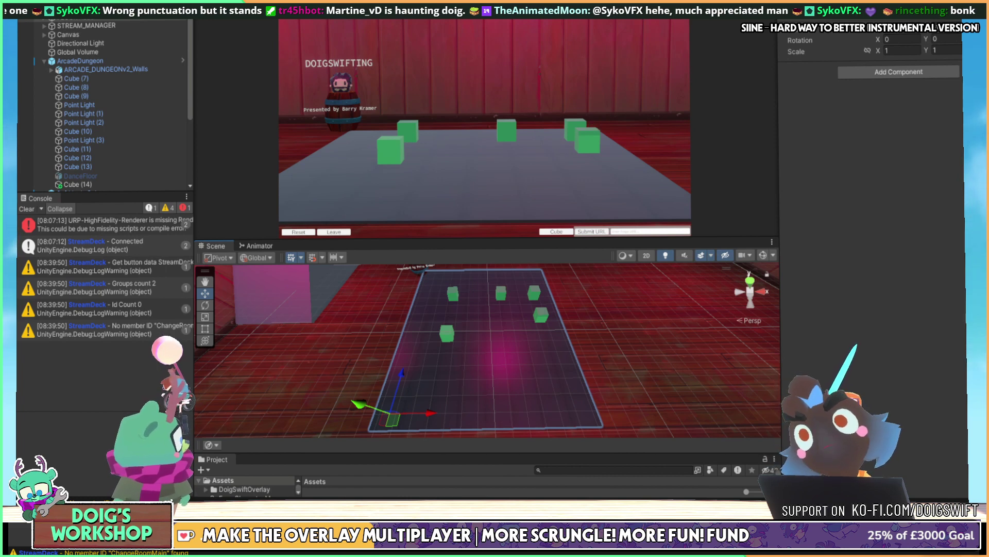
# Join the Scrungle room from the title screen and walk the character over the dance floor to toggle its tiles
pyautogui.click(499, 246)
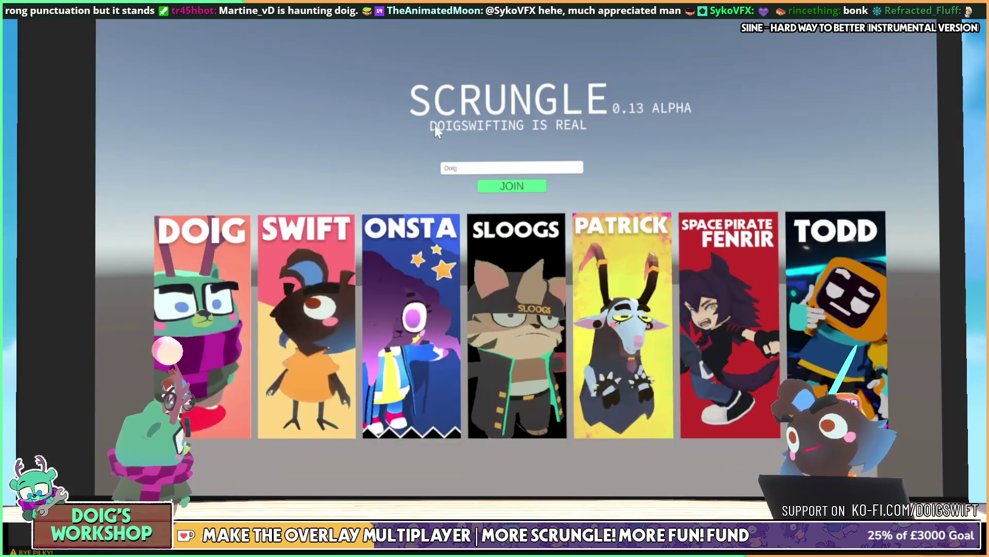
pyautogui.click(512, 185)
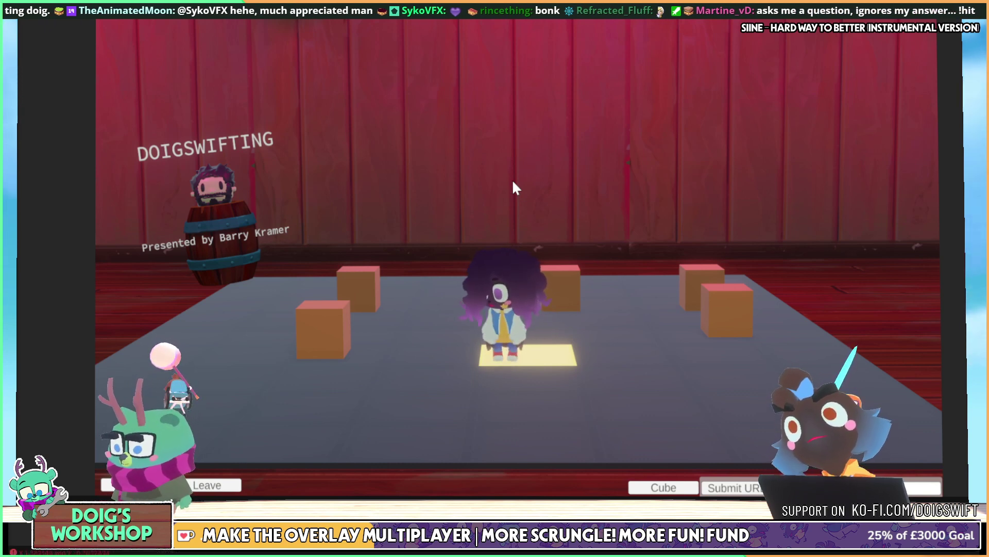
pyautogui.press('space')
pyautogui.press('w')
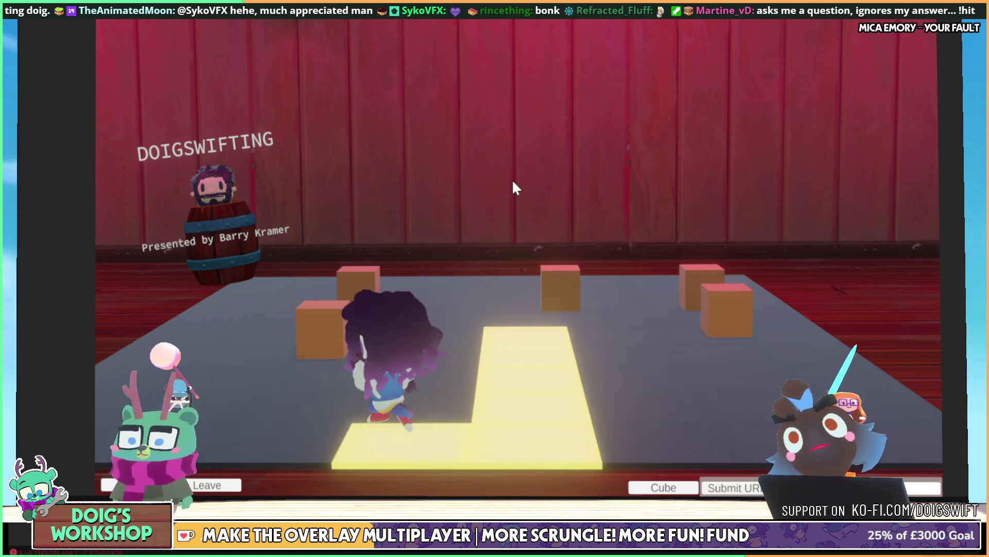
pyautogui.press('a')
pyautogui.press('w')
pyautogui.press('d')
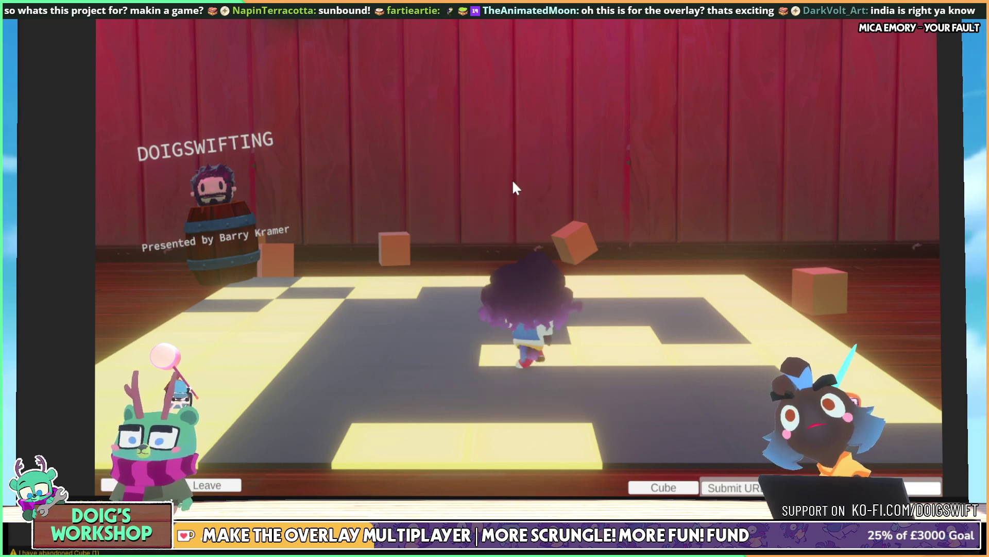
# Test tile toggling and jumping by running the character across the dance floor and past its right edge
pyautogui.press('d')
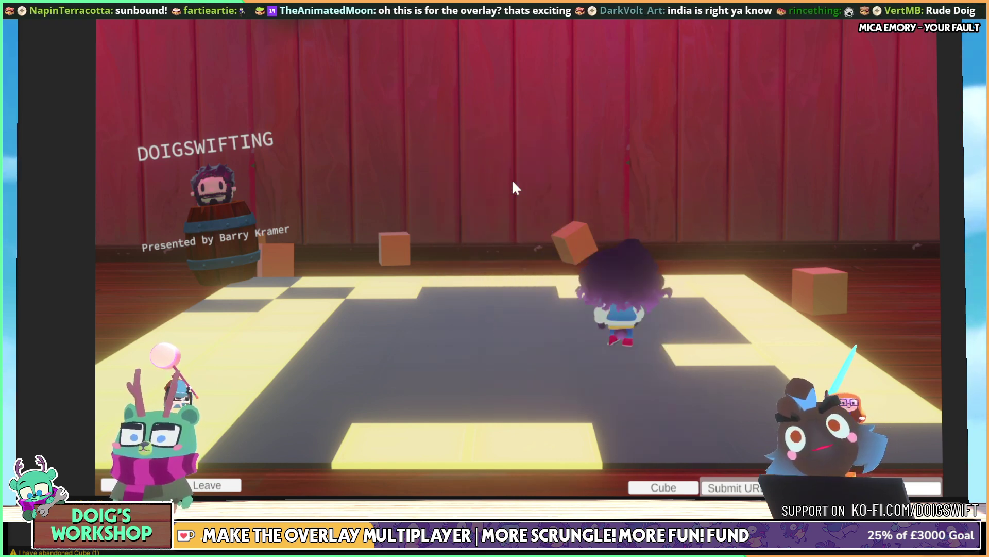
pyautogui.press('space')
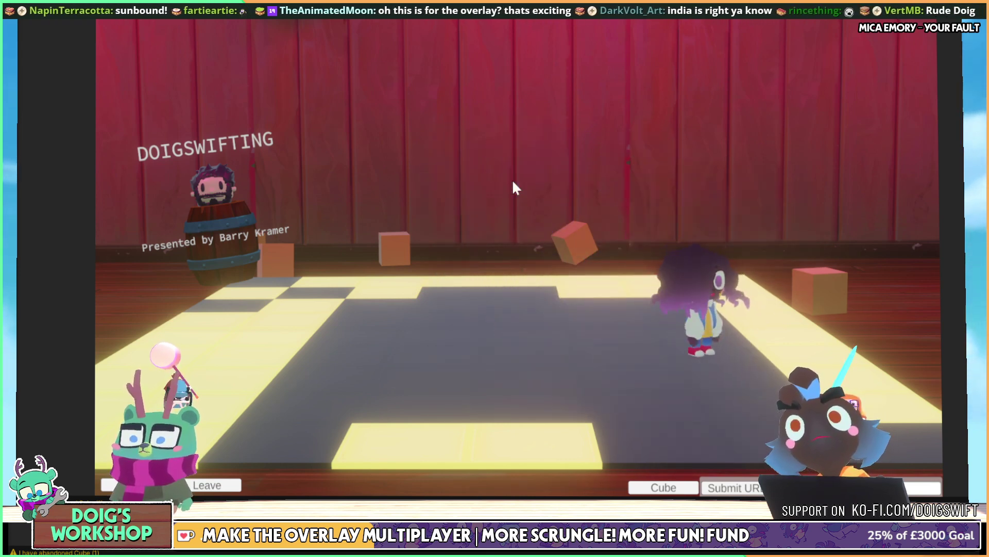
pyautogui.press('d')
pyautogui.press('space')
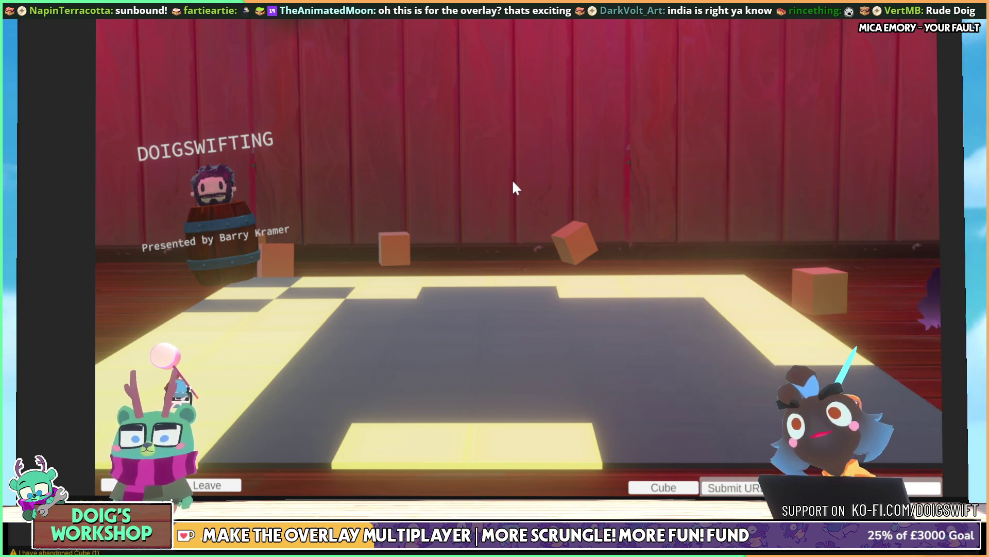
pyautogui.press('a')
pyautogui.press('w')
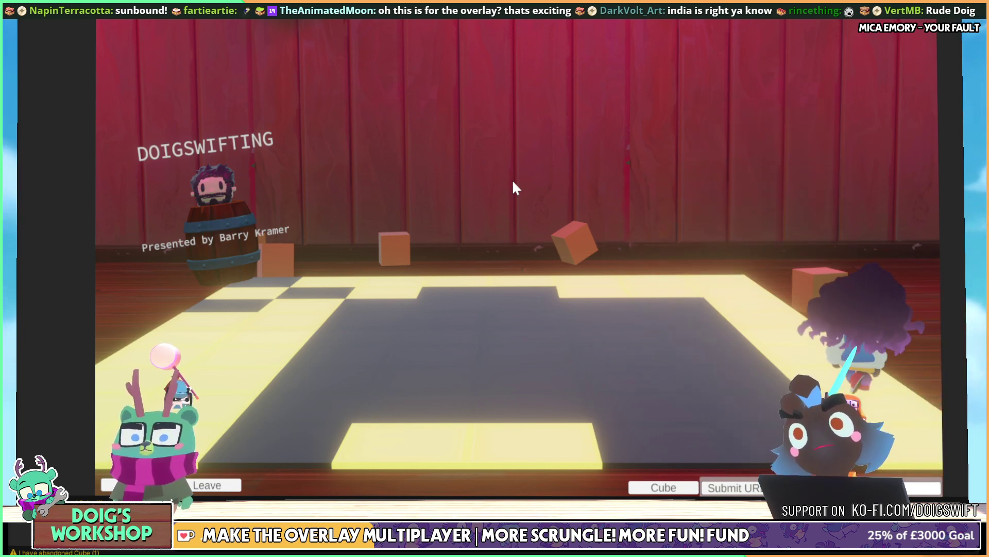
pyautogui.press('s')
pyautogui.press('d')
pyautogui.press('space')
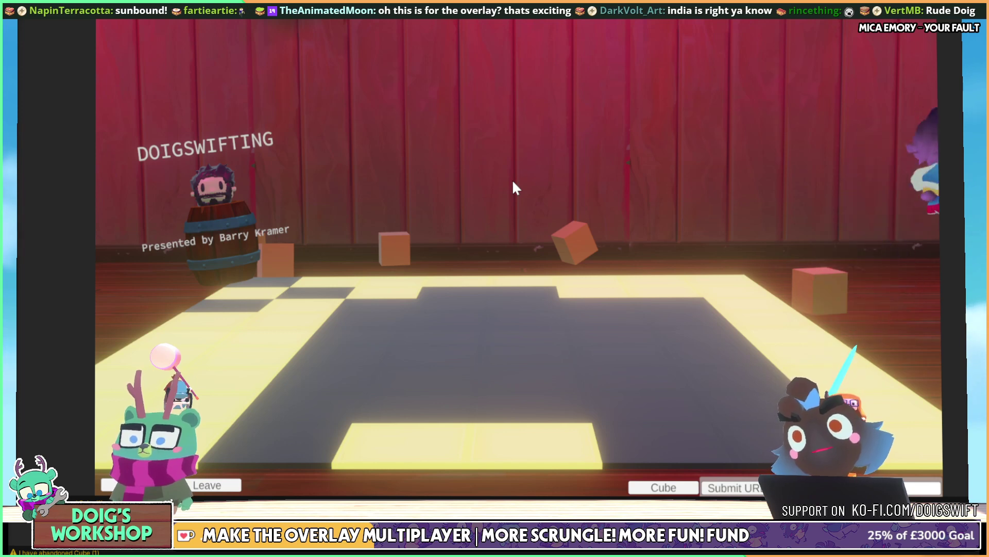
# Run the character along the dance floor's back edge to the barrel, jumping over the back-left tiles
pyautogui.press('a')
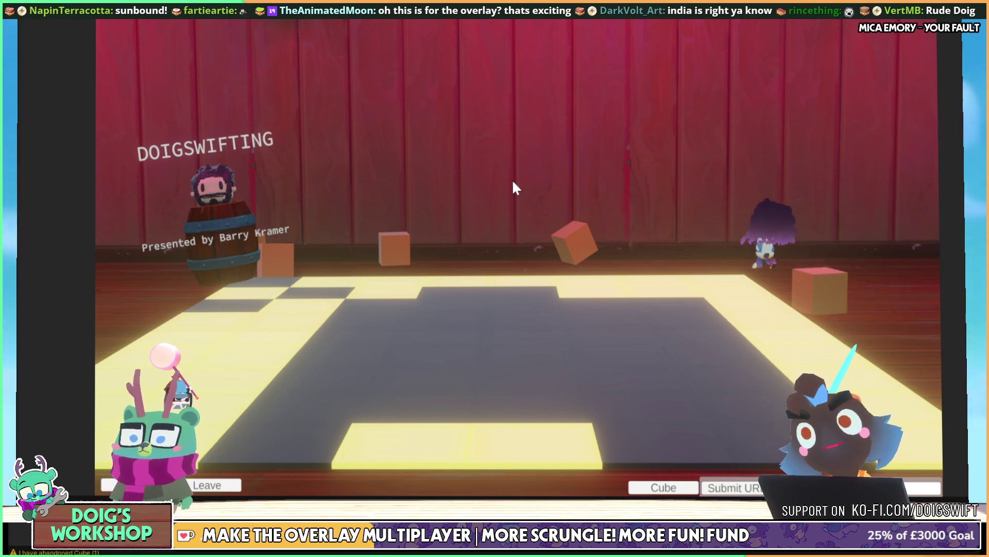
pyautogui.press('a')
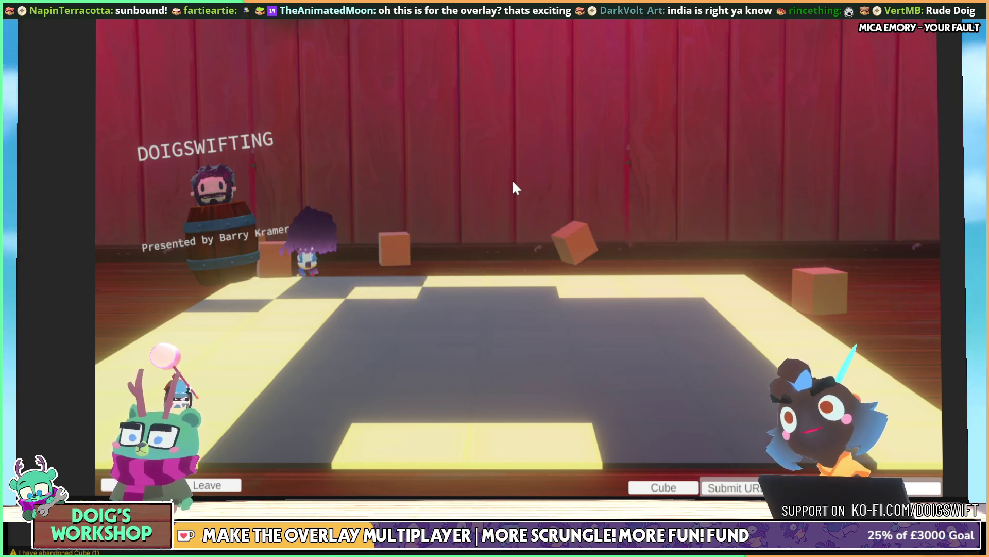
pyautogui.press('space')
pyautogui.press('d')
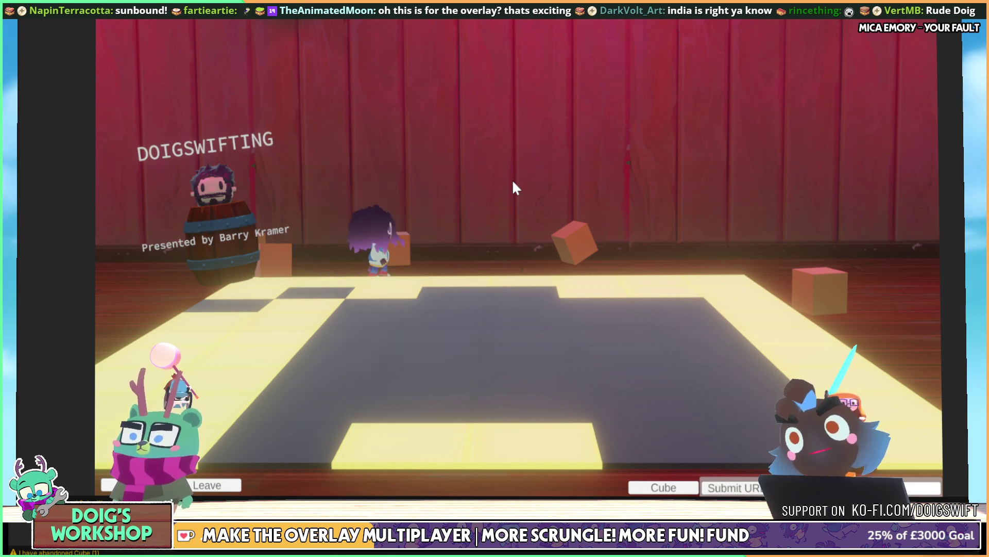
pyautogui.press('a')
pyautogui.press('space')
pyautogui.press('a')
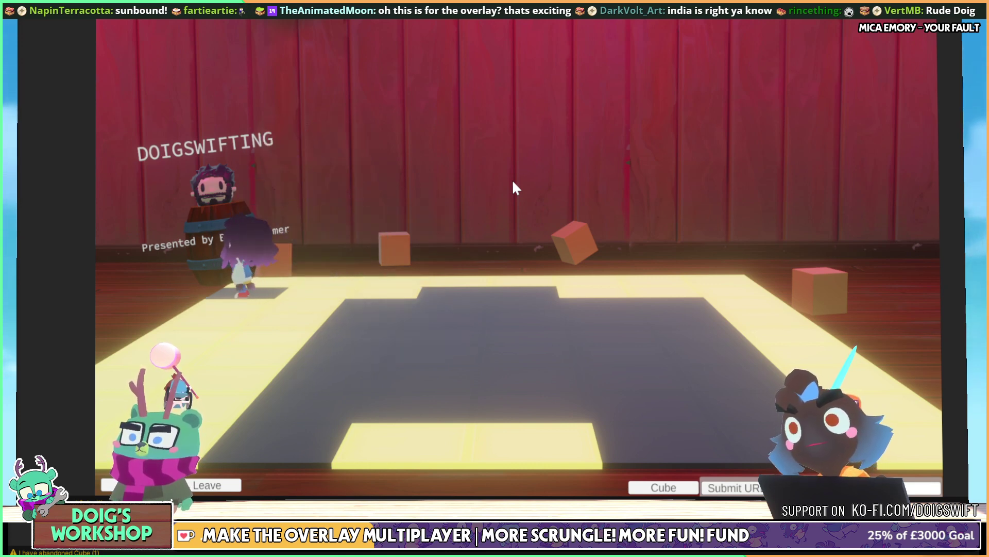
# Jump the character back and forth on the back-left tiles to test how landings toggle them
pyautogui.press('space')
pyautogui.press('d')
pyautogui.press('space')
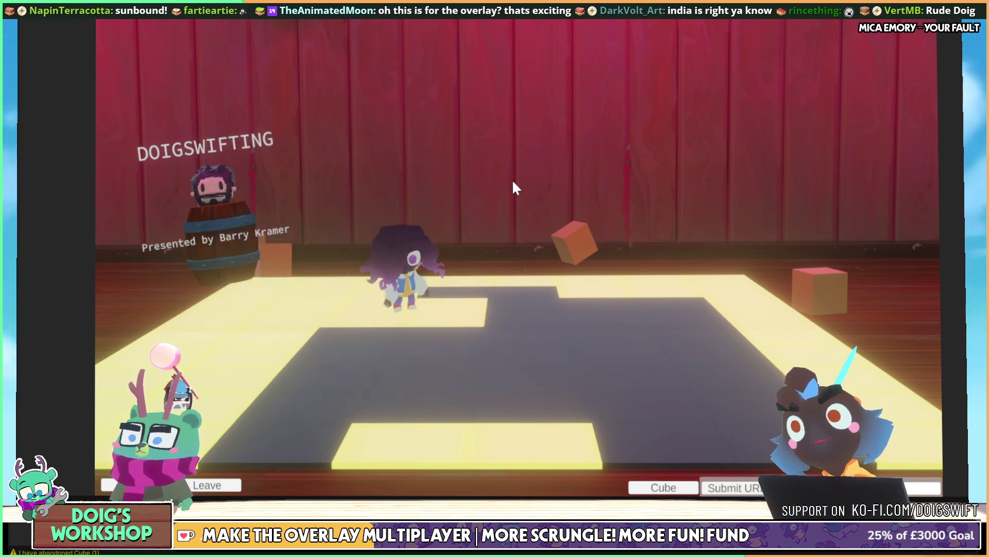
pyautogui.press('space')
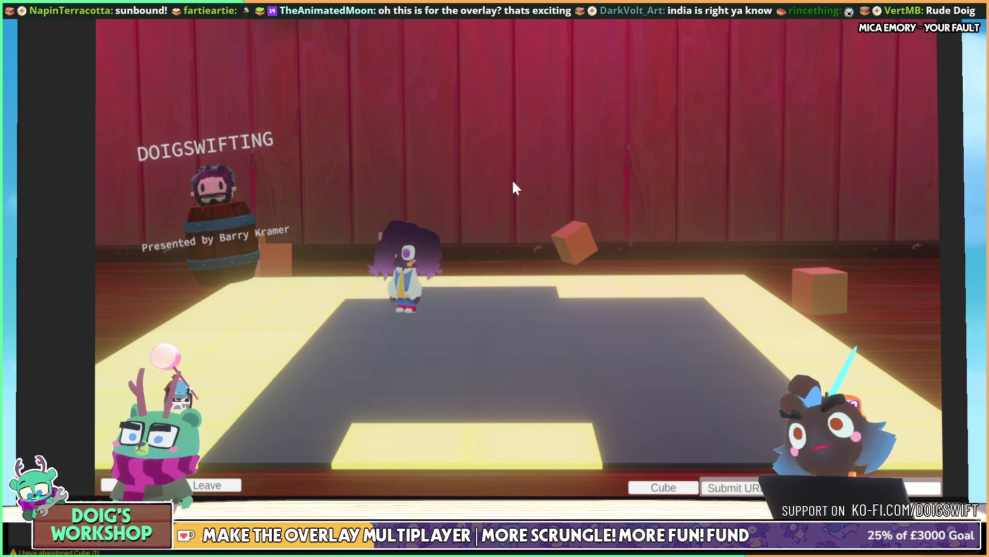
pyautogui.press('space')
pyautogui.press('s')
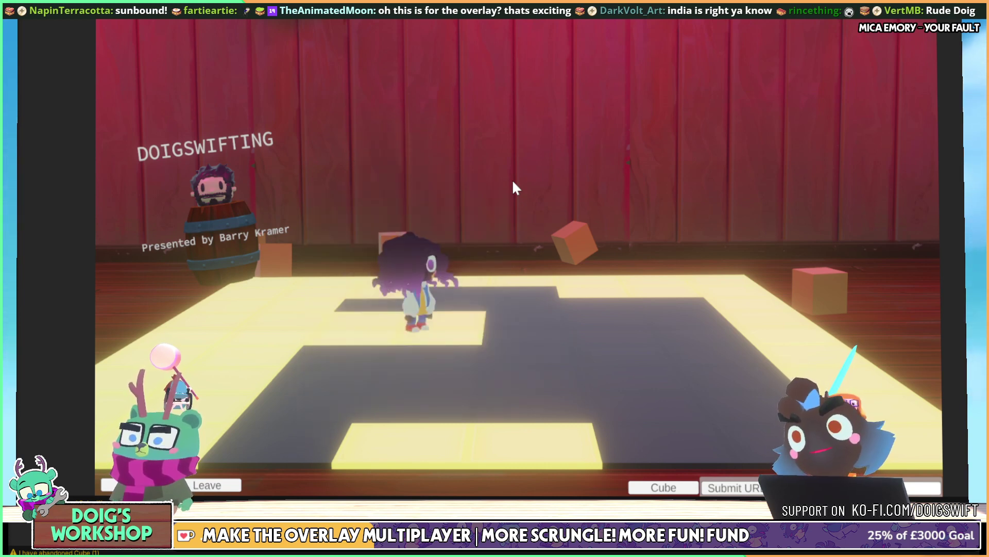
pyautogui.press('a')
pyautogui.press('space')
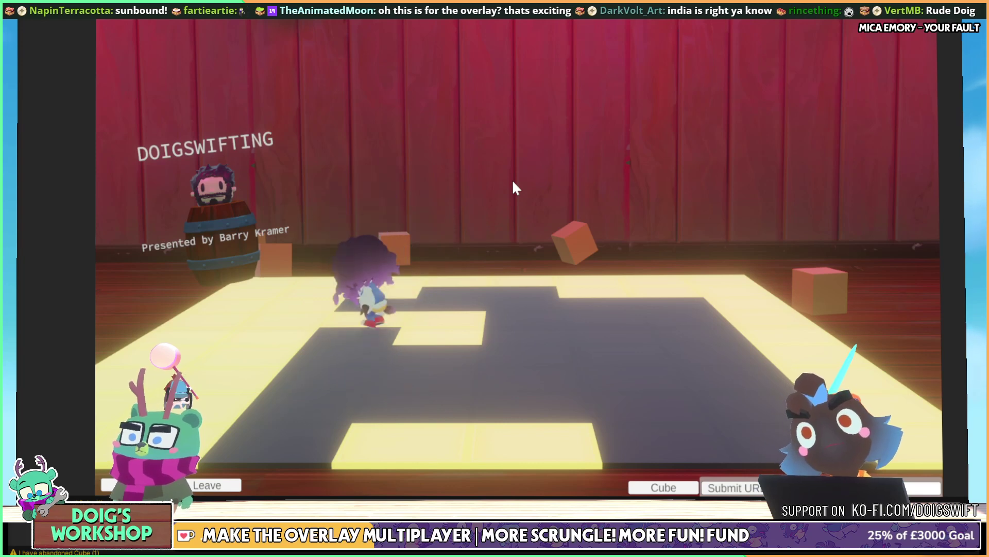
# Move the character off the dance floor's left edge, around behind the barrel and along the back wall
pyautogui.press('a')
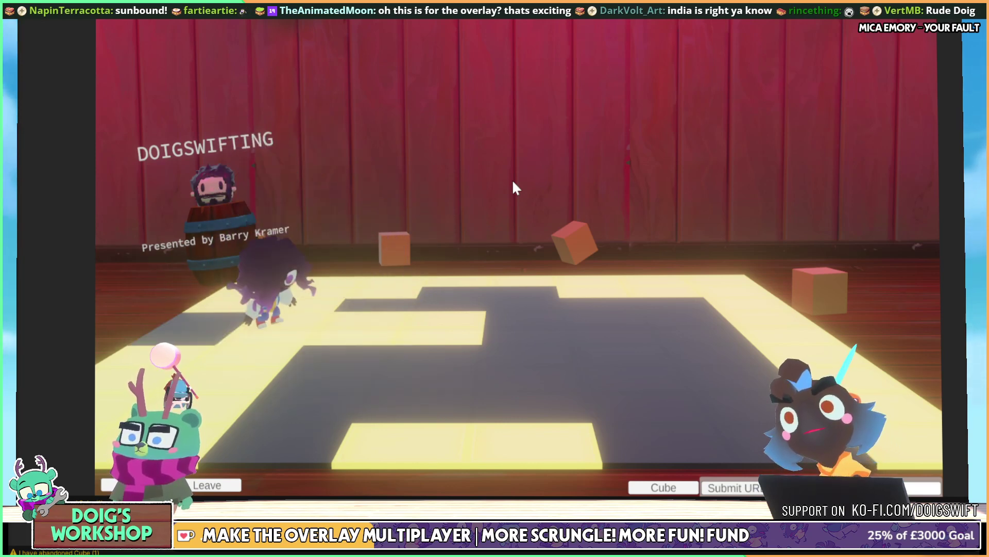
pyautogui.press('space')
pyautogui.press('space')
pyautogui.press('a')
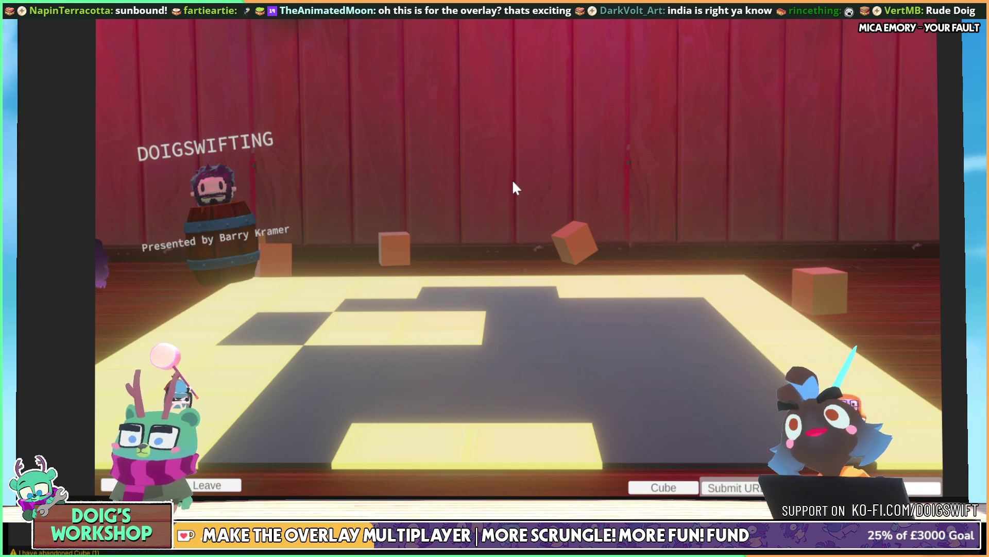
pyautogui.press('w')
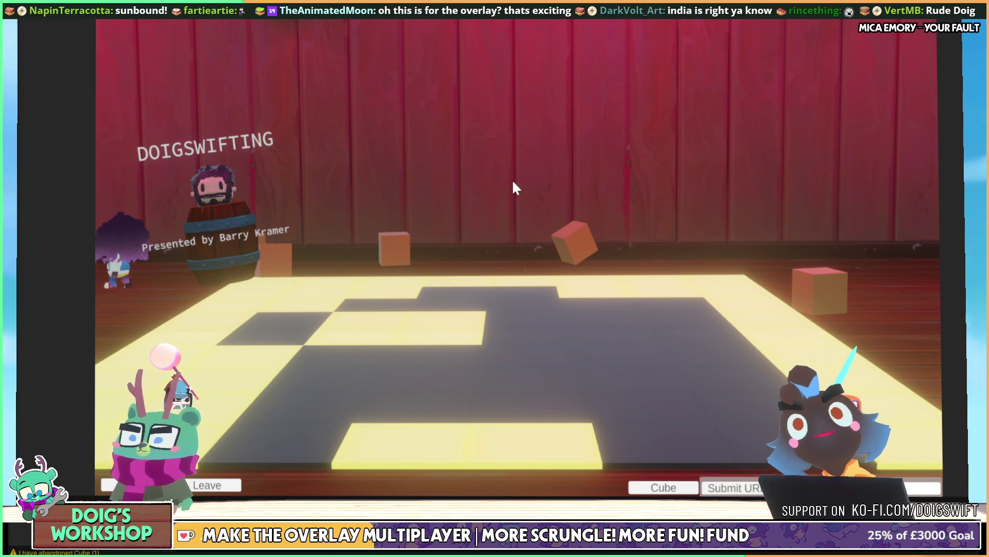
pyautogui.press('s')
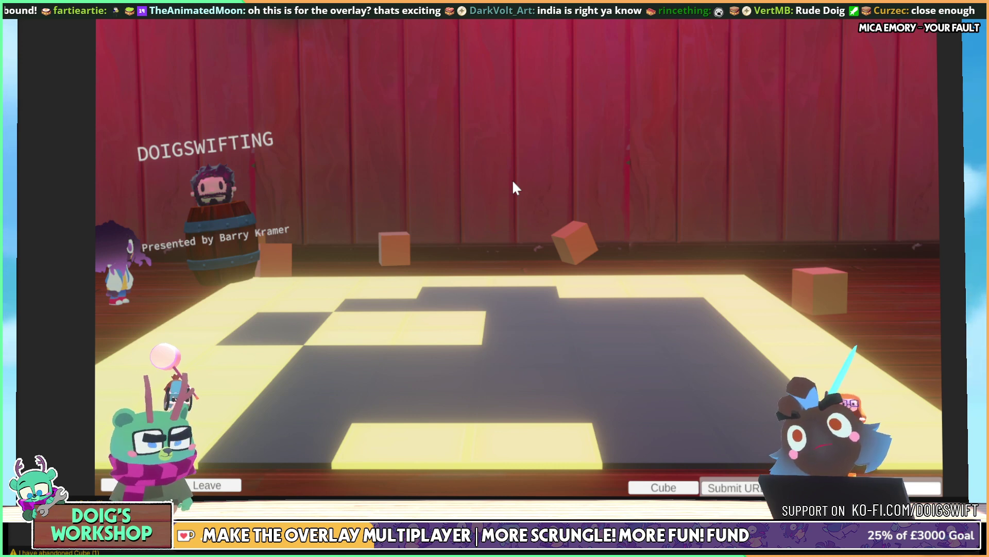
pyautogui.press('w')
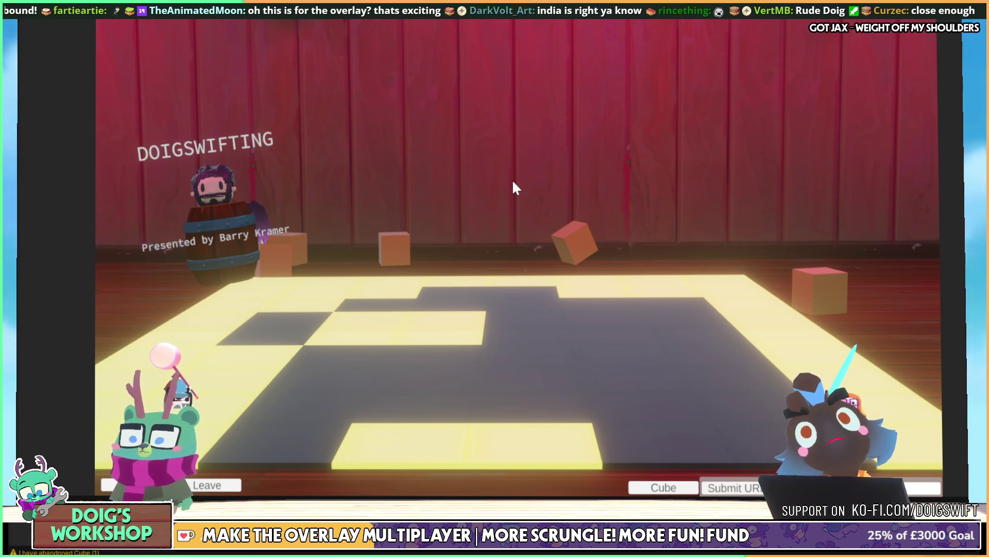
pyautogui.press('d')
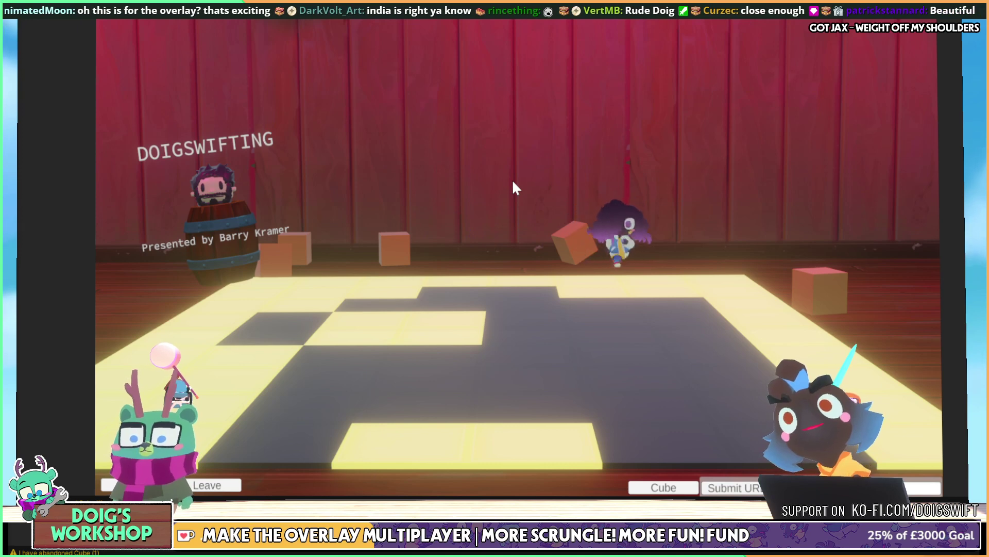
# Jump the character onto the tiles at the dance floor's back-right edge to test their toggling
pyautogui.press('space')
pyautogui.press('space')
pyautogui.press('s')
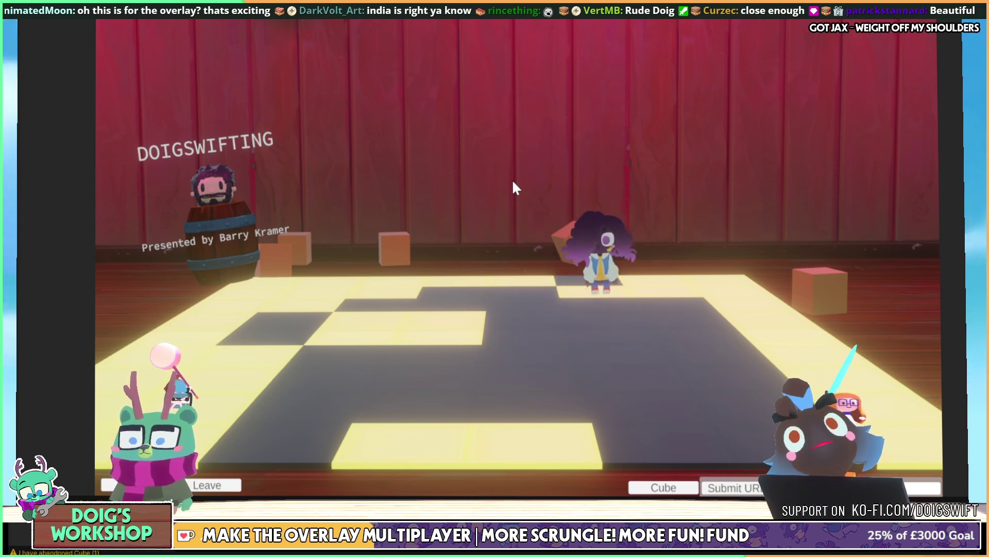
pyautogui.press('space')
pyautogui.press('d')
pyautogui.press('space')
pyautogui.press('w')
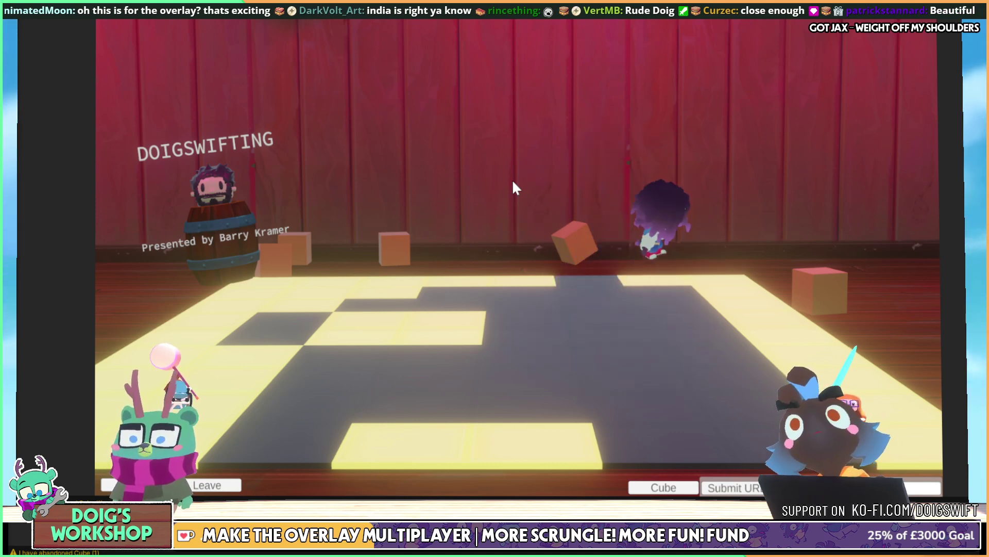
# Jump the character leftward into the tilted cube near the back wall to test its collision
pyautogui.press('space')
pyautogui.press('a')
pyautogui.press('w')
pyautogui.press('space')
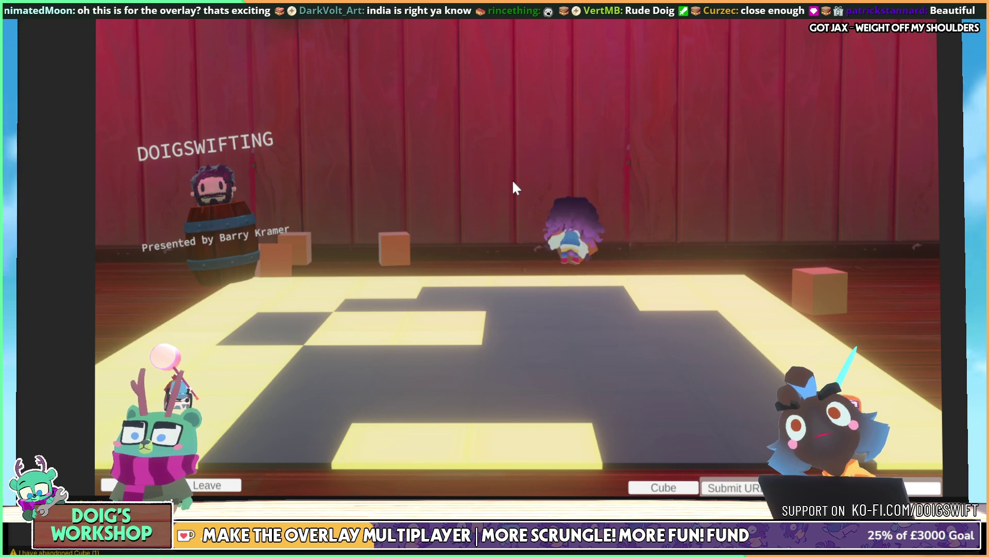
pyautogui.press('s')
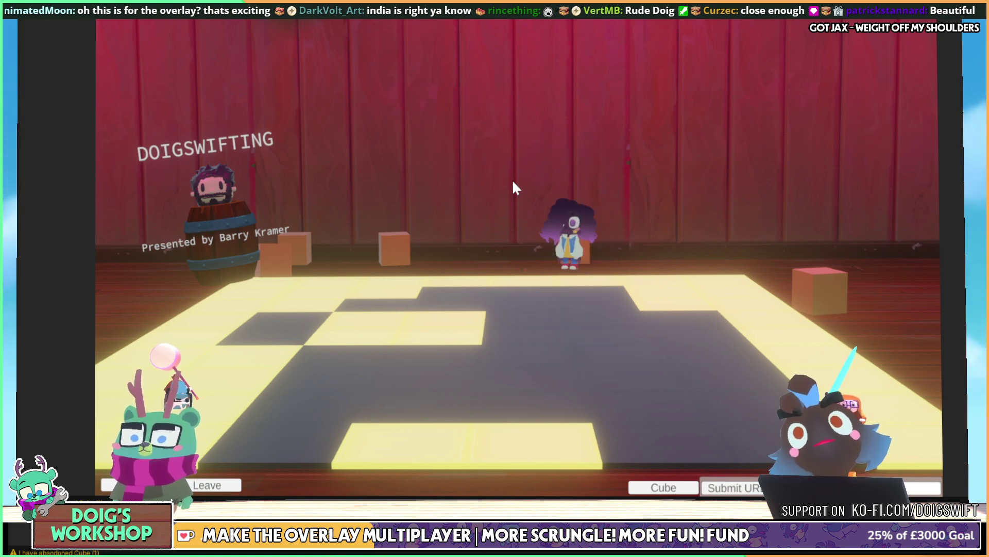
# Run the character around the cube beside the dance floor's right edge and back onto the front-right tiles
pyautogui.press('d')
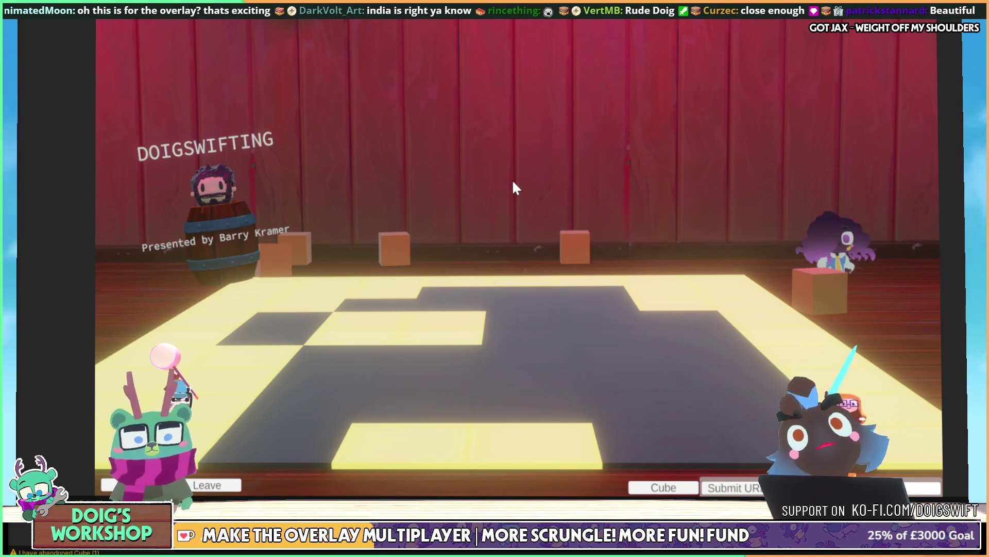
pyautogui.press('s')
pyautogui.press('a')
pyautogui.press('d')
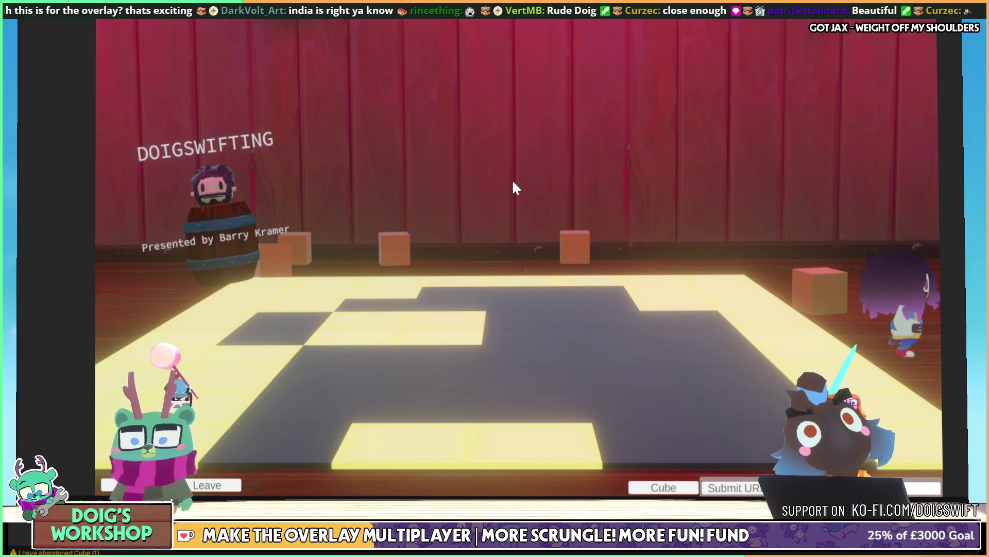
pyautogui.press('d')
pyautogui.press('a')
pyautogui.press('s')
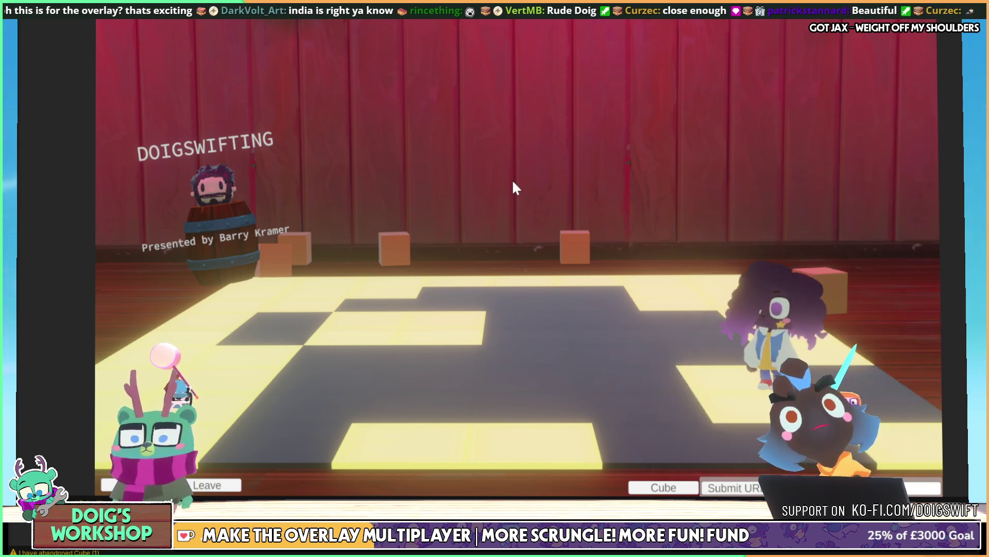
# Jump the character around the front-right tiles and move it toward the cube beside the floor
pyautogui.press('a')
pyautogui.press('space')
pyautogui.press('space')
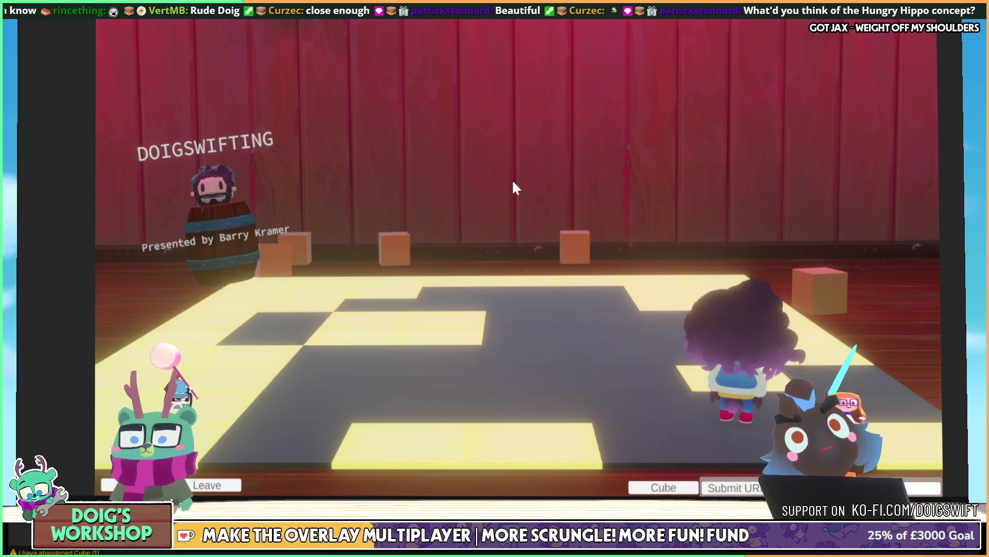
pyautogui.press('d')
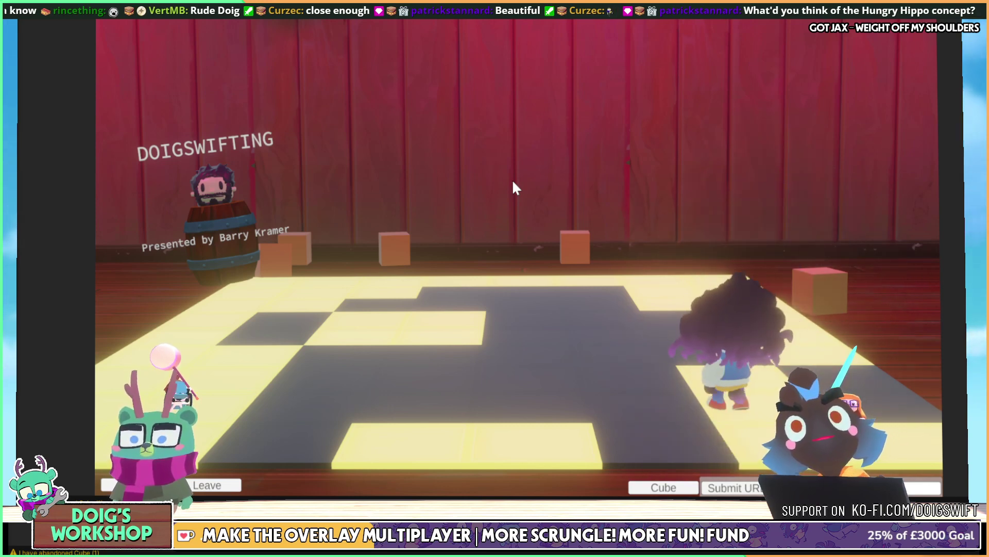
pyautogui.press('space')
pyautogui.press('a')
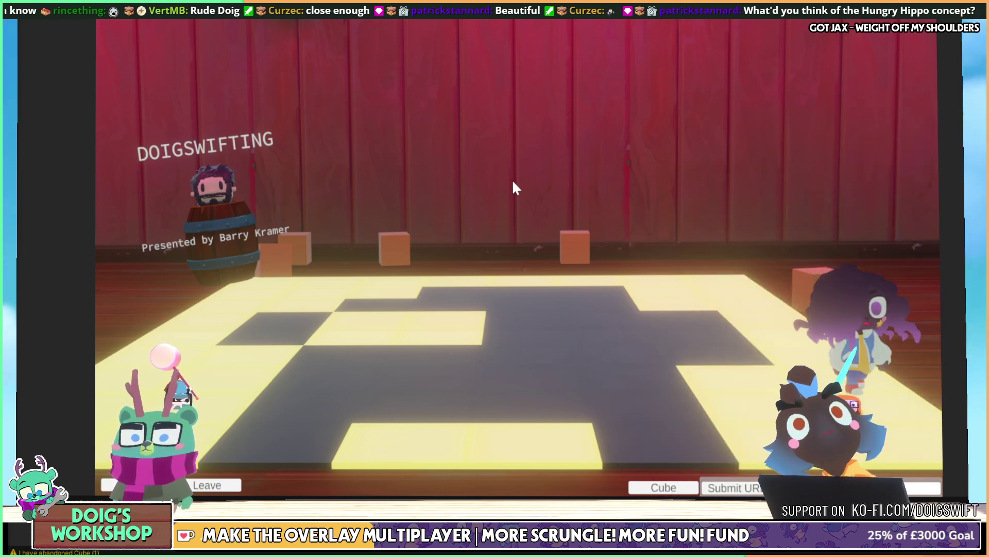
# Push the cube beside the dance floor's right edge leftward along the back wall with the character
pyautogui.press('space')
pyautogui.press('d')
pyautogui.press('a')
pyautogui.press('w')
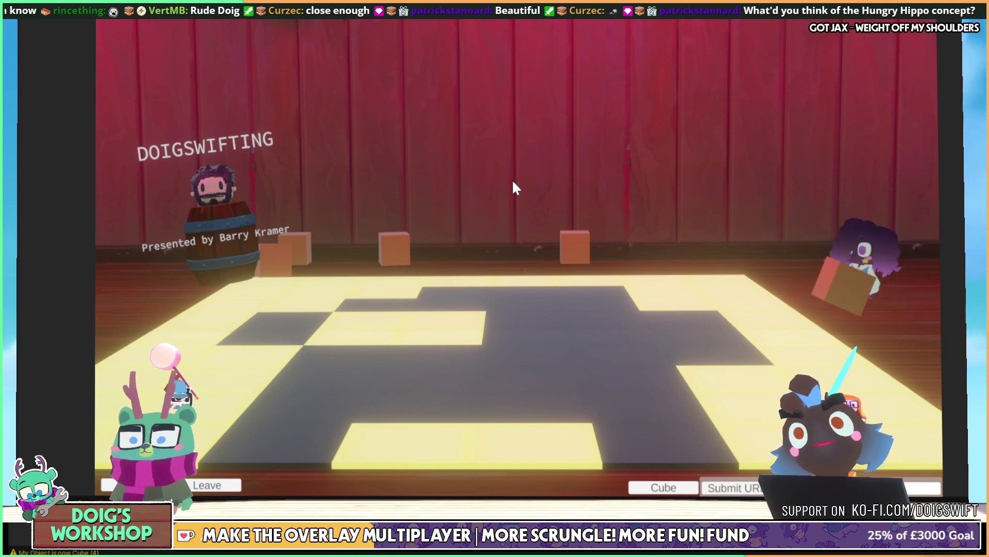
pyautogui.press('a')
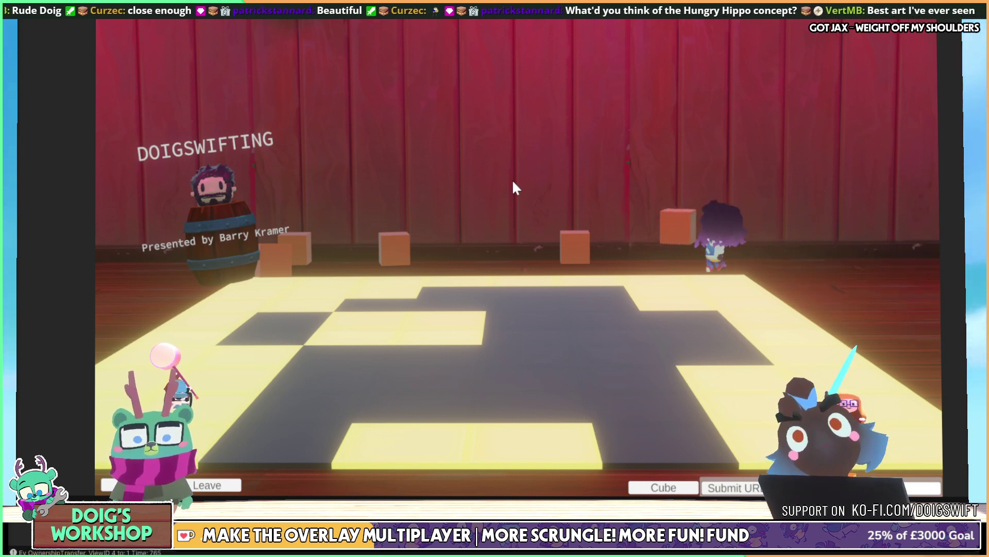
# Carry a cube leftward along the back wall with the character and throw it back toward the dance floor's right side
pyautogui.press('a')
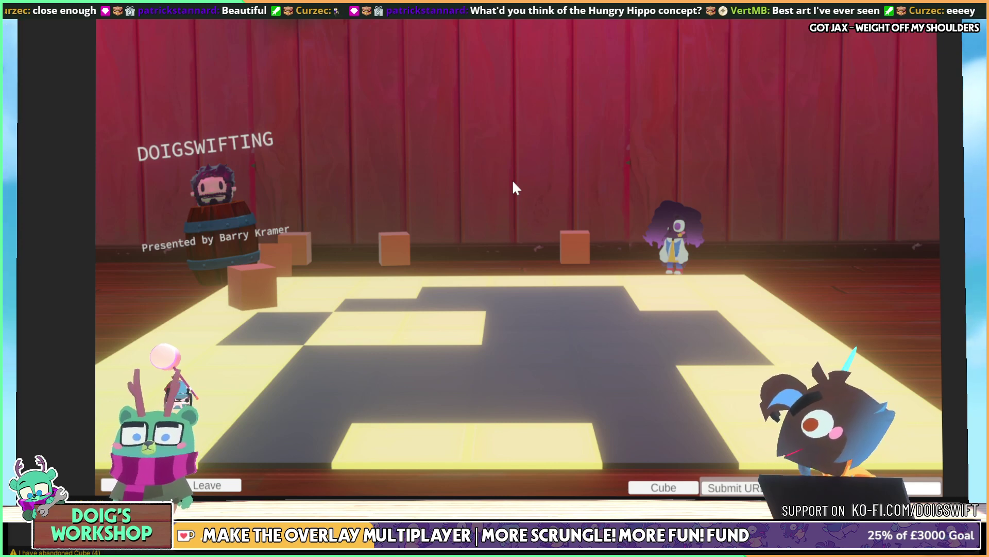
pyautogui.press('a')
pyautogui.click(516, 188)
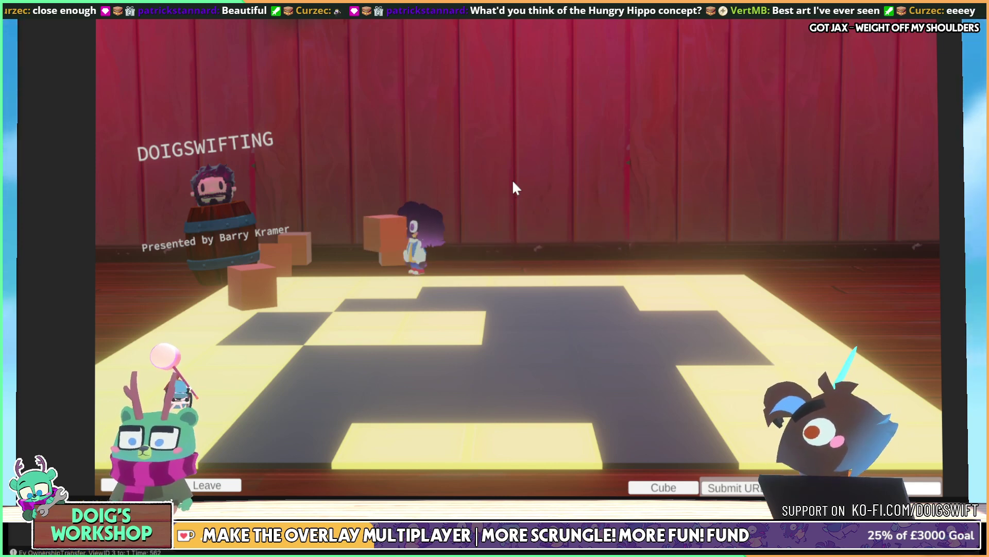
pyautogui.press('d')
pyautogui.click(516, 188)
# Pick up the remaining cubes along the back wall's left half one by one and throw each to the right
pyautogui.press('a')
pyautogui.click(515, 188)
pyautogui.press('d')
pyautogui.click(515, 189)
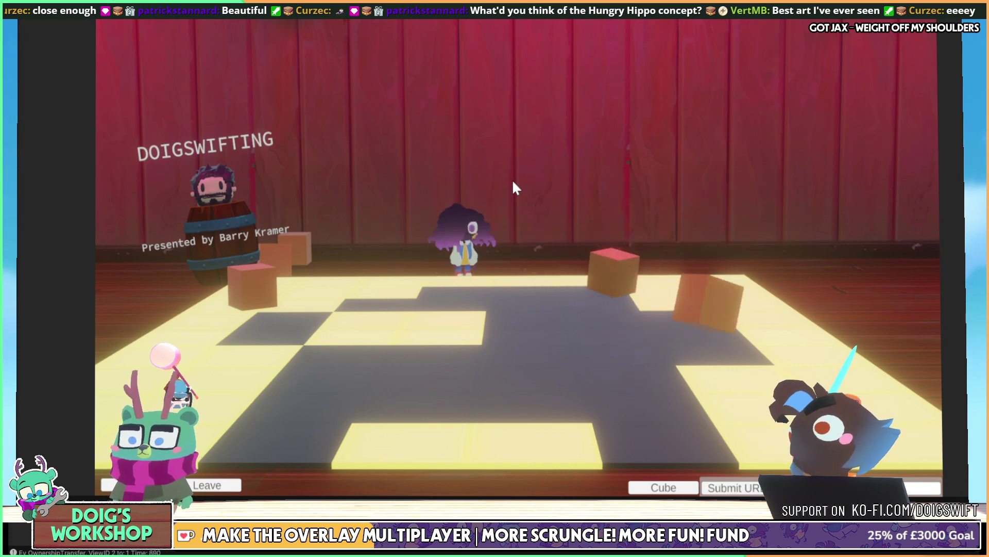
pyautogui.press('a')
pyautogui.click(516, 188)
pyautogui.press('d')
pyautogui.click(515, 188)
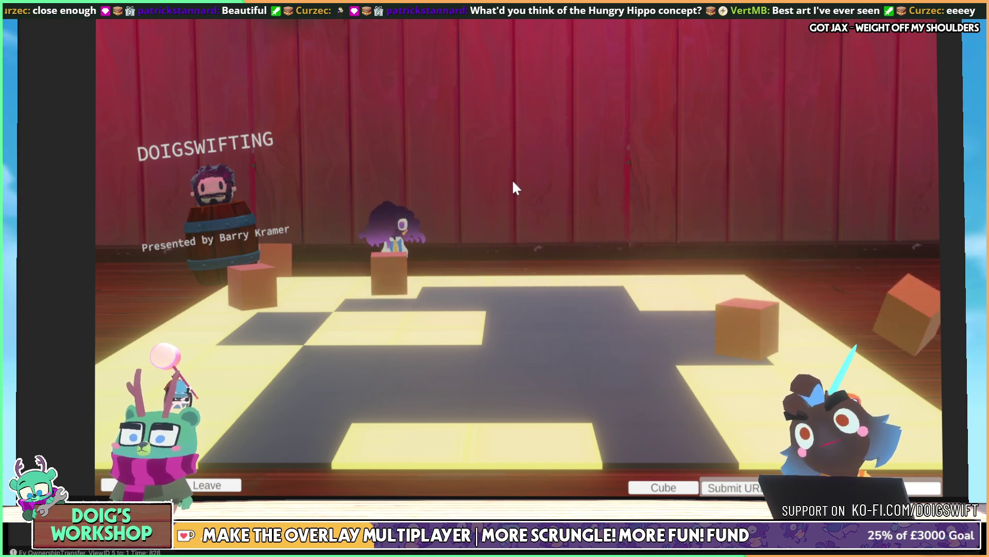
# Pick up the barrel near the back wall, jump with it and throw it toward the dance floor's right side
pyautogui.press('a')
pyautogui.click(513, 181)
pyautogui.press('d')
pyautogui.press('space')
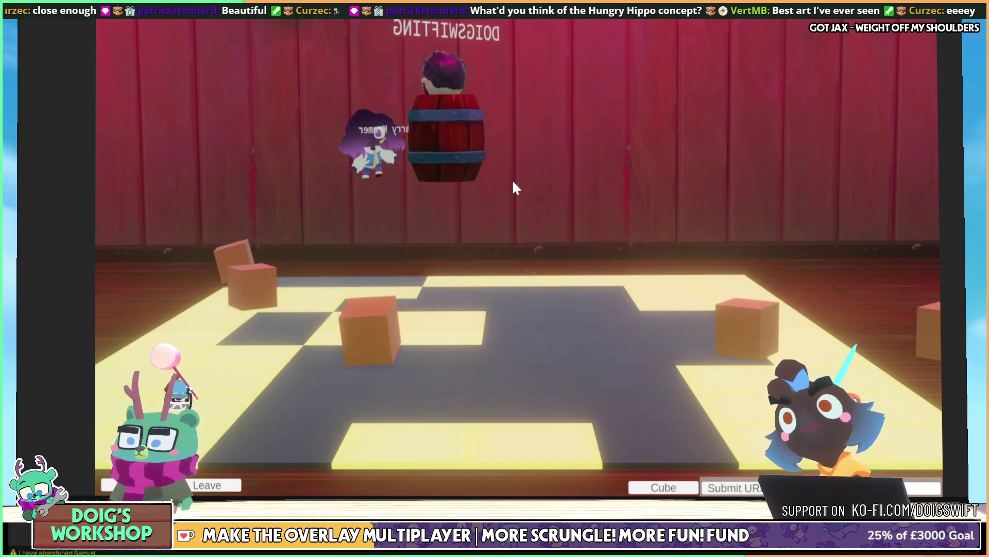
pyautogui.click(516, 188)
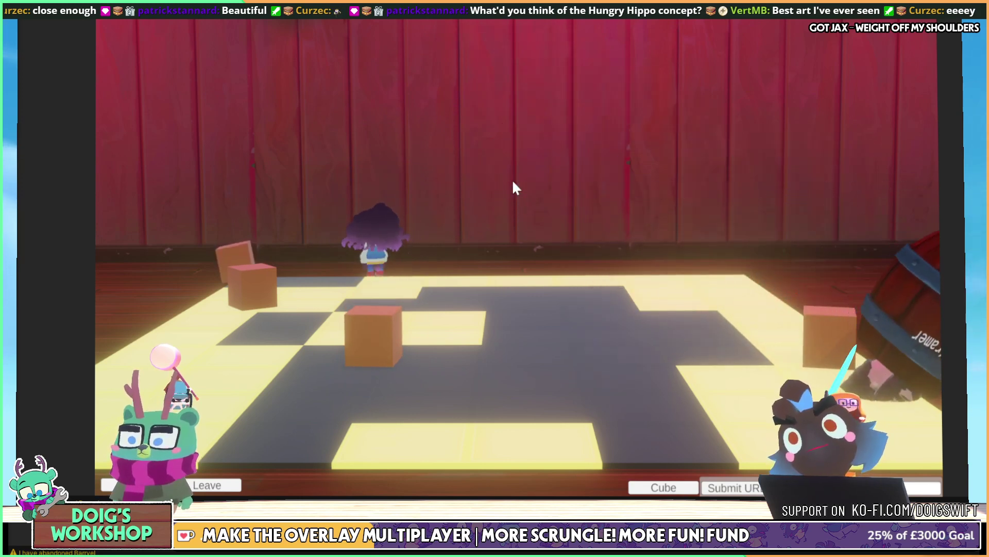
# Run the character through the cubes at the floor's back-left corner, then along the back wall to the right side
pyautogui.press('a')
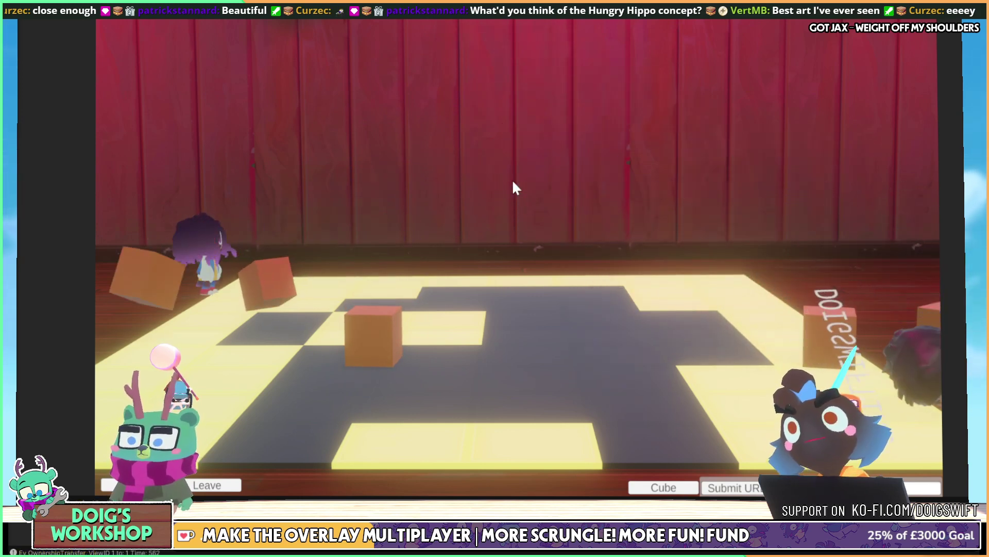
pyautogui.press('a')
pyautogui.press('w')
pyautogui.press('d')
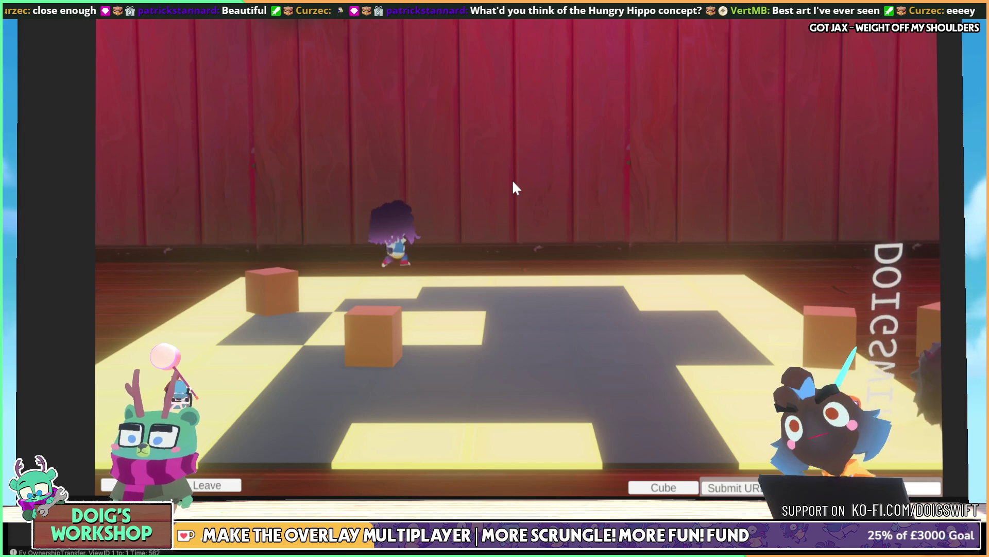
pyautogui.press('d')
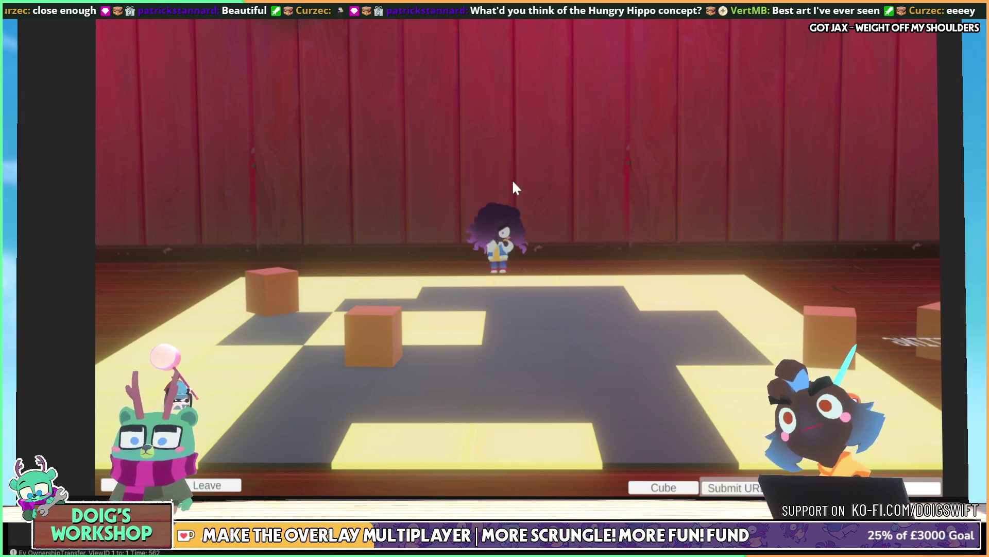
pyautogui.press('d')
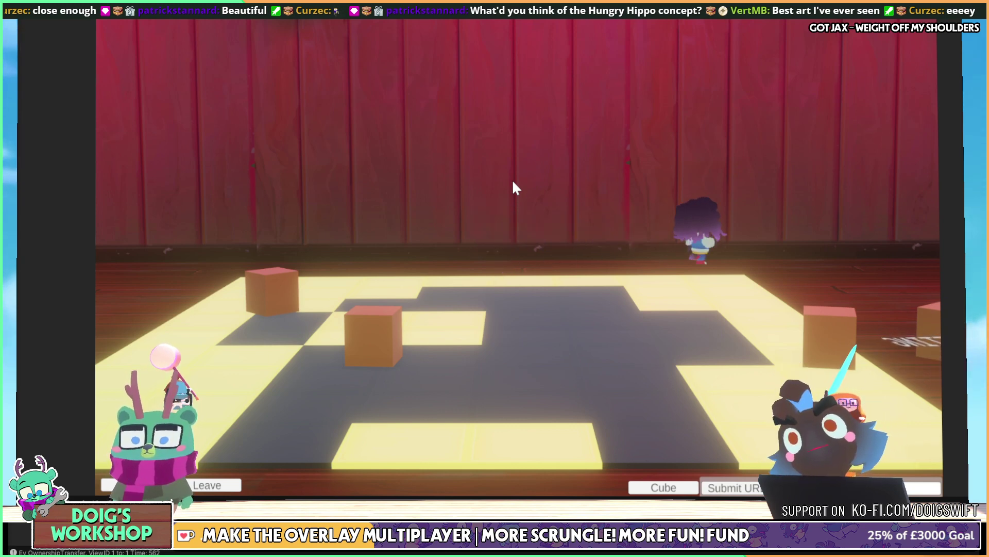
pyautogui.press('s')
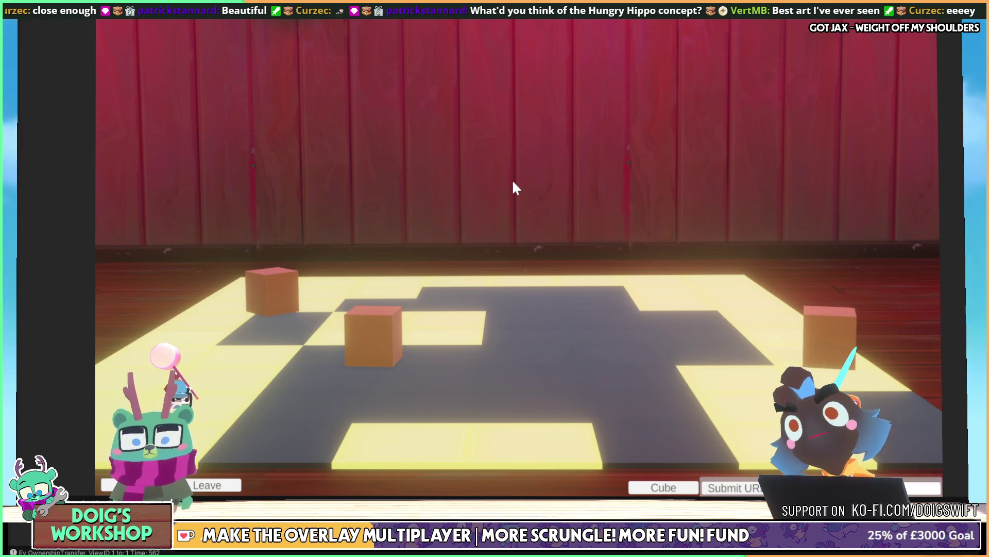
# Move the character back and forth across the dance floor tiles and stop the playtest
pyautogui.press('a')
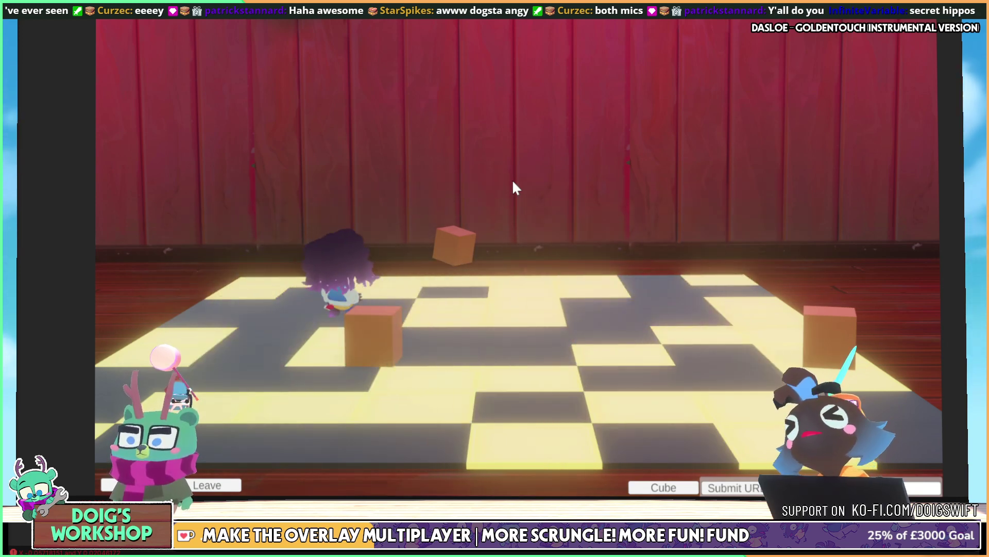
pyautogui.press('d')
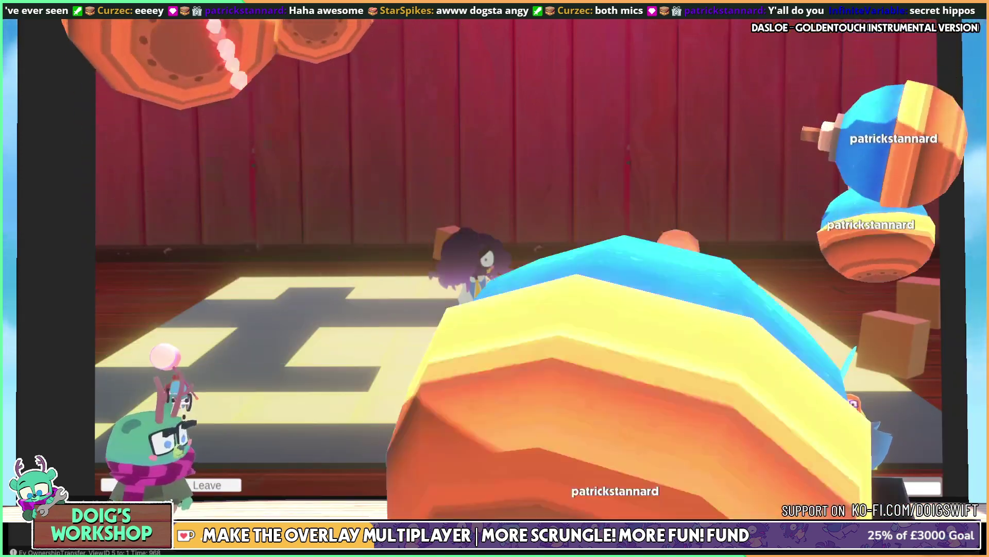
pyautogui.hotkey('ctrl', 'p')
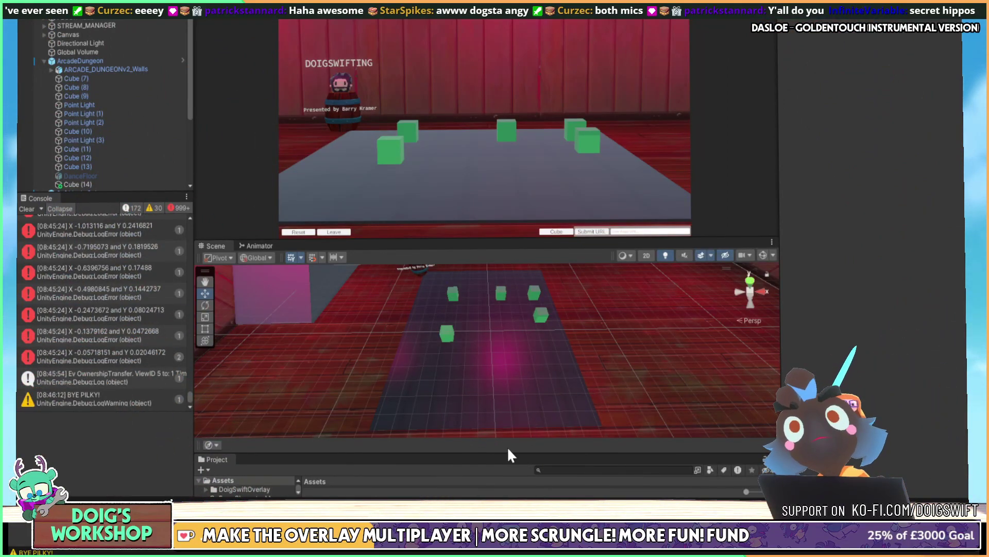
# Select the first FloorTile of the dance floor in the scene and open its FloorTile script in the code editor
pyautogui.click(91, 60)
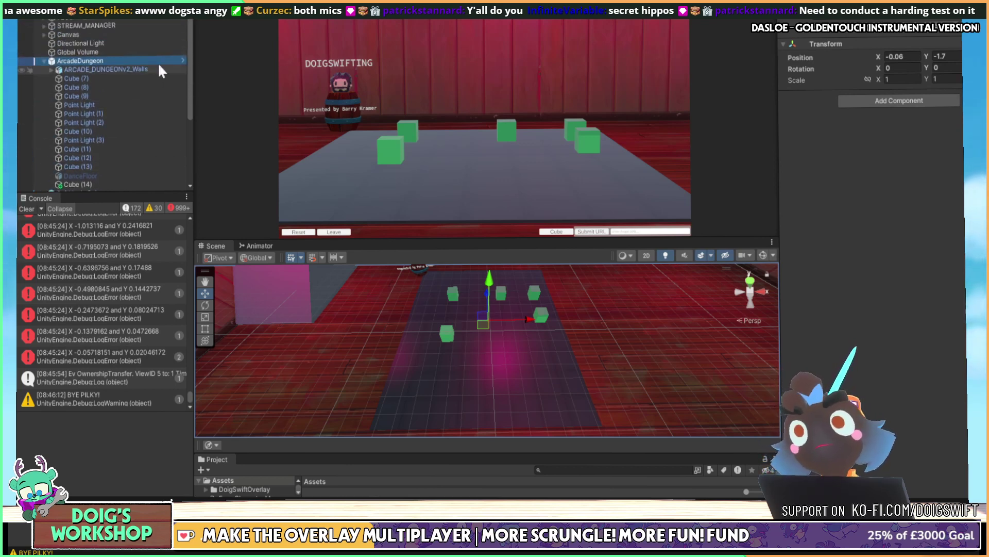
pyautogui.click(52, 19)
pyautogui.click(43, 20)
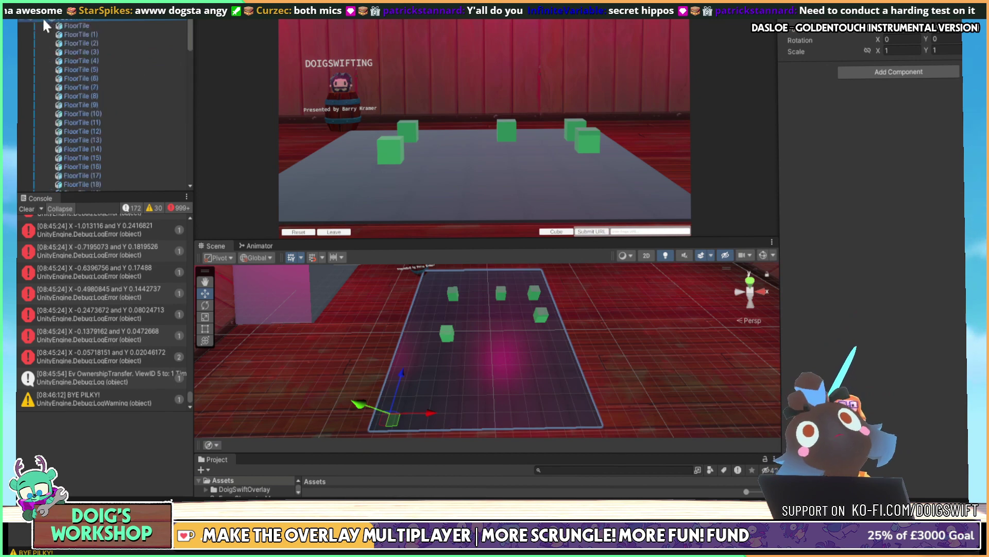
pyautogui.click(79, 25)
pyautogui.scroll(-5, 868, 291)
pyautogui.scroll(-2, 869, 291)
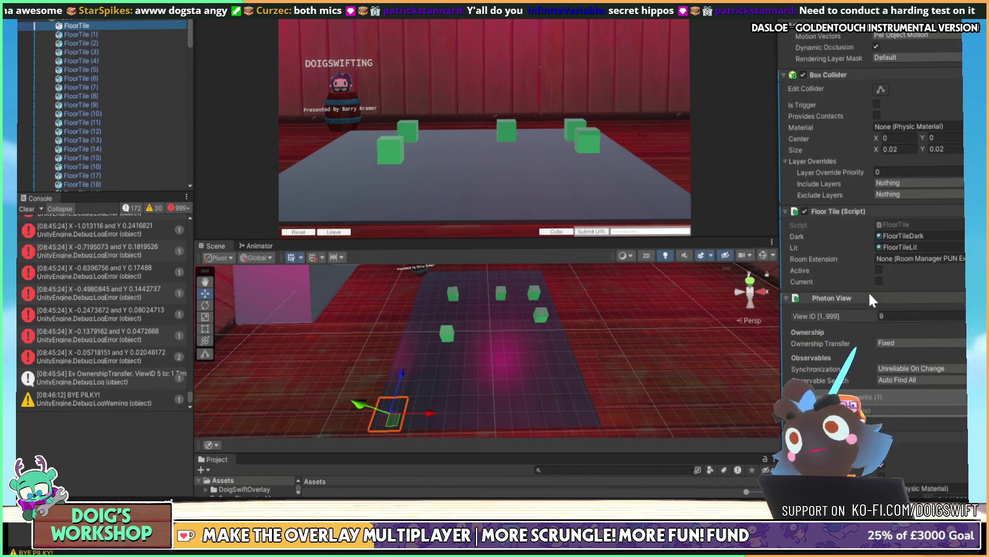
pyautogui.click(892, 223)
pyautogui.doubleClick(892, 223)
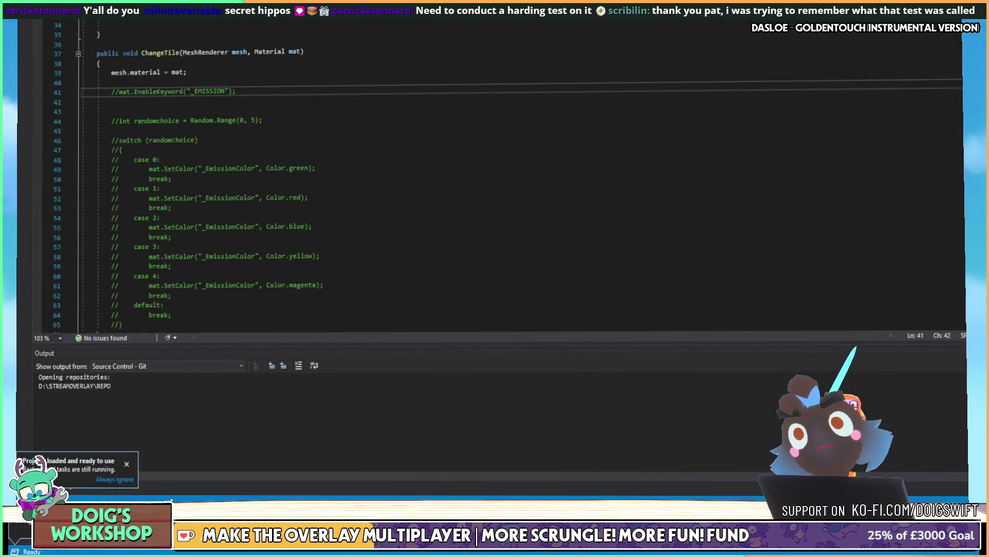
# Uncomment the _EMISSION keyword line and the random emission colour switch block in the ChangeTile method
pyautogui.scroll(-4, 494, 175)
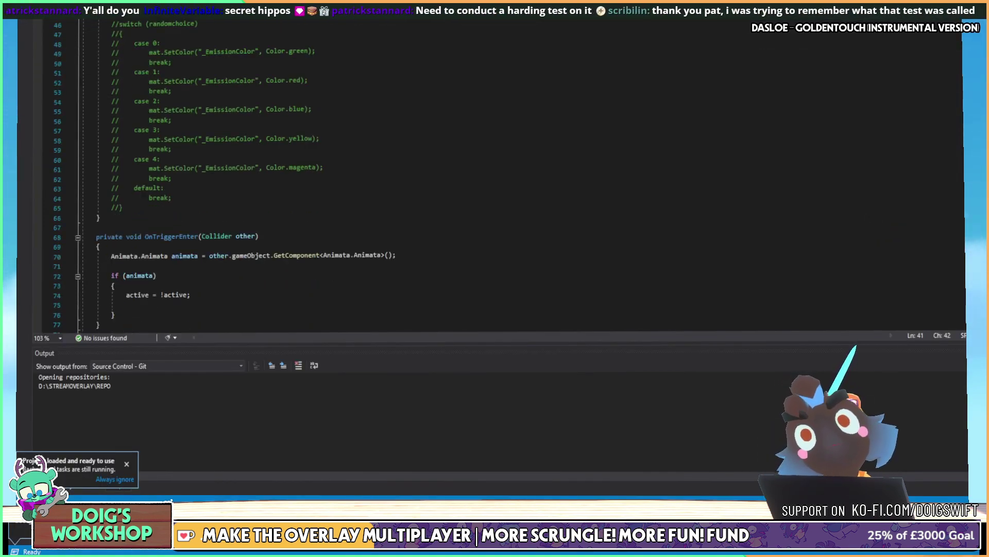
pyautogui.scroll(2, 495, 176)
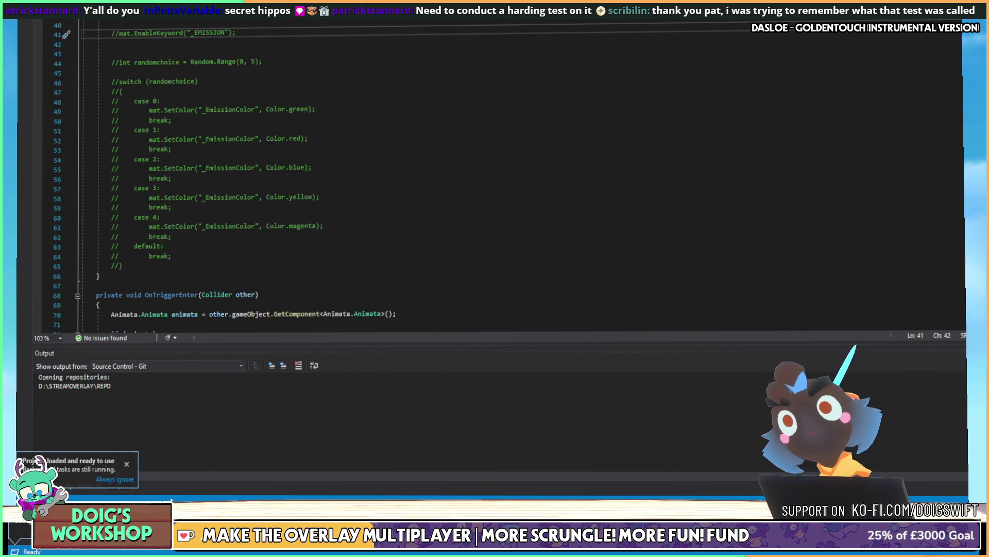
pyautogui.moveTo(123, 266); pyautogui.dragTo(82, 24)
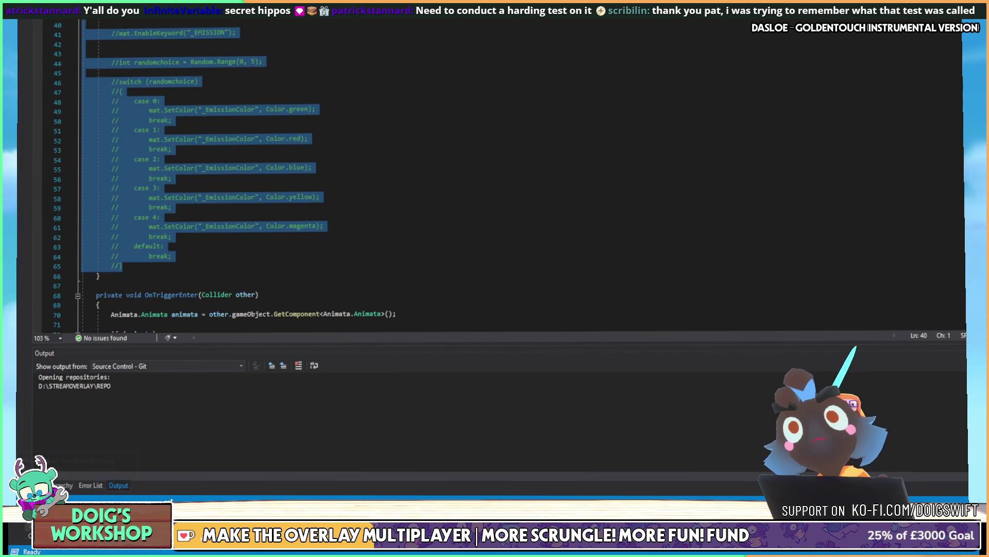
pyautogui.hotkey('ctrl', 'k')
pyautogui.hotkey('ctrl', 'c')
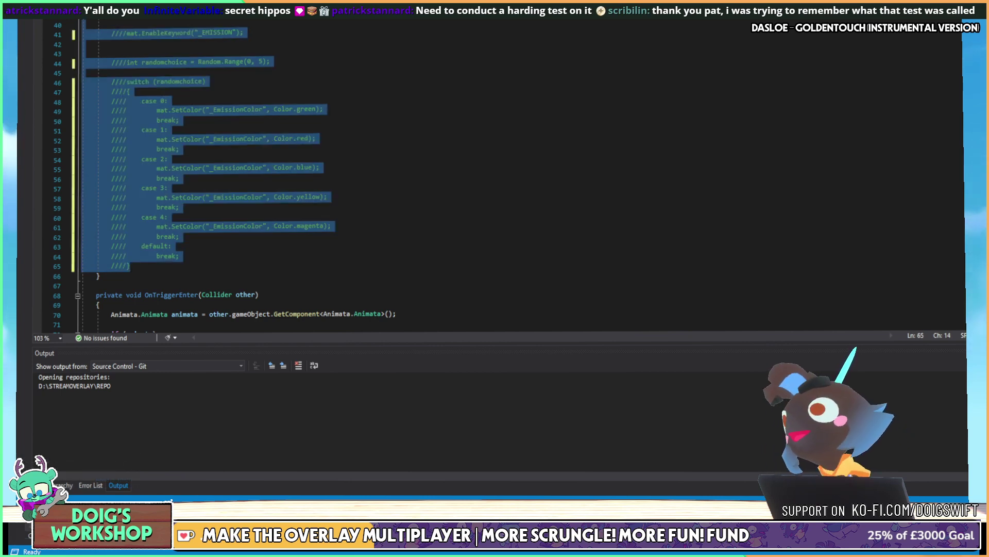
pyautogui.hotkey('ctrl', 'k')
pyautogui.hotkey('ctrl', 'u')
pyautogui.hotkey('ctrl', 'k')
pyautogui.hotkey('ctrl', 'u')
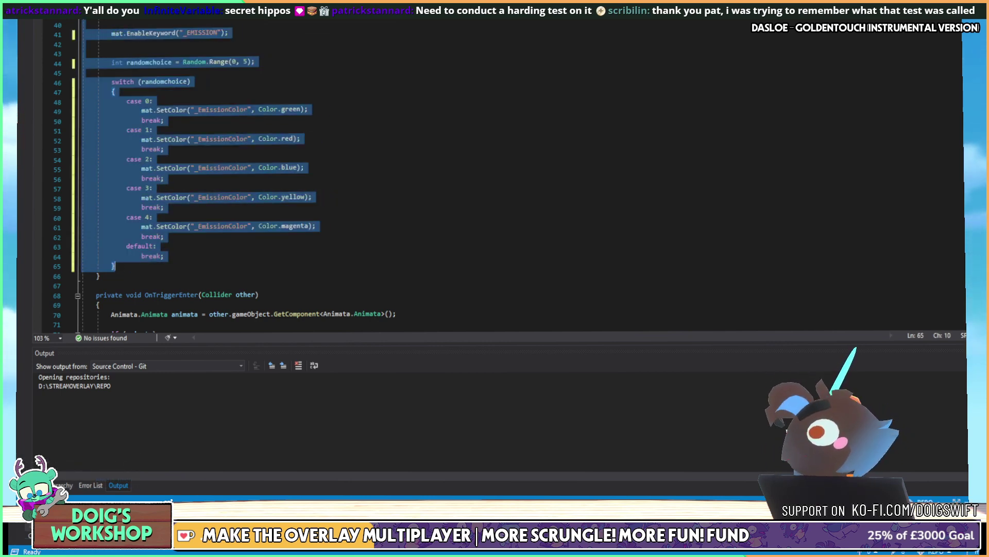
# Check the yellow, magenta and default cases of the random colour switch and save the FloorTile script
pyautogui.click(309, 197)
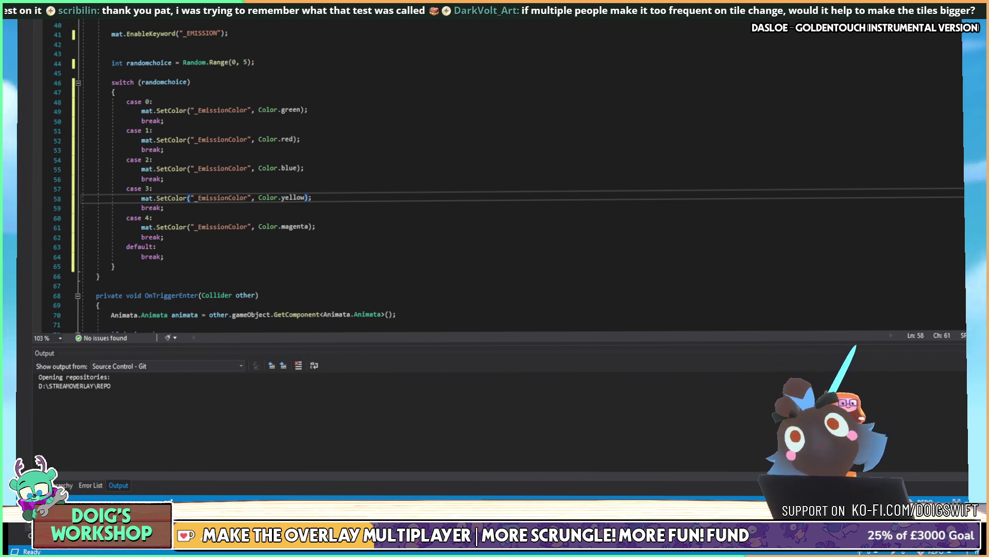
pyautogui.click(316, 227)
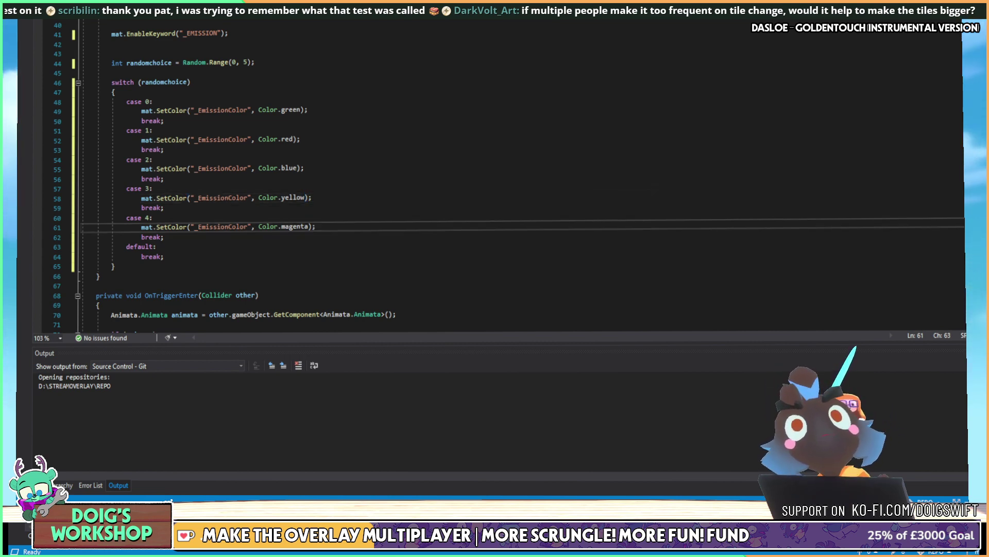
pyautogui.hotkey('ctrl', 's')
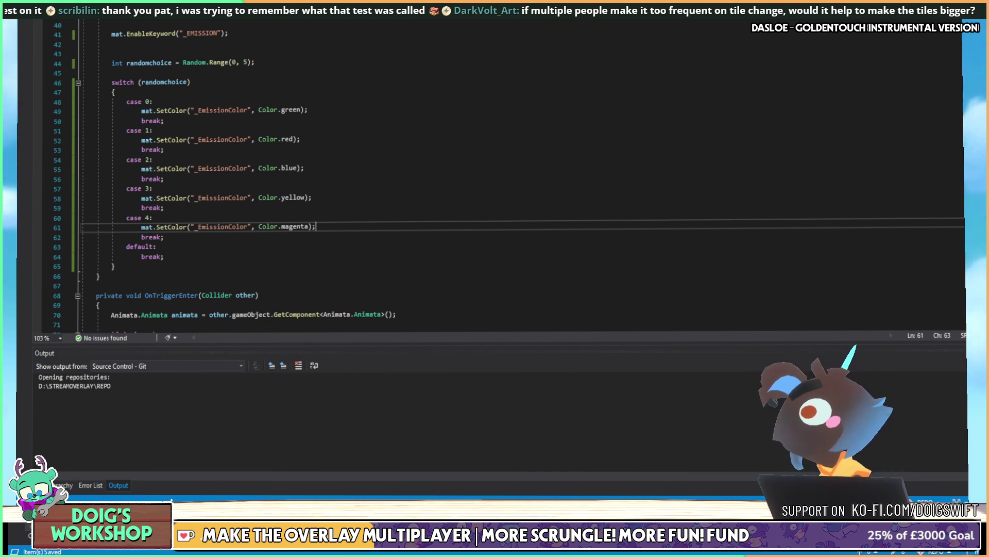
pyautogui.click(164, 256)
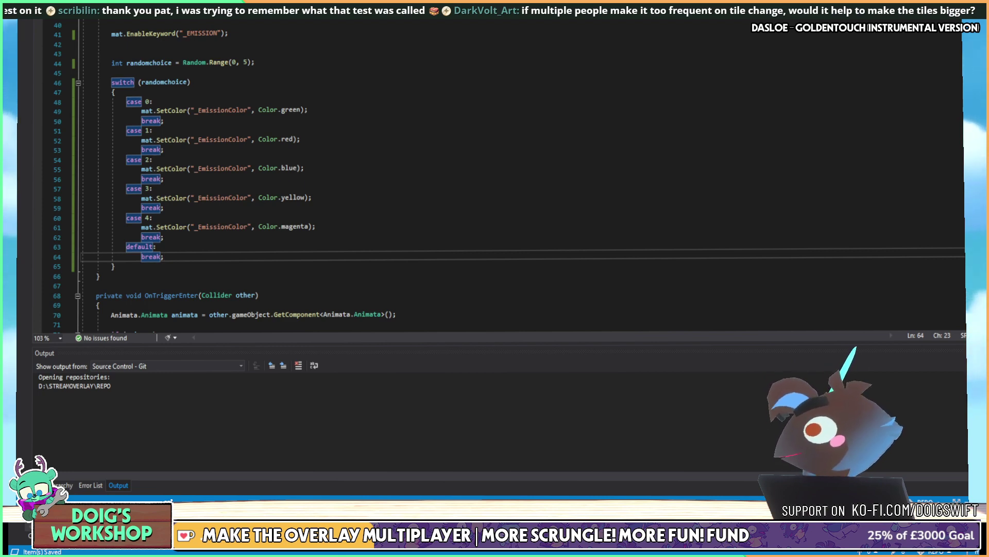
# Switch back to Unity, save the modified GamingNow scene and join the Scrungle room in play mode
pyautogui.hotkey('alt', 'Tab')
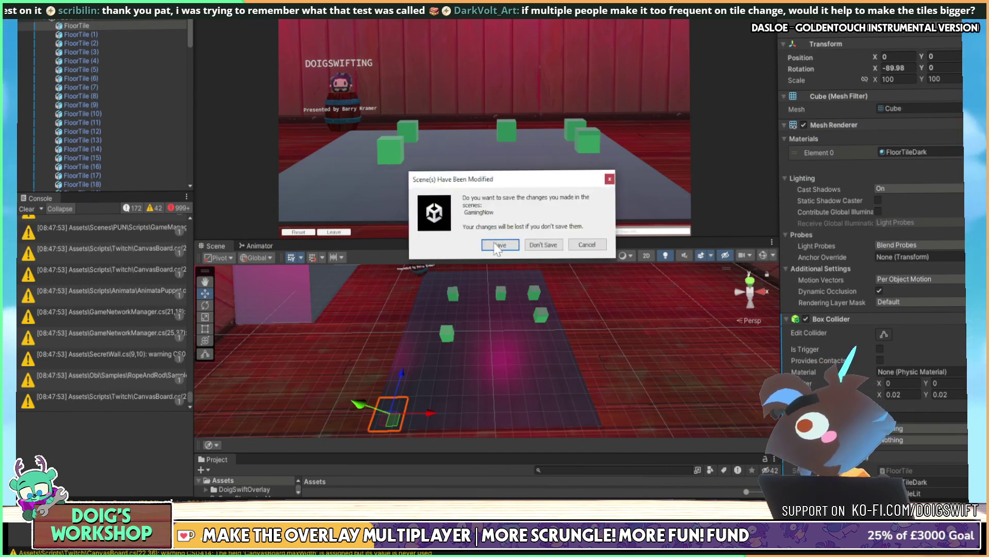
pyautogui.click(499, 248)
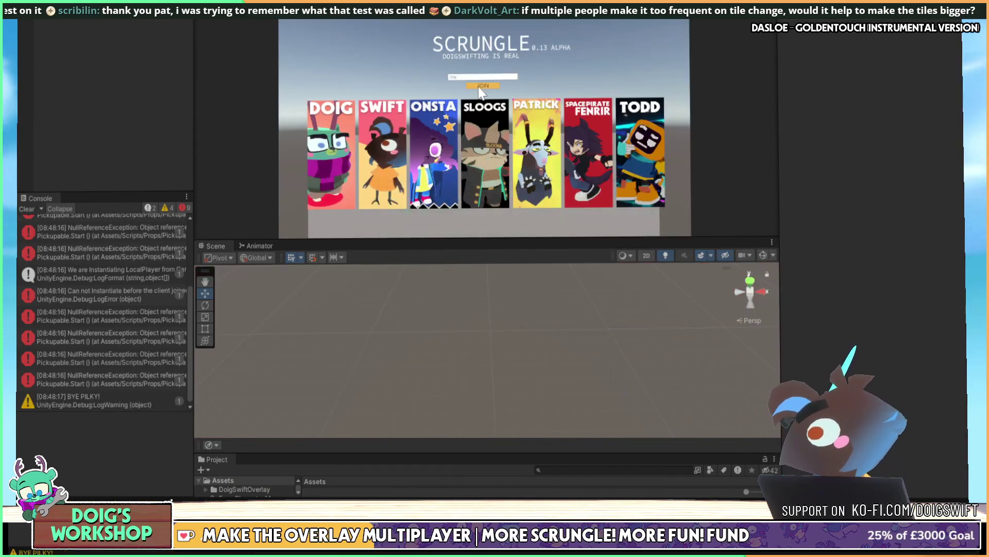
pyautogui.click(480, 87)
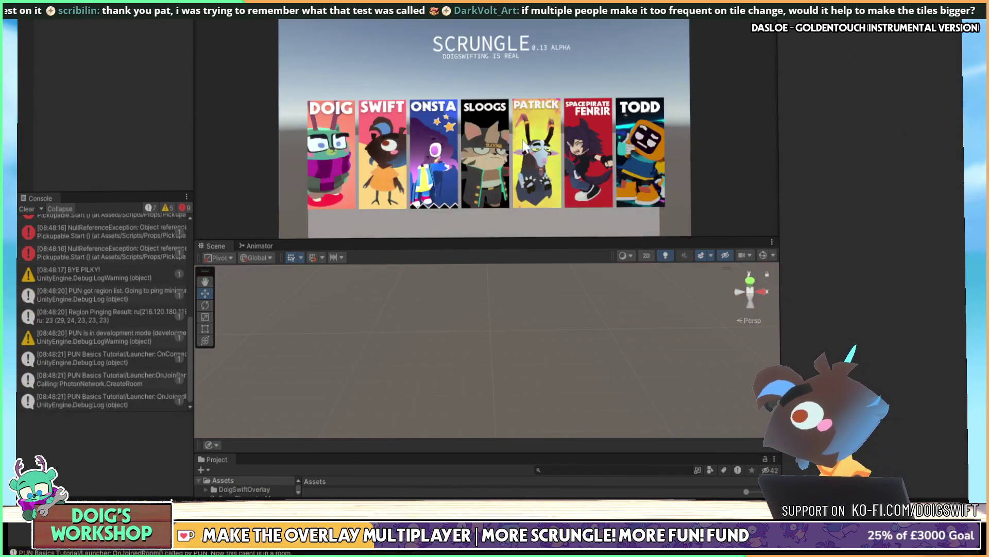
pyautogui.click(523, 145)
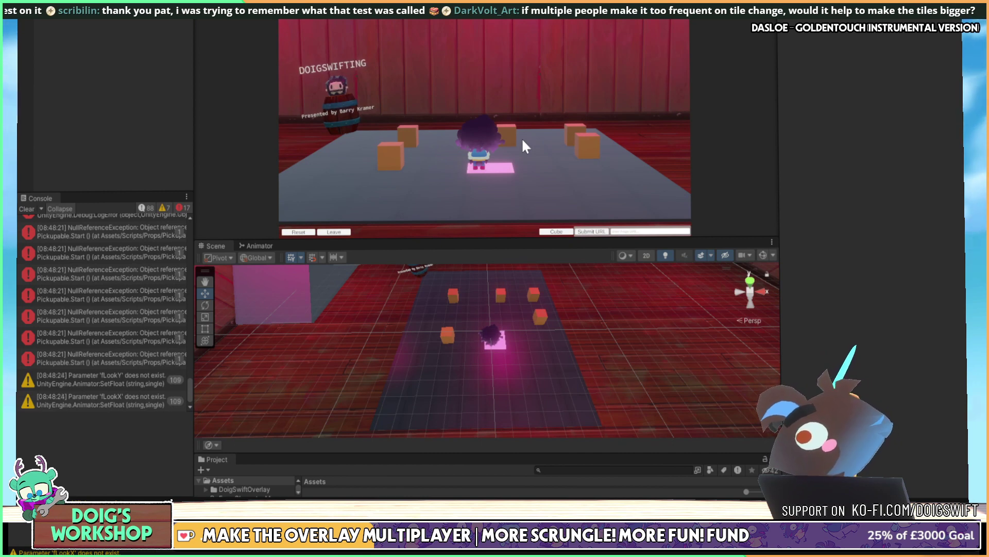
# Walk the character around the central dance floor tiles to test the random emission colours
pyautogui.press('d')
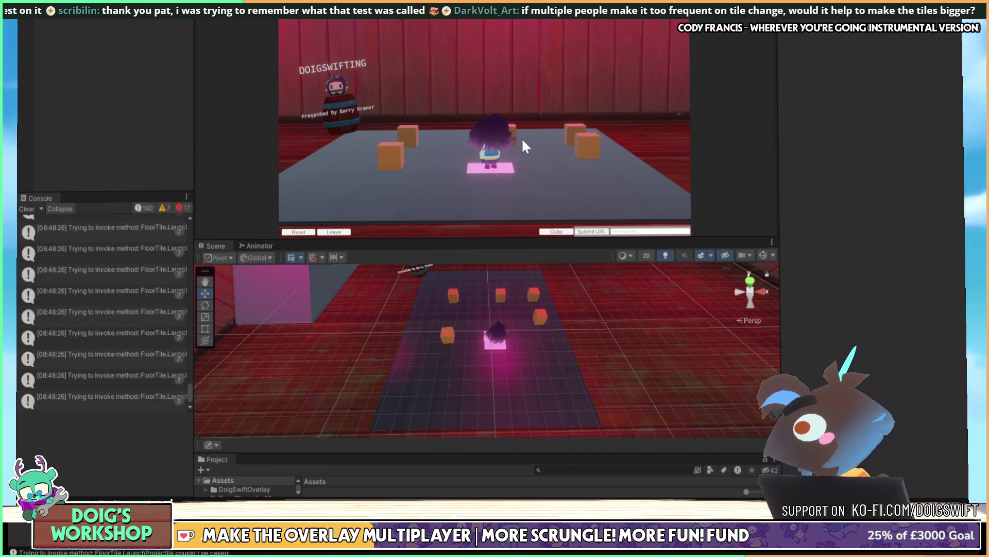
pyautogui.press('s')
pyautogui.press('w')
pyautogui.press('a')
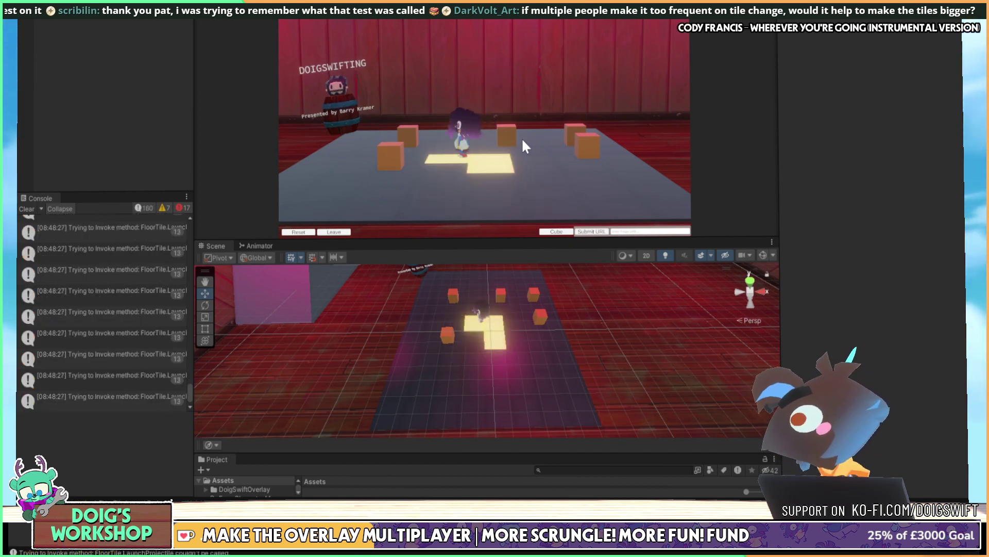
pyautogui.press('s')
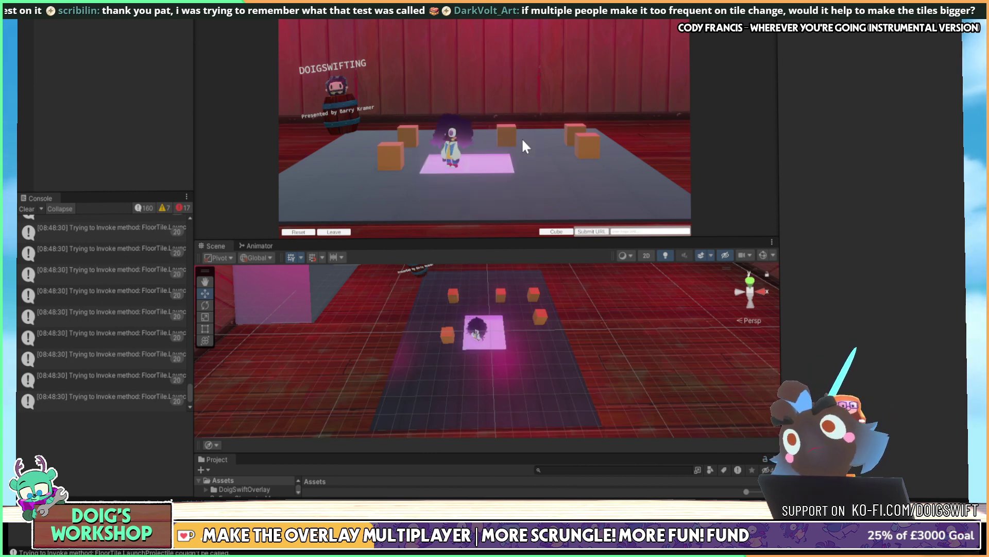
pyautogui.press('d')
pyautogui.press('w')
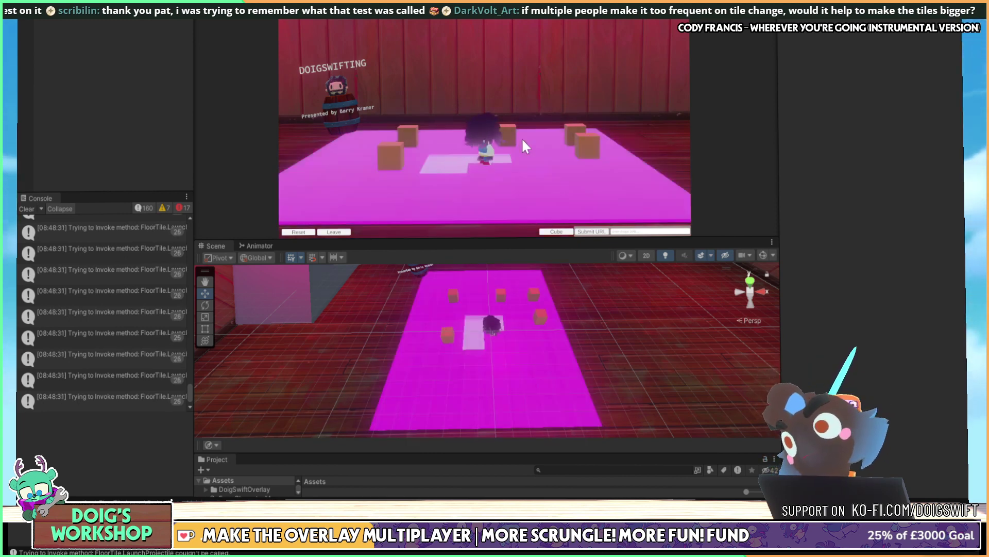
# Walk the character across the whole dance floor and into the orange cubes to test tile toggling with the random emission colours
pyautogui.press('s')
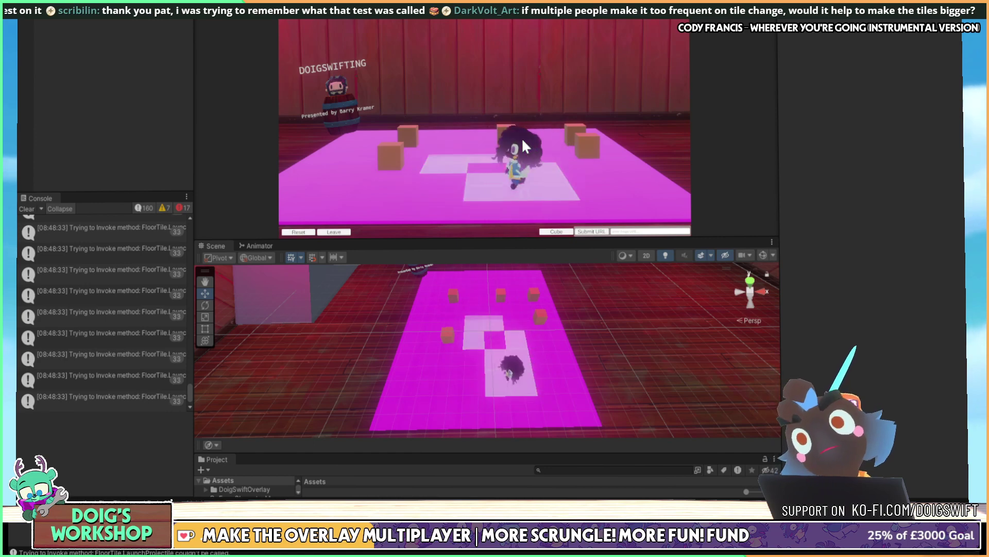
pyautogui.press('a')
pyautogui.press('w')
pyautogui.press('d')
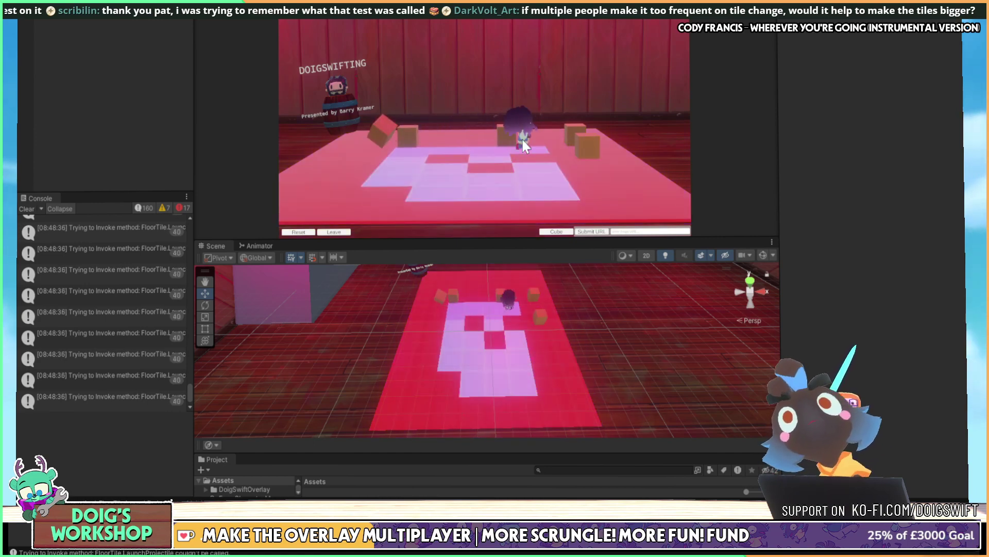
pyautogui.press('d')
pyautogui.press('s')
pyautogui.press('a')
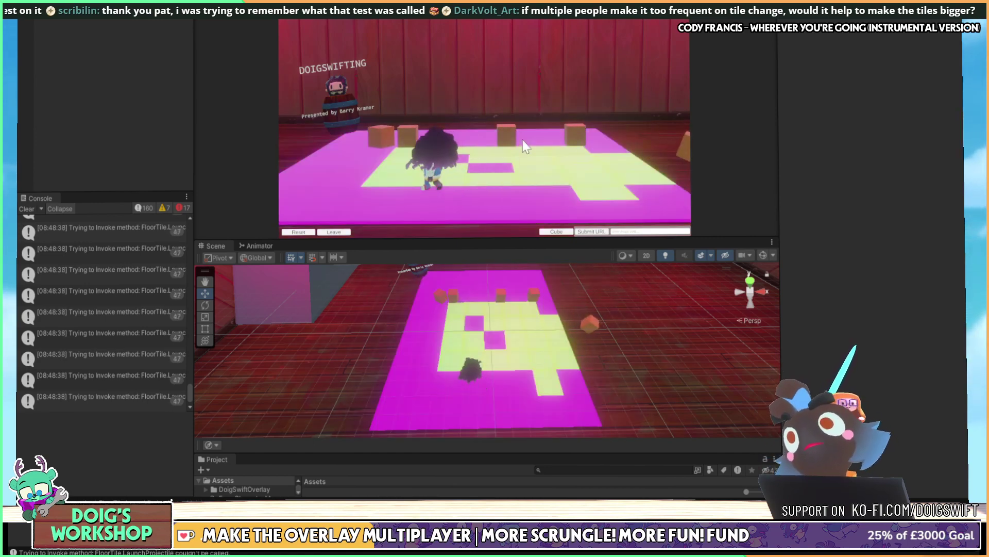
pyautogui.press('w')
pyautogui.press('d')
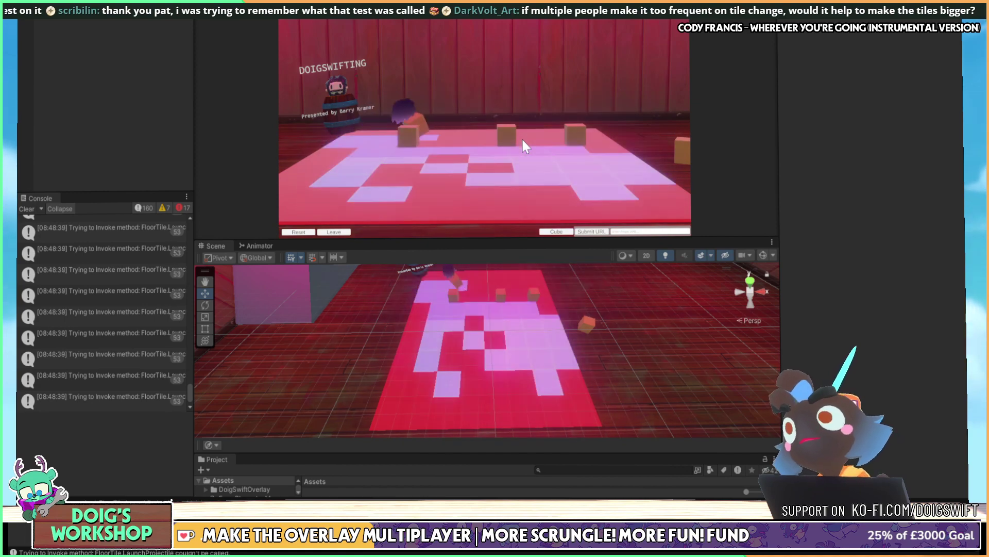
pyautogui.press('d')
pyautogui.press('s')
pyautogui.press('a')
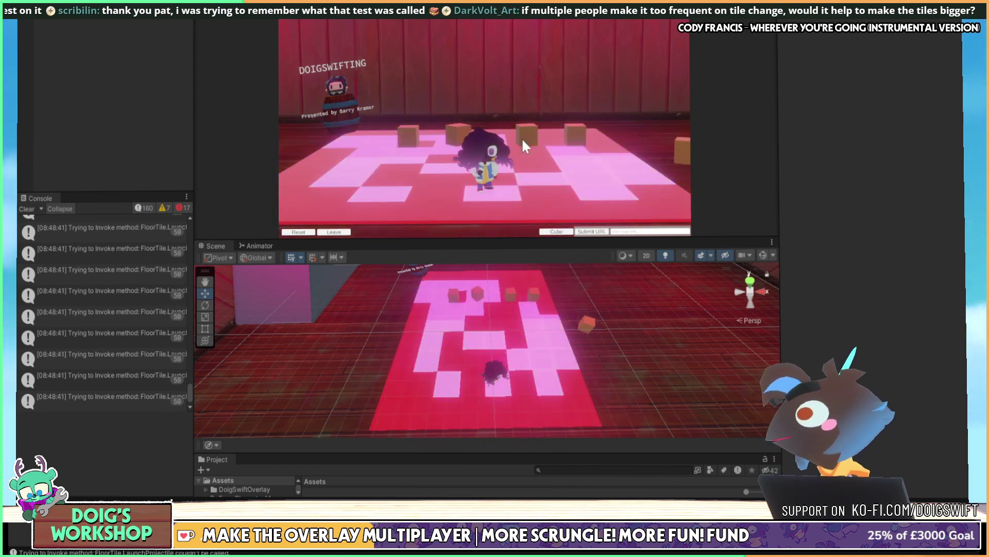
pyautogui.press('s')
pyautogui.press('d')
pyautogui.press('w')
pyautogui.press('a')
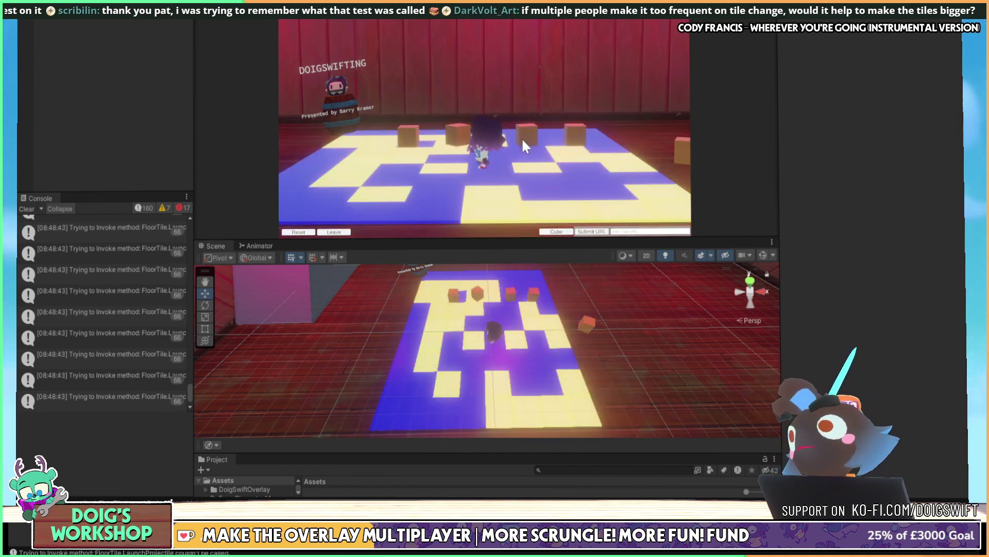
pyautogui.press('a')
pyautogui.press('w')
pyautogui.press('d')
pyautogui.press('s')
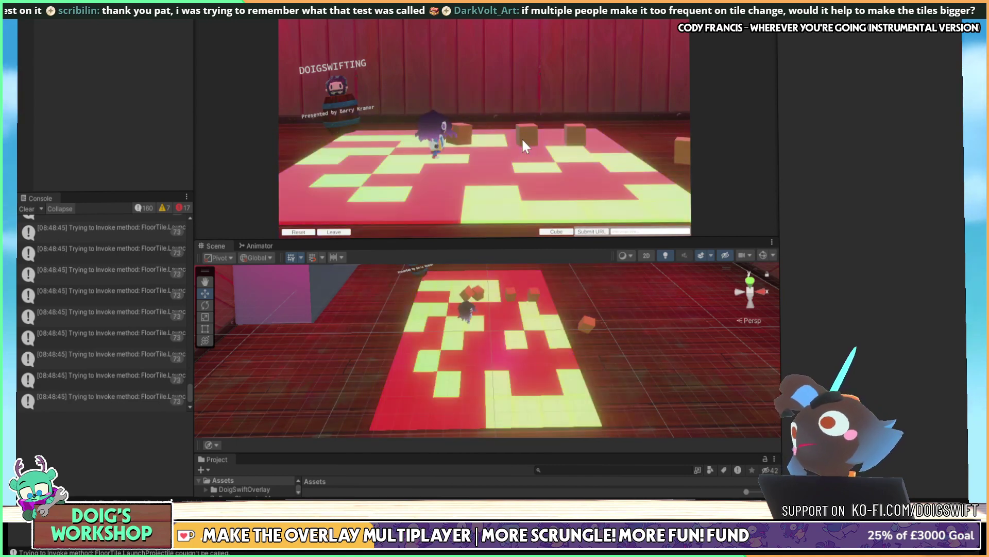
pyautogui.press('d')
pyautogui.press('s')
pyautogui.press('w')
pyautogui.press('a')
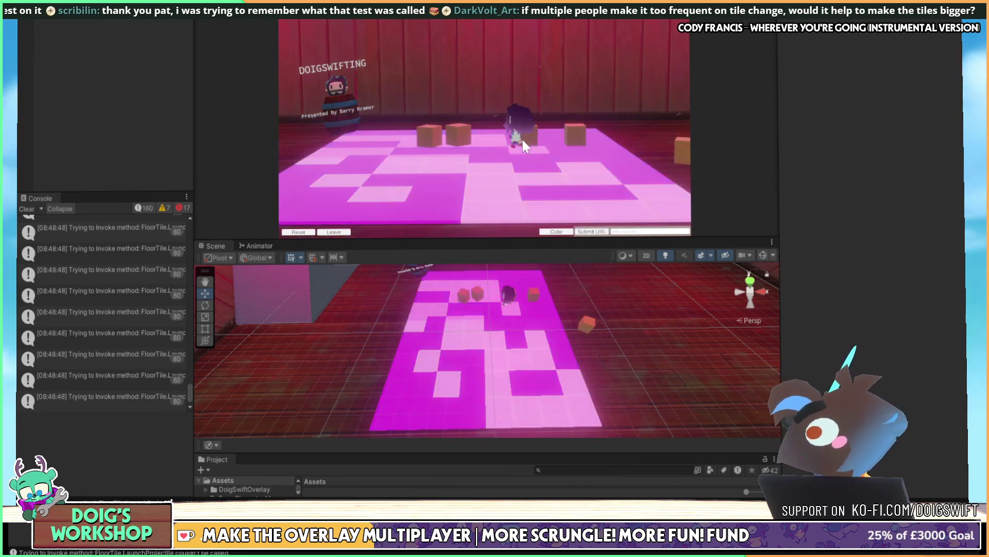
pyautogui.press('a')
pyautogui.press('s')
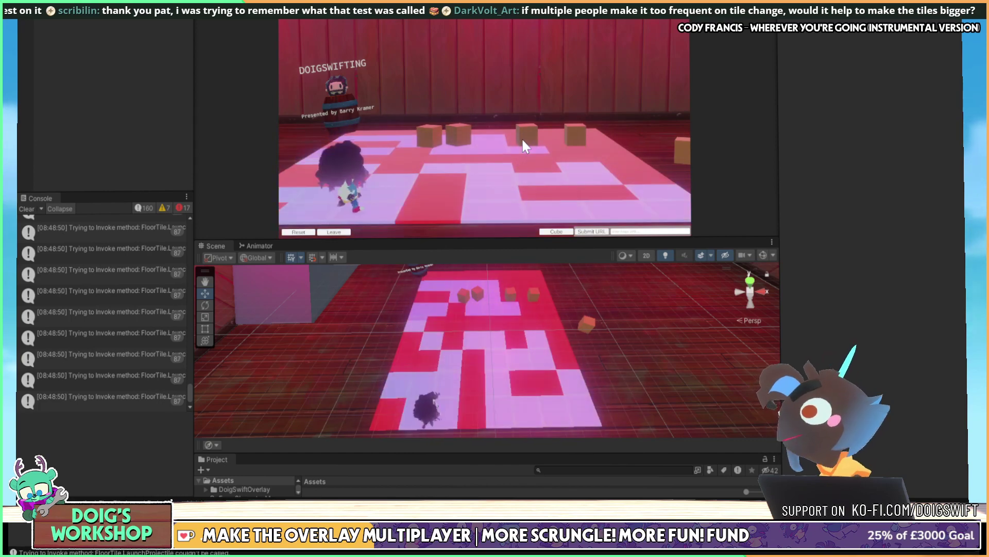
pyautogui.press('d')
pyautogui.press('w')
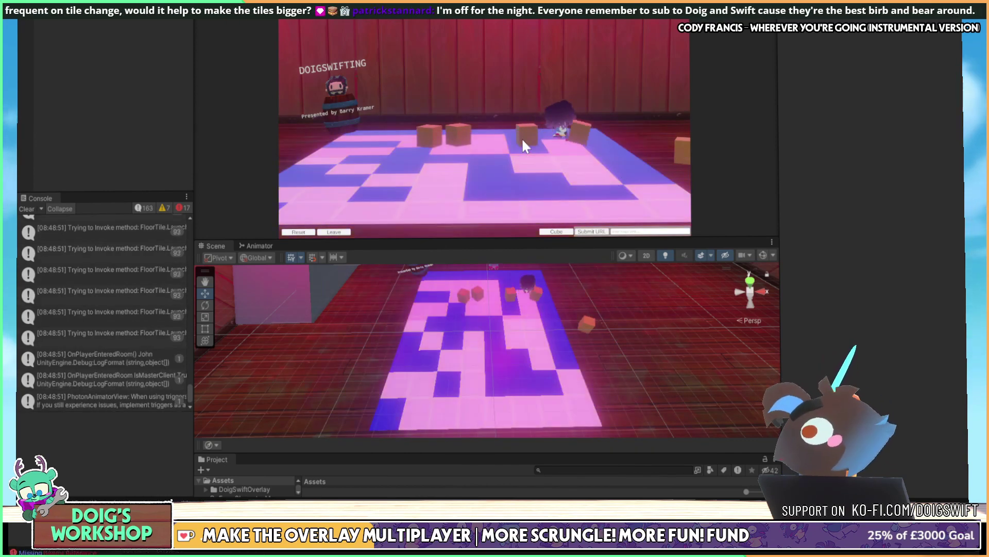
# Move around the dance floor alongside the second player to test the tile colour changes and cube pushing in multiplayer
pyautogui.press('d')
pyautogui.press('s')
pyautogui.press('a')
pyautogui.press('d')
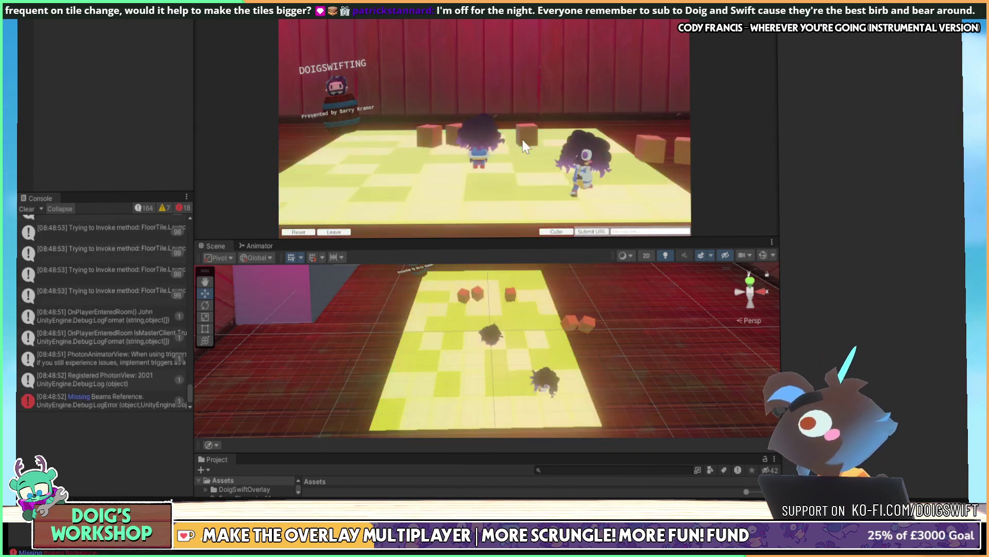
pyautogui.press('s')
pyautogui.press('d')
pyautogui.press('w')
pyautogui.press('a')
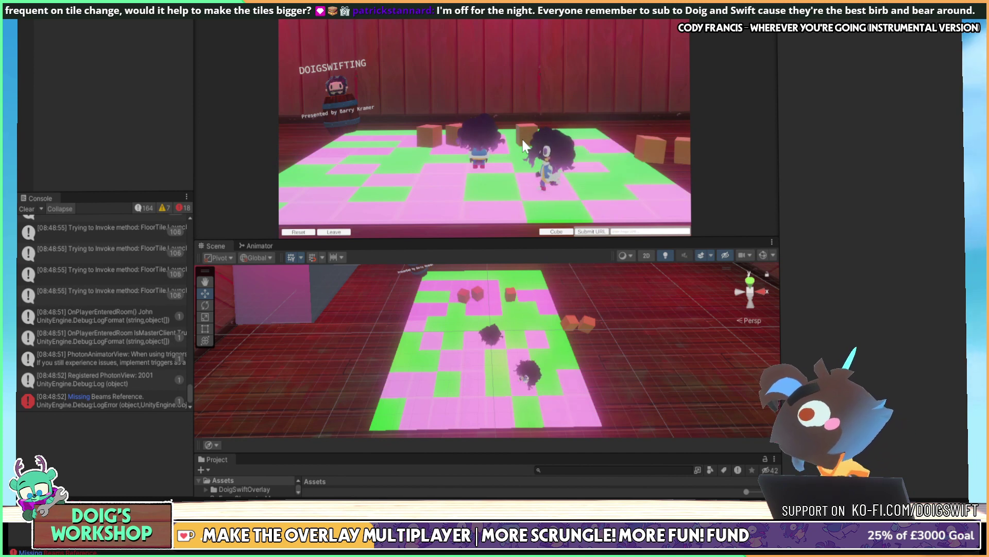
pyautogui.press('d')
pyautogui.press('s')
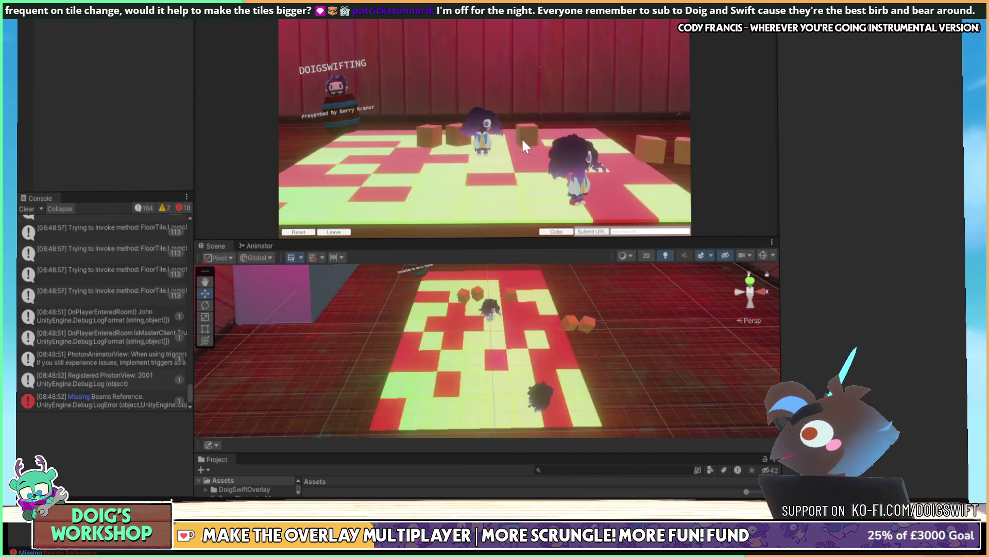
pyautogui.press('d')
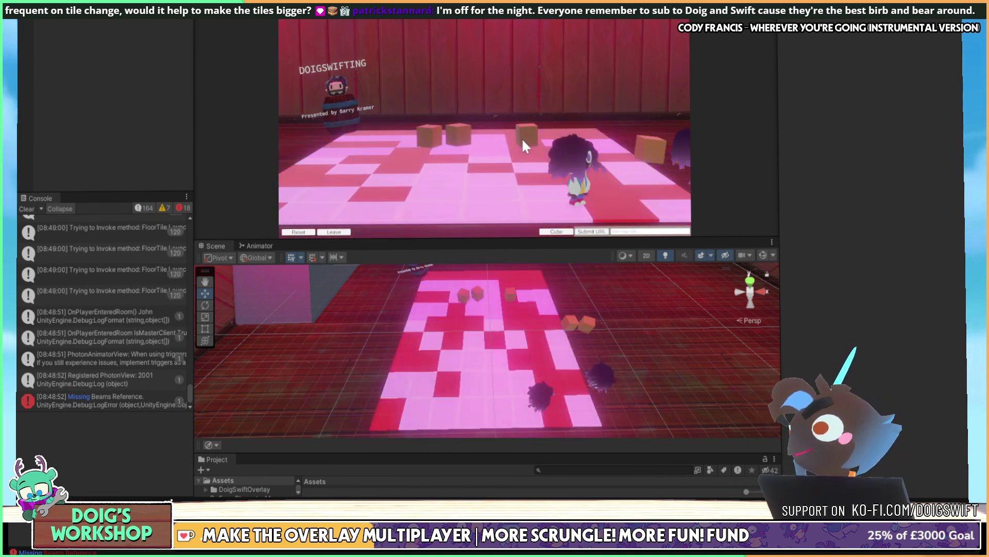
pyautogui.press('a')
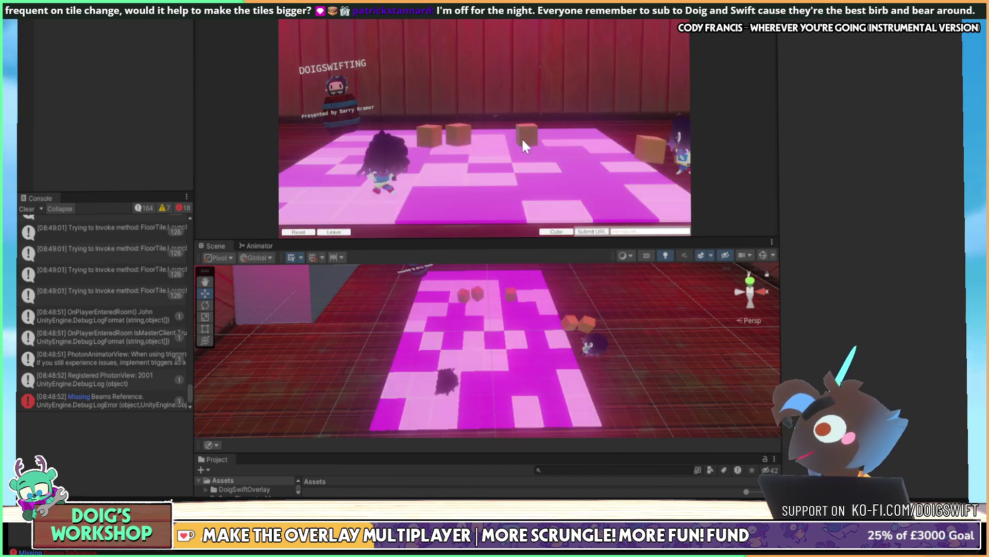
pyautogui.press('w')
pyautogui.press('d')
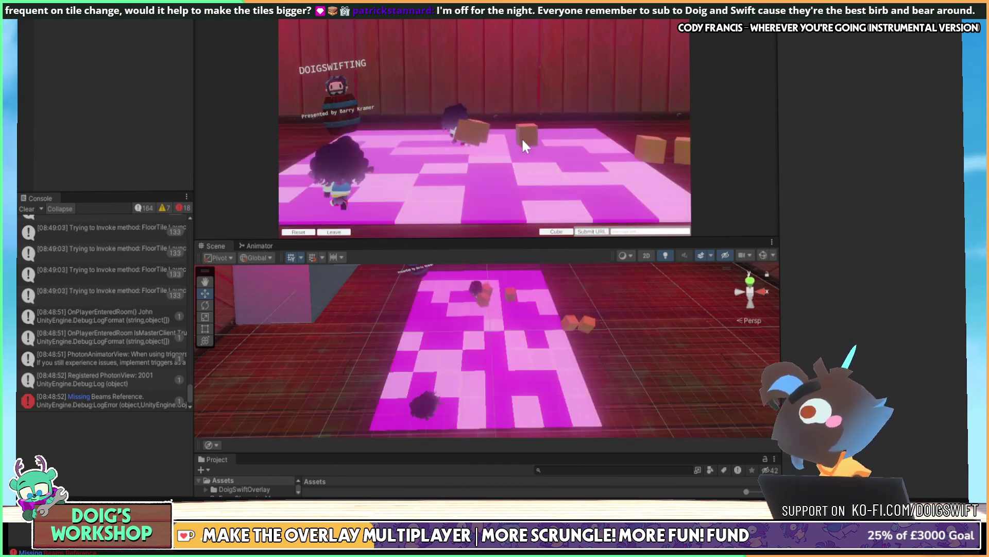
pyautogui.press('s')
pyautogui.press('d')
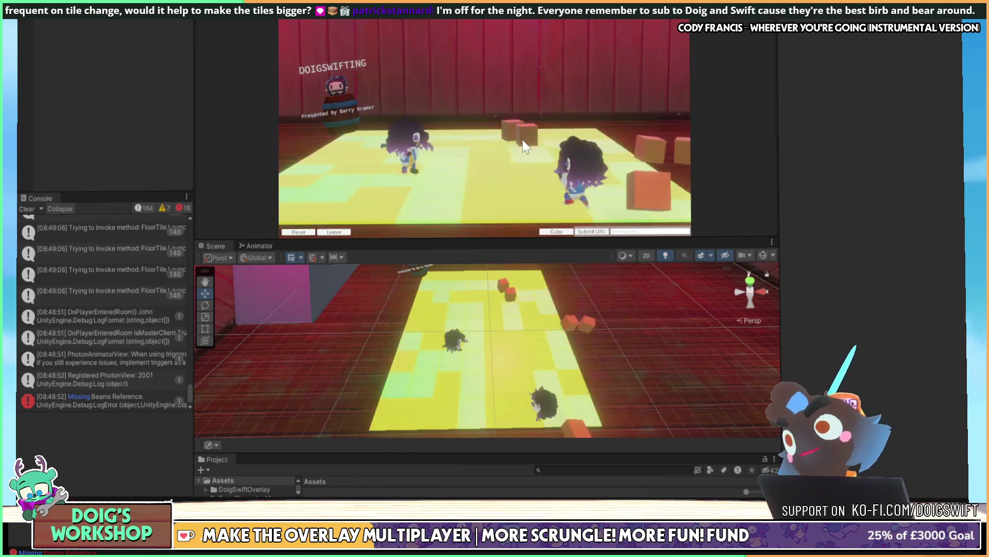
pyautogui.press('a')
pyautogui.press('w')
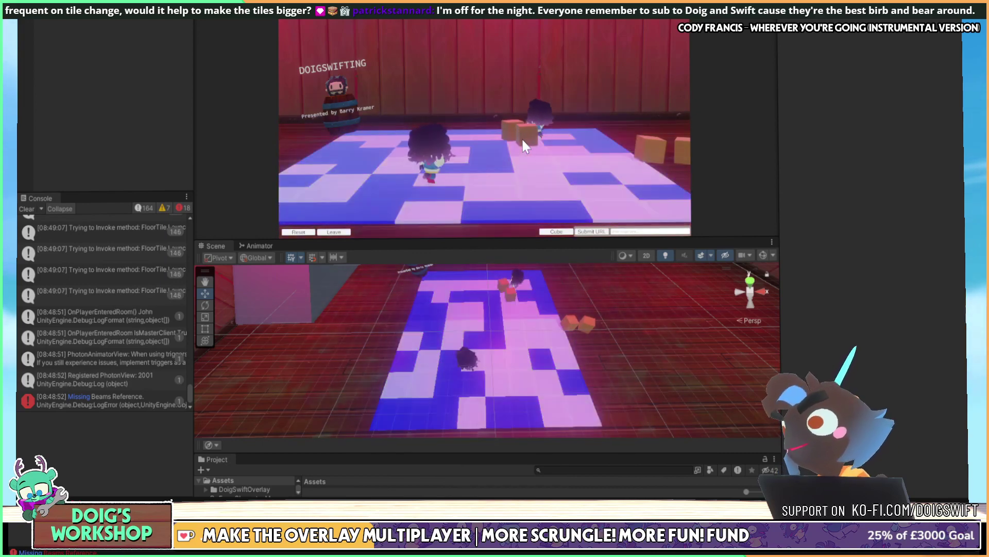
pyautogui.press('a')
pyautogui.press('s')
pyautogui.press('d')
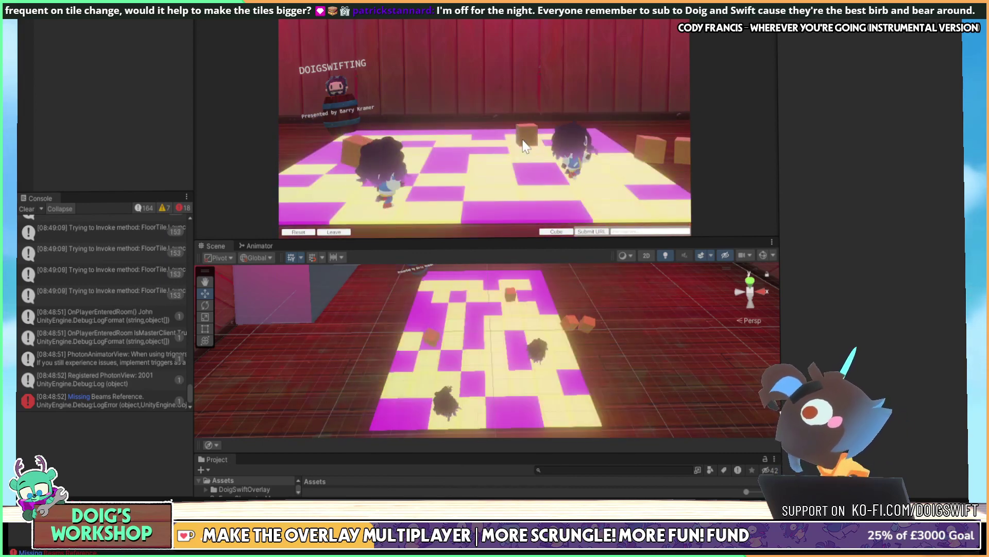
pyautogui.press('s')
pyautogui.press('a')
pyautogui.press('d')
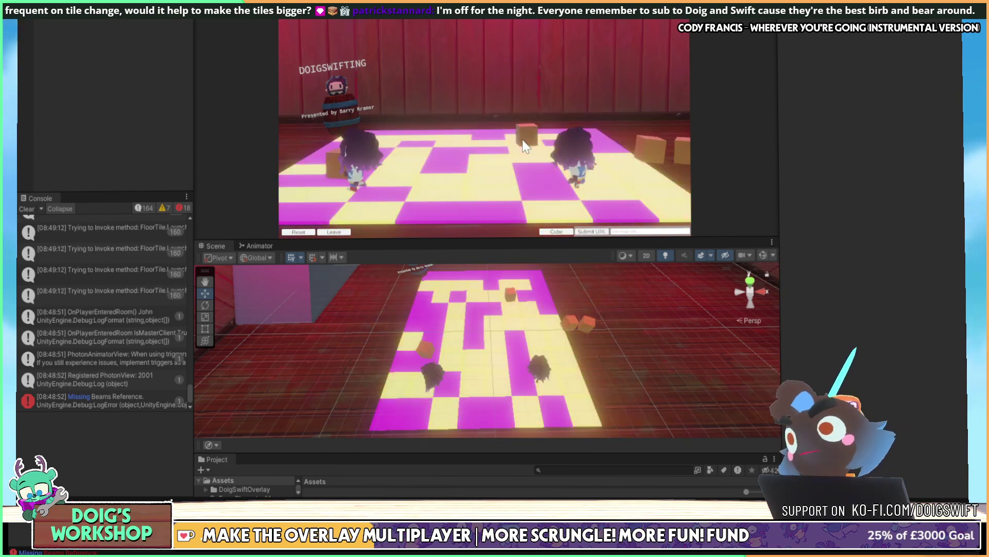
pyautogui.press('w')
pyautogui.press('a')
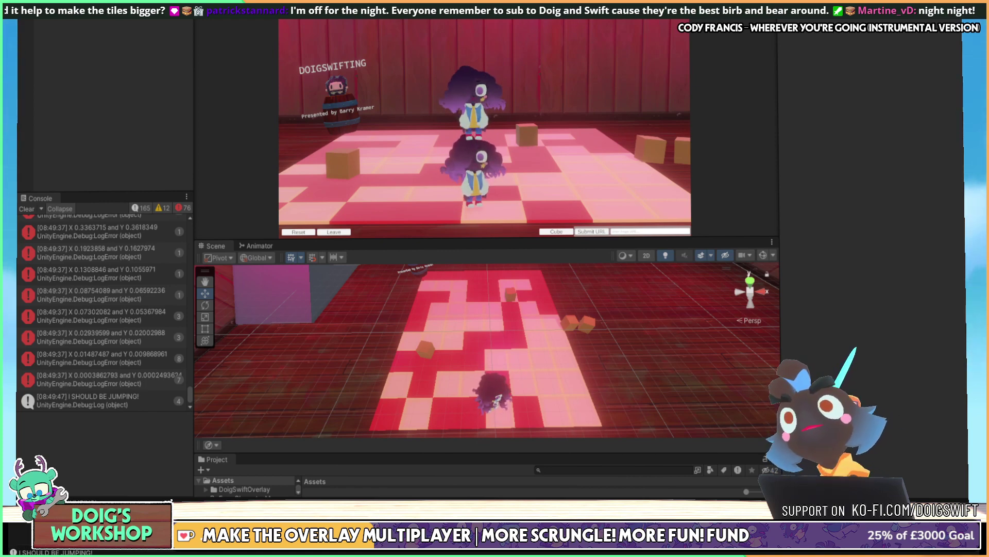
# Maximize the Game view and use the room's Cube control to spawn a cube
pyautogui.hotkey('shift', 'space')
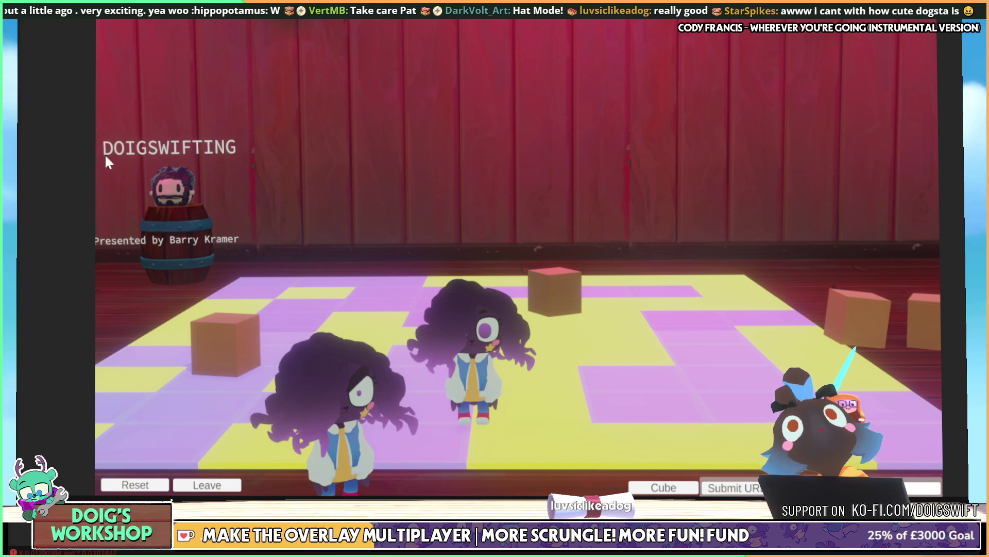
pyautogui.click(667, 490)
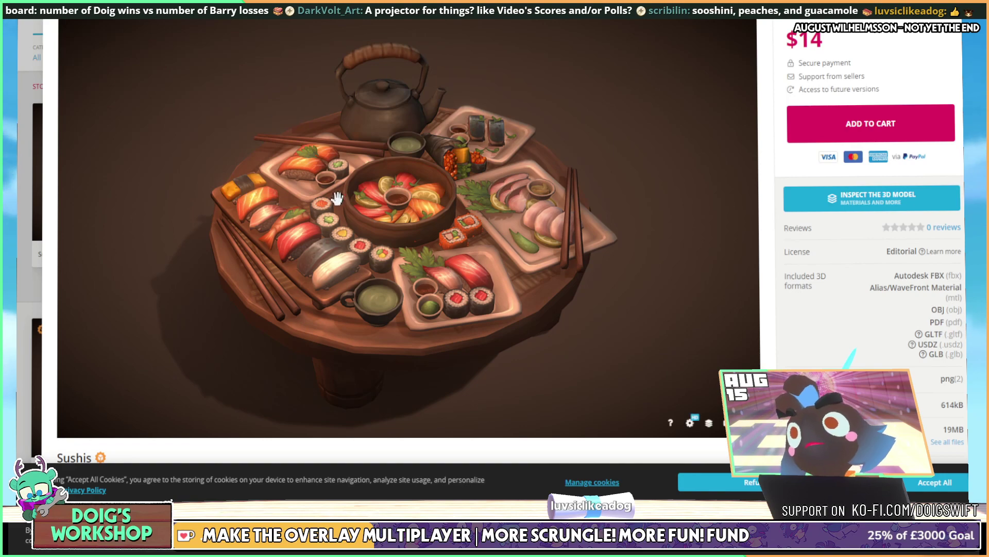
# In Sketchfab, examine the Sushis table model from above, from the side and close up on its sushi plates and central bowl
pyautogui.moveTo(340, 200)
pyautogui.mouseDown()
pyautogui.moveTo(385, 231)
pyautogui.moveTo(349, 176)
pyautogui.moveTo(312, 219)
pyautogui.moveTo(349, 210)
pyautogui.mouseUp()
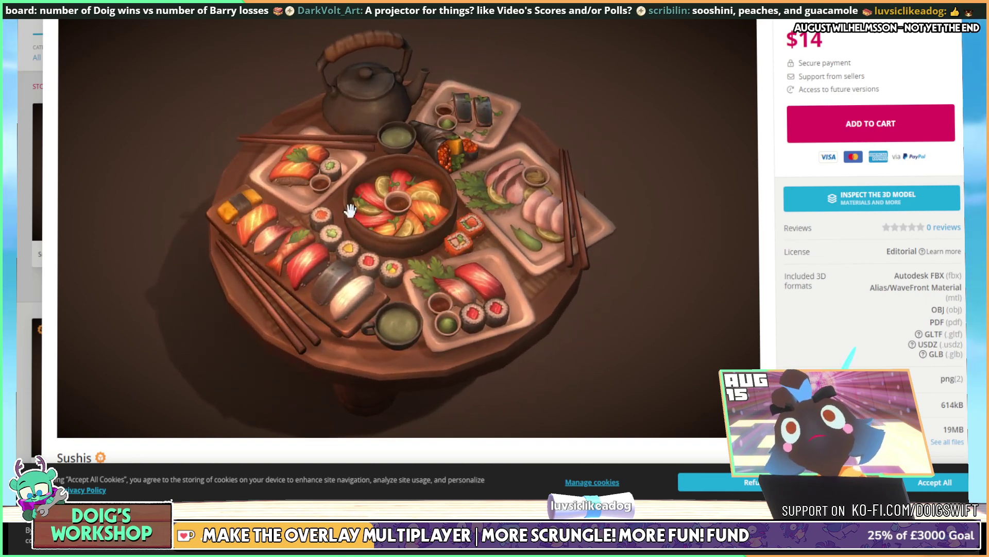
pyautogui.moveTo(350, 210); pyautogui.dragTo(366, 201)
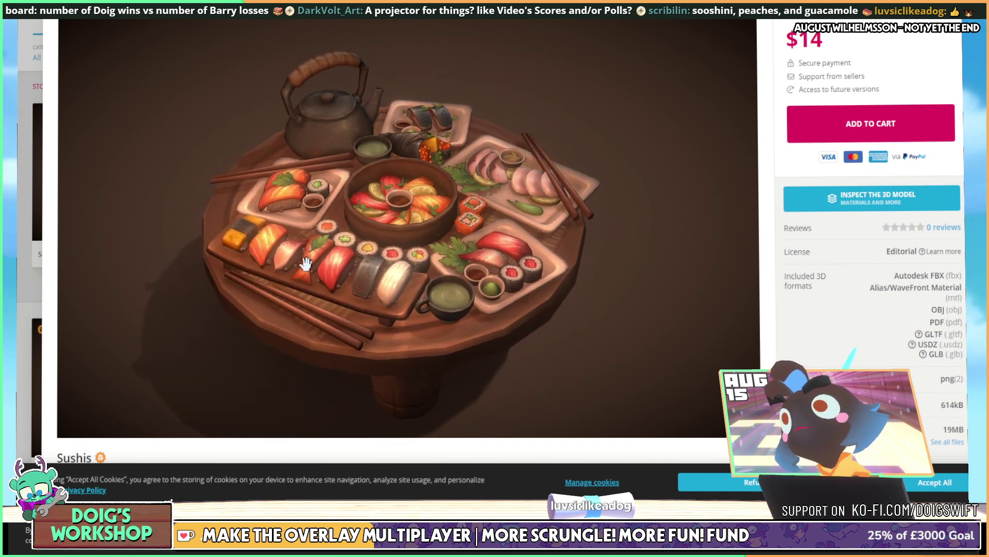
pyautogui.moveTo(306, 264); pyautogui.dragTo(392, 232)
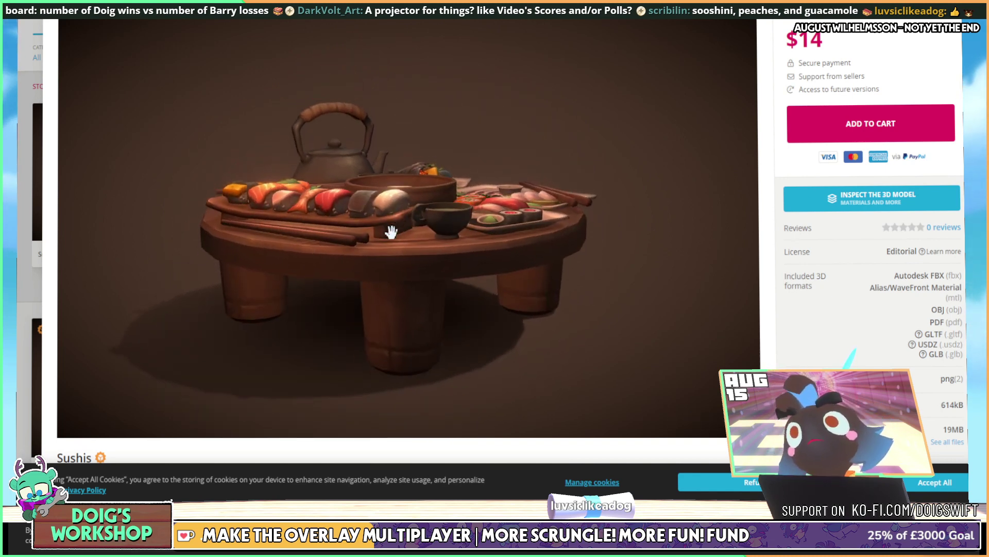
pyautogui.moveTo(327, 212); pyautogui.dragTo(304, 233)
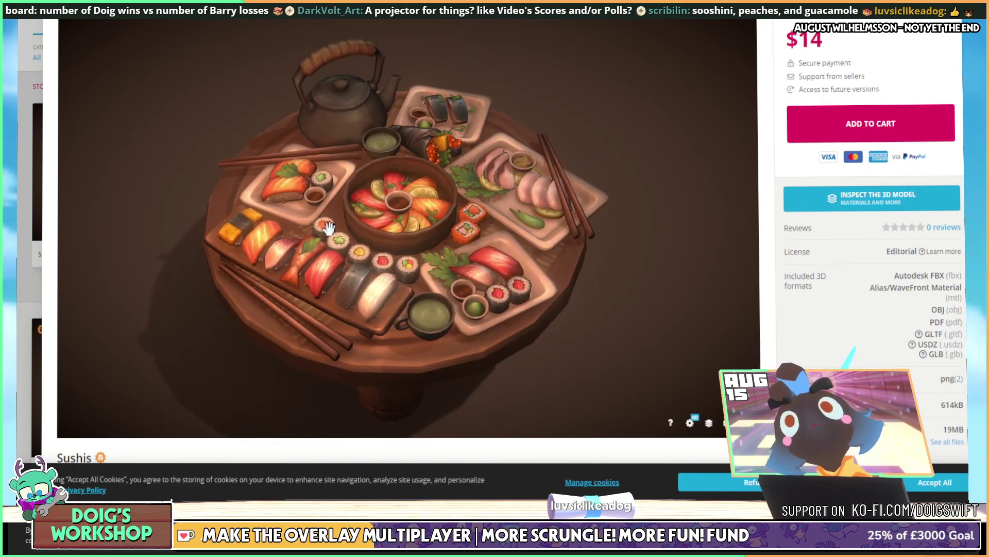
pyautogui.scroll(5, 325, 230)
pyautogui.moveTo(448, 245); pyautogui.dragTo(487, 206)
pyautogui.moveTo(550, 221); pyautogui.dragTo(429, 246)
pyautogui.scroll(-3, 421, 235)
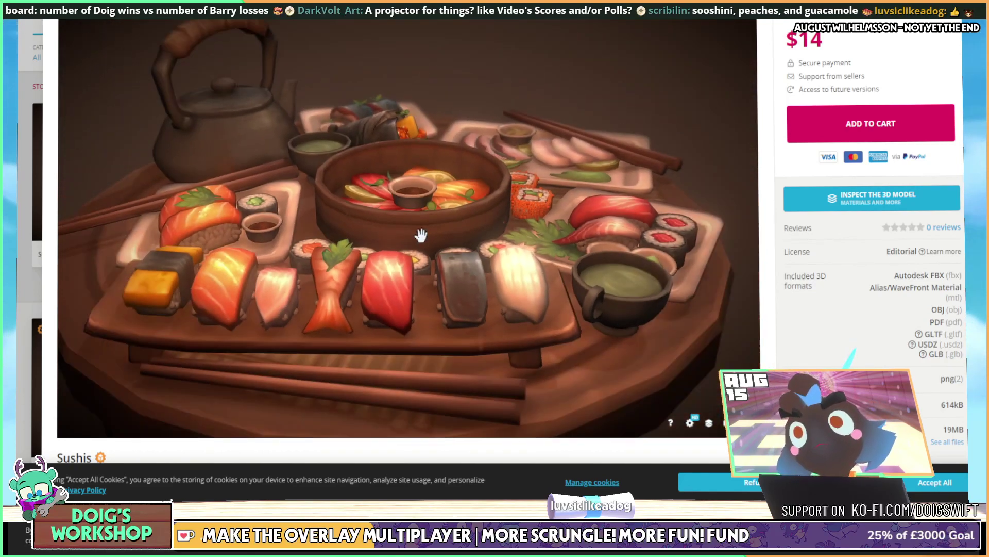
pyautogui.moveTo(421, 235); pyautogui.dragTo(406, 223)
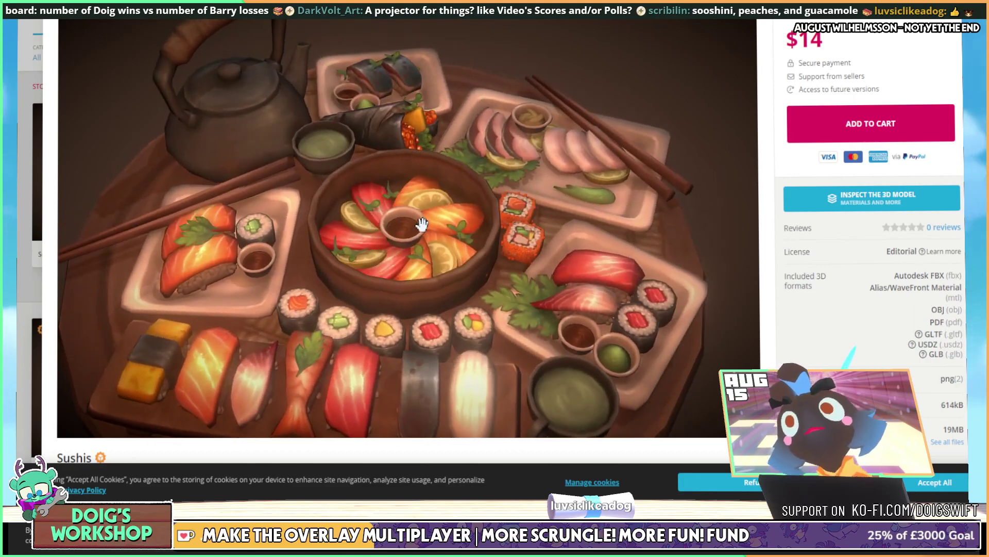
pyautogui.moveTo(406, 225); pyautogui.dragTo(435, 197, button='right')
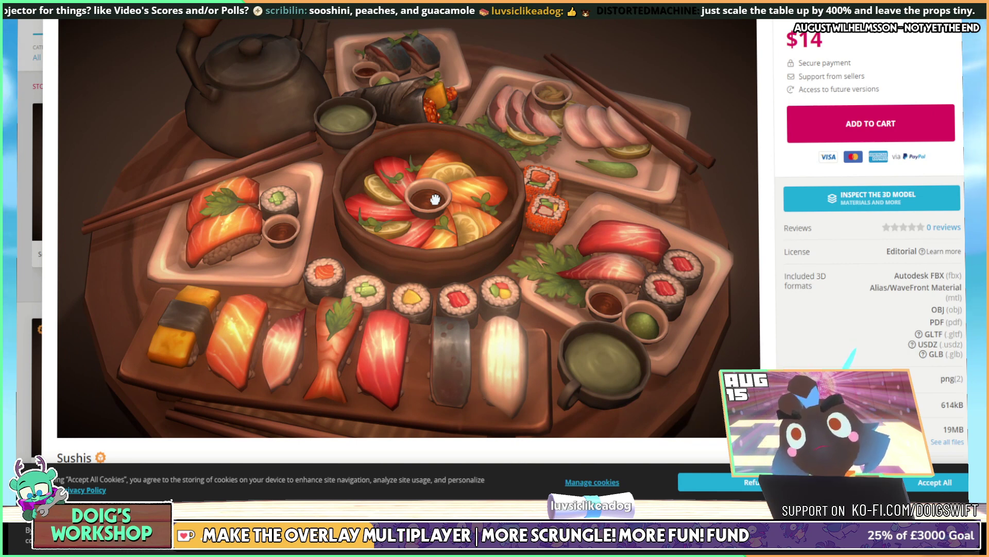
pyautogui.scroll(-10, 434, 197)
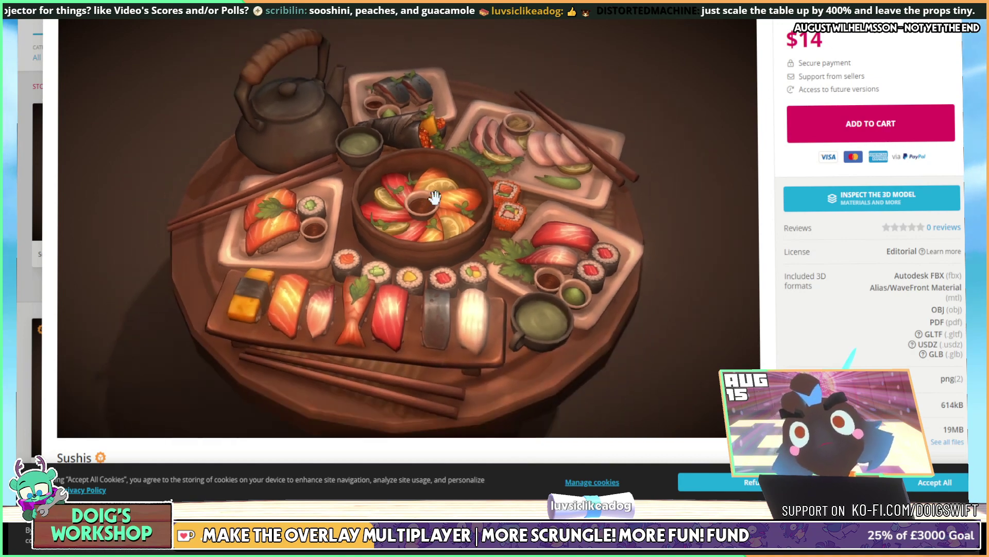
pyautogui.moveTo(473, 183); pyautogui.dragTo(363, 173)
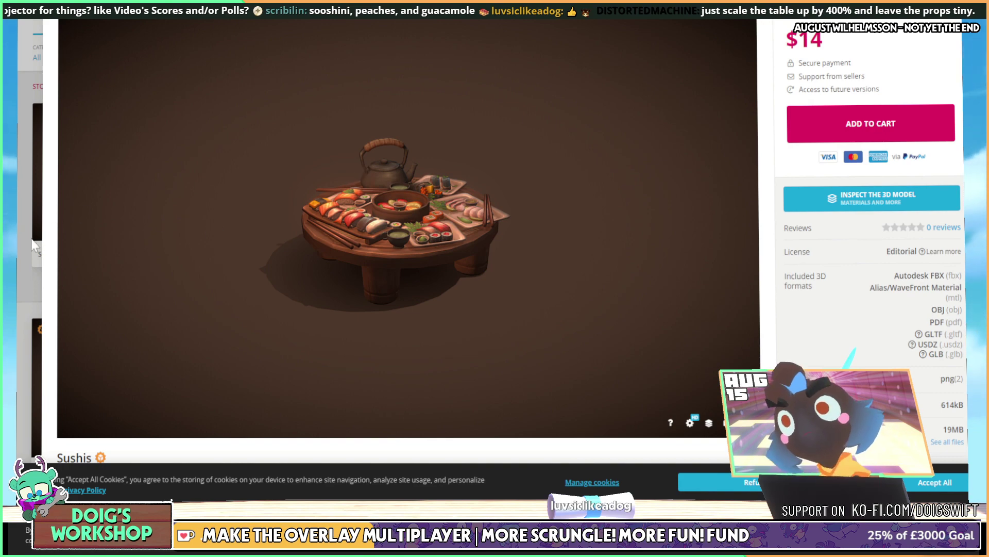
# Close the Sushis model, open SuperSushi! - Lowpoly Stylized Food Cart and examine the cart from its other side
pyautogui.click(20, 244)
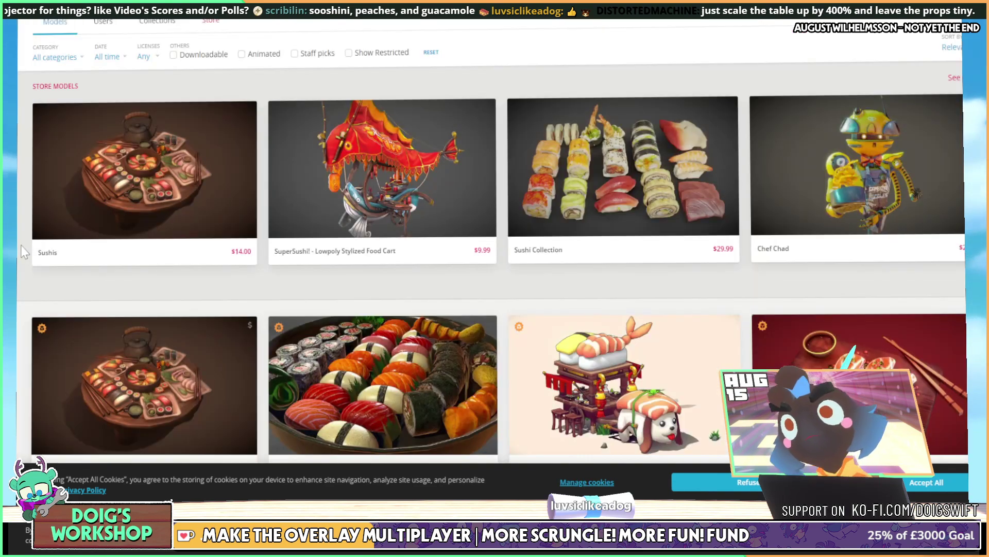
pyautogui.click(386, 178)
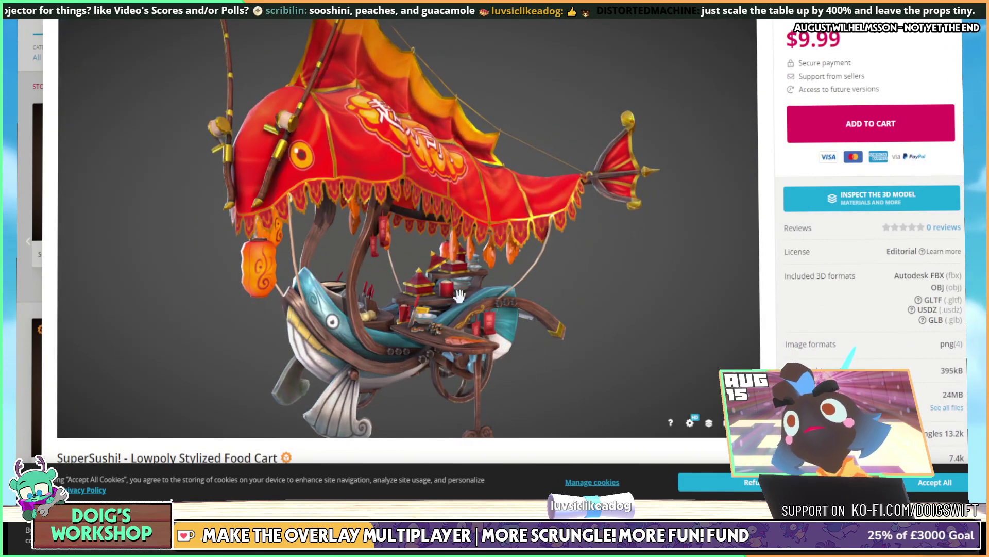
pyautogui.moveTo(438, 287); pyautogui.dragTo(499, 281)
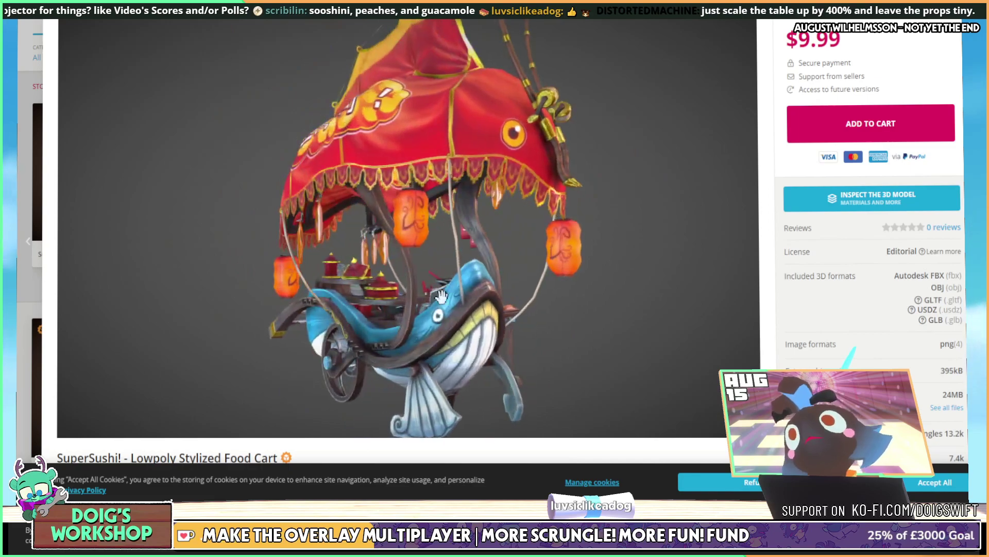
# Examine the SuperSushi! food cart's counter up close, with its grill, knife block and red food boxes, and the cart's full side
pyautogui.scroll(3, 429, 296)
pyautogui.moveTo(428, 296); pyautogui.dragTo(340, 333)
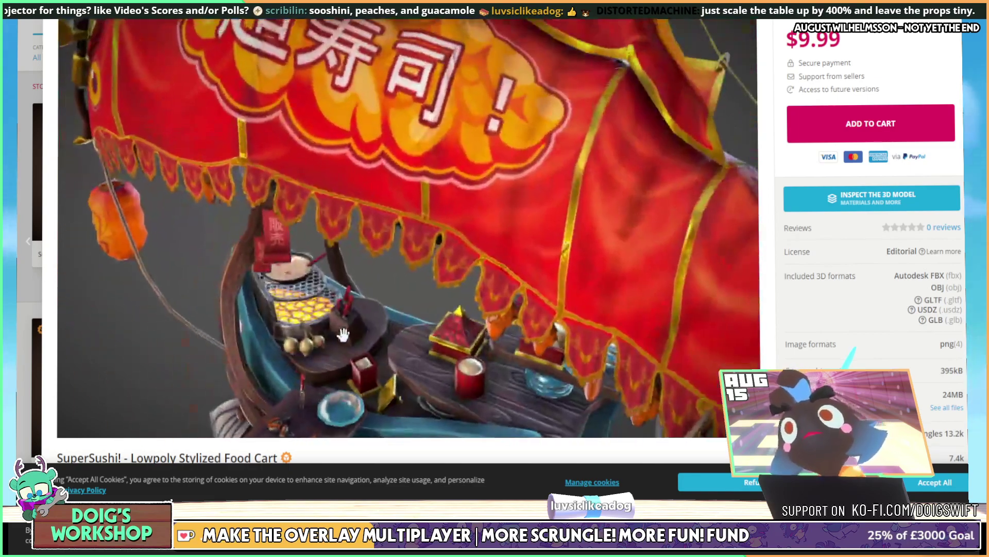
pyautogui.moveTo(340, 332); pyautogui.dragTo(438, 263, button='right')
pyautogui.scroll(1, 360, 294)
pyautogui.scroll(3, 360, 293)
pyautogui.moveTo(438, 264); pyautogui.dragTo(543, 258)
pyautogui.moveTo(542, 258); pyautogui.dragTo(335, 196, button='right')
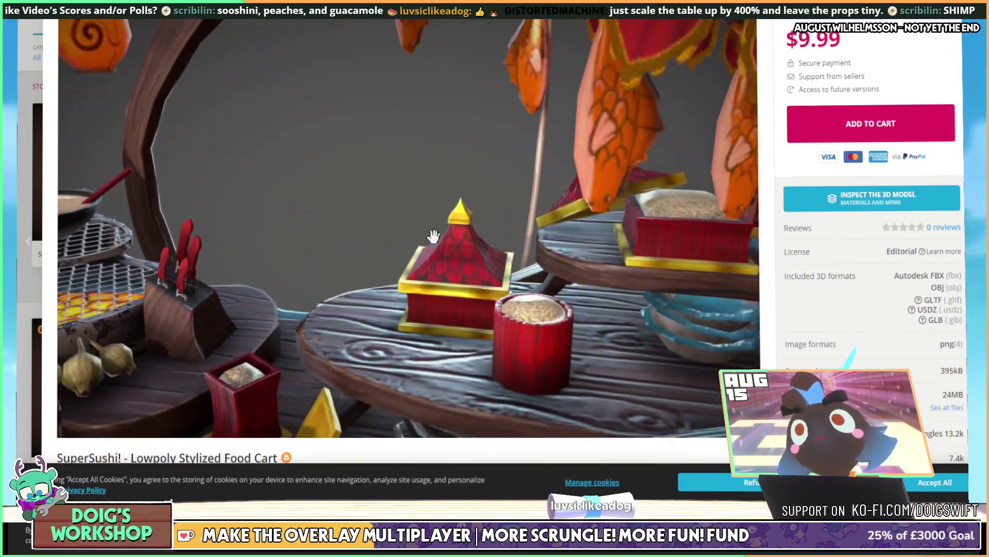
pyautogui.scroll(-4, 432, 237)
pyautogui.moveTo(433, 236); pyautogui.dragTo(497, 184)
pyautogui.moveTo(498, 184); pyautogui.dragTo(481, 168, button='right')
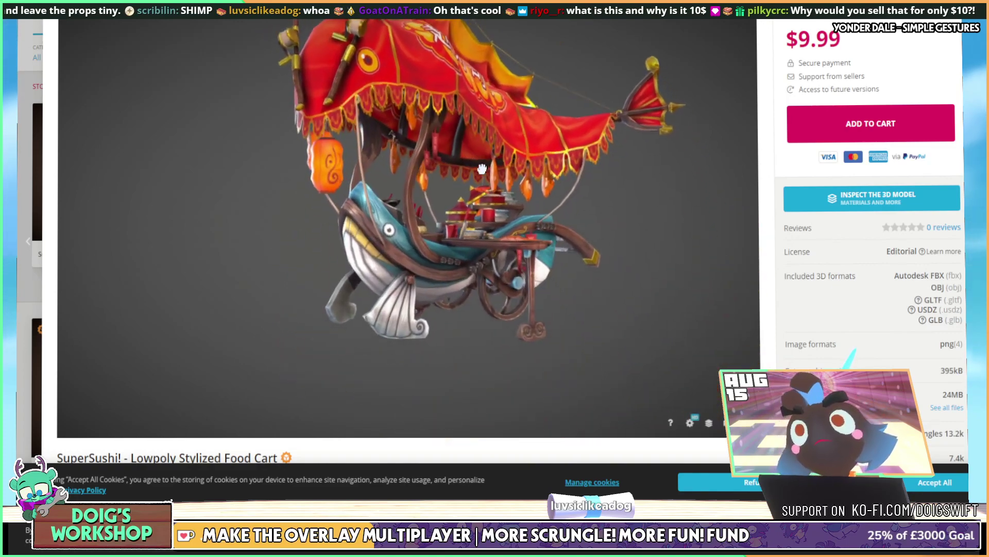
# Examine the food cart's wheels, rear handles and hanging lanterns from behind and from the sides
pyautogui.scroll(3, 481, 167)
pyautogui.moveTo(536, 208)
pyautogui.mouseDown()
pyautogui.moveTo(520, 170)
pyautogui.moveTo(566, 176)
pyautogui.moveTo(548, 172)
pyautogui.moveTo(576, 160)
pyautogui.moveTo(669, 183)
pyautogui.mouseUp()
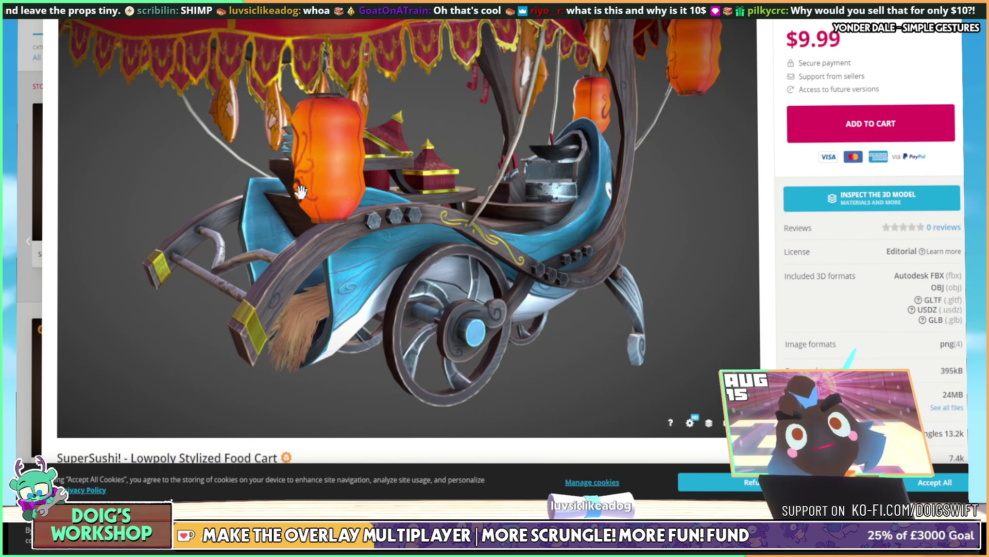
pyautogui.moveTo(301, 192)
pyautogui.mouseDown()
pyautogui.moveTo(463, 196)
pyautogui.moveTo(435, 193)
pyautogui.moveTo(440, 213)
pyautogui.mouseUp()
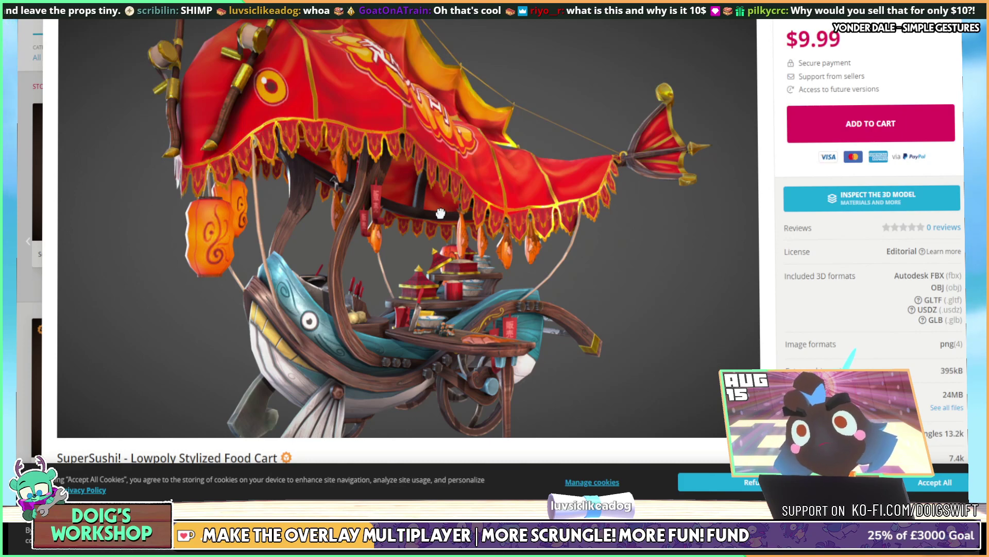
pyautogui.scroll(5, 515, 292)
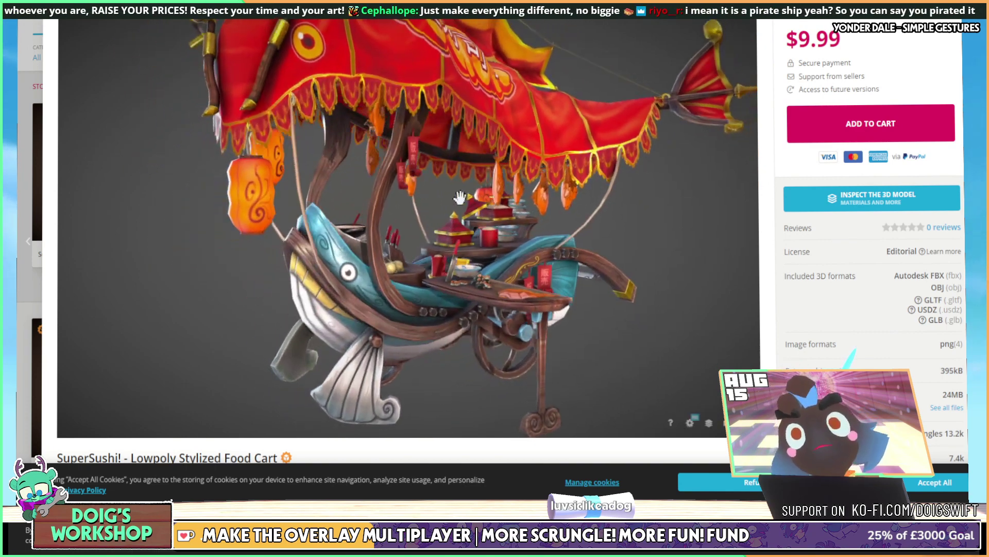
pyautogui.moveTo(441, 209); pyautogui.dragTo(555, 206)
pyautogui.moveTo(657, 206); pyautogui.dragTo(603, 207)
pyautogui.scroll(5, 452, 264)
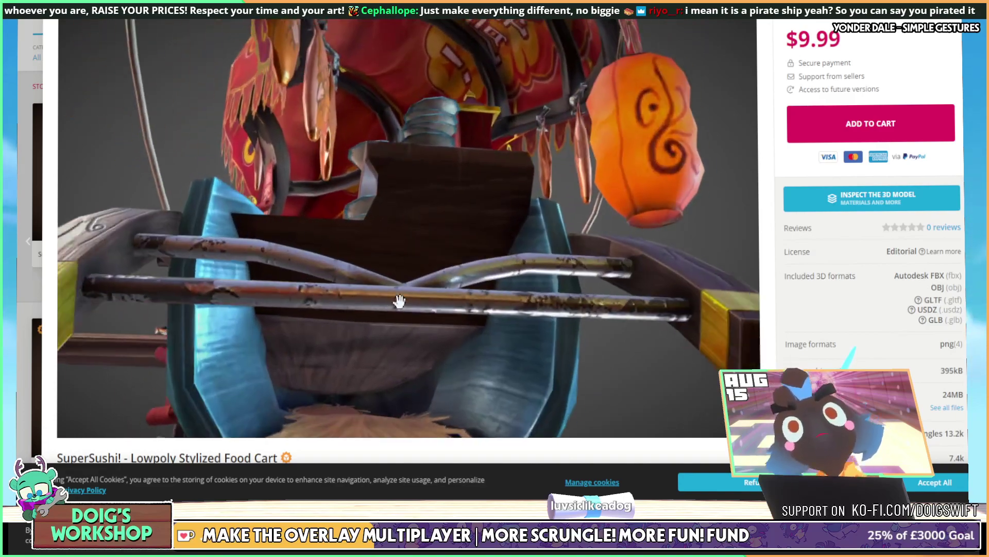
pyautogui.moveTo(398, 300); pyautogui.dragTo(316, 220)
pyautogui.scroll(5, 316, 219)
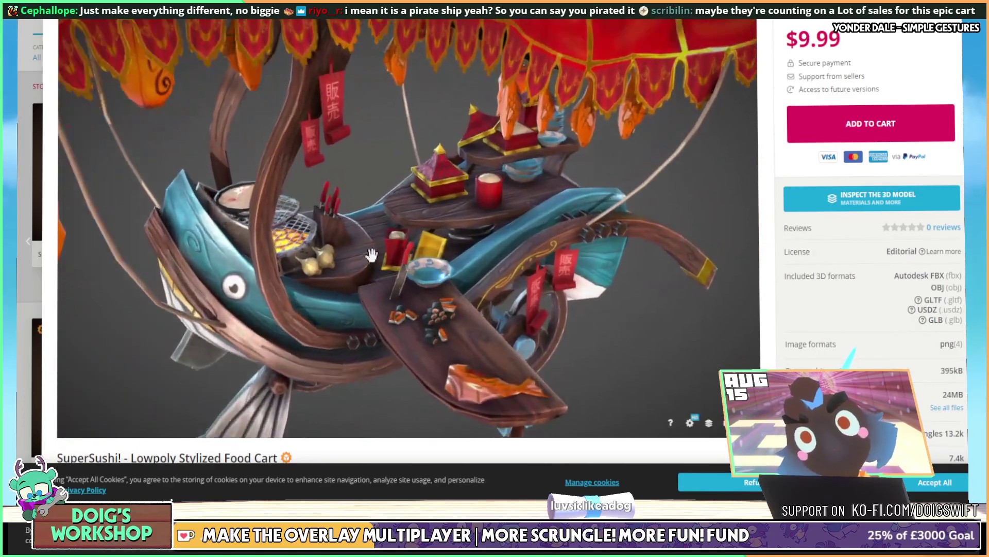
# Examine the cart's sushi and fish board and its whale hull from the front, and close the model
pyautogui.moveTo(389, 231); pyautogui.dragTo(380, 276)
pyautogui.scroll(3, 432, 293)
pyautogui.moveTo(432, 293); pyautogui.dragTo(419, 224)
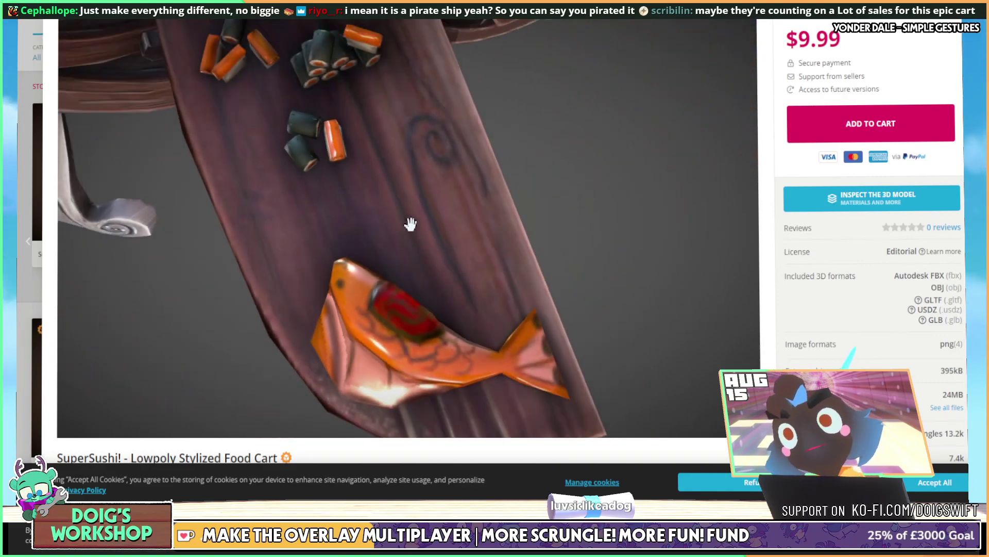
pyautogui.moveTo(411, 223); pyautogui.dragTo(436, 236)
pyautogui.moveTo(364, 221)
pyautogui.mouseDown()
pyautogui.moveTo(408, 194)
pyautogui.moveTo(365, 154)
pyautogui.moveTo(421, 210)
pyautogui.moveTo(487, 148)
pyautogui.moveTo(372, 226)
pyautogui.mouseUp()
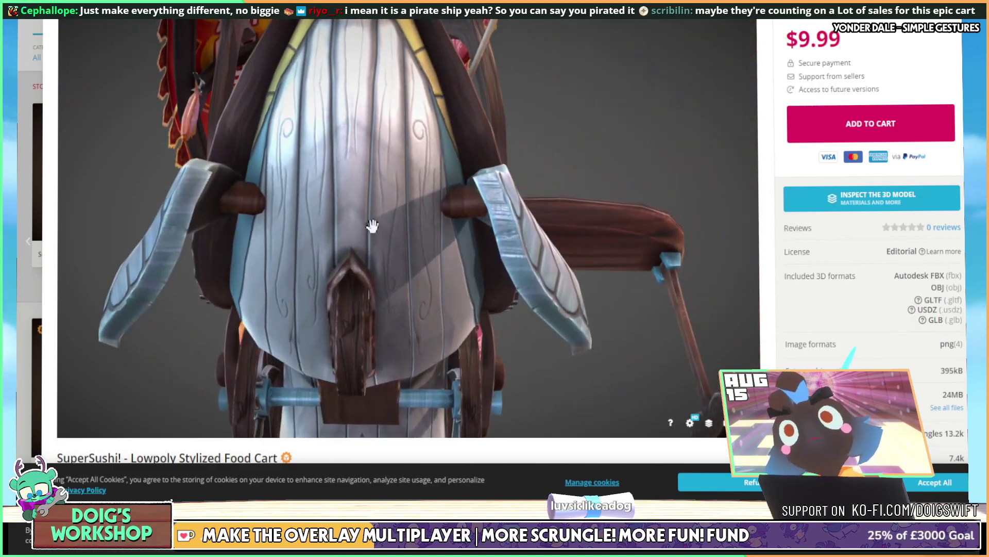
pyautogui.moveTo(392, 174); pyautogui.dragTo(336, 232)
pyautogui.moveTo(515, 194); pyautogui.dragTo(486, 229)
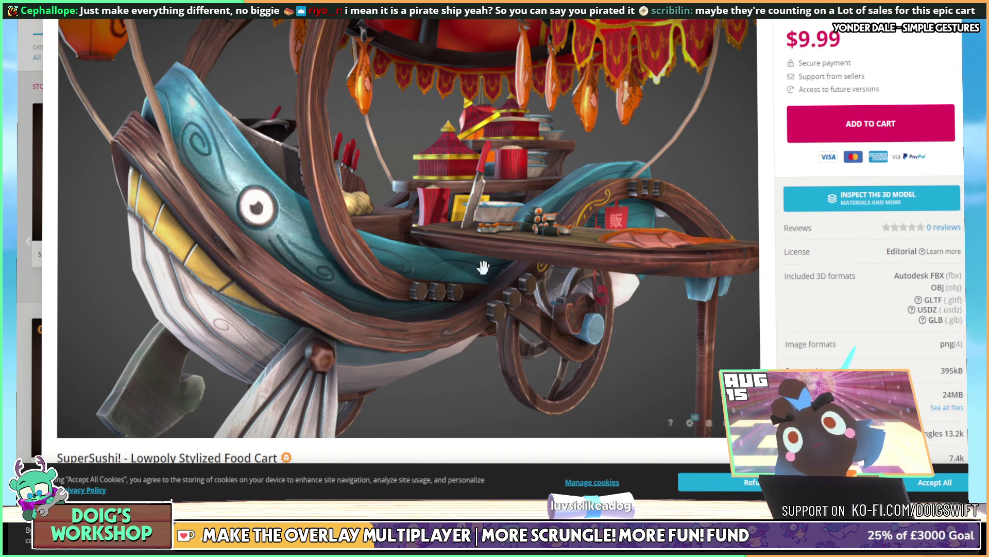
pyautogui.scroll(-5, 483, 267)
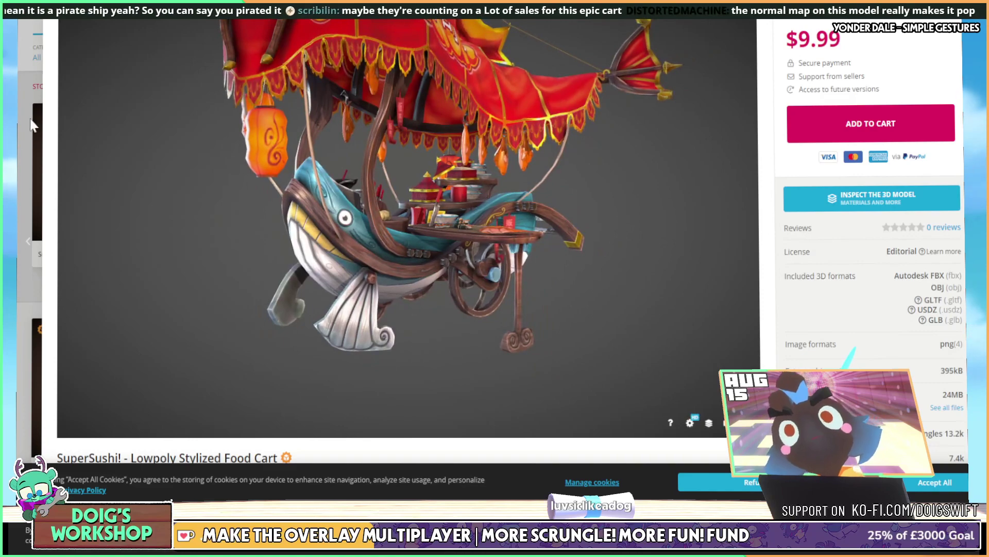
pyautogui.click(32, 125)
pyautogui.moveTo(354, 3); pyautogui.dragTo(1, 95)
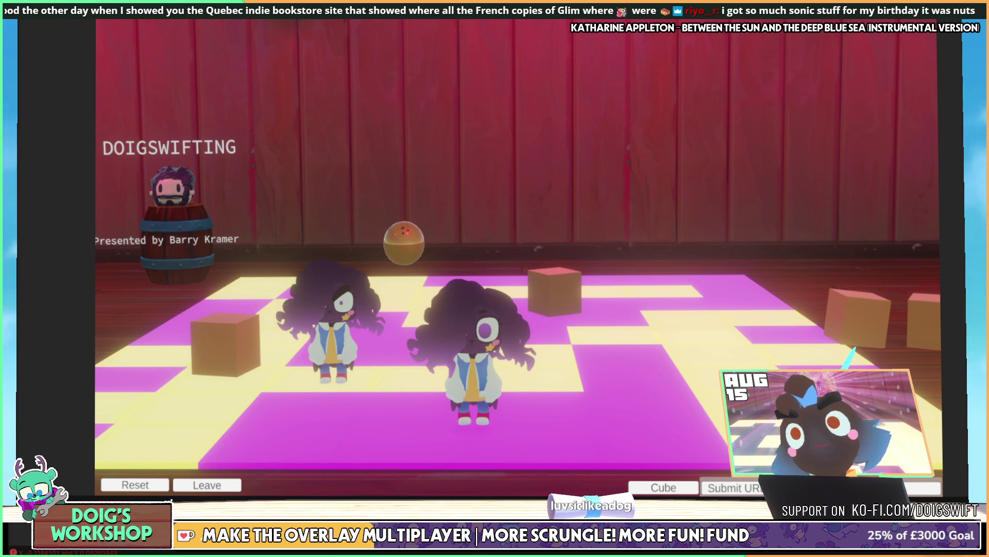
# Stop the playtest in Unity and enlarge the Scene view by shrinking the Game view above it
pyautogui.hotkey('ctrl', 'p')
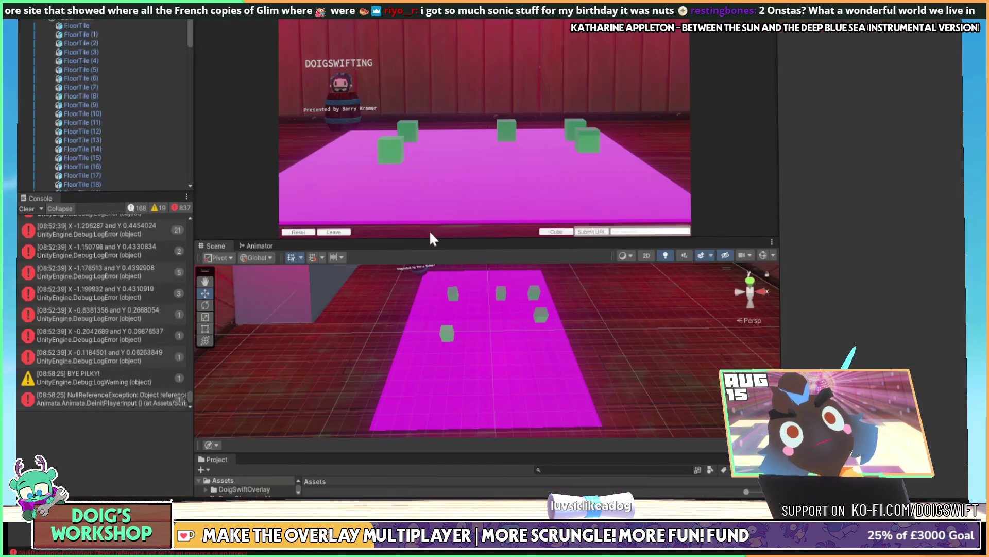
pyautogui.moveTo(426, 239); pyautogui.dragTo(431, 294)
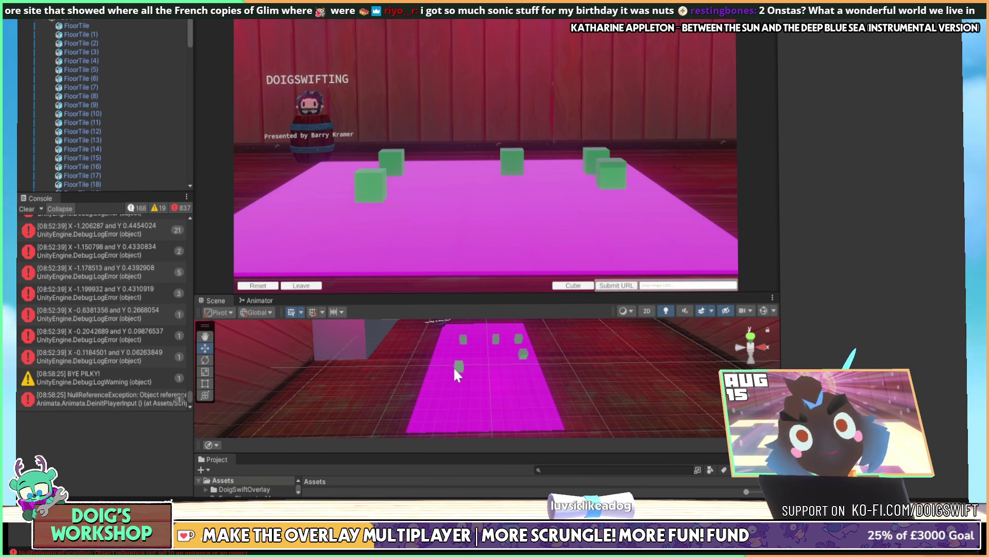
pyautogui.moveTo(394, 295); pyautogui.dragTo(409, 215)
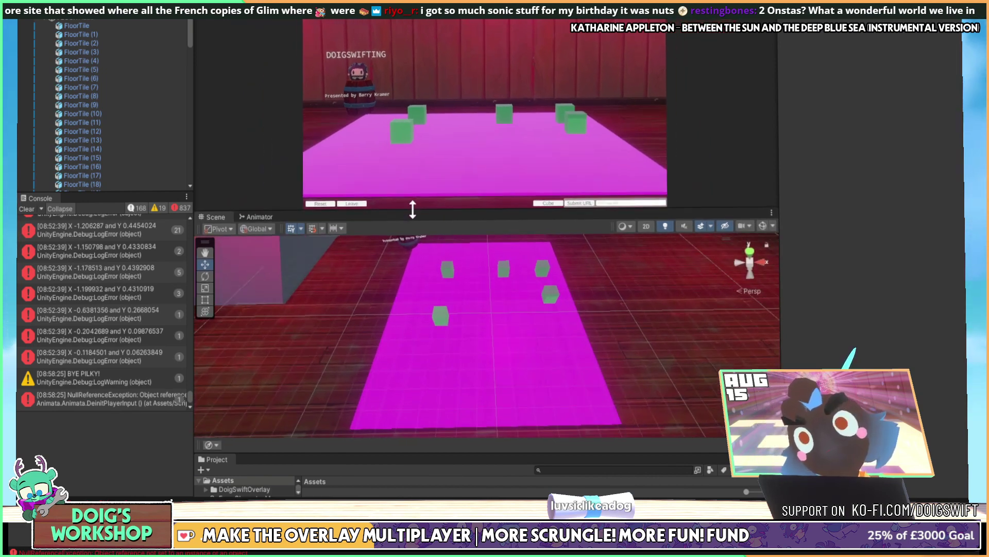
# Select a dance floor tile and examine its Box Collider, Floor Tile script, Photon View and FloorTileDark material settings
pyautogui.click(415, 332)
pyautogui.keyDown('alt'); pyautogui.moveTo(416, 356); pyautogui.dragTo(590, 239); pyautogui.keyUp('alt')
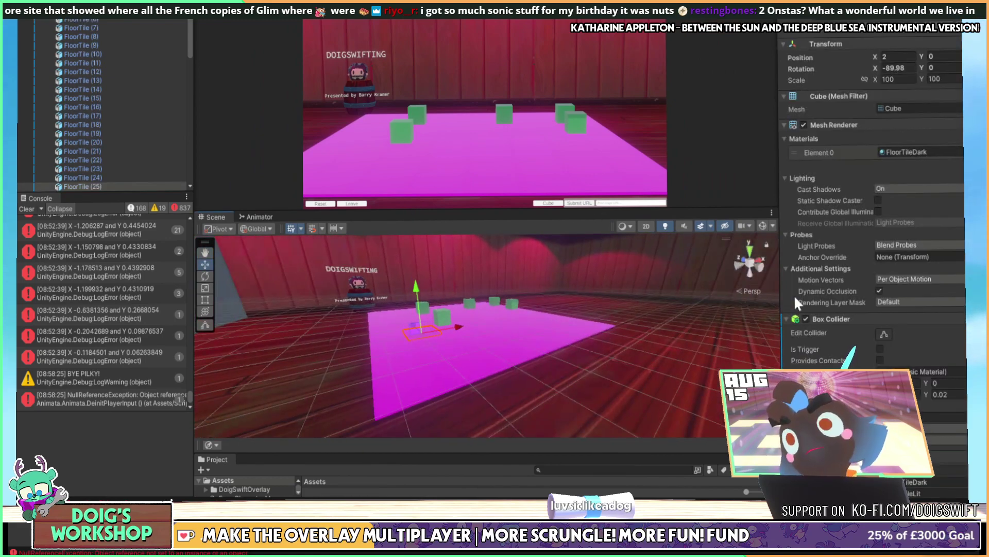
pyautogui.scroll(-10, 794, 295)
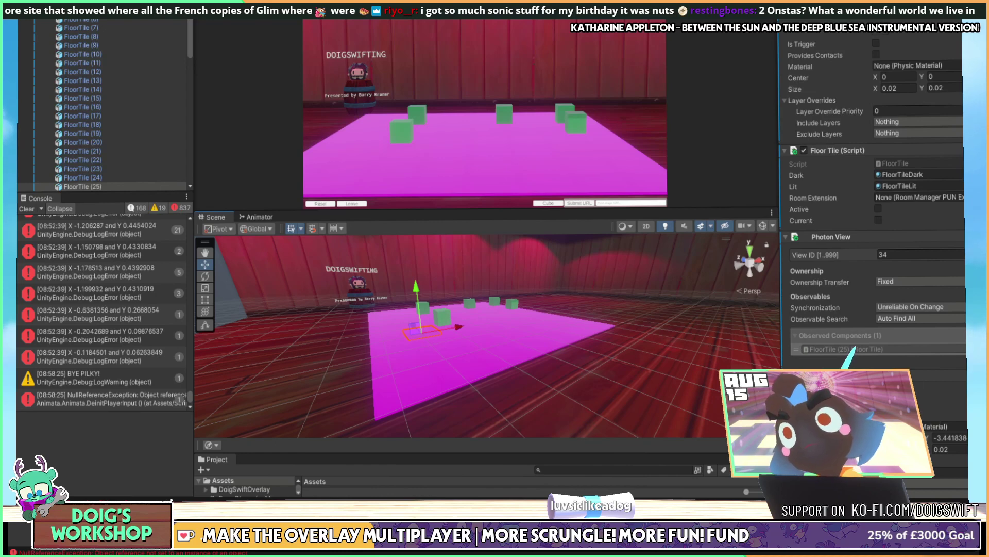
pyautogui.scroll(-4, 813, 355)
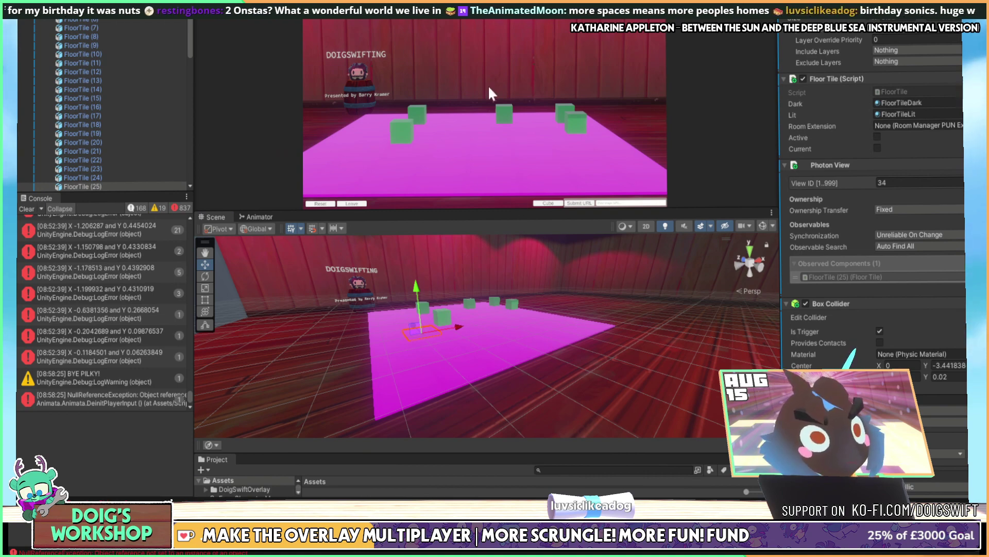
pyautogui.keyDown('alt'); pyautogui.moveTo(548, 332); pyautogui.dragTo(400, 325); pyautogui.keyUp('alt')
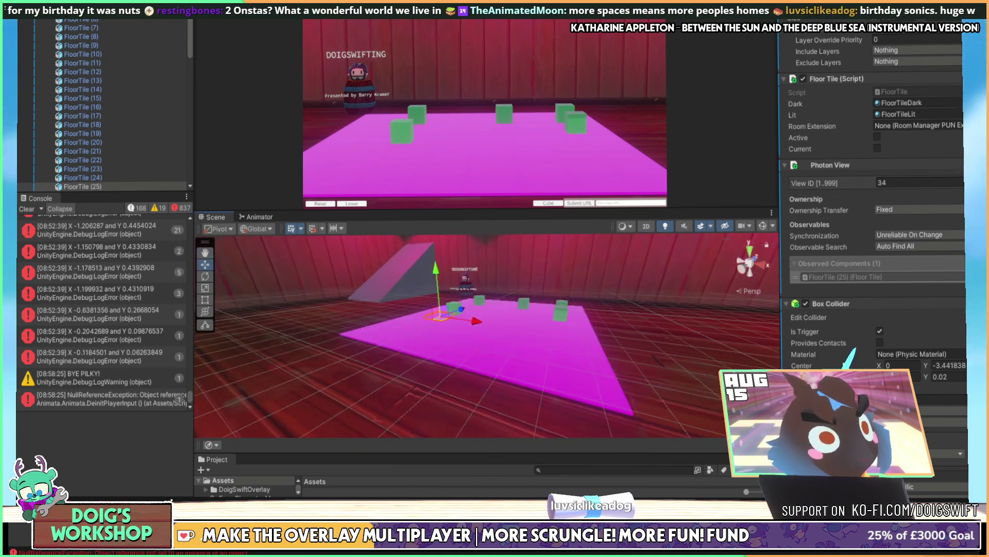
pyautogui.scroll(-10, 874, 321)
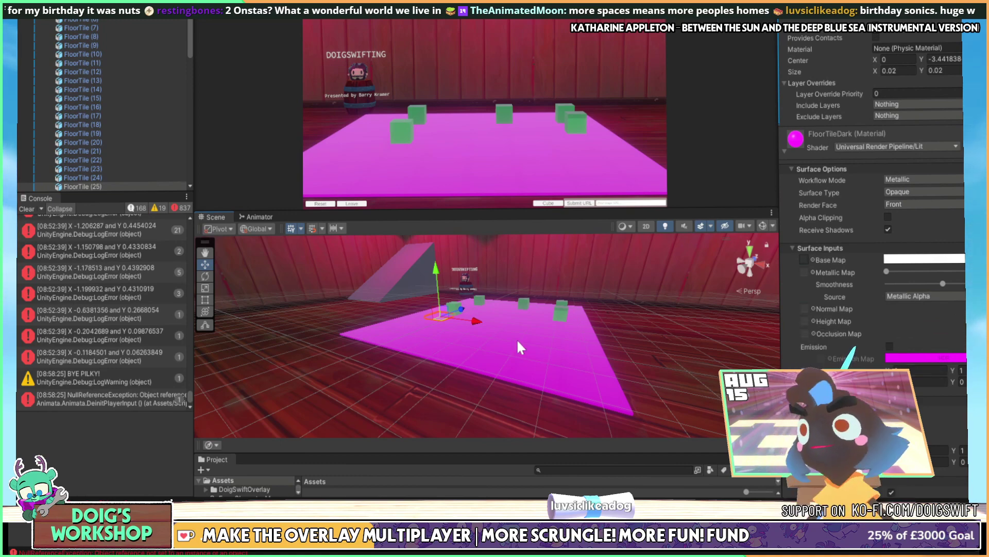
# Examine the dance floor from several angles around the room and select its near corner tile
pyautogui.keyDown('alt'); pyautogui.moveTo(517, 339); pyautogui.dragTo(564, 329); pyautogui.keyUp('alt')
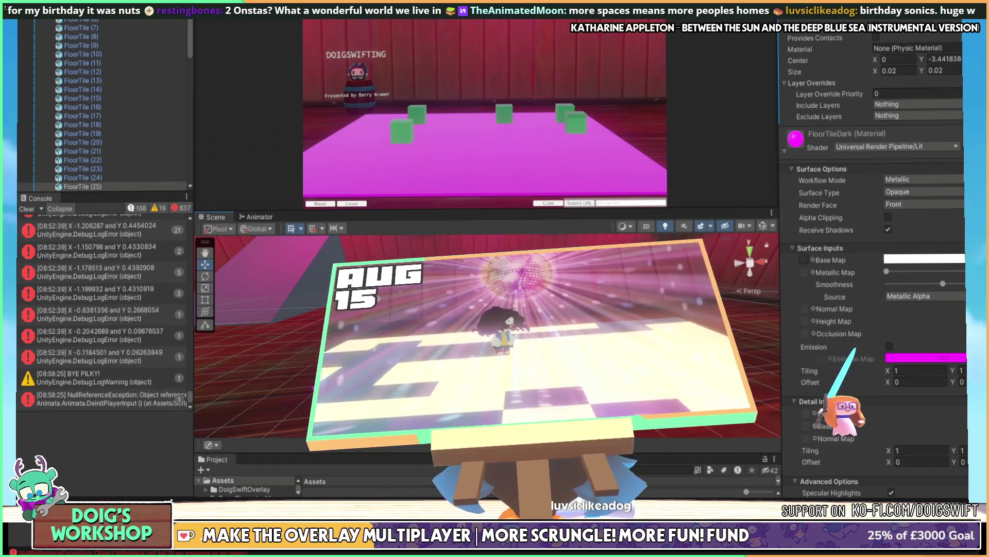
pyautogui.moveTo(353, 353); pyautogui.dragTo(476, 354, button='right')
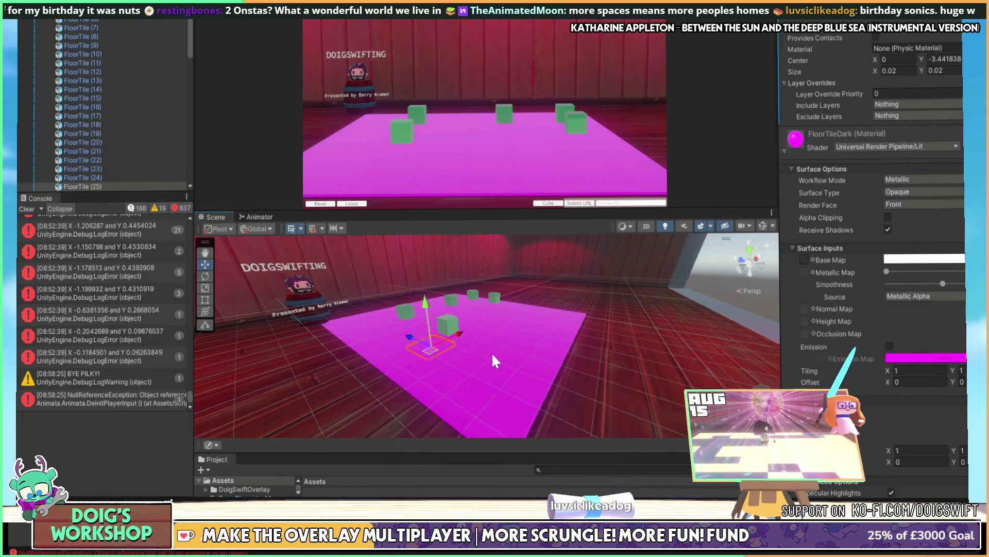
pyautogui.keyDown('alt'); pyautogui.moveTo(493, 356); pyautogui.dragTo(526, 346); pyautogui.keyUp('alt')
pyautogui.moveTo(538, 328); pyautogui.dragTo(518, 351, button='middle')
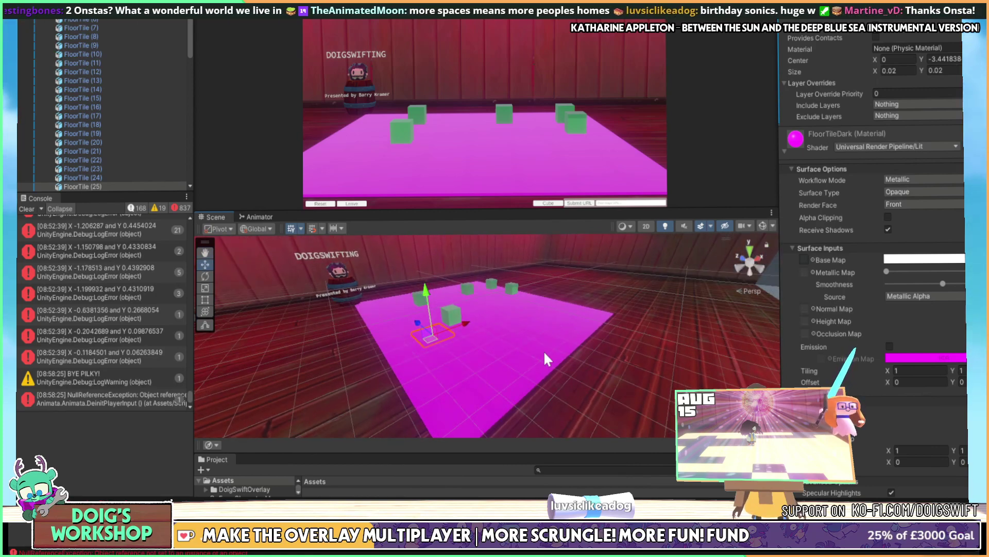
pyautogui.keyDown('alt'); pyautogui.moveTo(544, 351); pyautogui.dragTo(486, 337); pyautogui.keyUp('alt')
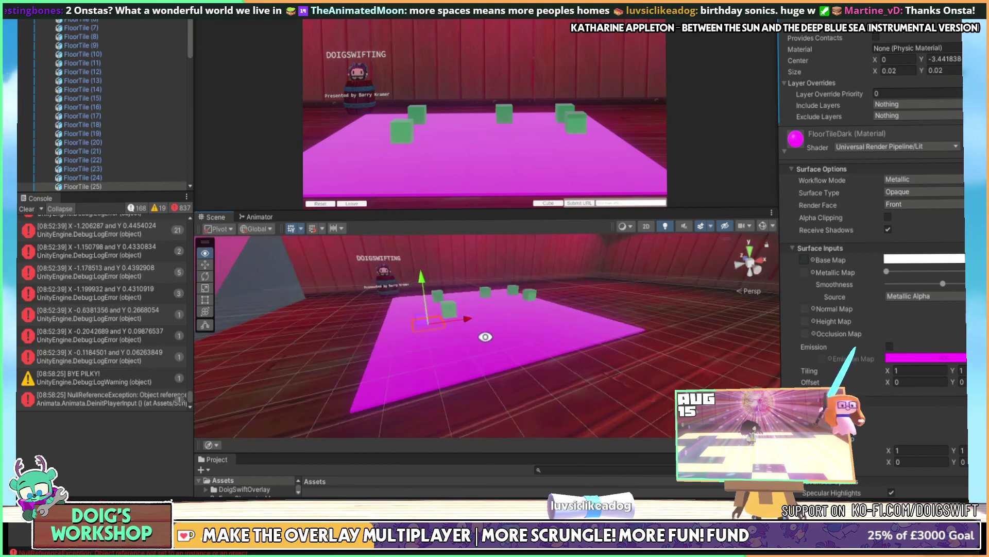
pyautogui.click(373, 400)
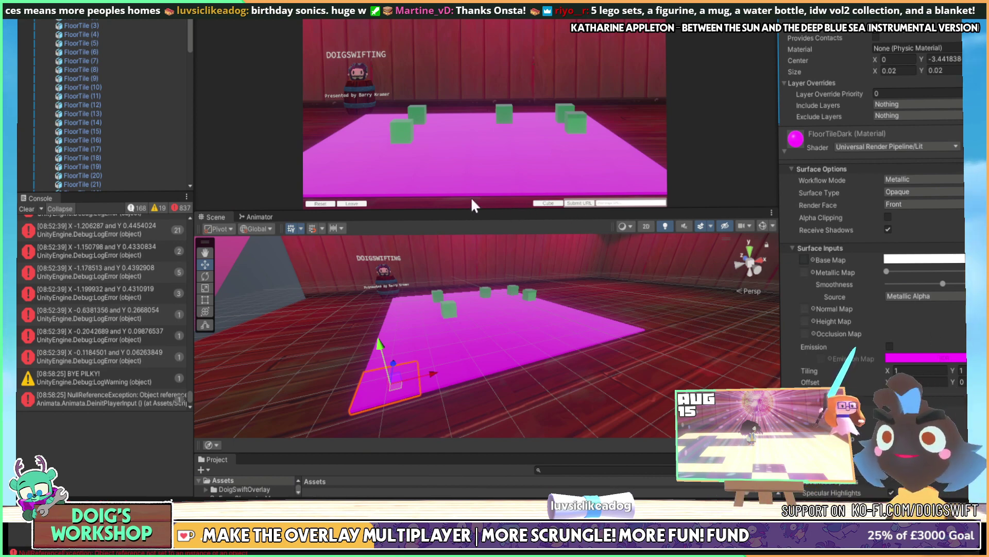
# Start the game again from the editor, saving the changes to the GamingNow scene
pyautogui.click(459, 11)
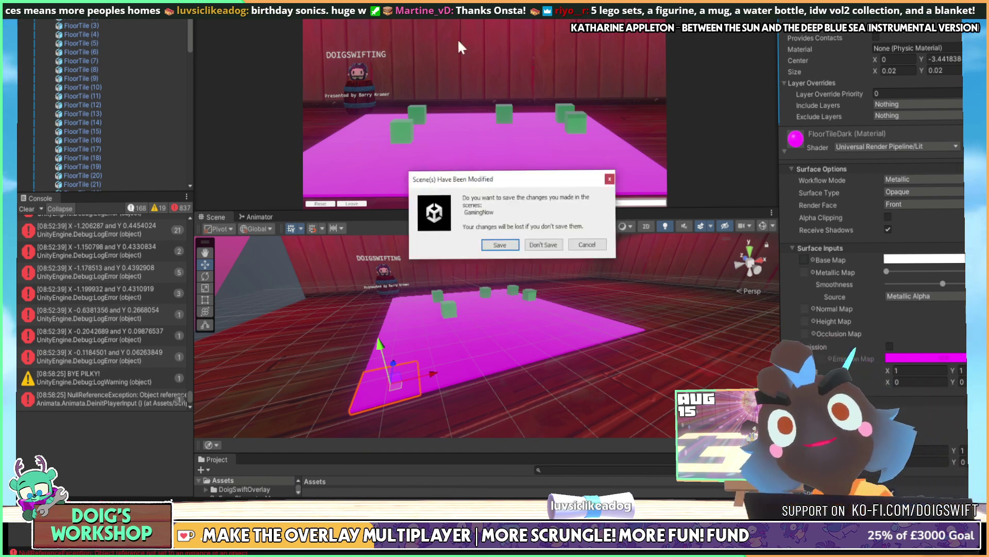
pyautogui.click(500, 246)
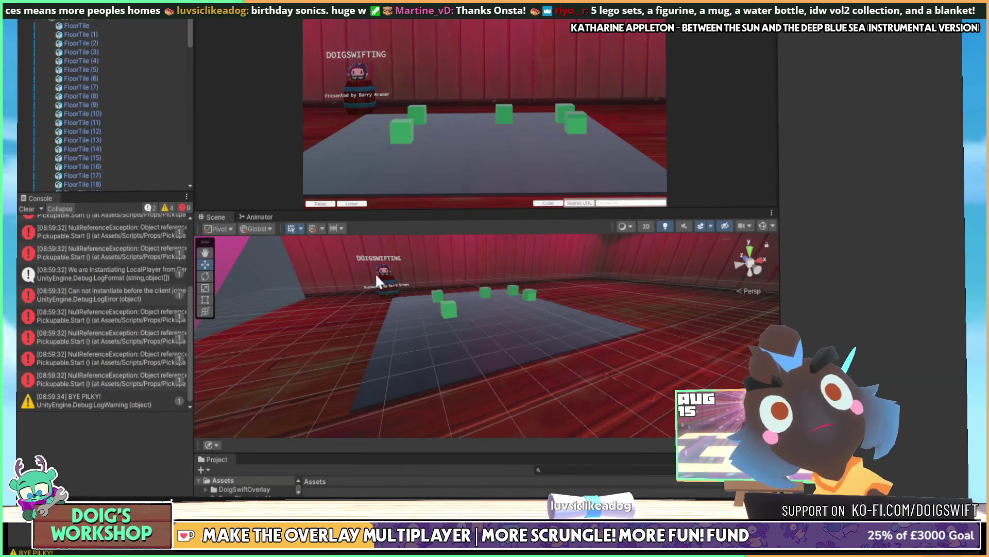
# Select a dance floor tile, lower its FloorTileDark material's Smoothness to the minimum and check the floor from other angles
pyautogui.keyDown('alt'); pyautogui.moveTo(376, 276); pyautogui.dragTo(642, 304); pyautogui.keyUp('alt')
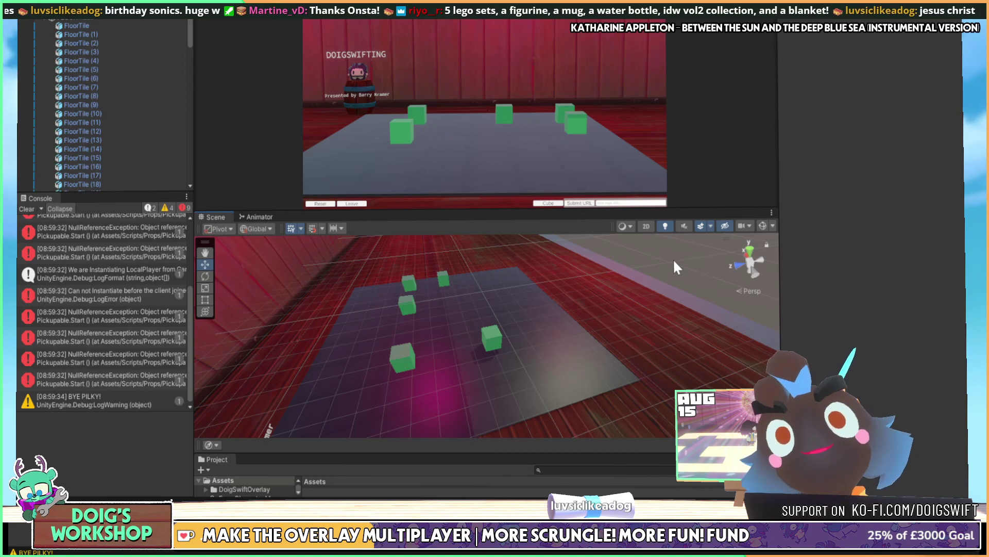
pyautogui.keyDown('alt'); pyautogui.moveTo(566, 320); pyautogui.dragTo(370, 286); pyautogui.keyUp('alt')
pyautogui.click(412, 350)
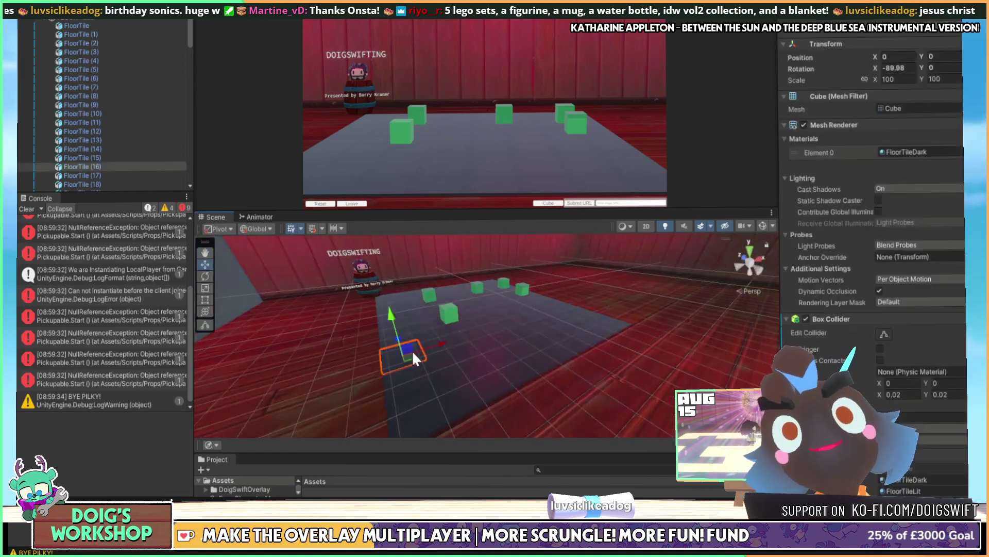
pyautogui.scroll(-10, 871, 206)
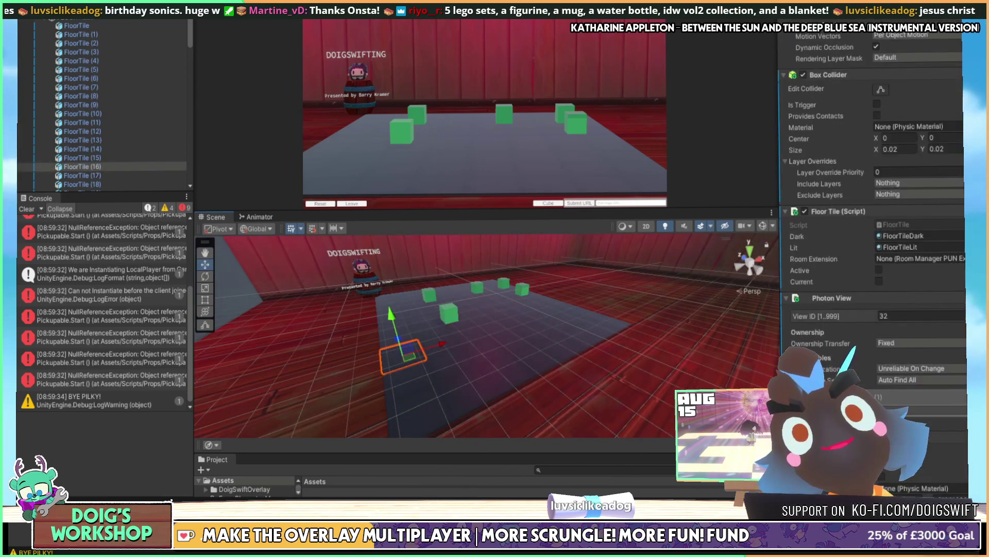
pyautogui.scroll(-3, 879, 207)
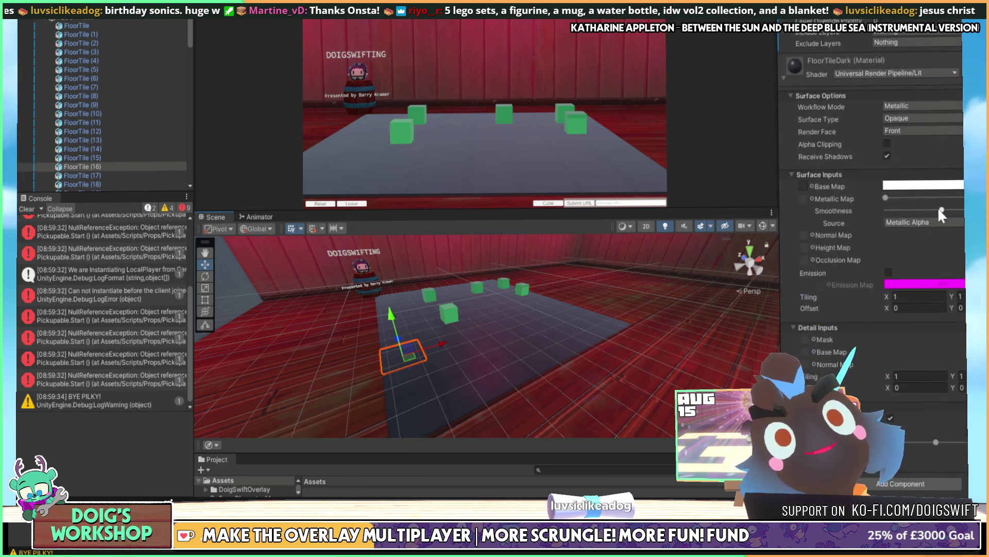
pyautogui.moveTo(939, 211); pyautogui.dragTo(839, 194)
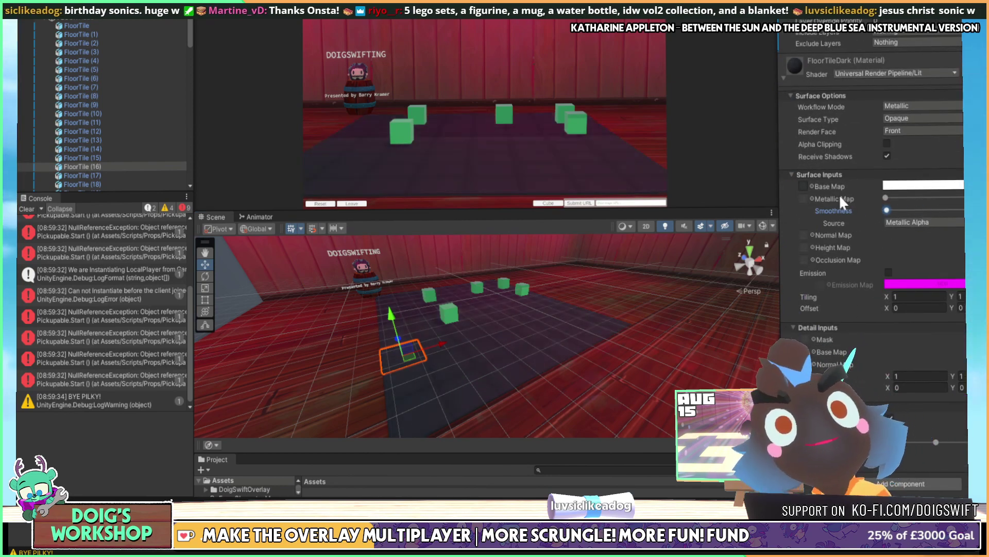
pyautogui.moveTo(602, 331)
pyautogui.keyDown('alt'); pyautogui.mouseDown()
pyautogui.moveTo(564, 368)
pyautogui.moveTo(587, 337)
pyautogui.moveTo(537, 362)
pyautogui.moveTo(572, 336)
pyautogui.moveTo(548, 322)
pyautogui.moveTo(448, 342)
pyautogui.moveTo(384, 376)
pyautogui.moveTo(458, 326)
pyautogui.moveTo(531, 363)
pyautogui.moveTo(532, 325)
pyautogui.moveTo(505, 354)
pyautogui.moveTo(611, 322)
pyautogui.mouseUp(); pyautogui.keyUp('alt')
pyautogui.moveTo(620, 317); pyautogui.dragTo(554, 355, button='middle')
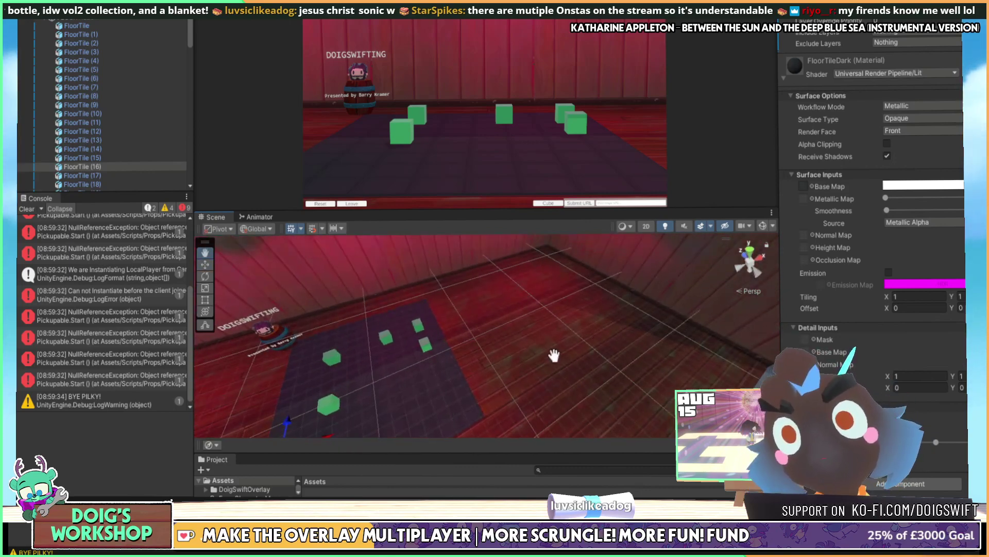
pyautogui.keyDown('alt'); pyautogui.moveTo(554, 356); pyautogui.dragTo(354, 277); pyautogui.keyUp('alt')
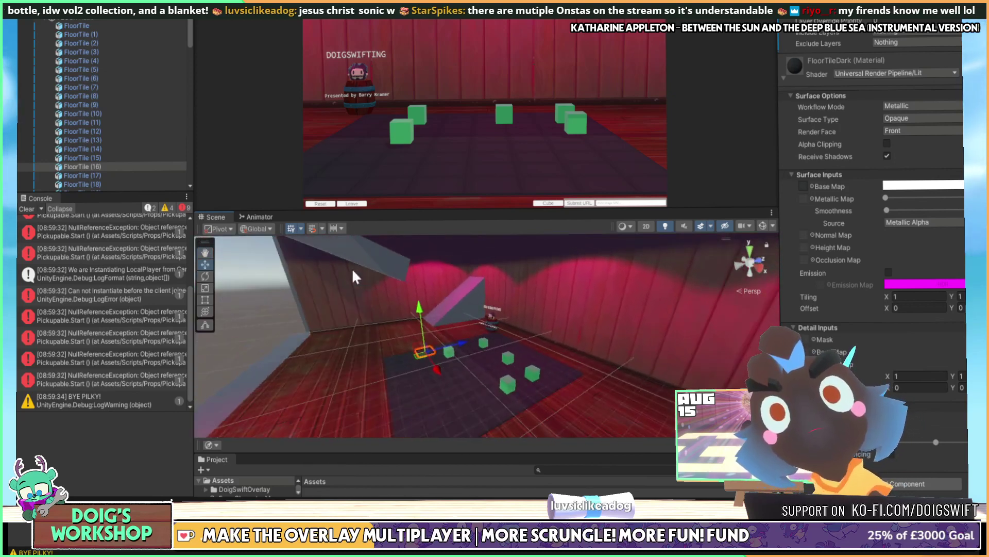
# Select the tilted grey slab by the side wall and lower the flat grey slab floating above it slightly
pyautogui.moveTo(354, 277); pyautogui.dragTo(422, 418, button='middle')
pyautogui.keyDown('alt'); pyautogui.moveTo(471, 363); pyautogui.dragTo(417, 289); pyautogui.keyUp('alt')
pyautogui.moveTo(446, 326); pyautogui.dragTo(434, 302, button='middle')
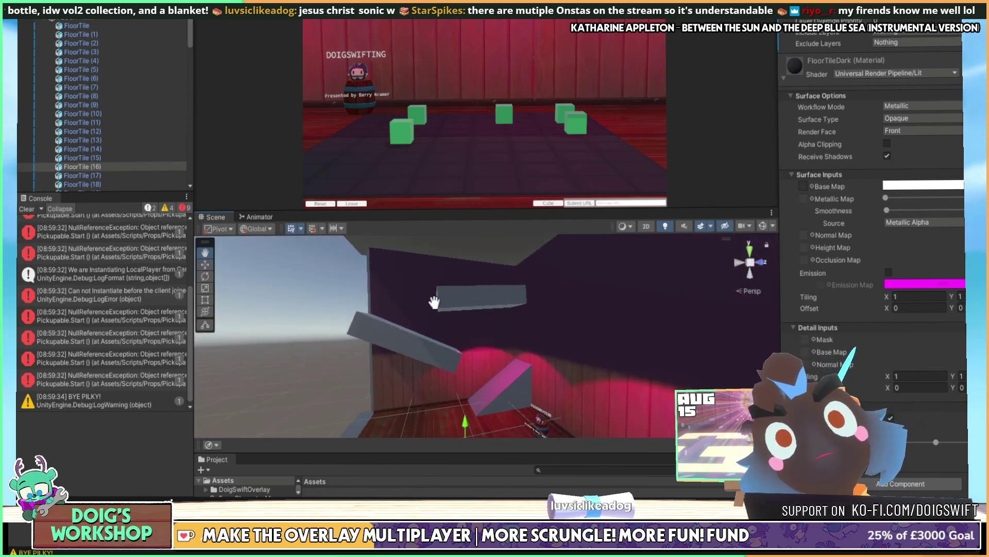
pyautogui.keyDown('alt'); pyautogui.moveTo(432, 365); pyautogui.dragTo(476, 352); pyautogui.keyUp('alt')
pyautogui.click(418, 358)
pyautogui.moveTo(431, 301); pyautogui.dragTo(433, 311)
pyautogui.keyDown('alt'); pyautogui.moveTo(405, 356); pyautogui.dragTo(533, 392); pyautogui.keyUp('alt')
pyautogui.moveTo(442, 349); pyautogui.dragTo(453, 347, button='middle')
pyautogui.keyDown('alt'); pyautogui.moveTo(453, 347); pyautogui.dragTo(469, 380); pyautogui.keyUp('alt')
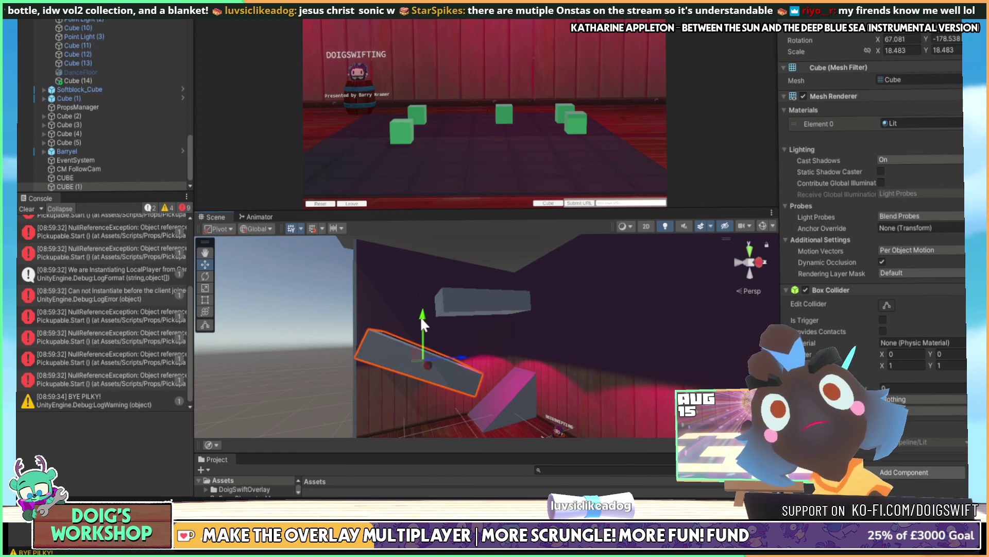
pyautogui.click(462, 303)
pyautogui.moveTo(474, 265); pyautogui.dragTo(467, 276)
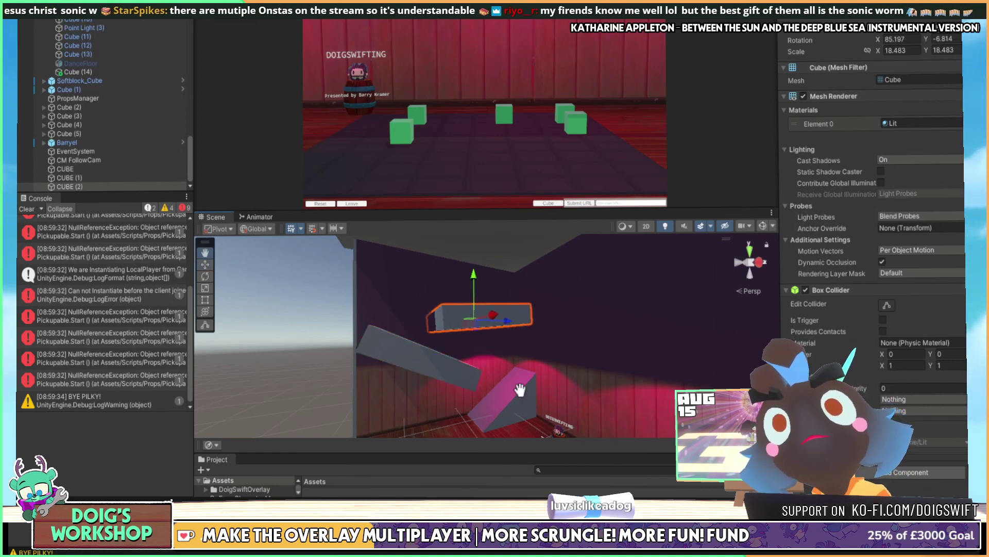
# Select the blocks CUBE, CUBE (1) and CUBE (2) together and move them out of the room past its side wall
pyautogui.moveTo(521, 390); pyautogui.dragTo(517, 326, button='middle')
pyautogui.keyDown('alt'); pyautogui.moveTo(517, 326); pyautogui.dragTo(553, 351); pyautogui.keyUp('alt')
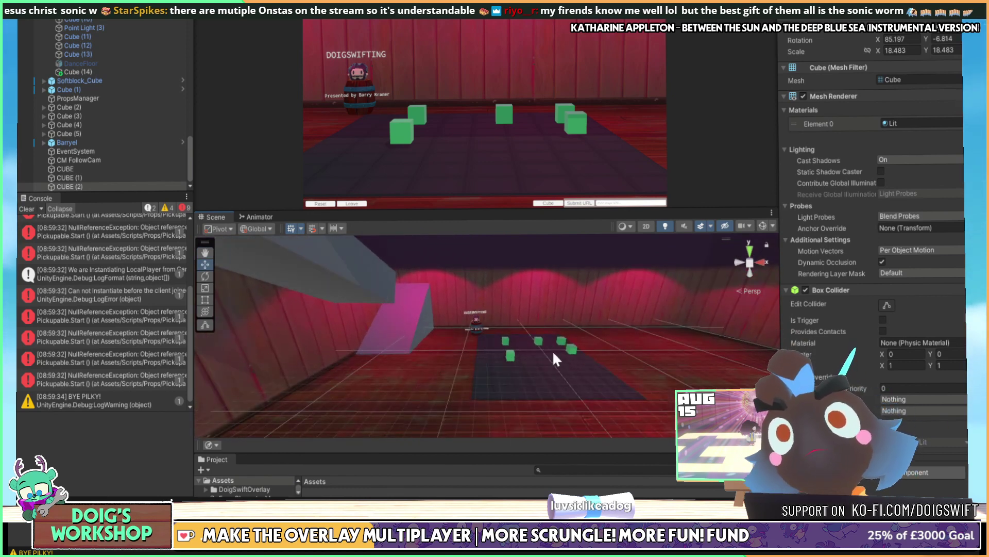
pyautogui.scroll(-5, 553, 352)
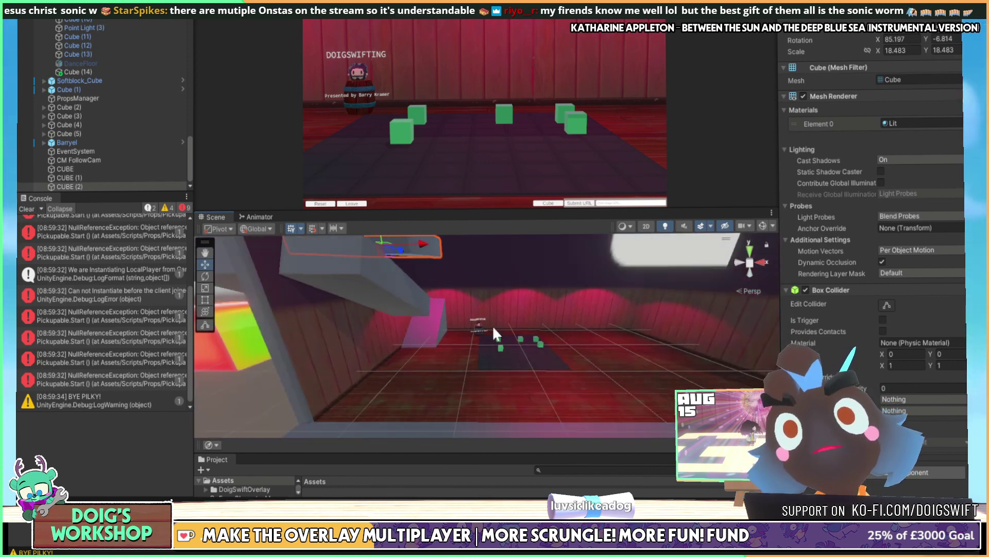
pyautogui.moveTo(438, 308); pyautogui.dragTo(463, 328, button='middle')
pyautogui.keyDown('shift'); pyautogui.click(425, 318); pyautogui.keyUp('shift')
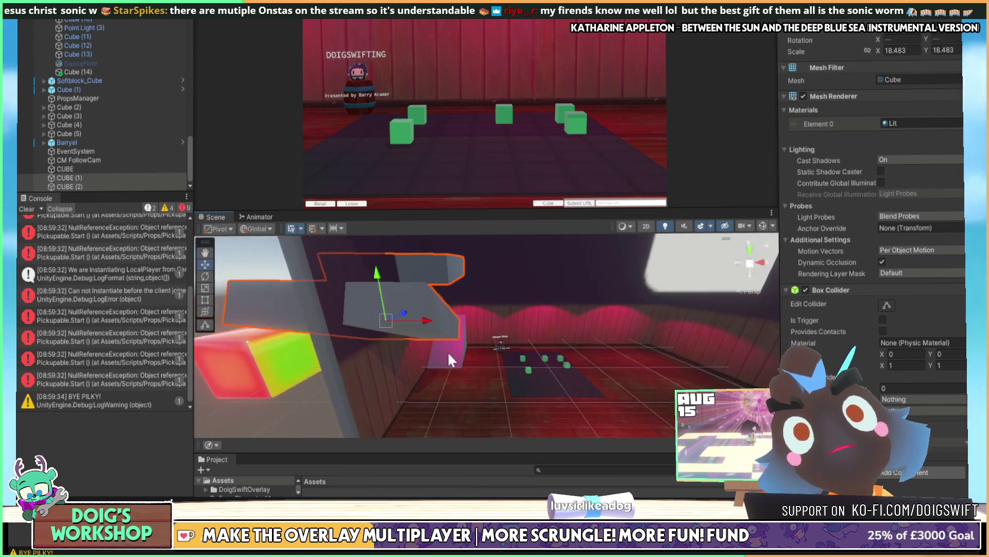
pyautogui.keyDown('shift'); pyautogui.click(448, 359); pyautogui.keyUp('shift')
pyautogui.press('f')
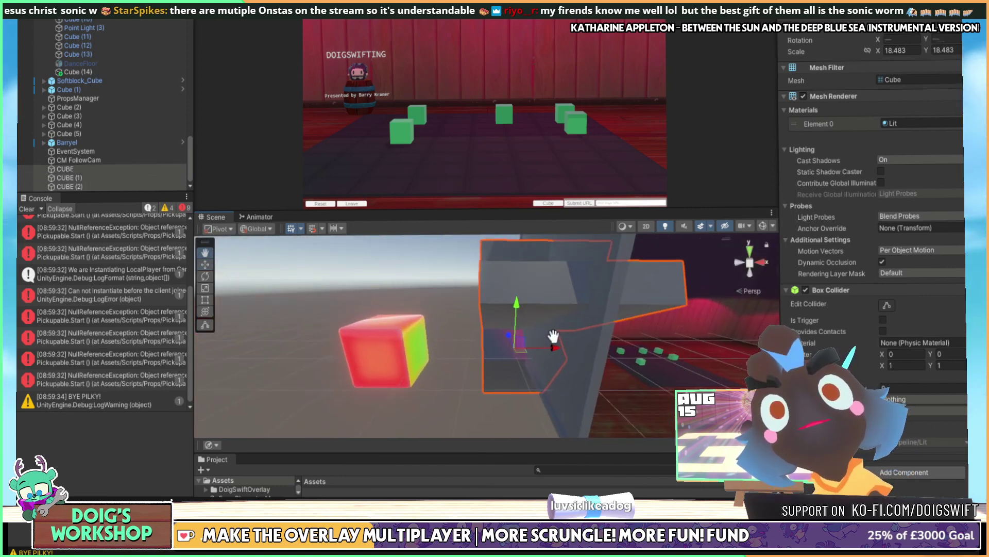
pyautogui.moveTo(555, 346); pyautogui.dragTo(356, 368)
# Select the Softblock_Cube outside the wall and examine the cleared room and dance floor from several angles
pyautogui.click(410, 349)
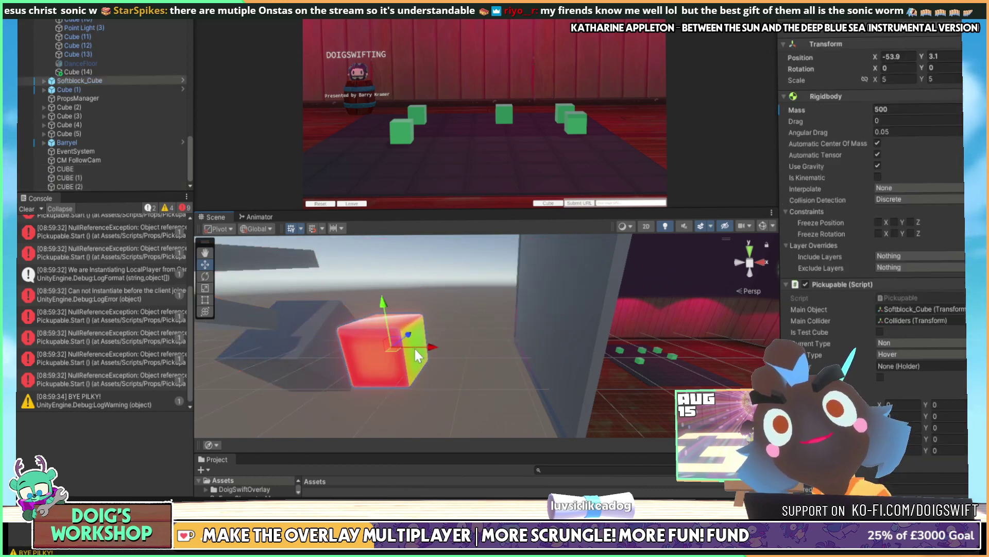
pyautogui.keyDown('alt'); pyautogui.moveTo(536, 341); pyautogui.dragTo(503, 326); pyautogui.keyUp('alt')
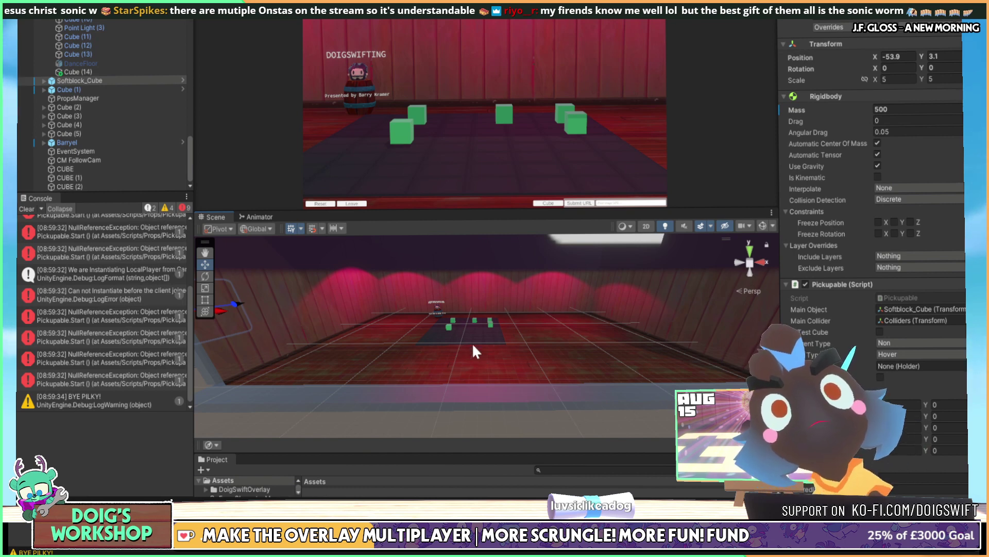
pyautogui.keyDown('alt'); pyautogui.moveTo(458, 344); pyautogui.dragTo(518, 361); pyautogui.keyUp('alt')
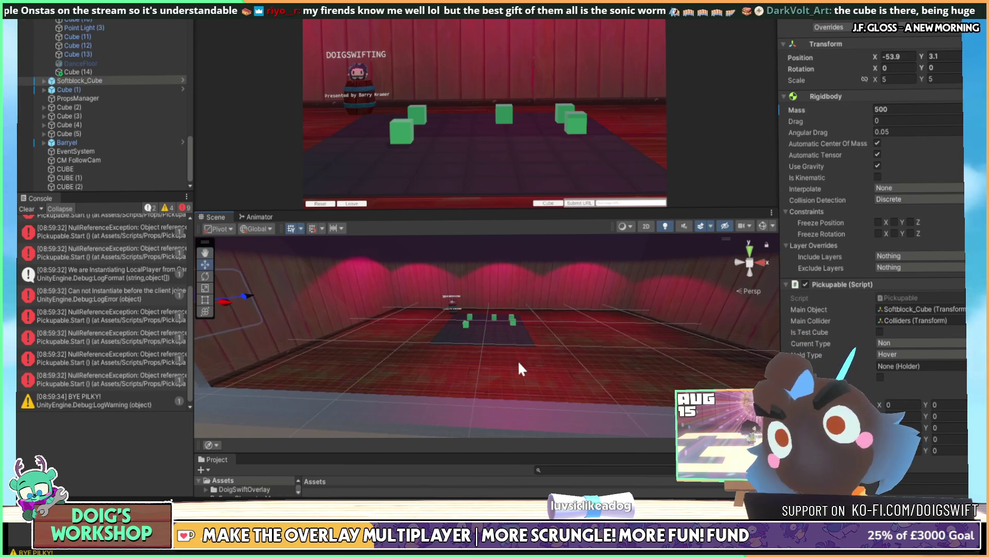
pyautogui.keyDown('alt'); pyautogui.moveTo(504, 361); pyautogui.dragTo(420, 366); pyautogui.keyUp('alt')
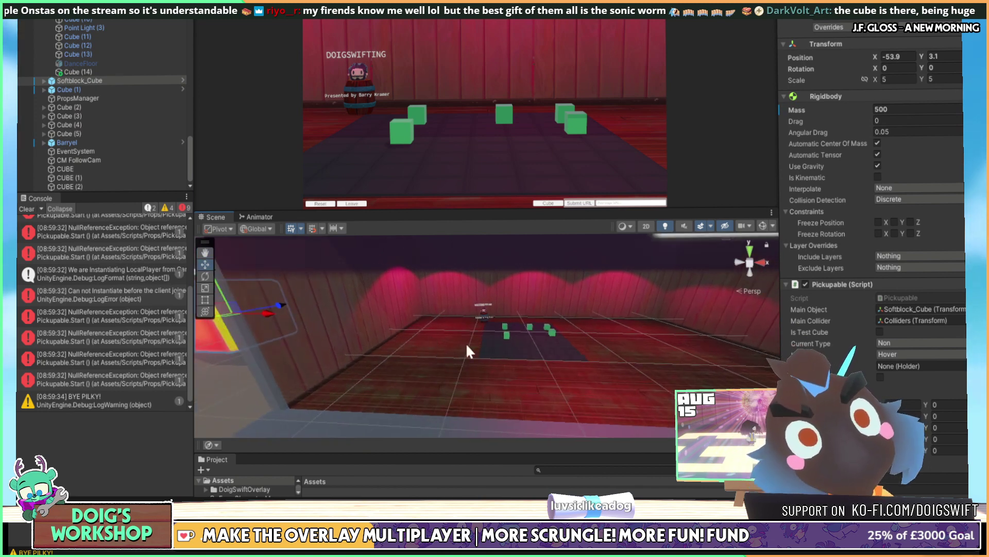
pyautogui.moveTo(466, 343); pyautogui.dragTo(475, 336, button='middle')
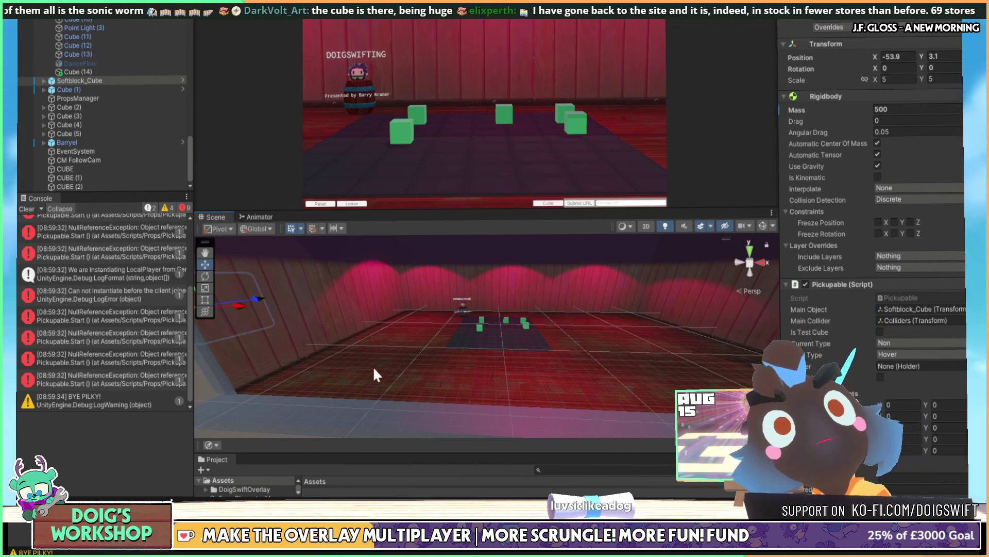
pyautogui.keyDown('alt'); pyautogui.moveTo(372, 366); pyautogui.dragTo(475, 384); pyautogui.keyUp('alt')
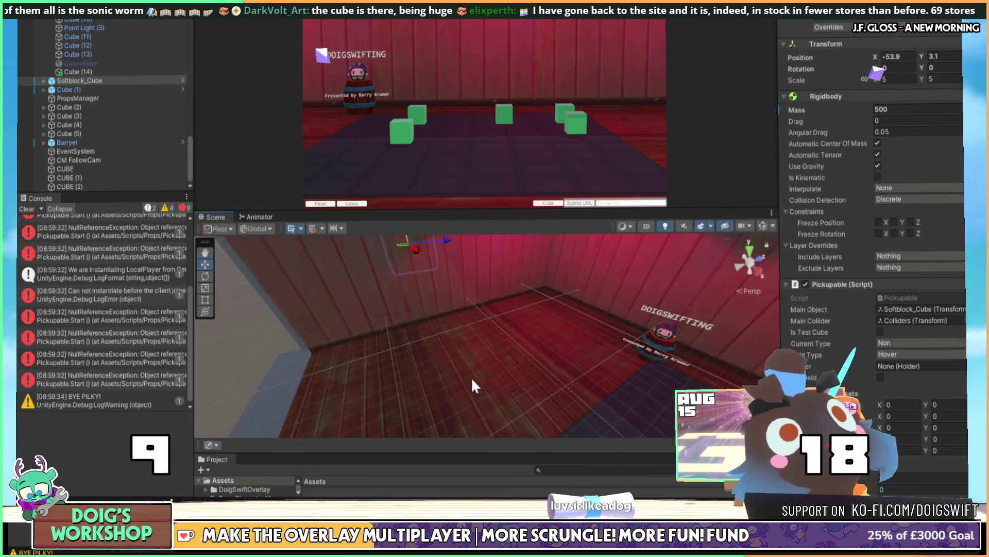
pyautogui.keyDown('alt'); pyautogui.moveTo(468, 379); pyautogui.dragTo(443, 352); pyautogui.keyUp('alt')
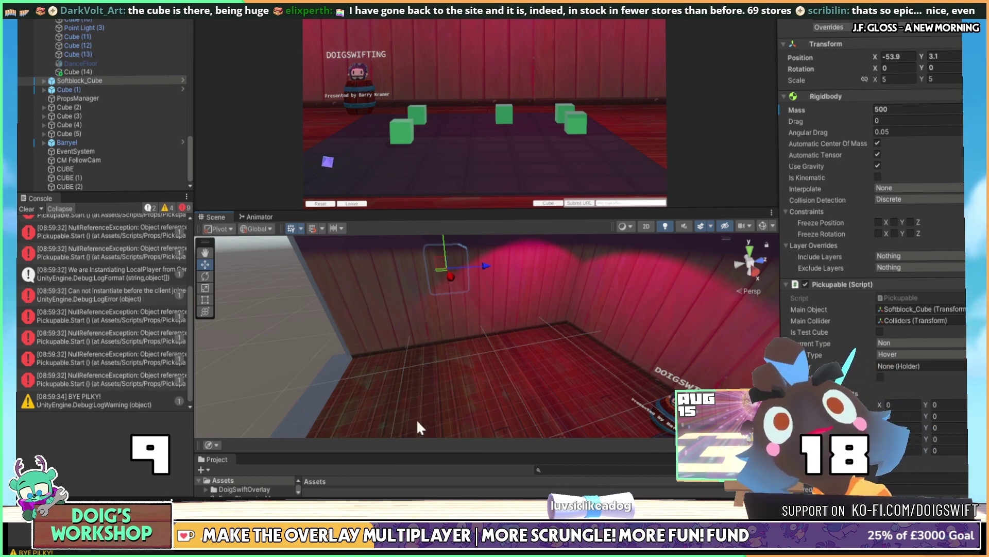
pyautogui.moveTo(416, 419); pyautogui.dragTo(472, 345, button='middle')
pyautogui.keyDown('alt'); pyautogui.moveTo(473, 345); pyautogui.dragTo(541, 330); pyautogui.keyUp('alt')
pyautogui.moveTo(541, 330); pyautogui.dragTo(532, 329, button='middle')
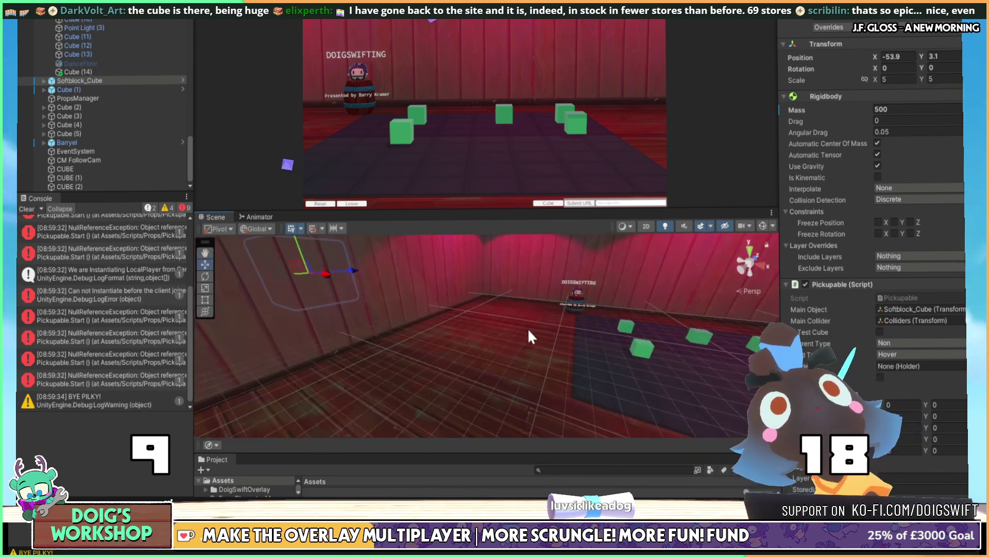
pyautogui.keyDown('alt'); pyautogui.moveTo(515, 354); pyautogui.dragTo(475, 358); pyautogui.keyUp('alt')
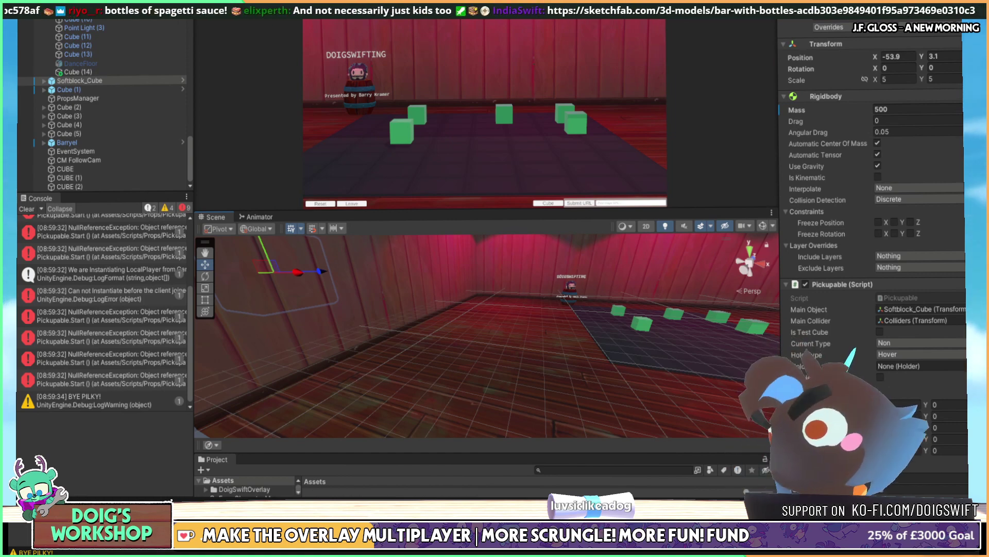
# Switch to the browser, open the Bar with bottles model on Sketchfab and inspect the front labels of its bottles up close
pyautogui.moveTo(0, 10)
pyautogui.mouseDown()
pyautogui.moveTo(333, 1)
pyautogui.moveTo(530, 8)
pyautogui.moveTo(519, 20)
pyautogui.mouseUp()
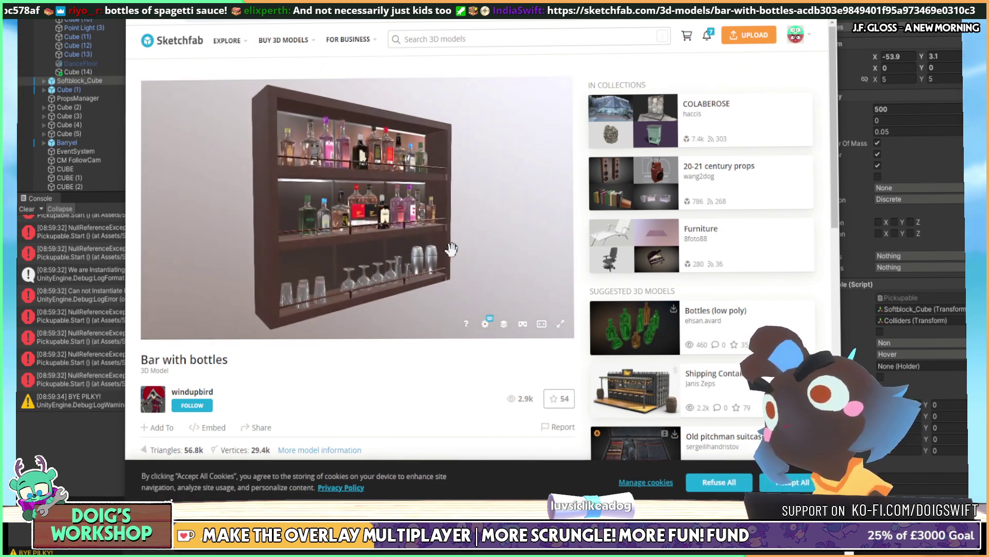
pyautogui.scroll(4, 392, 218)
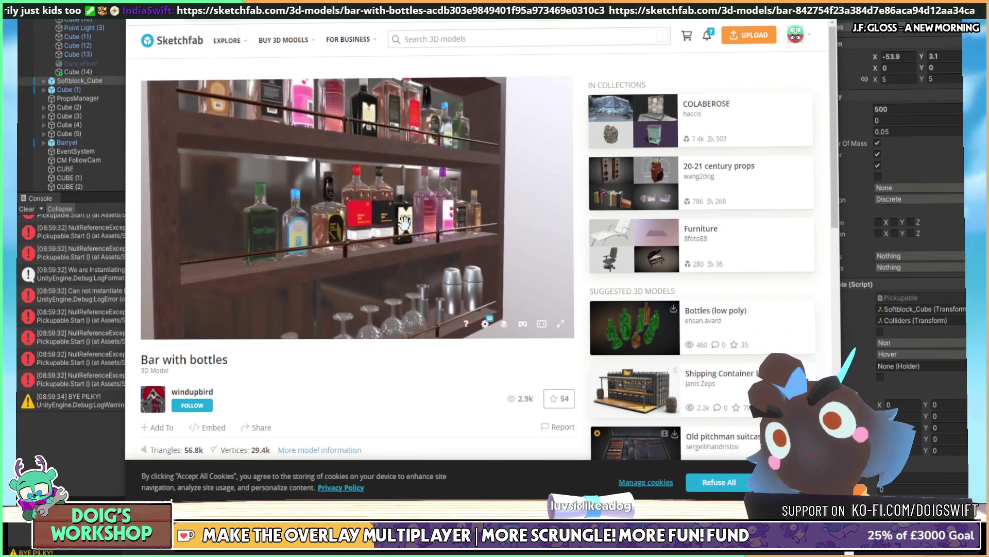
pyautogui.moveTo(392, 218); pyautogui.dragTo(334, 221)
pyautogui.scroll(6, 336, 223)
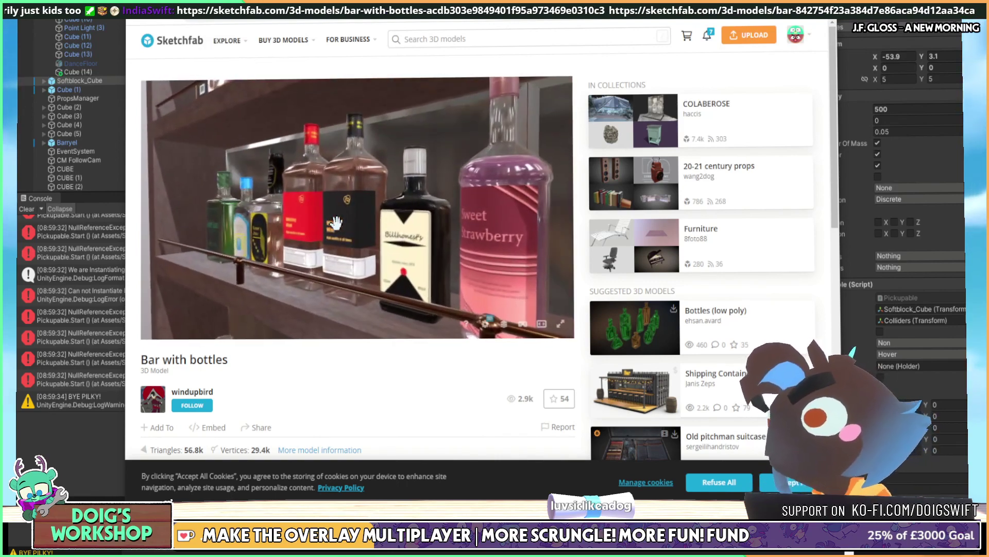
pyautogui.moveTo(356, 223); pyautogui.dragTo(369, 215)
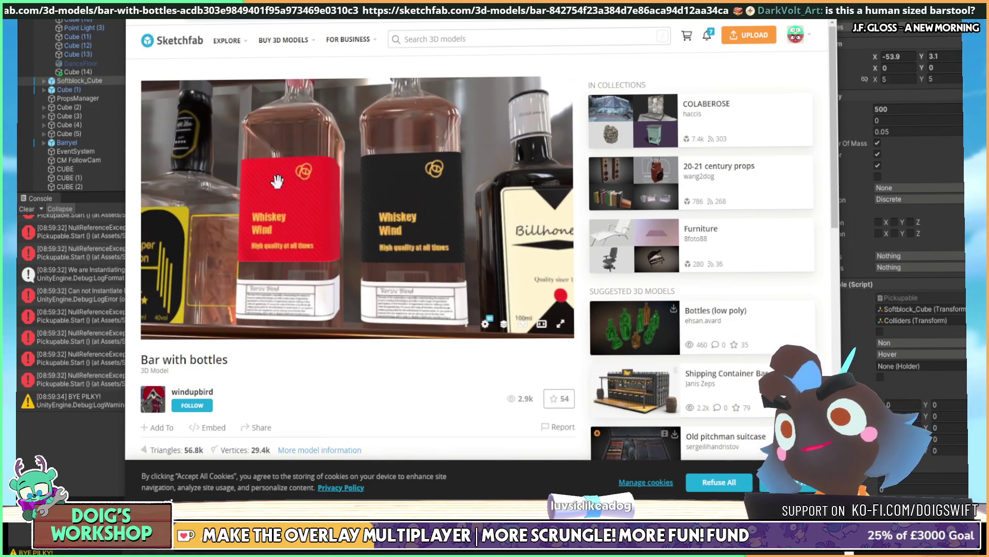
pyautogui.moveTo(277, 181); pyautogui.dragTo(400, 172)
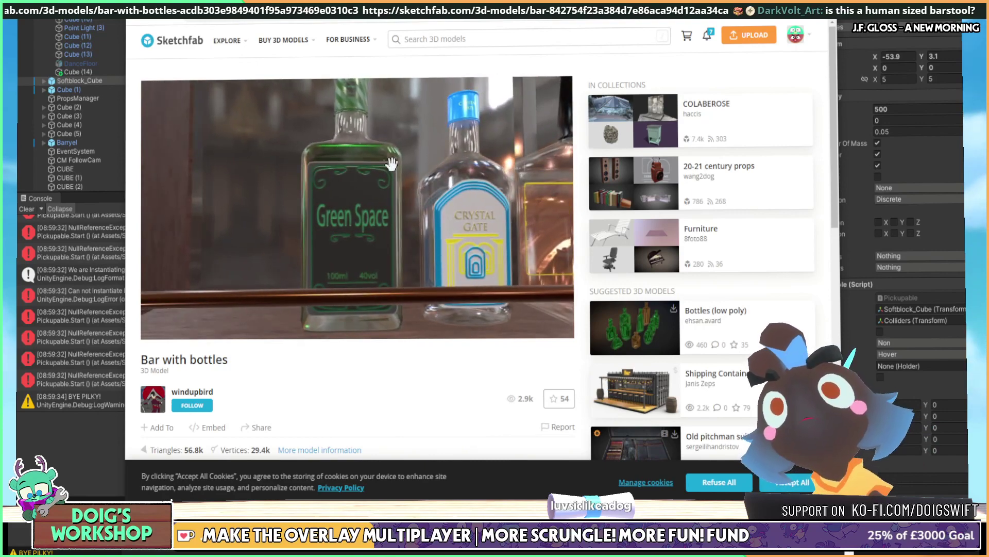
# Inspect the back labels of the Bar with bottles model's bottles and its lower-shelf glassware, and close its page
pyautogui.moveTo(392, 164); pyautogui.dragTo(378, 340)
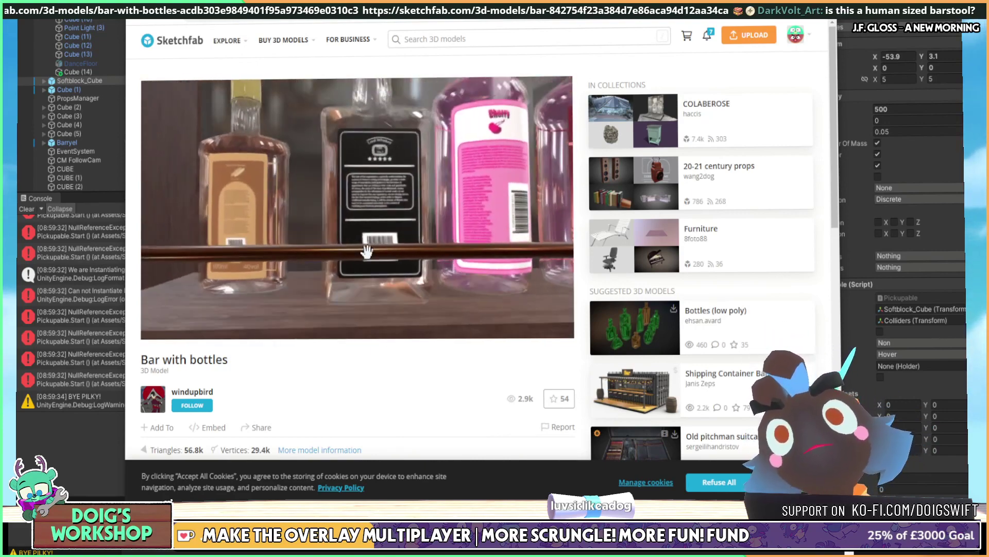
pyautogui.moveTo(366, 252)
pyautogui.mouseDown()
pyautogui.moveTo(347, 214)
pyautogui.moveTo(416, 232)
pyautogui.moveTo(381, 241)
pyautogui.mouseUp()
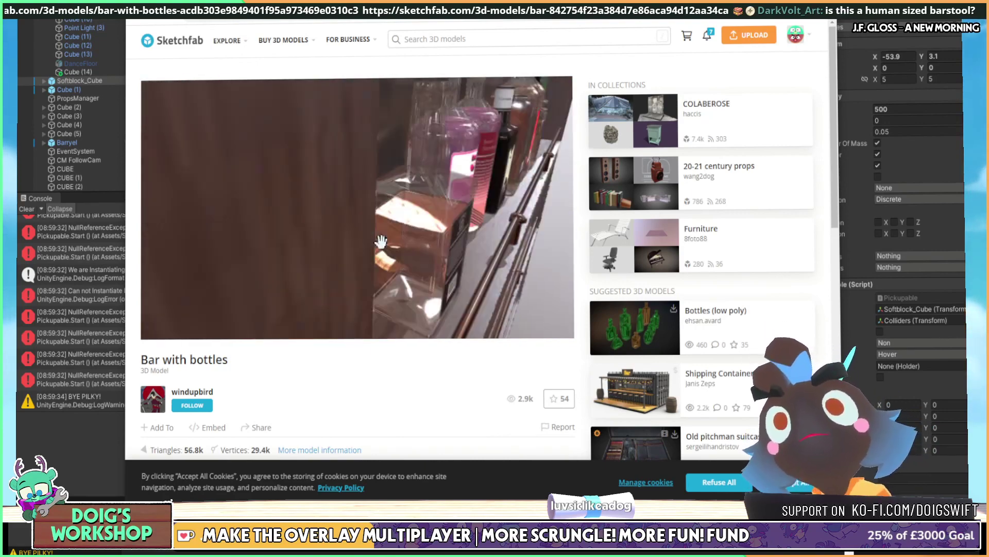
pyautogui.moveTo(332, 220); pyautogui.dragTo(367, 221)
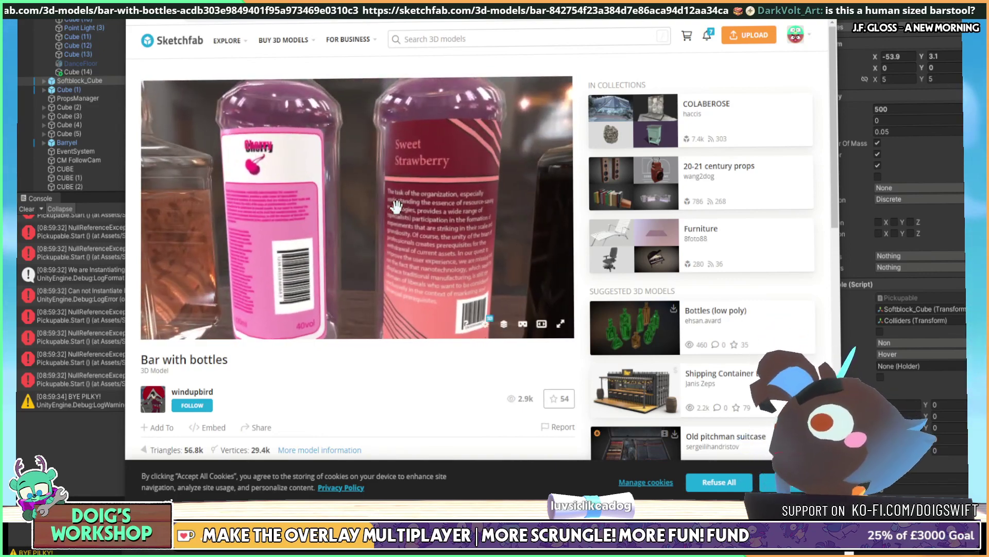
pyautogui.moveTo(453, 220)
pyautogui.mouseDown()
pyautogui.moveTo(291, 192)
pyautogui.moveTo(325, 190)
pyautogui.moveTo(247, 172)
pyautogui.mouseUp()
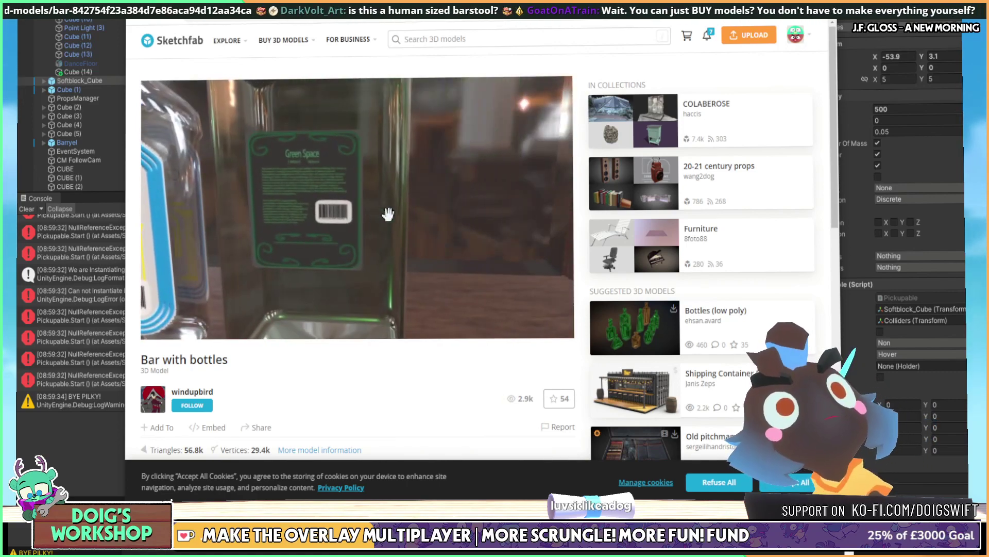
pyautogui.moveTo(359, 221)
pyautogui.mouseDown()
pyautogui.moveTo(405, 166)
pyautogui.moveTo(402, 232)
pyautogui.moveTo(457, 176)
pyautogui.moveTo(338, 193)
pyautogui.mouseUp()
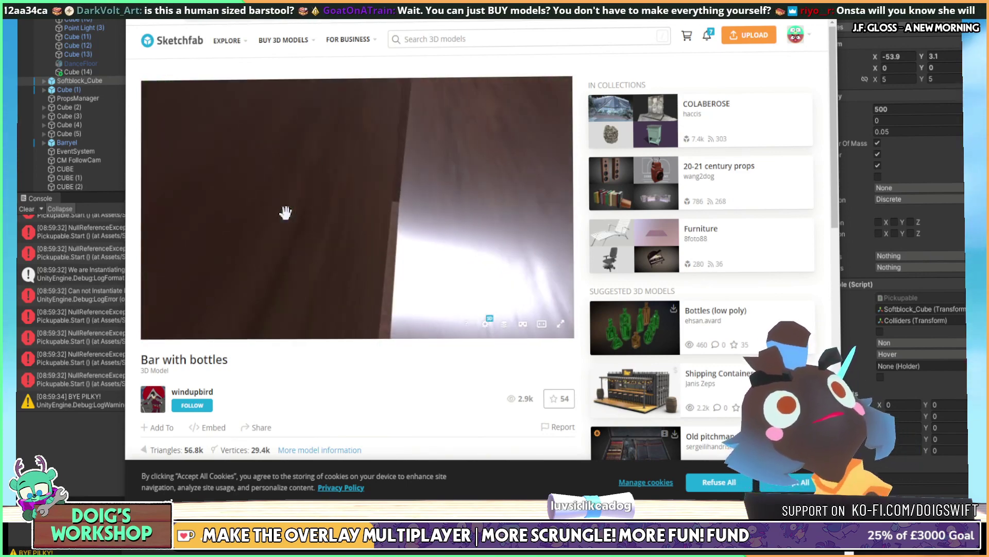
pyautogui.moveTo(292, 211); pyautogui.dragTo(388, 226)
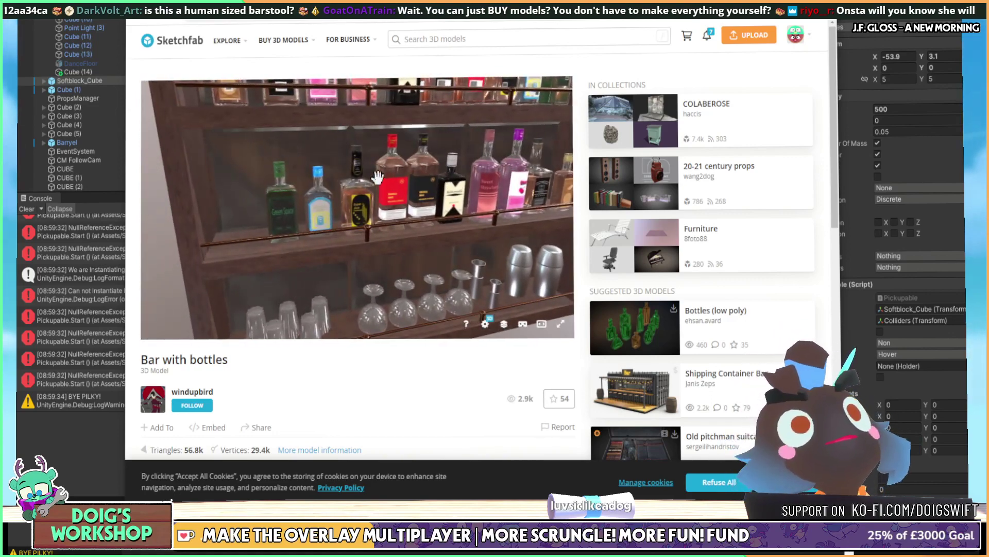
pyautogui.moveTo(371, 179)
pyautogui.mouseDown()
pyautogui.moveTo(364, 236)
pyautogui.moveTo(466, 232)
pyautogui.mouseUp()
pyautogui.moveTo(350, 197); pyautogui.dragTo(321, 182)
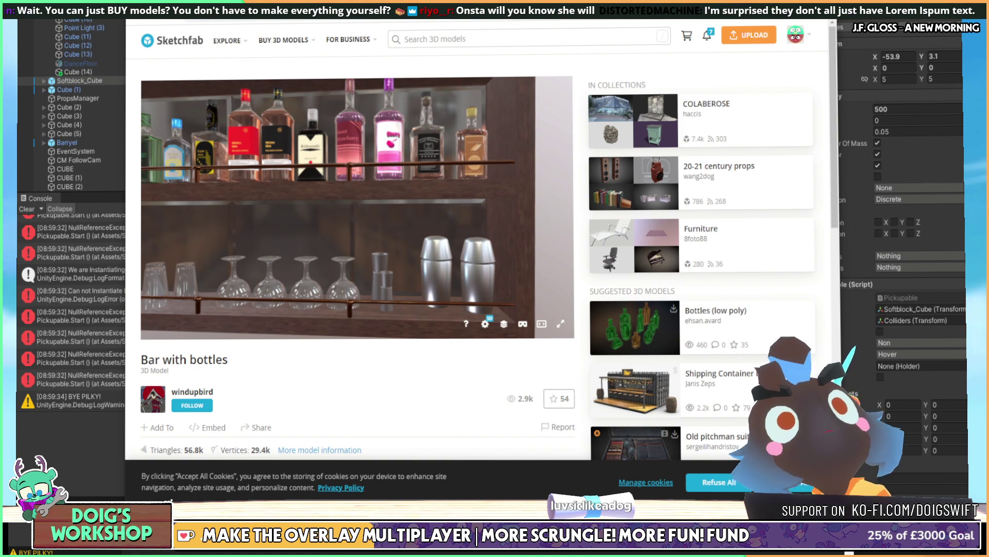
pyautogui.hotkey('ctrl', 'w')
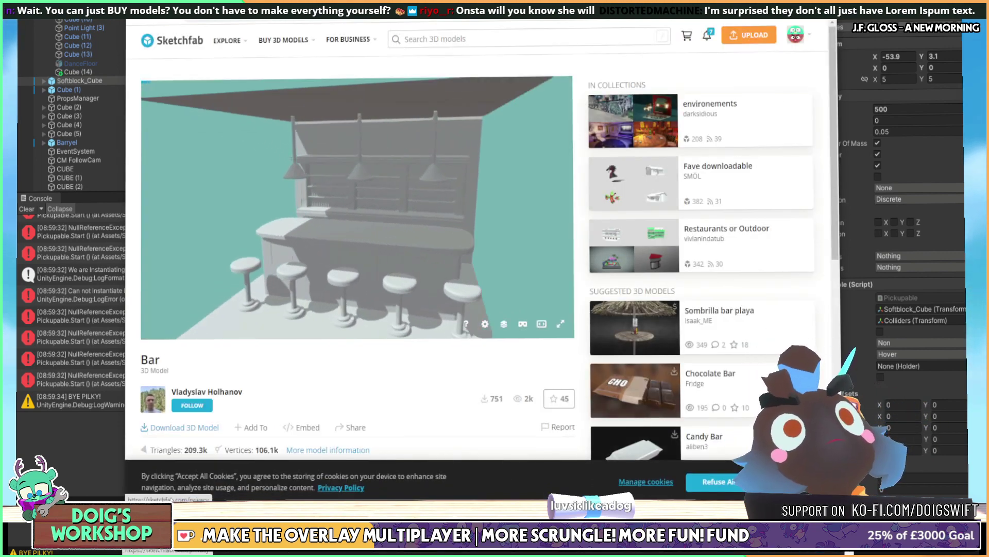
# Inspect the untextured Bar model with its counter, stools and hanging lamps from the side on Sketchfab
pyautogui.moveTo(278, 184)
pyautogui.mouseDown()
pyautogui.moveTo(345, 197)
pyautogui.moveTo(313, 191)
pyautogui.mouseUp()
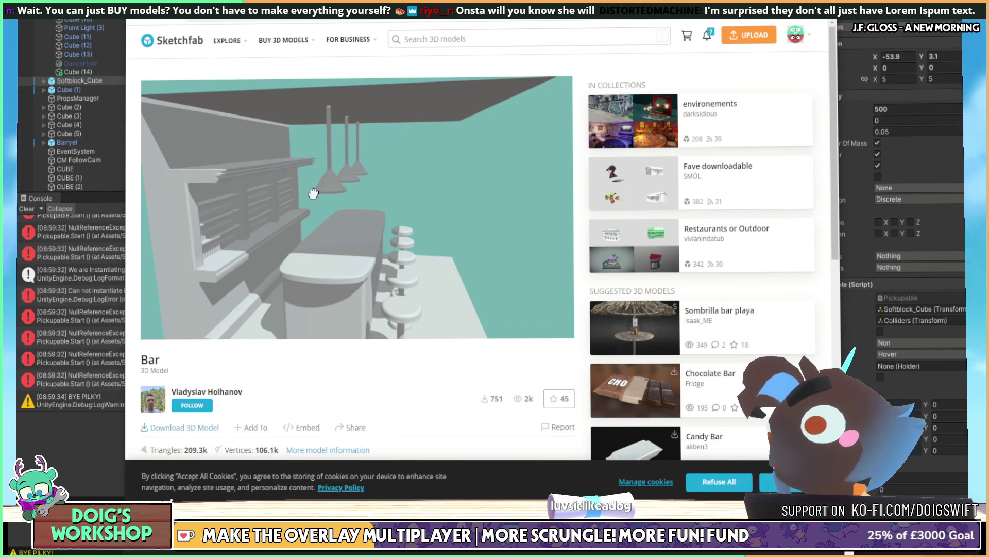
pyautogui.moveTo(375, 212)
pyautogui.mouseDown()
pyautogui.moveTo(332, 197)
pyautogui.moveTo(351, 221)
pyautogui.mouseUp()
pyautogui.scroll(-2, 314, 205)
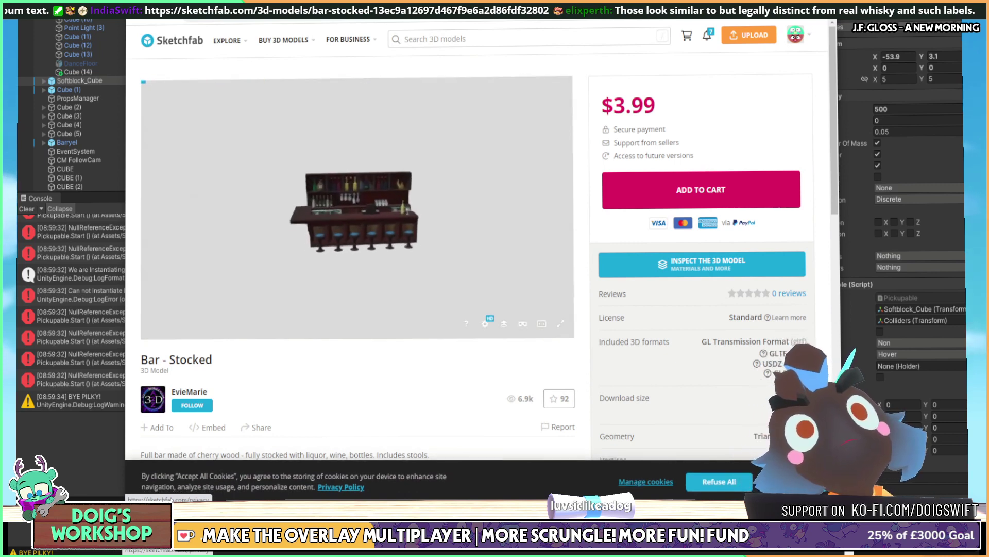
# Open the Bar - Stocked model on Sketchfab and inspect its bottle fridges, shelves, counter and stools from several angles
pyautogui.moveTo(229, 95)
pyautogui.mouseDown()
pyautogui.moveTo(241, 257)
pyautogui.moveTo(192, 223)
pyautogui.mouseUp()
pyautogui.moveTo(415, 238)
pyautogui.mouseDown()
pyautogui.moveTo(335, 203)
pyautogui.moveTo(393, 201)
pyautogui.moveTo(355, 210)
pyautogui.mouseUp()
pyautogui.scroll(5, 476, 230)
pyautogui.moveTo(476, 230)
pyautogui.mouseDown()
pyautogui.moveTo(347, 176)
pyautogui.moveTo(272, 199)
pyautogui.moveTo(309, 203)
pyautogui.moveTo(293, 201)
pyautogui.moveTo(320, 174)
pyautogui.moveTo(288, 180)
pyautogui.moveTo(265, 201)
pyautogui.moveTo(310, 172)
pyautogui.moveTo(318, 260)
pyautogui.mouseUp()
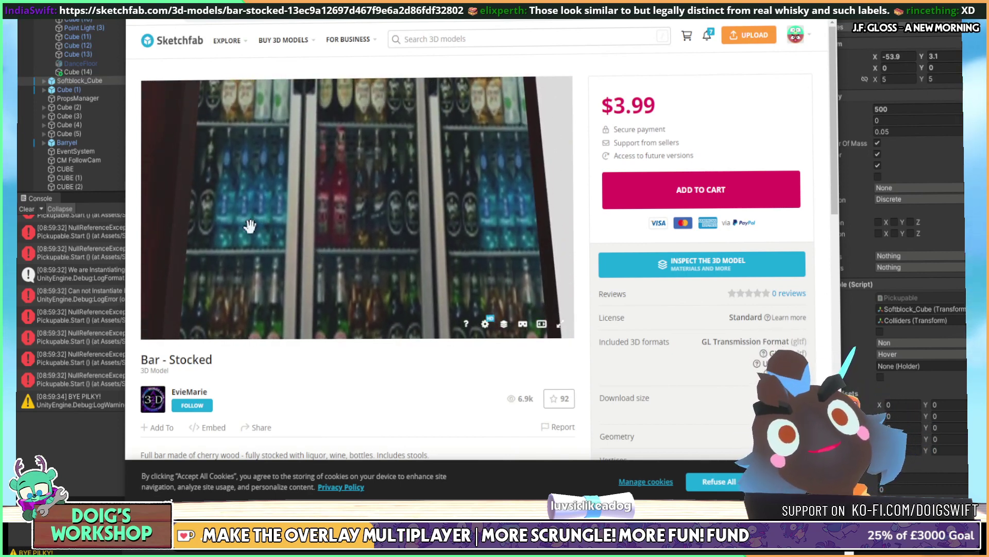
pyautogui.moveTo(250, 226)
pyautogui.mouseDown()
pyautogui.moveTo(348, 283)
pyautogui.moveTo(314, 212)
pyautogui.moveTo(410, 213)
pyautogui.moveTo(316, 190)
pyautogui.moveTo(302, 215)
pyautogui.moveTo(444, 225)
pyautogui.moveTo(457, 237)
pyautogui.moveTo(394, 223)
pyautogui.mouseUp()
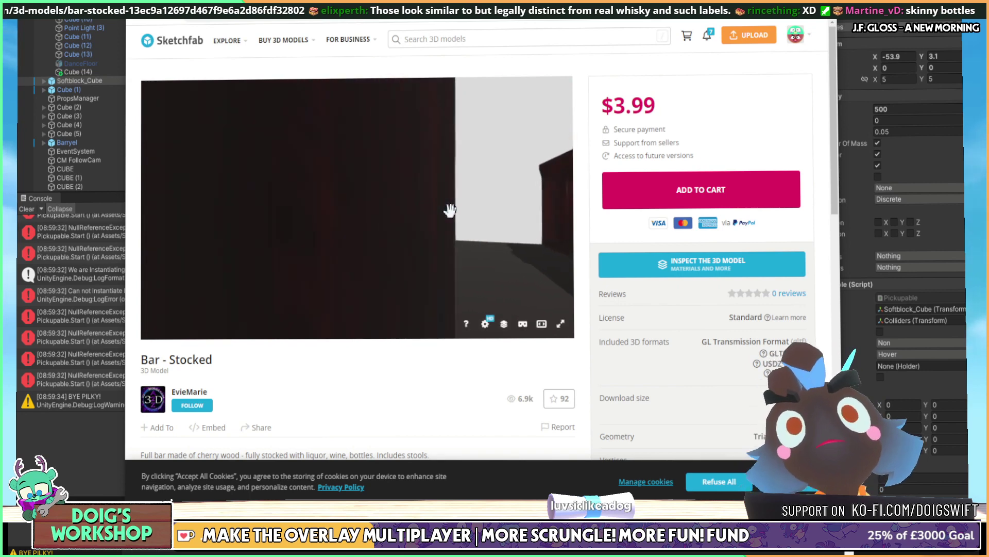
pyautogui.moveTo(449, 210)
pyautogui.mouseDown()
pyautogui.moveTo(503, 208)
pyautogui.moveTo(358, 223)
pyautogui.moveTo(331, 242)
pyautogui.moveTo(309, 234)
pyautogui.moveTo(326, 235)
pyautogui.moveTo(333, 219)
pyautogui.moveTo(325, 199)
pyautogui.moveTo(354, 230)
pyautogui.moveTo(407, 232)
pyautogui.moveTo(287, 199)
pyautogui.moveTo(274, 214)
pyautogui.moveTo(246, 196)
pyautogui.moveTo(289, 193)
pyautogui.moveTo(315, 216)
pyautogui.moveTo(309, 230)
pyautogui.moveTo(280, 227)
pyautogui.moveTo(250, 198)
pyautogui.moveTo(377, 193)
pyautogui.moveTo(371, 169)
pyautogui.mouseUp()
pyautogui.scroll(3, 327, 198)
pyautogui.scroll(2, 407, 233)
pyautogui.scroll(-5, 281, 194)
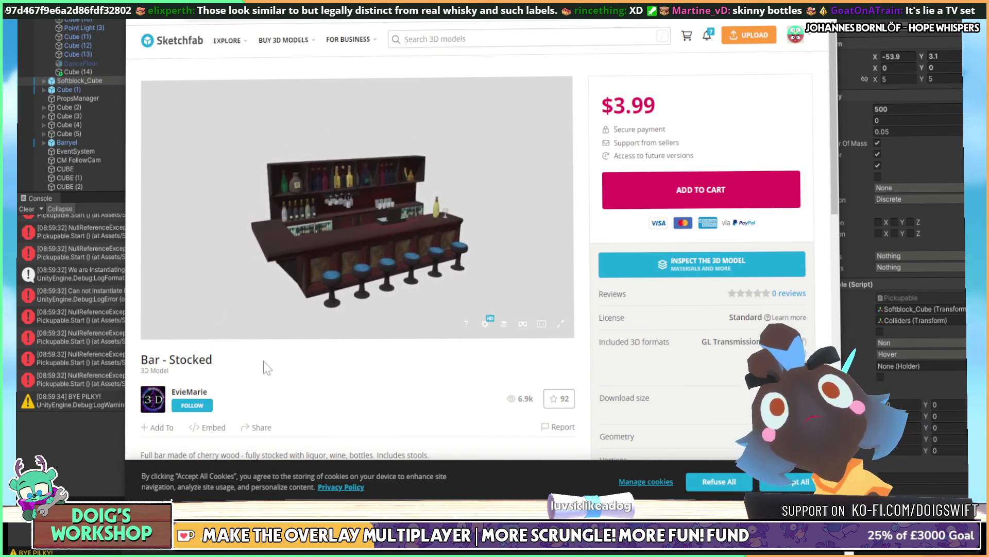
pyautogui.moveTo(355, 178); pyautogui.dragTo(374, 206)
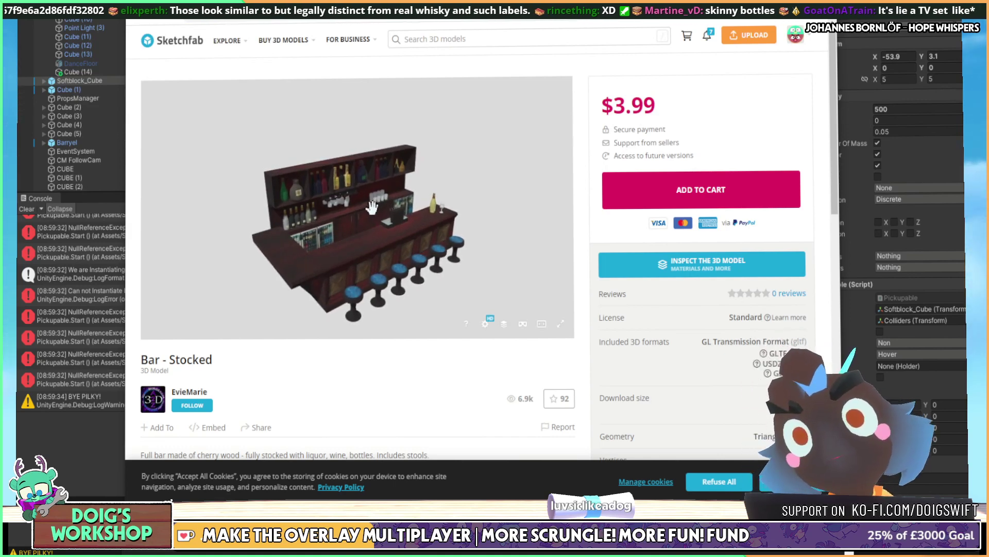
# Take a last look at the Bar - Stocked model from the side, and search Sketchfab's models for "noodle bar"
pyautogui.moveTo(355, 223)
pyautogui.mouseDown()
pyautogui.moveTo(370, 200)
pyautogui.moveTo(357, 197)
pyautogui.mouseUp()
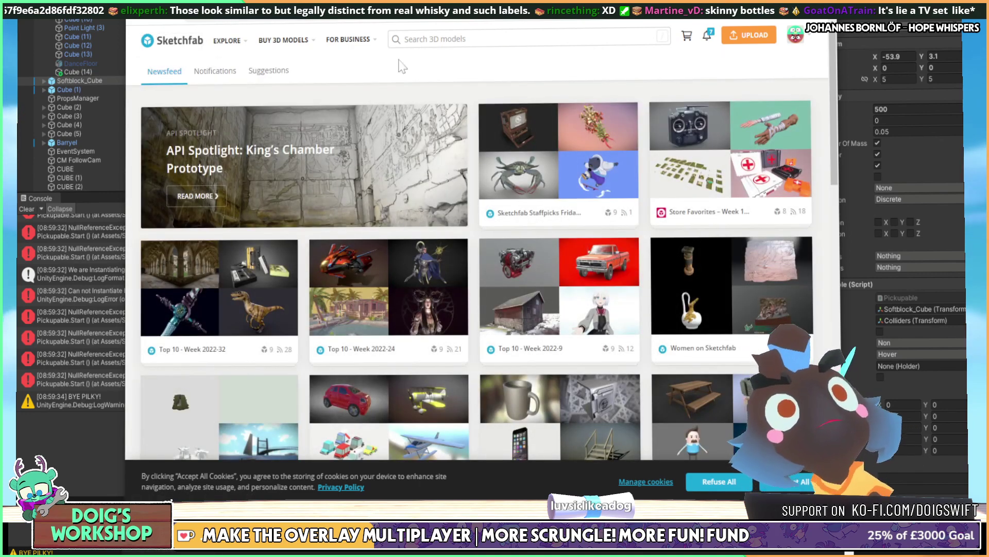
pyautogui.click(407, 39)
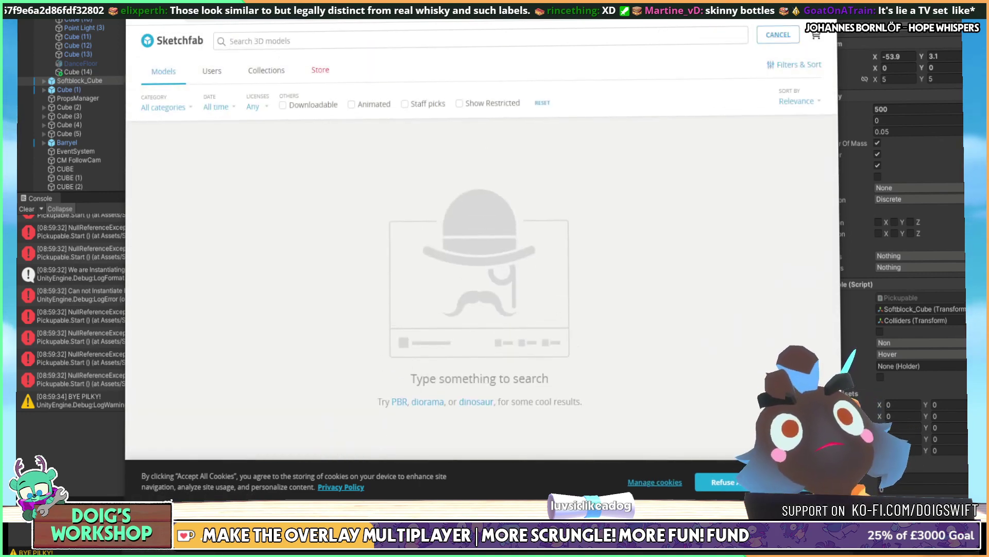
pyautogui.write('nooo')
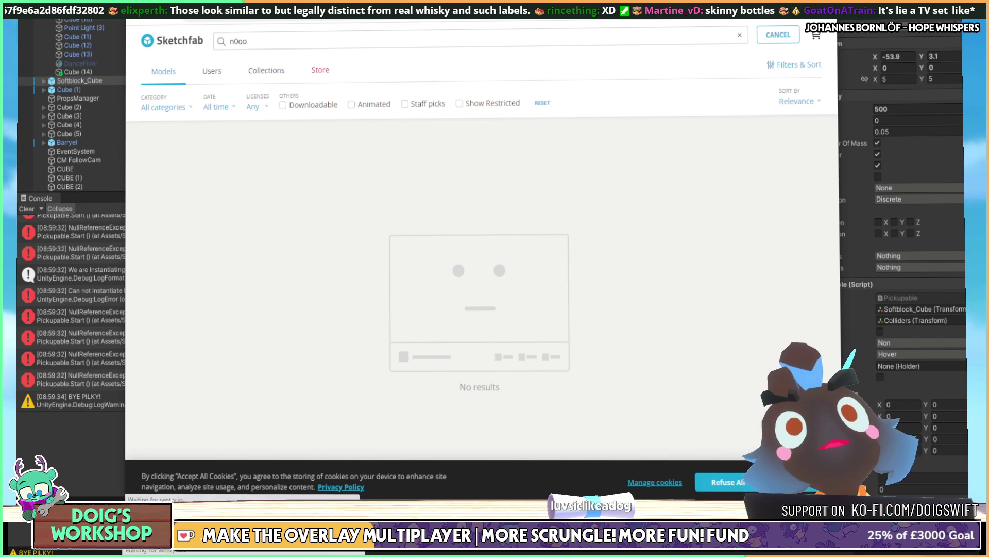
pyautogui.press('BackSpace')
pyautogui.press('BackSpace')
pyautogui.press('BackSpace')
pyautogui.write('oodle')
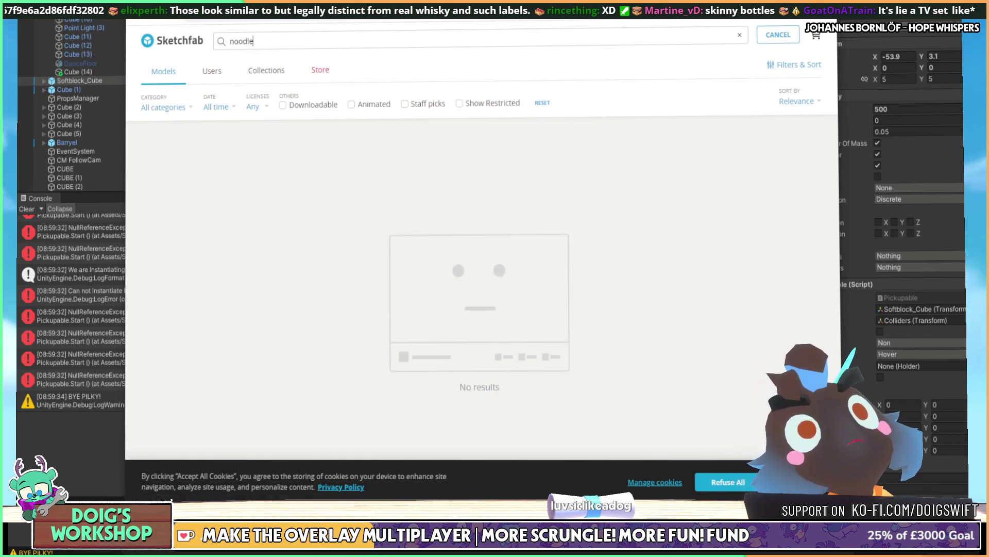
pyautogui.write(' bar')
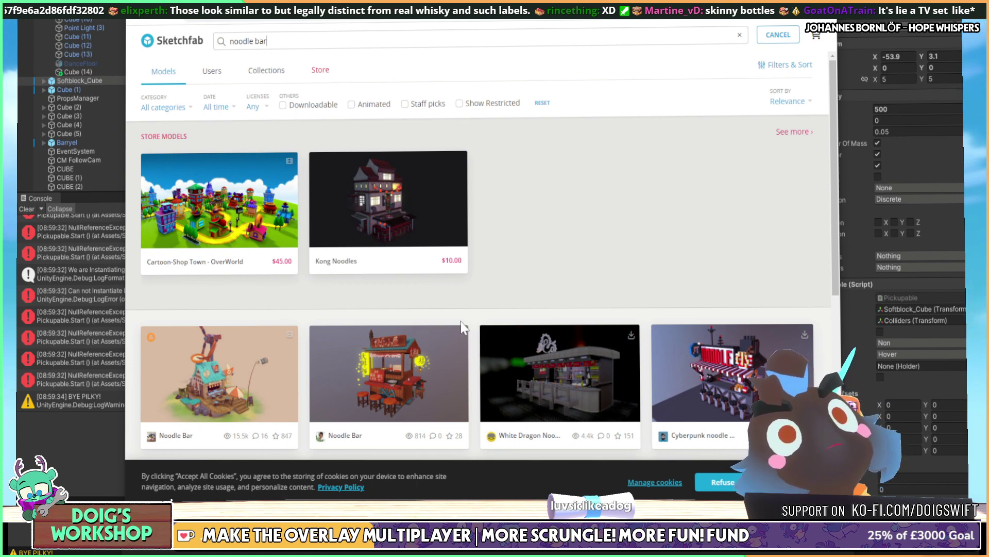
# Limit the noodle bar results to downloadable models and look through the store and community models found
pyautogui.scroll(-2, 461, 321)
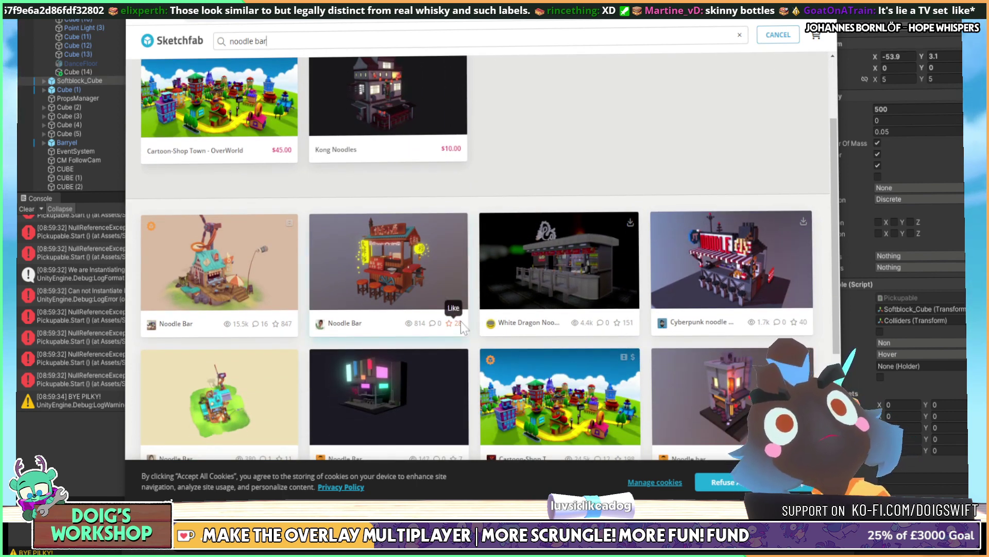
pyautogui.scroll(1, 461, 321)
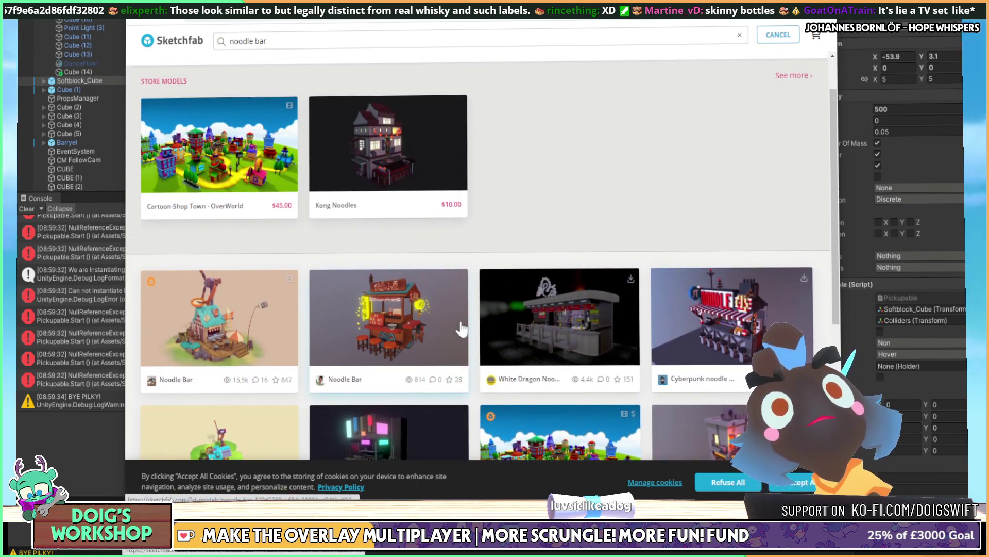
pyautogui.scroll(1, 461, 328)
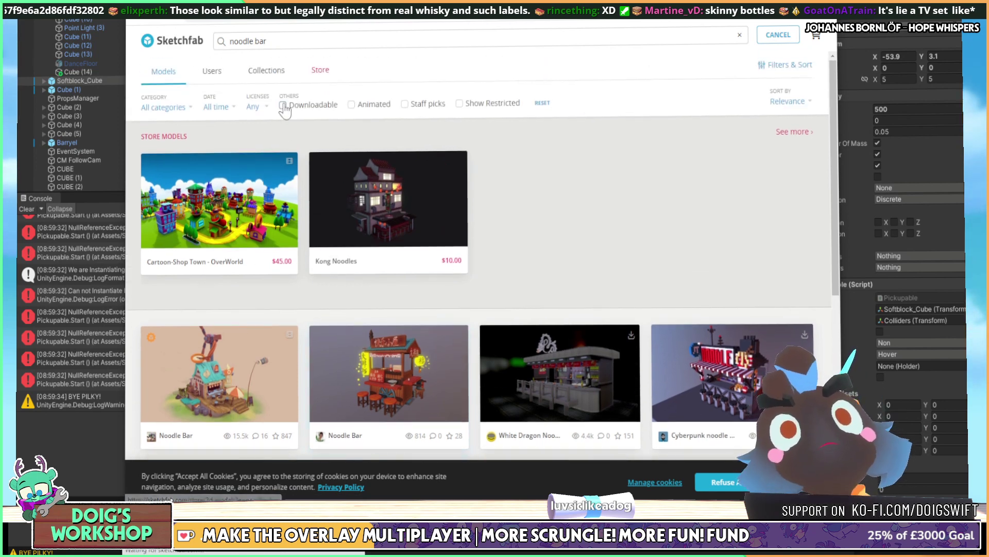
pyautogui.scroll(-2, 524, 237)
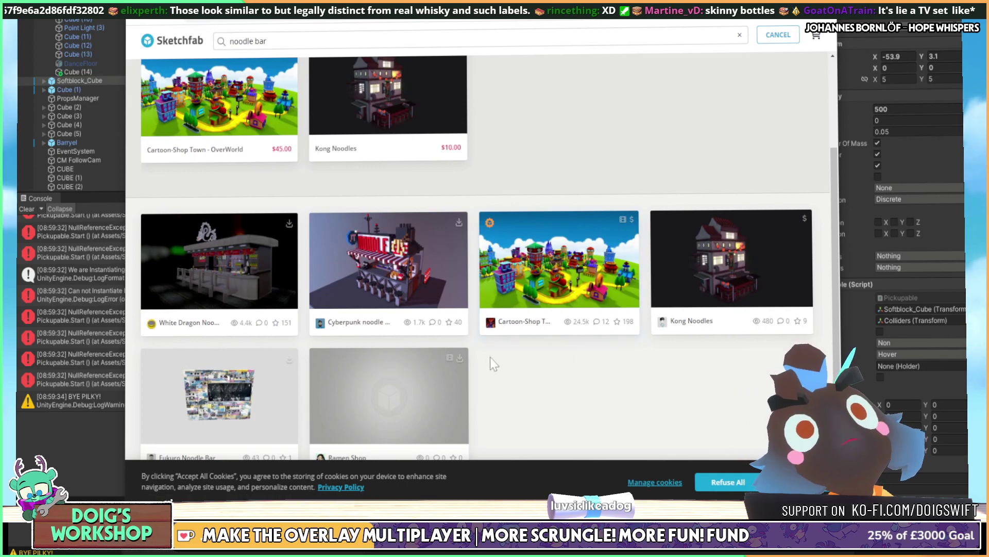
pyautogui.scroll(3, 490, 357)
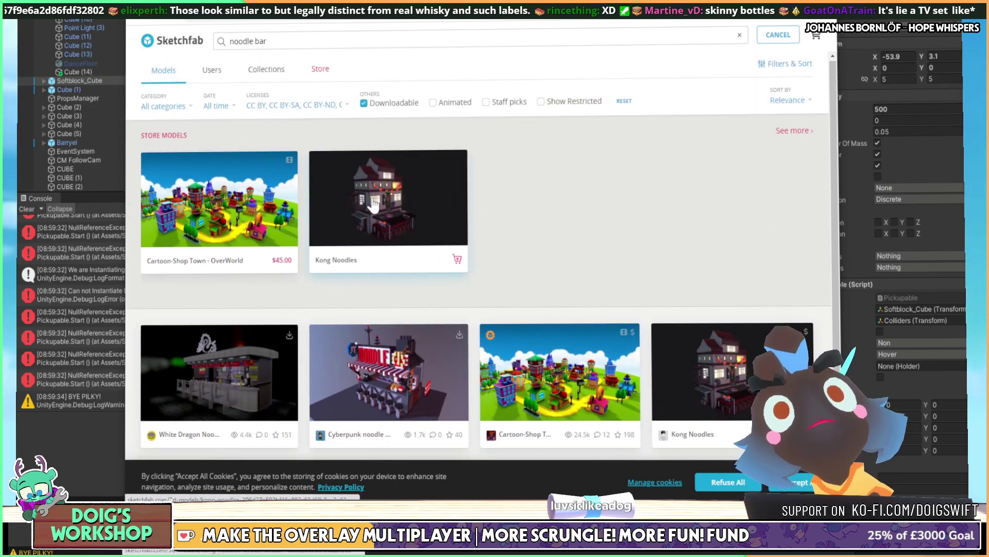
# Open the Kong Noodles model and inspect its street-level counter, stools and awning up close
pyautogui.click(447, 264)
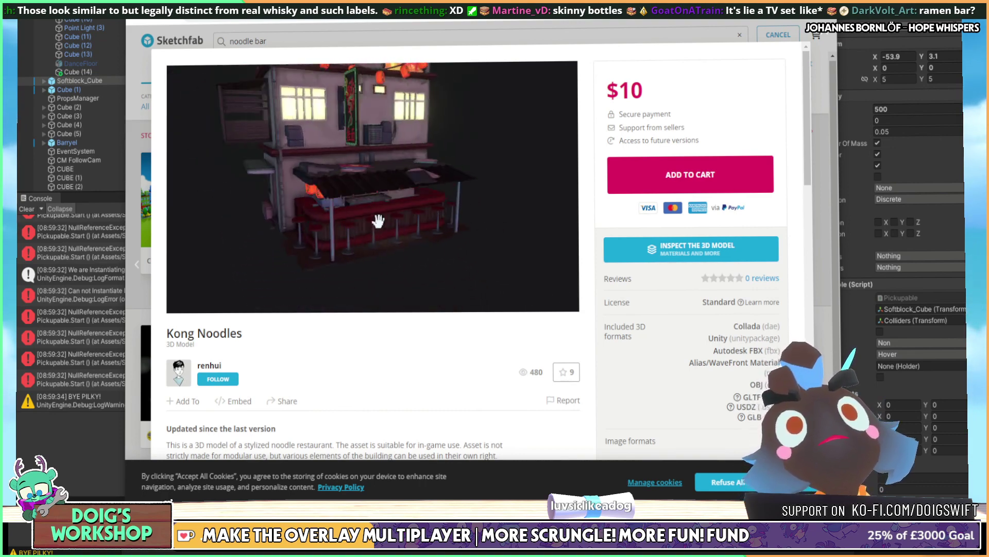
pyautogui.scroll(5, 389, 220)
pyautogui.moveTo(388, 219)
pyautogui.mouseDown()
pyautogui.moveTo(395, 193)
pyautogui.moveTo(441, 176)
pyautogui.moveTo(382, 169)
pyautogui.moveTo(310, 179)
pyautogui.moveTo(351, 190)
pyautogui.moveTo(360, 172)
pyautogui.moveTo(366, 200)
pyautogui.mouseUp()
pyautogui.scroll(4, 318, 201)
pyautogui.scroll(-3, 329, 182)
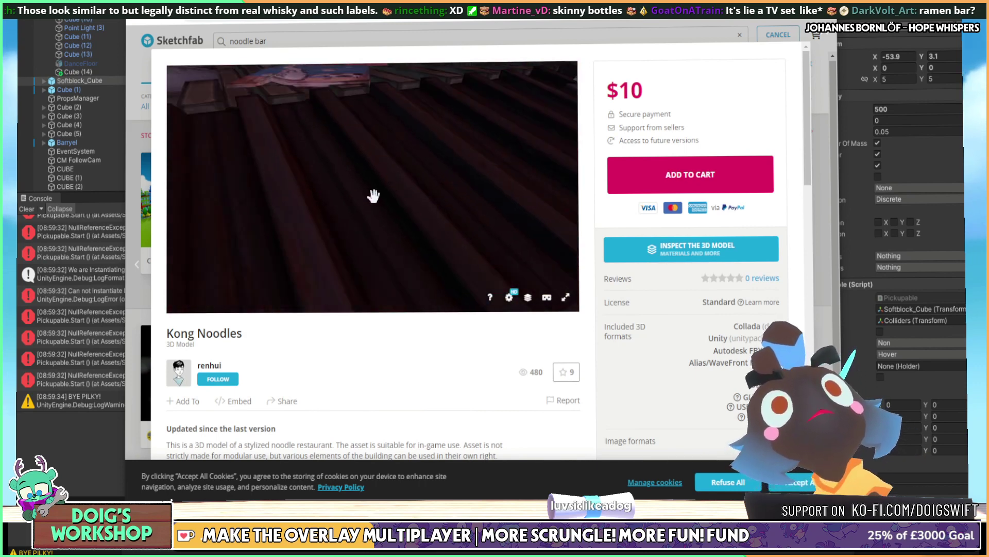
pyautogui.scroll(-3, 371, 197)
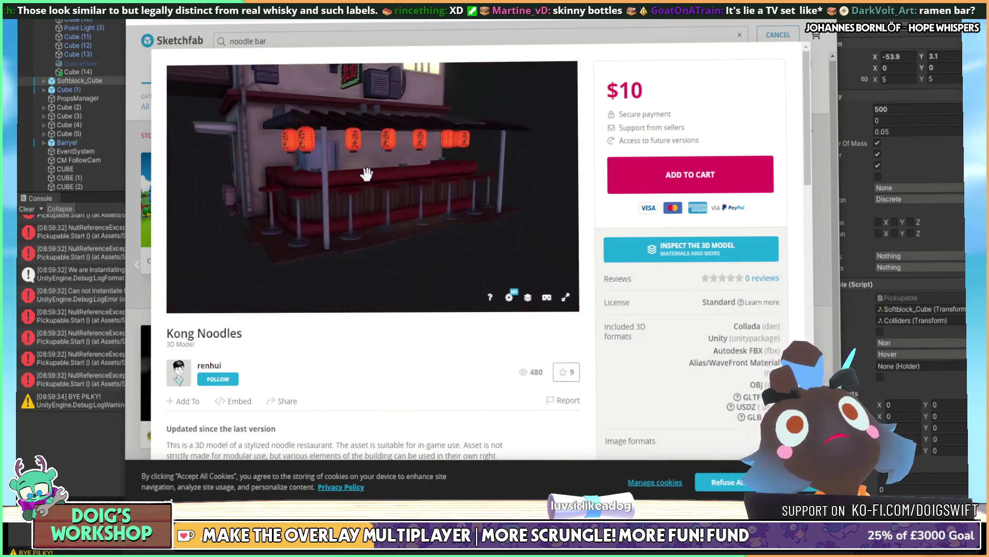
# Inspect the stove behind the Kong Noodles counter and the building's full facade, and close the model's page
pyautogui.scroll(5, 333, 205)
pyautogui.moveTo(271, 181)
pyautogui.mouseDown()
pyautogui.moveTo(333, 205)
pyautogui.moveTo(247, 184)
pyautogui.mouseUp()
pyautogui.scroll(4, 269, 185)
pyautogui.scroll(3, 278, 163)
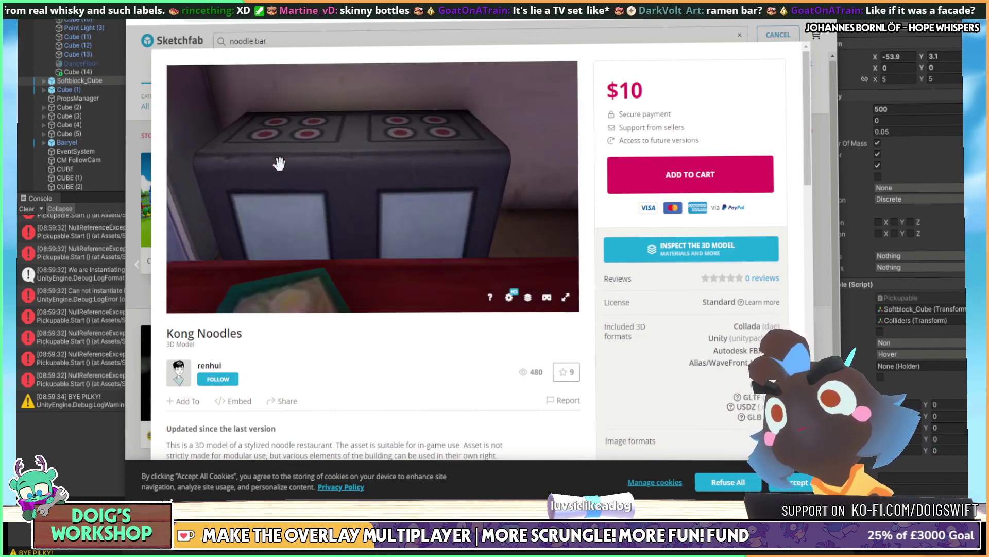
pyautogui.moveTo(285, 168); pyautogui.dragTo(405, 238, button='right')
pyautogui.moveTo(405, 238)
pyautogui.mouseDown()
pyautogui.moveTo(400, 227)
pyautogui.moveTo(463, 194)
pyautogui.moveTo(431, 177)
pyautogui.moveTo(389, 179)
pyautogui.moveTo(395, 199)
pyautogui.moveTo(427, 168)
pyautogui.mouseUp()
pyautogui.scroll(-5, 389, 179)
pyautogui.moveTo(407, 209)
pyautogui.mouseDown()
pyautogui.moveTo(394, 166)
pyautogui.moveTo(371, 202)
pyautogui.moveTo(384, 184)
pyautogui.mouseUp()
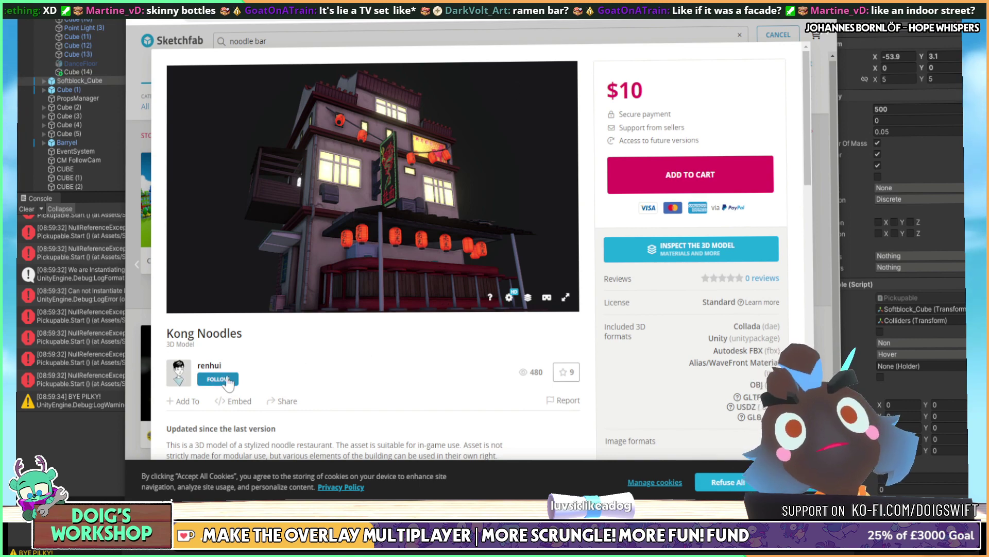
pyautogui.click(136, 321)
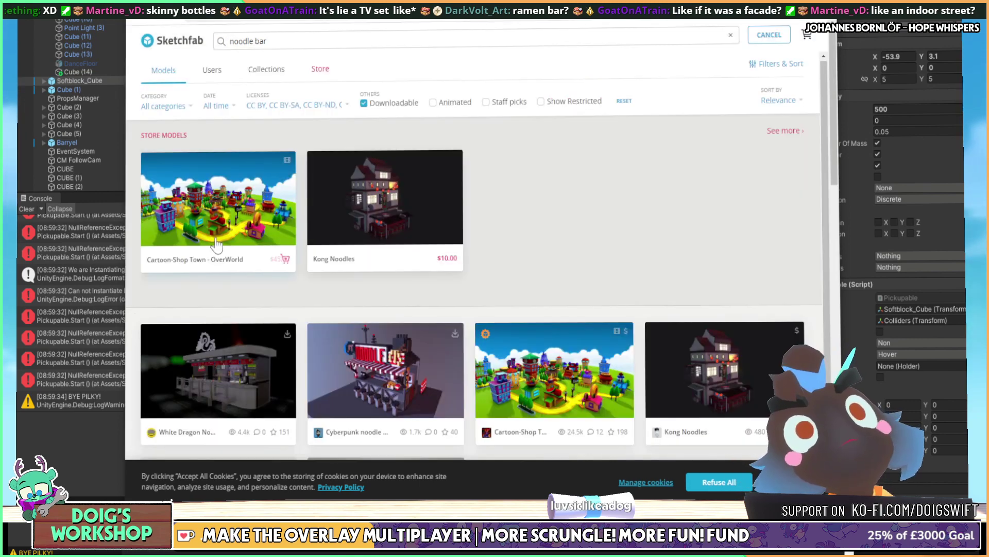
# Replace the noodle bar search with a search for "japanese building"
pyautogui.scroll(-2, 217, 245)
pyautogui.scroll(3, 217, 243)
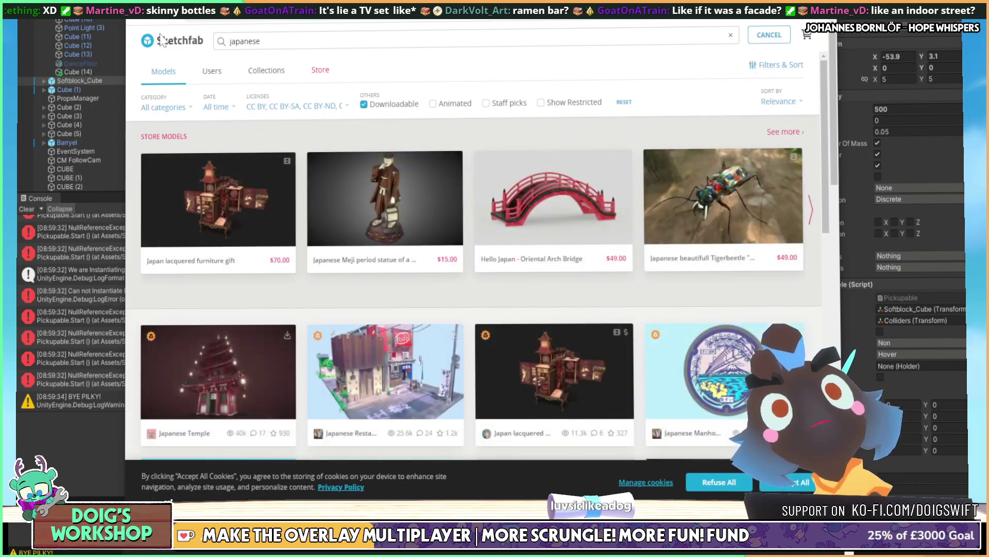
pyautogui.write('buildi')
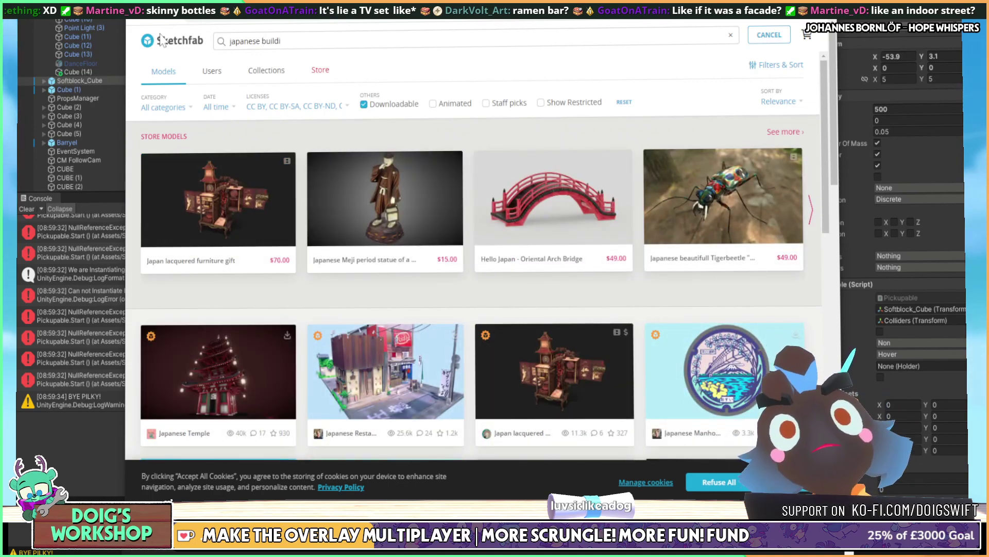
pyautogui.press('BackSpace')
pyautogui.press('BackSpace')
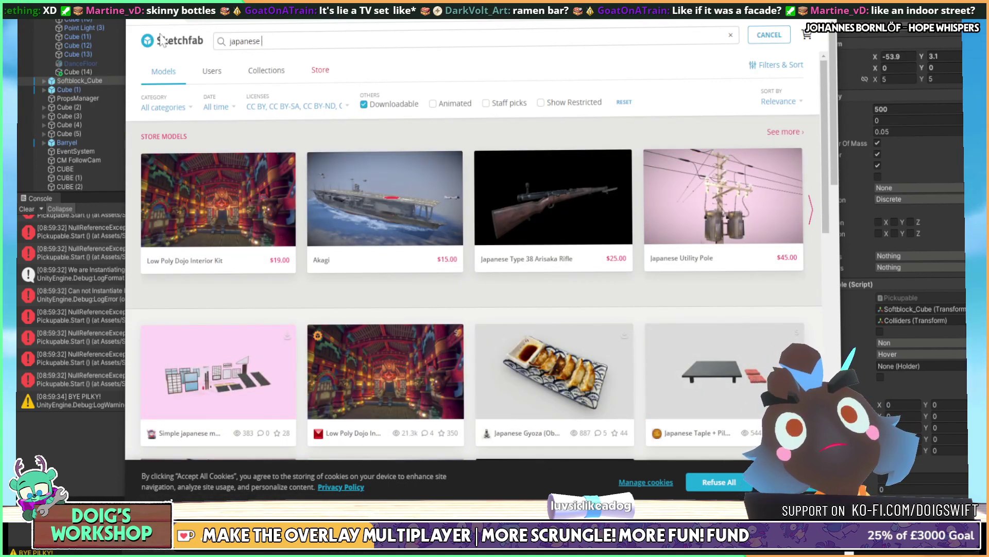
pyautogui.write('building')
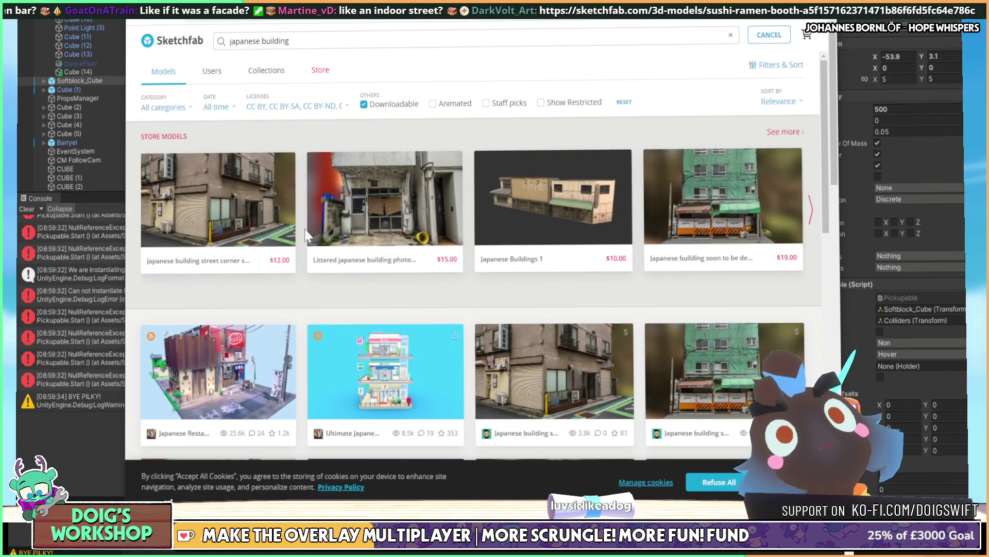
# Browse the downloadable japanese building results for storefronts, houses, restaurants and decorative structures suited to the room
pyautogui.scroll(-3, 265, 295)
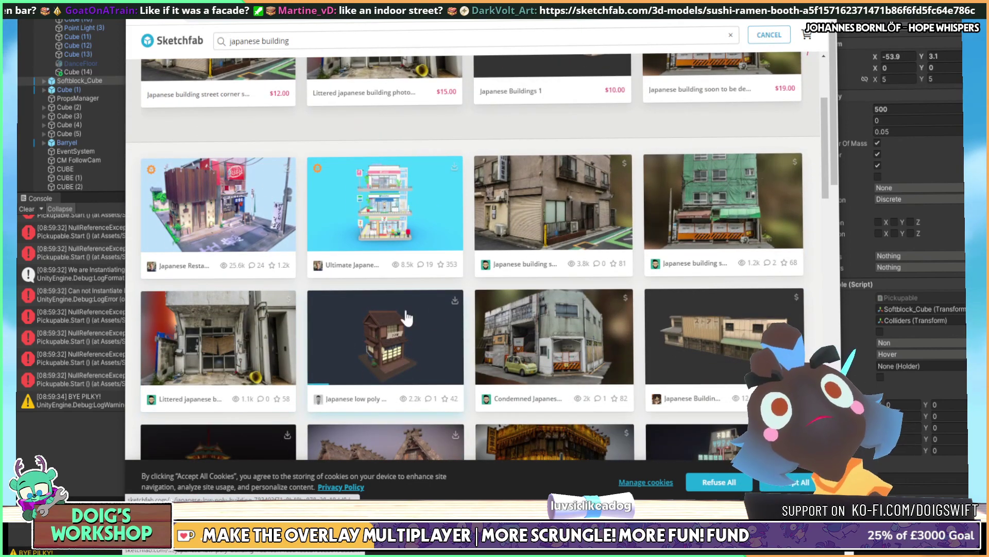
pyautogui.scroll(3, 323, 272)
pyautogui.scroll(-5, 314, 260)
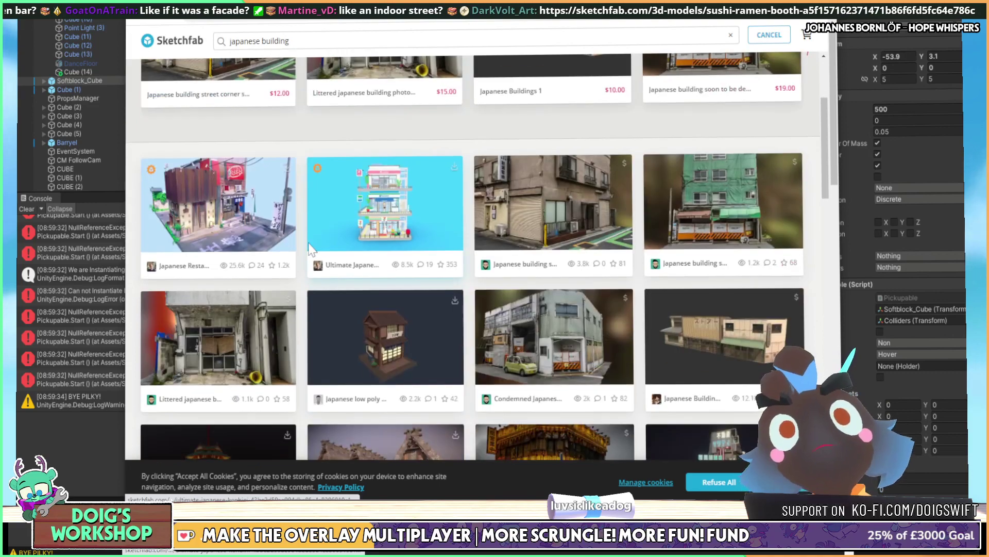
pyautogui.scroll(-2, 311, 249)
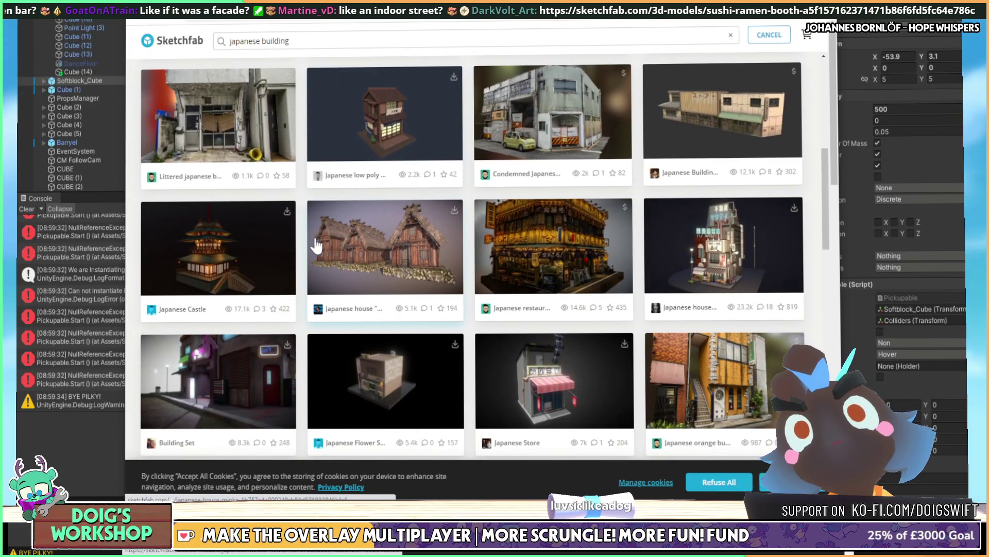
pyautogui.scroll(-2, 316, 246)
pyautogui.scroll(-2, 316, 246)
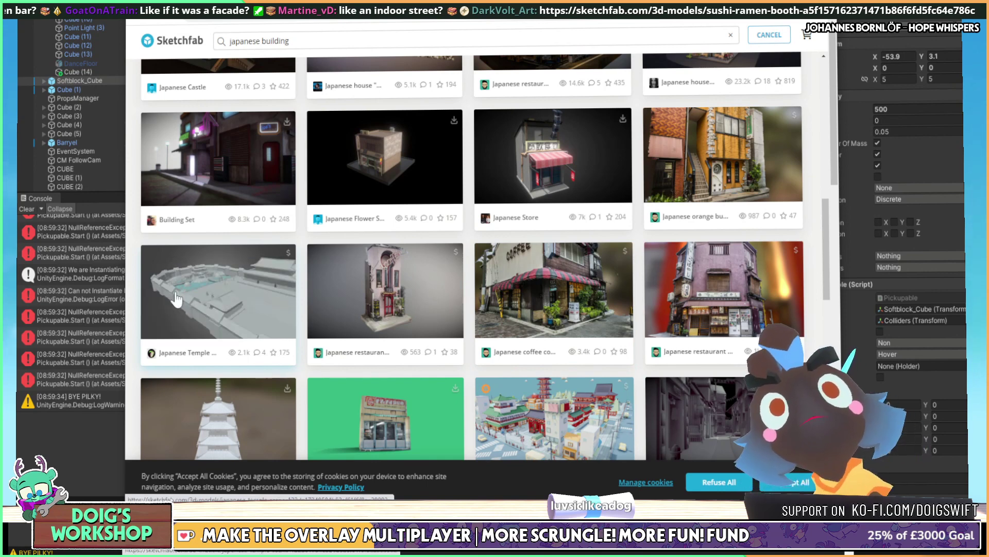
pyautogui.scroll(-3, 342, 299)
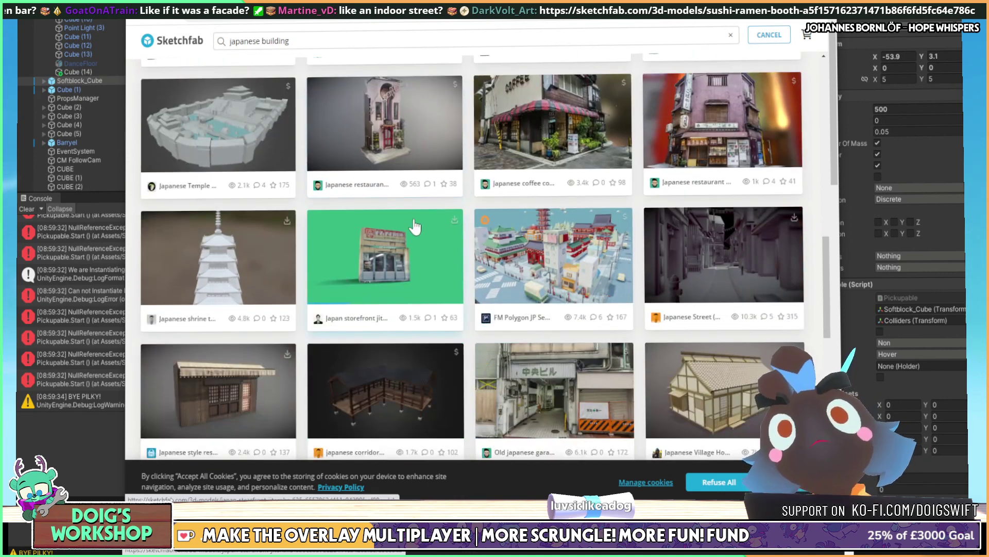
pyautogui.scroll(-4, 415, 226)
pyautogui.scroll(-6, 417, 224)
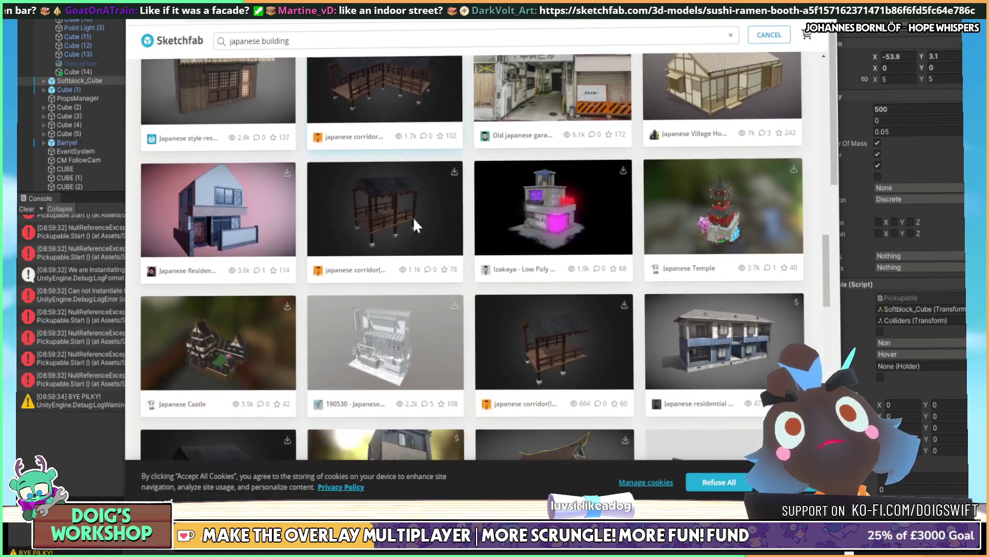
pyautogui.scroll(-5, 416, 226)
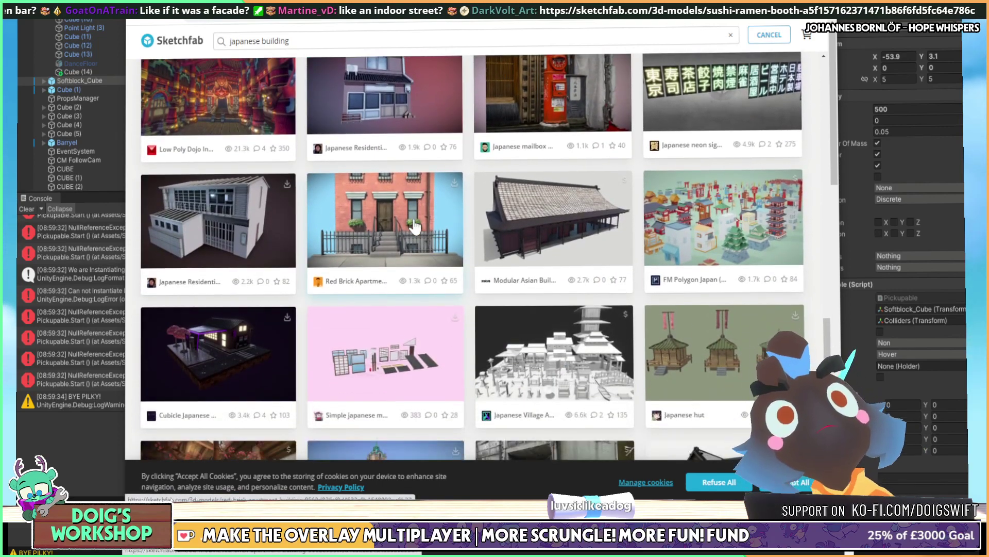
pyautogui.scroll(-3, 415, 227)
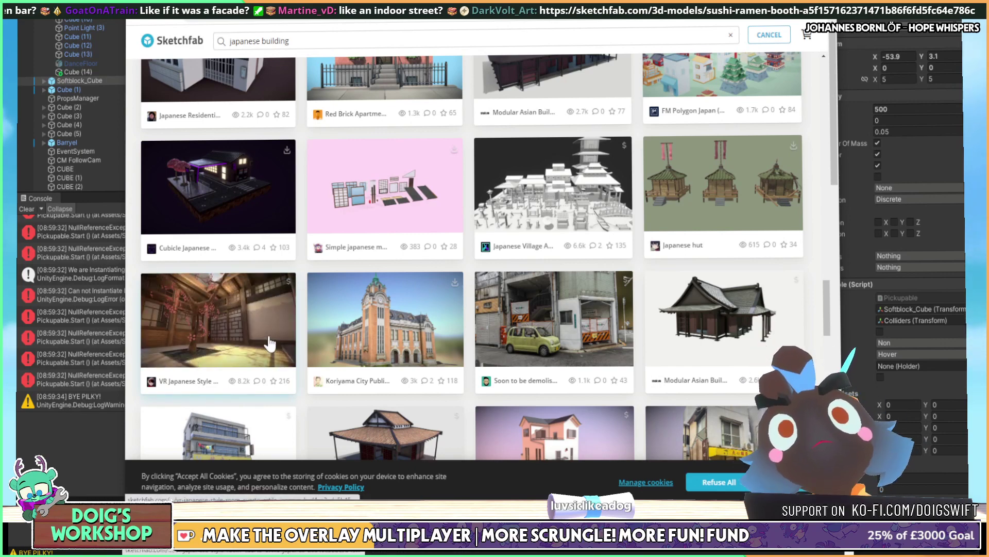
pyautogui.scroll(-12, 360, 319)
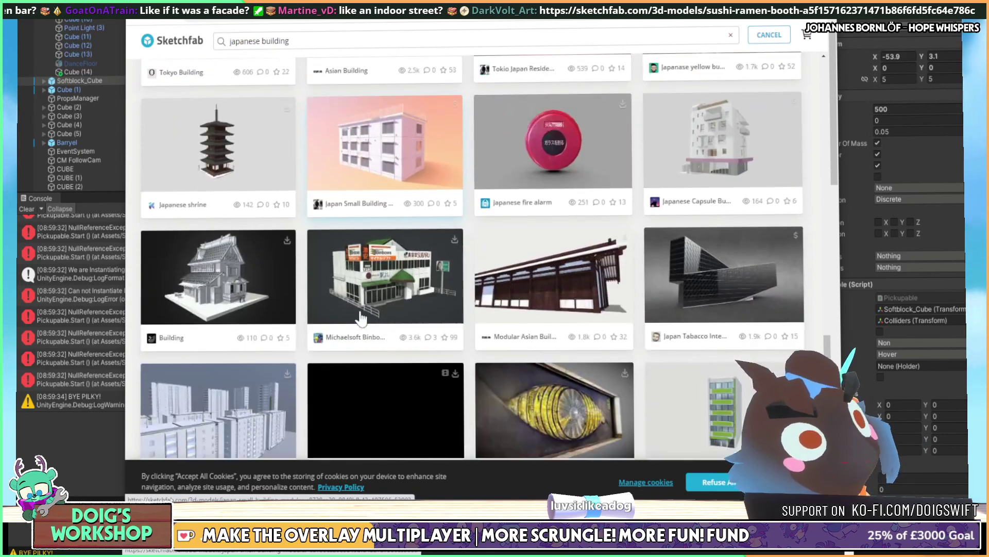
pyautogui.scroll(-5, 371, 315)
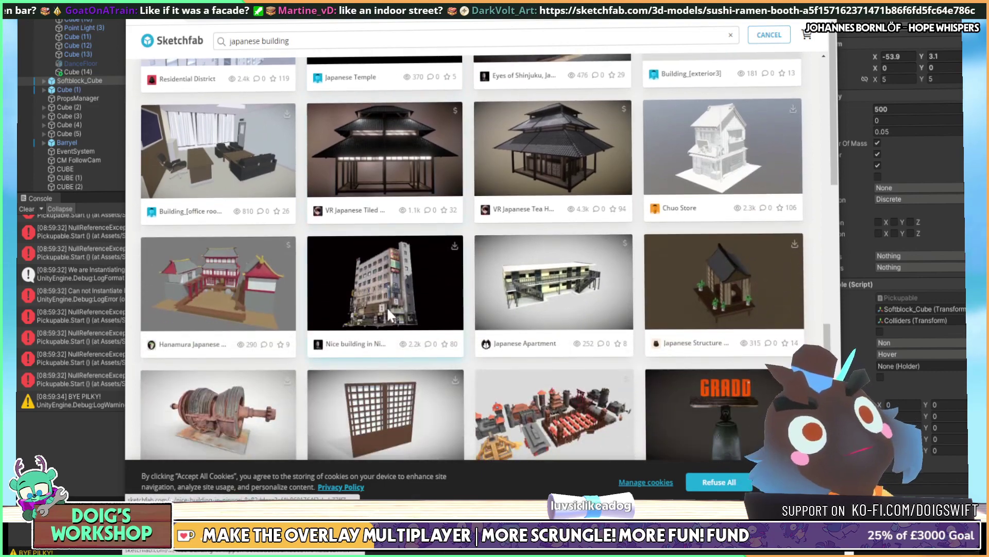
pyautogui.scroll(-5, 388, 315)
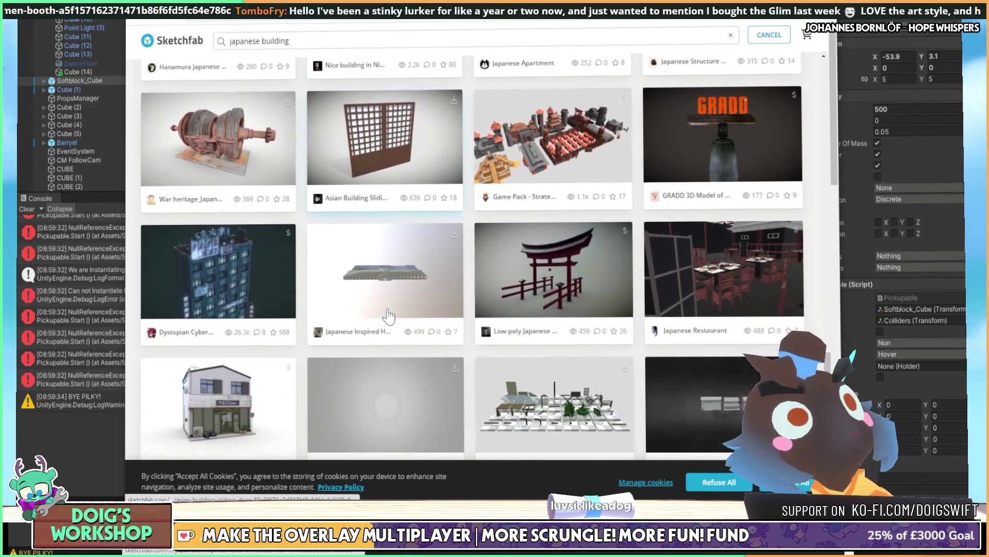
# Open the Low-poly Japanese Torii Gates model and inspect its gate, Lantern annotation and fence annotation from several angles
pyautogui.click(536, 275)
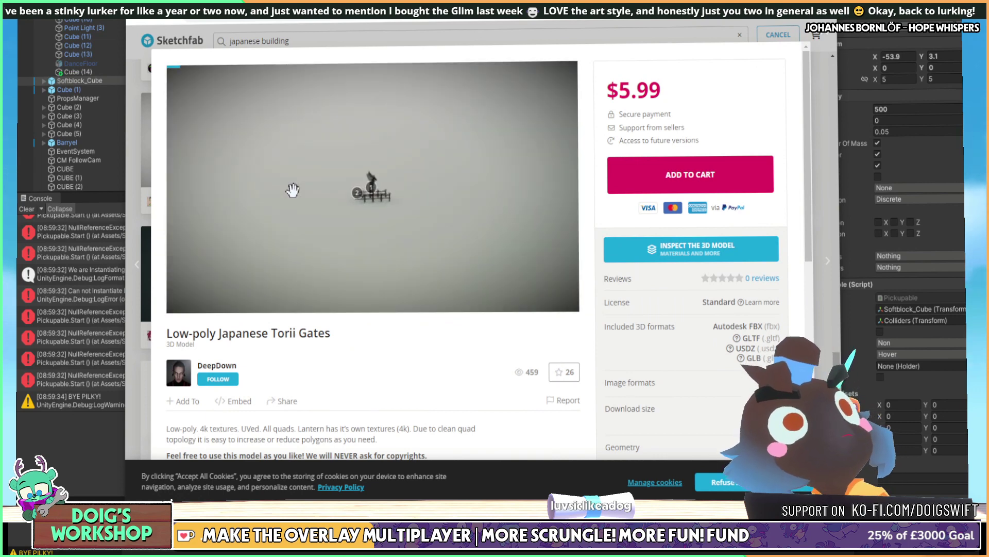
pyautogui.moveTo(334, 186); pyautogui.dragTo(426, 178)
pyautogui.moveTo(367, 201)
pyautogui.mouseDown()
pyautogui.moveTo(397, 196)
pyautogui.moveTo(397, 212)
pyautogui.moveTo(435, 217)
pyautogui.moveTo(343, 195)
pyautogui.mouseUp()
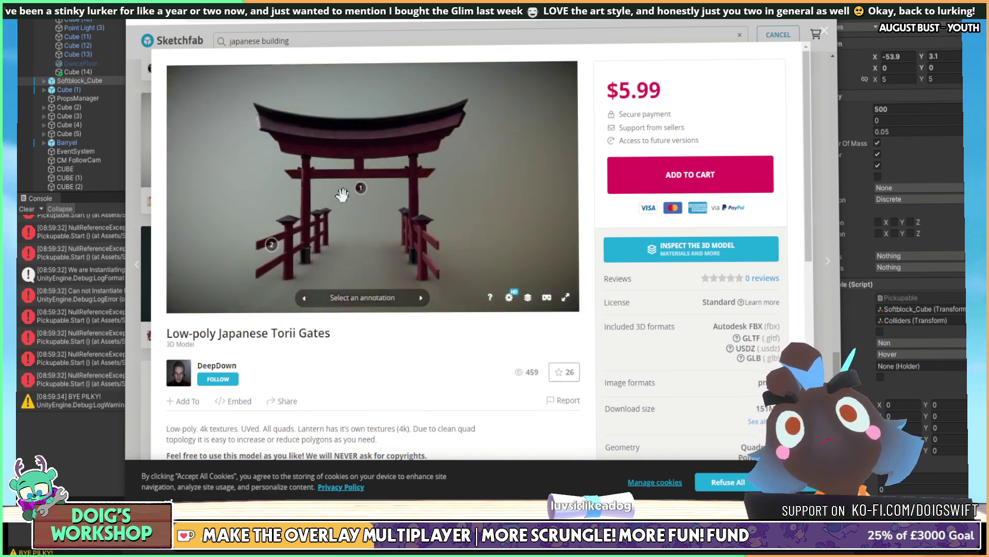
pyautogui.click(360, 190)
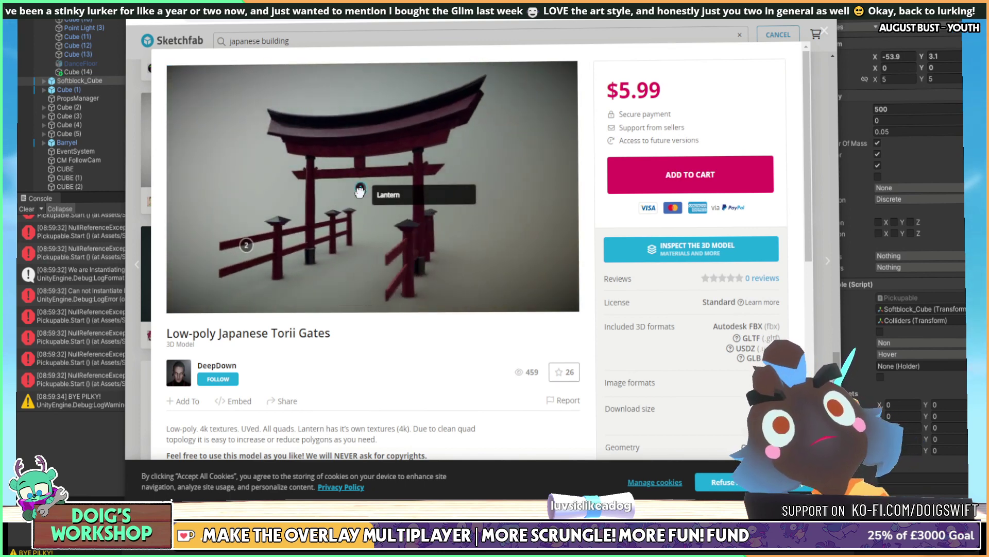
pyautogui.click(244, 250)
pyautogui.moveTo(244, 250); pyautogui.dragTo(424, 178)
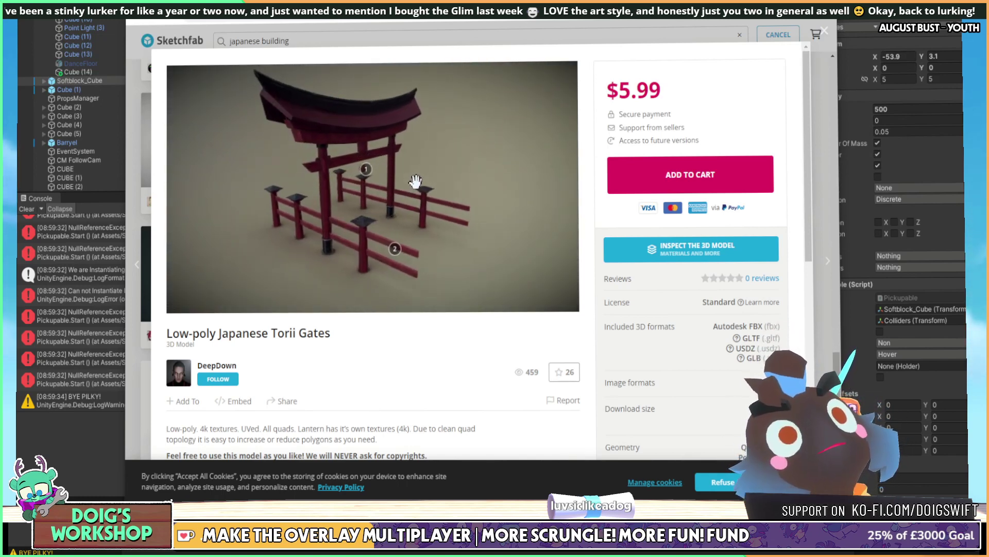
# Inspect the torii gate's front and its fences up close from a low angle, and close the model's page
pyautogui.moveTo(406, 184)
pyautogui.mouseDown()
pyautogui.moveTo(355, 192)
pyautogui.moveTo(325, 183)
pyautogui.mouseUp()
pyautogui.scroll(2, 402, 181)
pyautogui.moveTo(381, 201)
pyautogui.mouseDown()
pyautogui.moveTo(347, 192)
pyautogui.moveTo(379, 188)
pyautogui.moveTo(368, 192)
pyautogui.moveTo(404, 230)
pyautogui.moveTo(453, 199)
pyautogui.moveTo(335, 195)
pyautogui.moveTo(349, 177)
pyautogui.moveTo(376, 170)
pyautogui.moveTo(378, 179)
pyautogui.mouseUp()
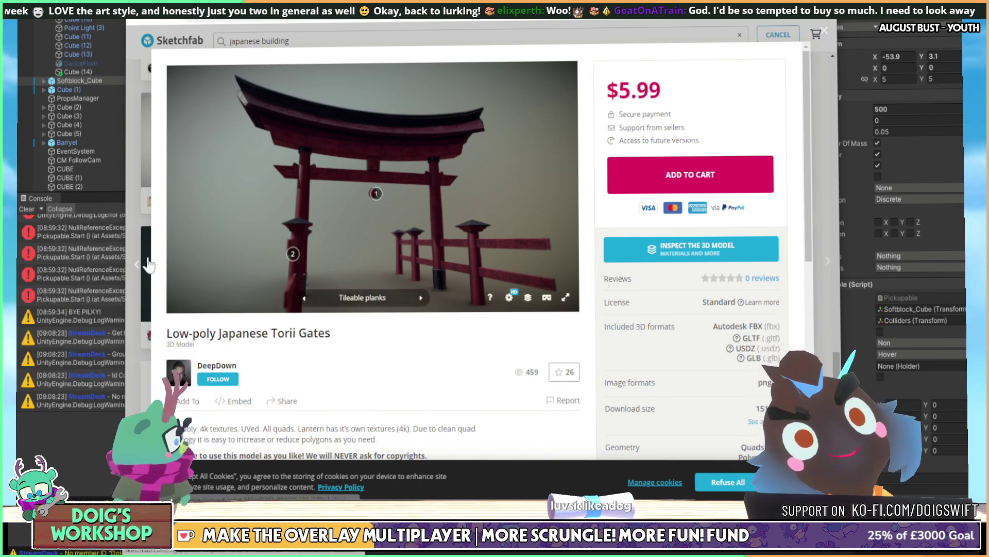
pyautogui.click(826, 34)
# Find the Ichiraku Ramen (Naruto) model further down the results, inspect its counter and lettered banners up close, and close its page
pyautogui.scroll(-5, 283, 253)
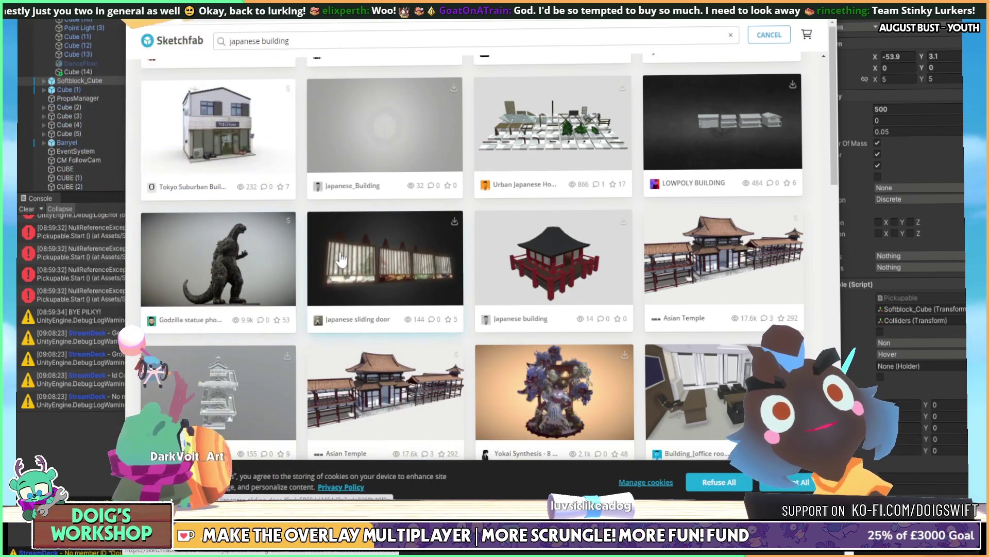
pyautogui.scroll(-5, 275, 254)
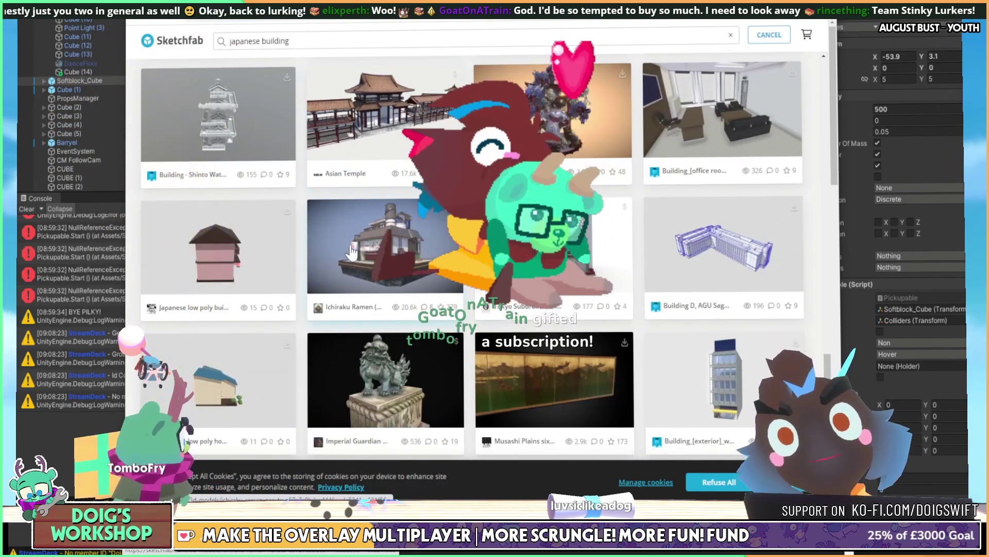
pyautogui.click(342, 250)
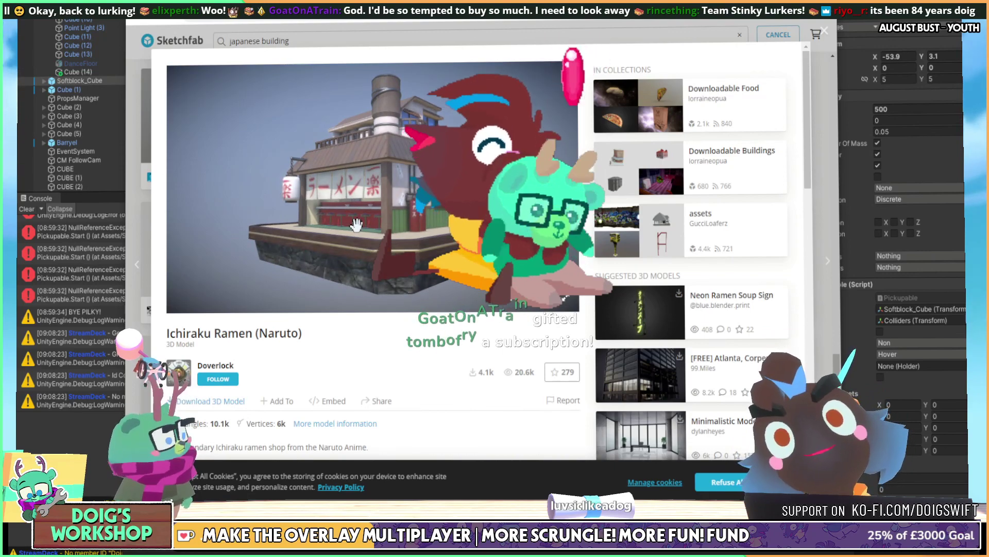
pyautogui.scroll(5, 314, 228)
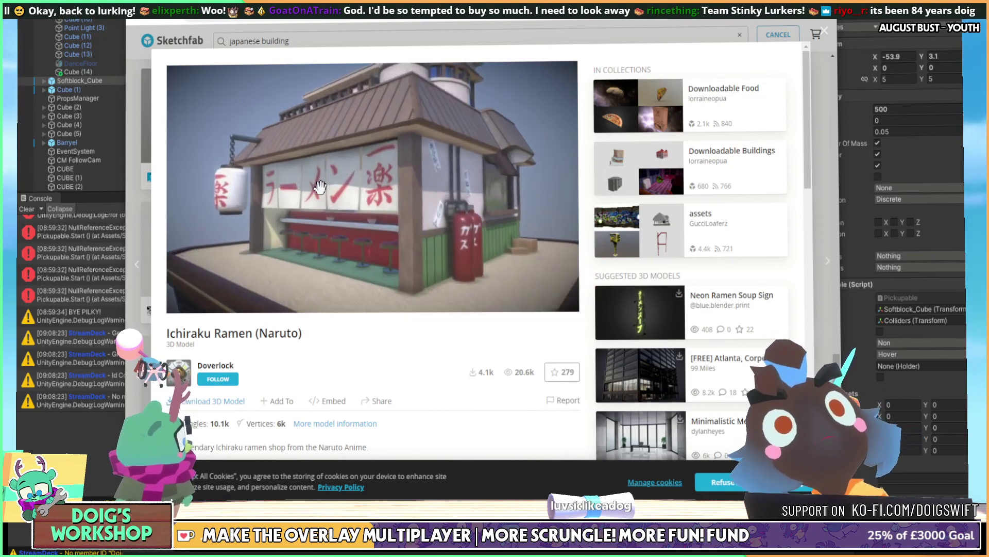
pyautogui.moveTo(314, 228); pyautogui.dragTo(367, 180)
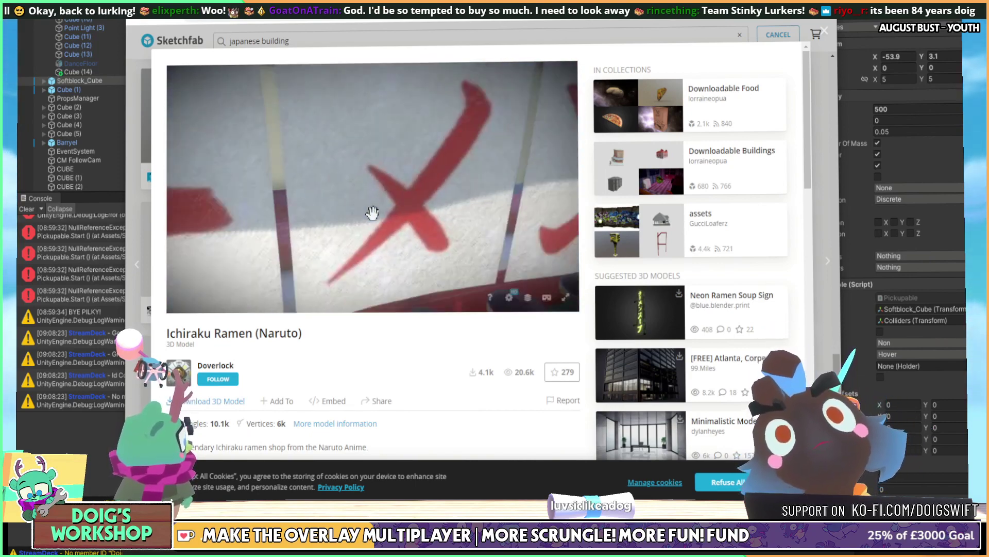
pyautogui.click(823, 32)
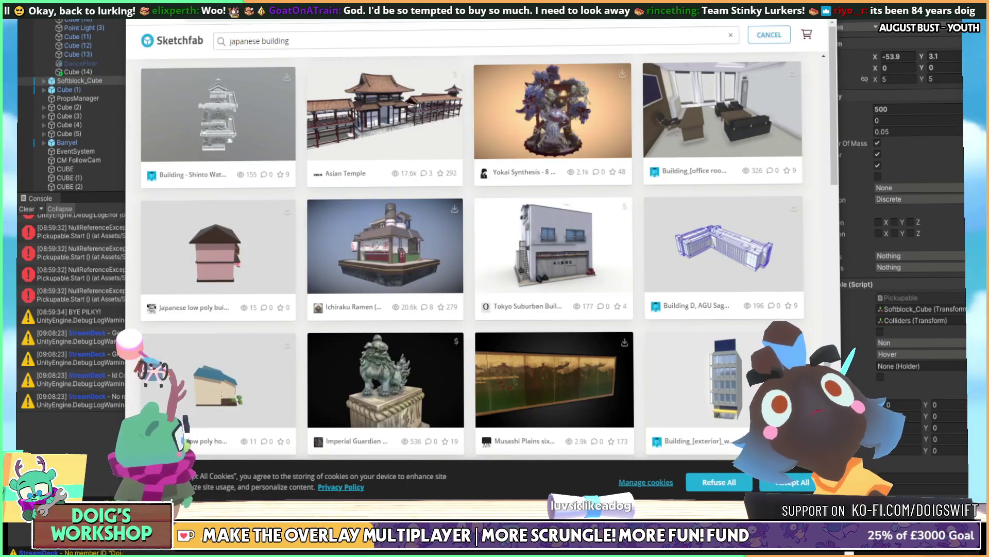
# Search the models for "ramen bar" and inspect the $5 Ramen - Neon Sign from the front and side, closing its page
pyautogui.write('ramen bar')
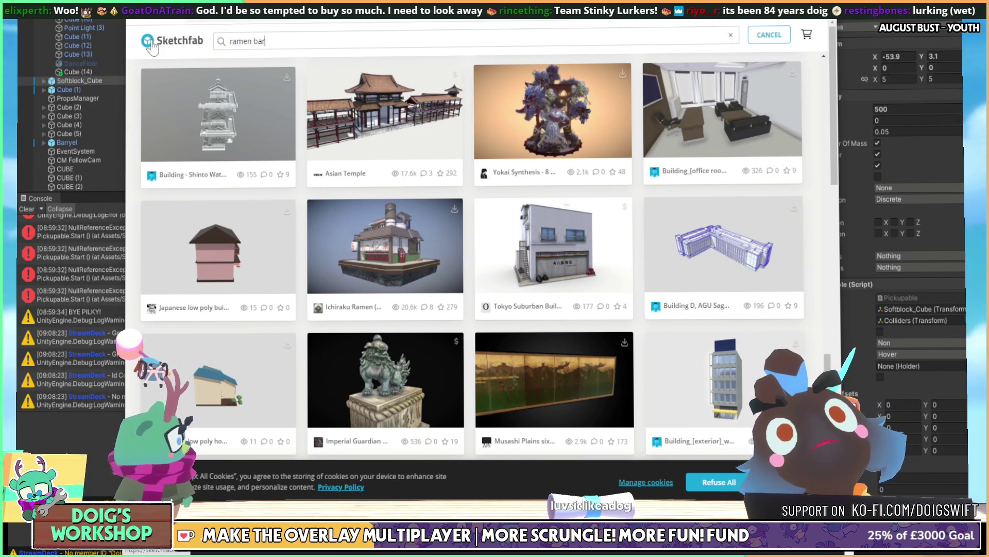
pyautogui.press('Return')
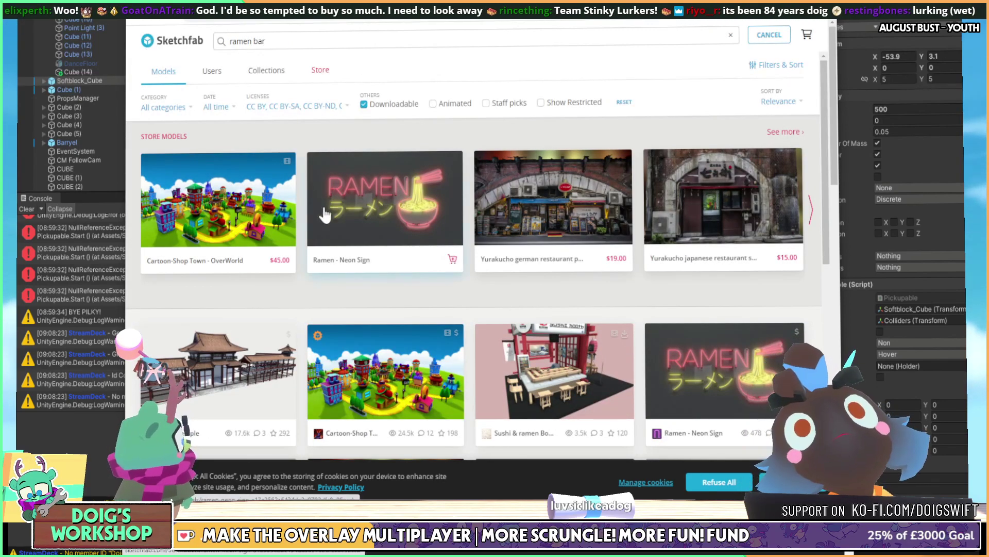
pyautogui.click(386, 206)
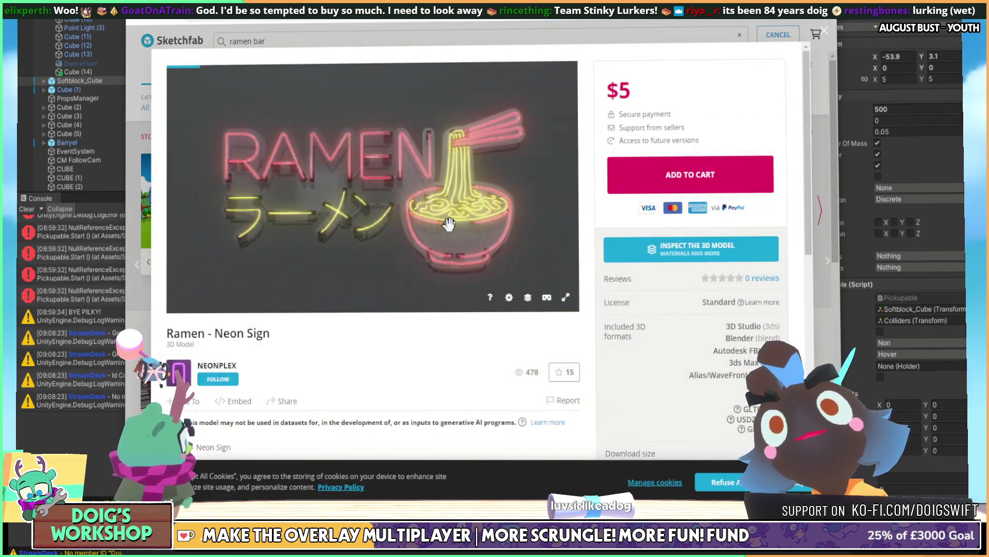
pyautogui.moveTo(448, 221)
pyautogui.mouseDown()
pyautogui.moveTo(356, 177)
pyautogui.moveTo(378, 202)
pyautogui.moveTo(504, 216)
pyautogui.moveTo(322, 209)
pyautogui.moveTo(354, 206)
pyautogui.moveTo(278, 227)
pyautogui.mouseUp()
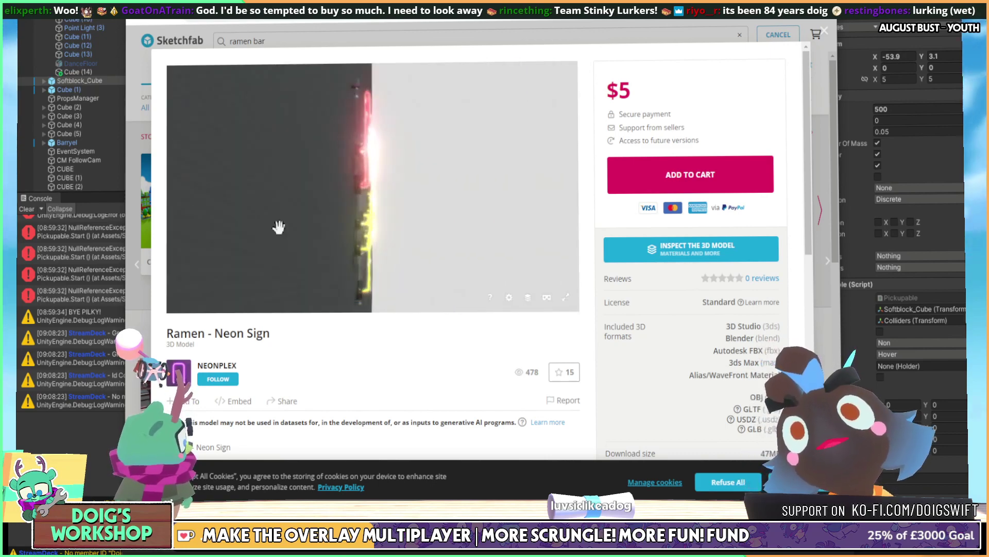
pyautogui.click(138, 314)
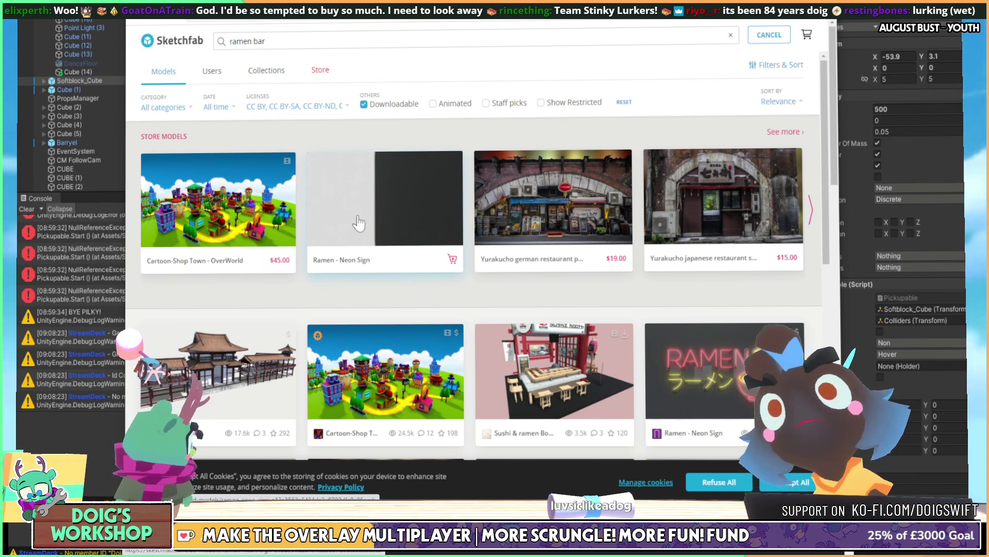
# Browse the ramen bar results for restaurant storefronts, sushi and ramen interiors, and neon signs suited to the room
pyautogui.scroll(-2, 524, 229)
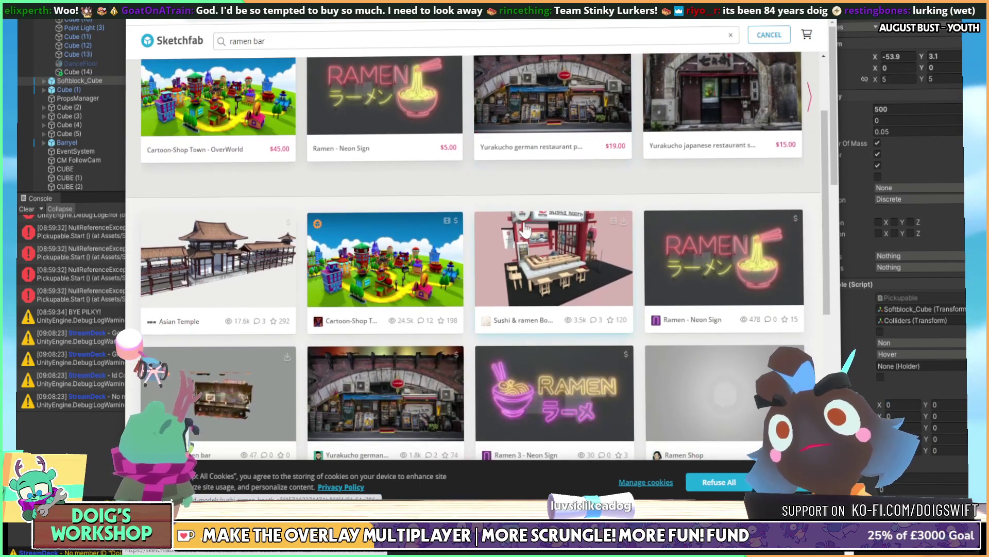
pyautogui.scroll(-3, 524, 230)
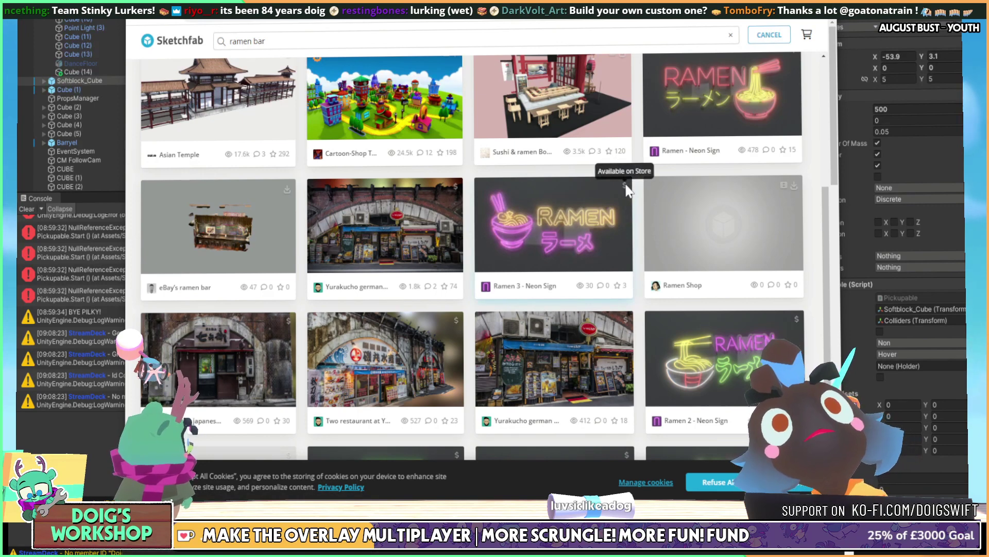
pyautogui.scroll(3, 618, 201)
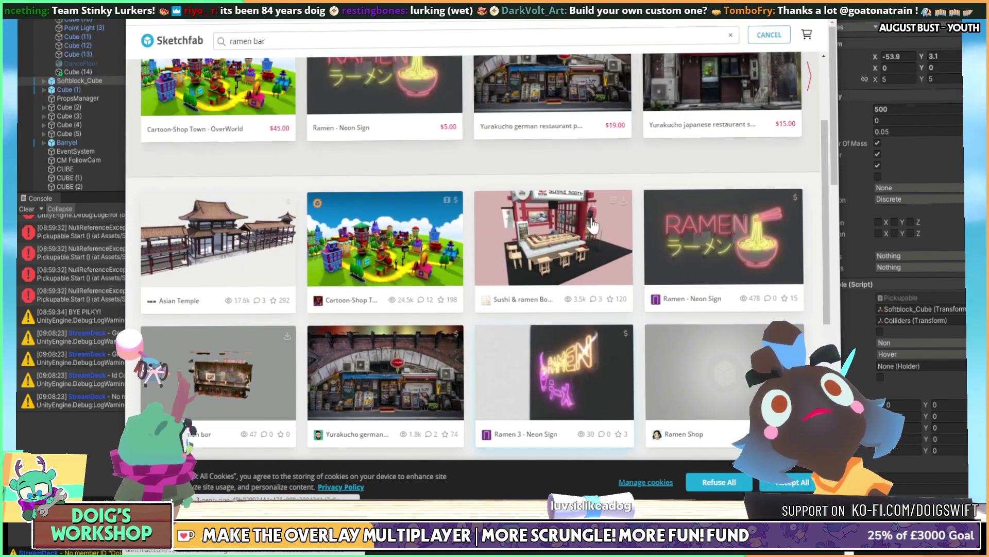
pyautogui.scroll(-1, 593, 224)
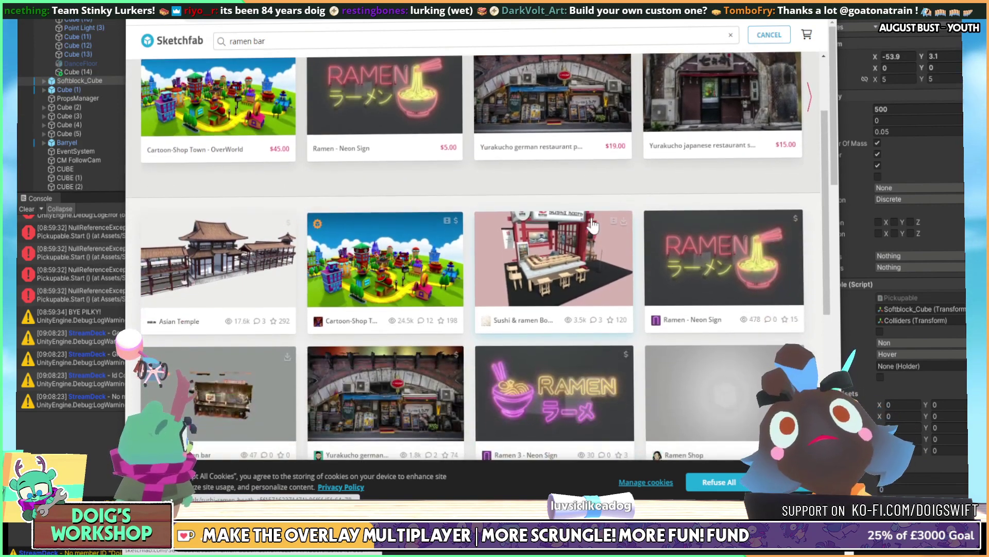
pyautogui.scroll(-5, 593, 224)
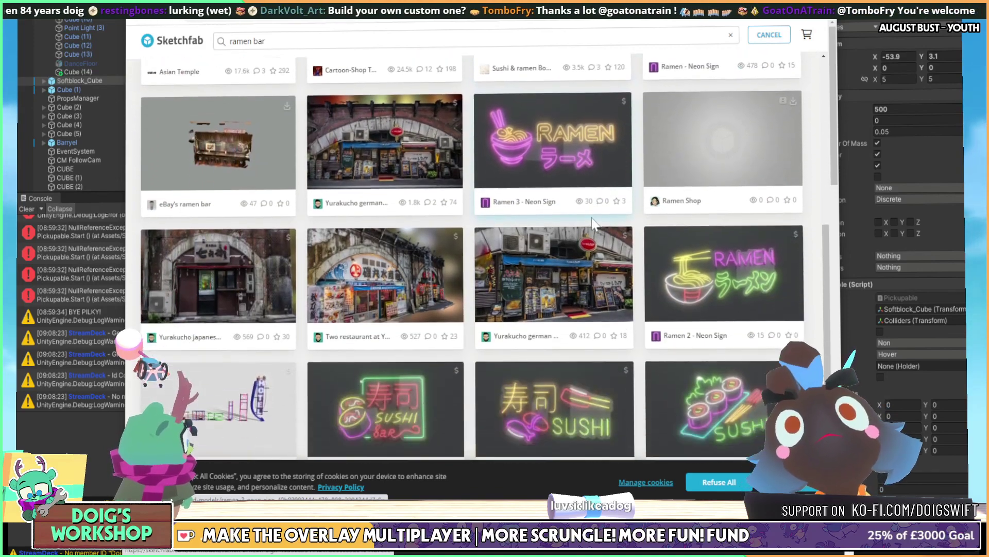
pyautogui.scroll(-2, 591, 220)
pyautogui.scroll(-1, 592, 222)
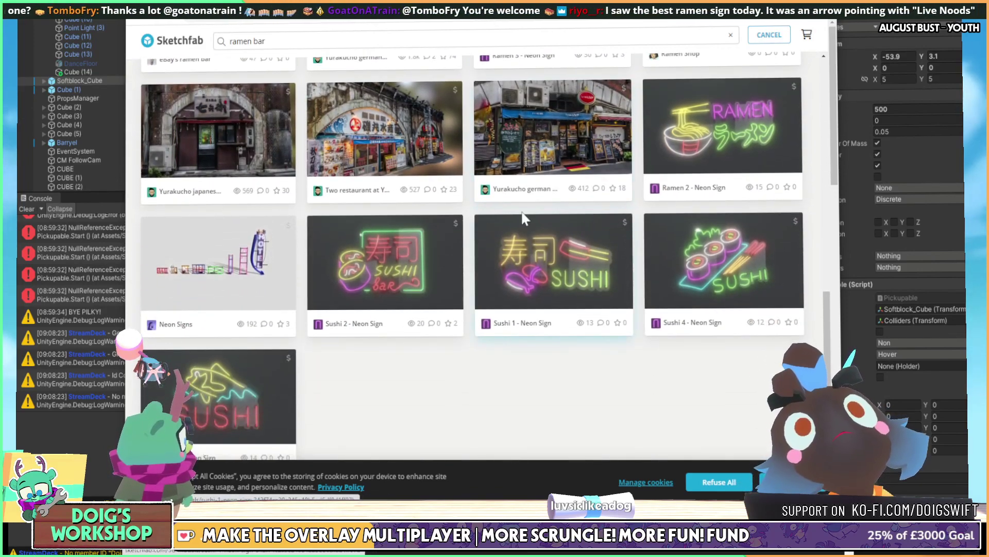
# Open the Yurakucho japanese restaurant scan, inspect its doorway, window and full facade from several angles, and close its page
pyautogui.click(242, 144)
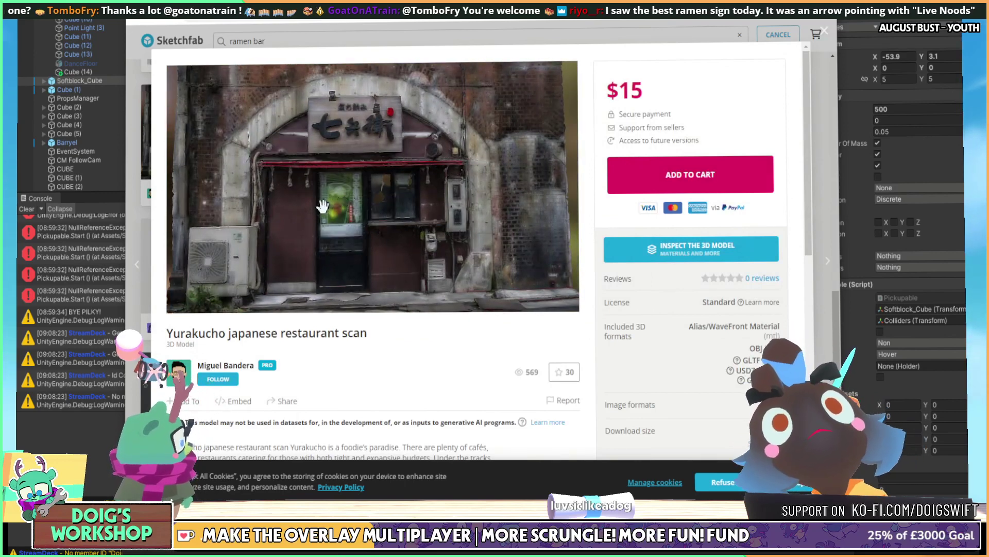
pyautogui.moveTo(367, 209)
pyautogui.mouseDown()
pyautogui.moveTo(345, 232)
pyautogui.moveTo(293, 192)
pyautogui.mouseUp()
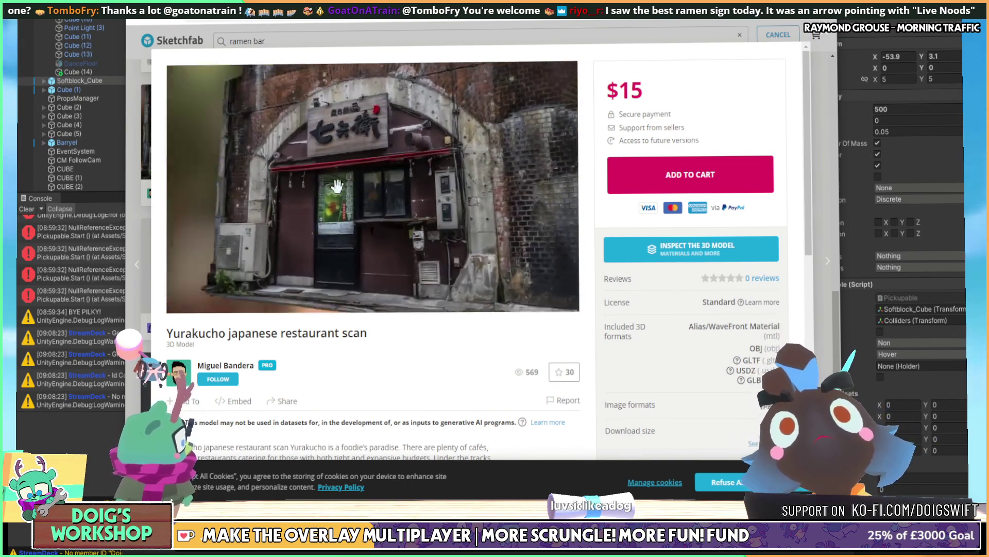
pyautogui.scroll(3, 345, 216)
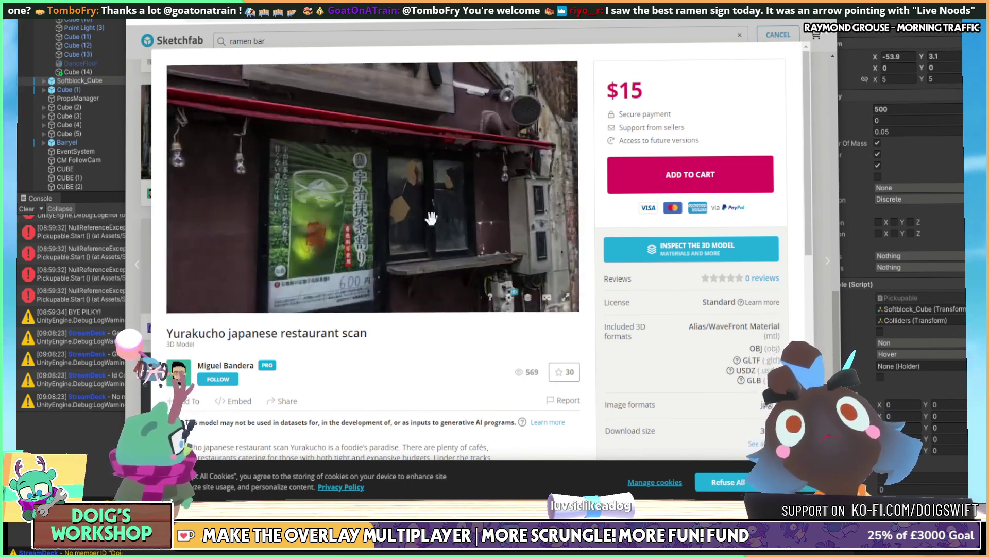
pyautogui.scroll(-4, 435, 222)
pyautogui.moveTo(450, 220); pyautogui.dragTo(426, 203)
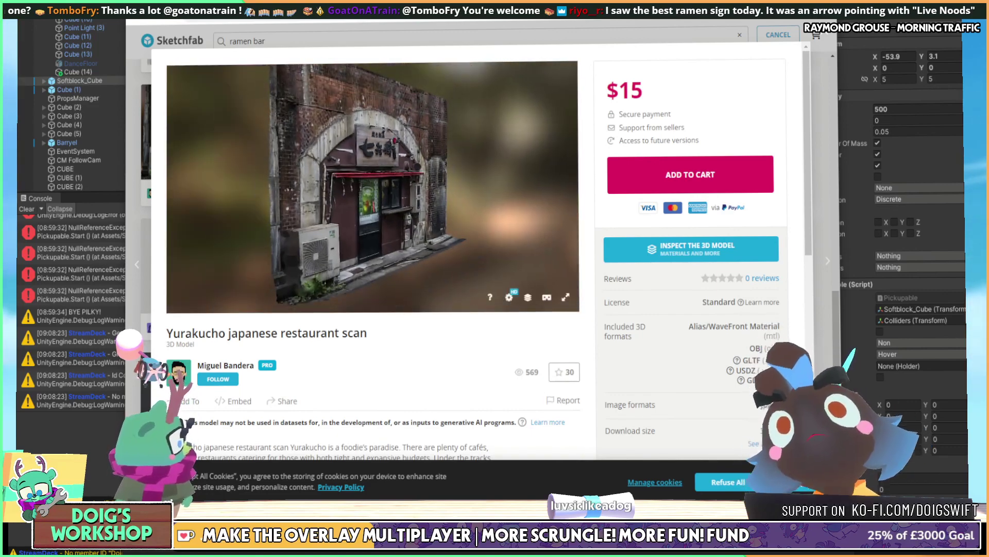
pyautogui.click(134, 311)
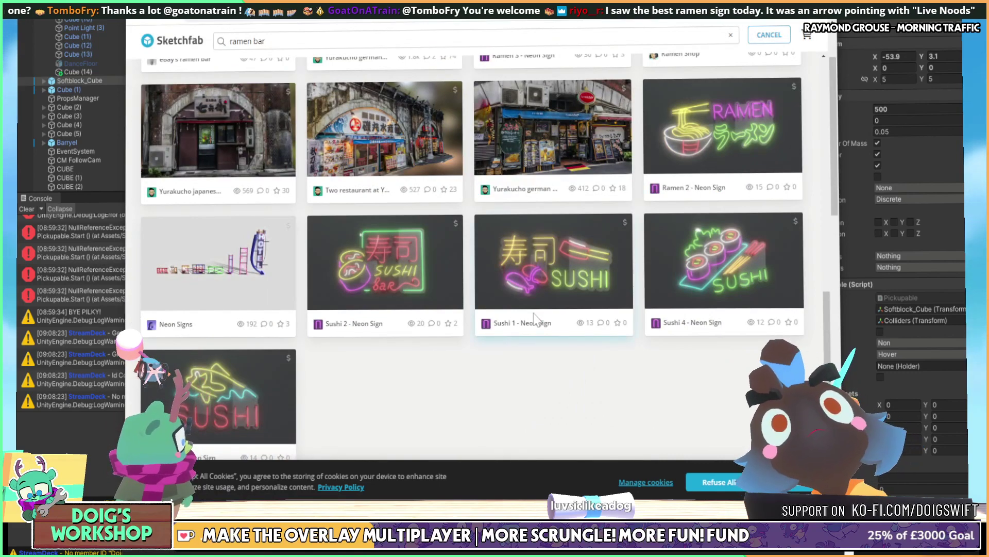
# Open the $20 Neon Signs pack from the ramen bar results to examine its models
pyautogui.click(216, 270)
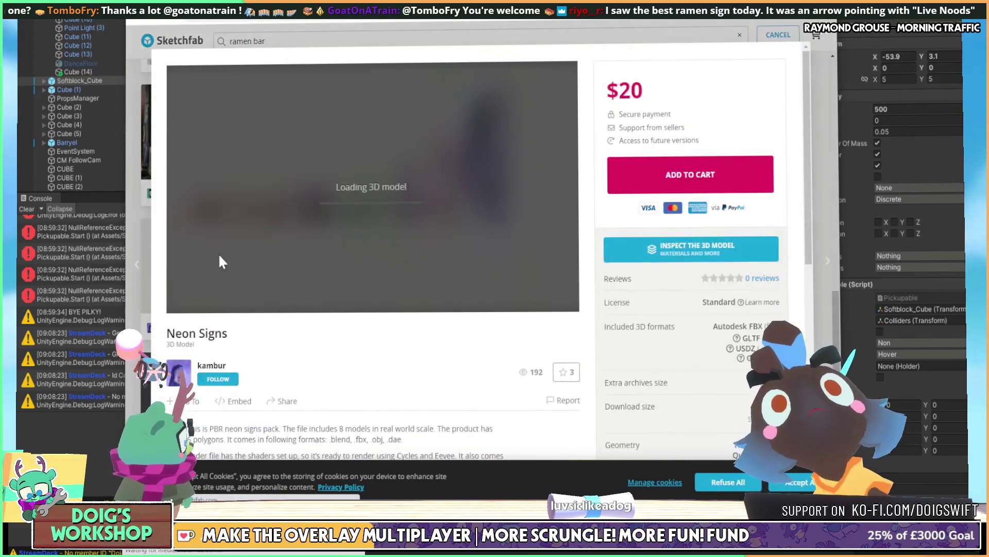
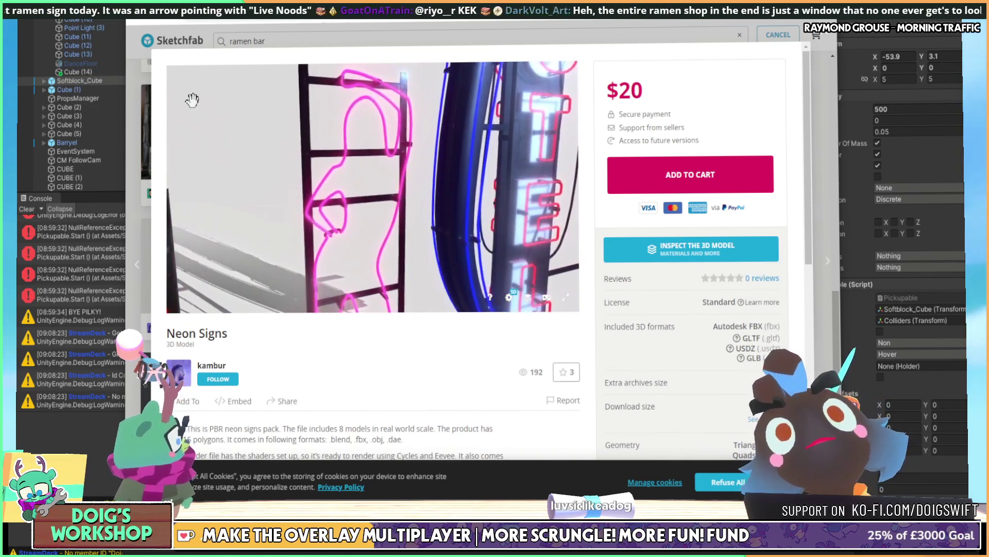
# Close the Neon Signs page, search the models for "neotokyo" and browse the matching cars and buildings
pyautogui.click(137, 185)
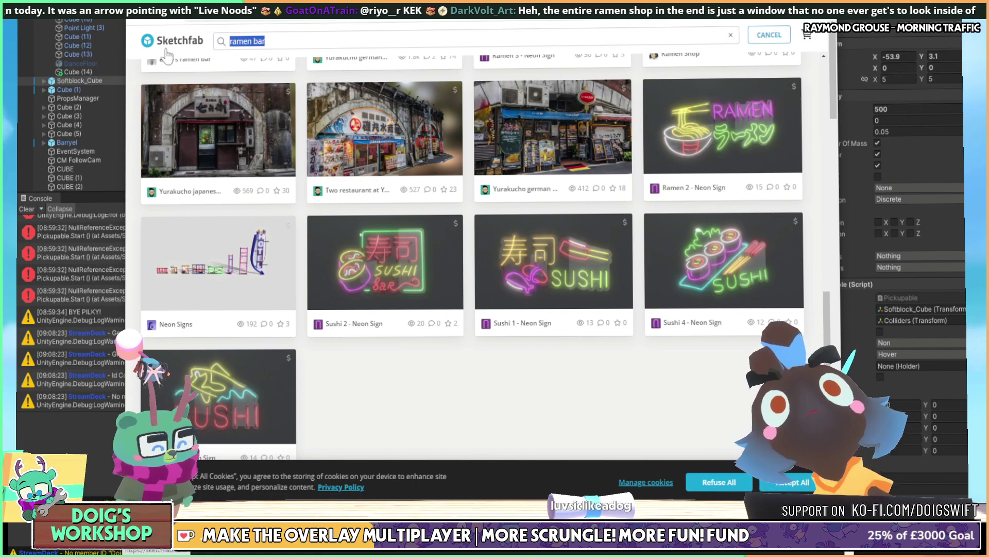
pyautogui.write('okyo')
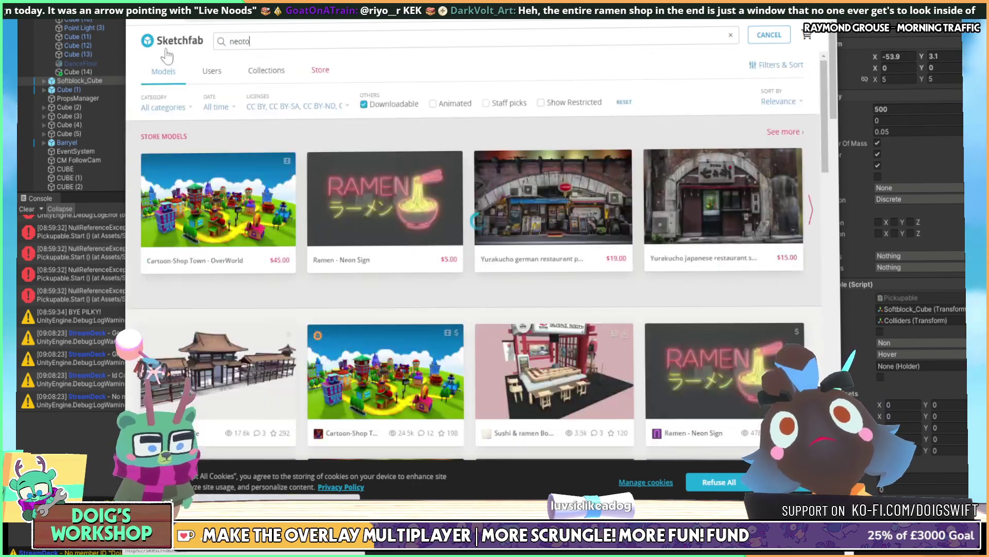
pyautogui.press('Return')
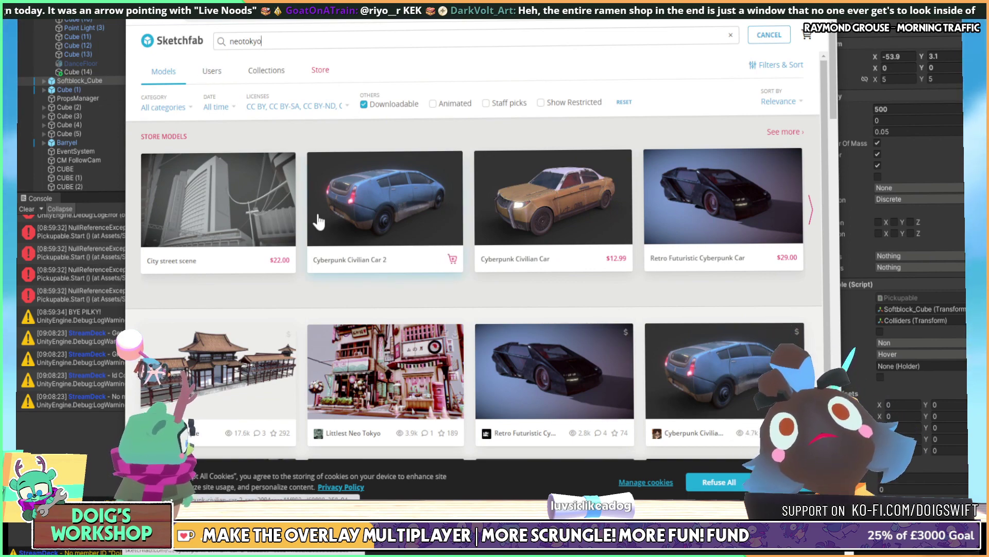
pyautogui.scroll(-2, 318, 220)
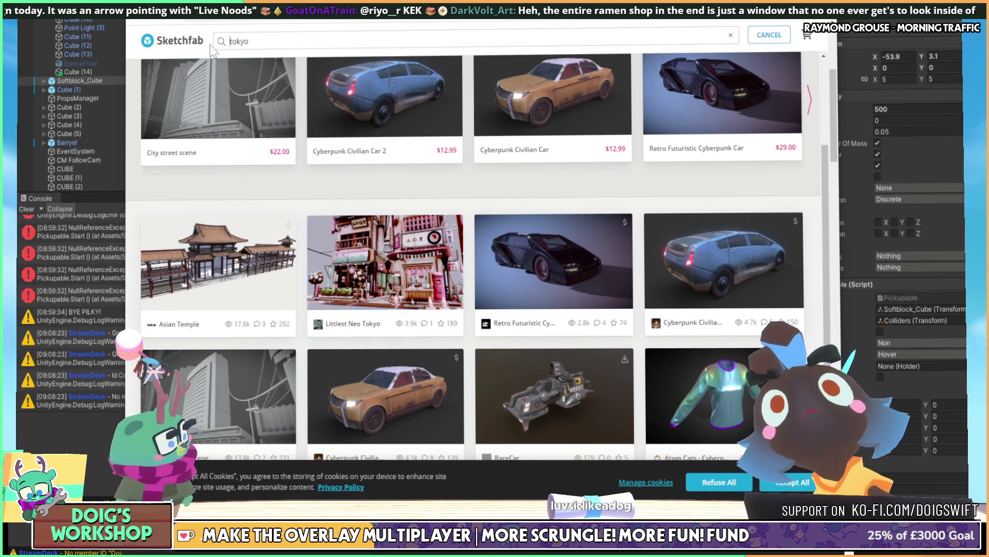
# Search the models for "tokyo", open the $25 Littlest Tokyo model and inspect its storefronts, signs and street details from several angles
pyautogui.press('Return')
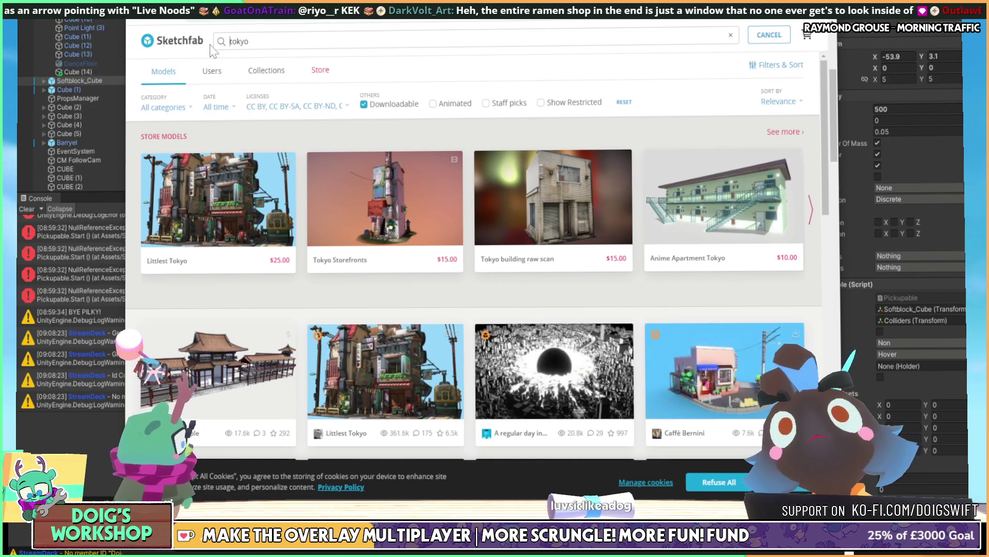
pyautogui.click(229, 213)
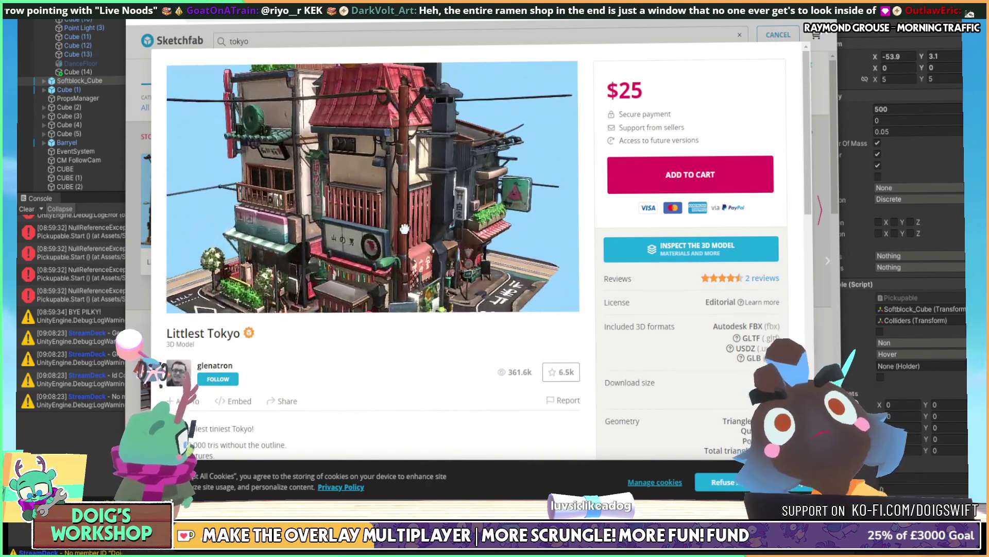
pyautogui.moveTo(247, 284); pyautogui.dragTo(318, 180, button='right')
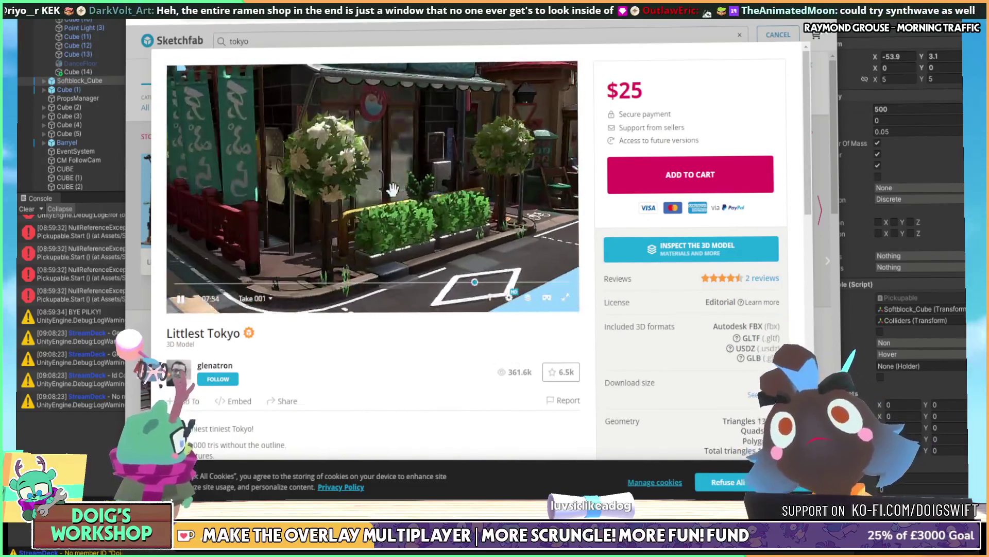
pyautogui.scroll(-4, 393, 190)
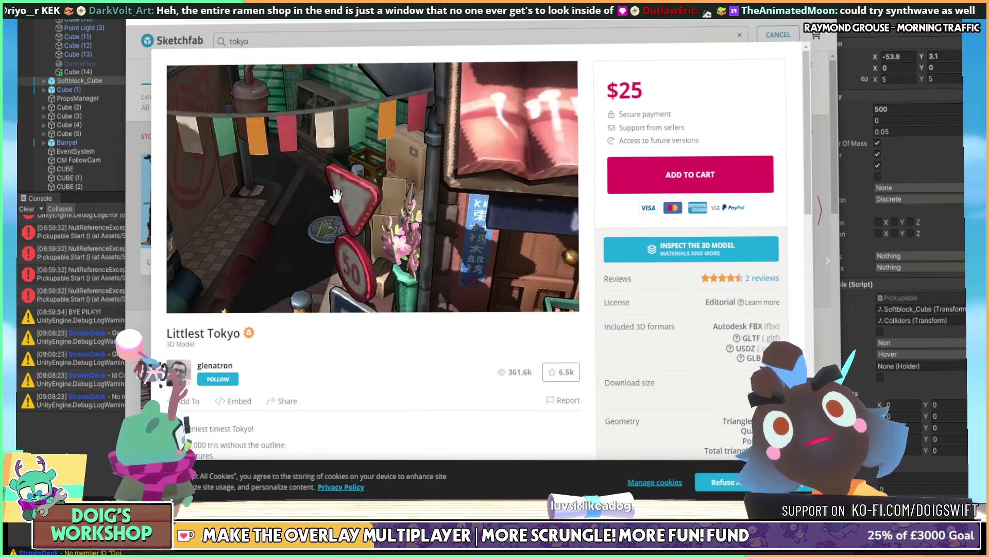
pyautogui.scroll(-3, 336, 195)
pyautogui.moveTo(337, 216); pyautogui.dragTo(306, 171, button='right')
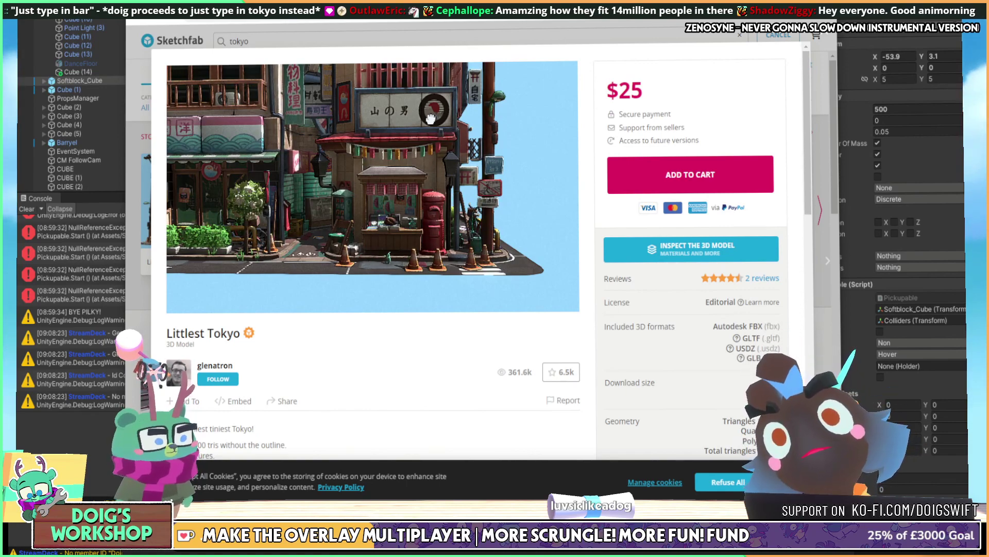
pyautogui.moveTo(321, 166)
pyautogui.mouseDown()
pyautogui.moveTo(378, 187)
pyautogui.moveTo(400, 178)
pyautogui.moveTo(406, 190)
pyautogui.mouseUp()
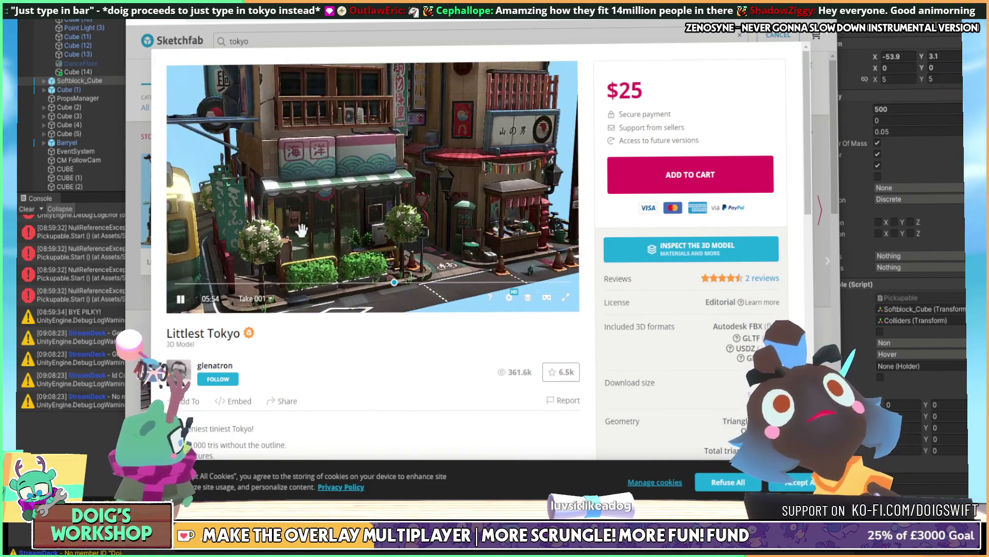
pyautogui.scroll(3, 300, 230)
pyautogui.moveTo(300, 230); pyautogui.dragTo(365, 153, button='right')
pyautogui.moveTo(364, 153); pyautogui.dragTo(365, 150)
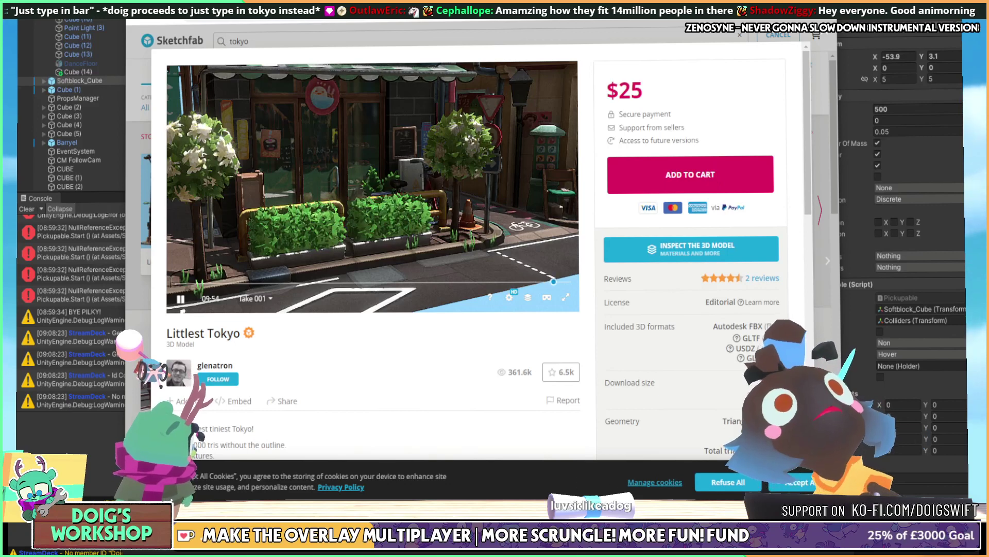
# Switch back to Unity, enlarge the project asset area and search the assets for "kotatsu"
pyautogui.click(533, 472)
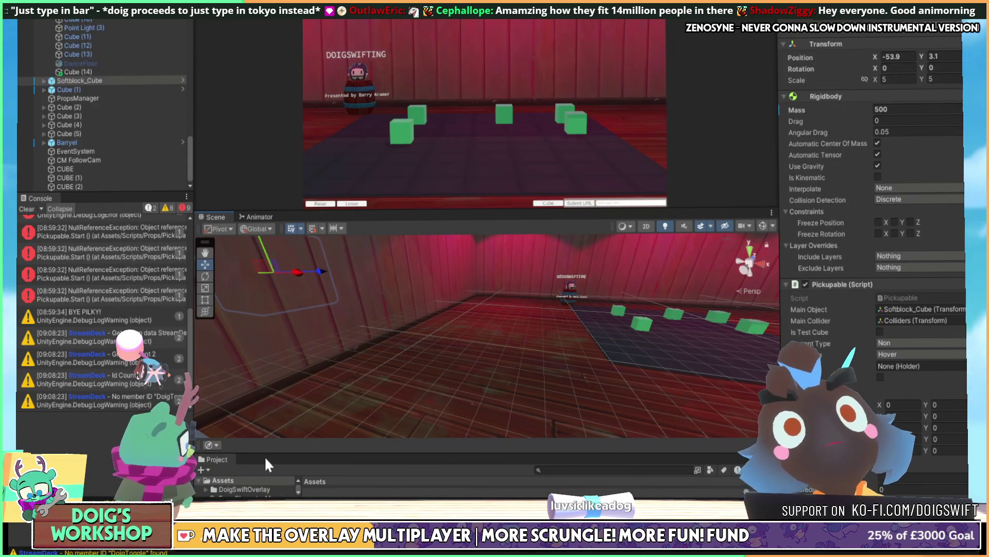
pyautogui.moveTo(265, 454); pyautogui.dragTo(309, 361)
pyautogui.click(588, 377)
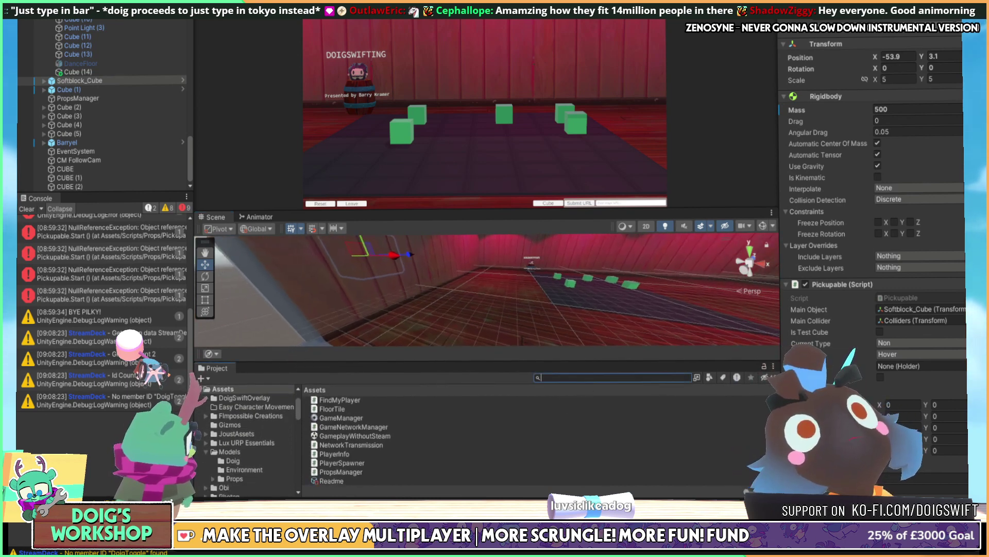
pyautogui.write('kotatsy')
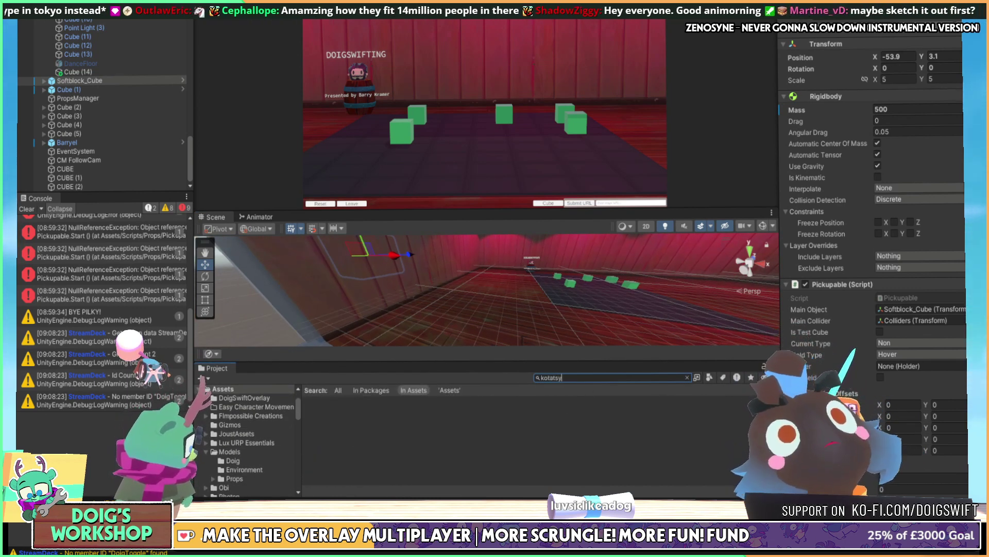
pyautogui.press('BackSpace')
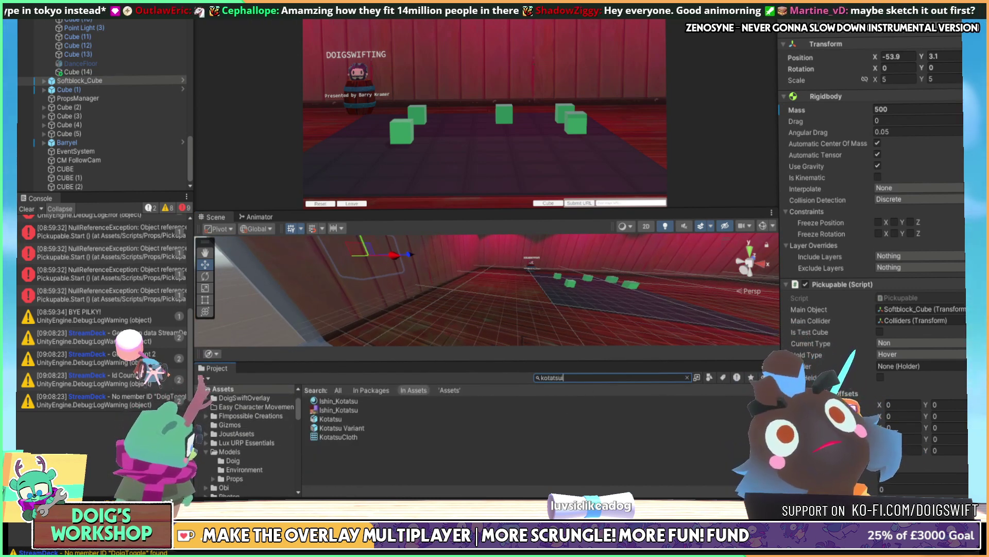
pyautogui.write('u')
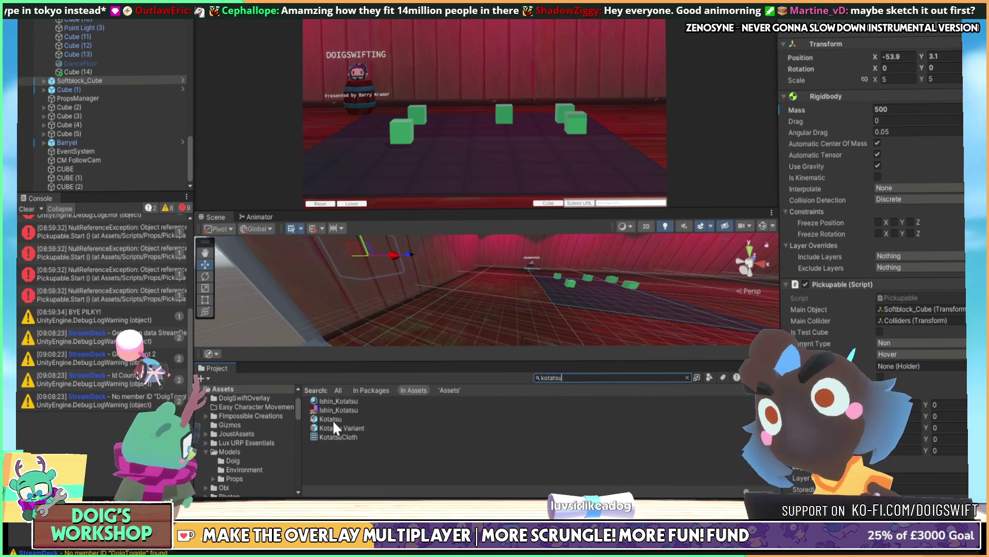
# Place the Kotatsu prefab on the wooden floor beside the dance floor and view it up close
pyautogui.moveTo(333, 419); pyautogui.dragTo(493, 313)
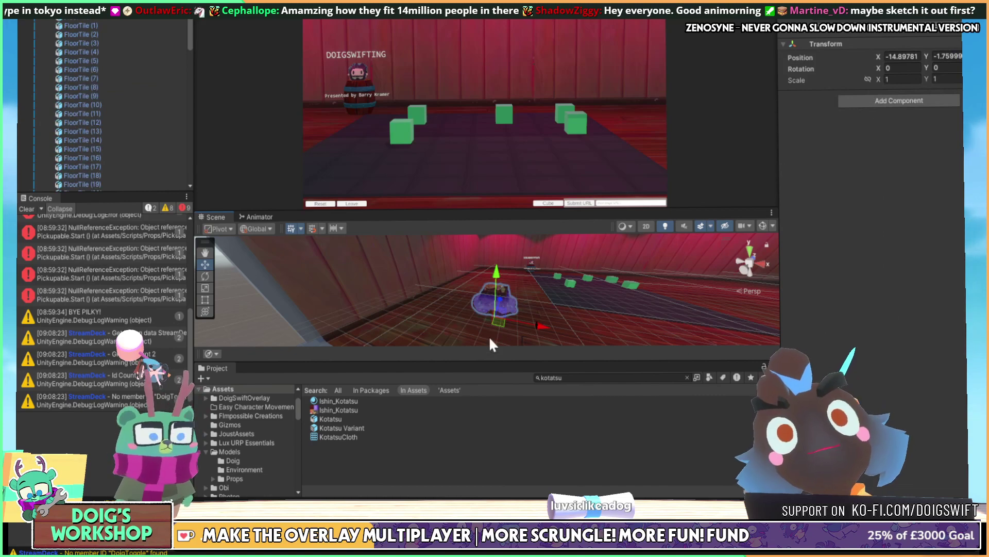
pyautogui.scroll(3, 514, 308)
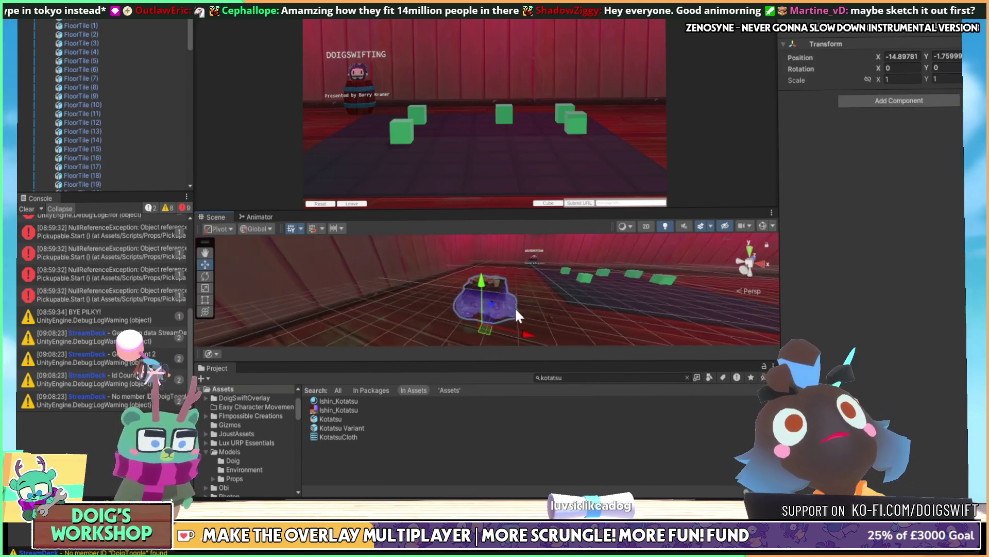
pyautogui.keyDown('alt'); pyautogui.moveTo(542, 302); pyautogui.dragTo(552, 320); pyautogui.keyUp('alt')
pyautogui.scroll(3, 441, 292)
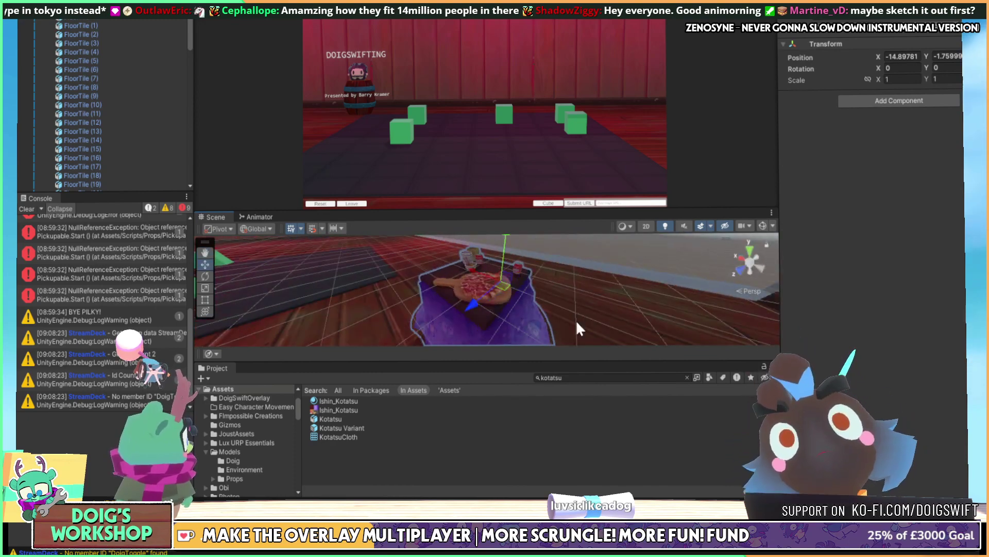
# Rotate the kotatsu about its vertical axis to about -165° and enlarge the Scene view
pyautogui.press('e')
pyautogui.moveTo(481, 312); pyautogui.dragTo(839, 257)
pyautogui.keyDown('alt'); pyautogui.moveTo(621, 296); pyautogui.dragTo(512, 303); pyautogui.keyUp('alt')
pyautogui.moveTo(428, 210); pyautogui.dragTo(438, 42)
pyautogui.scroll(-3, 469, 180)
pyautogui.keyDown('alt'); pyautogui.moveTo(476, 222); pyautogui.dragTo(588, 216); pyautogui.keyUp('alt')
# Adjust the kotatsu's height on the wooden floor to a Y position of -1.63
pyautogui.press('w')
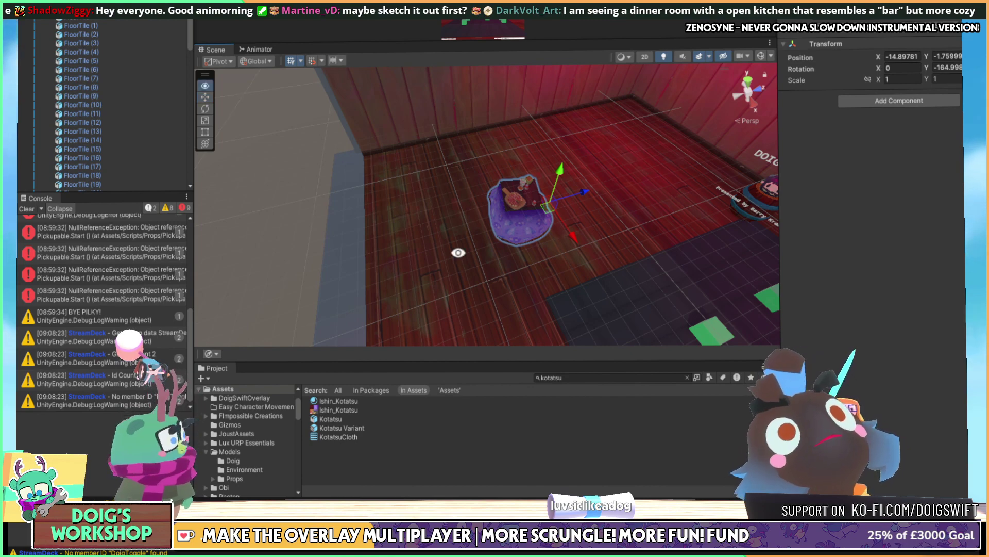
pyautogui.keyDown('alt'); pyautogui.moveTo(457, 252); pyautogui.dragTo(638, 166); pyautogui.keyUp('alt')
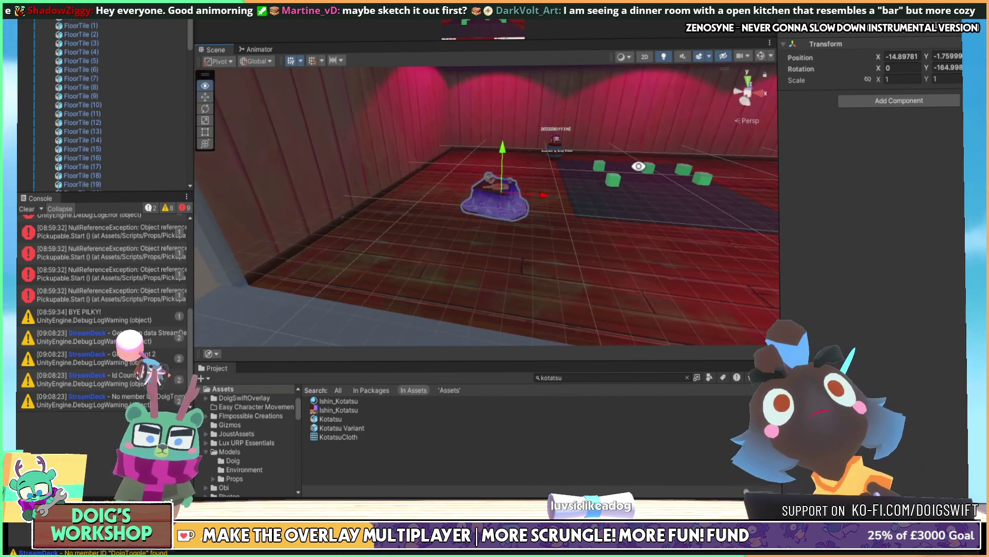
pyautogui.scroll(2, 590, 180)
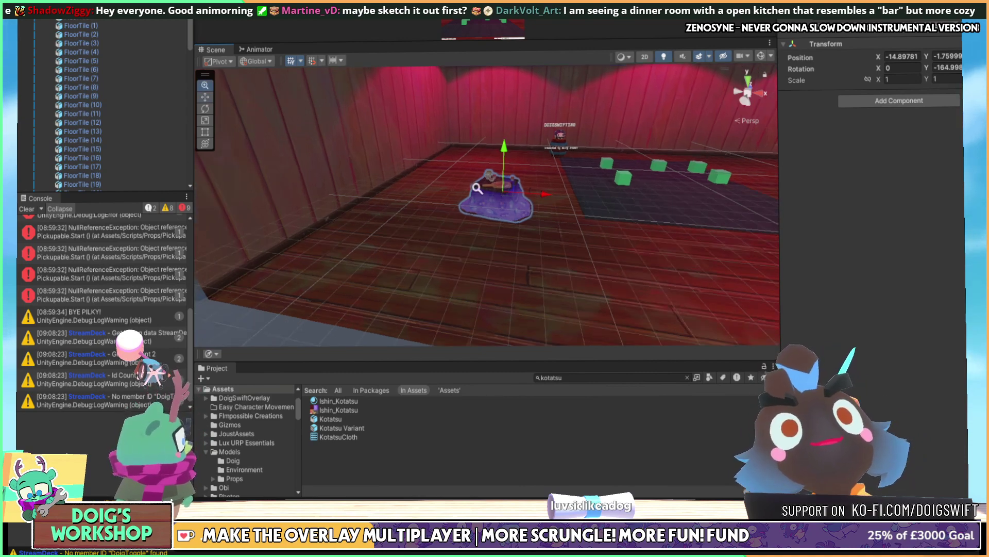
pyautogui.scroll(5, 590, 180)
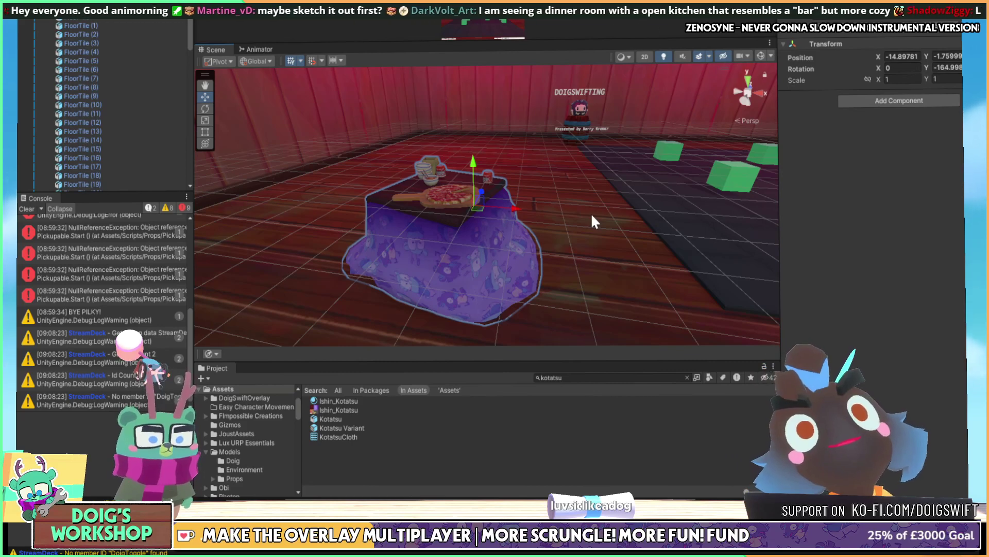
pyautogui.moveTo(474, 220); pyautogui.dragTo(476, 204, button='middle')
pyautogui.keyDown('alt'); pyautogui.moveTo(476, 204); pyautogui.dragTo(478, 243); pyautogui.keyUp('alt')
pyautogui.scroll(-10, 479, 251)
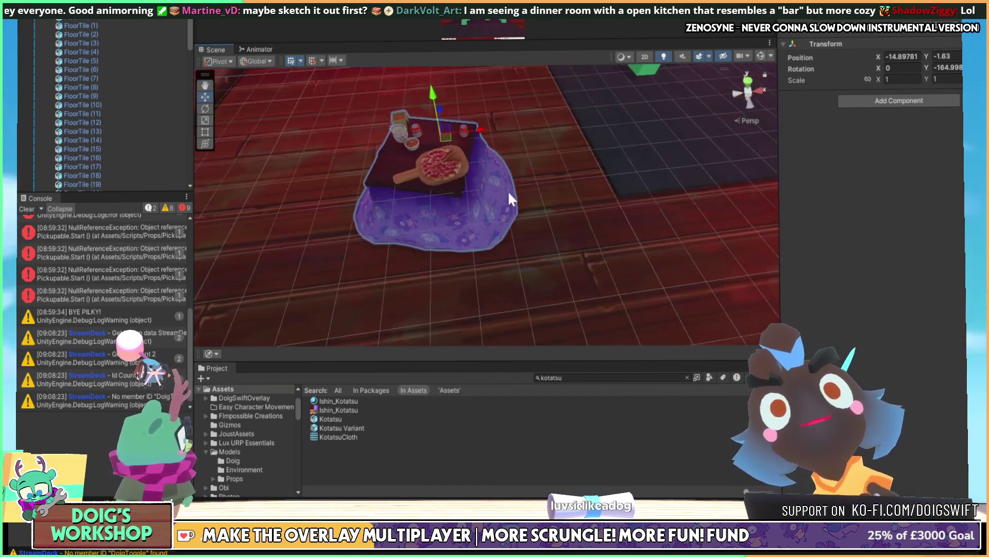
# Check the kotatsu's placement in the room and turn it about its vertical axis to about -169°
pyautogui.moveTo(490, 196); pyautogui.dragTo(468, 218, button='middle')
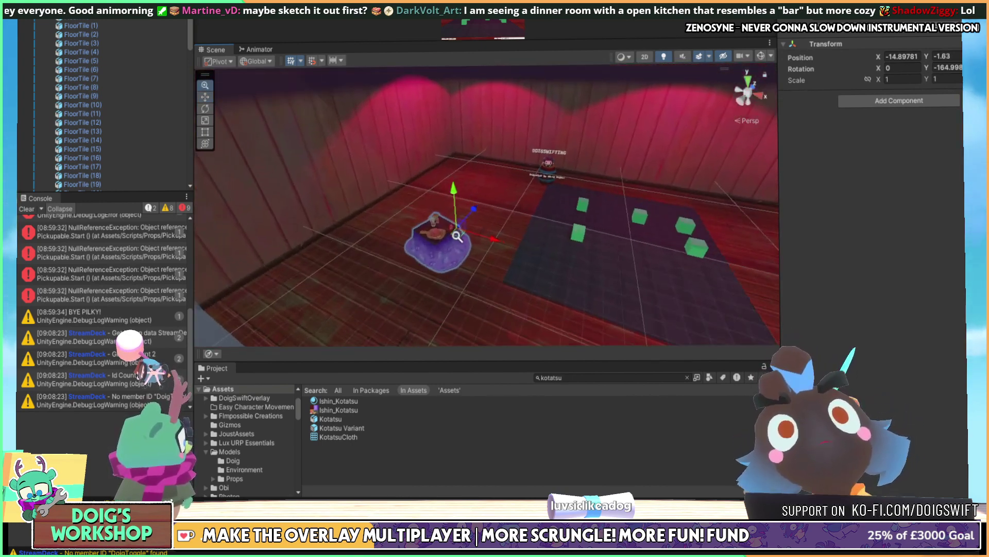
pyautogui.keyDown('alt'); pyautogui.moveTo(468, 218); pyautogui.dragTo(680, 217, button='right'); pyautogui.keyUp('alt')
pyautogui.moveTo(412, 219); pyautogui.dragTo(434, 199, button='middle')
pyautogui.keyDown('alt'); pyautogui.moveTo(397, 227); pyautogui.dragTo(469, 180); pyautogui.keyUp('alt')
pyautogui.moveTo(422, 218); pyautogui.dragTo(453, 192, button='middle')
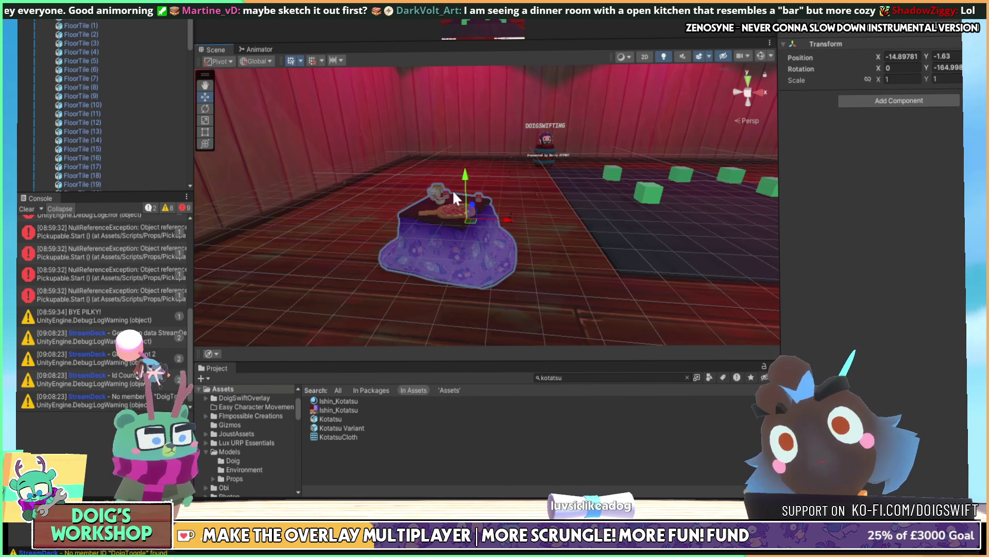
pyautogui.press('e')
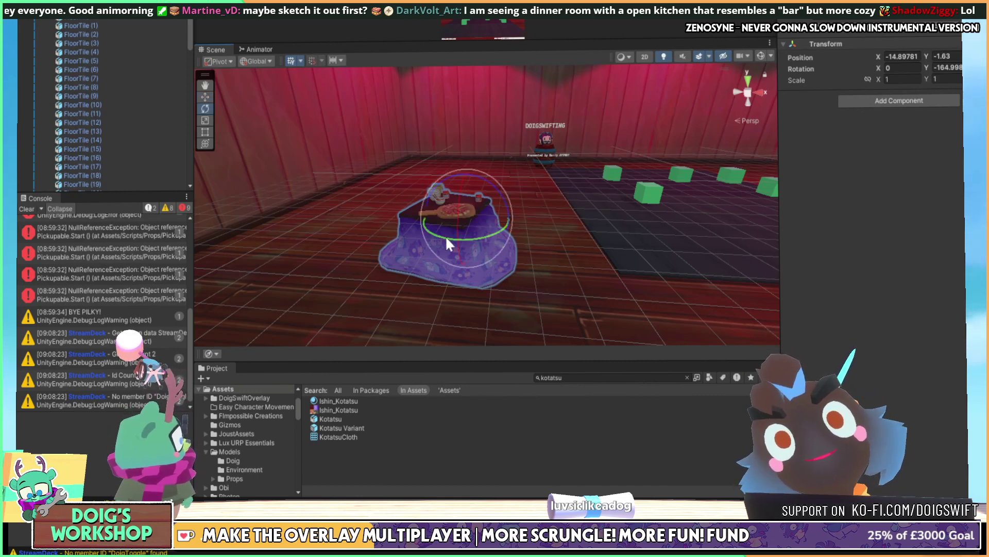
pyautogui.moveTo(441, 236); pyautogui.dragTo(447, 240)
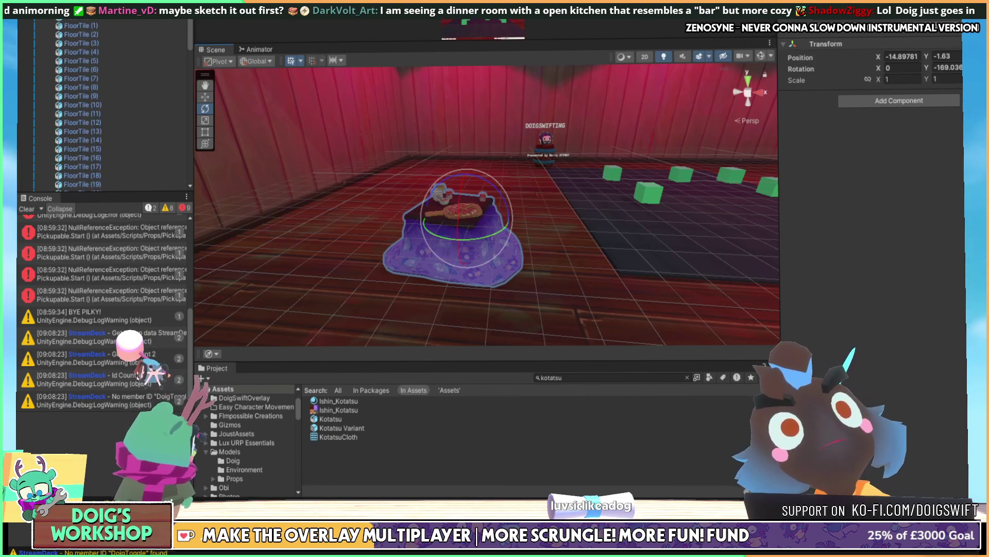
# Switch to Photoshop and create a blank 297 × 420 mm print document at 300 pixels/inch with a white background
pyautogui.hotkey('alt', 'Tab')
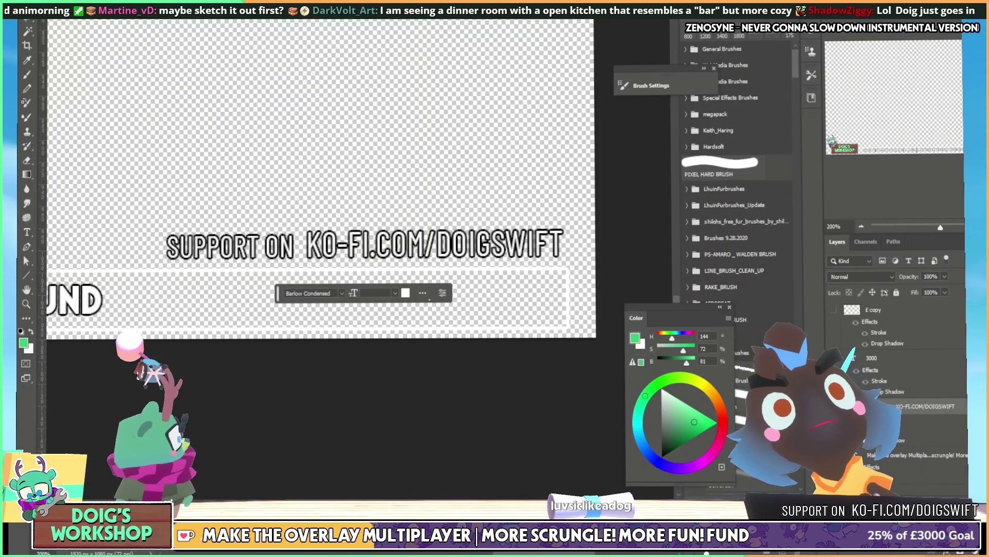
pyautogui.hotkey('alt', 'f')
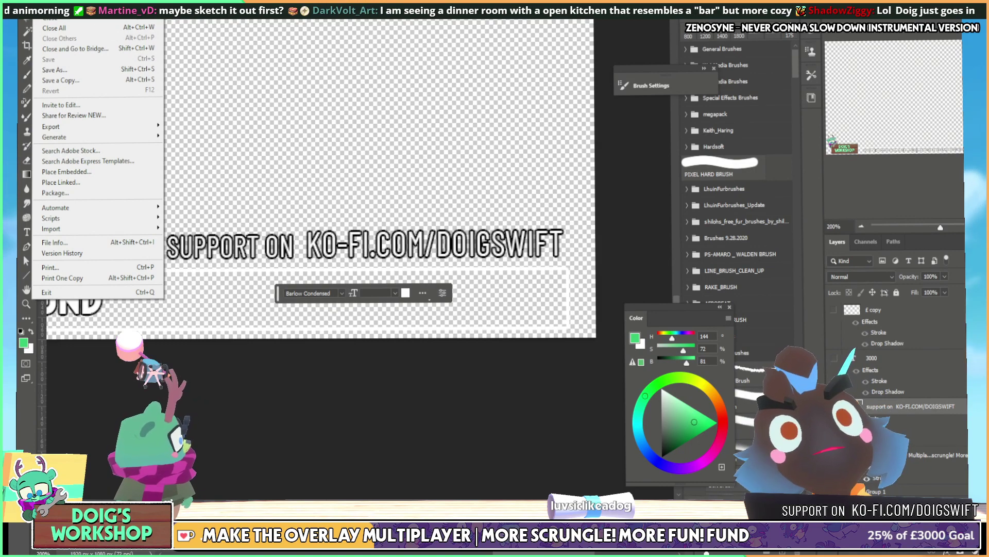
pyautogui.hotkey('ctrl', 'n')
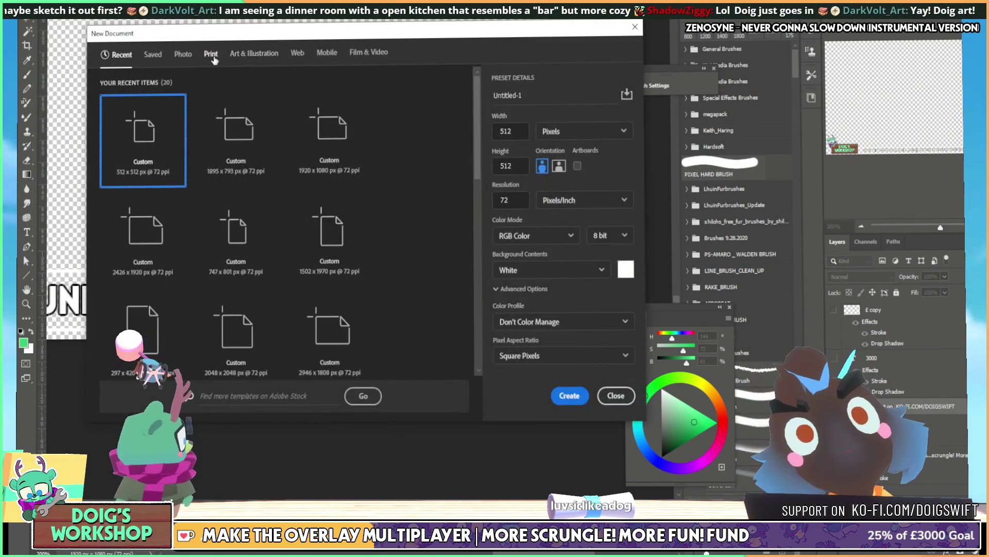
pyautogui.click(212, 57)
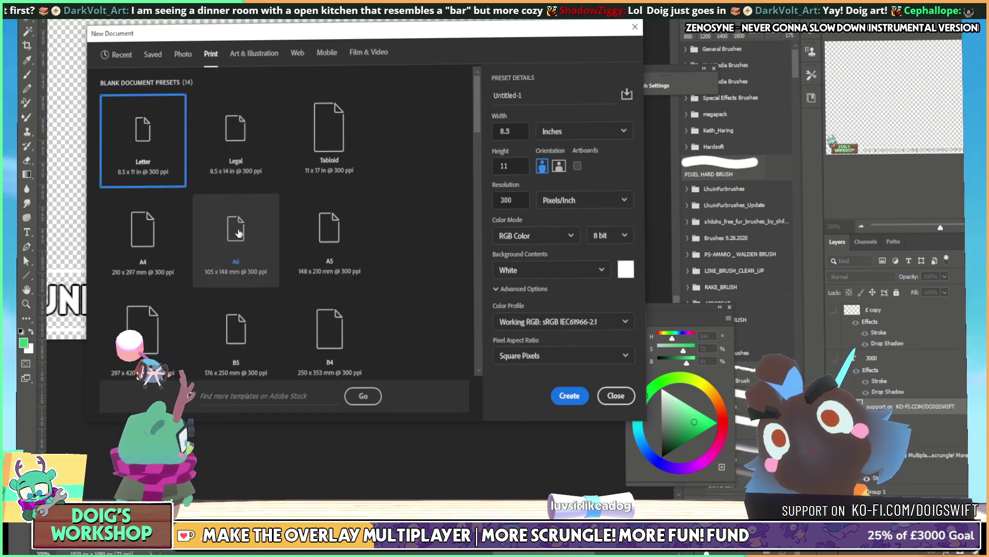
pyautogui.click(145, 330)
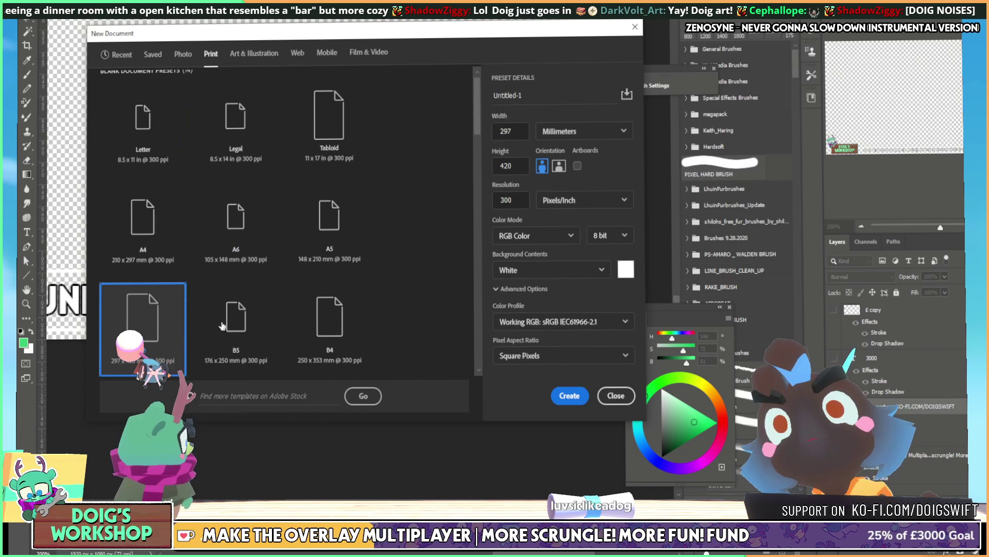
pyautogui.click(568, 395)
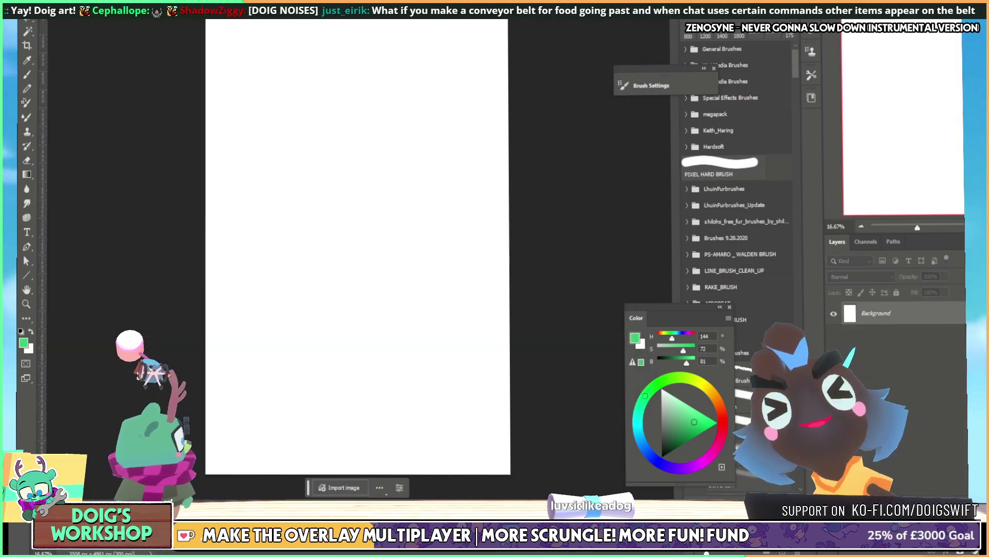
# Rotate the blank canvas 90° clockwise to landscape and add a new empty layer above the Background
pyautogui.hotkey('alt', 'i')
pyautogui.moveTo(103, 36)
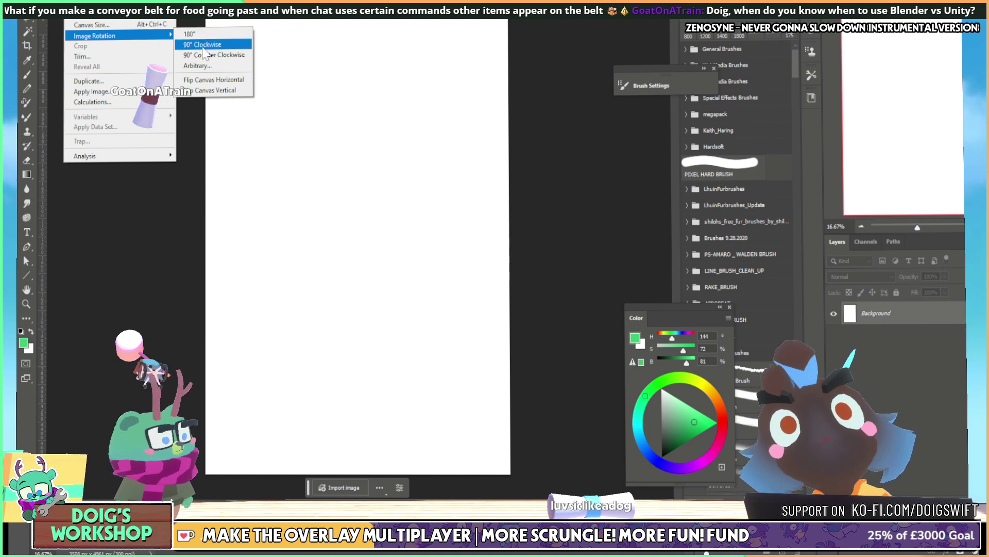
pyautogui.click(200, 45)
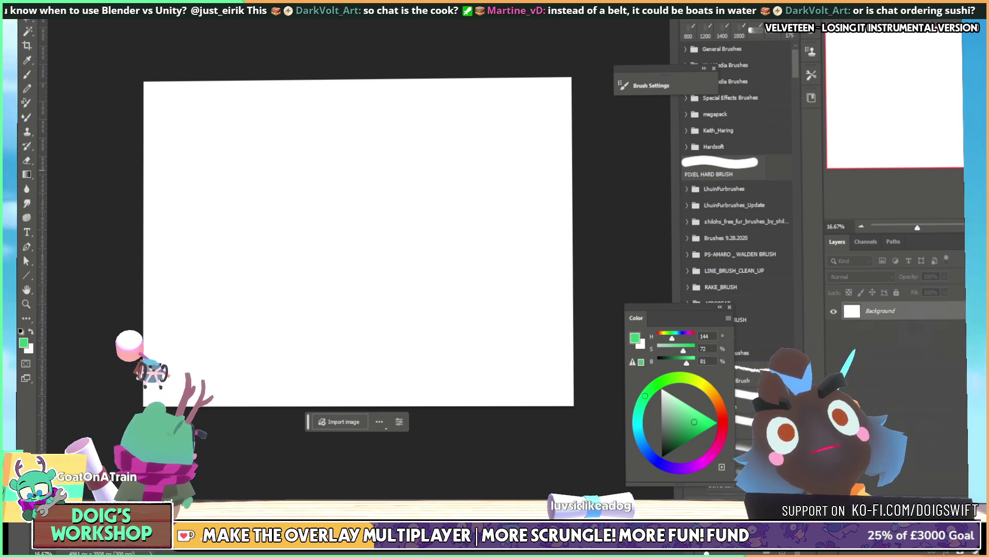
pyautogui.hotkey('ctrl', 'shift', 'alt', 'n')
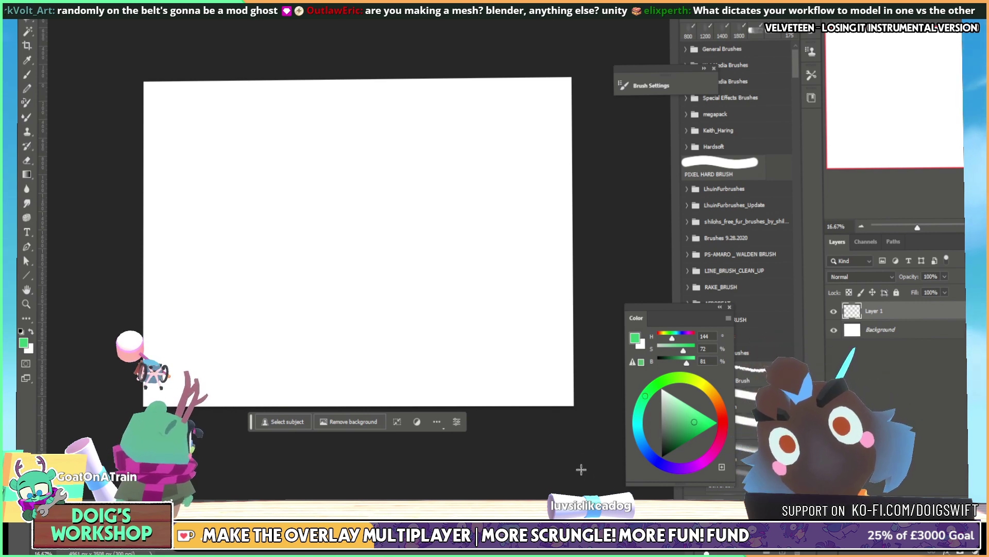
# Switch to Unity and examine the space around the kotatsu, the dark floor area and the room's walls from several angles
pyautogui.hotkey('alt', 'Tab')
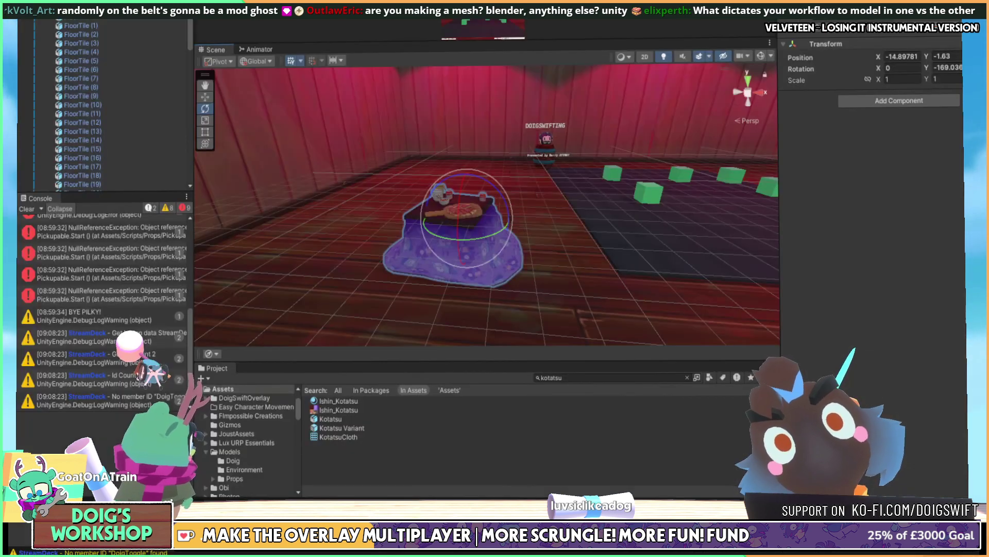
pyautogui.scroll(-5, 494, 209)
pyautogui.moveTo(453, 211); pyautogui.dragTo(439, 318, button='middle')
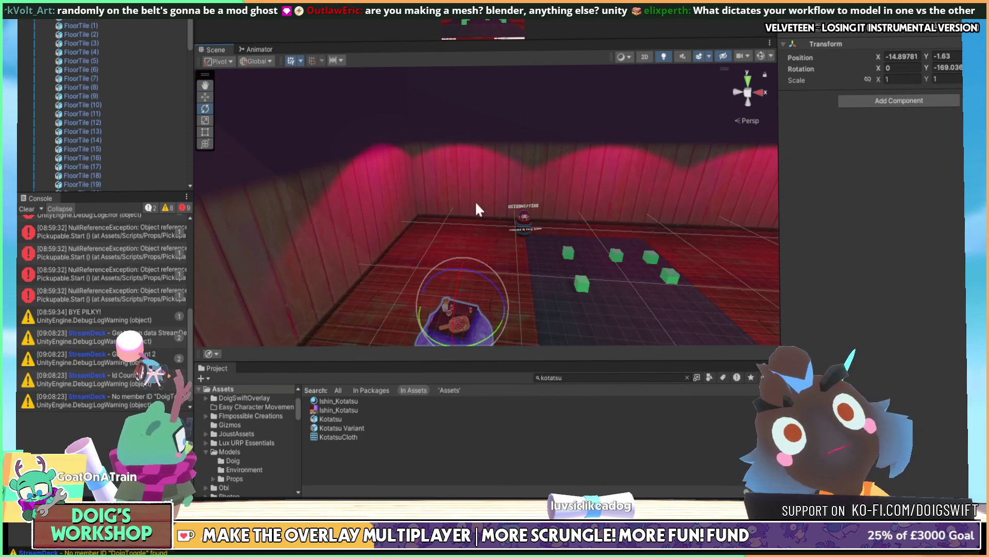
pyautogui.moveTo(476, 205); pyautogui.dragTo(377, 209, button='middle')
pyautogui.moveTo(537, 278); pyautogui.dragTo(412, 260, button='middle')
pyautogui.moveTo(413, 260); pyautogui.dragTo(453, 257, button='right')
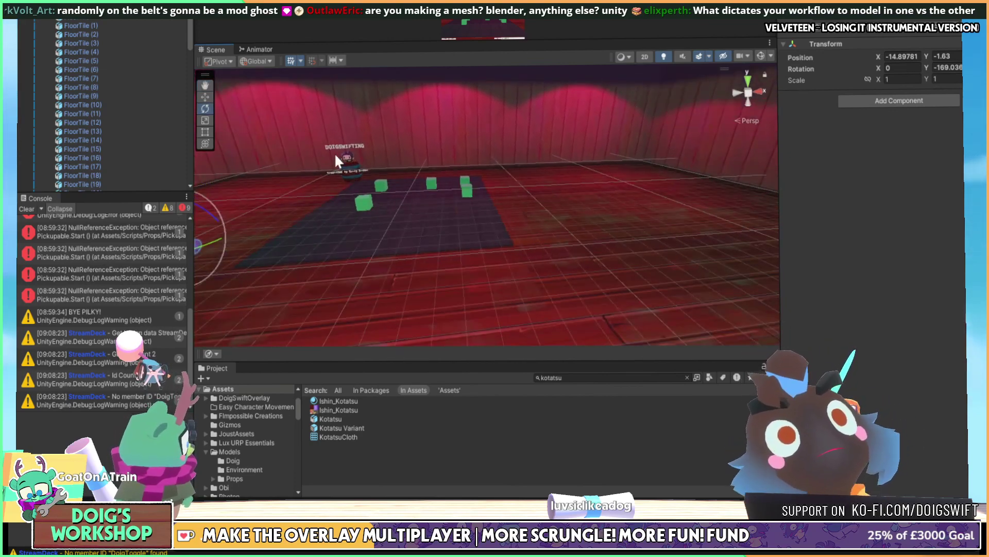
pyautogui.moveTo(341, 186); pyautogui.dragTo(387, 166, button='middle')
pyautogui.moveTo(318, 240); pyautogui.dragTo(404, 221, button='middle')
pyautogui.moveTo(585, 250); pyautogui.dragTo(570, 253, button='middle')
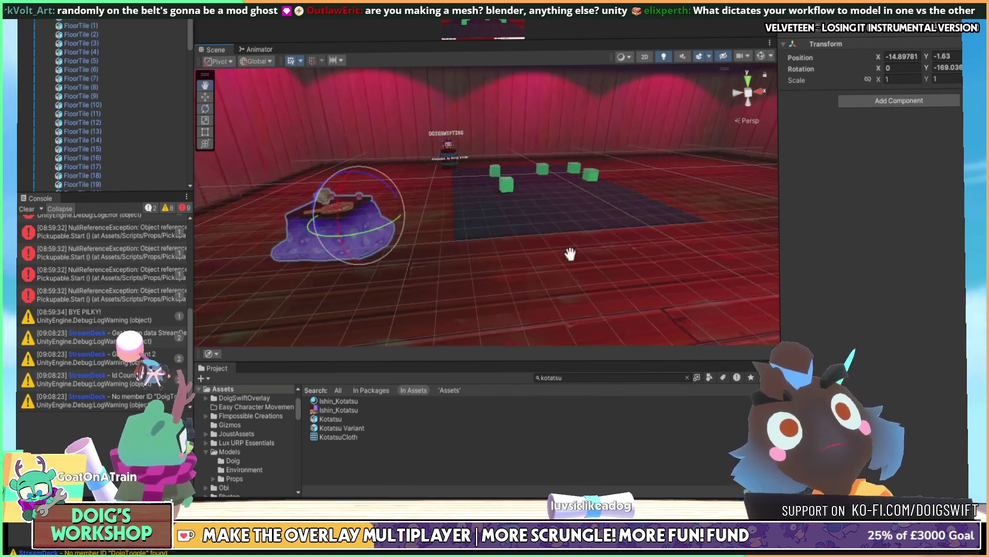
pyautogui.moveTo(570, 253); pyautogui.dragTo(551, 209, button='right')
pyautogui.moveTo(563, 174); pyautogui.dragTo(576, 264, button='middle')
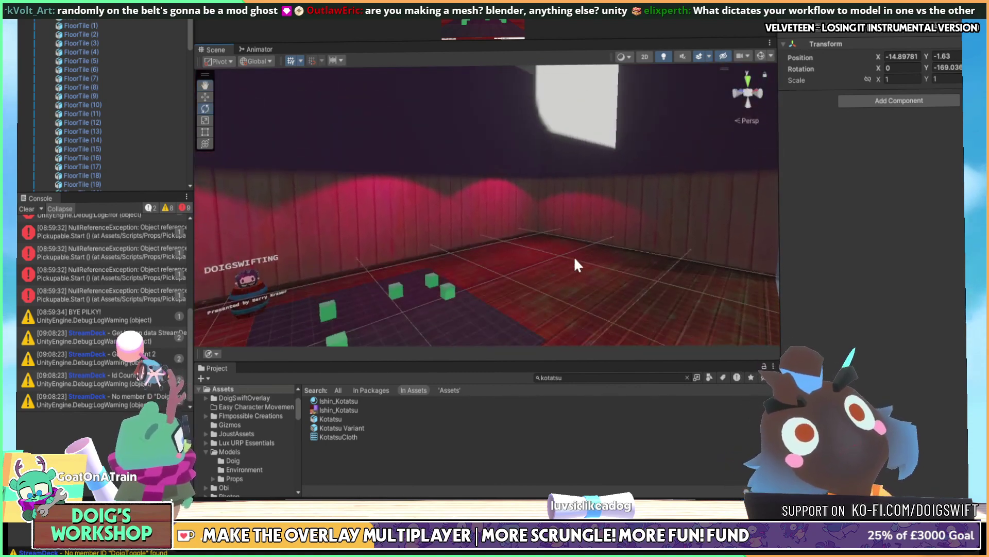
pyautogui.moveTo(577, 265); pyautogui.dragTo(406, 261, button='right')
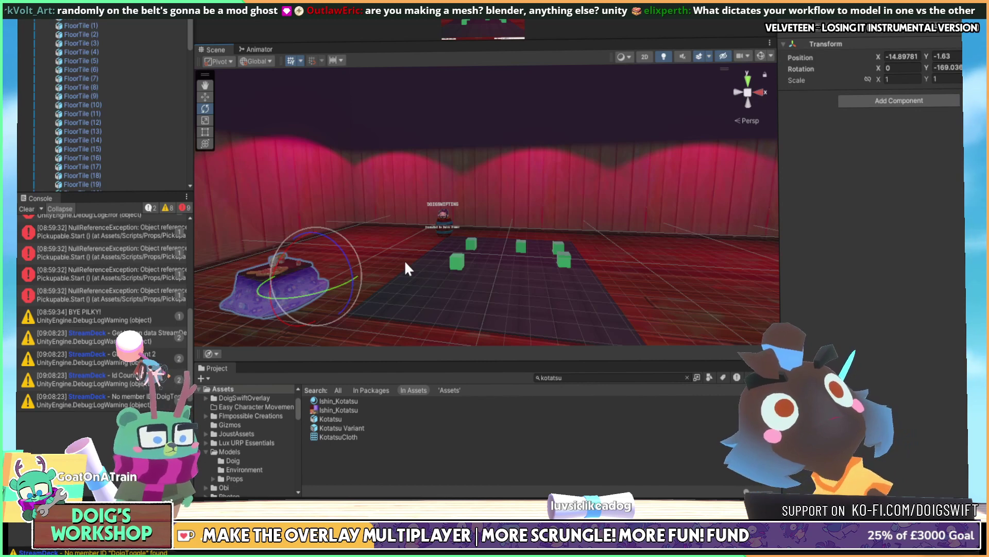
pyautogui.click(90, 12)
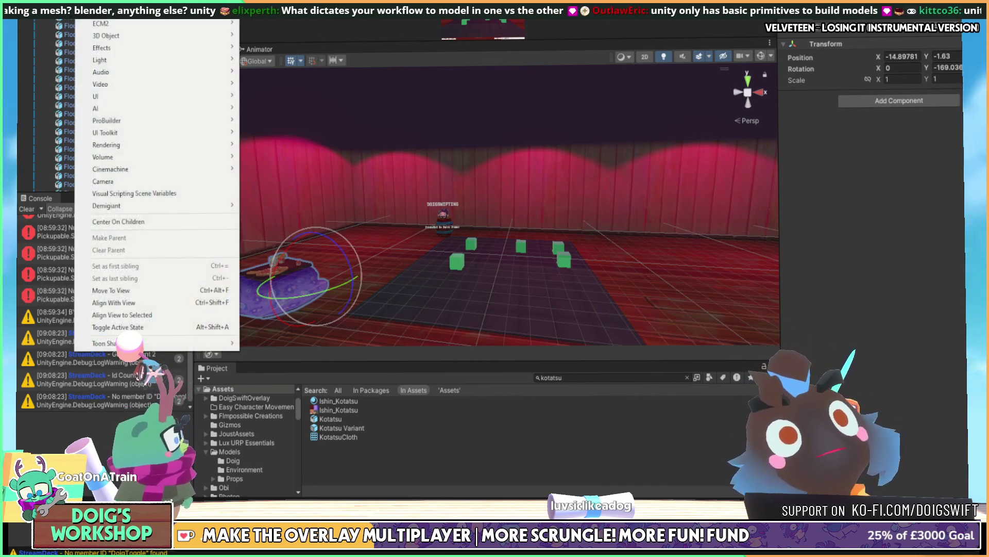
pyautogui.moveTo(186, 36)
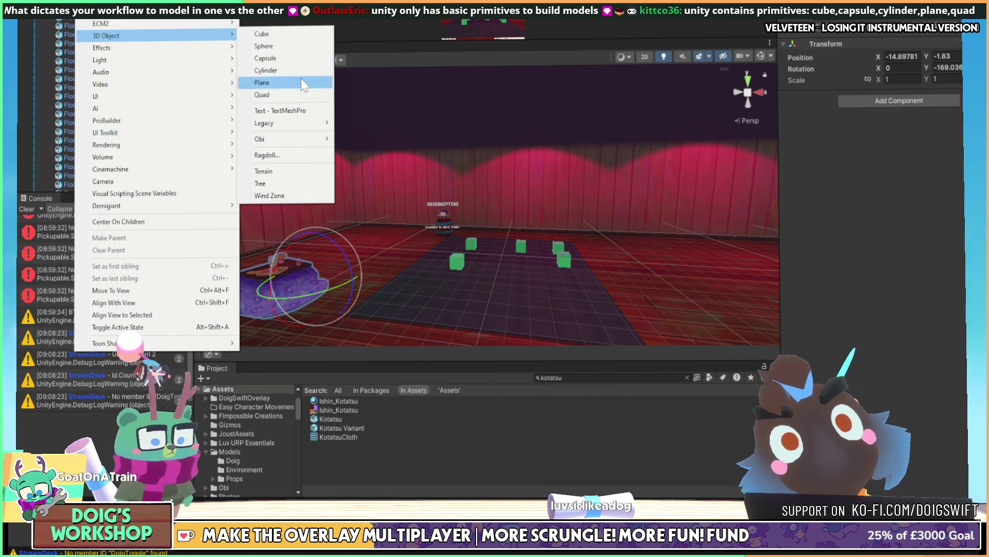
pyautogui.click(610, 256)
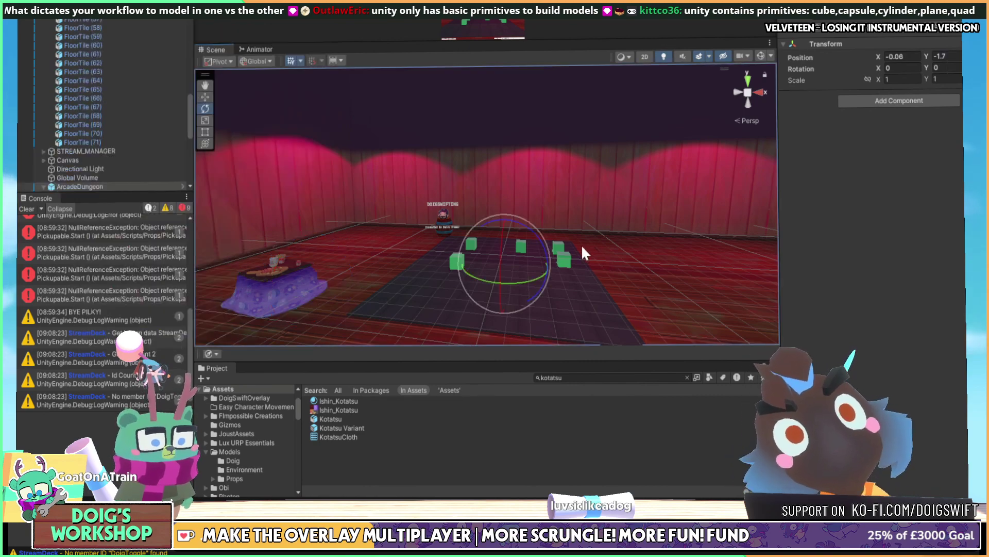
pyautogui.keyDown('alt'); pyautogui.moveTo(582, 245); pyautogui.dragTo(502, 250, button='right'); pyautogui.keyUp('alt')
pyautogui.keyDown('alt'); pyautogui.moveTo(539, 241); pyautogui.dragTo(437, 246); pyautogui.keyUp('alt')
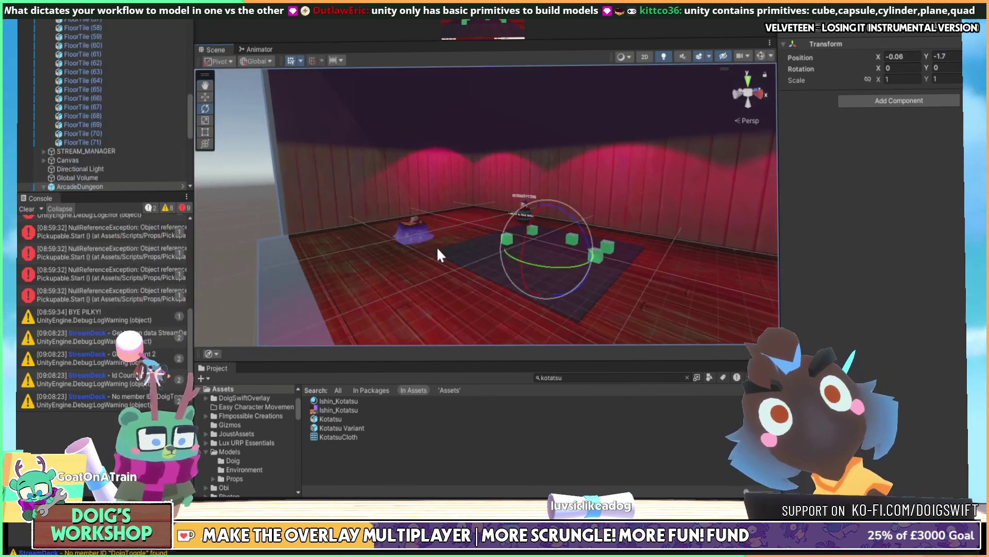
pyautogui.click(227, 215)
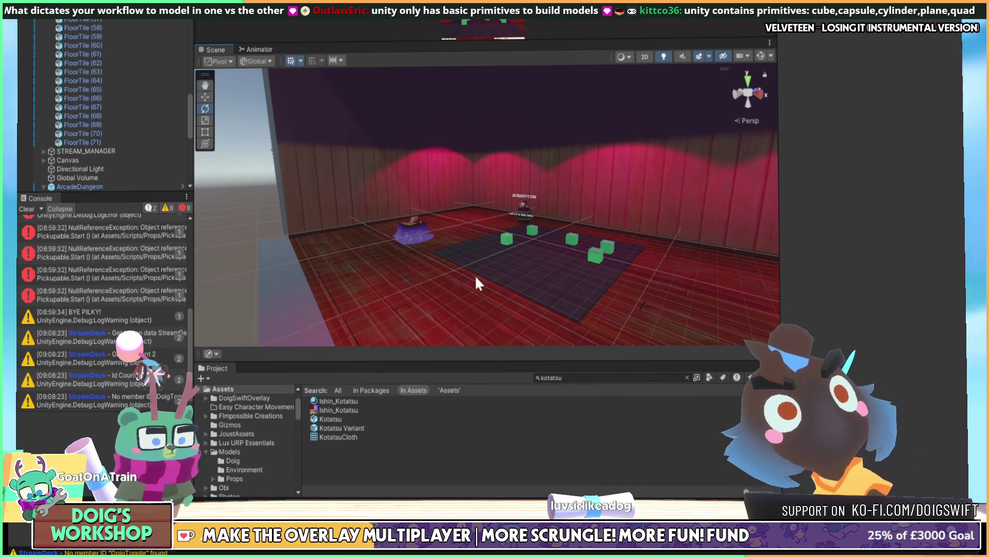
# Open the ProBuilder window and place it beside the Scene view
pyautogui.keyDown('alt'); pyautogui.moveTo(475, 274); pyautogui.dragTo(573, 227); pyautogui.keyUp('alt')
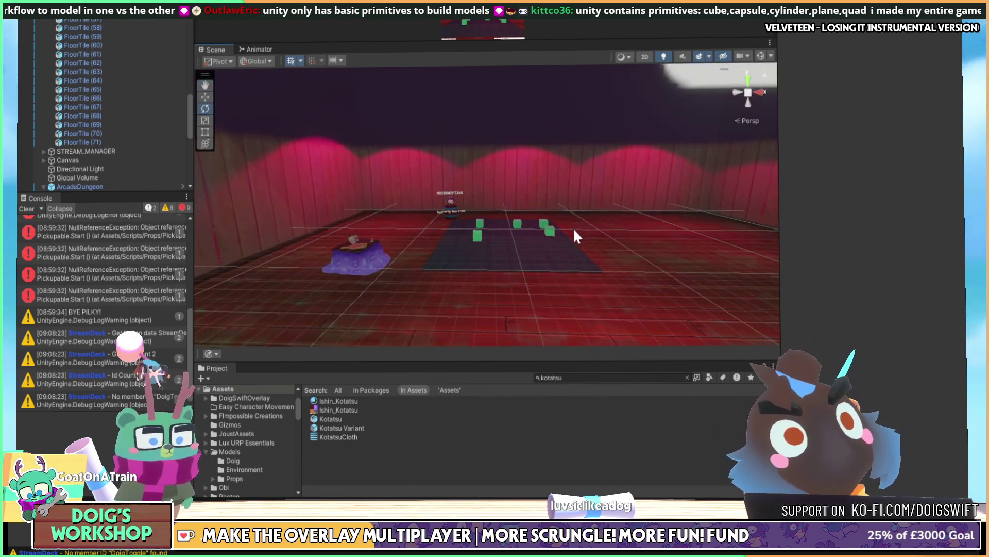
pyautogui.moveTo(575, 230); pyautogui.dragTo(568, 220, button='middle')
pyautogui.keyDown('alt'); pyautogui.moveTo(552, 221); pyautogui.dragTo(521, 242); pyautogui.keyUp('alt')
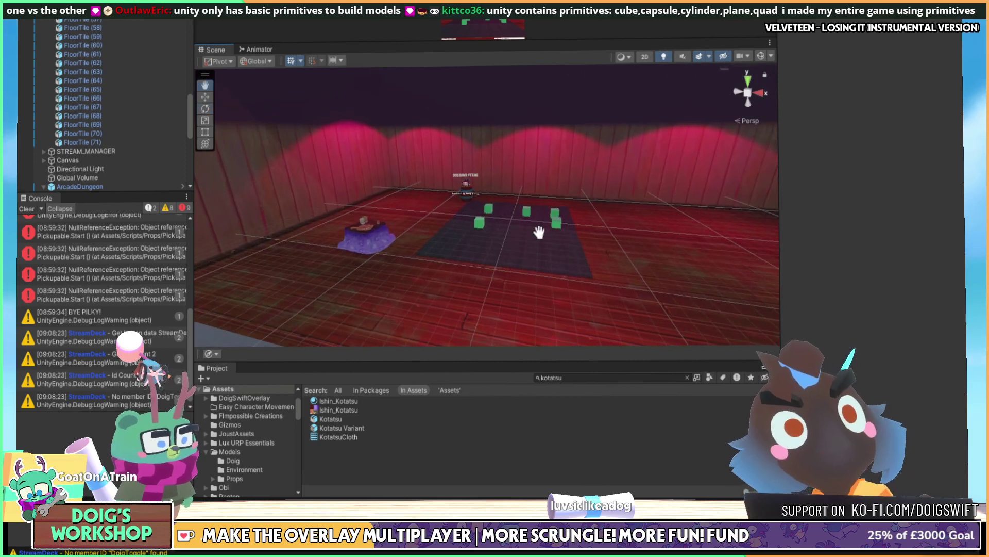
pyautogui.moveTo(539, 233); pyautogui.dragTo(474, 193, button='middle')
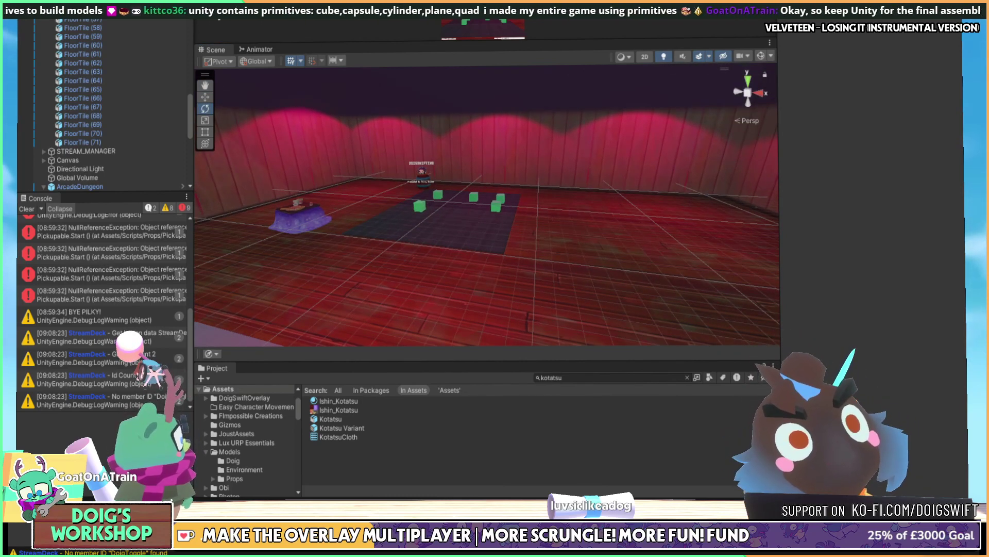
pyautogui.moveTo(247, 15)
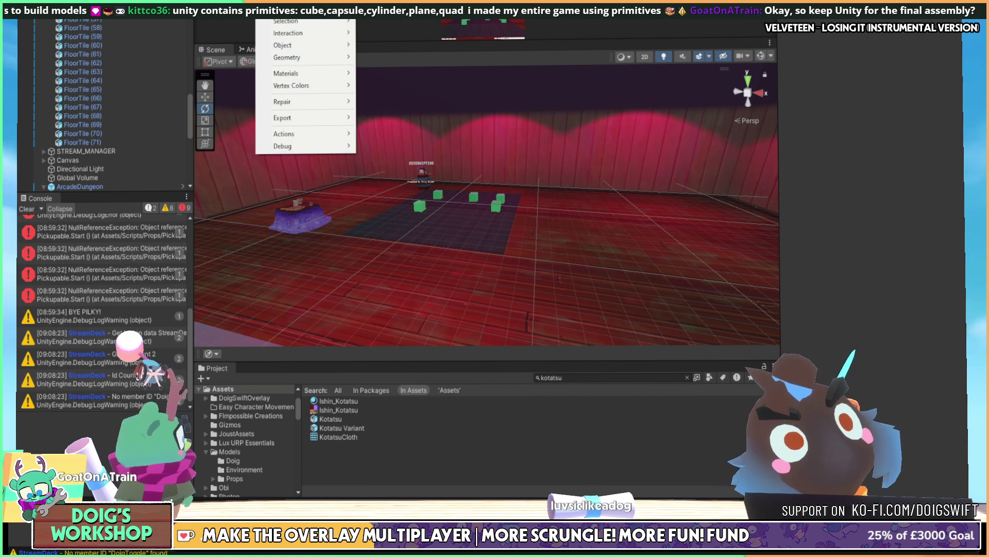
pyautogui.moveTo(321, 51)
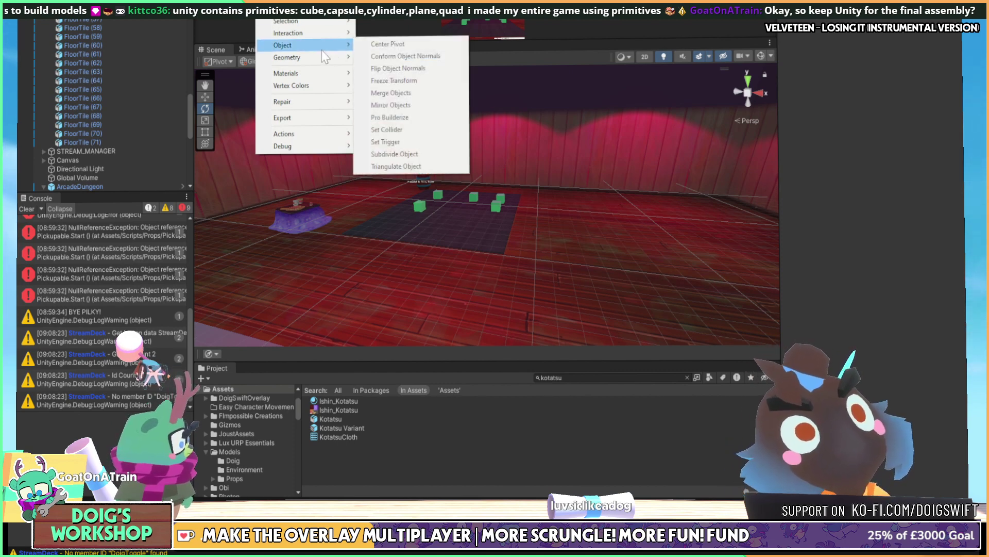
pyautogui.moveTo(328, 10)
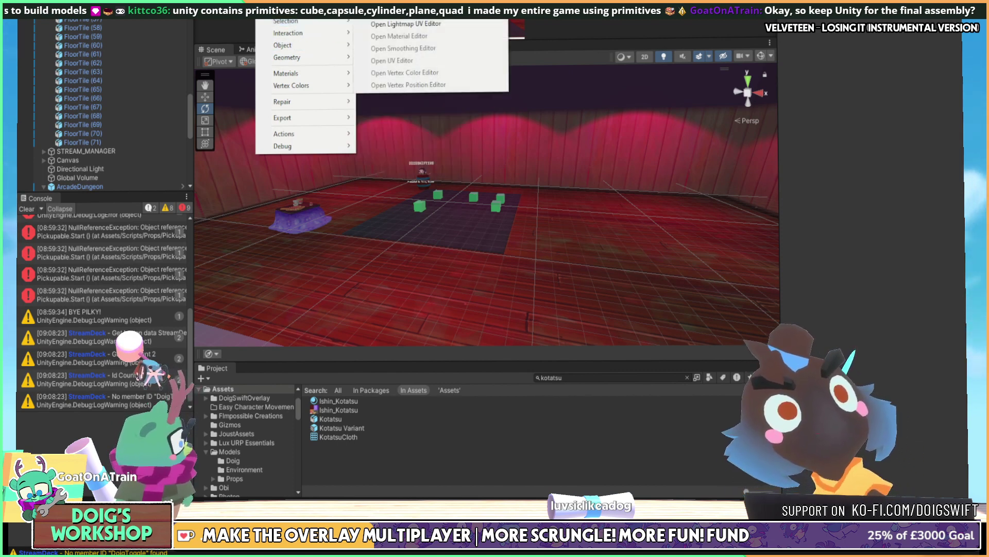
pyautogui.click(309, 5)
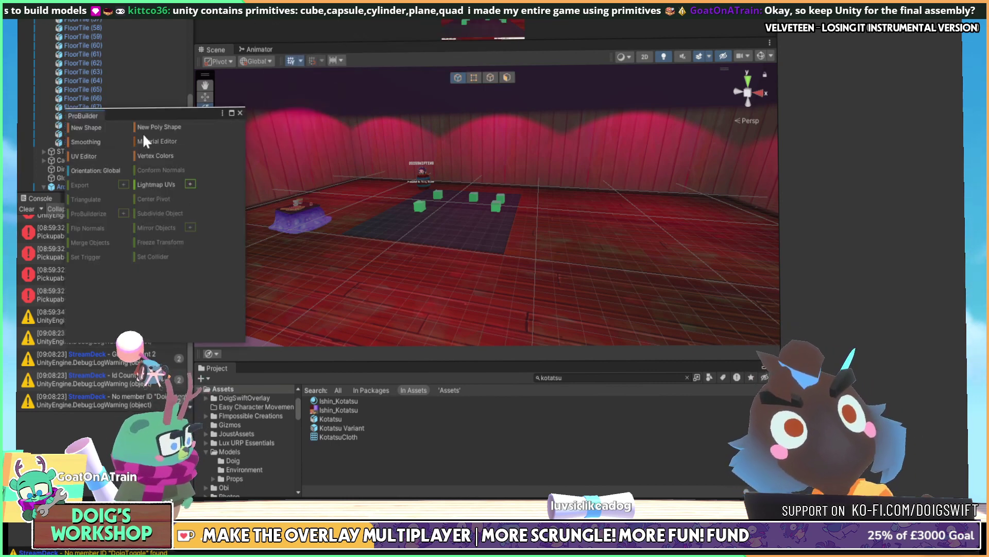
pyautogui.moveTo(135, 109); pyautogui.dragTo(148, 114)
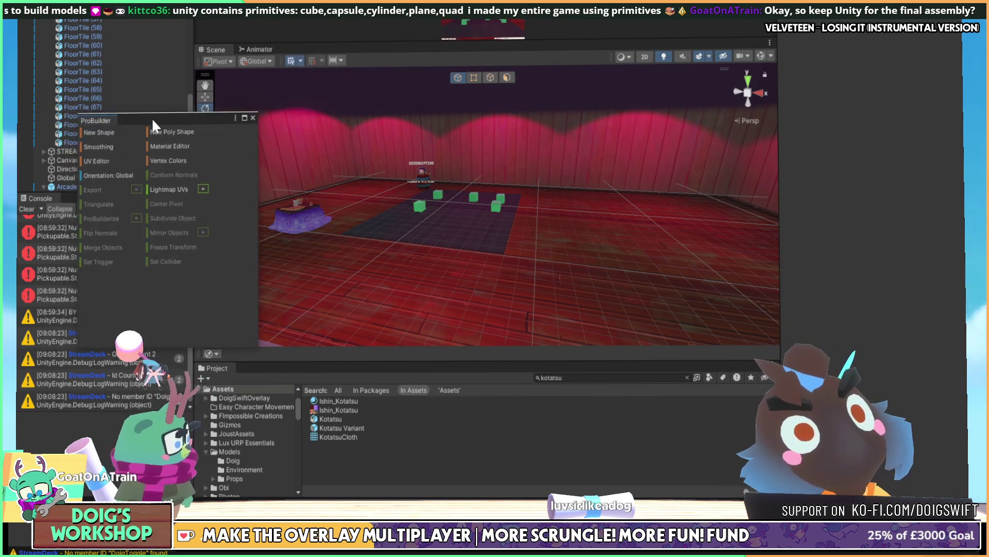
# Create a flat ProBuilder Sprite shape about 13.55 units along X on the ground outside the room
pyautogui.click(92, 132)
pyautogui.keyDown('alt'); pyautogui.moveTo(570, 225); pyautogui.dragTo(484, 258); pyautogui.keyUp('alt')
pyautogui.moveTo(483, 258); pyautogui.dragTo(437, 193, button='middle')
pyautogui.moveTo(507, 205); pyautogui.dragTo(441, 197, button='middle')
pyautogui.keyDown('alt'); pyautogui.moveTo(442, 197); pyautogui.dragTo(566, 248); pyautogui.keyUp('alt')
pyautogui.moveTo(566, 247); pyautogui.dragTo(510, 189, button='middle')
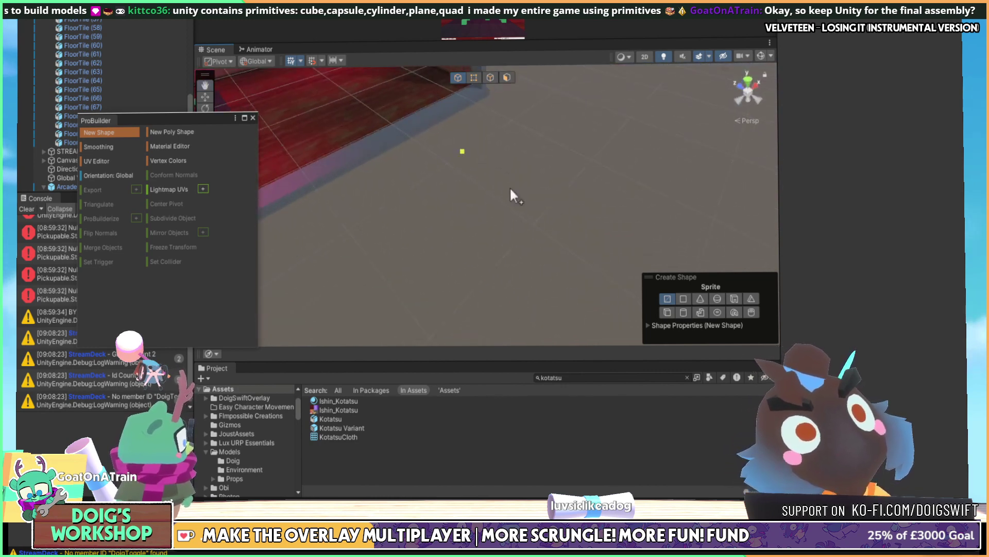
pyautogui.keyDown('alt'); pyautogui.moveTo(511, 188); pyautogui.dragTo(497, 232); pyautogui.keyUp('alt')
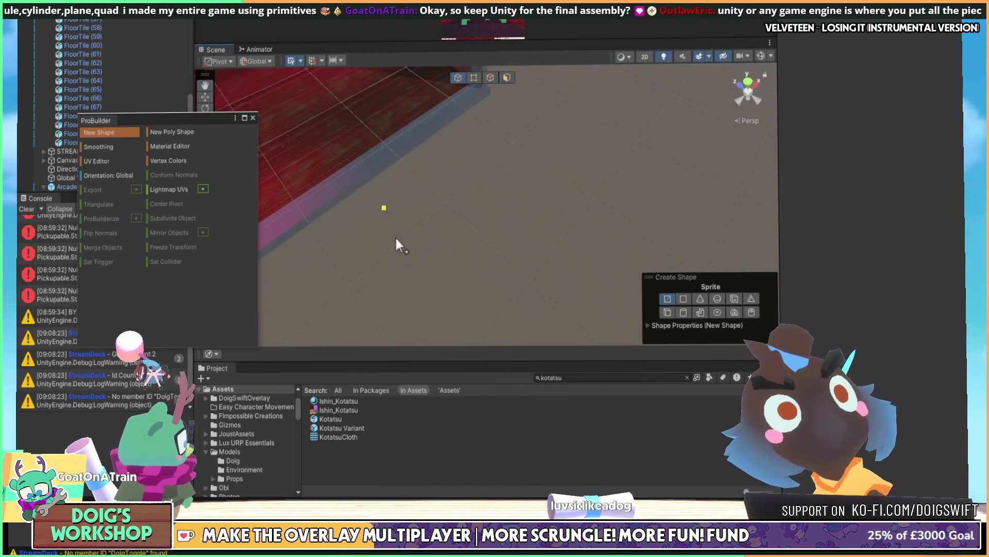
pyautogui.moveTo(384, 208); pyautogui.dragTo(517, 217)
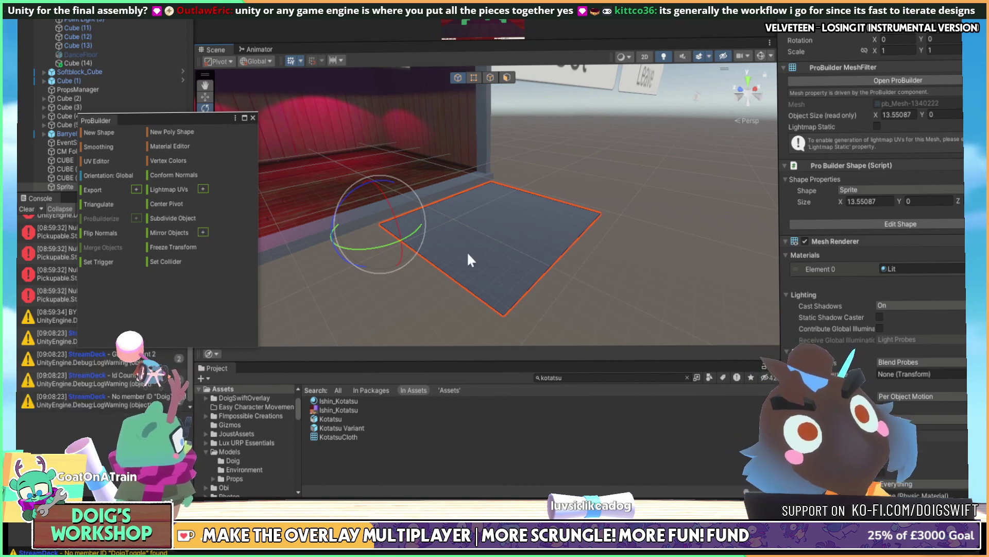
# Change the flat ProBuilder shape's type to Stairs and set its Y size to 6.97
pyautogui.keyDown('alt'); pyautogui.moveTo(469, 254); pyautogui.dragTo(482, 227); pyautogui.keyUp('alt')
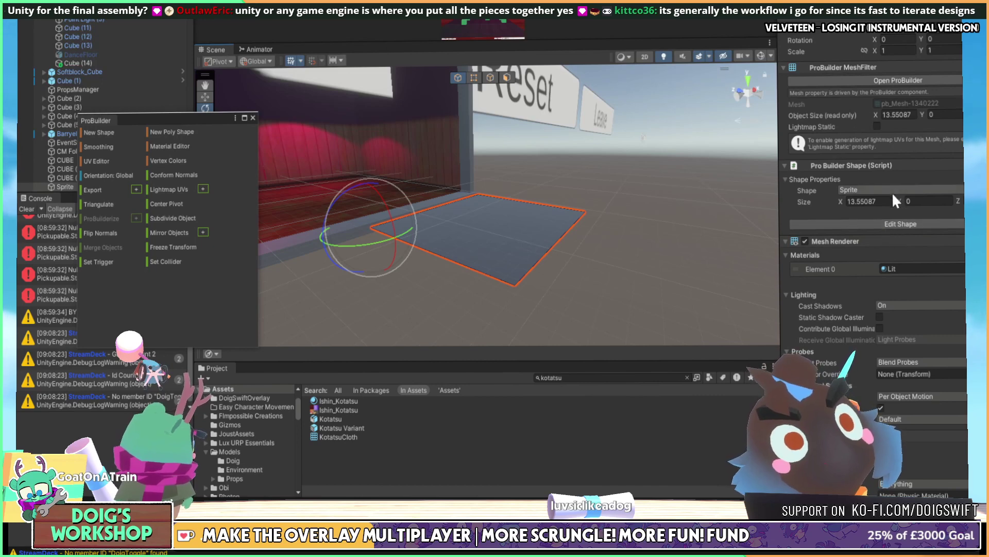
pyautogui.click(910, 190)
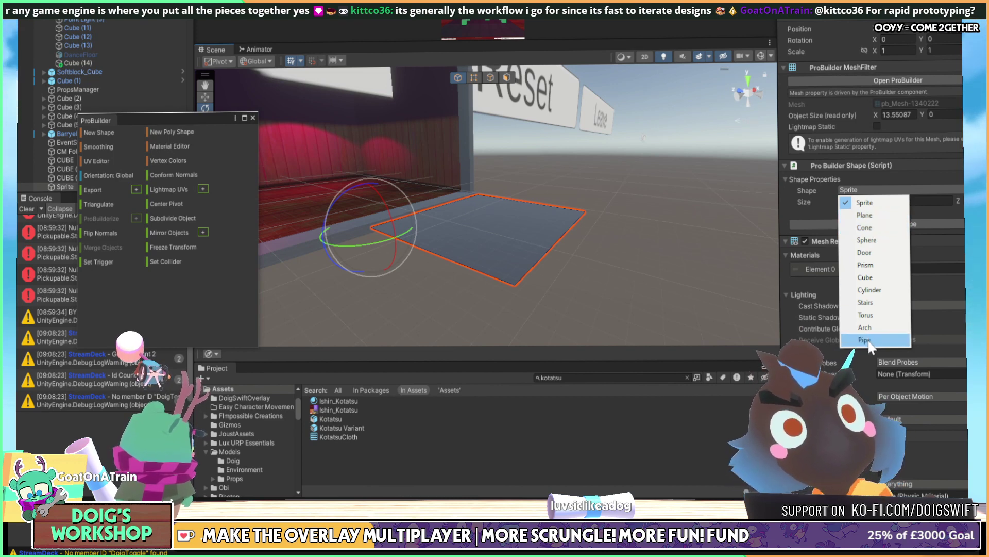
pyautogui.click(876, 302)
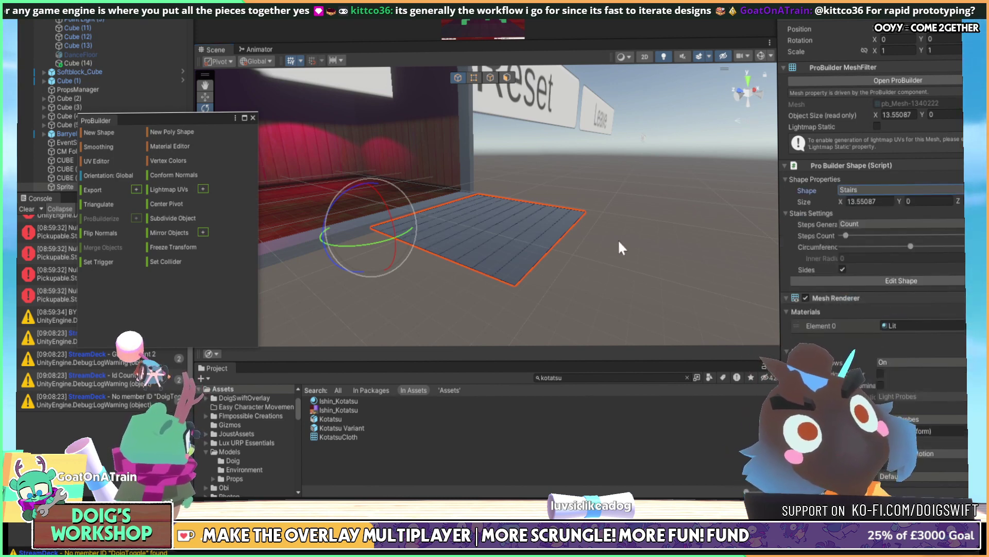
pyautogui.moveTo(520, 243)
pyautogui.mouseDown(button='right')
pyautogui.moveTo(567, 258)
pyautogui.moveTo(634, 216)
pyautogui.moveTo(489, 256)
pyautogui.moveTo(520, 242)
pyautogui.mouseUp(button='right')
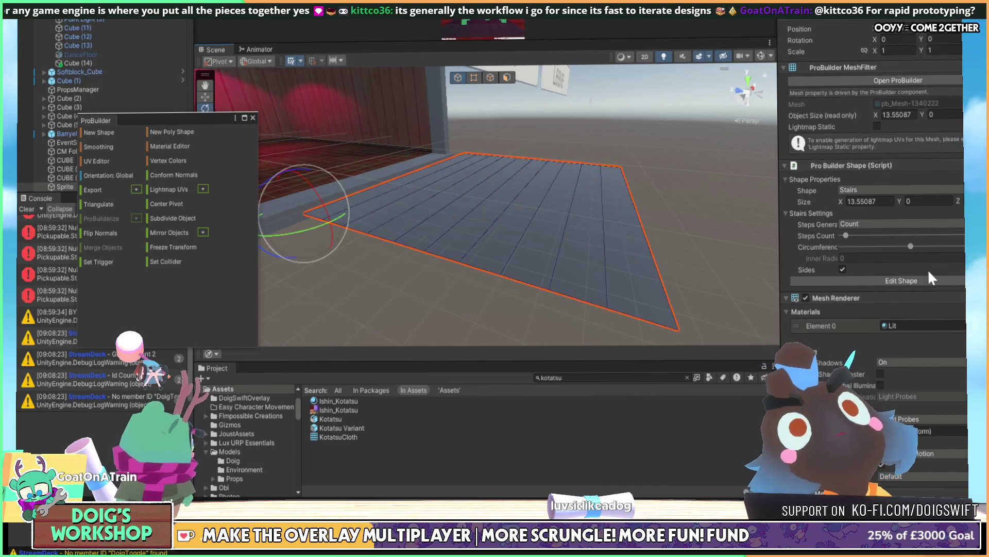
pyautogui.click(903, 199)
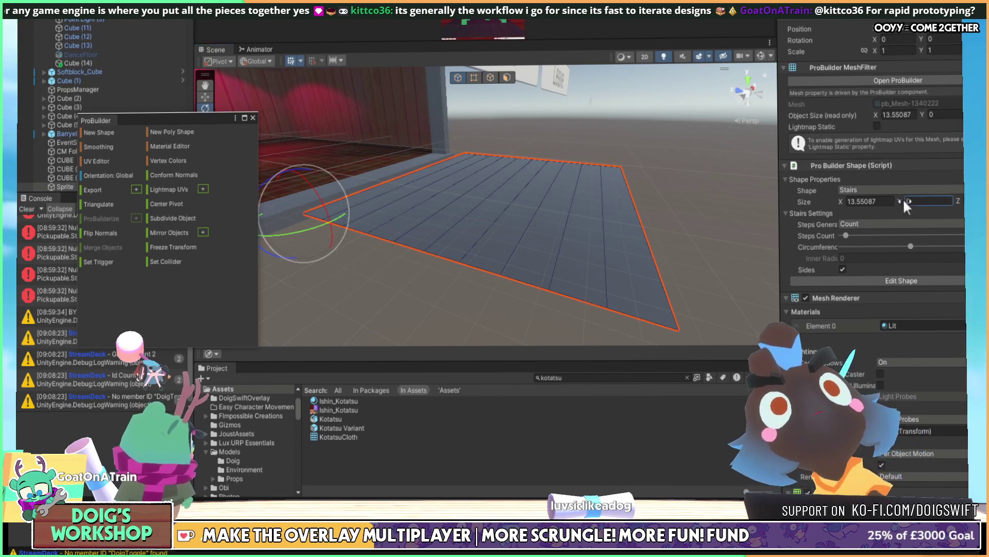
pyautogui.write('4.45')
pyautogui.moveTo(902, 200); pyautogui.dragTo(34, 187)
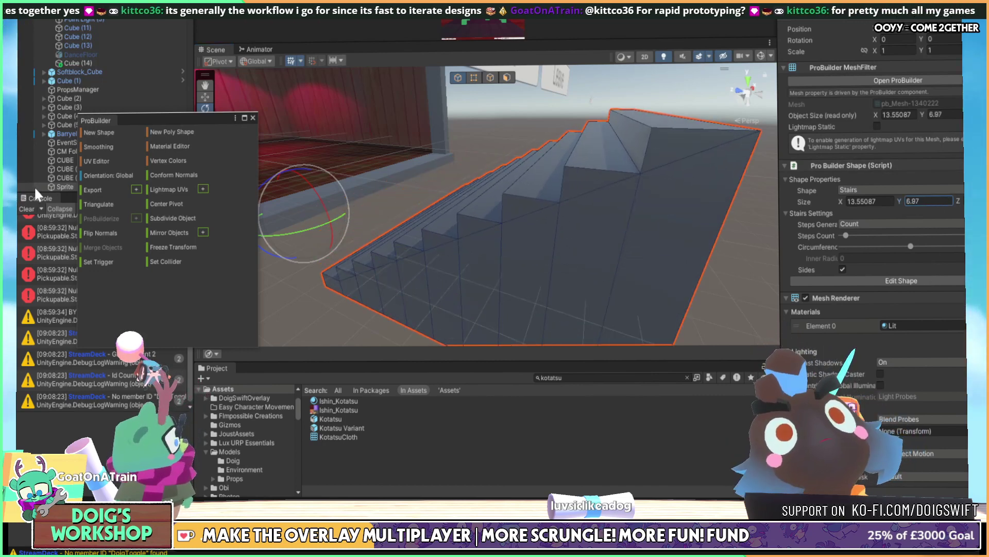
# Examine the staircase's steps and sides from several angles
pyautogui.keyDown('alt'); pyautogui.moveTo(435, 140); pyautogui.dragTo(277, 180); pyautogui.keyUp('alt')
pyautogui.moveTo(276, 178); pyautogui.dragTo(381, 151, button='right')
pyautogui.keyDown('alt'); pyautogui.moveTo(381, 151); pyautogui.dragTo(548, 223); pyautogui.keyUp('alt')
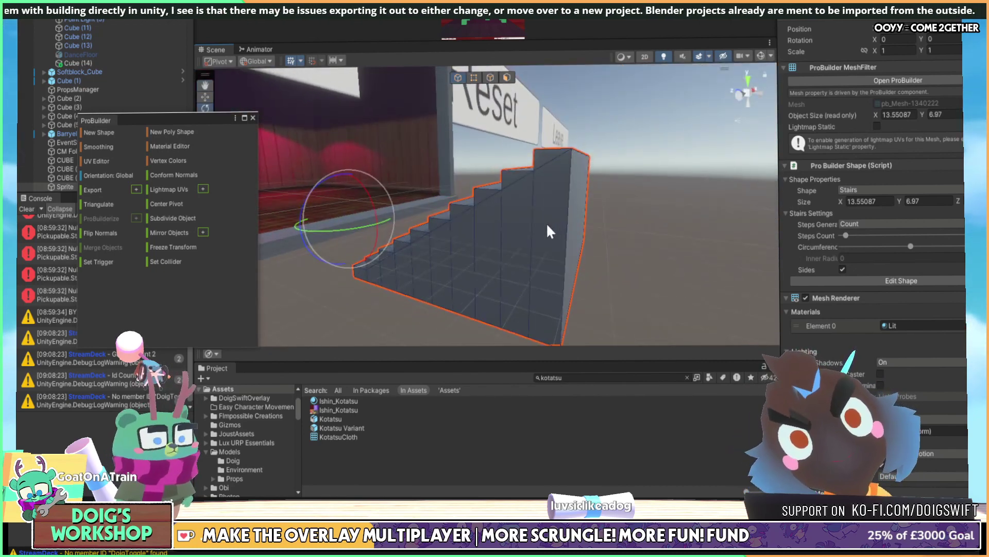
pyautogui.keyDown('alt'); pyautogui.moveTo(433, 234); pyautogui.dragTo(539, 228); pyautogui.keyUp('alt')
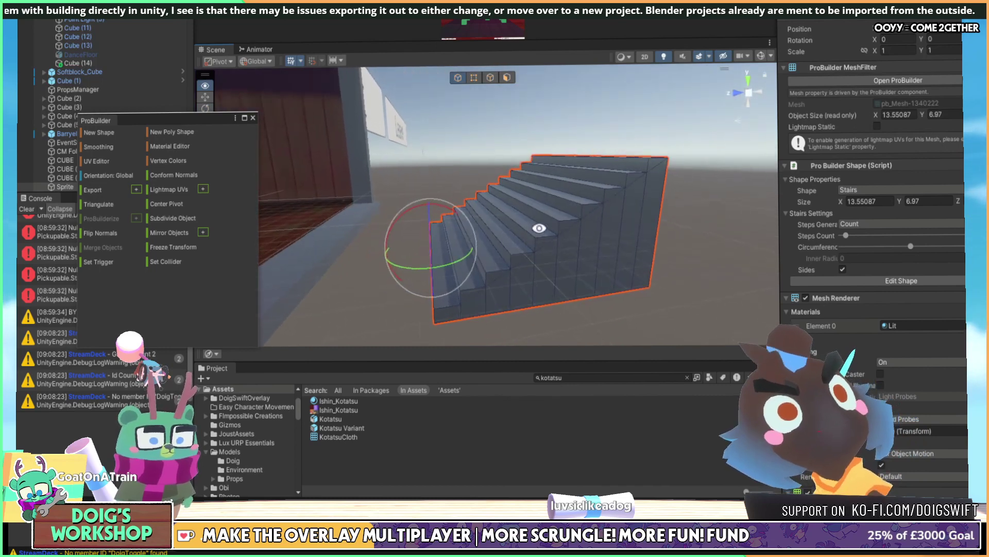
pyautogui.moveTo(539, 227); pyautogui.dragTo(543, 209, button='middle')
pyautogui.keyDown('alt'); pyautogui.moveTo(544, 209); pyautogui.dragTo(482, 227); pyautogui.keyUp('alt')
pyautogui.moveTo(482, 222); pyautogui.dragTo(445, 237, button='middle')
pyautogui.keyDown('alt'); pyautogui.moveTo(445, 237); pyautogui.dragTo(656, 221); pyautogui.keyUp('alt')
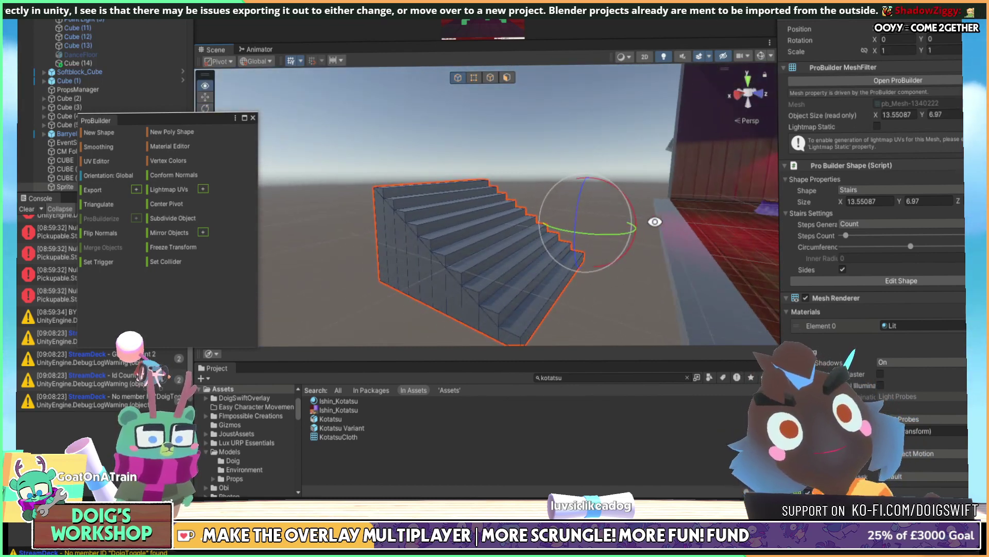
pyautogui.keyDown('alt'); pyautogui.moveTo(484, 239); pyautogui.dragTo(510, 238, button='right'); pyautogui.keyUp('alt')
pyautogui.keyDown('alt'); pyautogui.moveTo(510, 238); pyautogui.dragTo(287, 205); pyautogui.keyUp('alt')
pyautogui.moveTo(454, 296); pyautogui.dragTo(444, 242, button='middle')
pyautogui.keyDown('alt'); pyautogui.moveTo(444, 242); pyautogui.dragTo(473, 340); pyautogui.keyUp('alt')
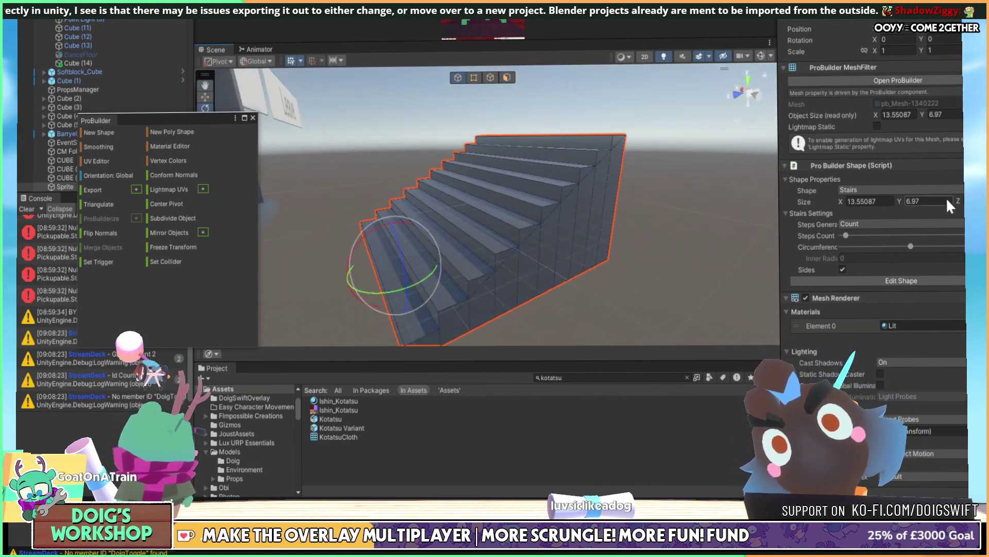
# Lower the ProBuilder staircase by setting its Y size to 4.72
pyautogui.moveTo(898, 200); pyautogui.dragTo(857, 211)
pyautogui.scroll(-3, 870, 325)
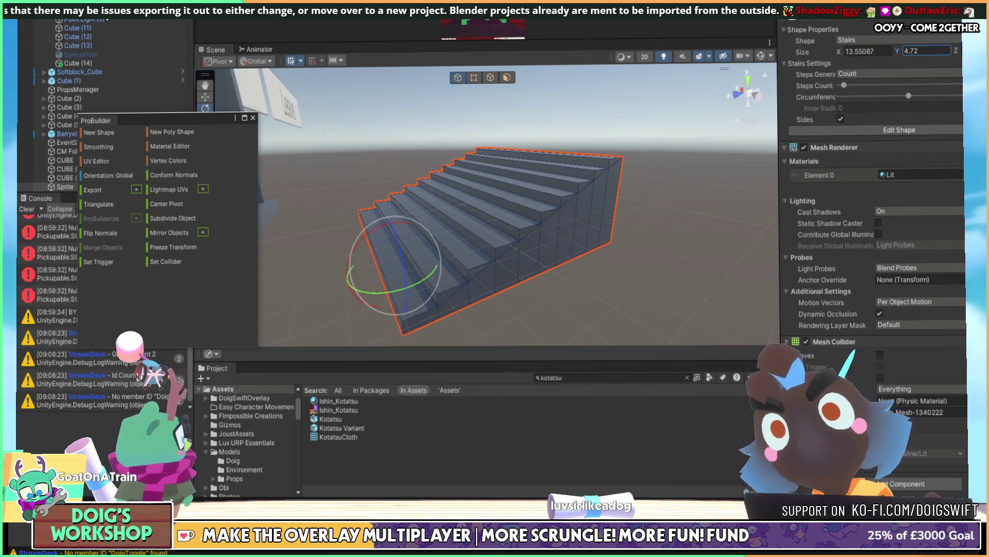
pyautogui.keyDown('alt'); pyautogui.moveTo(518, 207); pyautogui.dragTo(430, 241); pyautogui.keyUp('alt')
pyautogui.moveTo(431, 241); pyautogui.dragTo(491, 217, button='middle')
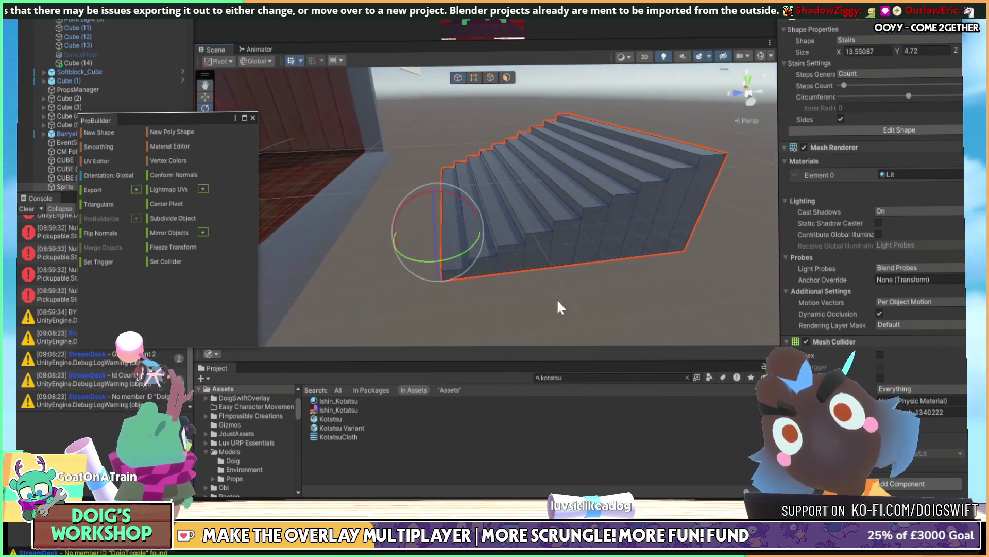
# Rotate the staircase to about -90 degrees around Y and move it inside the room beside the side wall
pyautogui.click(557, 299)
pyautogui.click(505, 229)
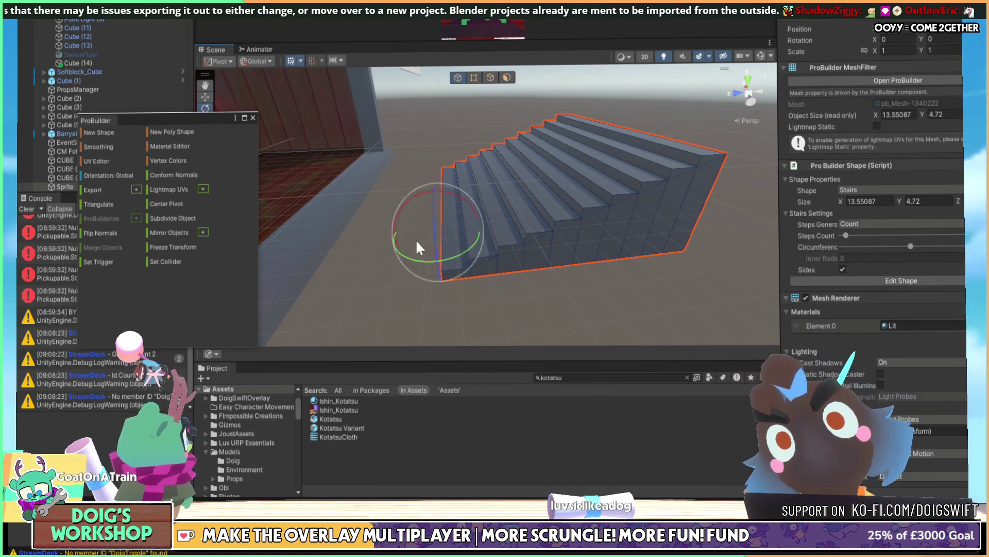
pyautogui.moveTo(415, 239); pyautogui.dragTo(504, 273)
pyautogui.scroll(-3, 536, 206)
pyautogui.moveTo(435, 175); pyautogui.dragTo(457, 164, button='middle')
pyautogui.keyDown('alt'); pyautogui.moveTo(457, 163); pyautogui.dragTo(329, 182); pyautogui.keyUp('alt')
pyautogui.moveTo(433, 170); pyautogui.dragTo(449, 210, button='middle')
pyautogui.moveTo(449, 211); pyautogui.dragTo(570, 177, button='right')
pyautogui.moveTo(585, 258); pyautogui.dragTo(429, 215, button='right')
pyautogui.keyDown('alt'); pyautogui.moveTo(429, 215); pyautogui.dragTo(376, 223); pyautogui.keyUp('alt')
pyautogui.moveTo(457, 205); pyautogui.dragTo(519, 194)
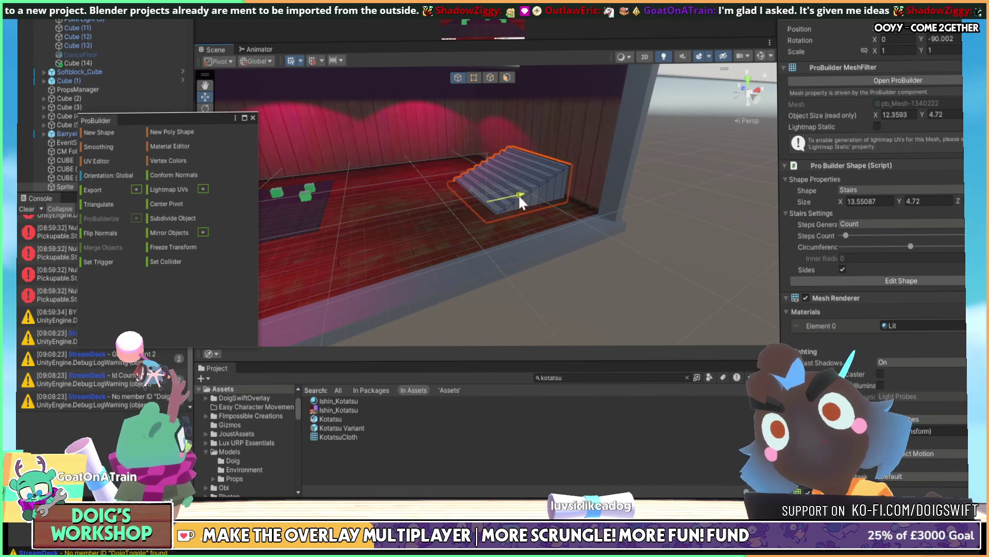
# Examine the staircase's placement inside the room from several angles
pyautogui.click(585, 299)
pyautogui.moveTo(438, 212); pyautogui.dragTo(567, 192, button='middle')
pyautogui.keyDown('alt'); pyautogui.moveTo(571, 192); pyautogui.dragTo(464, 201); pyautogui.keyUp('alt')
pyautogui.moveTo(464, 201); pyautogui.dragTo(537, 194, button='middle')
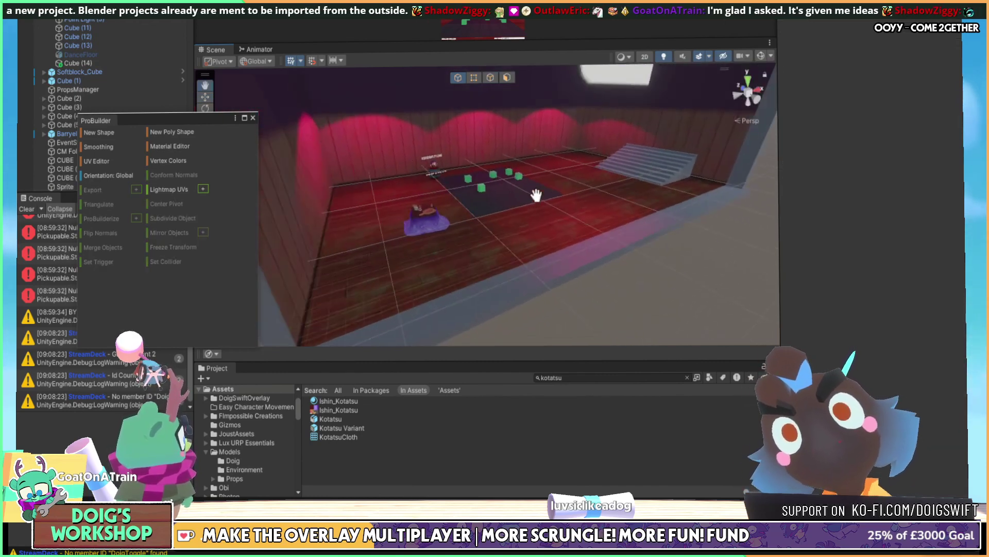
pyautogui.keyDown('alt'); pyautogui.moveTo(537, 194); pyautogui.dragTo(504, 212); pyautogui.keyUp('alt')
pyautogui.moveTo(504, 213); pyautogui.dragTo(504, 206, button='right')
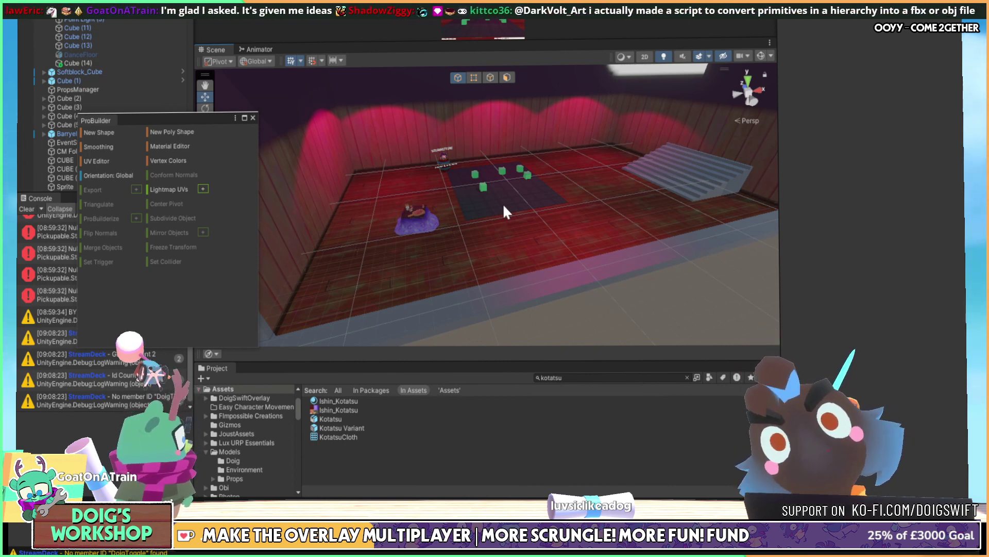
pyautogui.keyDown('alt'); pyautogui.moveTo(628, 188); pyautogui.dragTo(453, 201); pyautogui.keyUp('alt')
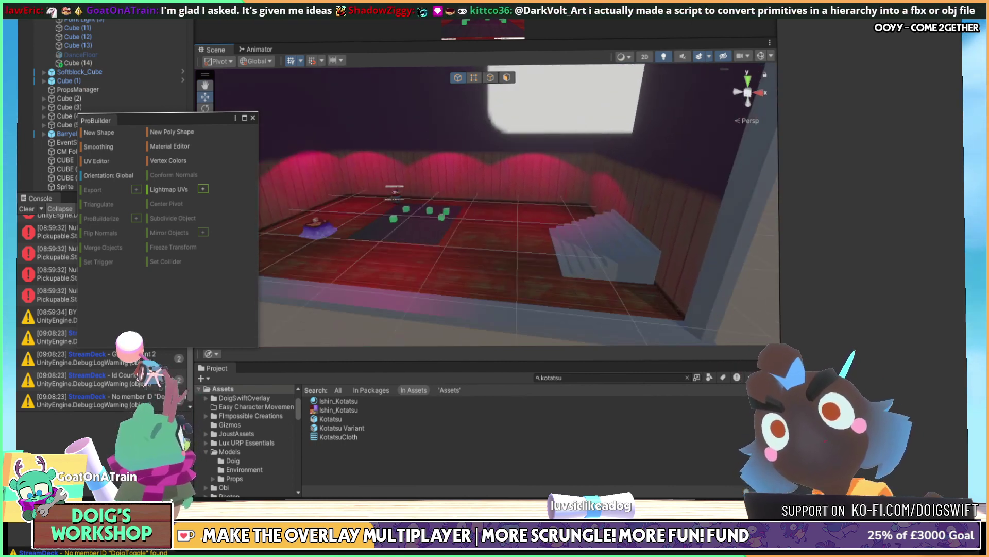
# Run the game in play mode and join the room as the Onsta character
pyautogui.click(500, 246)
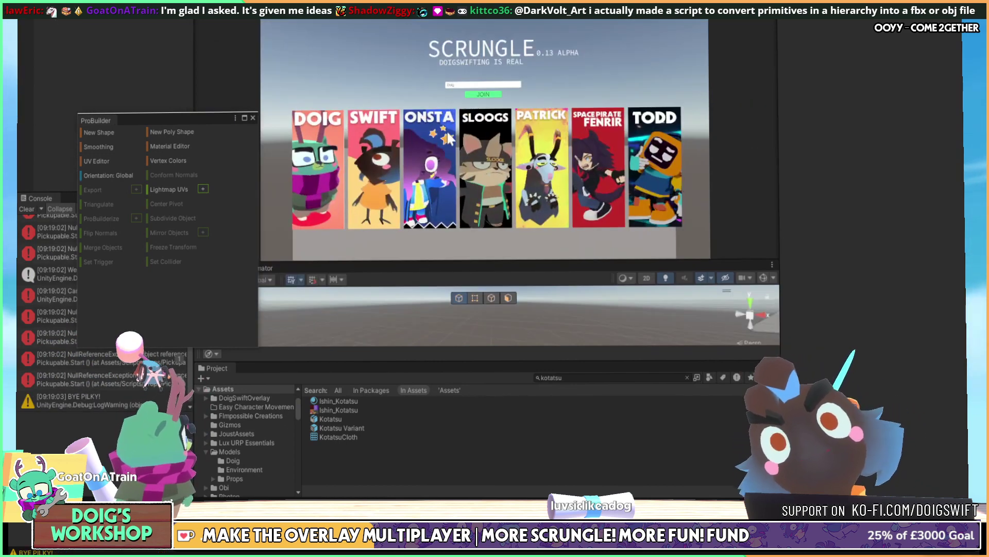
pyautogui.click(482, 95)
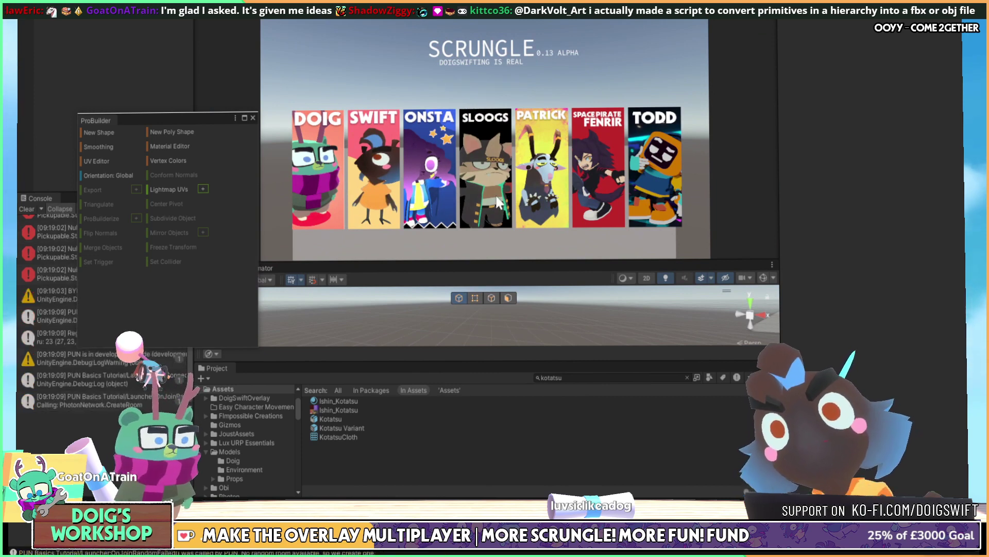
pyautogui.click(498, 202)
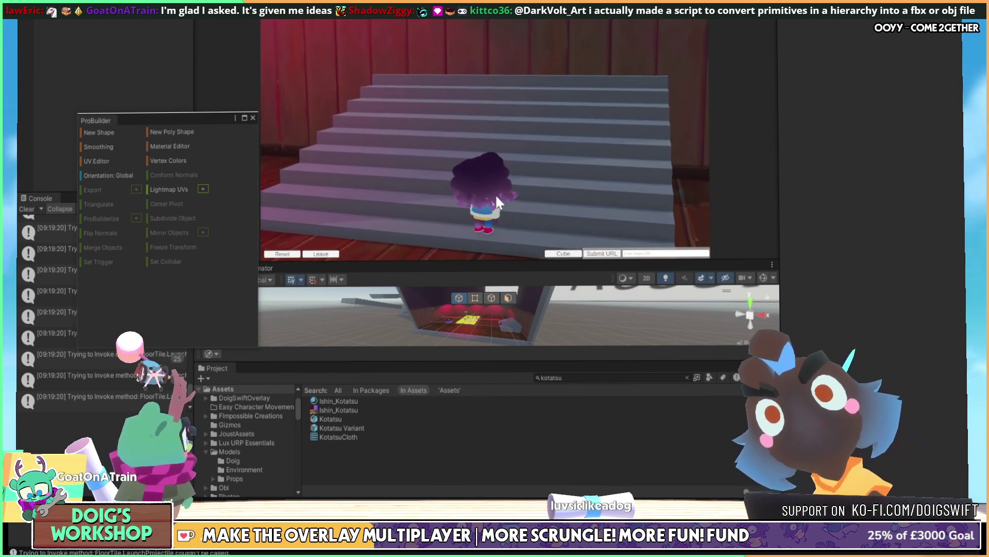
# Try to walk and jump up the staircase with the Onsta character
pyautogui.press('w')
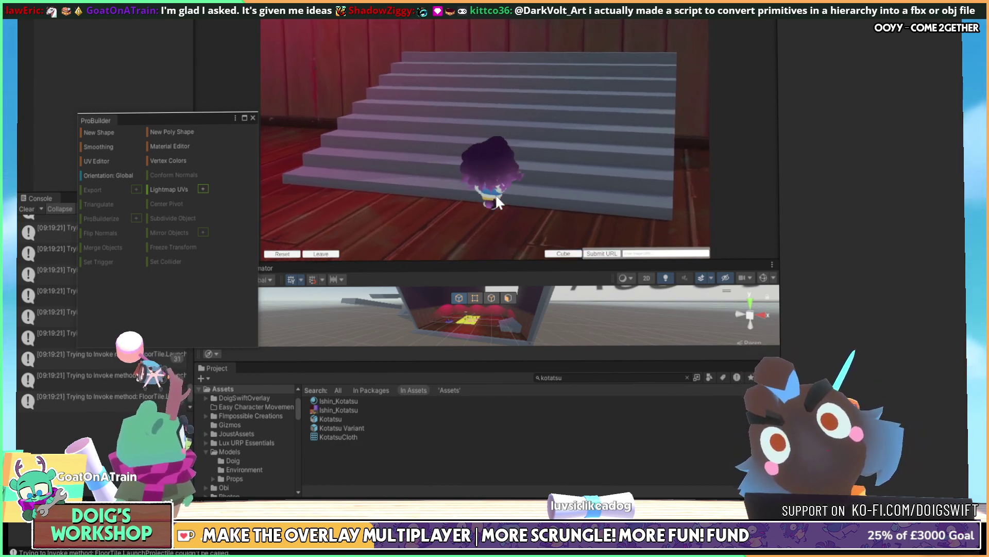
pyautogui.press('space')
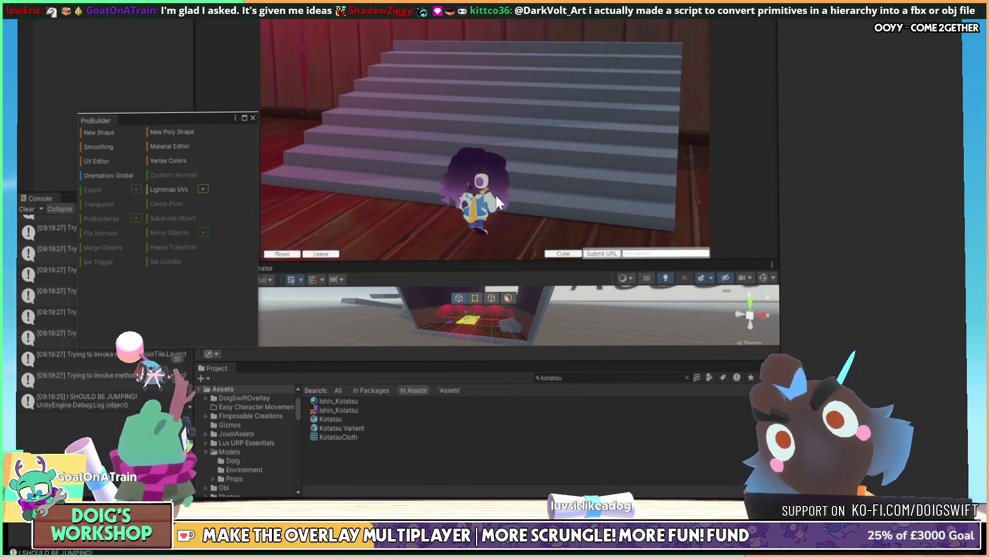
pyautogui.press('space')
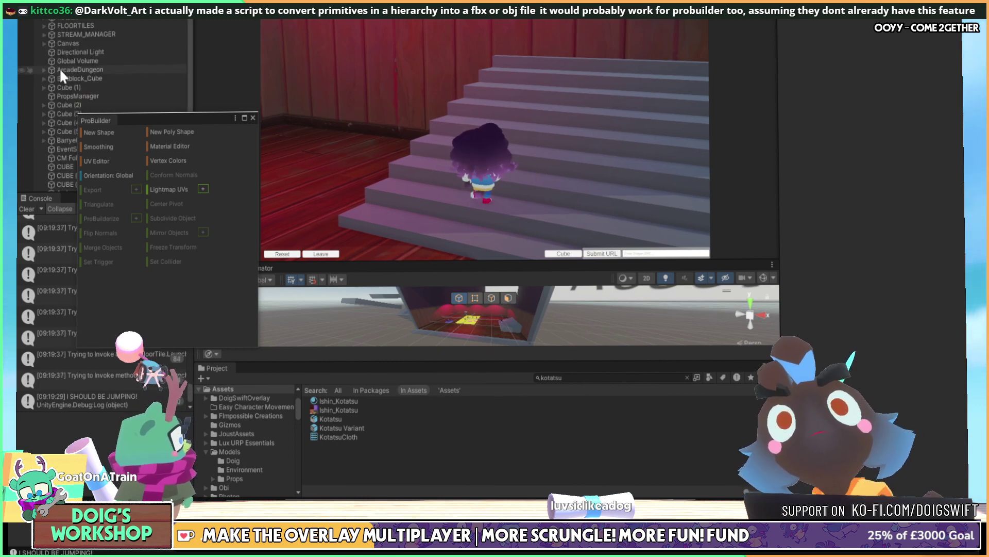
# Move the ProBuilder window clear of the Hierarchy and select Onsta(Clone) under DontDestroyOnLoad
pyautogui.scroll(-1, 49, 36)
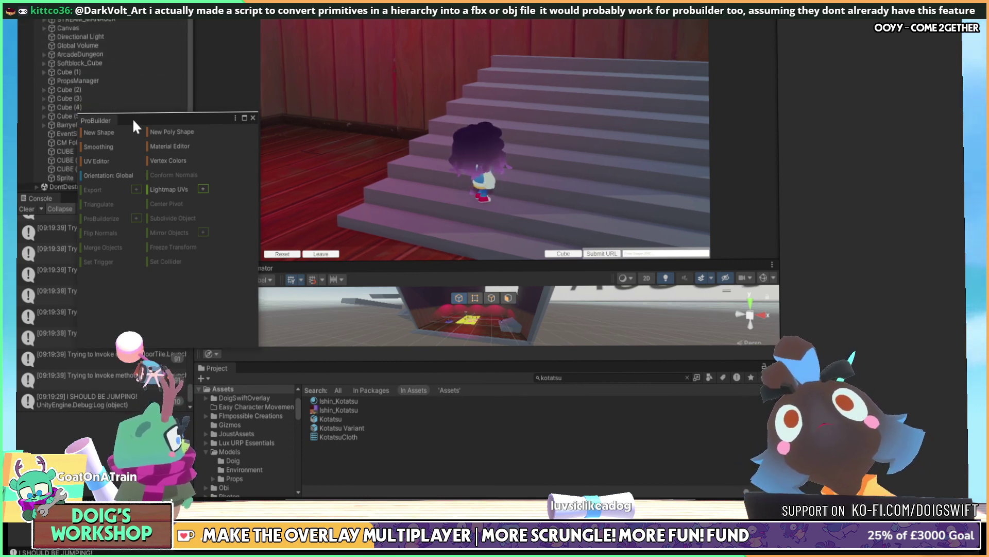
pyautogui.moveTo(133, 126); pyautogui.dragTo(132, 264)
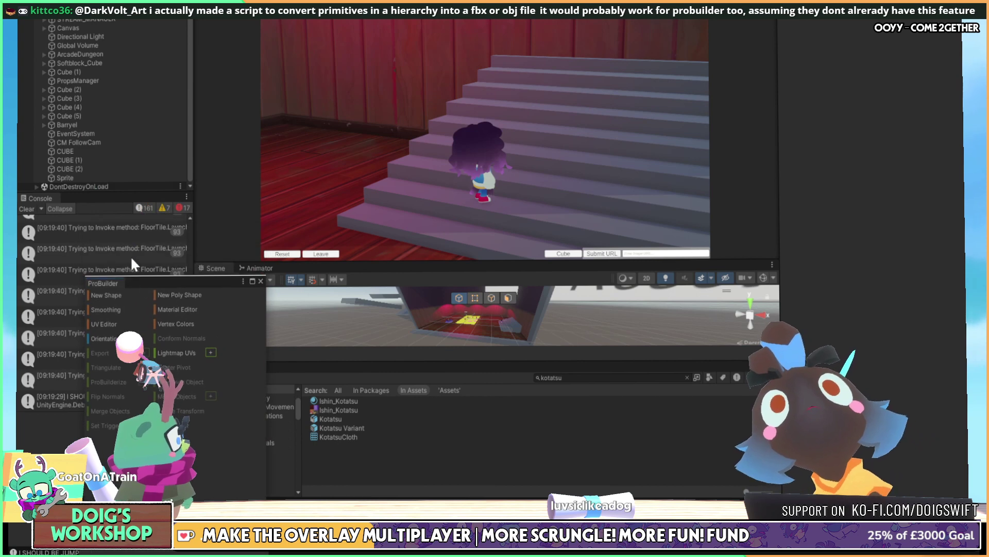
pyautogui.click(36, 186)
pyautogui.scroll(-1, 73, 92)
pyautogui.click(57, 177)
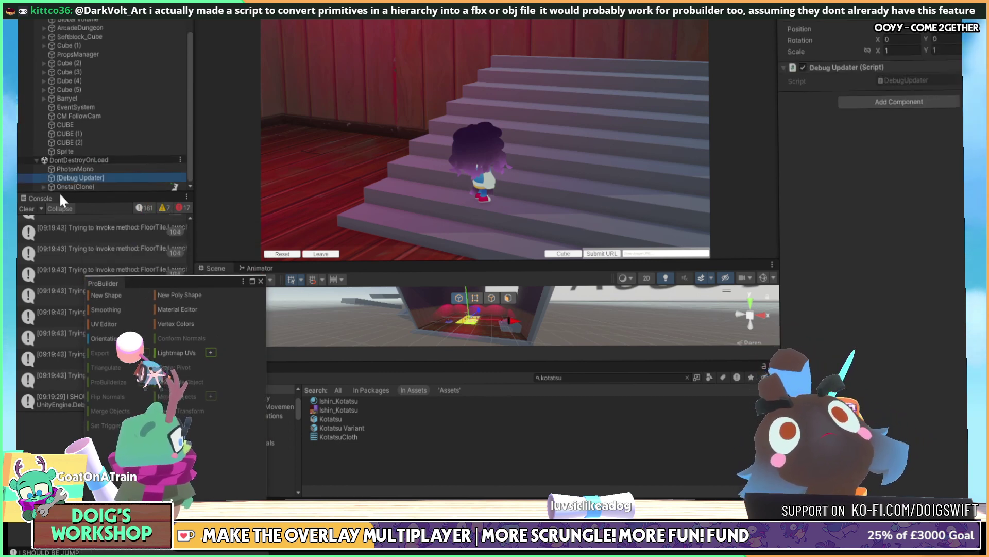
pyautogui.click(60, 186)
pyautogui.click(44, 187)
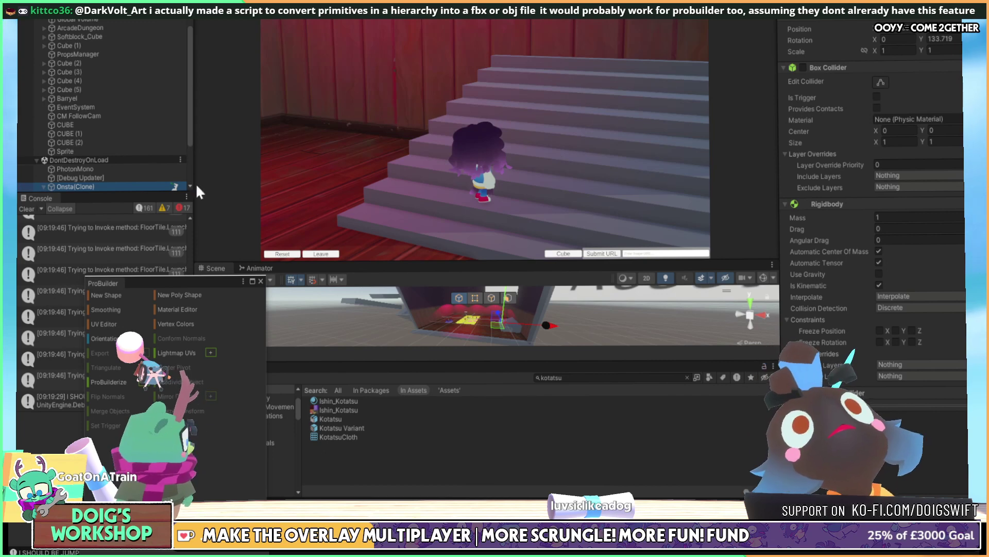
# Look through Onsta(Clone)'s Animata Movement and Animata script settings for the one controlling step climbing
pyautogui.scroll(-10, 837, 271)
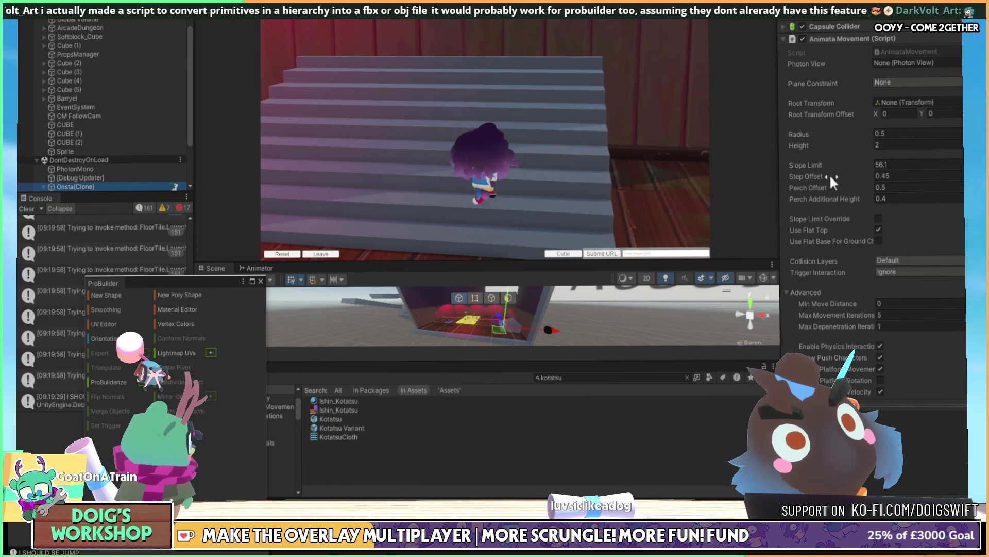
pyautogui.scroll(-4, 830, 175)
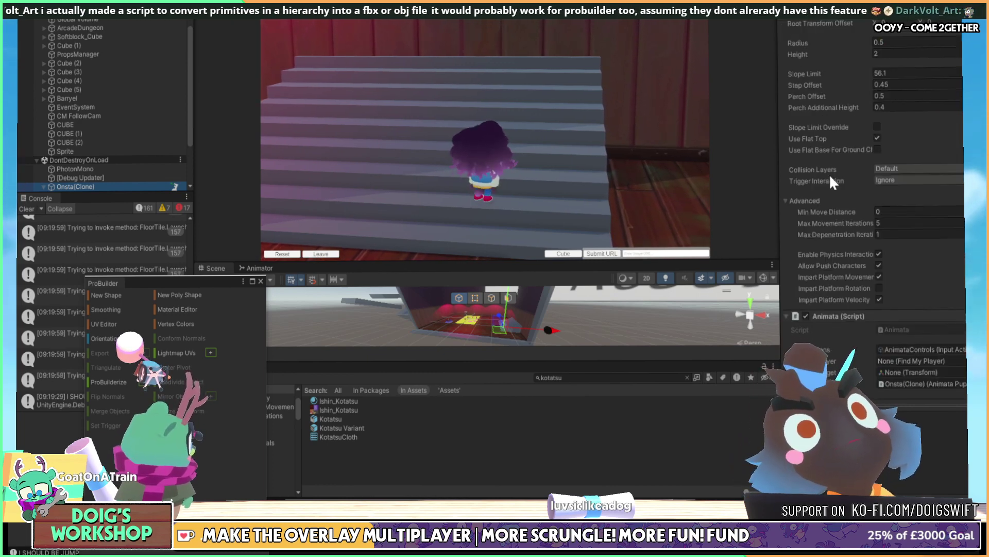
pyautogui.scroll(-8, 830, 174)
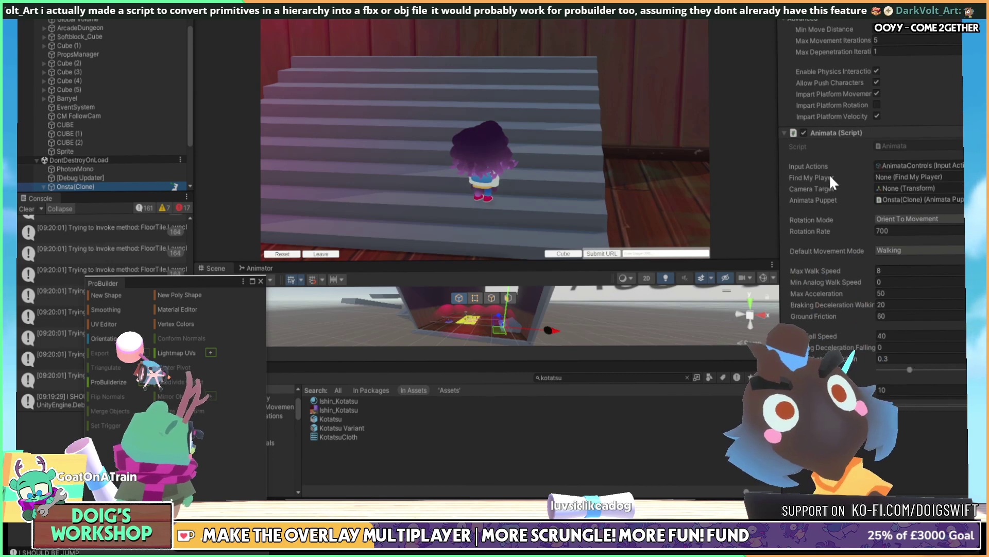
pyautogui.scroll(-3, 830, 175)
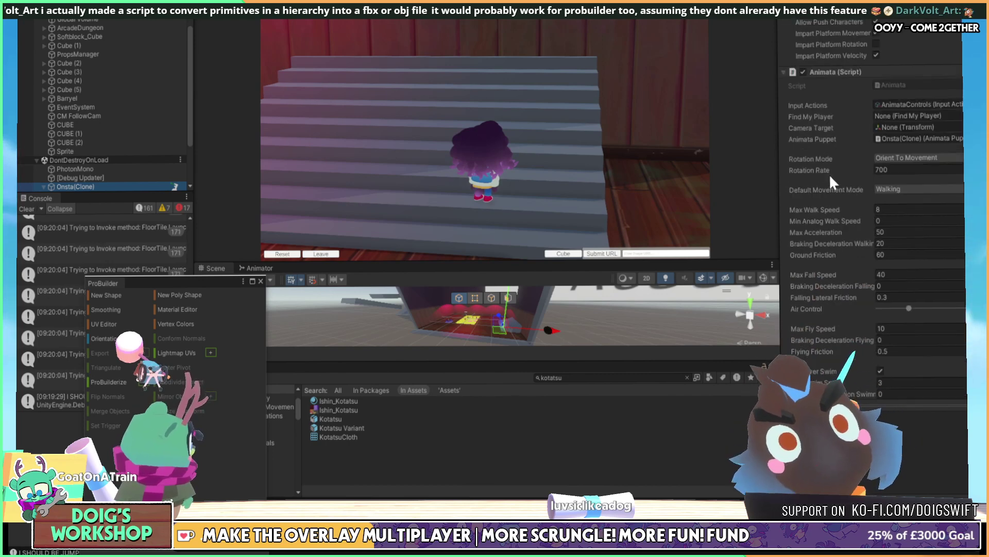
pyautogui.scroll(-10, 830, 174)
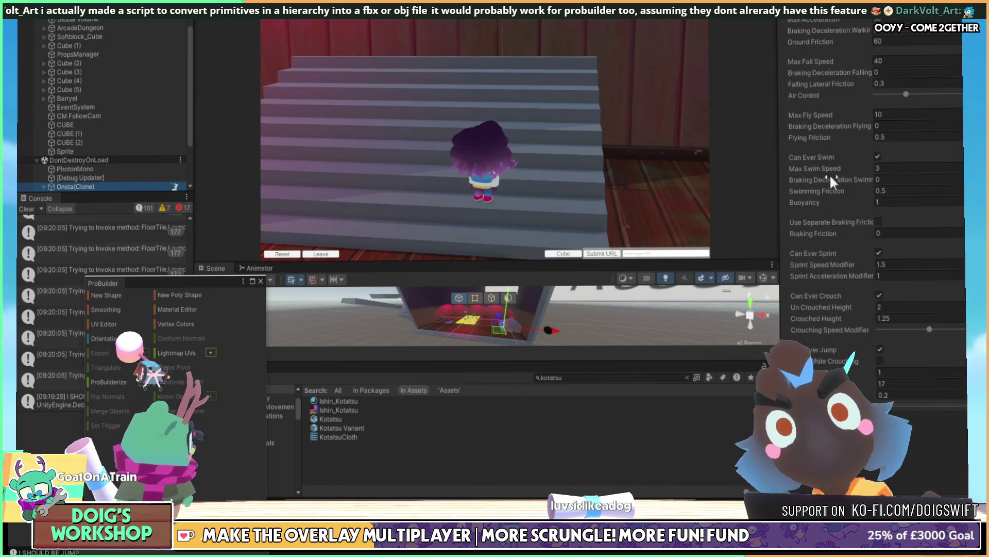
pyautogui.scroll(-10, 829, 174)
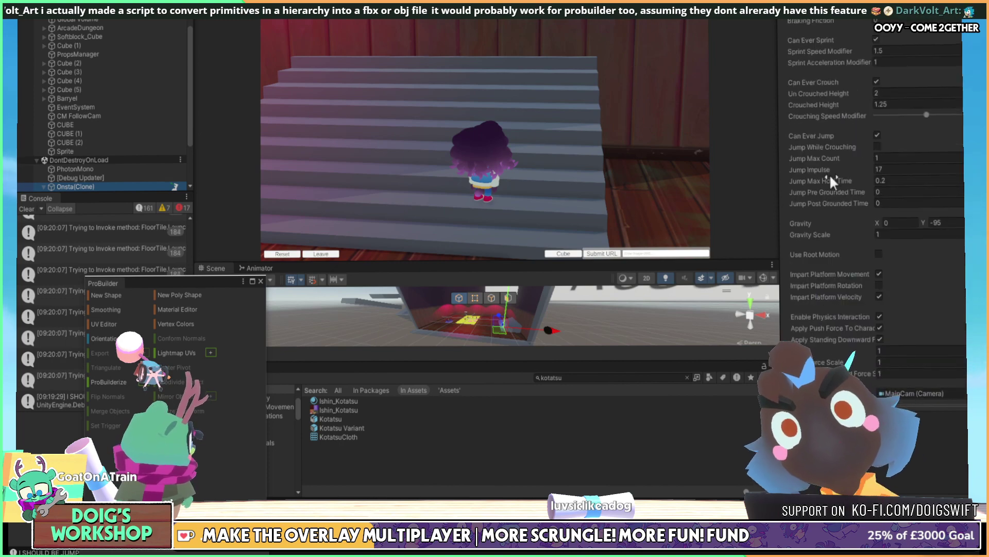
pyautogui.scroll(-6, 829, 174)
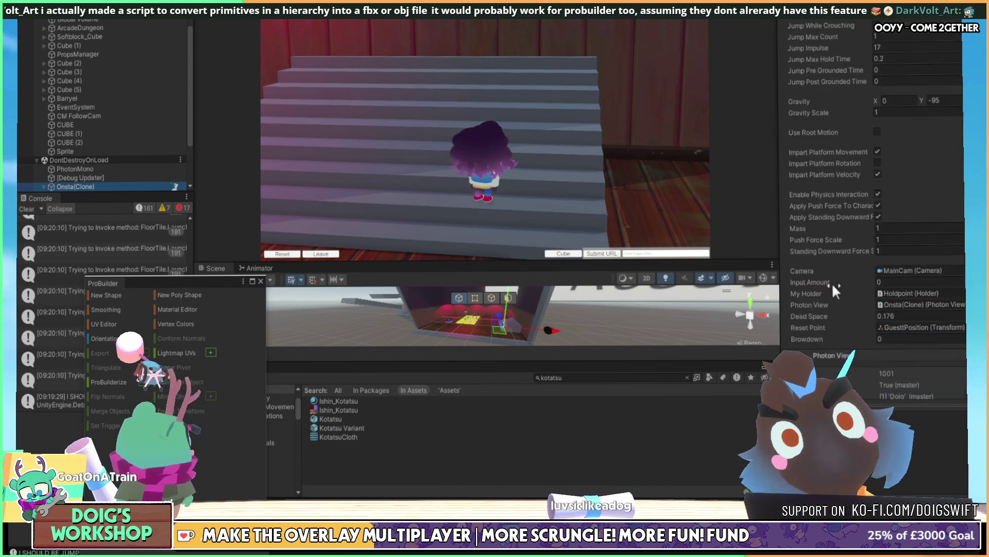
pyautogui.scroll(-10, 833, 283)
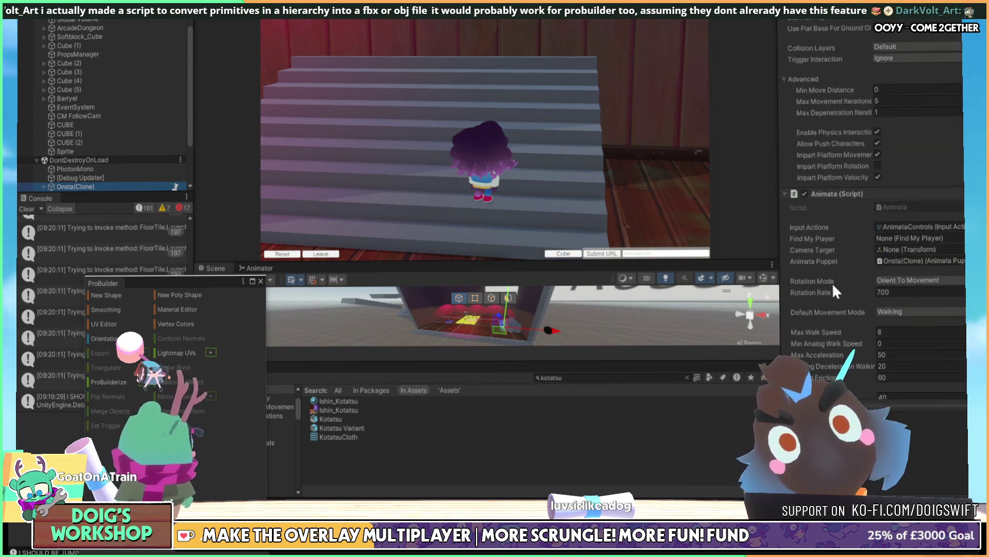
pyautogui.scroll(7, 833, 282)
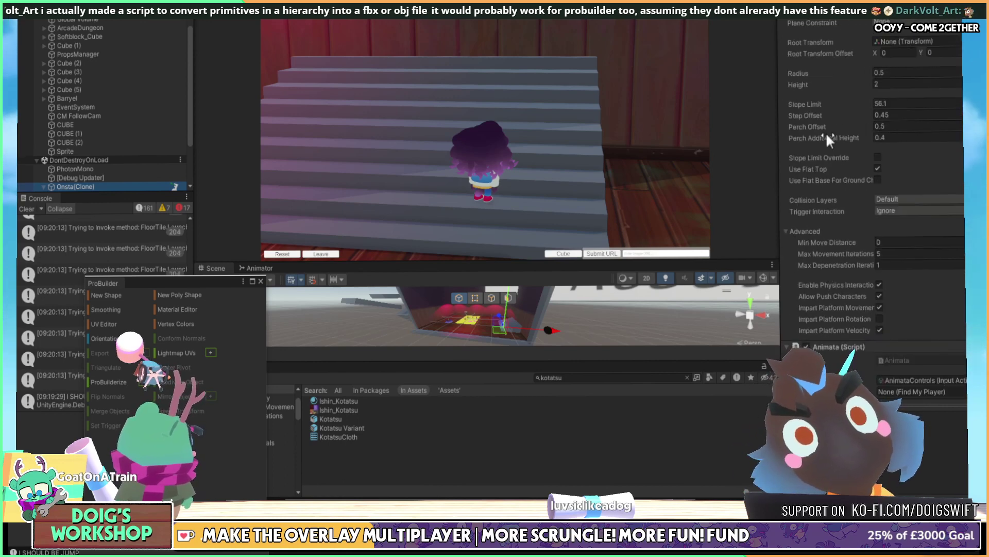
# Try Step Offset values of 5.33, 11.51, 7.48, 1.69 and 1 in Onsta(Clone)'s Animata Movement script
pyautogui.moveTo(825, 119); pyautogui.dragTo(791, 146)
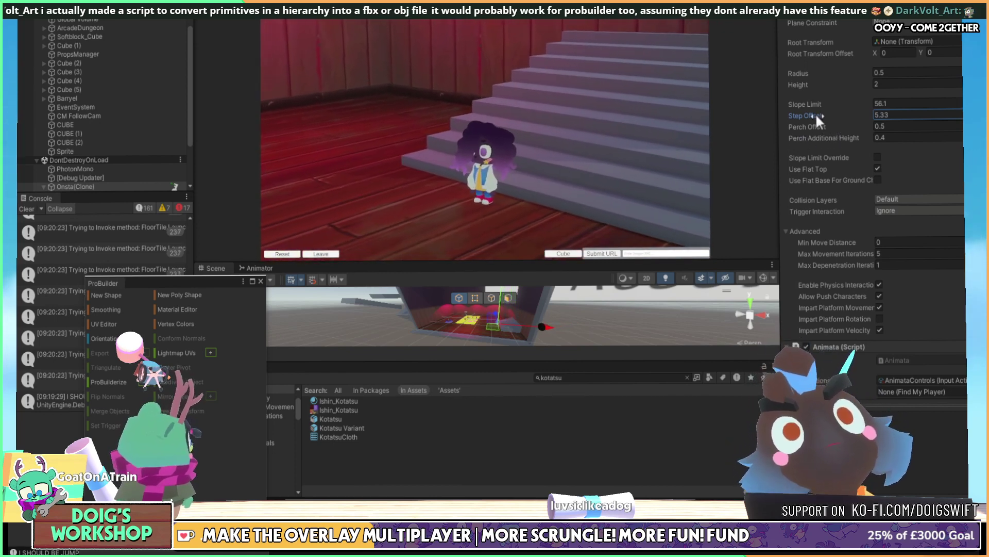
pyautogui.moveTo(815, 113); pyautogui.dragTo(941, 110)
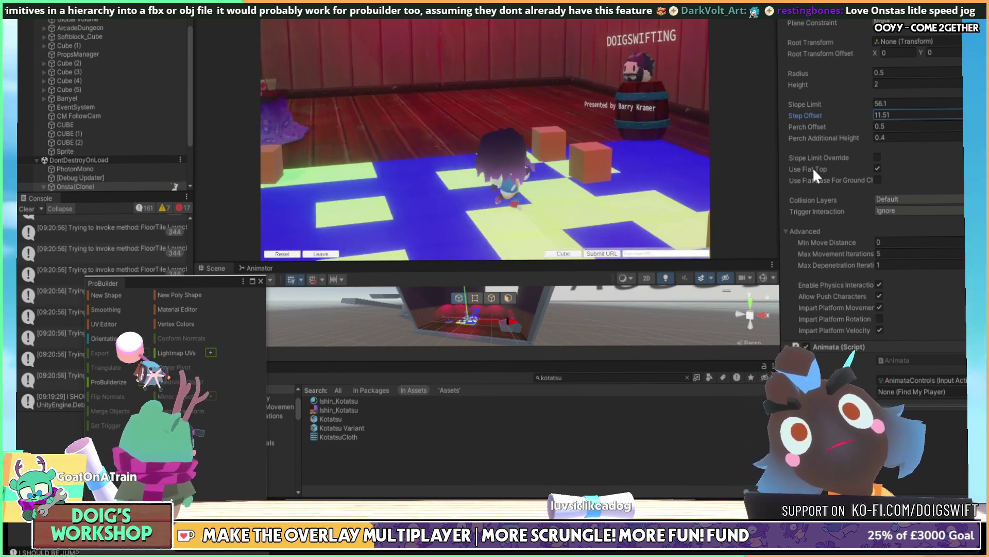
pyautogui.moveTo(824, 116); pyautogui.dragTo(792, 104)
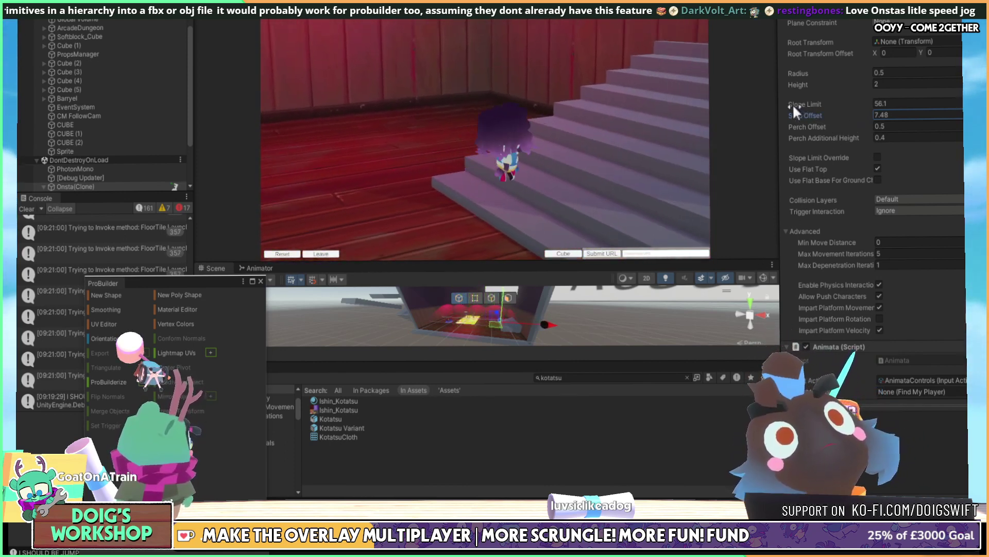
pyautogui.moveTo(806, 113); pyautogui.dragTo(785, 119)
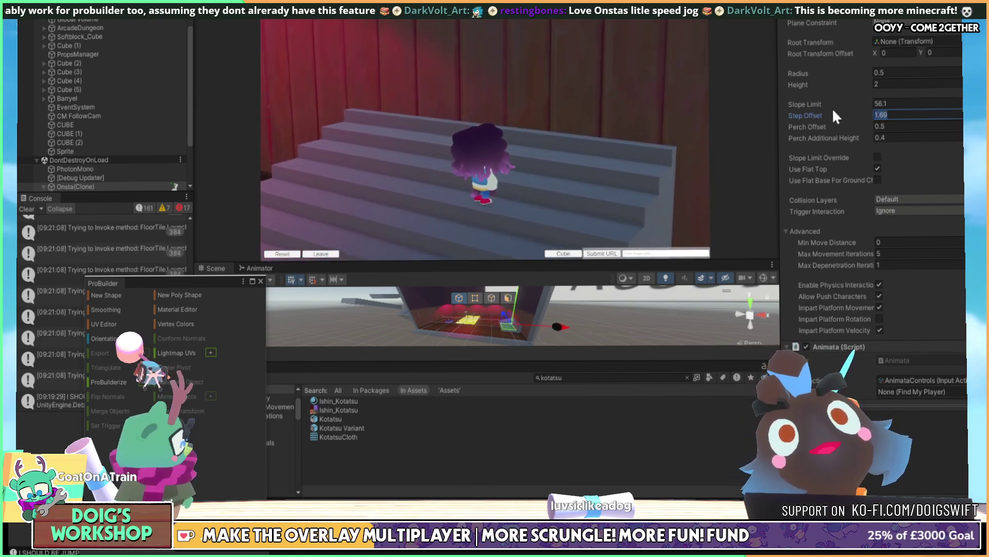
pyautogui.write('1')
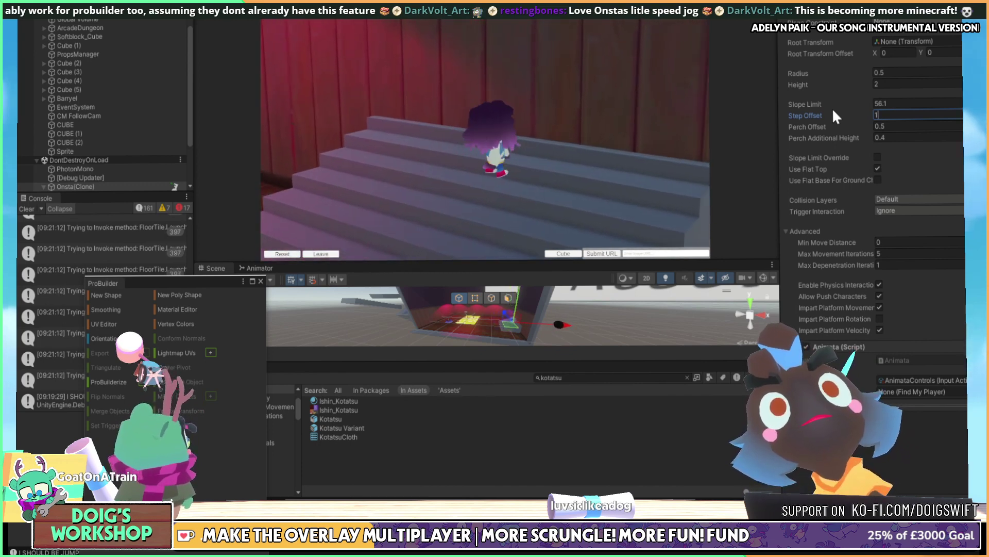
# Fine-tune Onsta(Clone)'s Step Offset against the staircase, trying 0.34, 0.4 and 0.46
pyautogui.moveTo(833, 107); pyautogui.dragTo(808, 110)
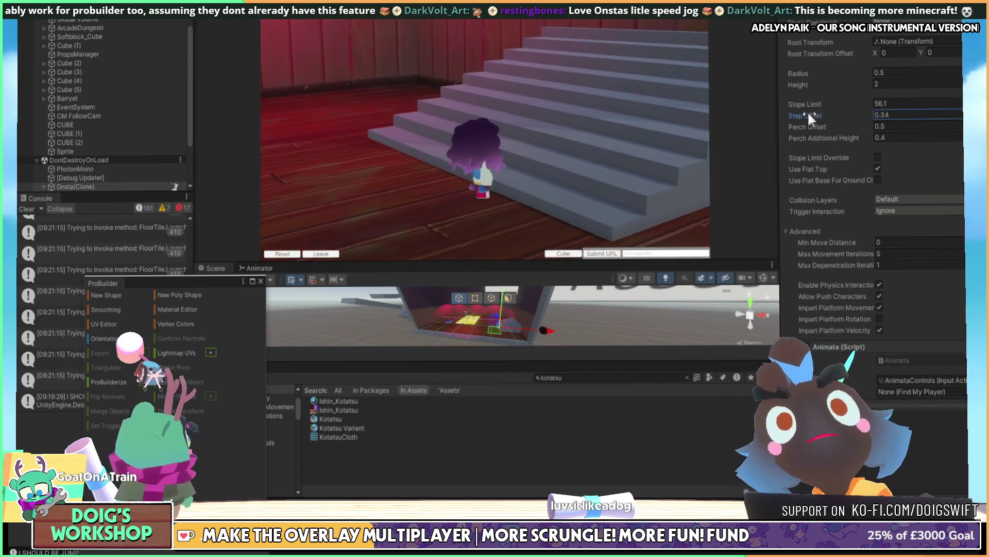
pyautogui.moveTo(807, 110); pyautogui.dragTo(811, 111)
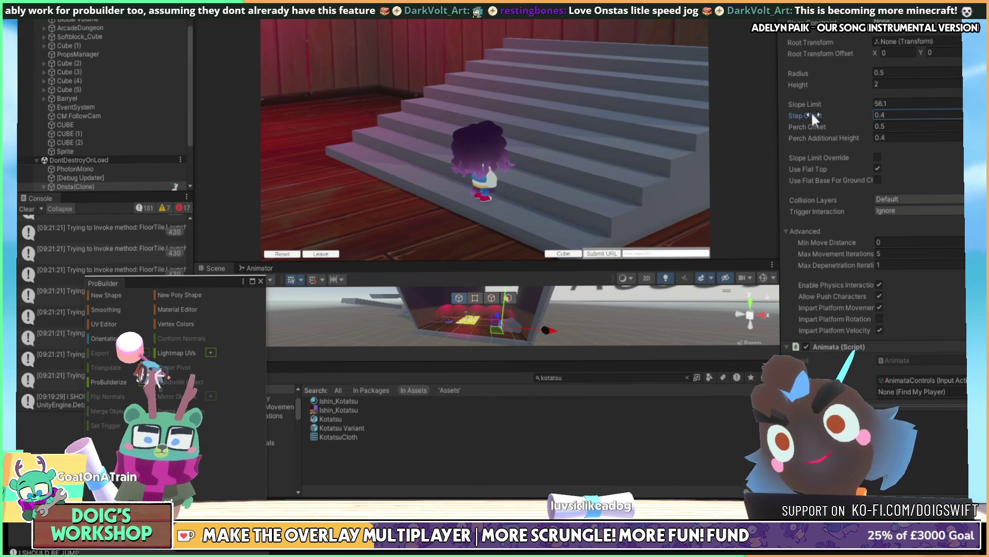
pyautogui.moveTo(811, 111); pyautogui.dragTo(815, 112)
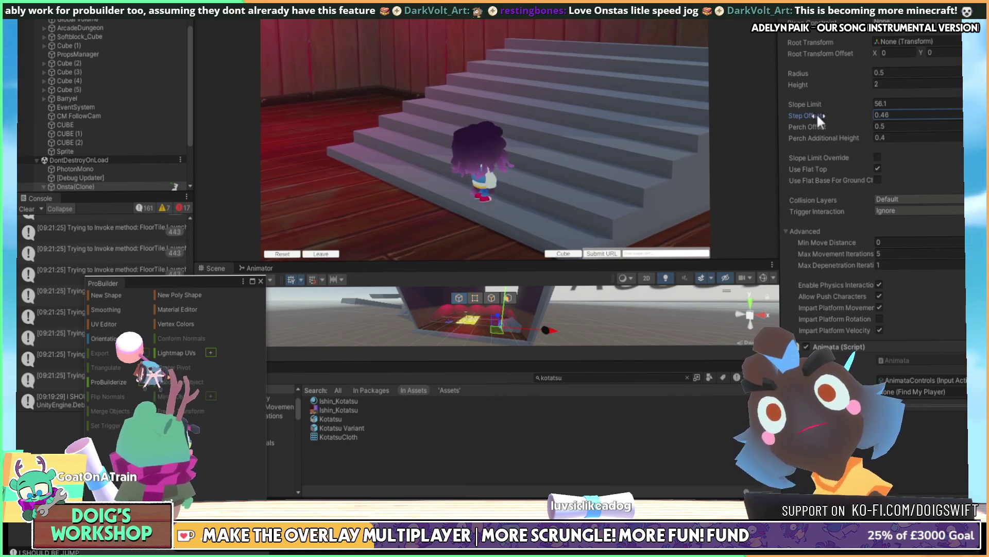
pyautogui.moveTo(818, 115); pyautogui.dragTo(822, 117)
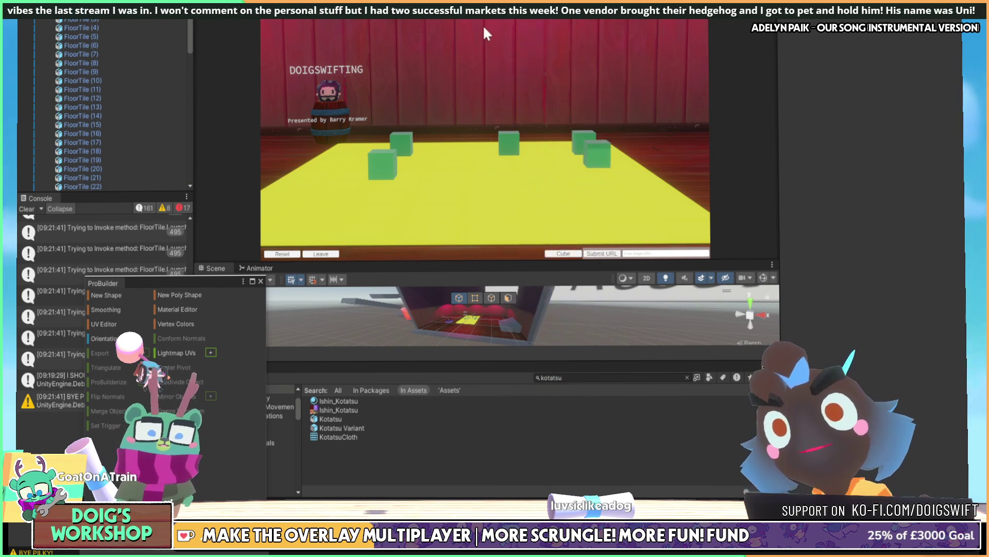
# Switch to the blank Photoshop canvas, add a new layer, and ready the Line tool with the default black foreground colour
pyautogui.hotkey('alt', 'Tab')
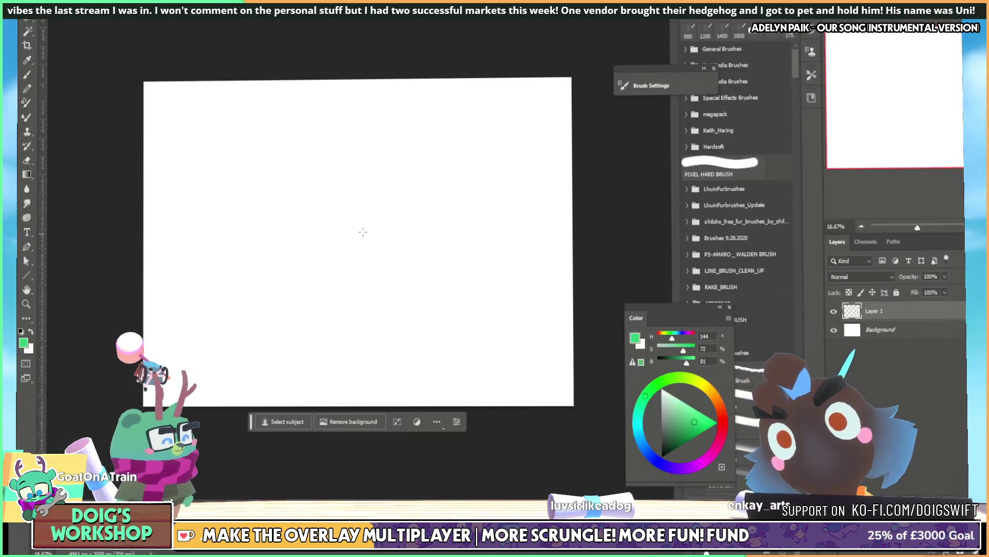
pyautogui.hotkey('ctrl', 'shift', 'alt', 'n')
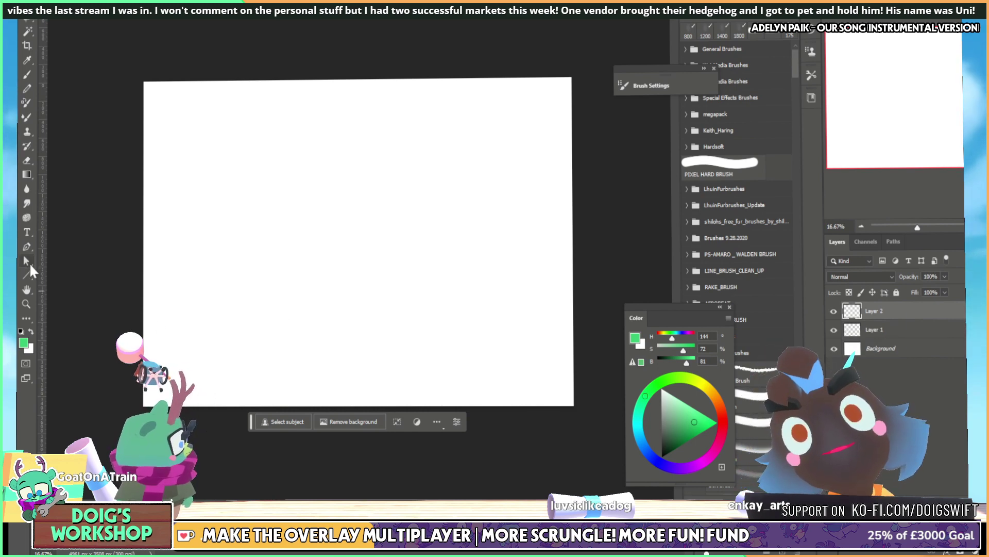
pyautogui.rightClick(26, 275)
pyautogui.click(21, 331)
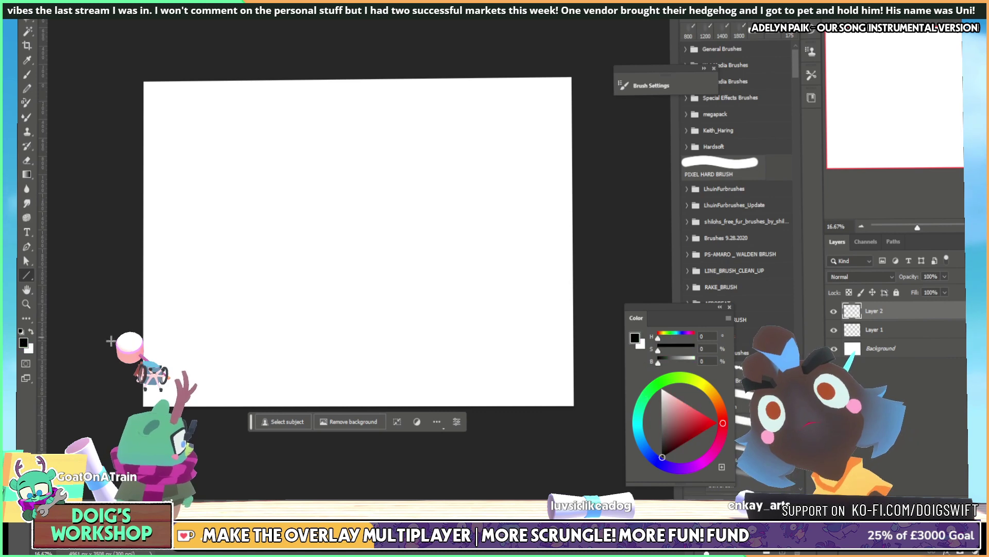
# Draw the room's slanted floor line across the canvas and a vertical wall edge rising from each end
pyautogui.moveTo(149, 308); pyautogui.dragTo(234, 268)
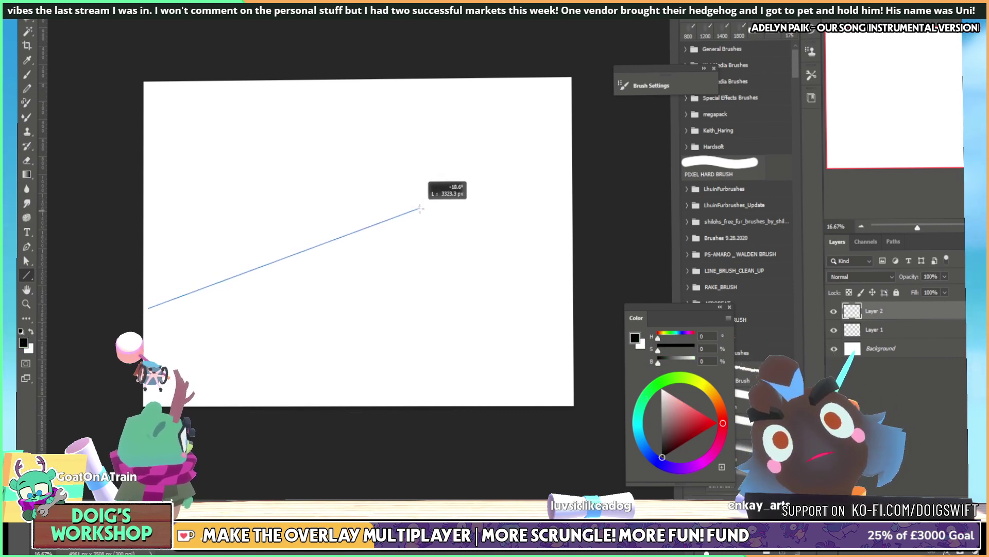
pyautogui.moveTo(418, 209); pyautogui.dragTo(420, 88)
pyautogui.hotkey('ctrl', 'z')
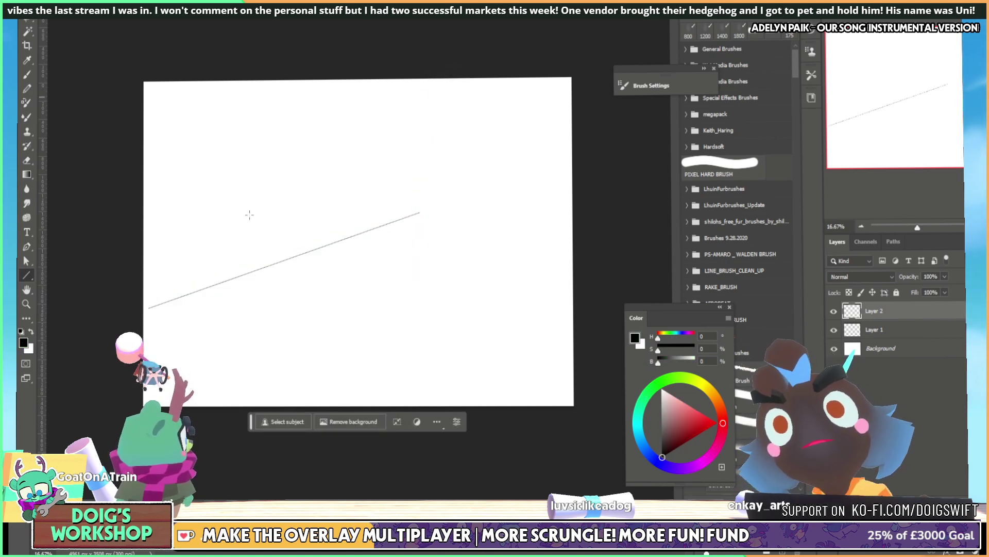
pyautogui.moveTo(149, 307); pyautogui.dragTo(150, 104)
pyautogui.moveTo(383, 101); pyautogui.dragTo(420, 93)
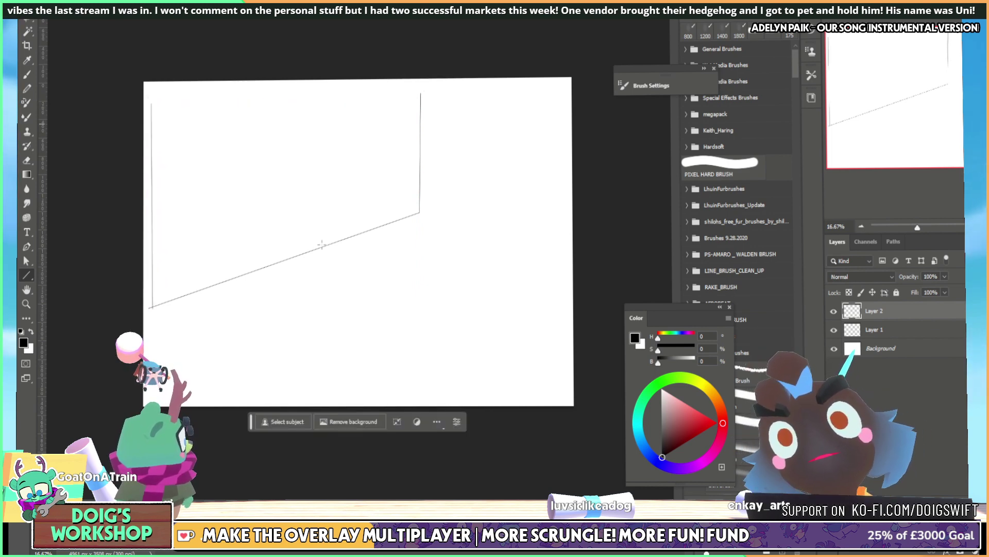
# Draw a long counter box in perspective running to the wall's far corner, and close the wall's top edge
pyautogui.moveTo(231, 283); pyautogui.dragTo(251, 232)
pyautogui.moveTo(251, 232); pyautogui.dragTo(359, 253)
pyautogui.moveTo(359, 253)
pyautogui.mouseDown()
pyautogui.moveTo(440, 220)
pyautogui.moveTo(445, 231)
pyautogui.moveTo(439, 216)
pyautogui.moveTo(394, 215)
pyautogui.moveTo(475, 213)
pyautogui.mouseUp()
pyautogui.moveTo(475, 213); pyautogui.dragTo(354, 267)
pyautogui.moveTo(354, 267); pyautogui.dragTo(353, 295)
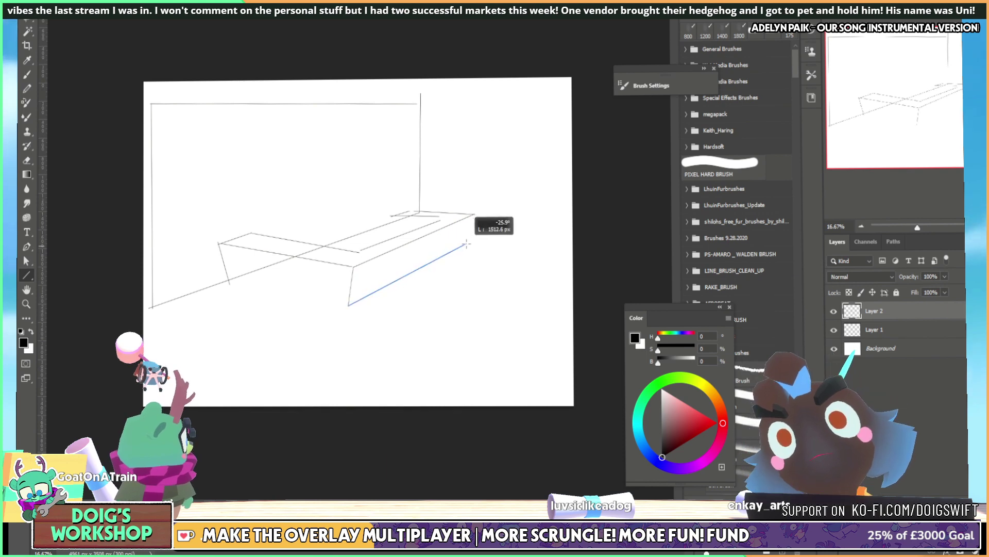
pyautogui.moveTo(473, 214); pyautogui.dragTo(473, 215)
pyautogui.hotkey('ctrl', 'z')
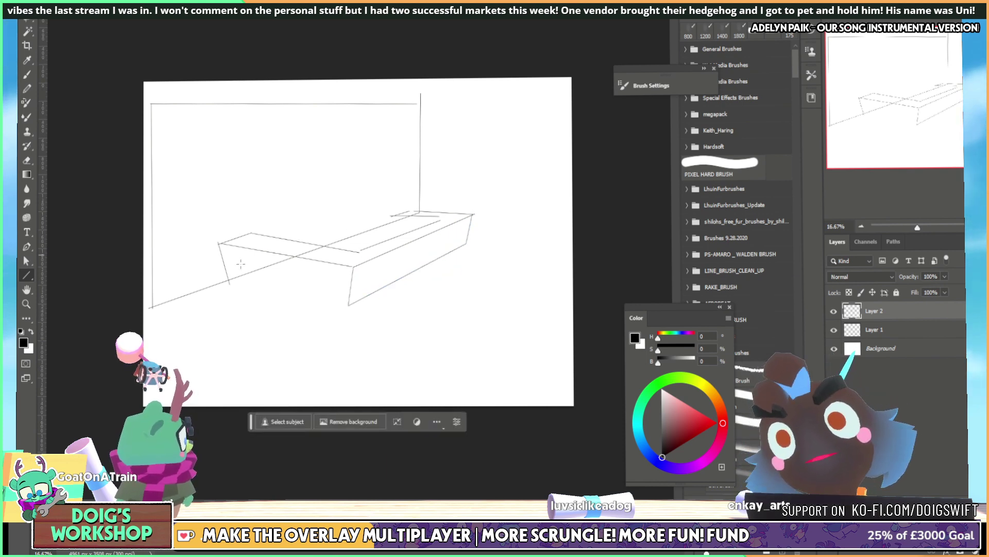
pyautogui.moveTo(231, 281); pyautogui.dragTo(340, 239)
pyautogui.moveTo(349, 306); pyautogui.dragTo(349, 305)
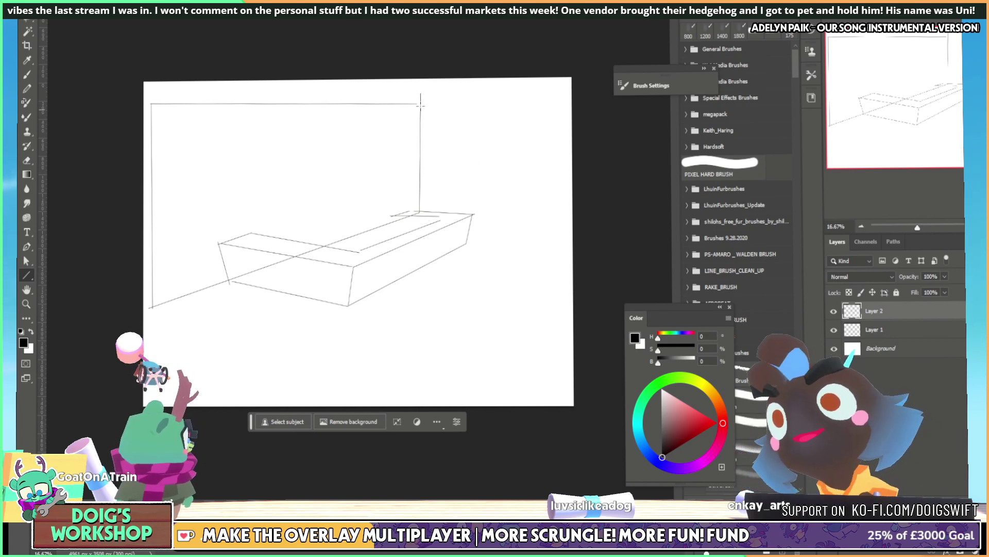
# Draw the adjoining wall's ceiling and floor lines, with a tall upright box and an L-shaped outline beside it
pyautogui.moveTo(420, 103); pyautogui.dragTo(545, 112)
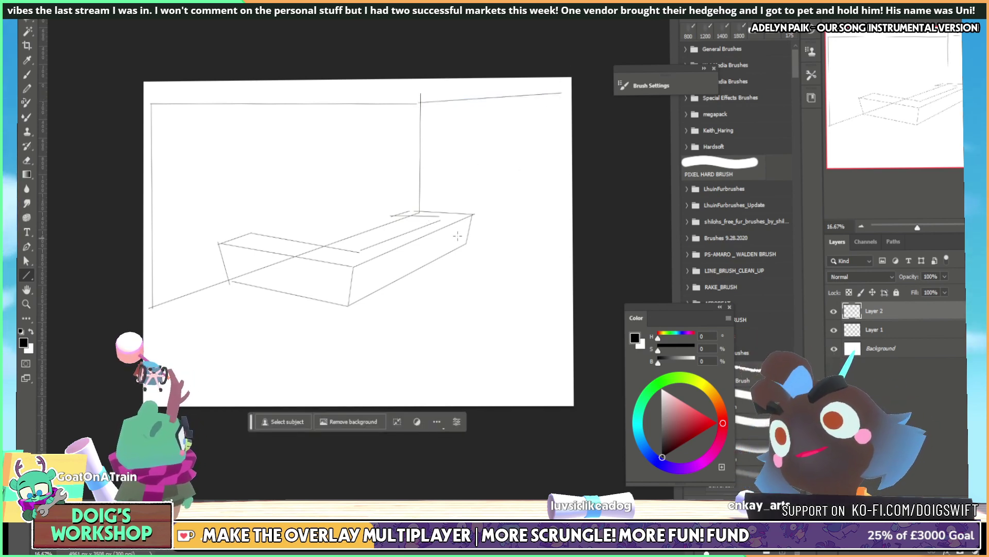
pyautogui.moveTo(472, 231); pyautogui.dragTo(577, 240)
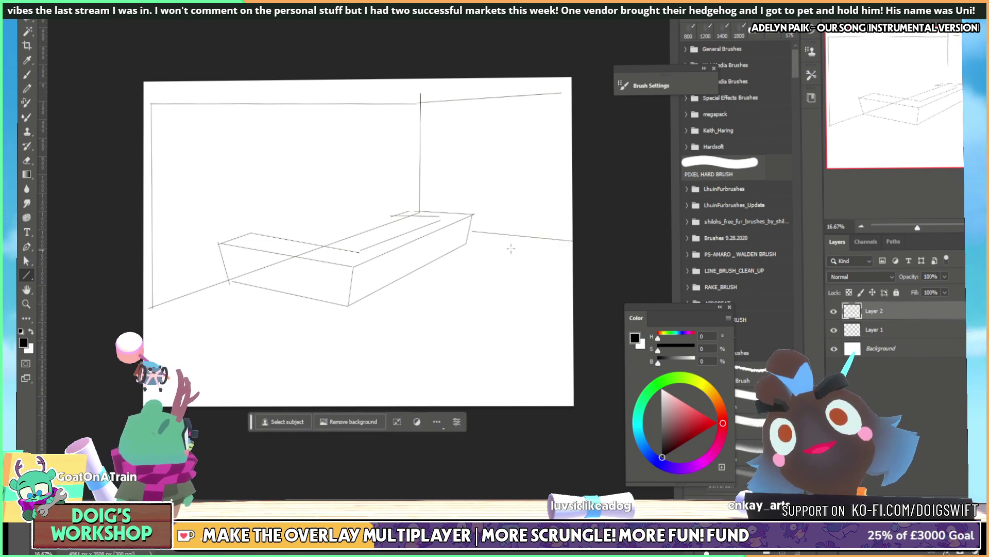
pyautogui.moveTo(477, 176); pyautogui.dragTo(478, 168)
pyautogui.moveTo(478, 168)
pyautogui.mouseDown()
pyautogui.moveTo(522, 162)
pyautogui.moveTo(479, 170)
pyautogui.moveTo(510, 219)
pyautogui.moveTo(509, 238)
pyautogui.moveTo(478, 233)
pyautogui.mouseUp()
pyautogui.moveTo(523, 166); pyautogui.dragTo(522, 232)
pyautogui.moveTo(522, 233); pyautogui.dragTo(509, 241)
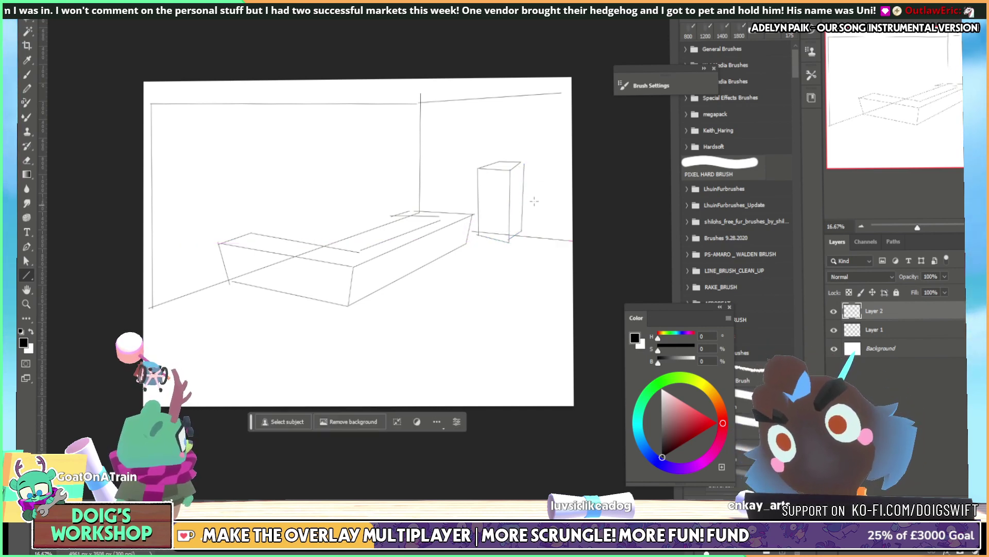
pyautogui.moveTo(538, 161); pyautogui.dragTo(534, 247)
pyautogui.moveTo(533, 248); pyautogui.dragTo(575, 246)
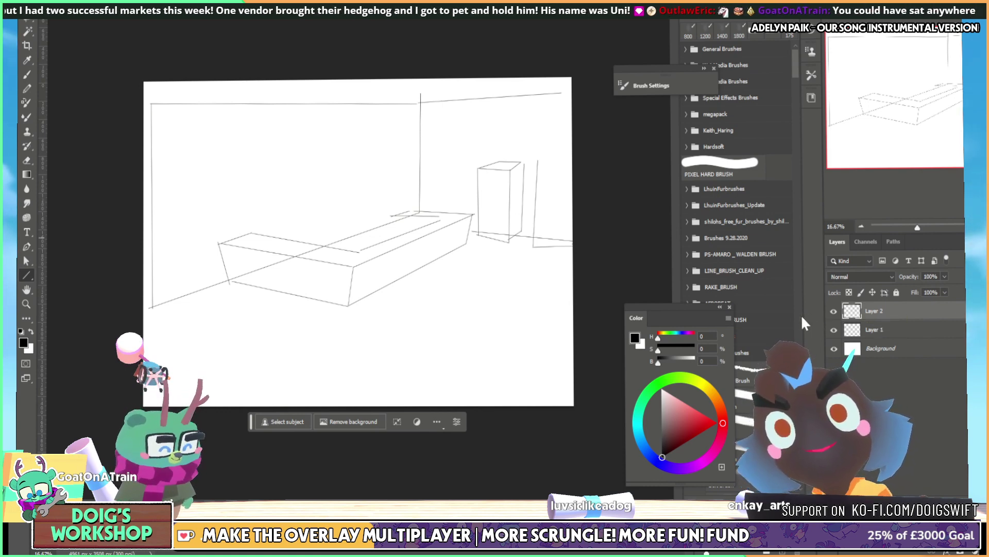
# Scale the whole room sketch down and reposition it in the canvas's upper-left area
pyautogui.hotkey('ctrl', 't')
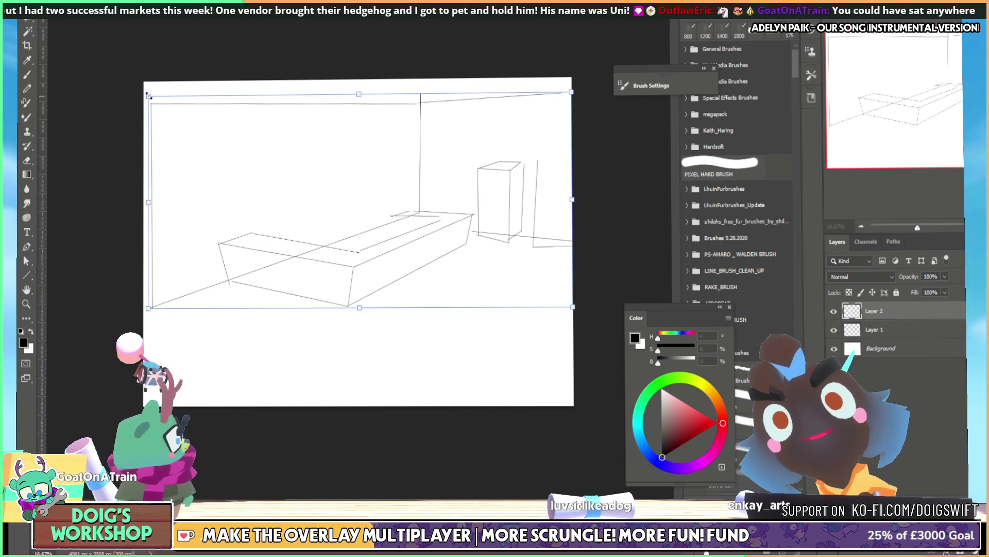
pyautogui.moveTo(146, 95); pyautogui.dragTo(281, 159)
pyautogui.moveTo(381, 209); pyautogui.dragTo(255, 163)
pyautogui.press('Return')
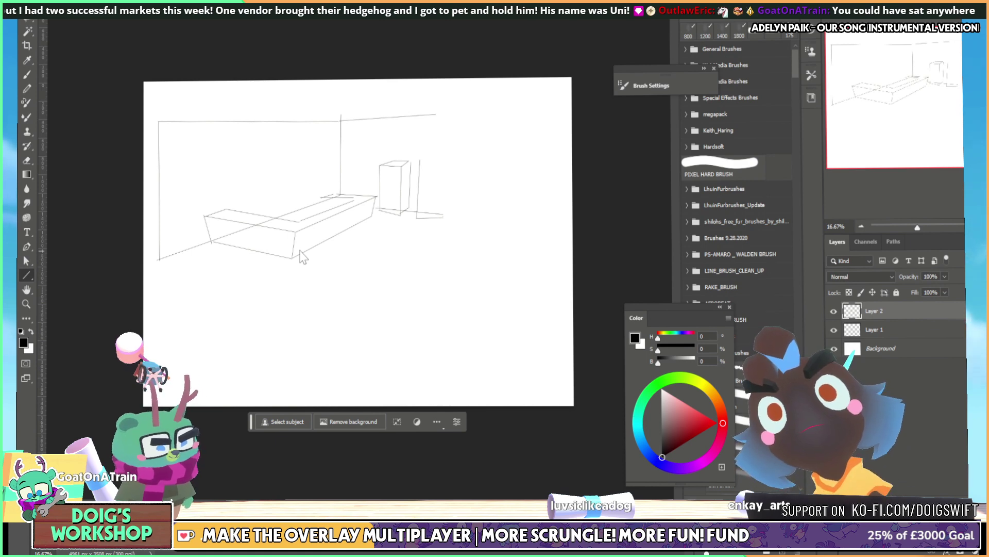
# Switch to the Brush tool and move the Color panel off the brush preset list
pyautogui.hotkey('ctrl', '+')
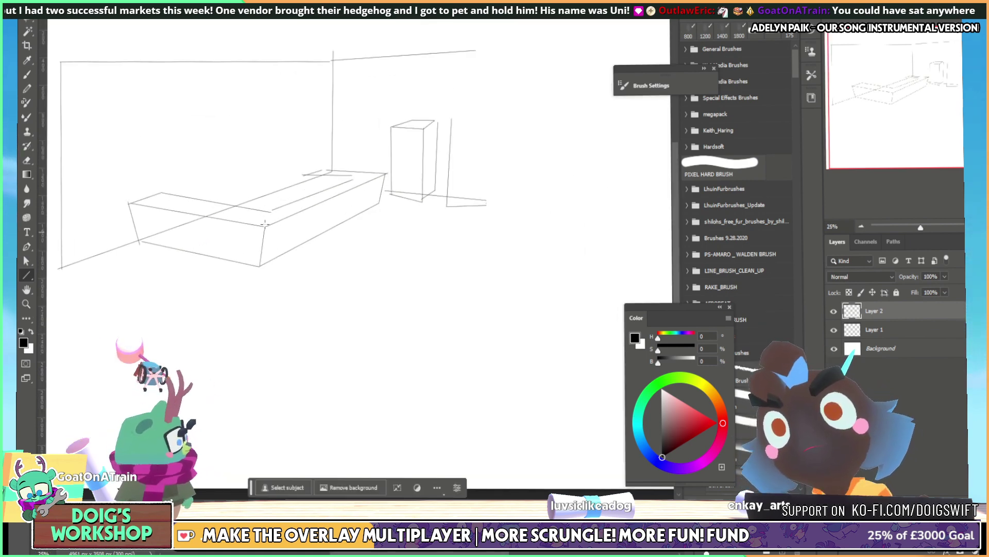
pyautogui.press('space')
pyautogui.moveTo(246, 161); pyautogui.dragTo(278, 180)
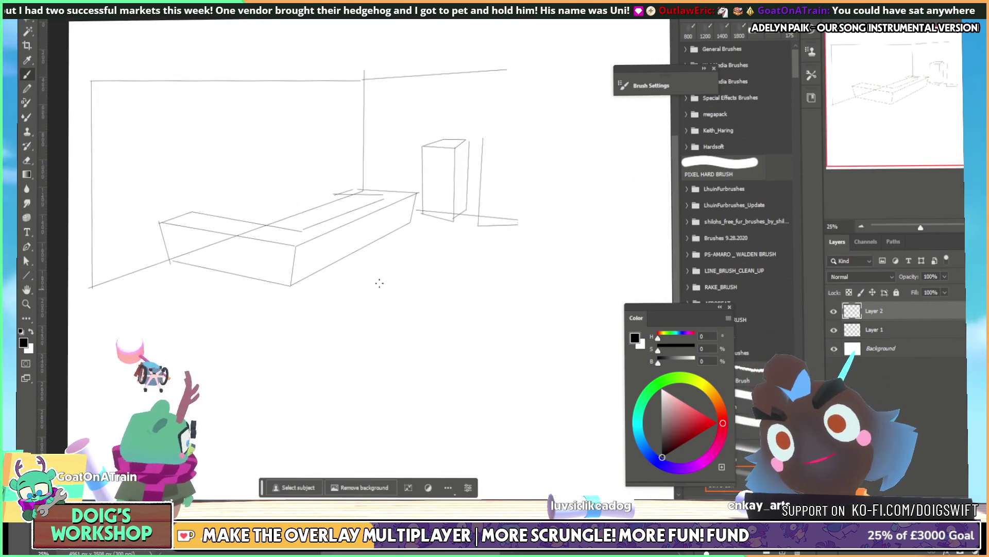
pyautogui.moveTo(429, 271); pyautogui.dragTo(396, 287)
pyautogui.hotkey('ctrl', 'z')
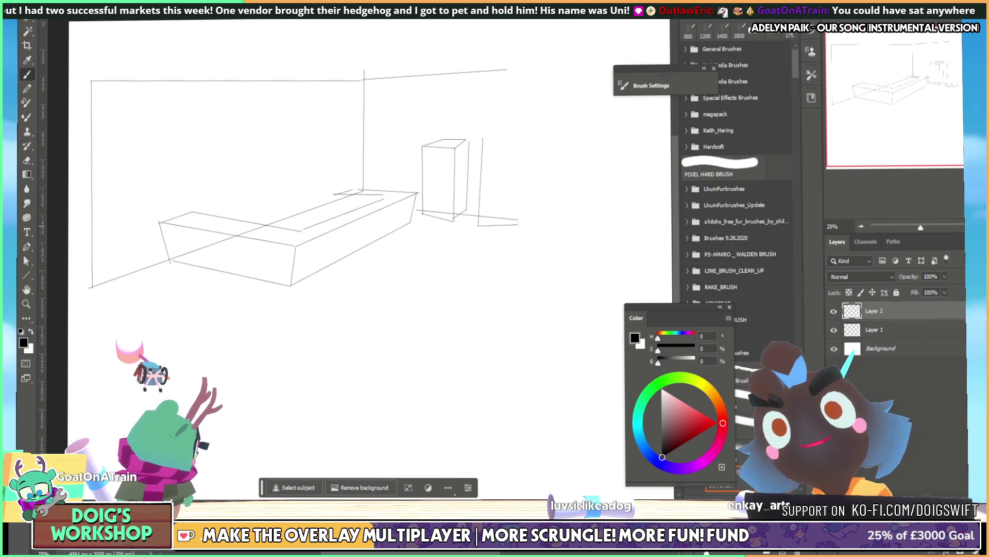
pyautogui.moveTo(665, 313); pyautogui.dragTo(553, 285)
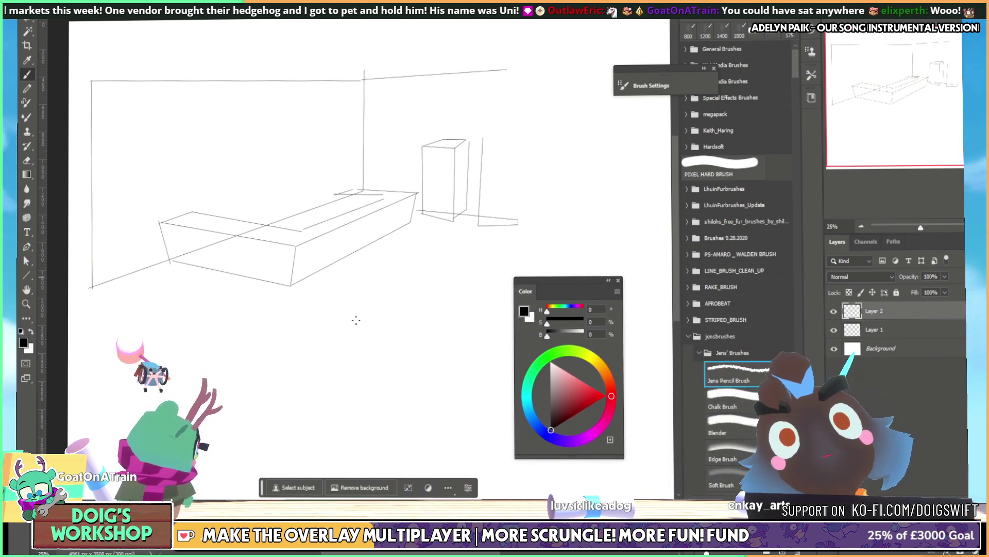
# Try out the Jens Pencil Brush with scribbles in the empty space below the counter and undo them
pyautogui.moveTo(391, 282)
pyautogui.mouseDown()
pyautogui.moveTo(415, 337)
pyautogui.moveTo(437, 288)
pyautogui.mouseUp()
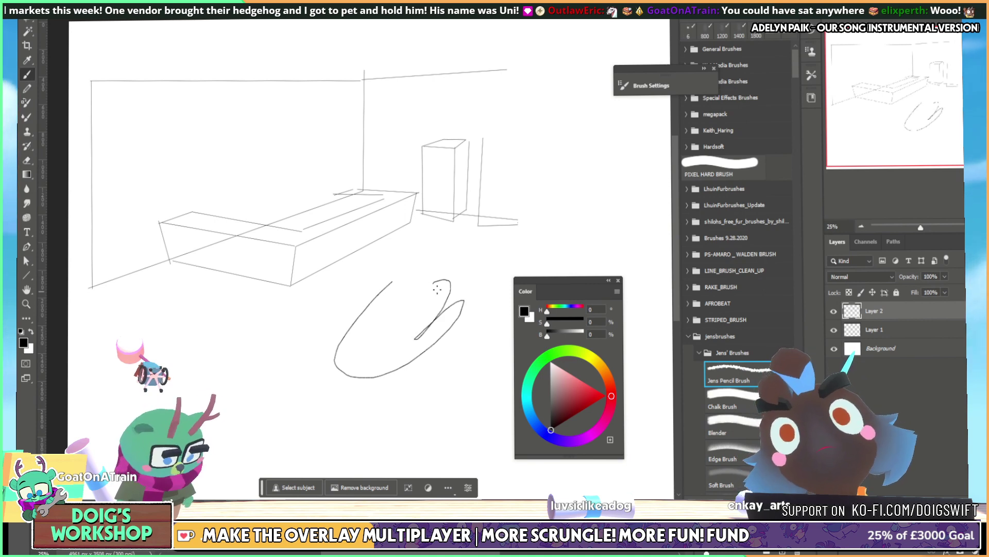
pyautogui.hotkey('ctrl', 'z')
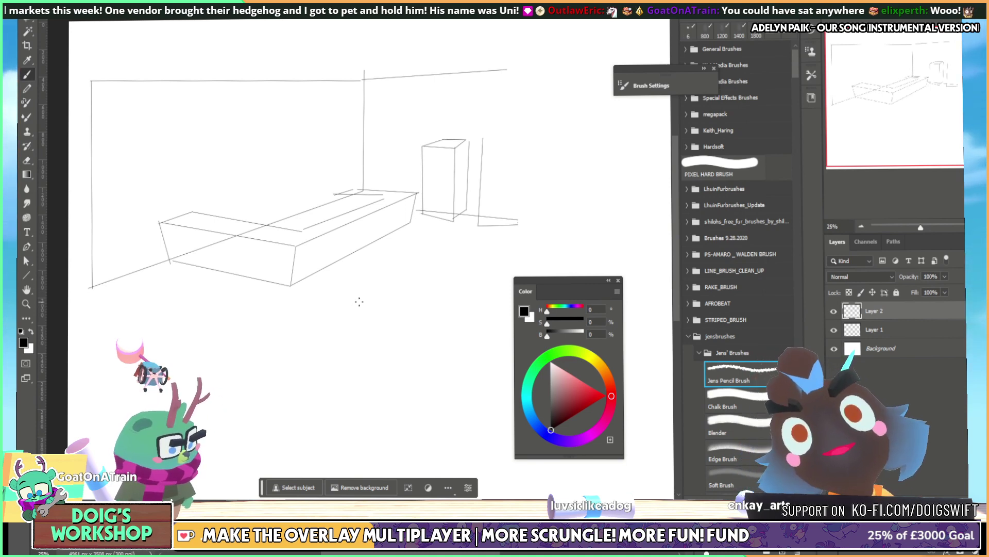
pyautogui.moveTo(352, 308); pyautogui.dragTo(384, 338)
pyautogui.moveTo(410, 290); pyautogui.dragTo(400, 342)
pyautogui.hotkey('ctrl', 'z')
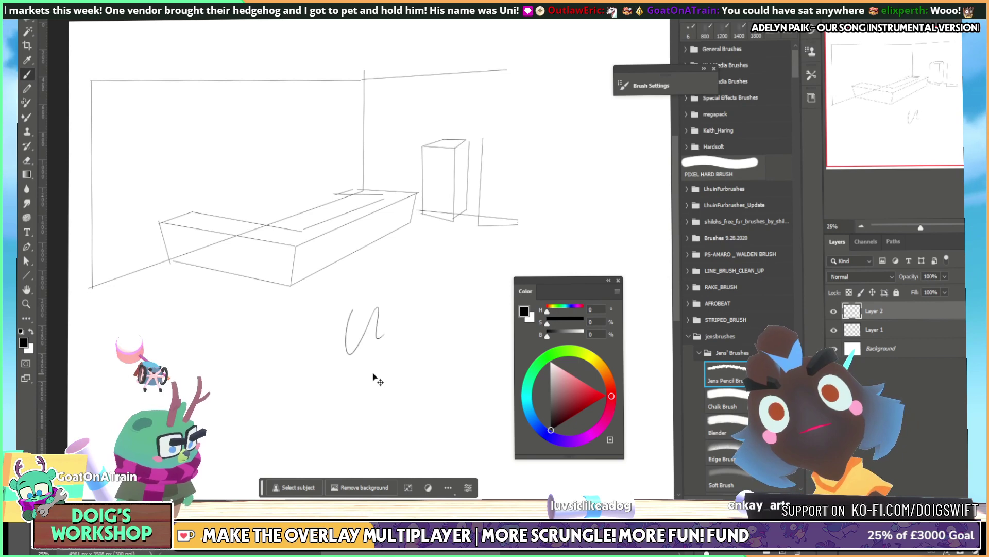
pyautogui.hotkey('ctrl', 'z')
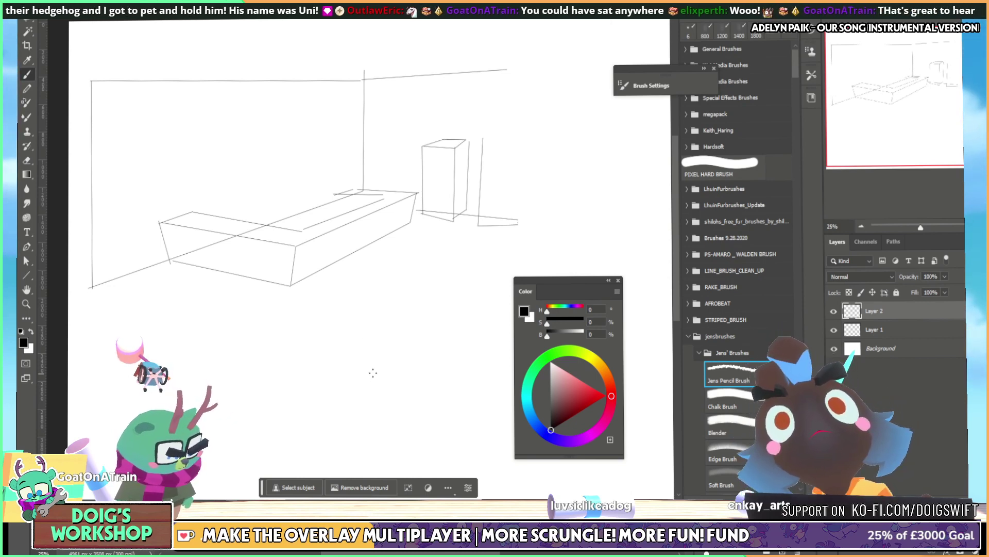
pyautogui.rightClick(373, 373)
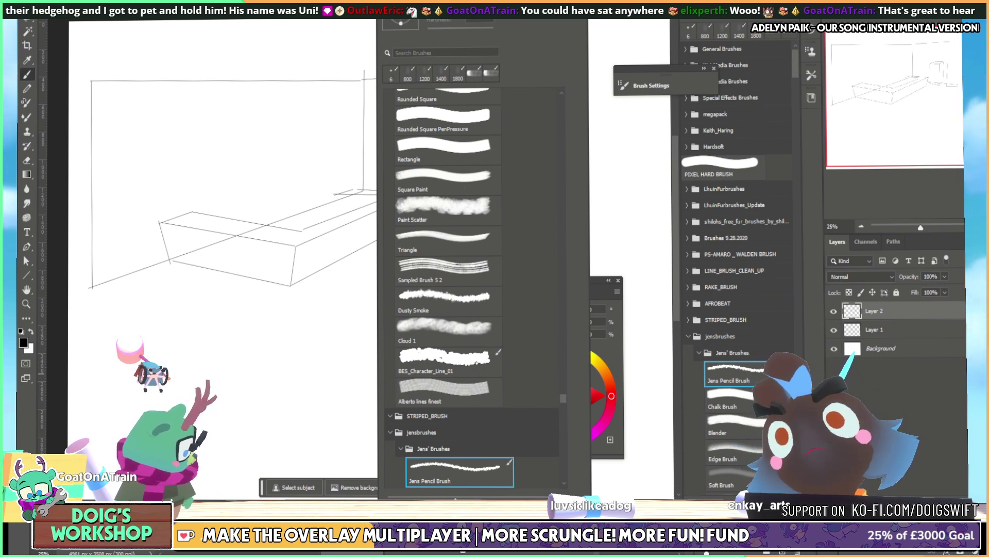
pyautogui.click(212, 323)
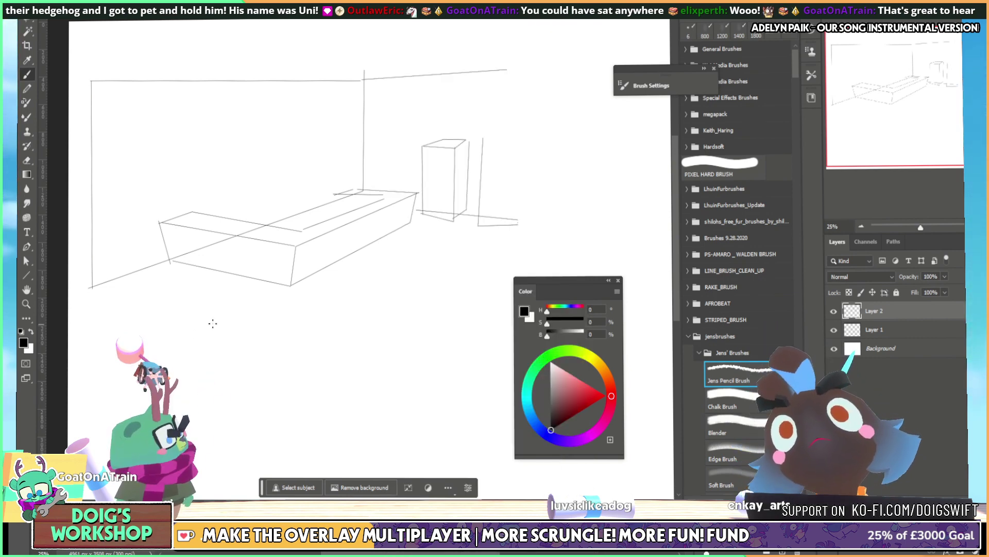
# Erase the counter box, the tall box and the outline beside it from the room sketch
pyautogui.keyDown('alt'); pyautogui.scroll(-1, 212, 323); pyautogui.keyUp('alt')
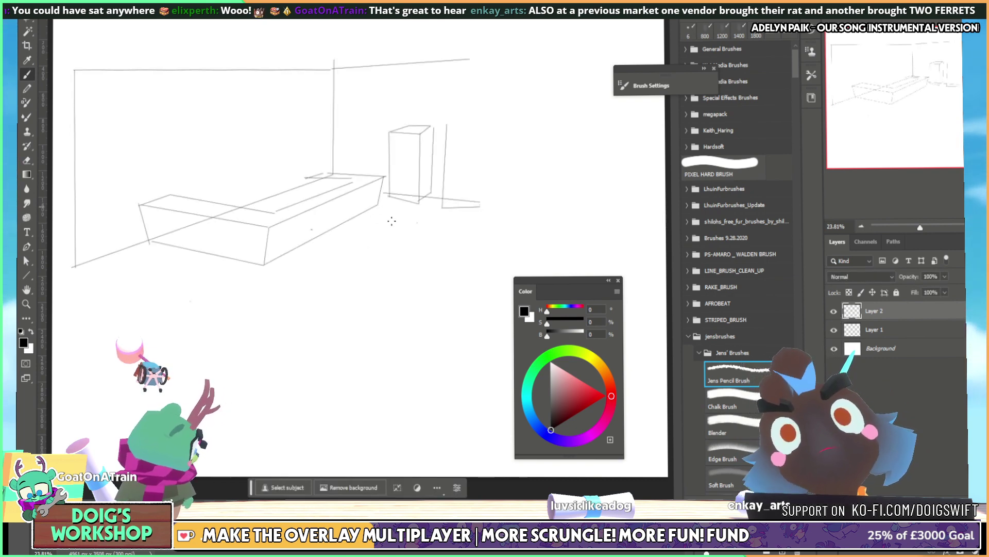
pyautogui.press('e')
pyautogui.moveTo(442, 202)
pyautogui.mouseDown()
pyautogui.moveTo(285, 247)
pyautogui.moveTo(373, 216)
pyautogui.mouseUp()
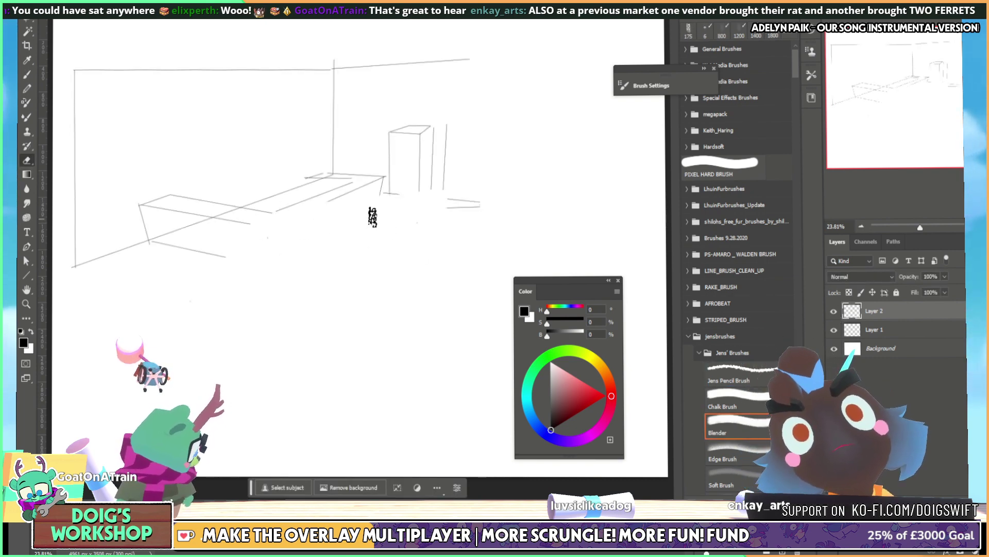
pyautogui.moveTo(194, 194)
pyautogui.mouseDown()
pyautogui.moveTo(178, 194)
pyautogui.moveTo(223, 223)
pyautogui.moveTo(188, 237)
pyautogui.moveTo(391, 179)
pyautogui.moveTo(397, 143)
pyautogui.moveTo(412, 170)
pyautogui.moveTo(393, 203)
pyautogui.moveTo(433, 214)
pyautogui.moveTo(286, 196)
pyautogui.mouseUp()
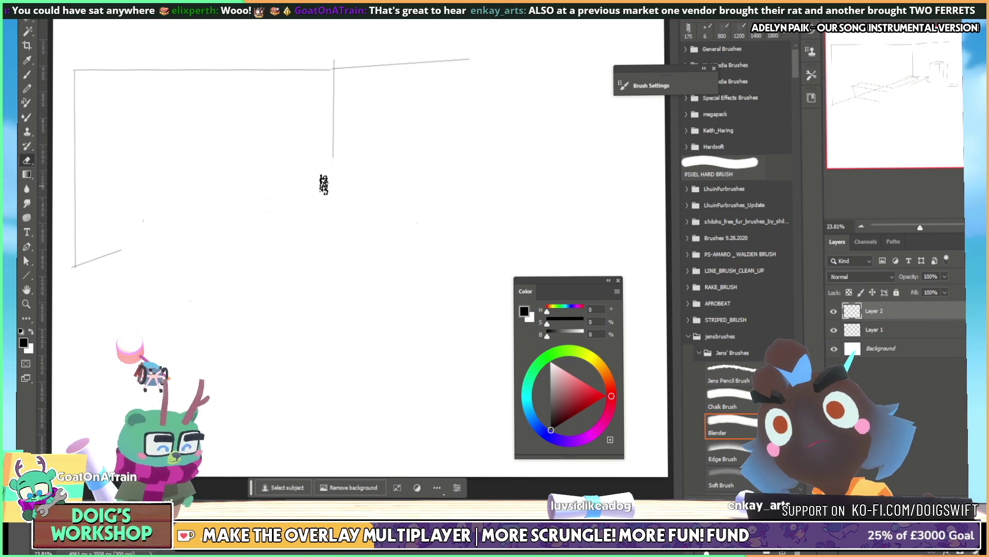
# Try to sketch a new counter edge with short downward ends across the adjoining wall, and undo the strokes
pyautogui.press('b')
pyautogui.moveTo(366, 174)
pyautogui.mouseDown()
pyautogui.moveTo(367, 209)
pyautogui.moveTo(375, 180)
pyautogui.moveTo(398, 176)
pyautogui.mouseUp()
pyautogui.moveTo(367, 174)
pyautogui.mouseDown()
pyautogui.moveTo(411, 169)
pyautogui.moveTo(560, 191)
pyautogui.mouseUp()
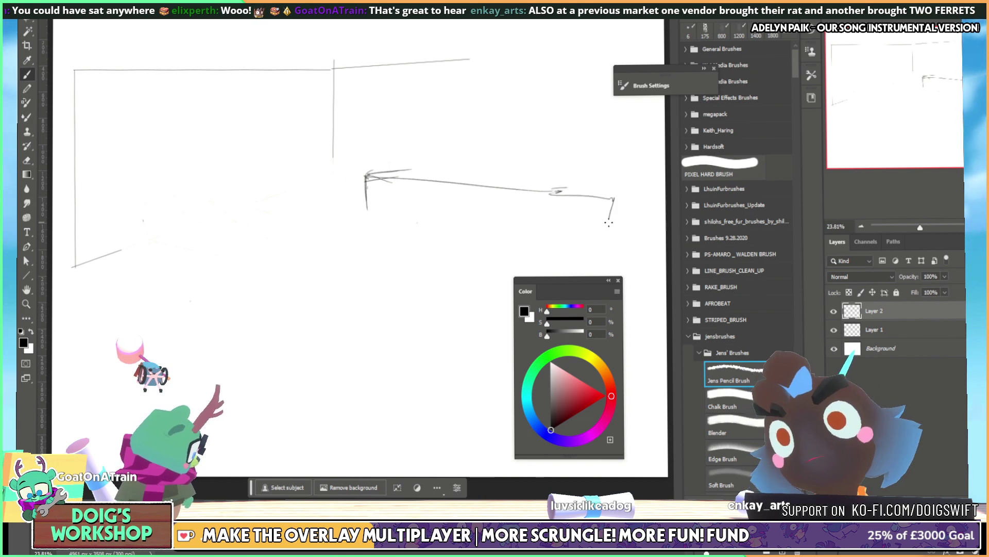
pyautogui.hotkey('ctrl', 'z')
pyautogui.hotkey('ctrl', 'z')
pyautogui.hotkey('ctrl', 'z')
pyautogui.hotkey('ctrl', 'z')
pyautogui.hotkey('ctrl', 'z')
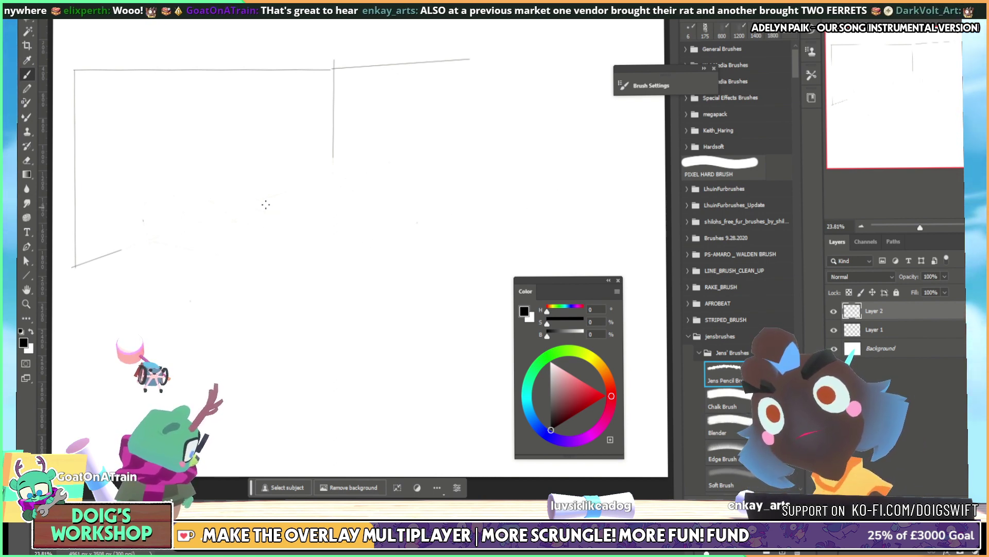
# Draw a wide rectangle with straight pencil lines below the wall edges, and shift the Layer 2 drawing up and left
pyautogui.click(218, 149)
pyautogui.keyDown('shift'); pyautogui.click(219, 336); pyautogui.keyUp('shift')
pyautogui.keyDown('shift'); pyautogui.click(422, 147); pyautogui.keyUp('shift')
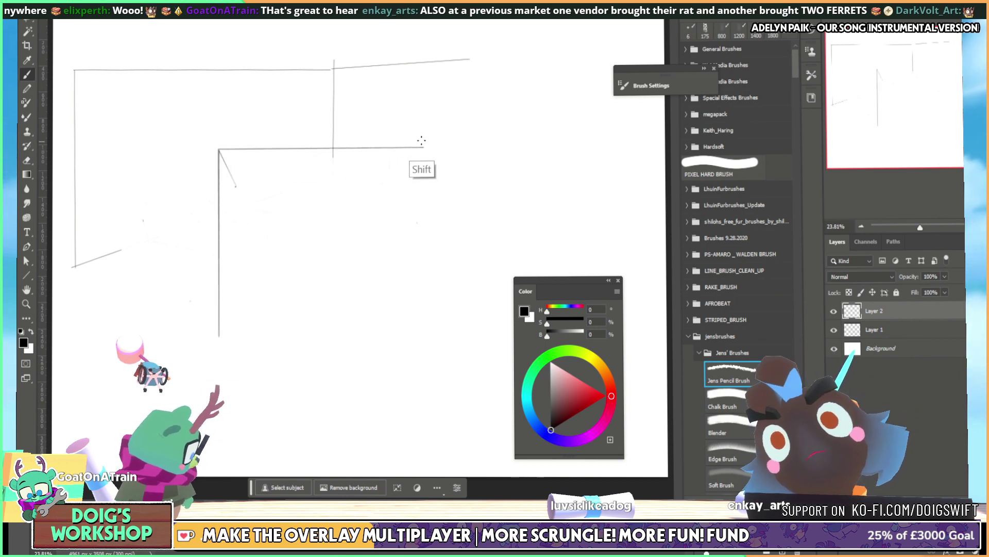
pyautogui.keyDown('shift'); pyautogui.click(221, 336); pyautogui.keyUp('shift')
pyautogui.keyDown('shift'); pyautogui.click(435, 335); pyautogui.keyUp('shift')
pyautogui.hotkey('ctrl', 'z')
pyautogui.hotkey('ctrl', 'z')
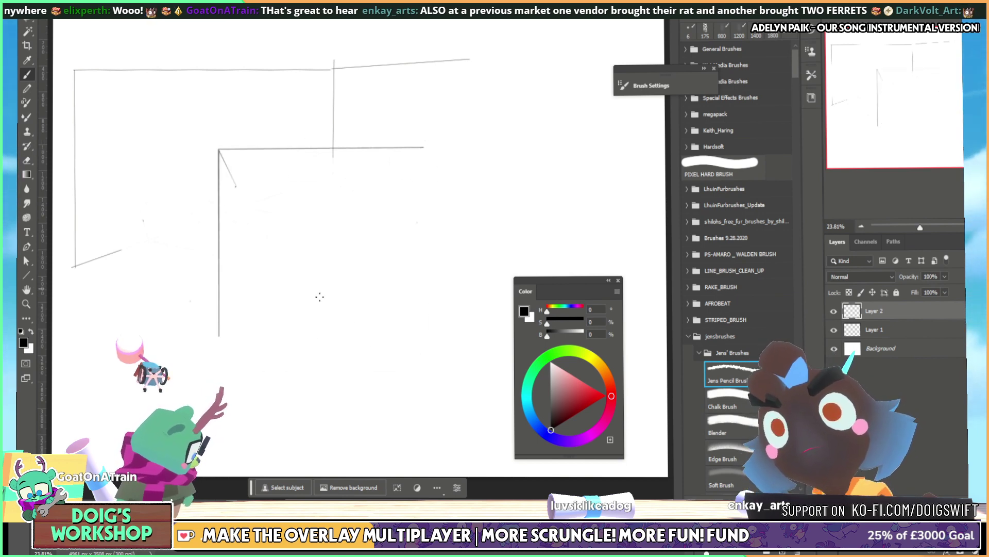
pyautogui.keyDown('shift'); pyautogui.click(435, 335); pyautogui.keyUp('shift')
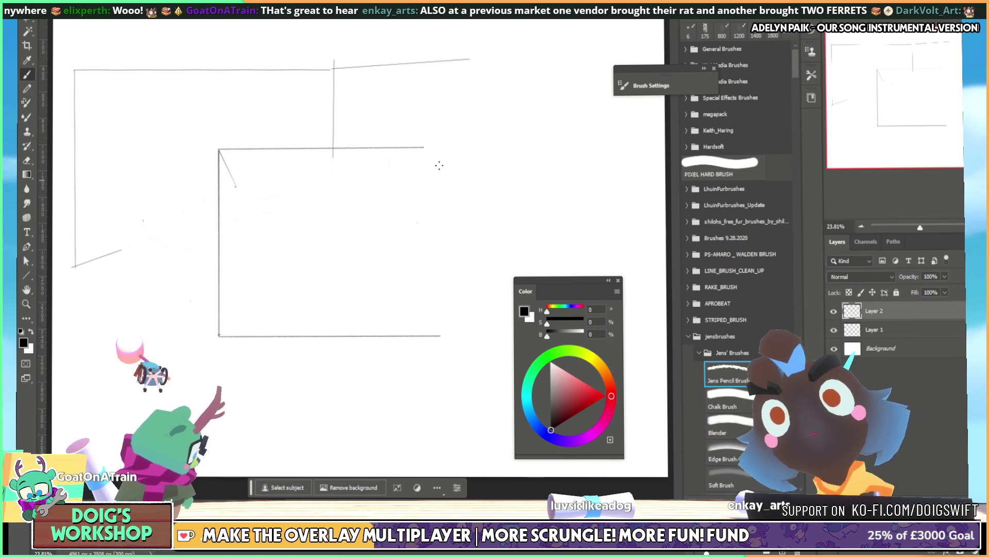
pyautogui.keyDown('shift'); pyautogui.click(532, 146); pyautogui.keyUp('shift')
pyautogui.keyDown('shift'); pyautogui.click(534, 276); pyautogui.keyUp('shift')
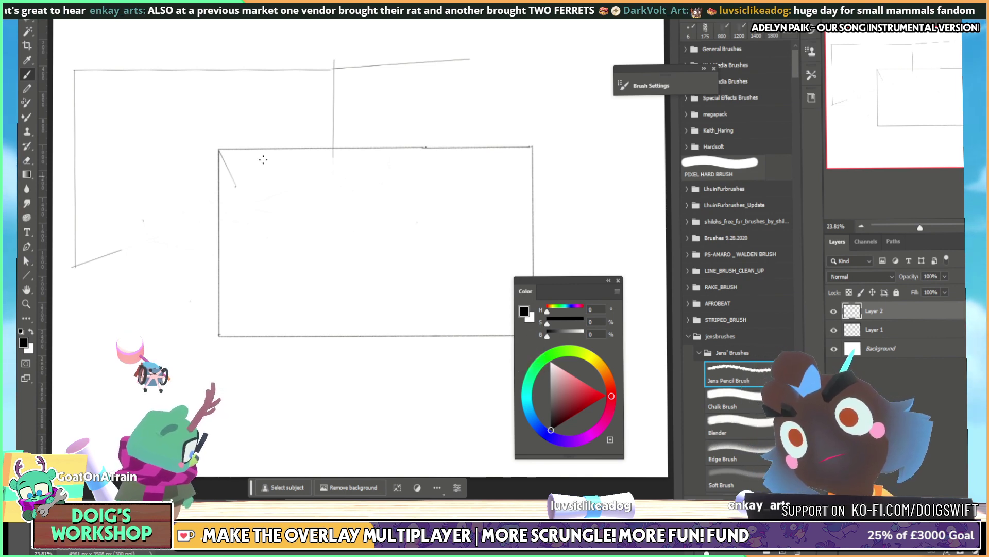
pyautogui.press('v')
pyautogui.moveTo(299, 223)
pyautogui.mouseDown()
pyautogui.moveTo(186, 183)
pyautogui.moveTo(196, 186)
pyautogui.mouseUp()
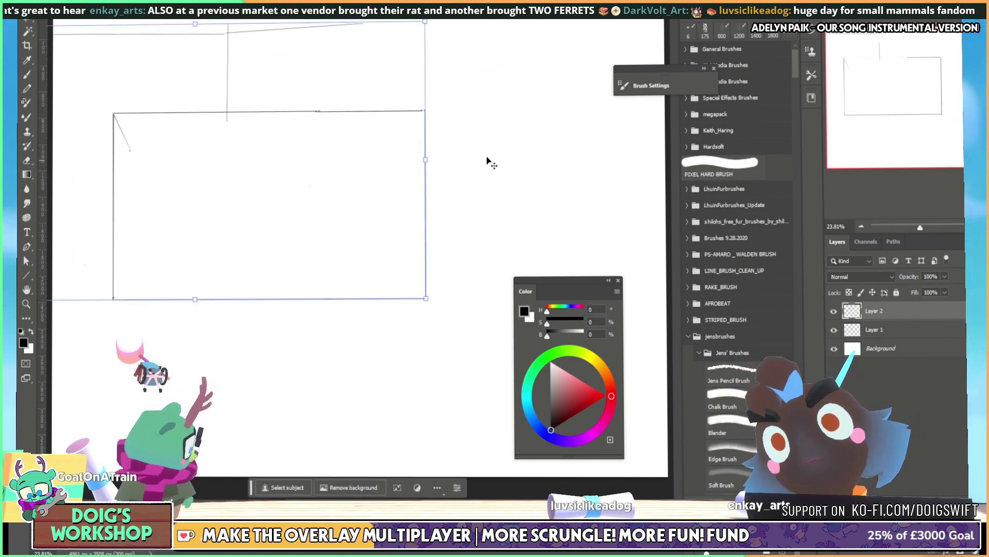
# Draw a curved counter as concentric pencil arcs around the upper-left corner of the room rectangle
pyautogui.press('b')
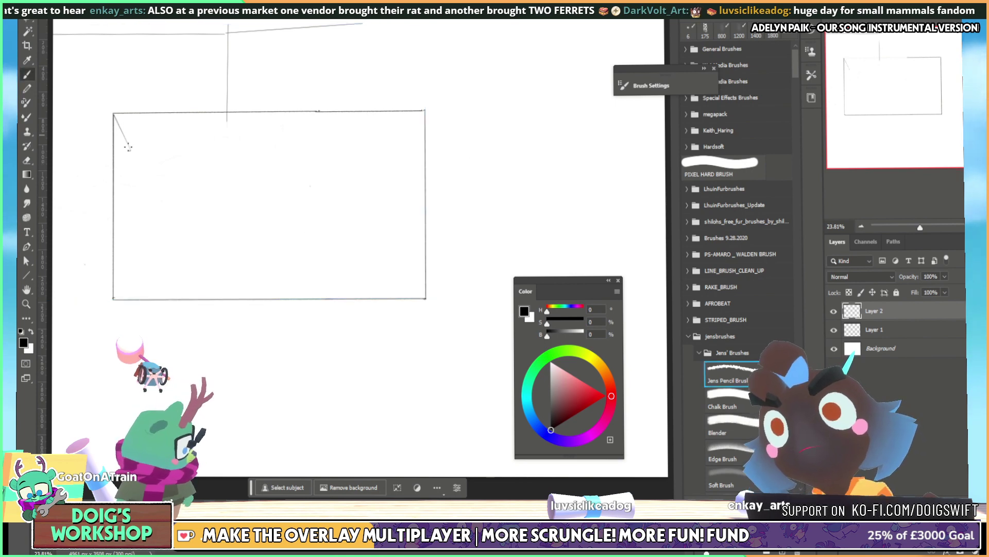
pyautogui.moveTo(112, 179); pyautogui.dragTo(189, 119)
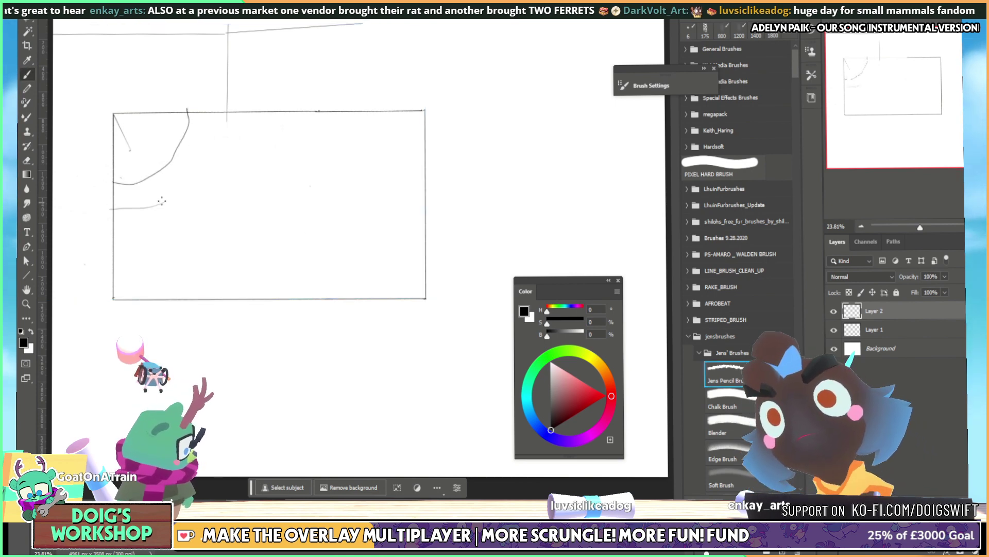
pyautogui.moveTo(111, 208)
pyautogui.mouseDown()
pyautogui.moveTo(177, 175)
pyautogui.moveTo(201, 117)
pyautogui.mouseUp()
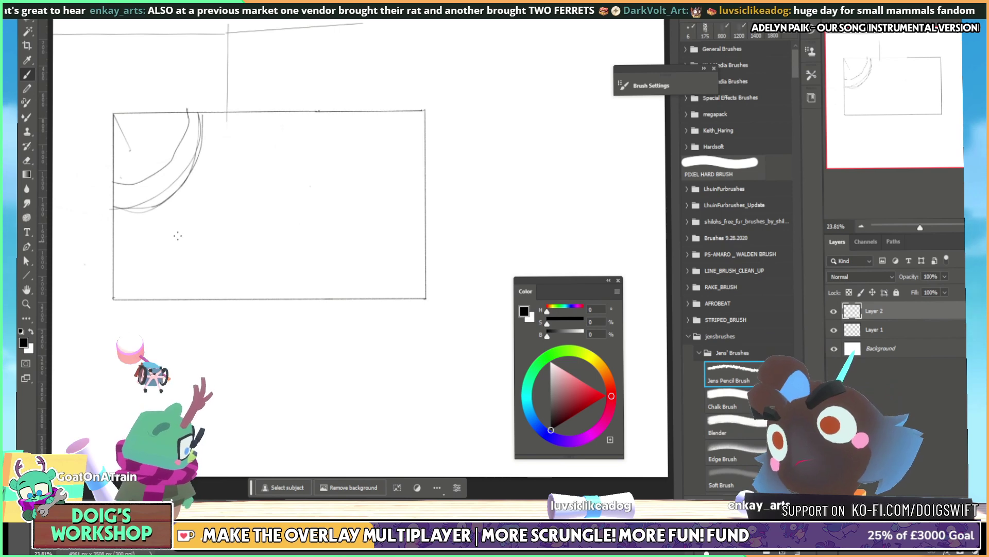
# Sketch two small square tables with a round seat on each side below the counter, and erase the one further right
pyautogui.moveTo(163, 241); pyautogui.dragTo(148, 265)
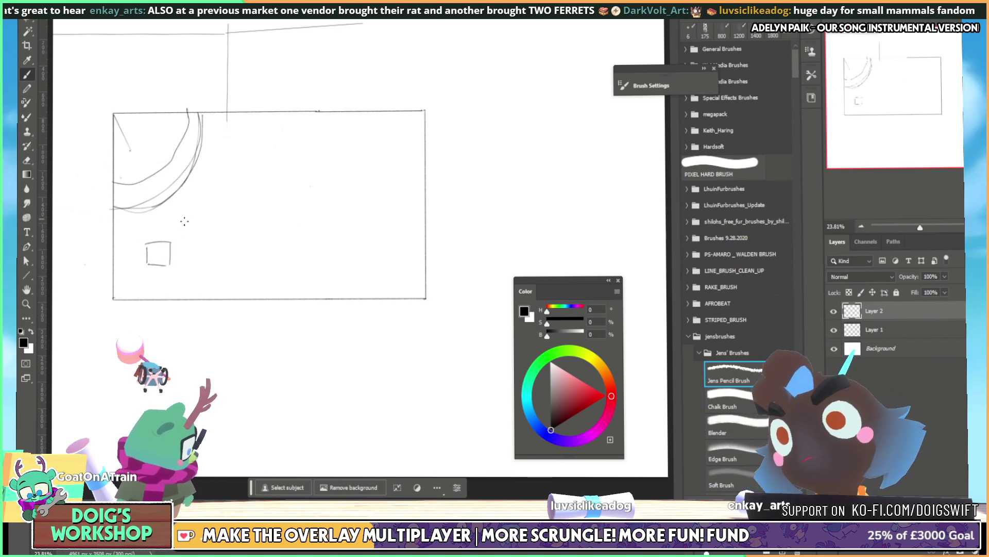
pyautogui.moveTo(184, 213); pyautogui.dragTo(185, 236)
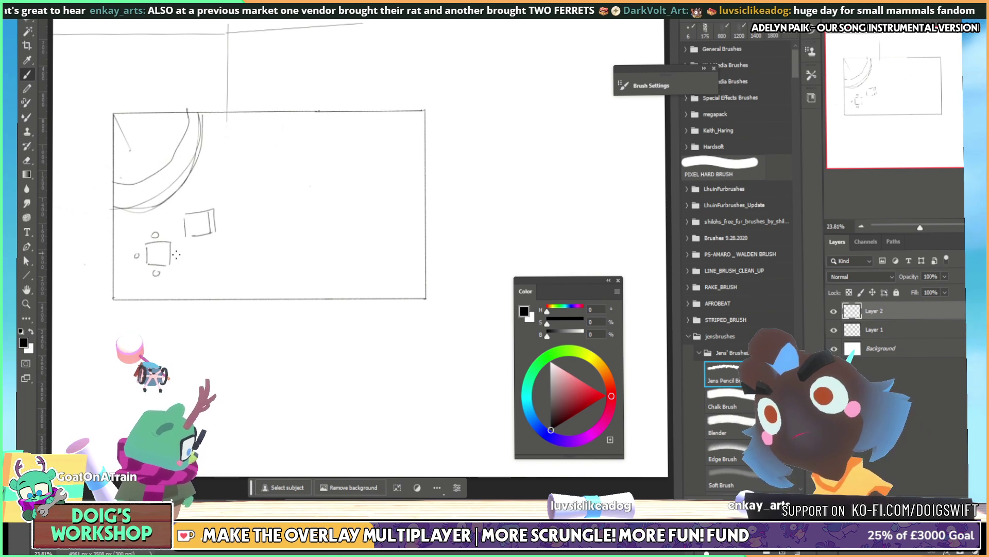
pyautogui.moveTo(176, 248); pyautogui.dragTo(177, 256)
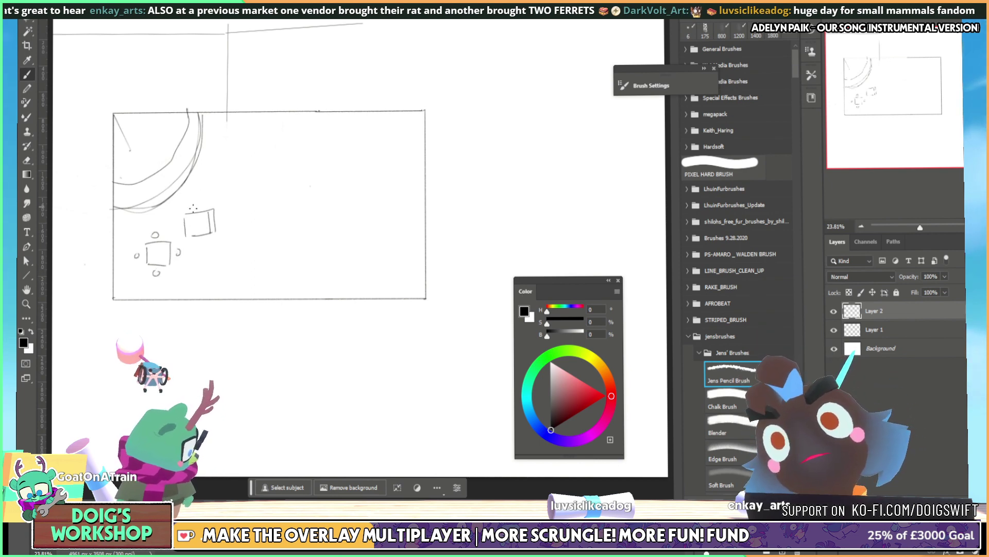
pyautogui.moveTo(178, 224); pyautogui.dragTo(199, 240)
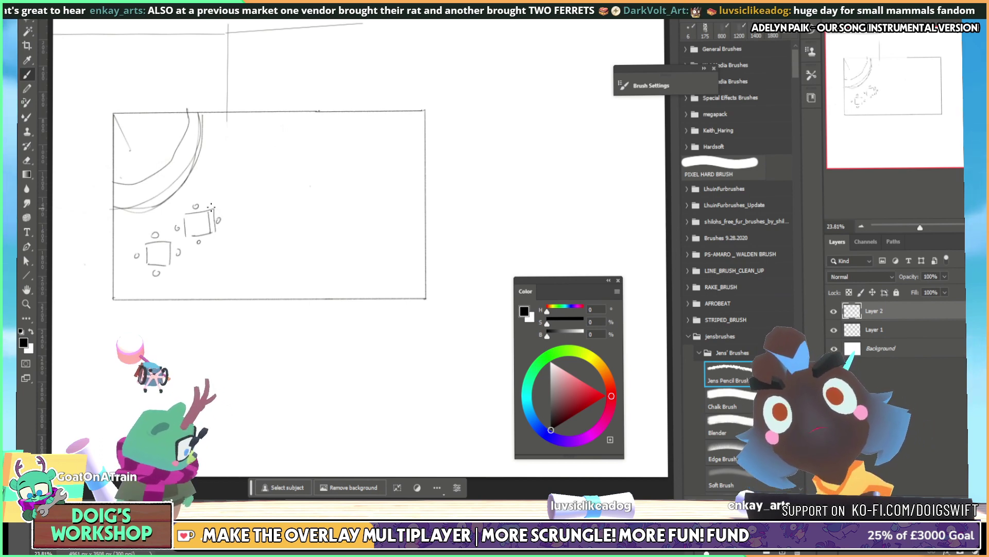
pyautogui.press('e')
pyautogui.moveTo(199, 209); pyautogui.dragTo(211, 228)
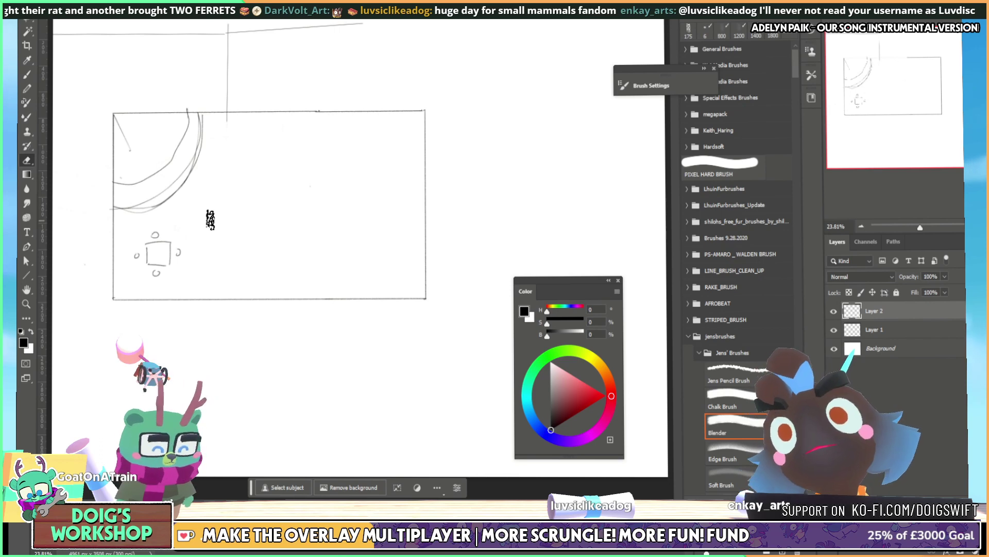
# Add another arc inside the curved counter and a row of small circles along it
pyautogui.press('v')
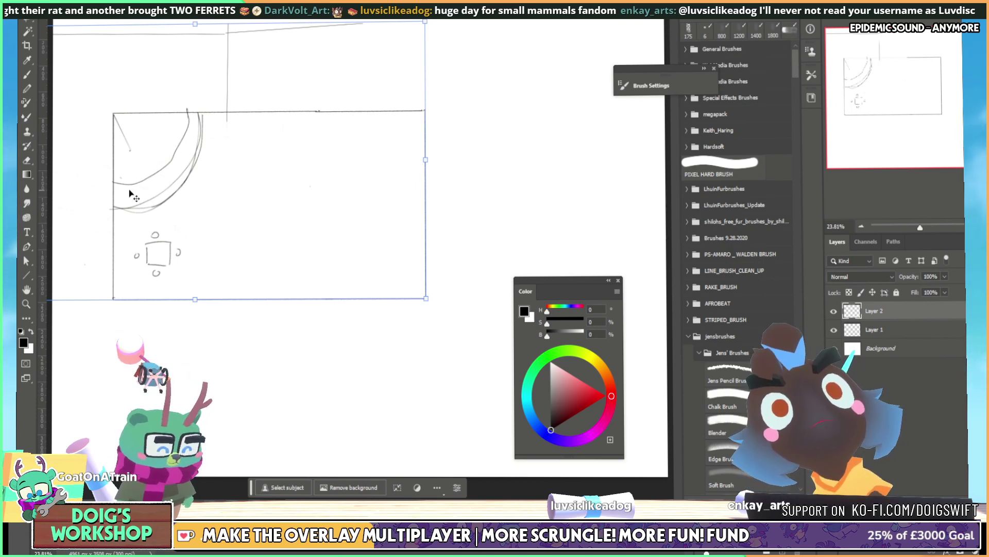
pyautogui.press('b')
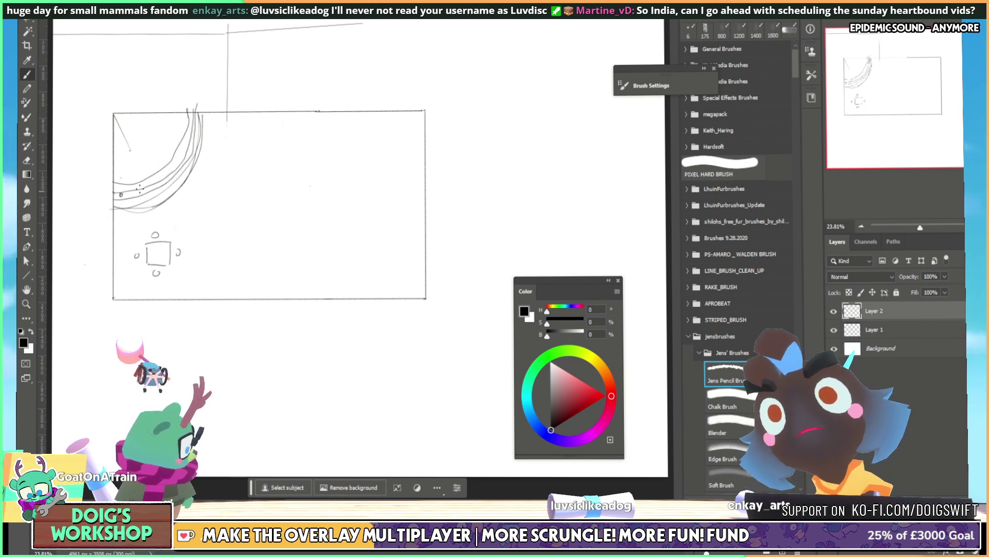
pyautogui.moveTo(140, 189)
pyautogui.mouseDown()
pyautogui.moveTo(178, 165)
pyautogui.moveTo(195, 123)
pyautogui.mouseUp()
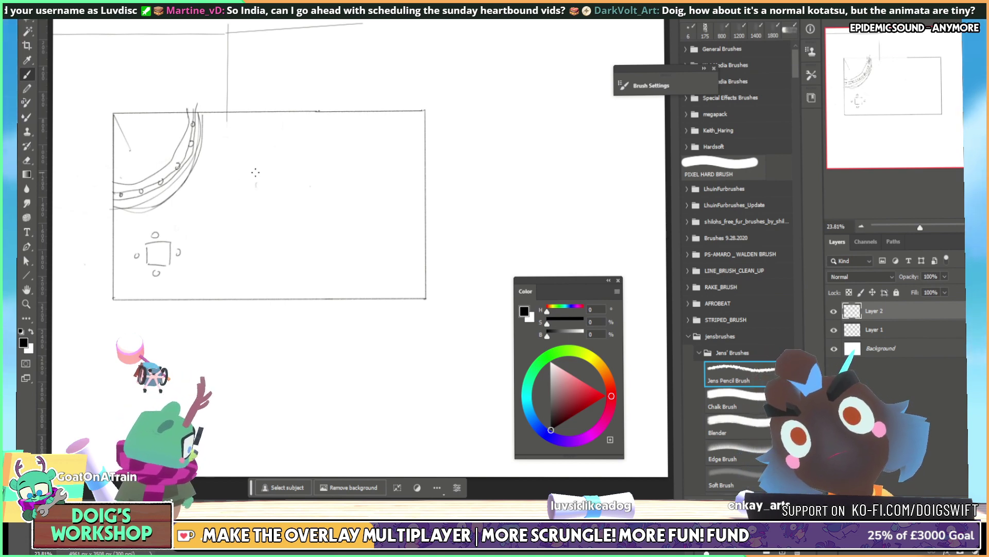
# Sketch a circle in the middle of the room, enclosed by a rounded rectangle with arrows between its inner corners
pyautogui.moveTo(286, 179); pyautogui.dragTo(298, 207)
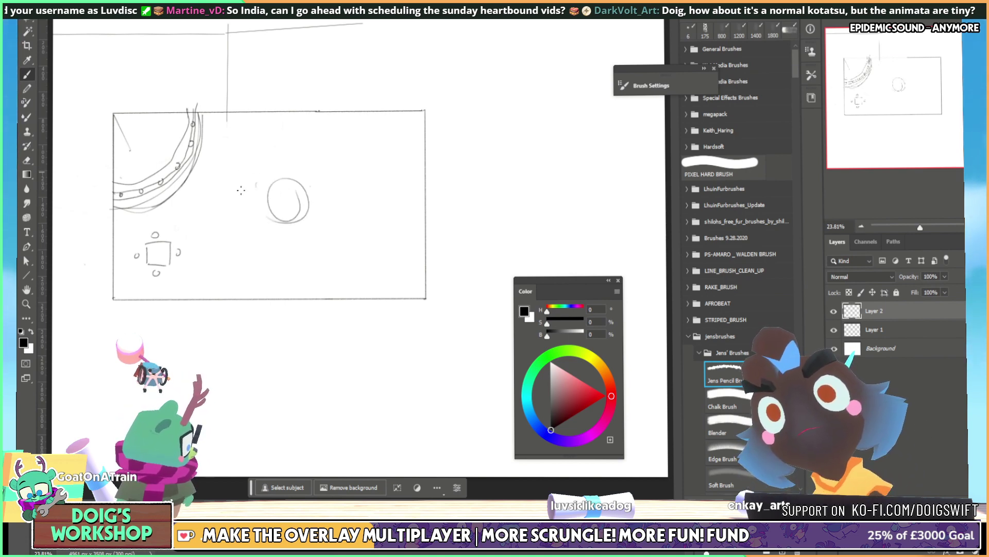
pyautogui.moveTo(328, 170); pyautogui.dragTo(336, 226)
pyautogui.moveTo(358, 236); pyautogui.dragTo(362, 174)
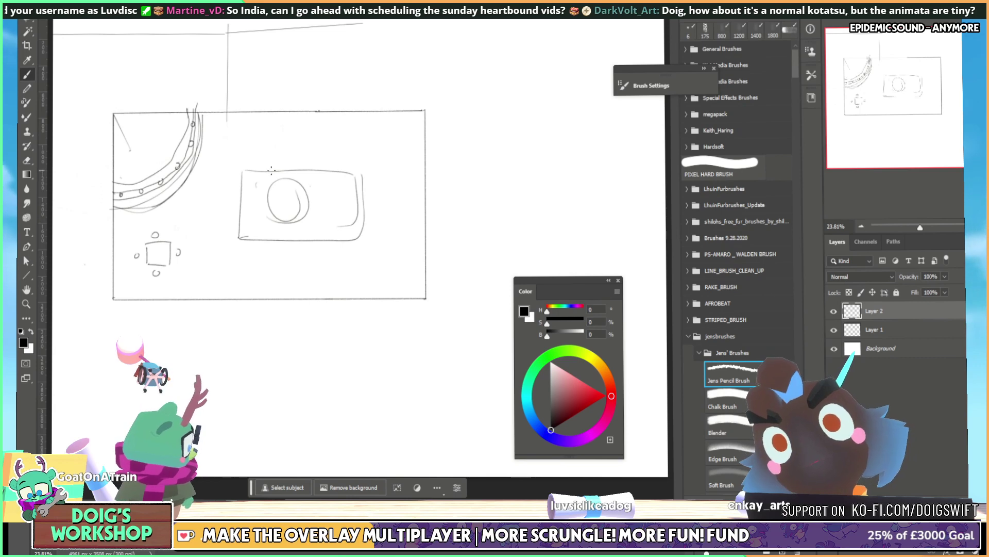
pyautogui.moveTo(245, 178)
pyautogui.mouseDown()
pyautogui.moveTo(248, 231)
pyautogui.moveTo(340, 229)
pyautogui.moveTo(347, 180)
pyautogui.moveTo(341, 186)
pyautogui.moveTo(352, 185)
pyautogui.moveTo(248, 179)
pyautogui.moveTo(255, 185)
pyautogui.mouseUp()
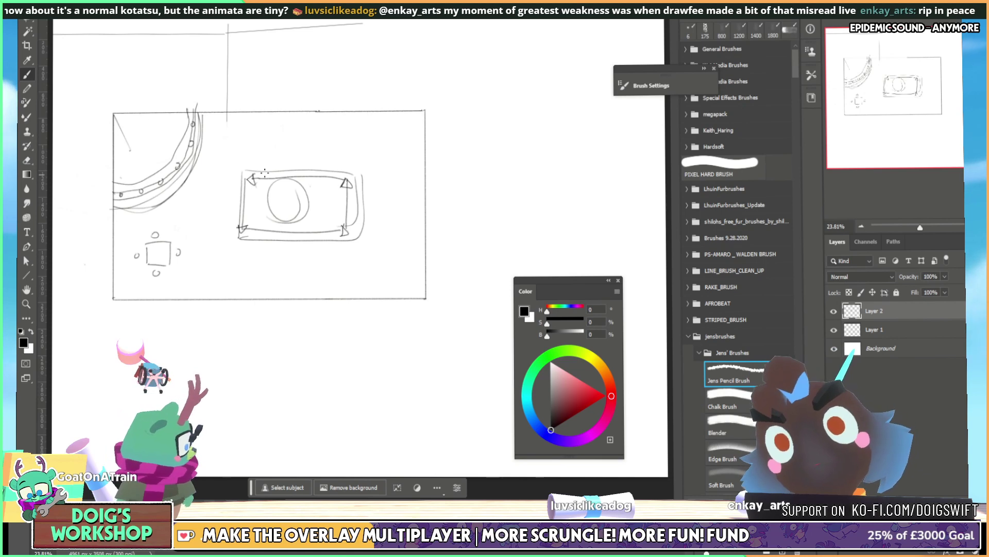
# Try to sketch a tall strip across the room's left wall, and undo the strokes
pyautogui.moveTo(93, 119); pyautogui.dragTo(137, 303)
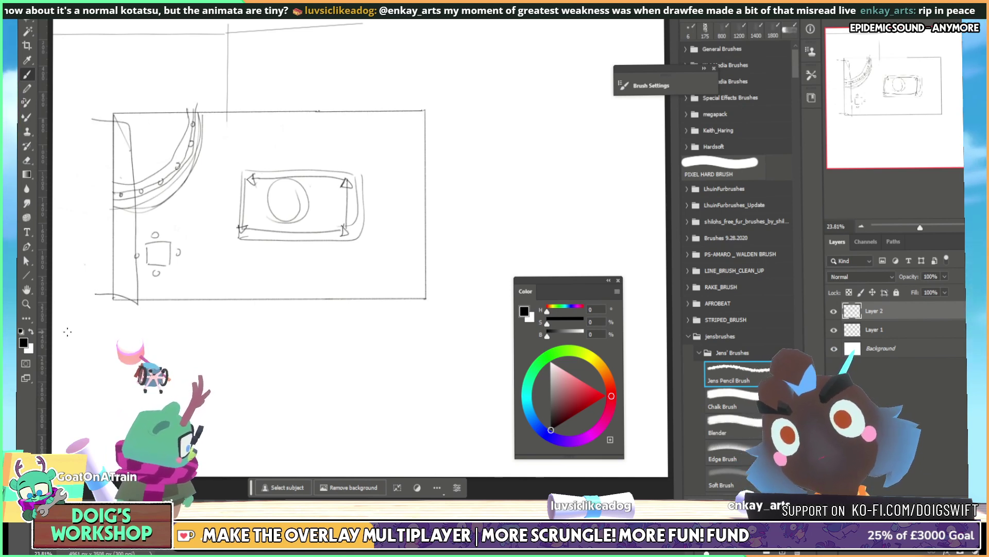
pyautogui.hotkey('ctrl', 'z')
pyautogui.hotkey('ctrl', 'z')
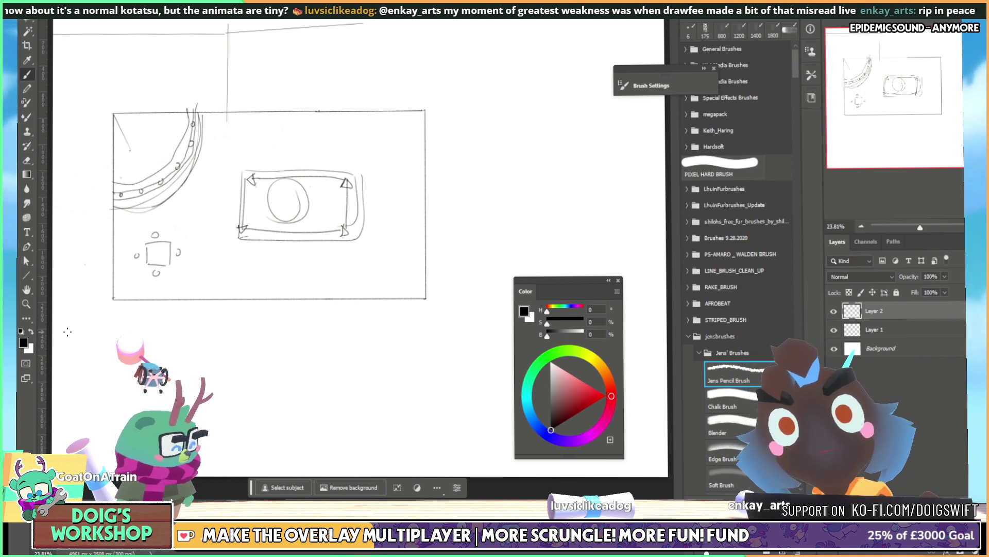
# Select the room's contents and scale them down toward the upper-left corner, leaving the outer walls as they are, and deselect
pyautogui.press('m')
pyautogui.moveTo(385, 285)
pyautogui.mouseDown()
pyautogui.moveTo(360, 209)
pyautogui.moveTo(175, 119)
pyautogui.moveTo(115, 114)
pyautogui.mouseUp()
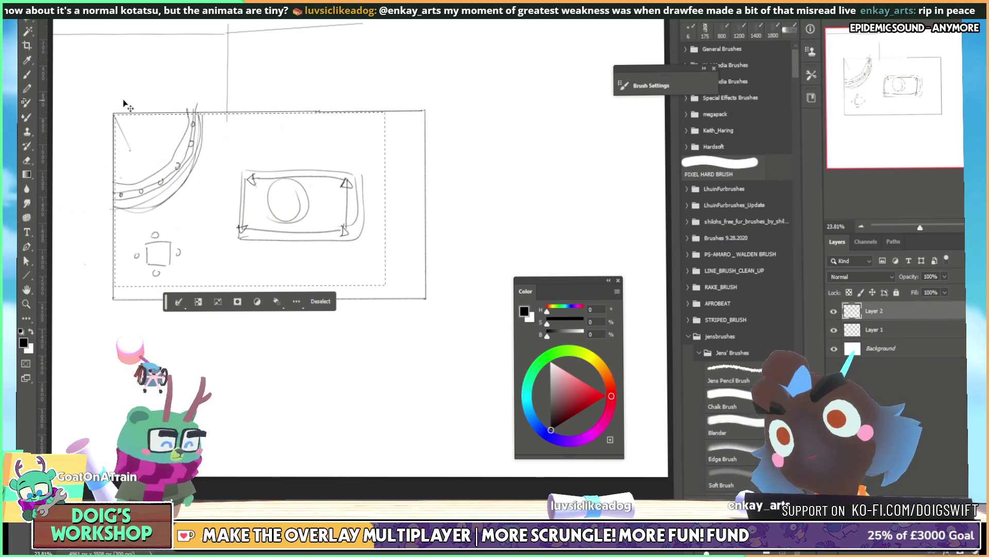
pyautogui.hotkey('ctrl', 't')
pyautogui.moveTo(385, 285); pyautogui.dragTo(317, 242)
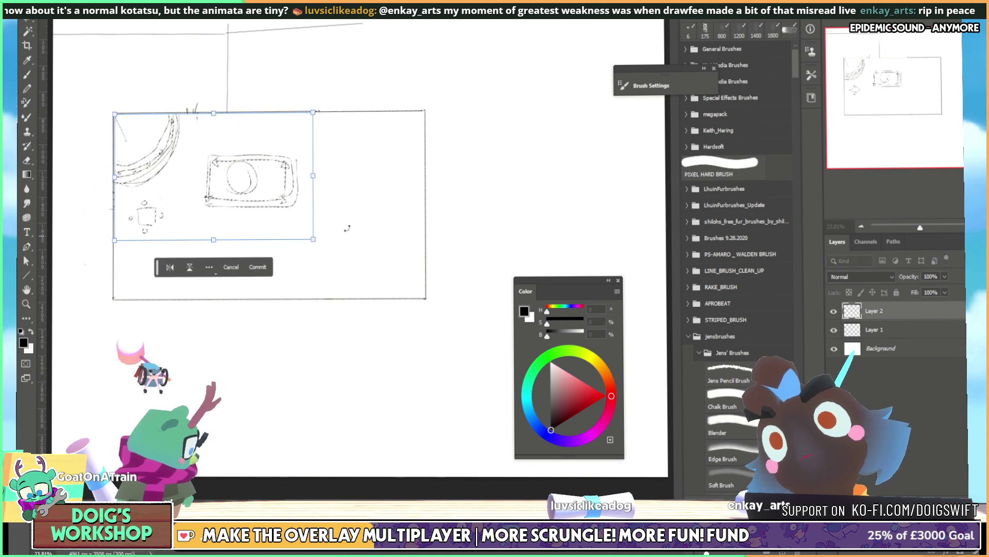
pyautogui.press('Return')
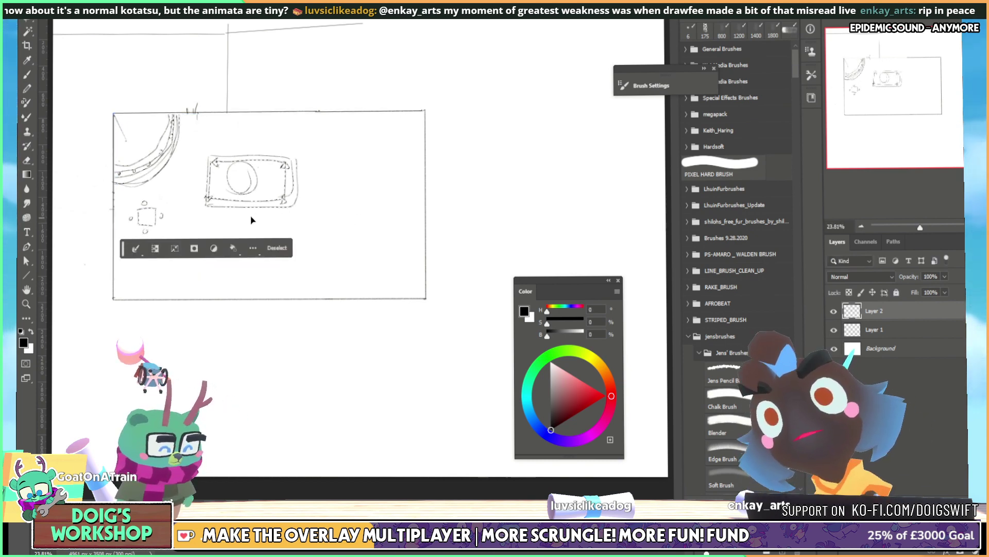
pyautogui.hotkey('ctrl', '+')
pyautogui.hotkey('ctrl', '+')
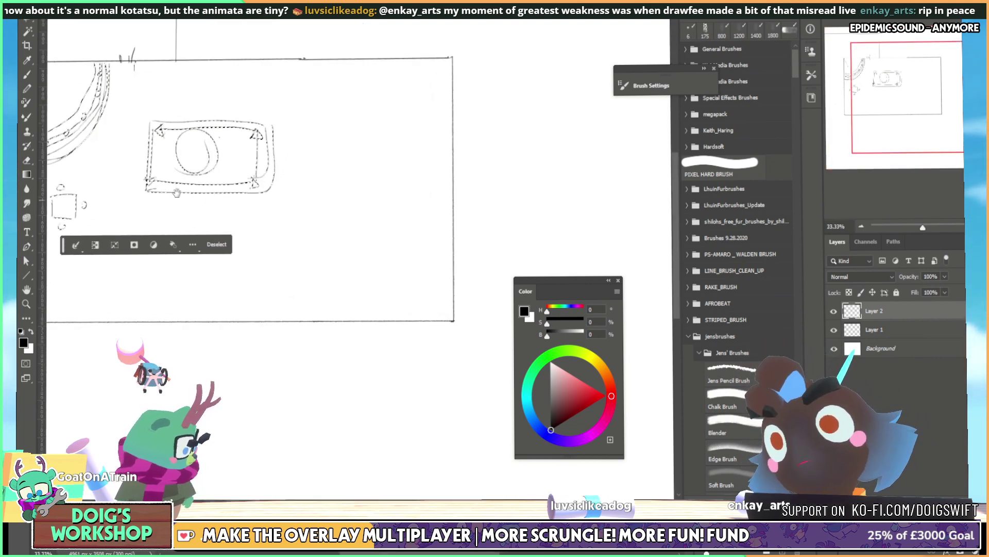
pyautogui.moveTo(177, 193); pyautogui.dragTo(282, 232)
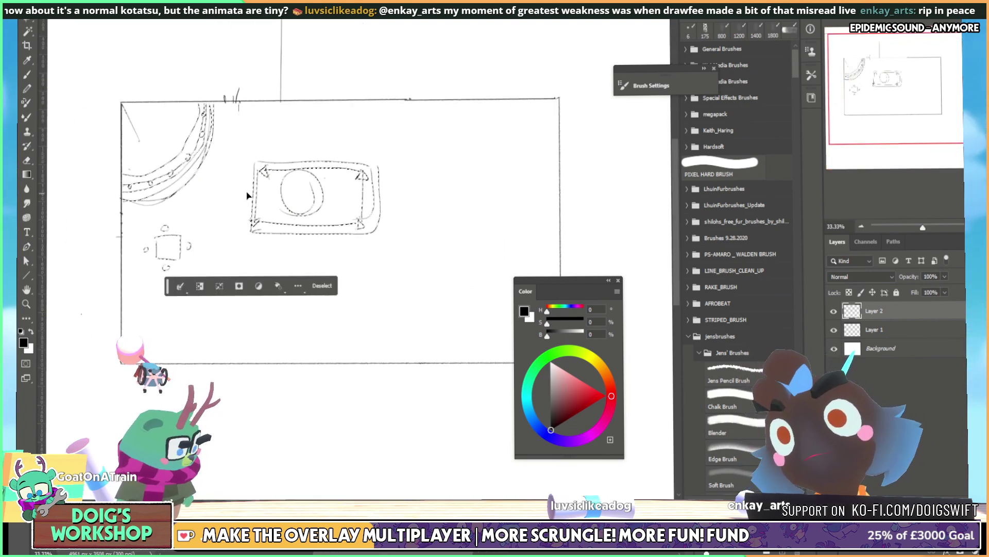
pyautogui.hotkey('ctrl', 'd')
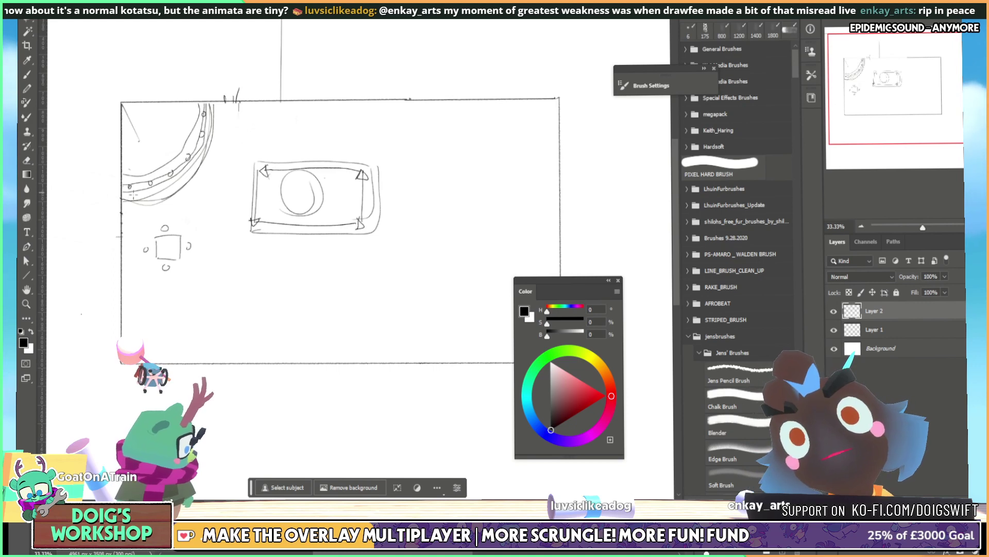
pyautogui.moveTo(186, 196); pyautogui.dragTo(204, 200)
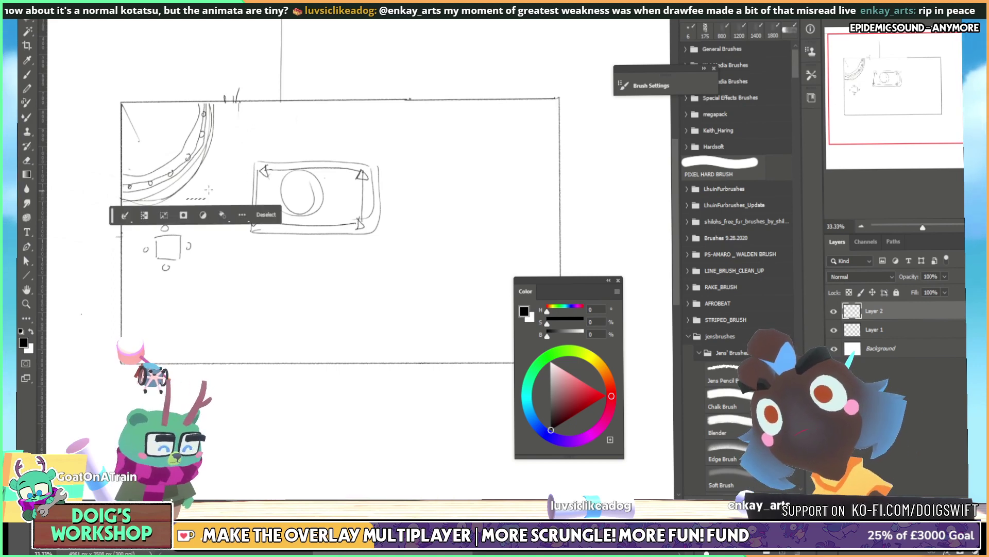
pyautogui.press('b')
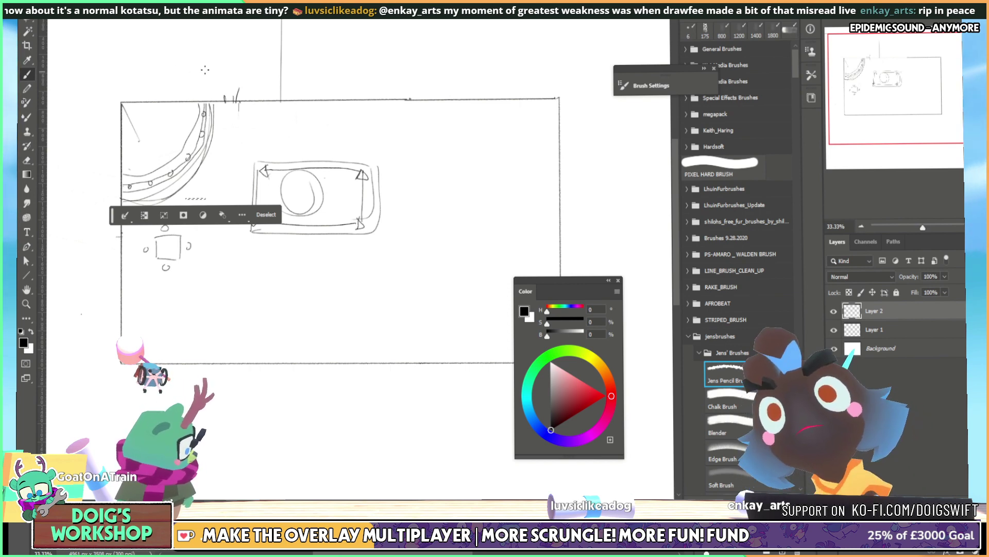
pyautogui.hotkey('ctrl', 'd')
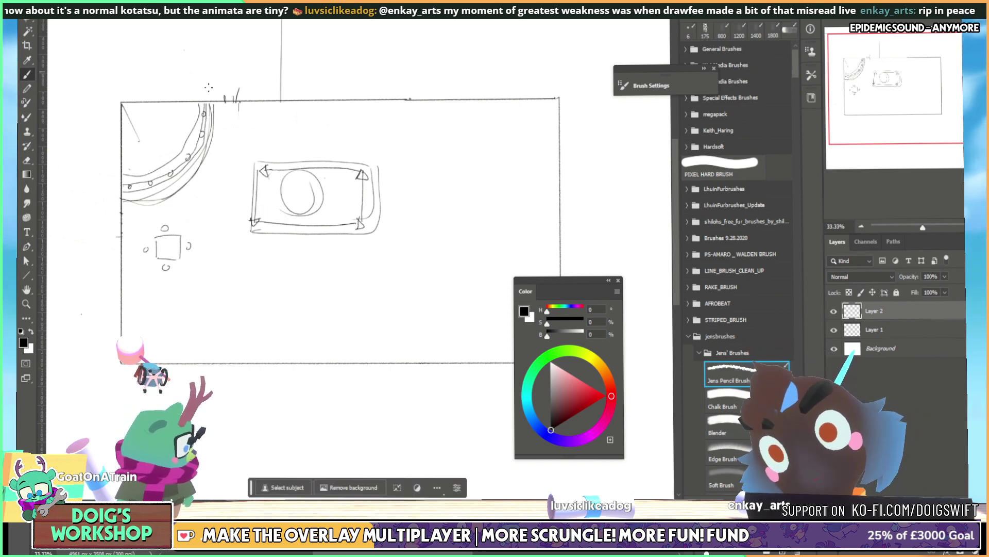
pyautogui.moveTo(184, 50); pyautogui.dragTo(212, 74)
pyautogui.hotkey('ctrl', 'z')
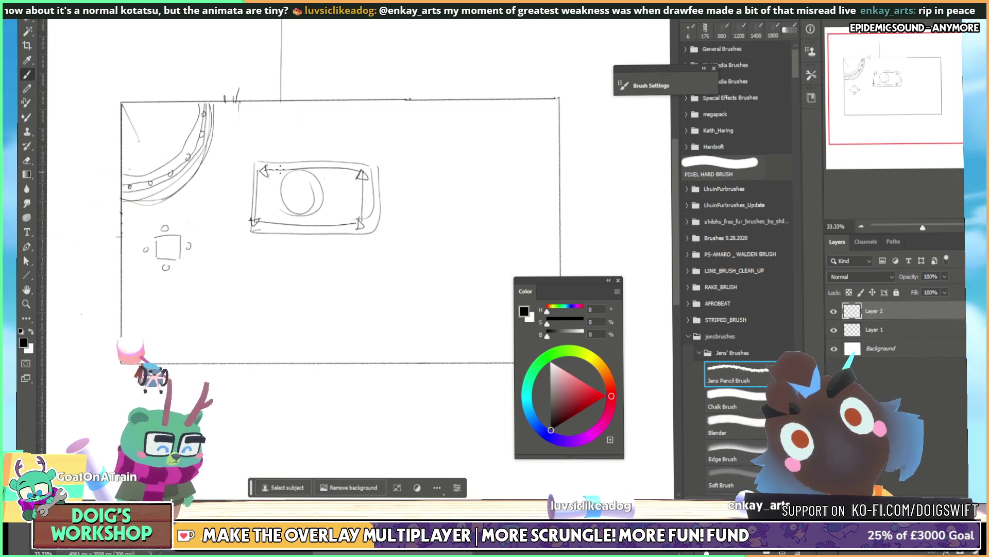
# Erase the rounded rectangle and circle from the middle of the room, and draw a larger square there with straight pencil lines
pyautogui.press('e')
pyautogui.moveTo(261, 177)
pyautogui.mouseDown()
pyautogui.moveTo(286, 180)
pyautogui.moveTo(326, 221)
pyautogui.moveTo(367, 214)
pyautogui.mouseUp()
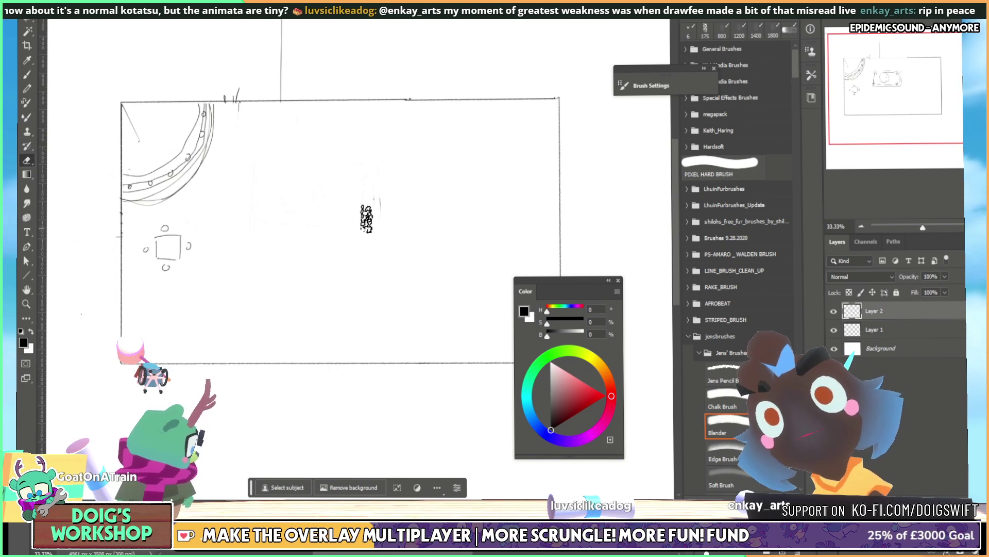
pyautogui.press('b')
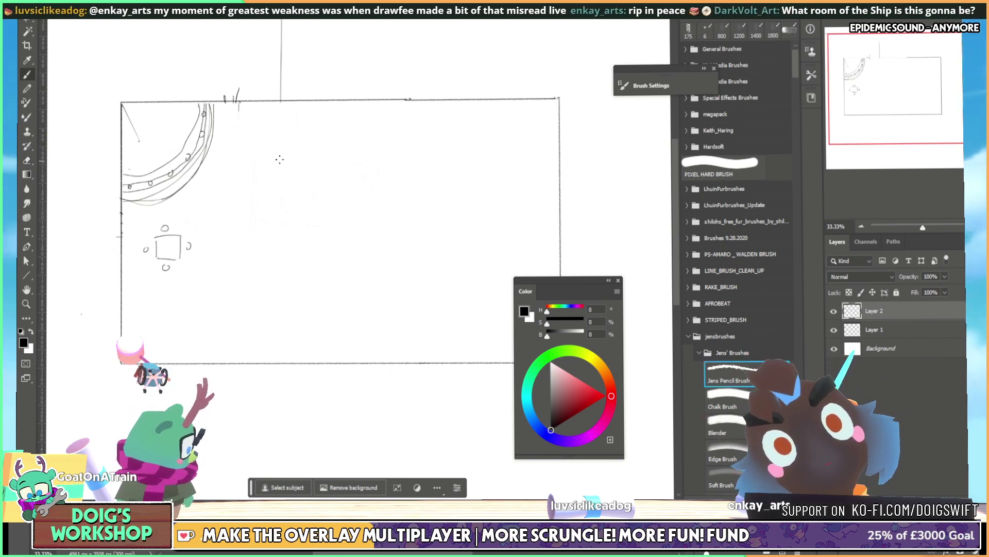
pyautogui.moveTo(279, 159)
pyautogui.keyDown('shift'); pyautogui.mouseDown()
pyautogui.moveTo(279, 298)
pyautogui.moveTo(425, 287)
pyautogui.moveTo(417, 152)
pyautogui.mouseUp(); pyautogui.keyUp('shift')
pyautogui.keyDown('shift'); pyautogui.moveTo(280, 160); pyautogui.dragTo(416, 159); pyautogui.keyUp('shift')
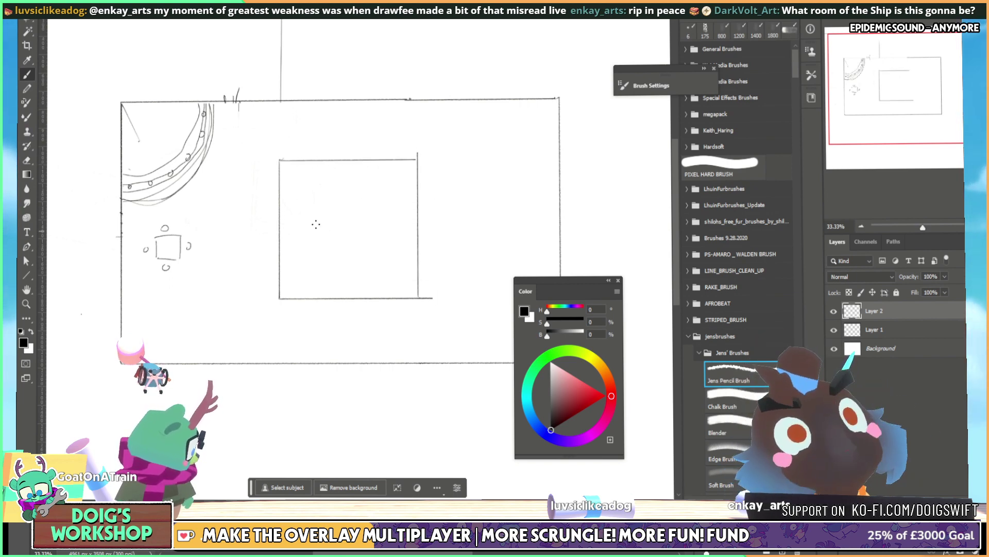
# Handwrite the label DANCE FLOOR inside the central square and underline the word FLOOR
pyautogui.moveTo(318, 212)
pyautogui.mouseDown()
pyautogui.moveTo(317, 221)
pyautogui.moveTo(333, 218)
pyautogui.mouseUp()
pyautogui.moveTo(336, 213); pyautogui.dragTo(348, 218)
pyautogui.moveTo(348, 211); pyautogui.dragTo(358, 217)
pyautogui.moveTo(360, 212); pyautogui.dragTo(364, 213)
pyautogui.moveTo(367, 213); pyautogui.dragTo(370, 218)
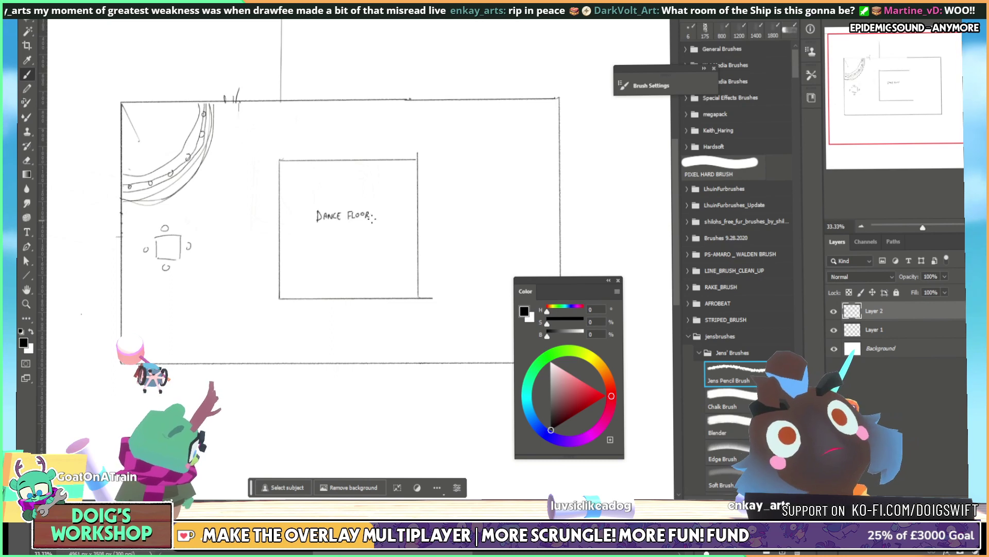
pyautogui.hotkey('ctrl', 'z')
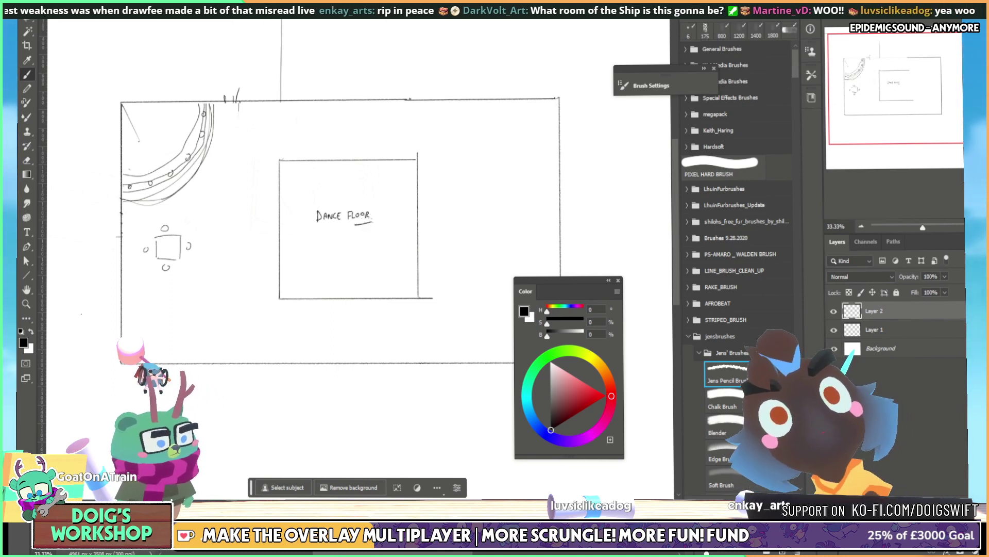
# Erase the curved counter with its circles and the stray marks on the upper wall, and redraw the wall line across the gap
pyautogui.press('e')
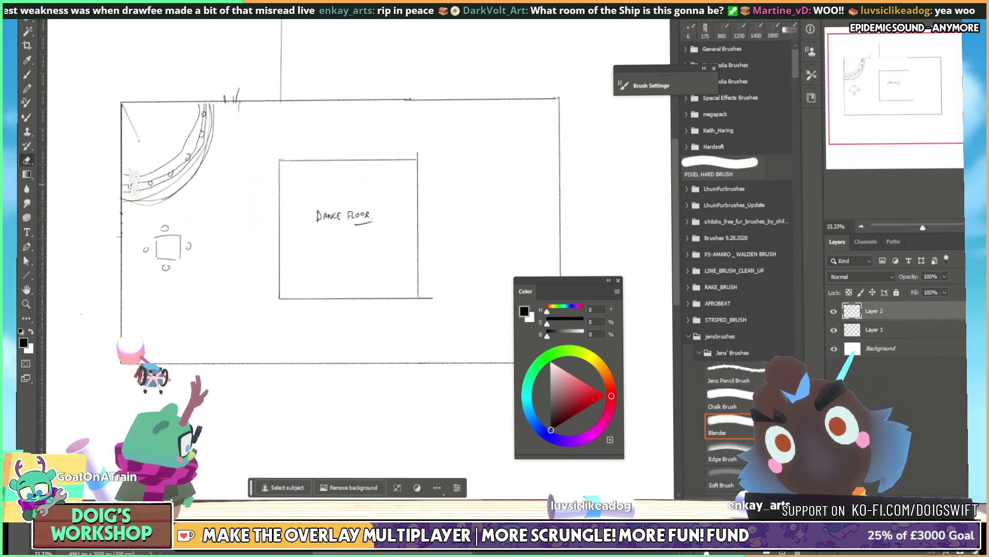
pyautogui.moveTo(132, 200)
pyautogui.mouseDown()
pyautogui.moveTo(130, 177)
pyautogui.moveTo(192, 161)
pyautogui.moveTo(220, 134)
pyautogui.moveTo(249, 93)
pyautogui.moveTo(239, 85)
pyautogui.moveTo(222, 119)
pyautogui.mouseUp()
pyautogui.press('b')
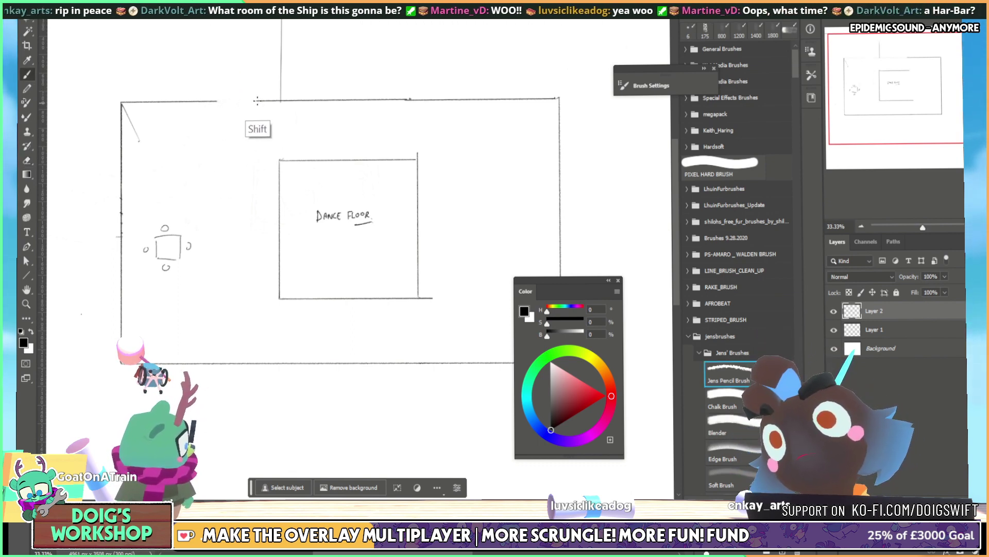
pyautogui.keyDown('shift'); pyautogui.moveTo(257, 101); pyautogui.dragTo(204, 102); pyautogui.keyUp('shift')
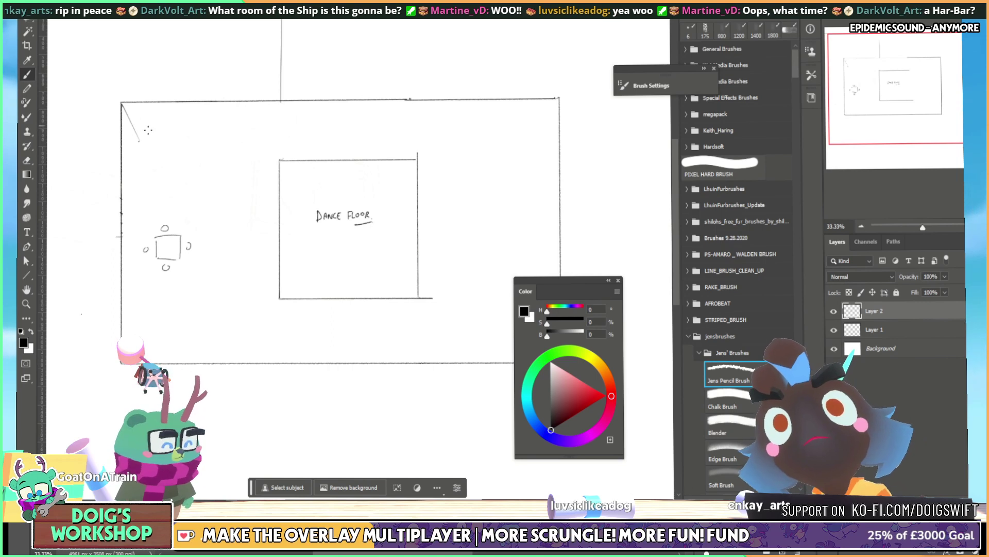
# Erase the short diagonal line in the room's upper-left corner and touch up the wall outline there with the pencil brush
pyautogui.press('e')
pyautogui.moveTo(142, 124)
pyautogui.mouseDown()
pyautogui.moveTo(129, 119)
pyautogui.moveTo(144, 132)
pyautogui.moveTo(144, 102)
pyautogui.mouseUp()
pyautogui.press('b')
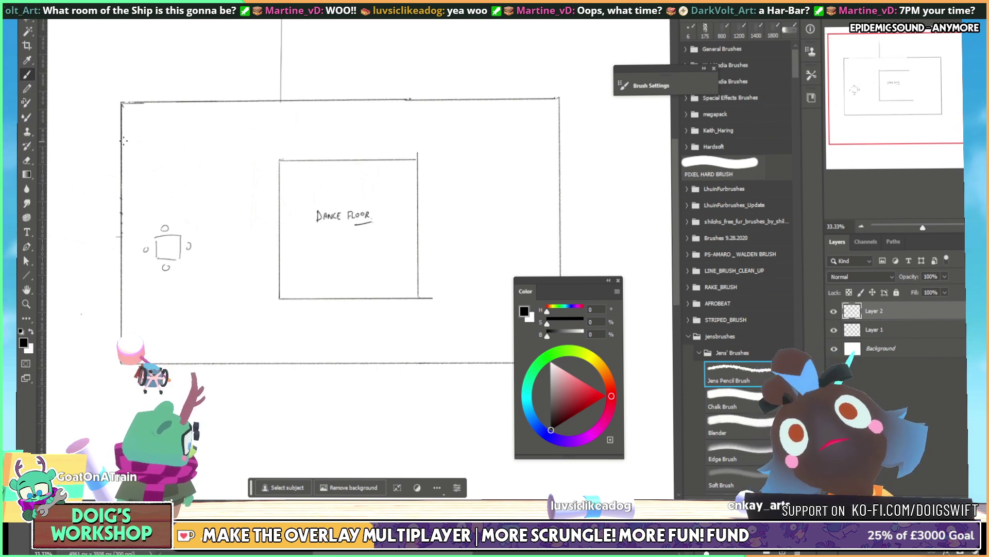
# Draw an L-shaped bar counter with straight double lines in the room's upper-left corner, and sketch a long unit against the wall behind it
pyautogui.keyDown('shift'); pyautogui.moveTo(122, 159); pyautogui.dragTo(252, 159); pyautogui.keyUp('shift')
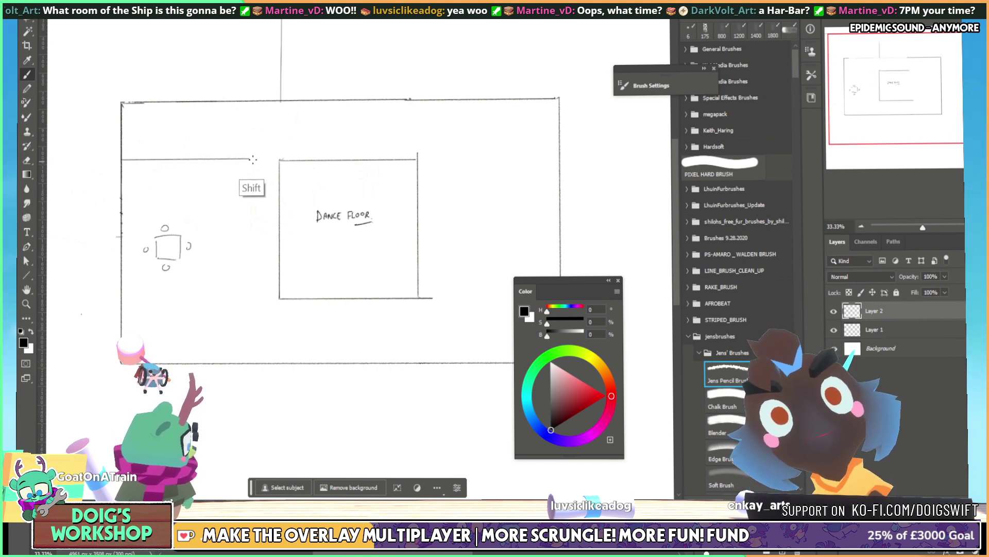
pyautogui.keyDown('shift'); pyautogui.moveTo(271, 103); pyautogui.dragTo(271, 154); pyautogui.keyUp('shift')
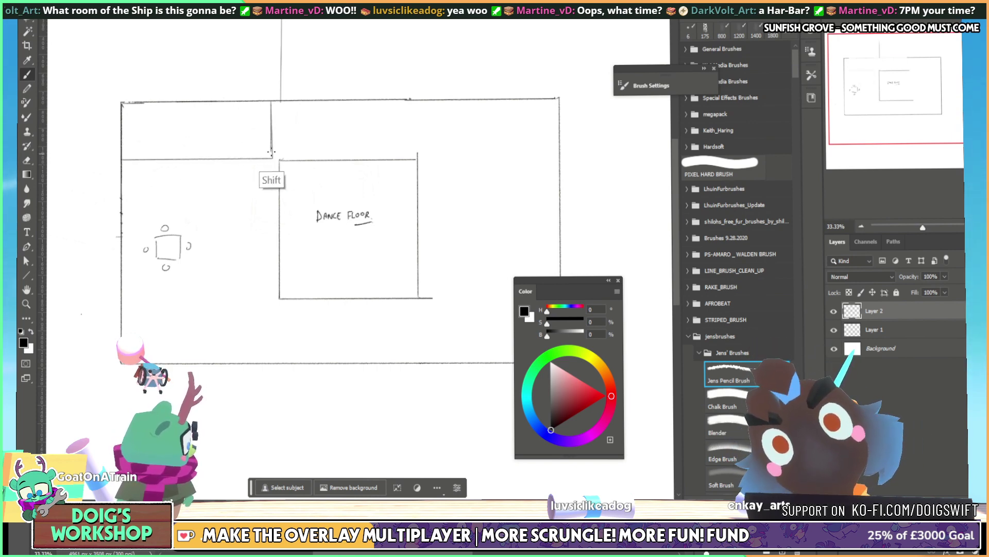
pyautogui.moveTo(118, 141)
pyautogui.keyDown('shift'); pyautogui.mouseDown()
pyautogui.moveTo(256, 141)
pyautogui.moveTo(270, 119)
pyautogui.moveTo(255, 139)
pyautogui.mouseUp(); pyautogui.keyUp('shift')
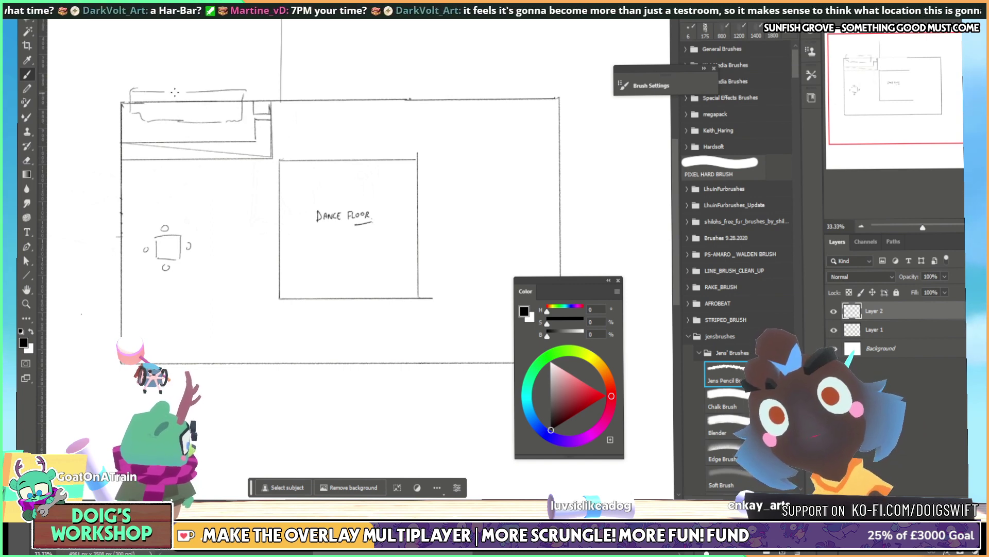
pyautogui.moveTo(133, 91); pyautogui.dragTo(240, 93)
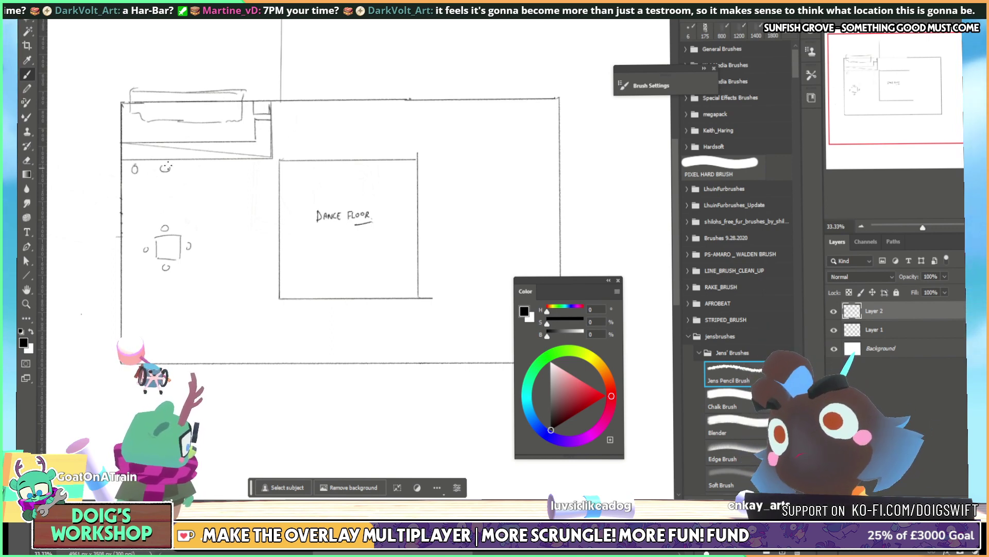
# Sketch a row of five small round stools along the counter's front, and outline a long narrow strip down the room's left wall
pyautogui.moveTo(196, 165); pyautogui.dragTo(258, 165)
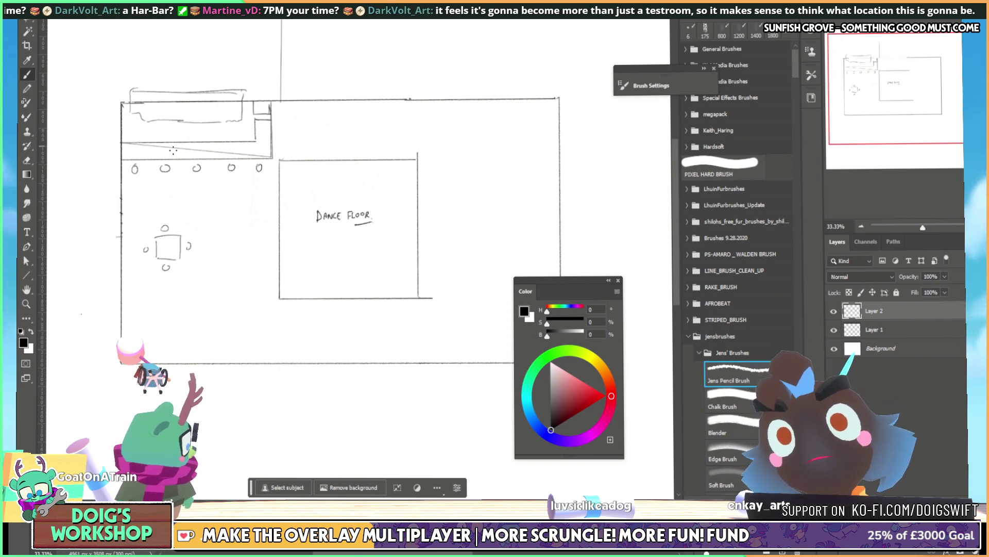
pyautogui.moveTo(120, 183)
pyautogui.keyDown('shift'); pyautogui.mouseDown()
pyautogui.moveTo(138, 210)
pyautogui.moveTo(138, 335)
pyautogui.mouseUp(); pyautogui.keyUp('shift')
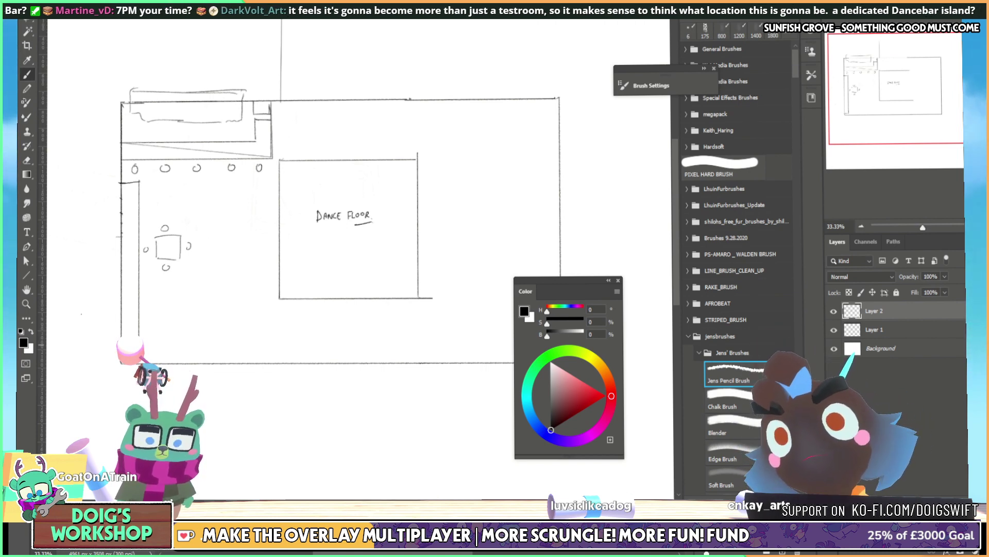
# Switch to the web browser and search Google in a new tab for "sushi conveyor belt", using the corrected spelling
pyautogui.hotkey('alt', 'Tab')
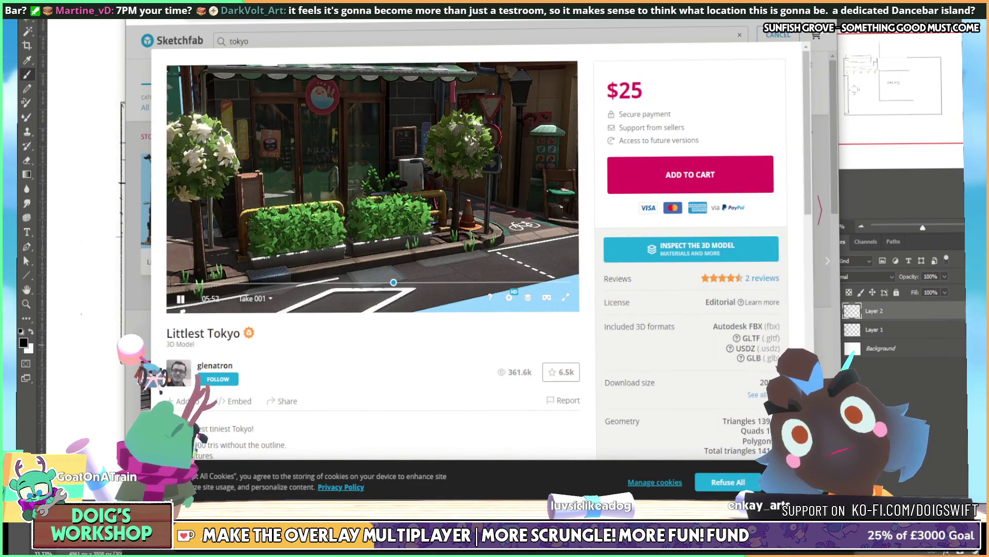
pyautogui.hotkey('ctrl', 't')
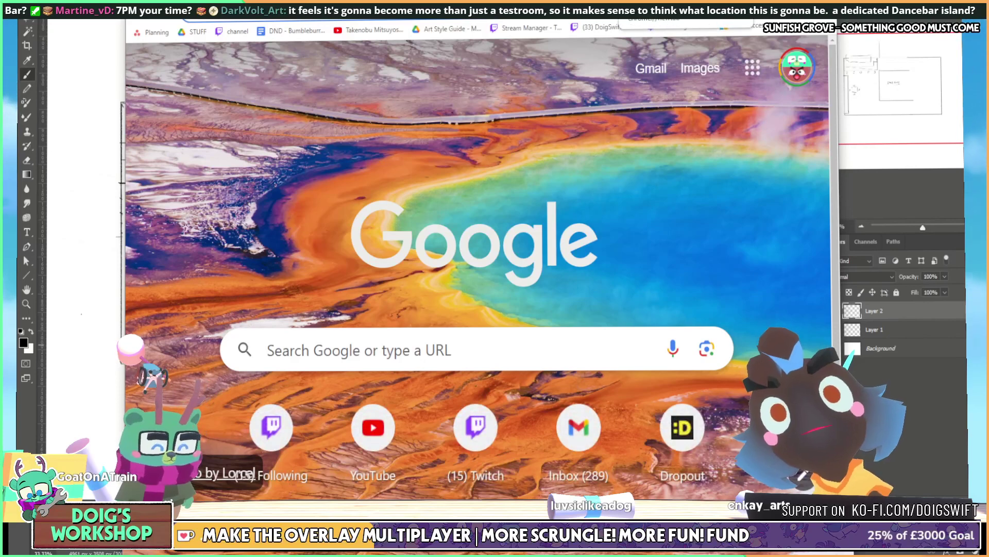
pyautogui.write('sushi')
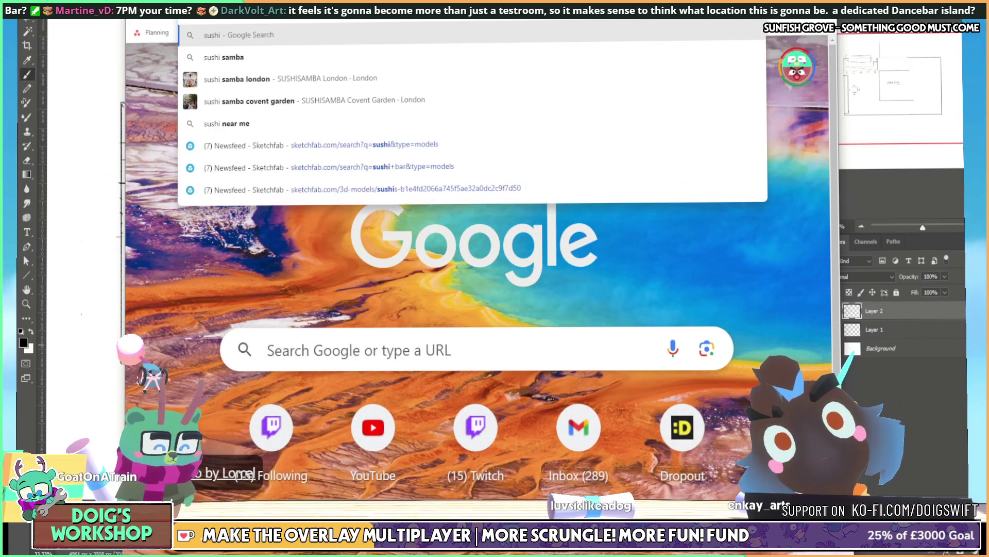
pyautogui.write(' conveyer')
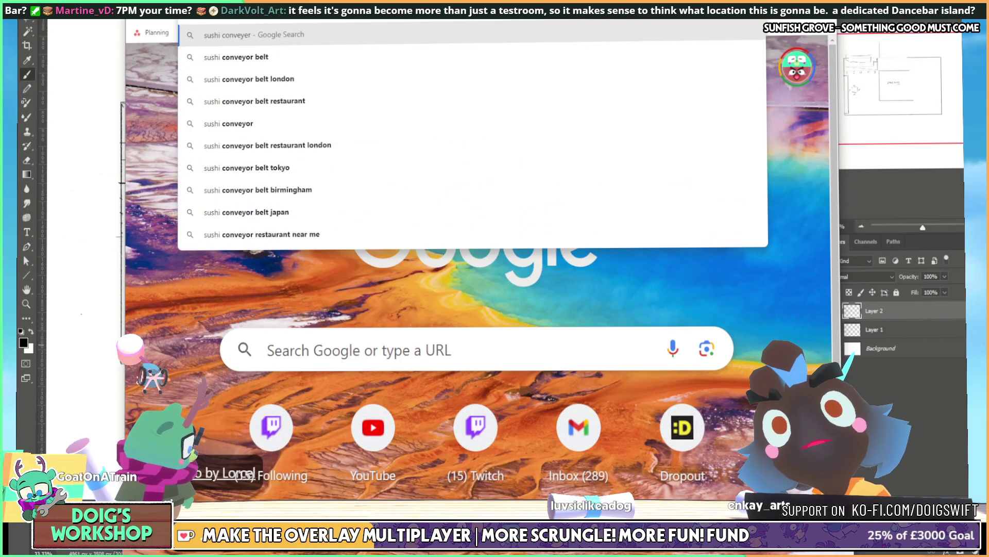
pyautogui.write(' belt')
pyautogui.press('Return')
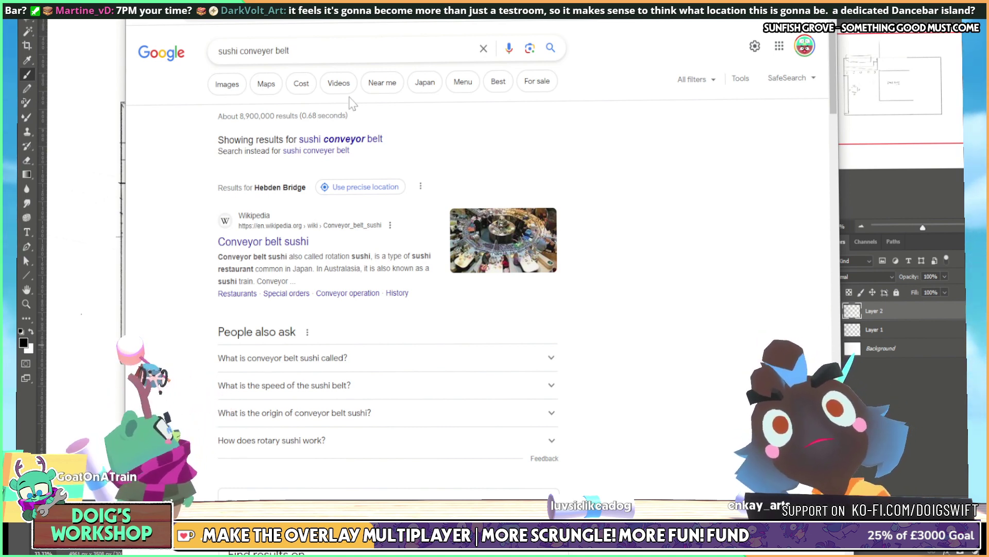
pyautogui.click(338, 140)
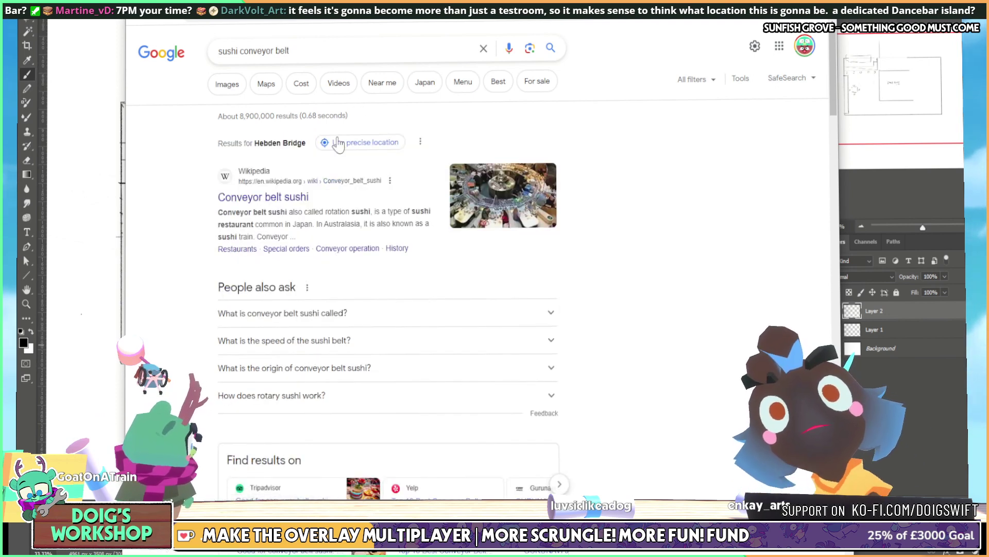
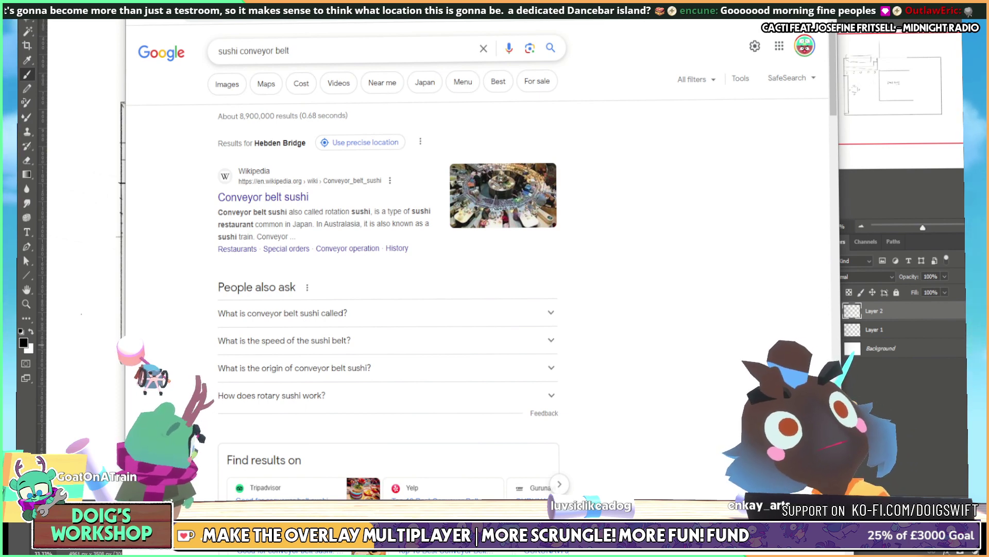
# Show image results for the sushi conveyor belt search, enlarge the overhead Boston Magazine photo, and examine the belt and counter layouts
pyautogui.click(228, 86)
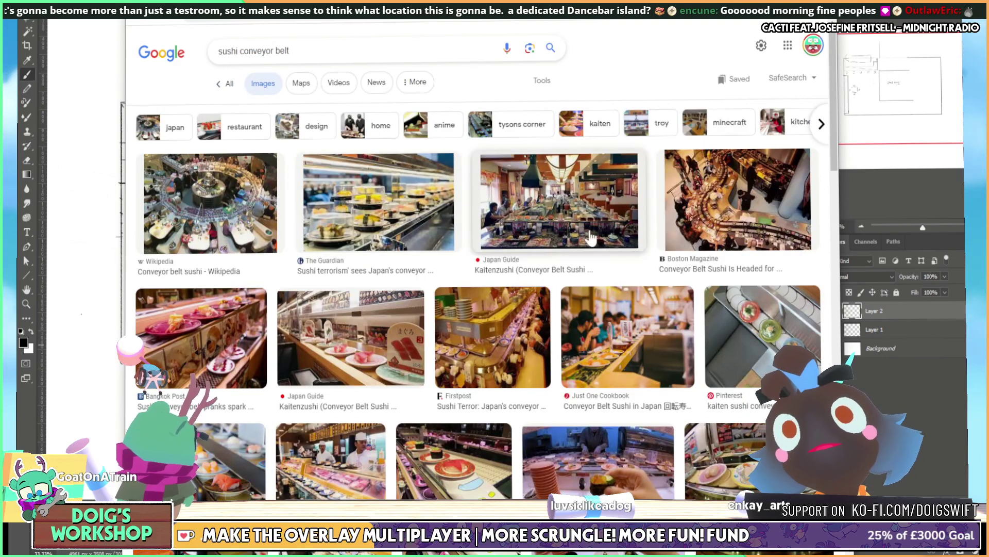
pyautogui.click(724, 209)
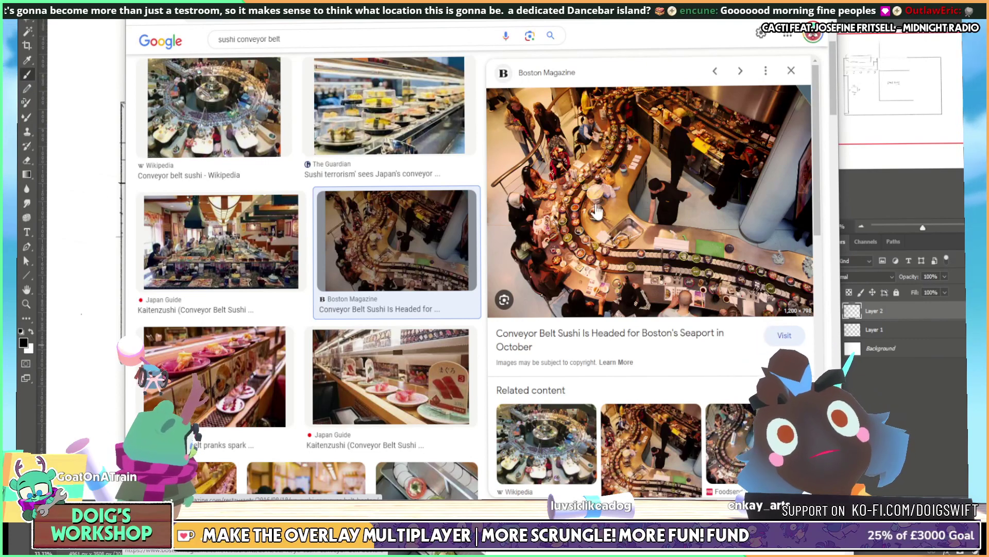
pyautogui.scroll(-3, 364, 224)
pyautogui.scroll(-1, 364, 224)
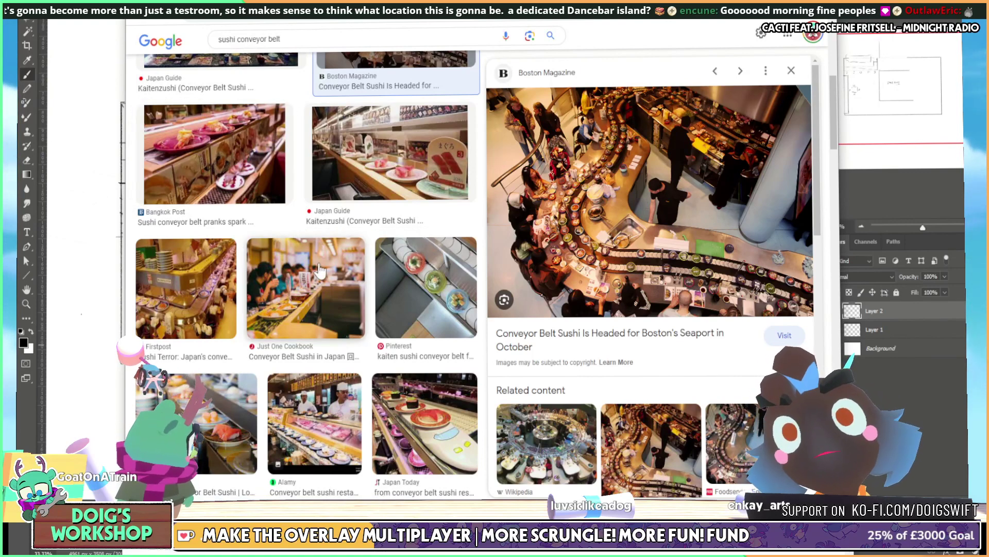
pyautogui.scroll(-2, 320, 269)
pyautogui.scroll(-3, 320, 270)
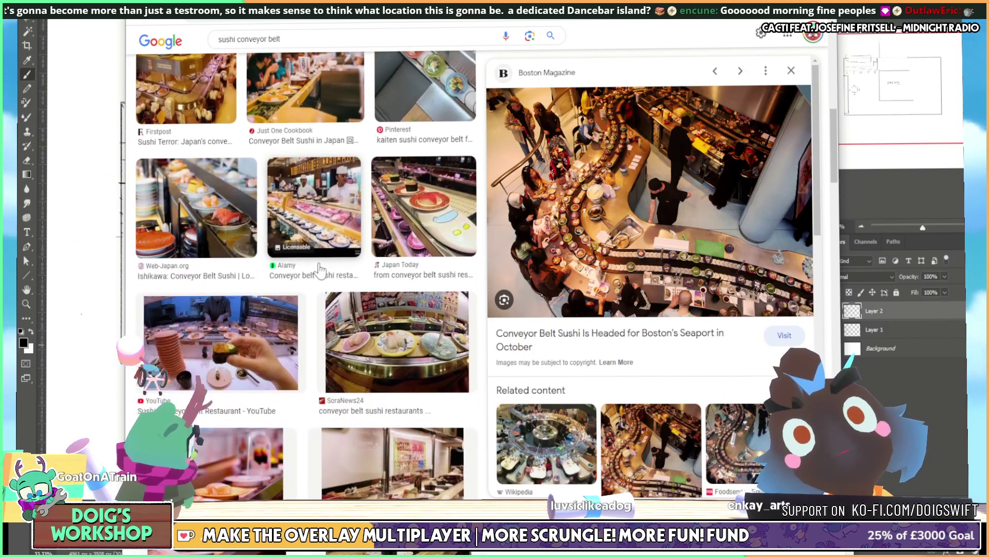
pyautogui.scroll(6, 320, 270)
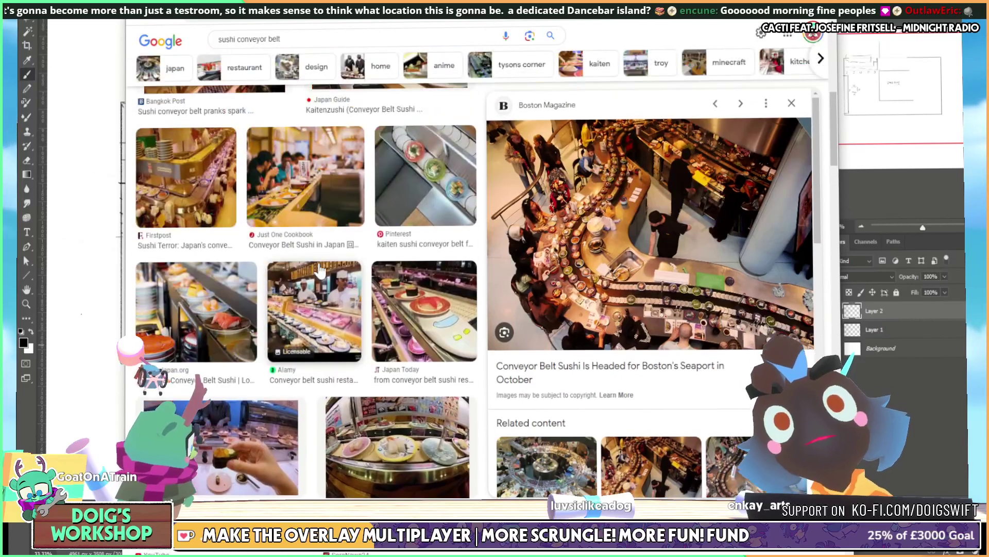
pyautogui.scroll(5, 320, 269)
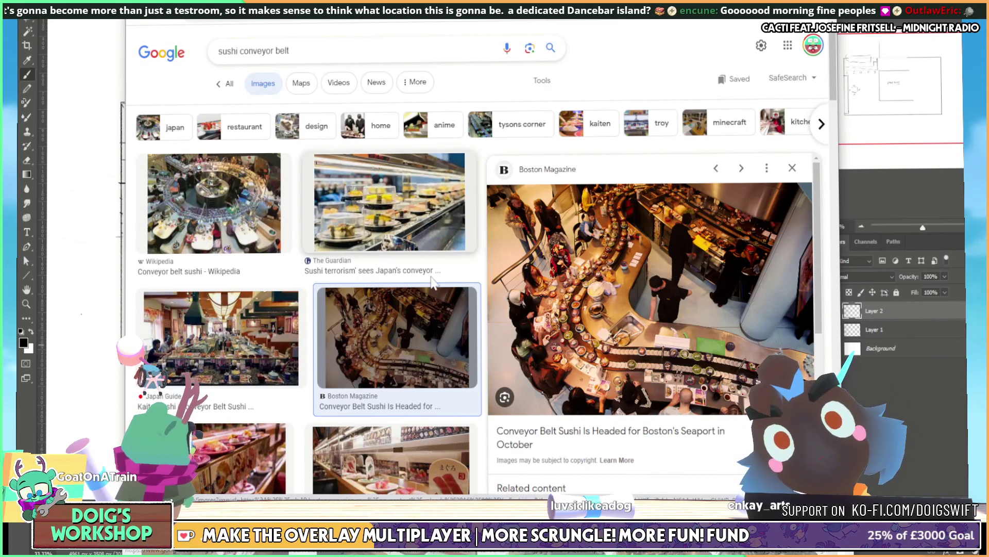
pyautogui.scroll(-2, 392, 297)
pyautogui.scroll(-4, 393, 298)
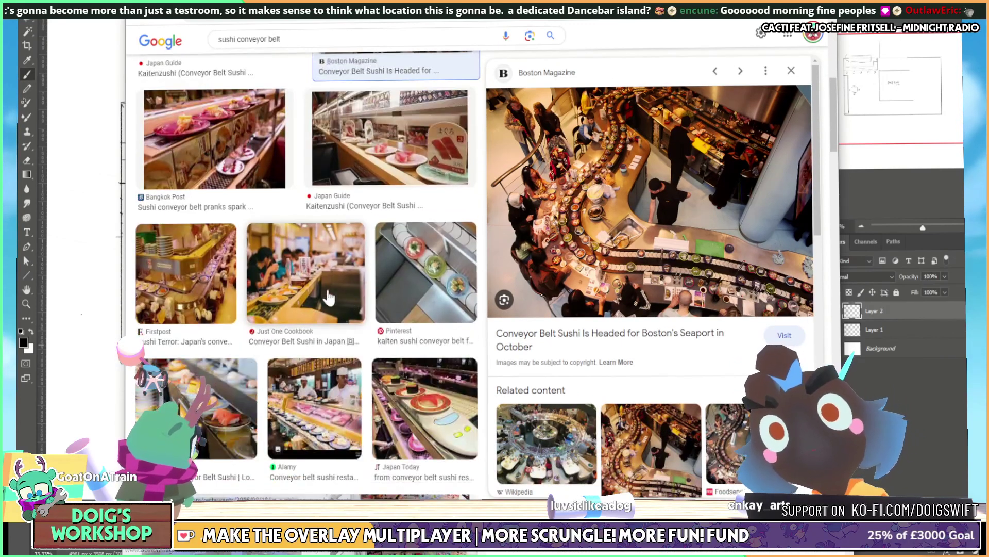
# Enlarge the Just One Cookbook conveyor belt photo and look through the remaining image results for seating and belt arrangements
pyautogui.click(311, 282)
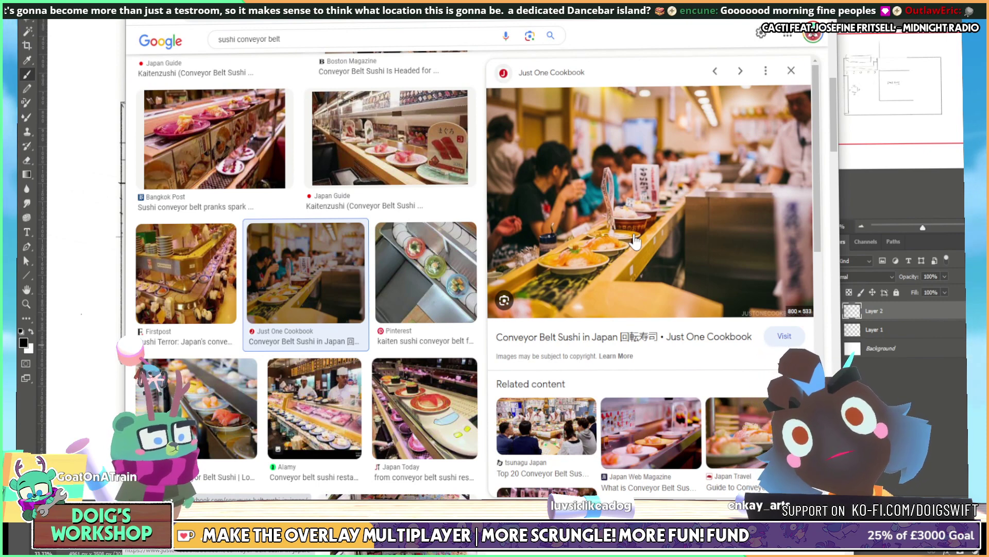
pyautogui.scroll(-5, 344, 206)
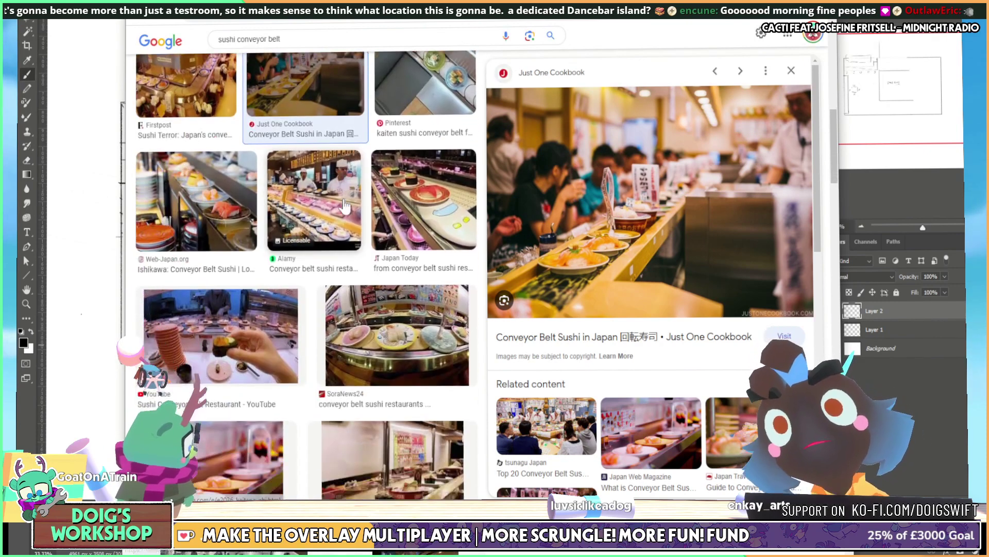
pyautogui.scroll(-3, 344, 206)
pyautogui.scroll(-3, 344, 206)
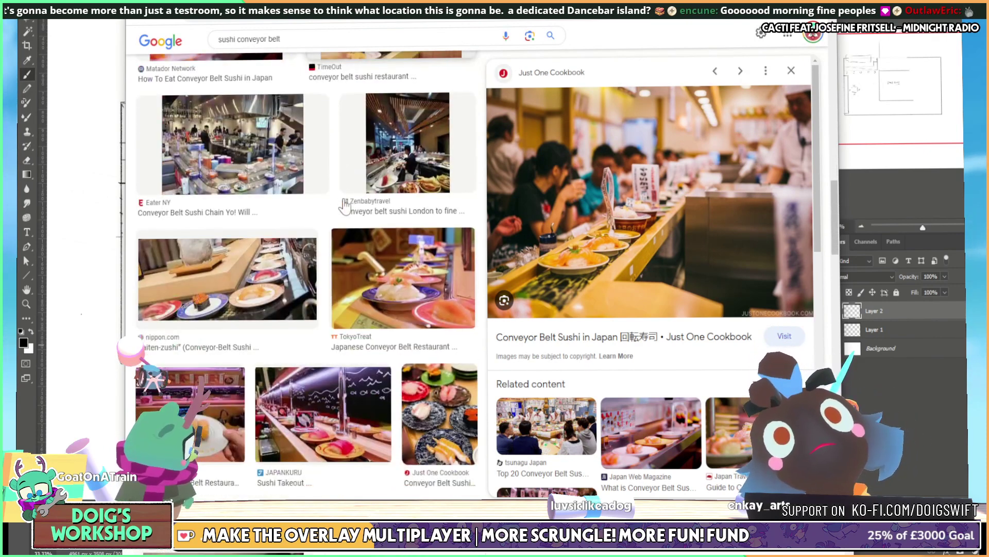
pyautogui.scroll(-5, 344, 206)
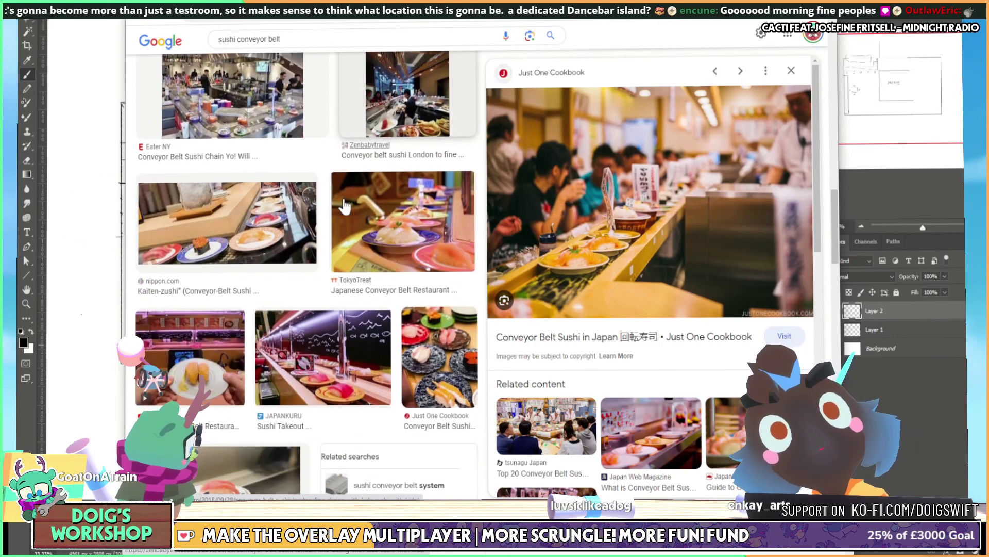
pyautogui.scroll(-1, 344, 207)
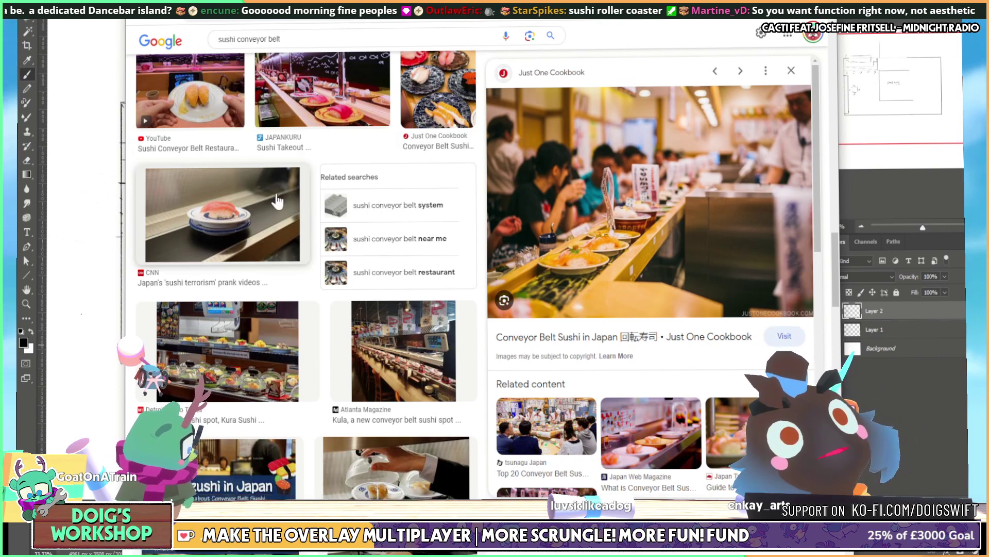
pyautogui.scroll(-2, 277, 199)
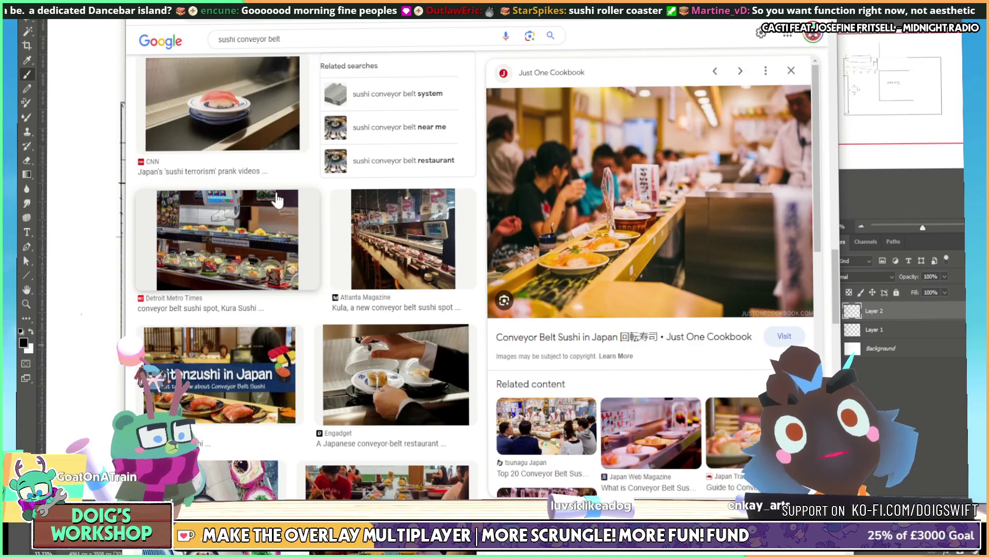
pyautogui.scroll(-10, 277, 199)
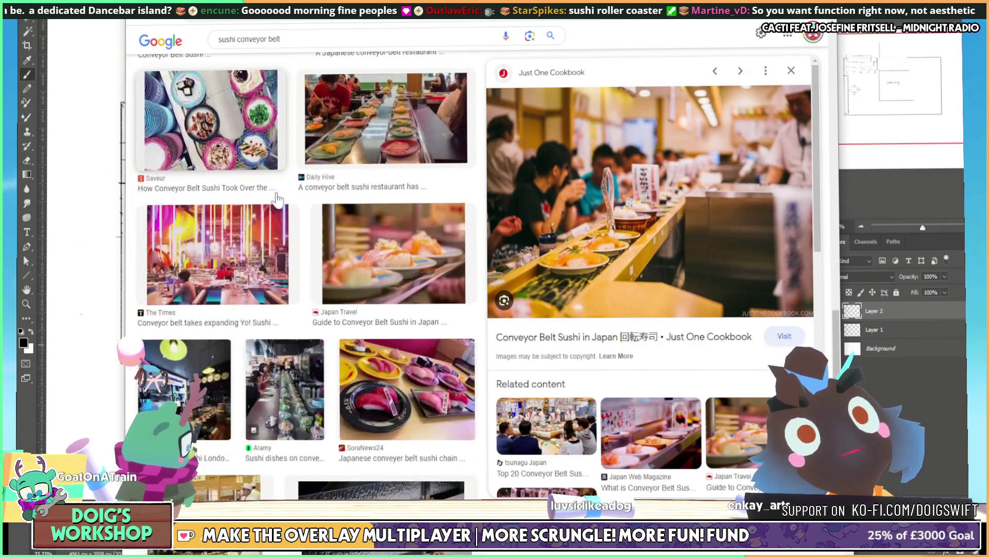
pyautogui.scroll(-10, 278, 199)
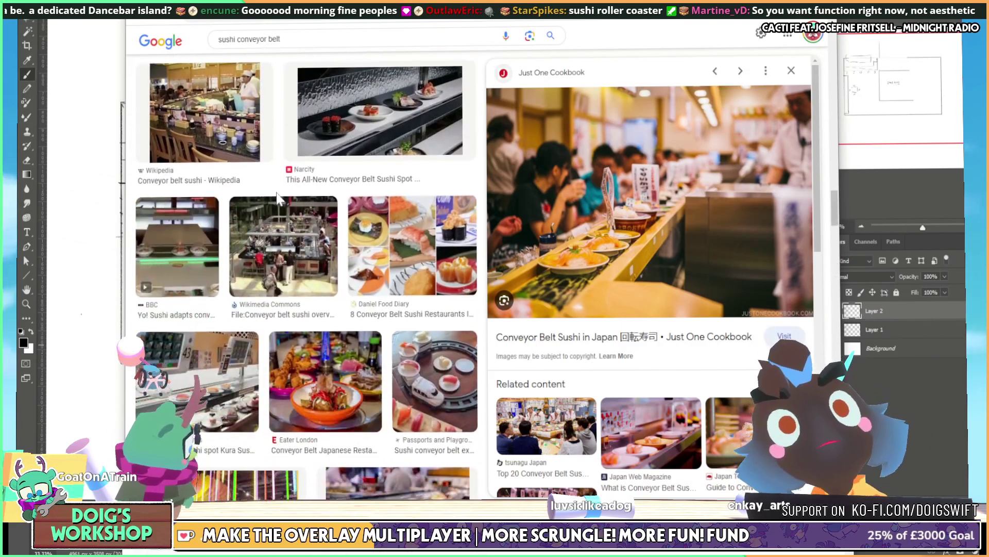
pyautogui.scroll(-5, 277, 200)
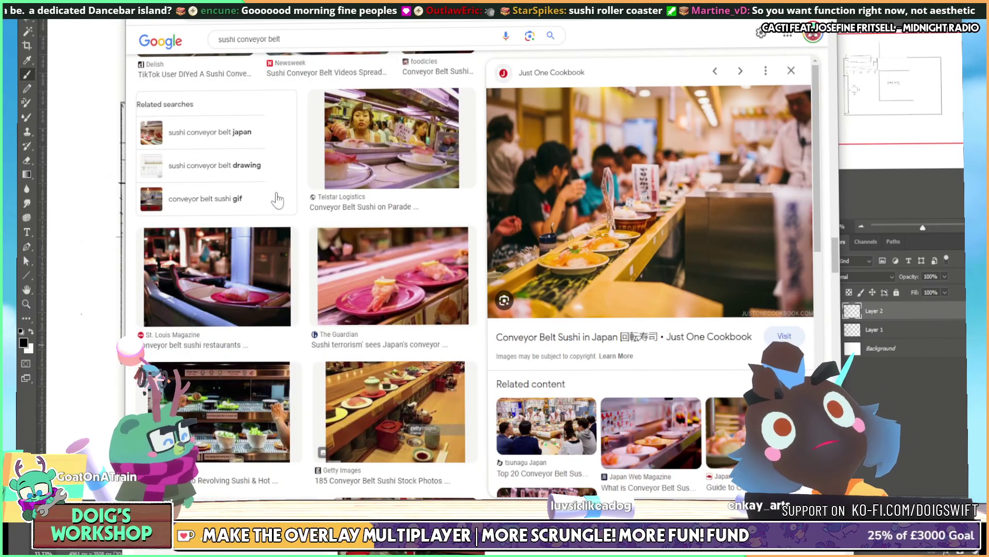
pyautogui.scroll(-4, 277, 200)
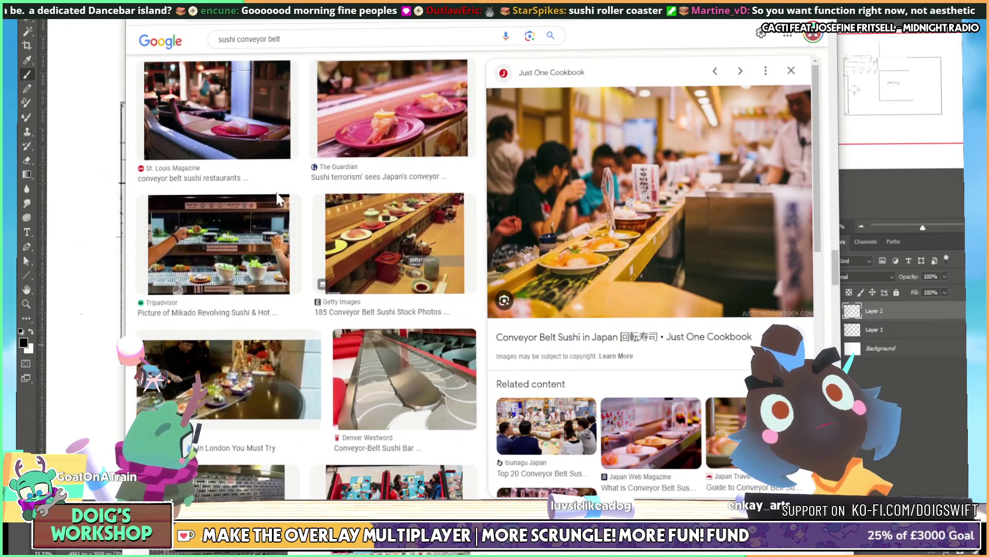
pyautogui.scroll(-3, 277, 200)
pyautogui.scroll(-3, 277, 200)
pyautogui.scroll(6, 277, 199)
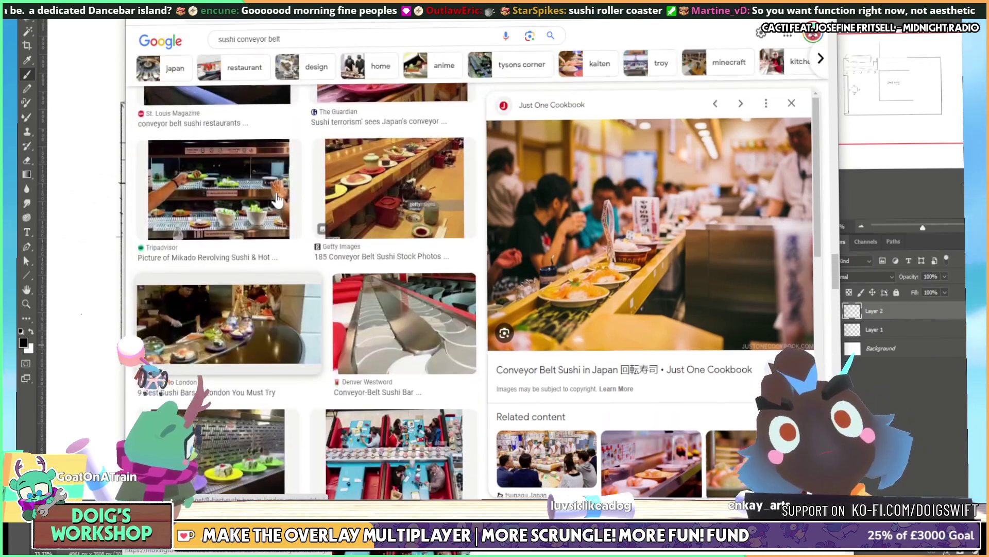
pyautogui.scroll(-10, 277, 199)
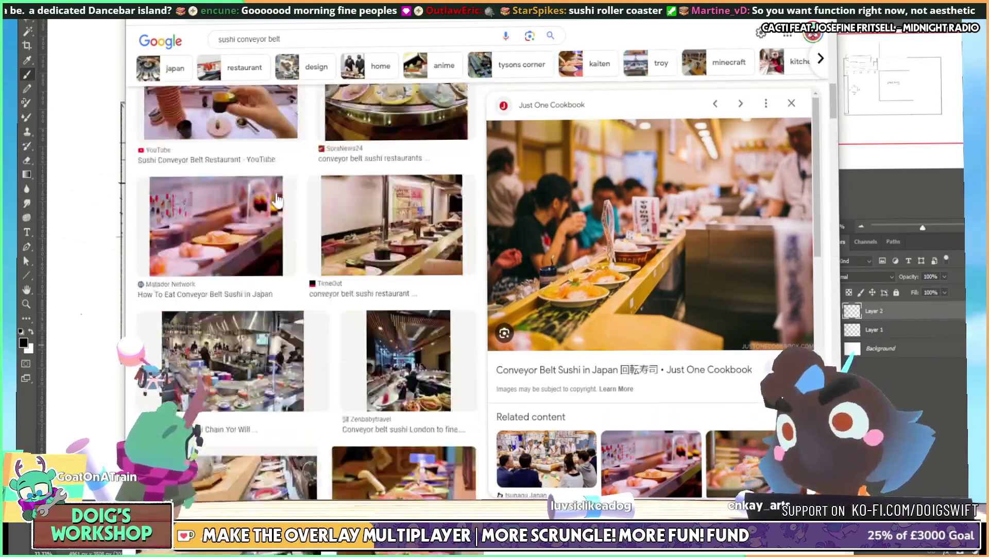
pyautogui.scroll(8, 277, 199)
pyautogui.scroll(-3, 277, 200)
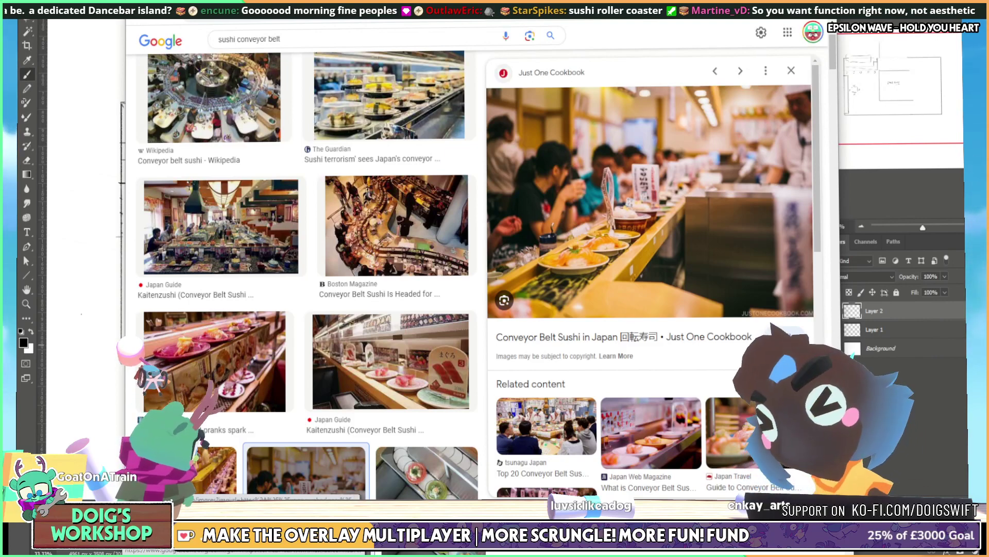
# Switch back to the Photoshop floor plan and draw a short hooked diagonal stroke above the bar's back unit
pyautogui.hotkey('alt', 'Tab')
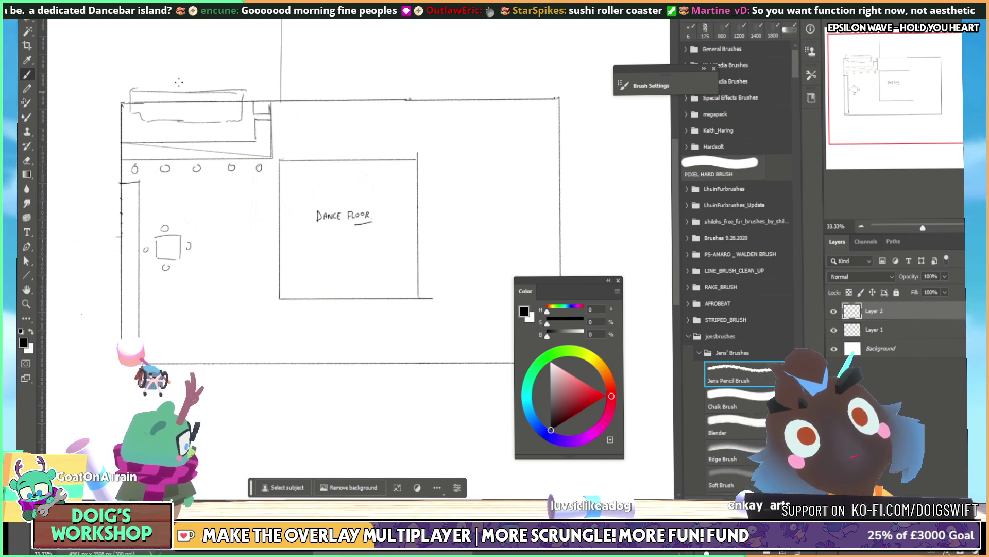
pyautogui.moveTo(181, 71); pyautogui.dragTo(233, 35)
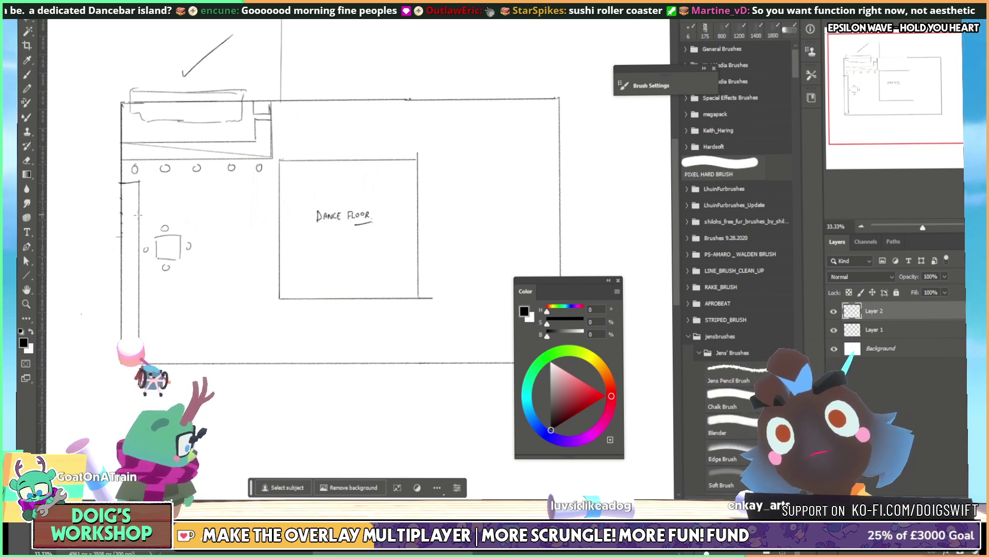
# Try to stretch the small square table and its four stools sideways into a long rectangular table
pyautogui.moveTo(140, 210)
pyautogui.mouseDown()
pyautogui.moveTo(199, 253)
pyautogui.moveTo(201, 283)
pyautogui.mouseUp()
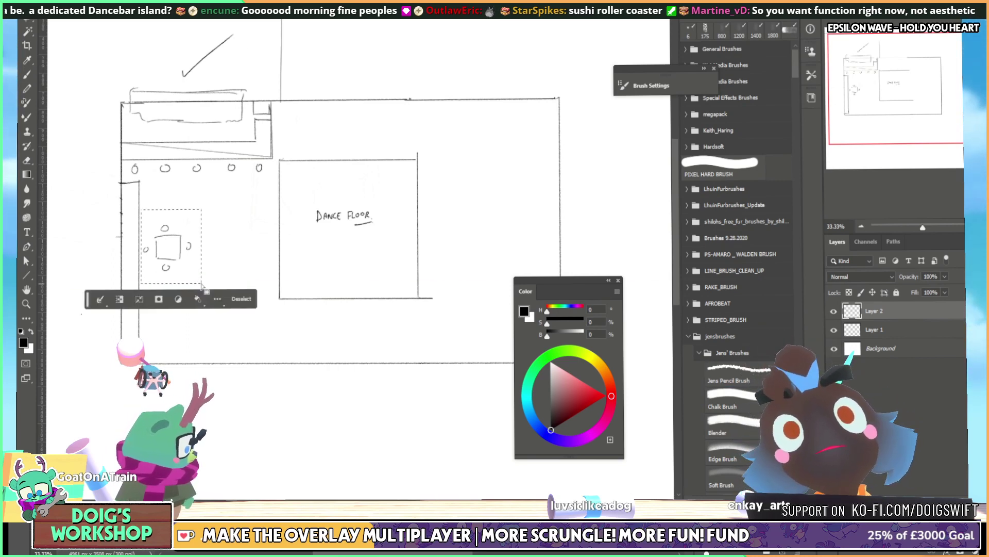
pyautogui.moveTo(166, 246)
pyautogui.mouseDown()
pyautogui.moveTo(193, 238)
pyautogui.moveTo(193, 251)
pyautogui.mouseUp()
pyautogui.moveTo(222, 246); pyautogui.dragTo(333, 247)
pyautogui.moveTo(279, 263); pyautogui.dragTo(252, 253)
pyautogui.press('Return')
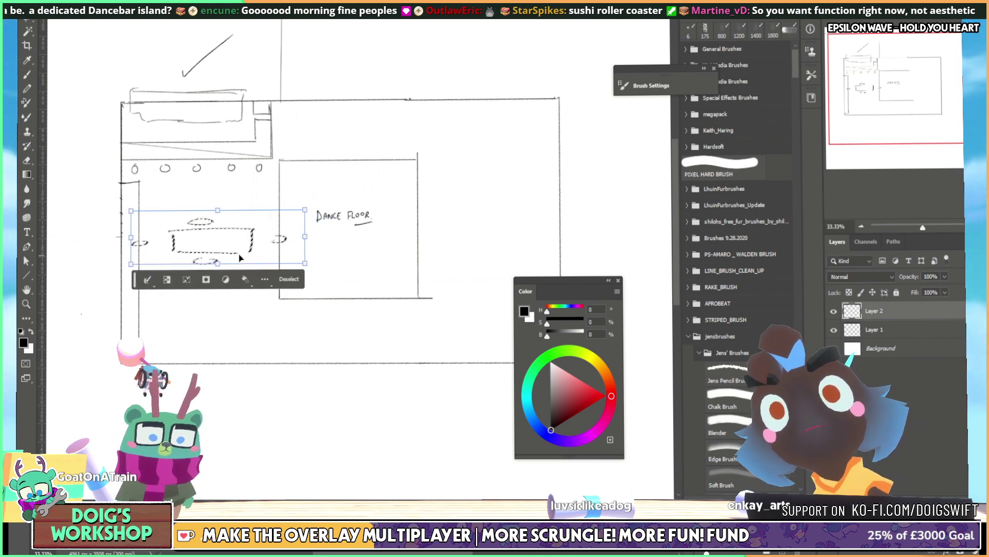
# Deselect and erase the table with its four surrounding stools between the bar and the dance floor
pyautogui.press('e')
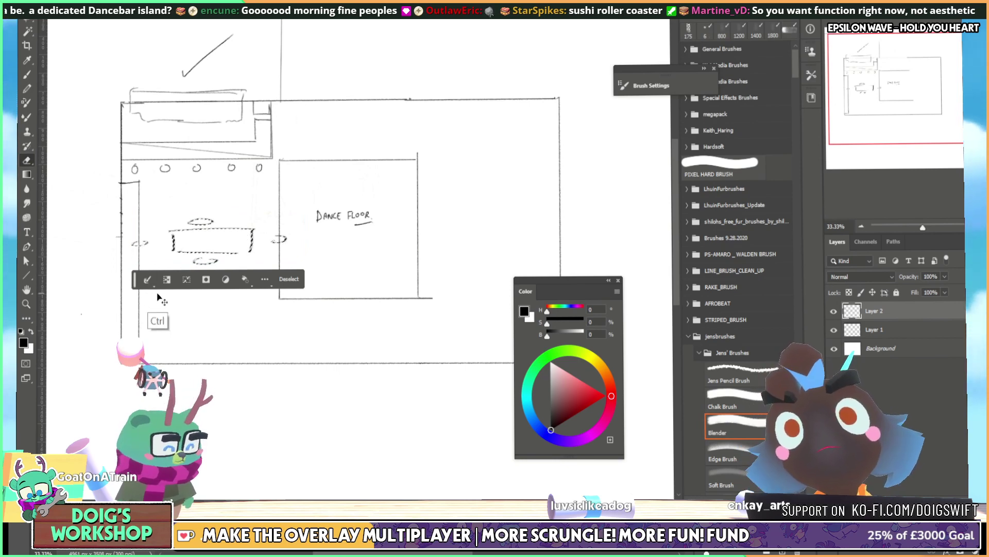
pyautogui.hotkey('ctrl', 'd')
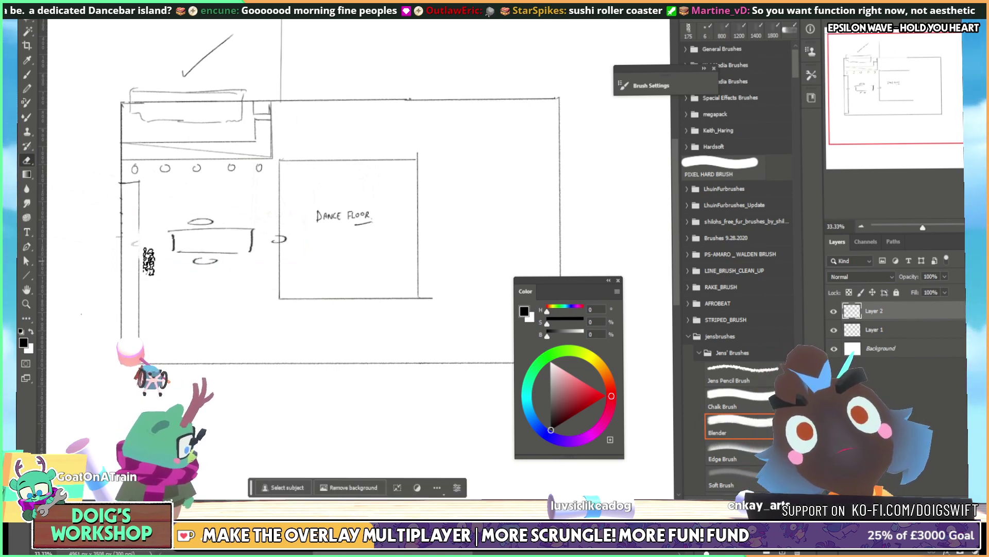
pyautogui.moveTo(183, 224)
pyautogui.mouseDown()
pyautogui.moveTo(237, 219)
pyautogui.moveTo(243, 256)
pyautogui.moveTo(281, 238)
pyautogui.moveTo(268, 243)
pyautogui.moveTo(280, 277)
pyautogui.mouseUp()
# Sketch a long horizontal table below the bar stools with the pencil brush, adding four small stools above it and one at each end
pyautogui.press('b')
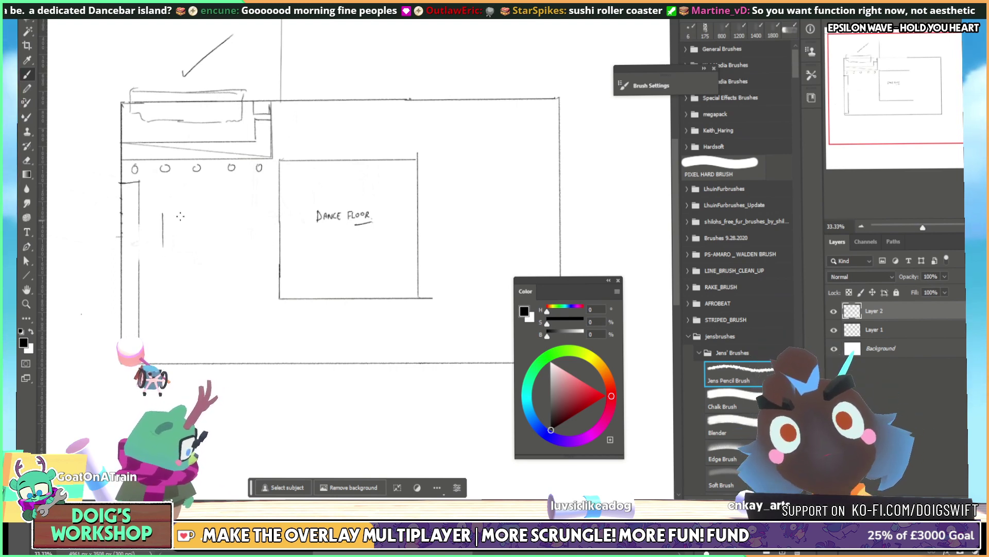
pyautogui.hotkey('ctrl', 'z')
pyautogui.moveTo(167, 241)
pyautogui.keyDown('shift'); pyautogui.mouseDown()
pyautogui.moveTo(167, 216)
pyautogui.moveTo(209, 213)
pyautogui.moveTo(244, 236)
pyautogui.mouseUp(); pyautogui.keyUp('shift')
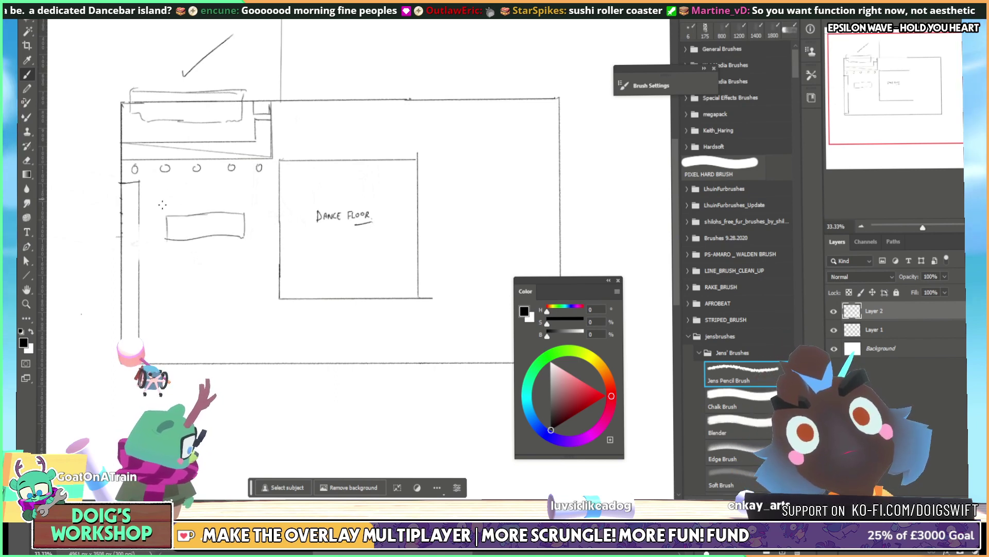
pyautogui.moveTo(155, 223); pyautogui.dragTo(154, 224)
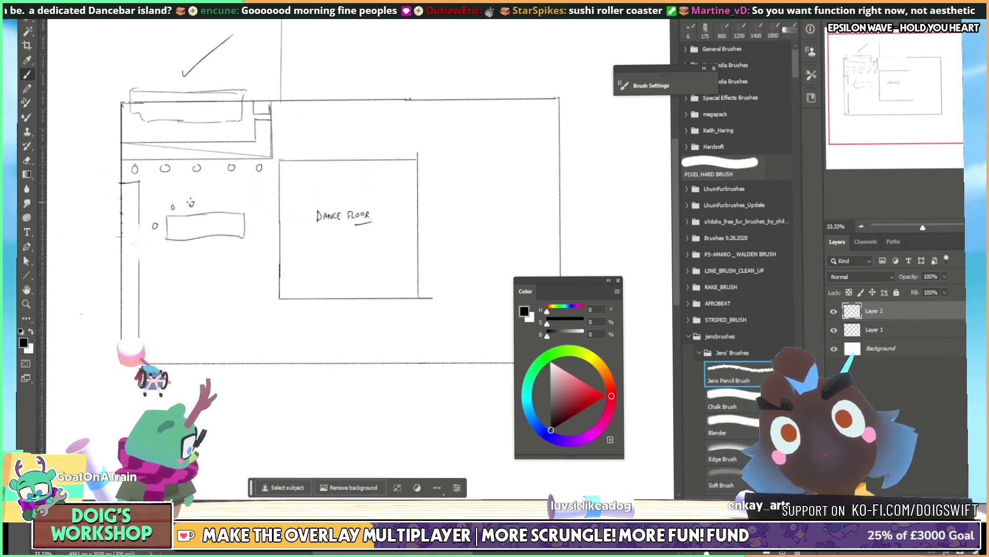
pyautogui.moveTo(232, 200); pyautogui.dragTo(254, 222)
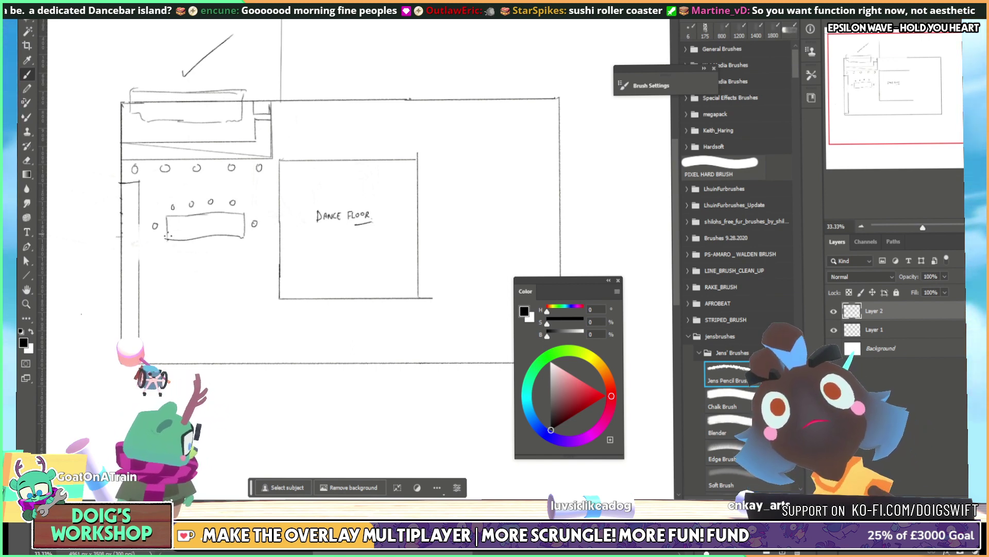
# Draw a second, slightly larger outline around the long table with short diagonal lines joining the corners
pyautogui.moveTo(167, 239); pyautogui.dragTo(160, 253)
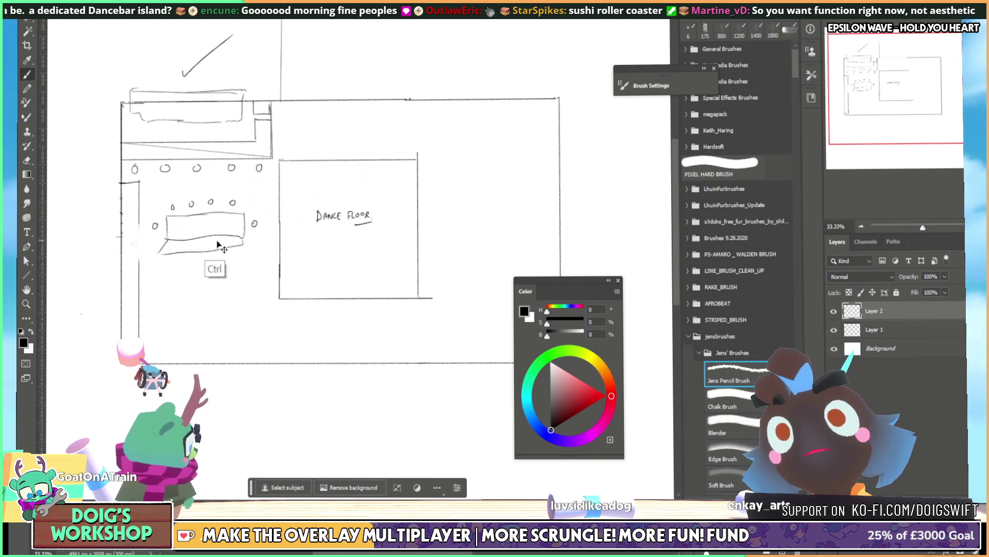
pyautogui.hotkey('ctrl', 'z')
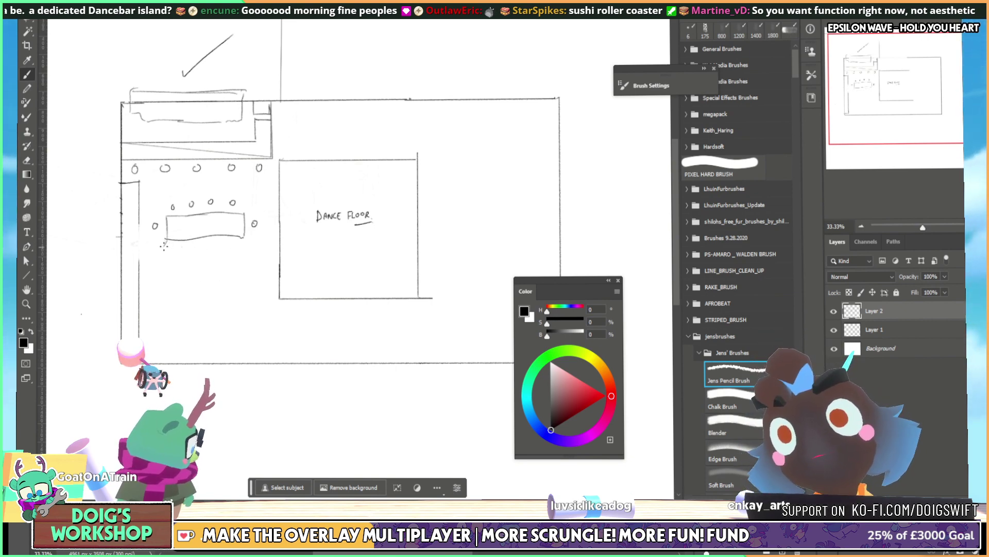
pyautogui.keyDown('shift'); pyautogui.moveTo(164, 246); pyautogui.dragTo(247, 245); pyautogui.keyUp('shift')
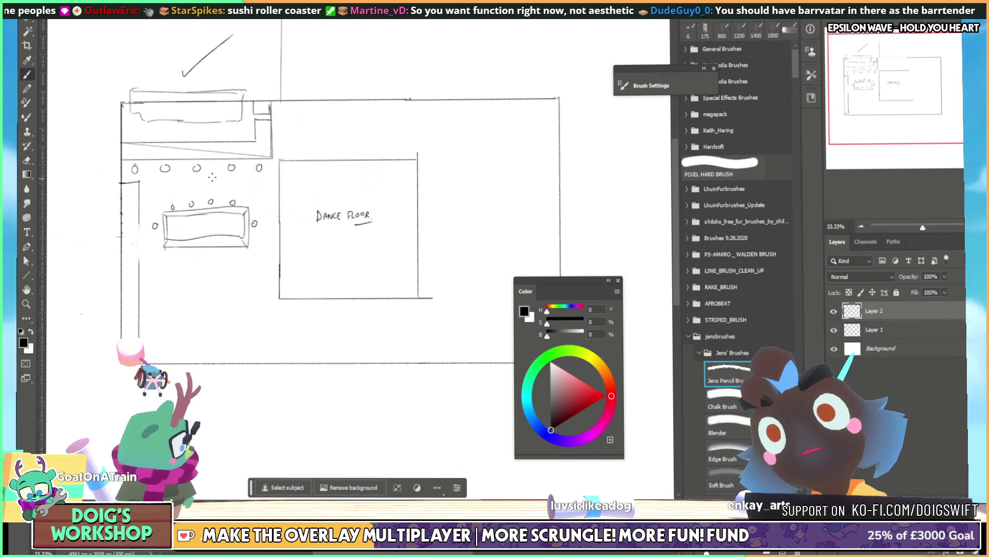
# Erase the inner vertical line along the left wall and the two leftmost bar stools
pyautogui.press('e')
pyautogui.moveTo(133, 183); pyautogui.dragTo(137, 329)
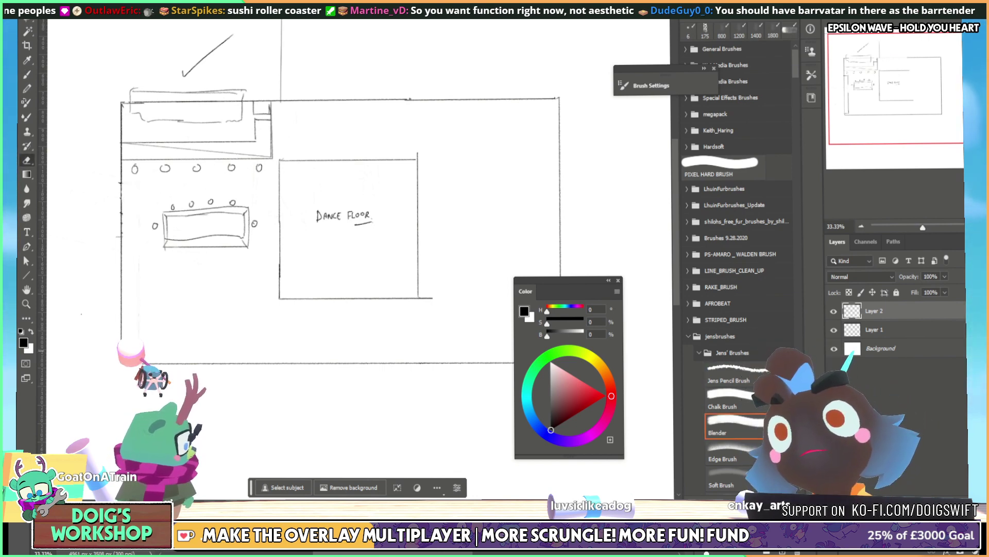
pyautogui.moveTo(141, 172)
pyautogui.mouseDown()
pyautogui.moveTo(150, 176)
pyautogui.moveTo(161, 155)
pyautogui.mouseUp()
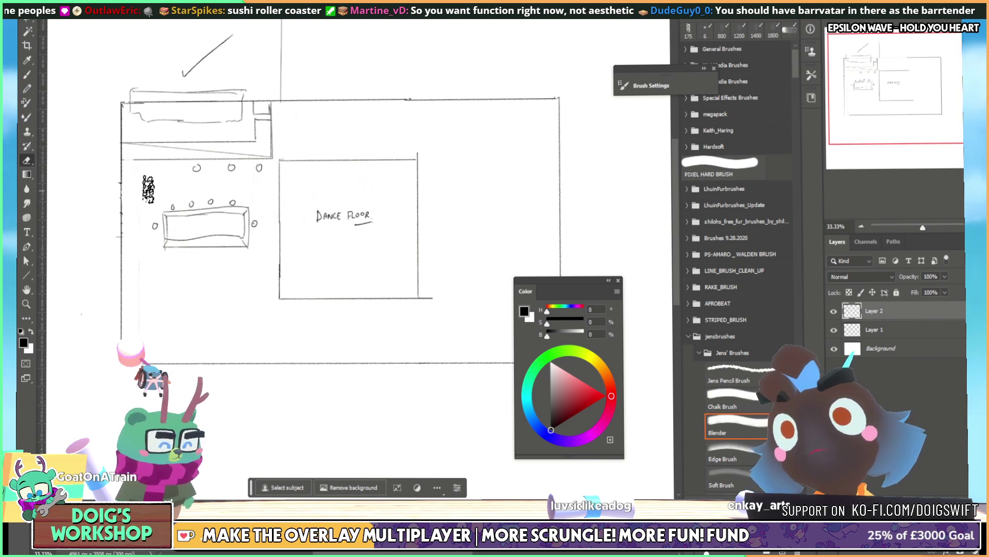
# Label the counter's left end PICKUP with a curved pointer line, and sketch a bartender figure behind the counter
pyautogui.press('b')
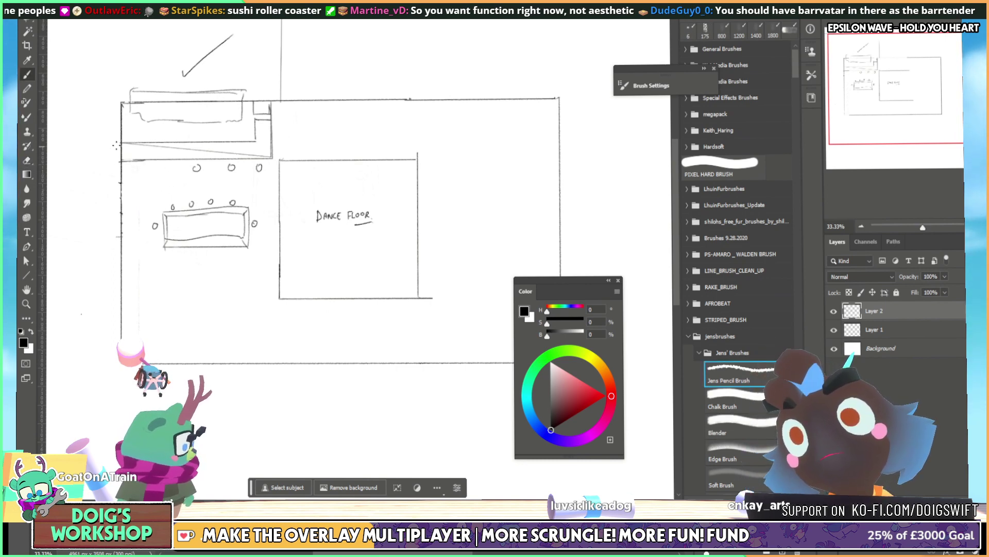
pyautogui.moveTo(130, 153)
pyautogui.mouseDown()
pyautogui.moveTo(93, 138)
pyautogui.moveTo(130, 113)
pyautogui.moveTo(114, 136)
pyautogui.mouseUp()
pyautogui.moveTo(114, 129); pyautogui.dragTo(118, 136)
pyautogui.moveTo(122, 130); pyautogui.dragTo(125, 135)
pyautogui.moveTo(127, 129); pyautogui.dragTo(132, 129)
pyautogui.moveTo(134, 127); pyautogui.dragTo(133, 133)
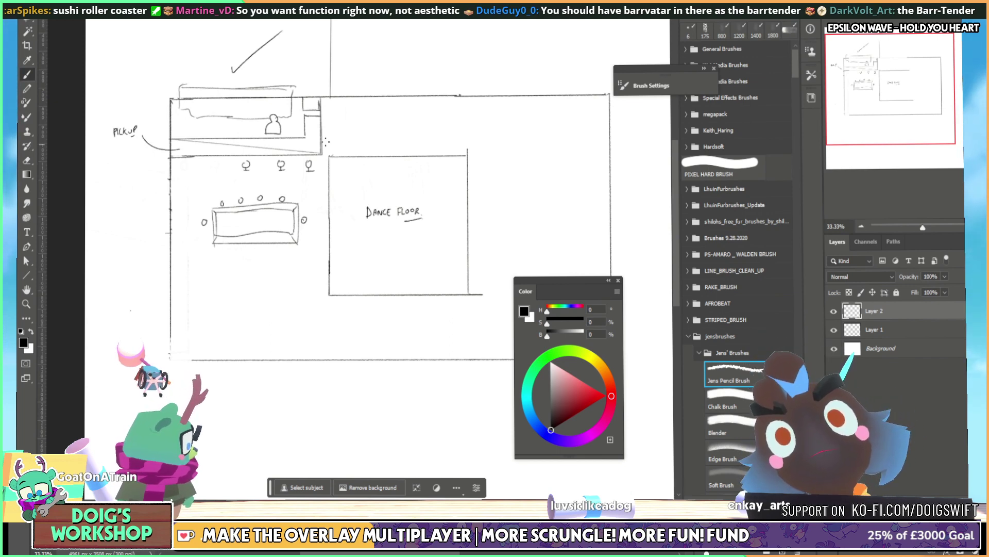
# Erase the counter's left end and redraw it as a leg running up to the back wall, closing the lower corner
pyautogui.moveTo(184, 103)
pyautogui.mouseDown()
pyautogui.moveTo(186, 156)
pyautogui.moveTo(221, 153)
pyautogui.mouseUp()
pyautogui.press('w')
pyautogui.press('e')
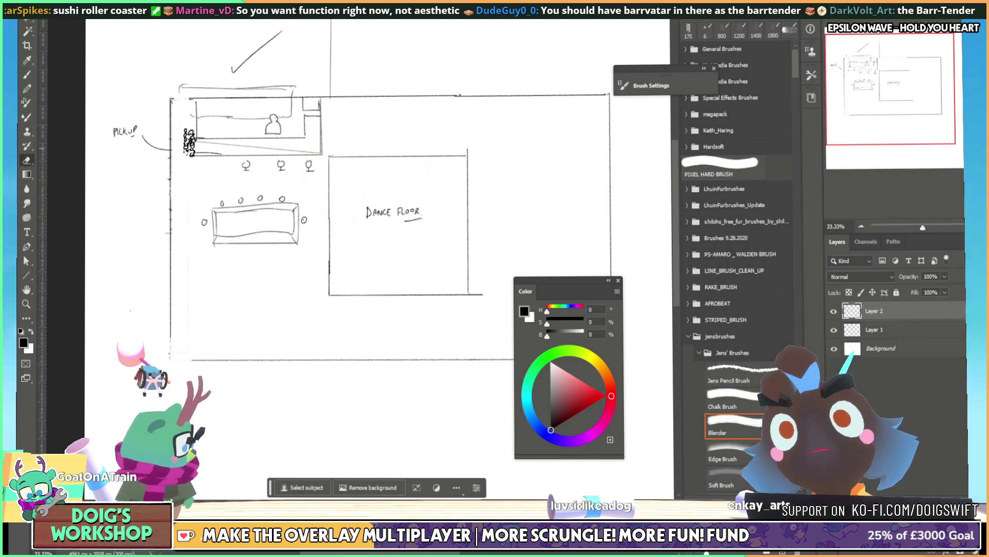
pyautogui.press('b')
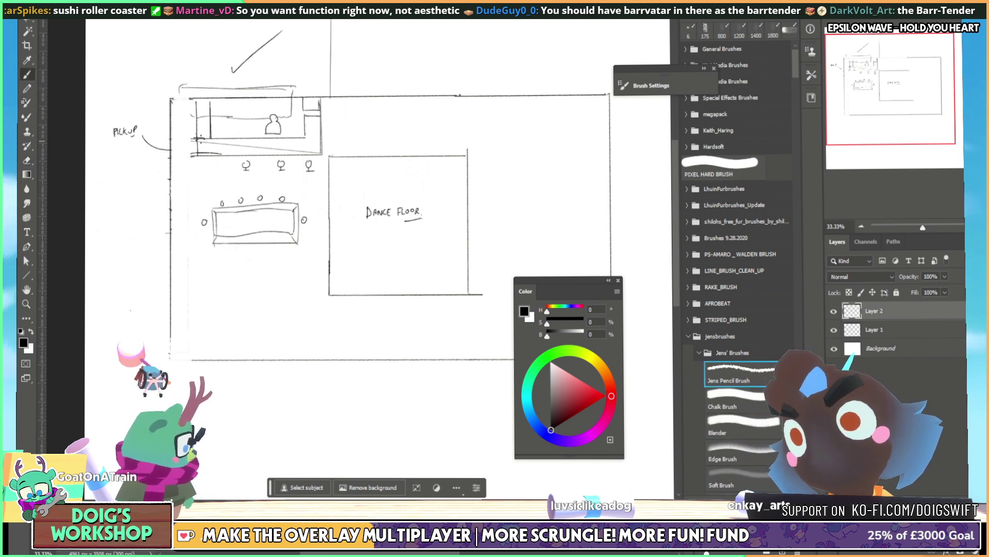
pyautogui.press('e')
pyautogui.press('b')
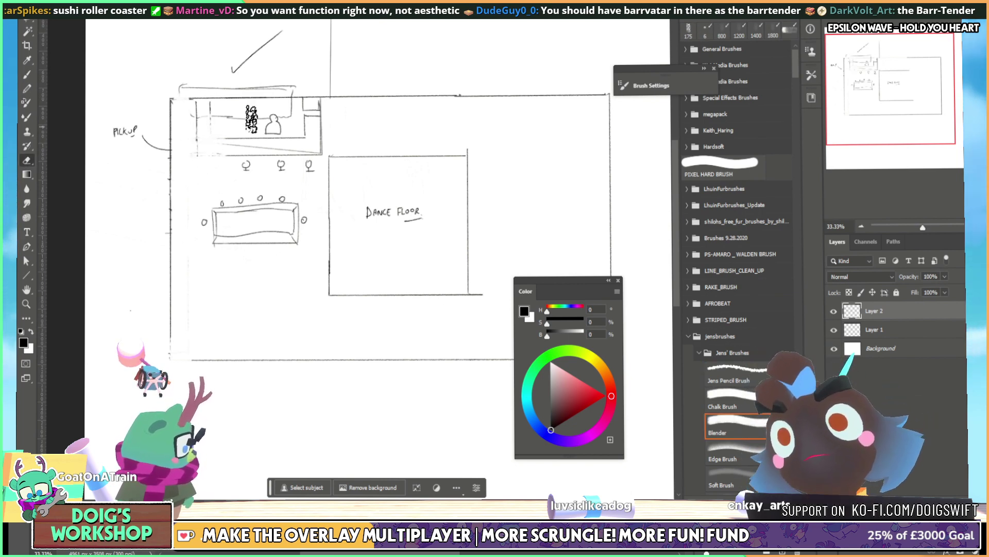
pyautogui.moveTo(195, 156); pyautogui.dragTo(220, 154)
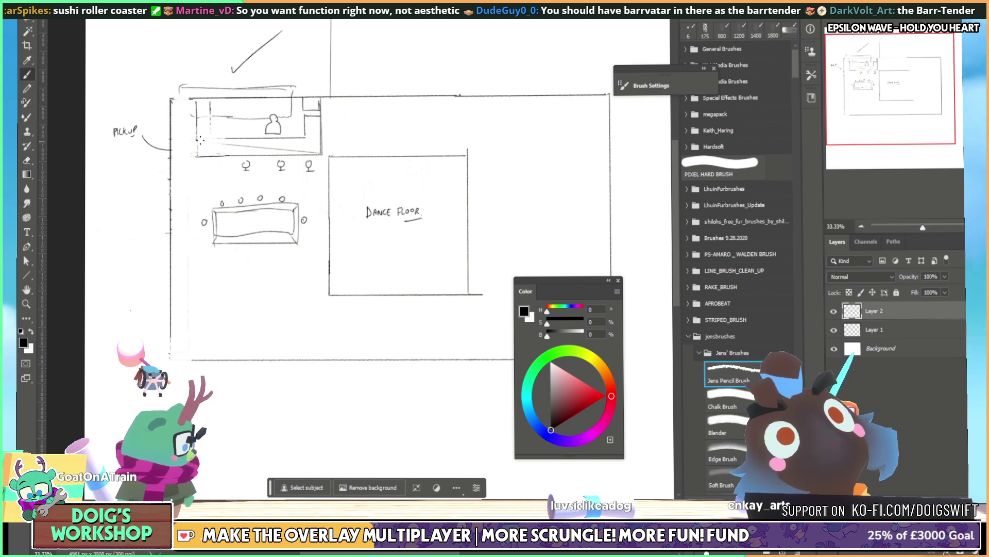
# Draw the conveyor path with arrows inside the counter, from the left leg along the front and up the right leg
pyautogui.moveTo(202, 103); pyautogui.dragTo(205, 145)
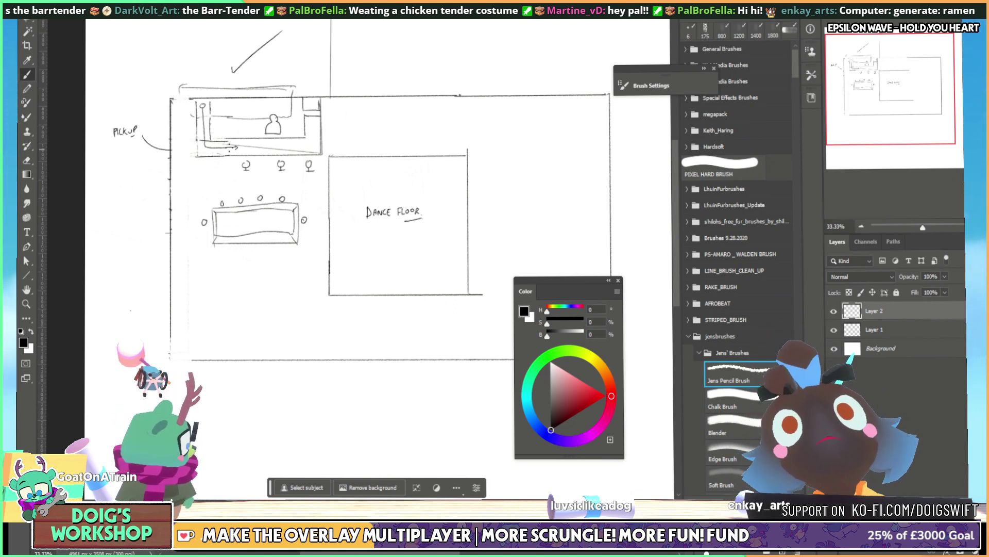
pyautogui.keyDown('shift'); pyautogui.moveTo(208, 151); pyautogui.dragTo(294, 148); pyautogui.keyUp('shift')
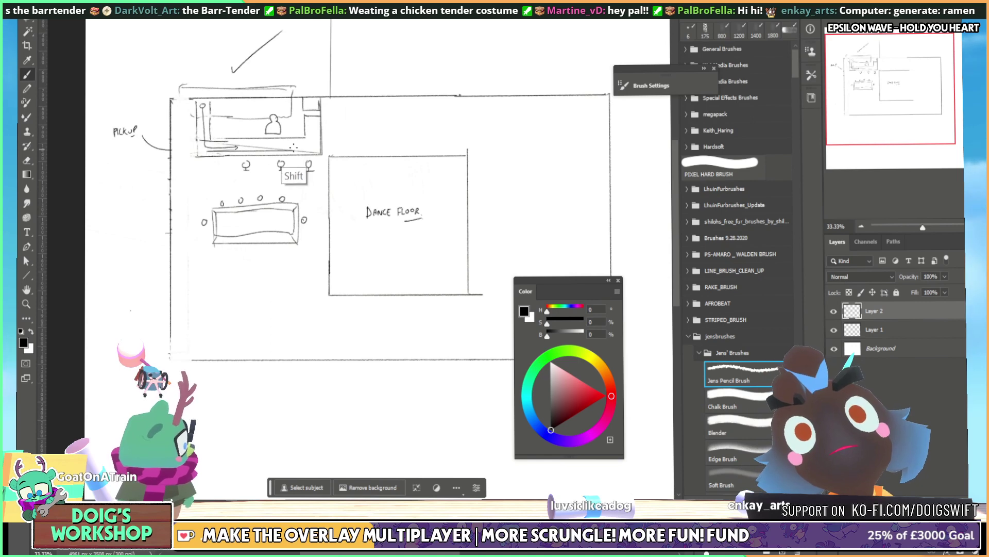
pyautogui.hotkey('ctrl', 'z')
pyautogui.keyDown('shift'); pyautogui.moveTo(209, 149); pyautogui.dragTo(298, 149); pyautogui.keyUp('shift')
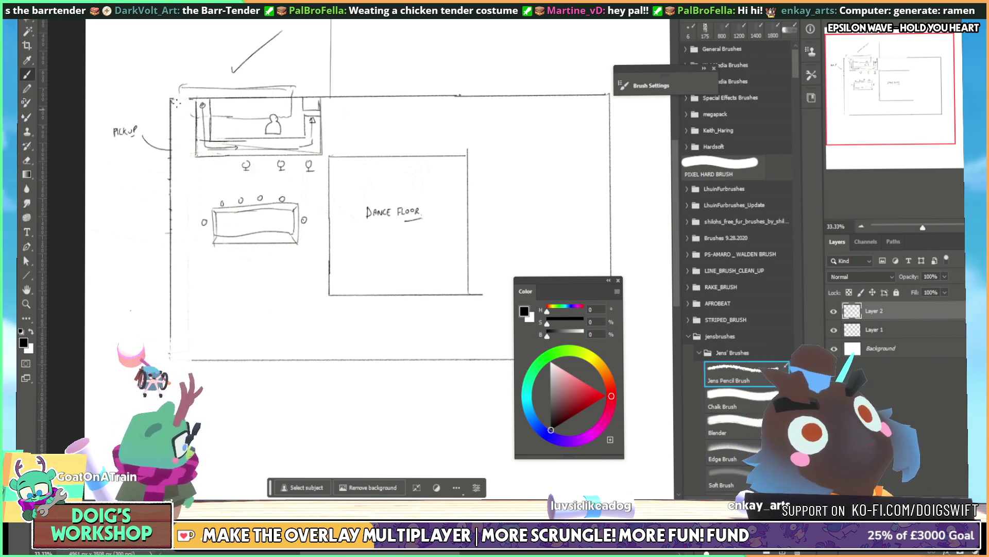
# Erase the room's left wall and redraw it farther left with straight lines, extending the top and bottom walls to meet it
pyautogui.press('e')
pyautogui.moveTo(167, 101); pyautogui.dragTo(169, 347)
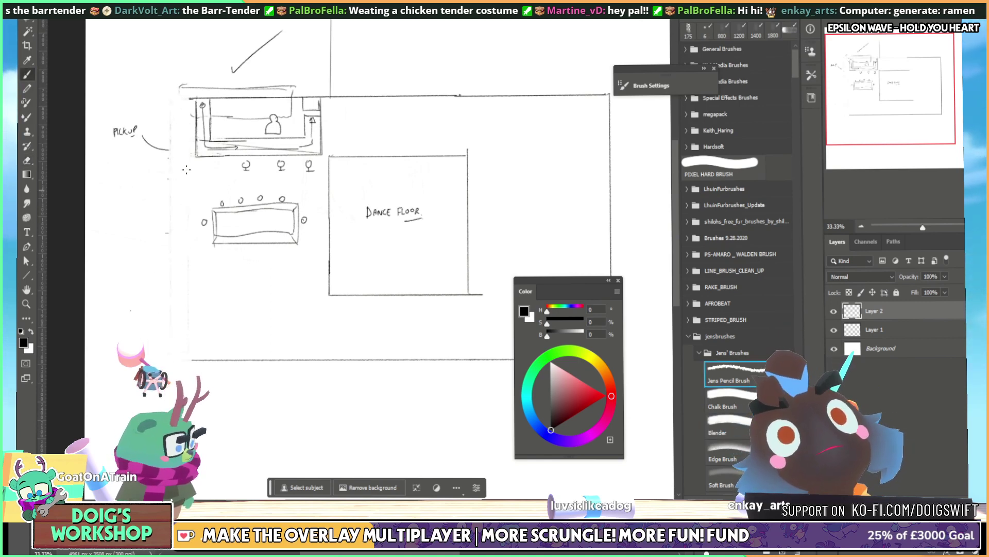
pyautogui.press('b')
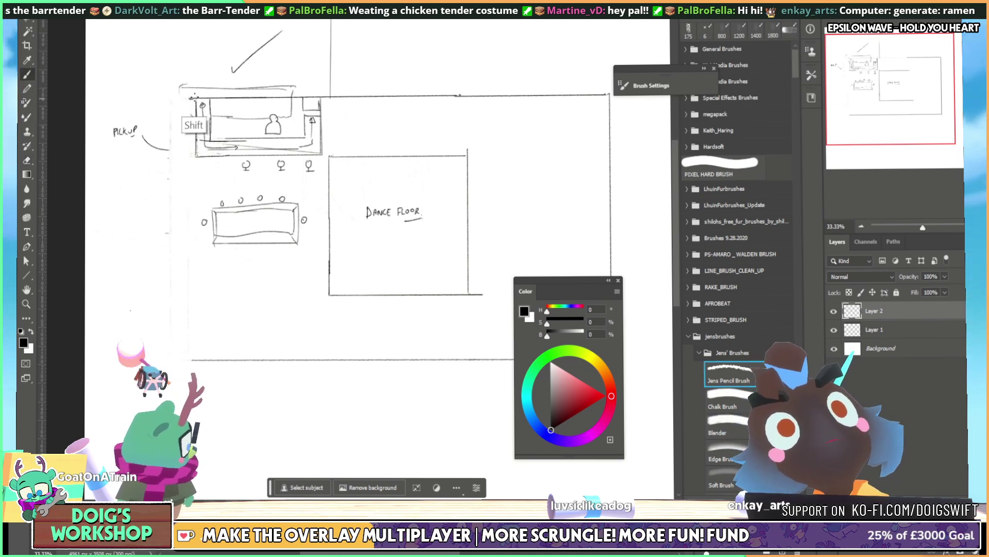
pyautogui.keyDown('shift'); pyautogui.click(156, 98); pyautogui.keyUp('shift')
pyautogui.keyDown('shift'); pyautogui.click(154, 234); pyautogui.keyUp('shift')
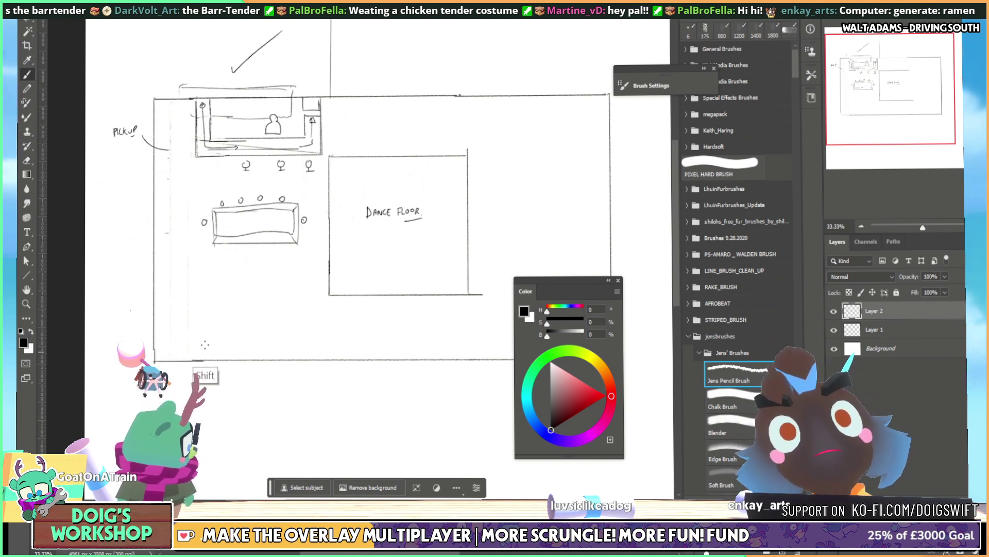
# Sketch two boxes side by side on the back wall, left of the counter, and label them VENDING MACHINES
pyautogui.moveTo(161, 98)
pyautogui.mouseDown()
pyautogui.moveTo(161, 114)
pyautogui.moveTo(174, 87)
pyautogui.moveTo(175, 112)
pyautogui.moveTo(191, 85)
pyautogui.mouseUp()
pyautogui.moveTo(191, 85); pyautogui.dragTo(190, 112)
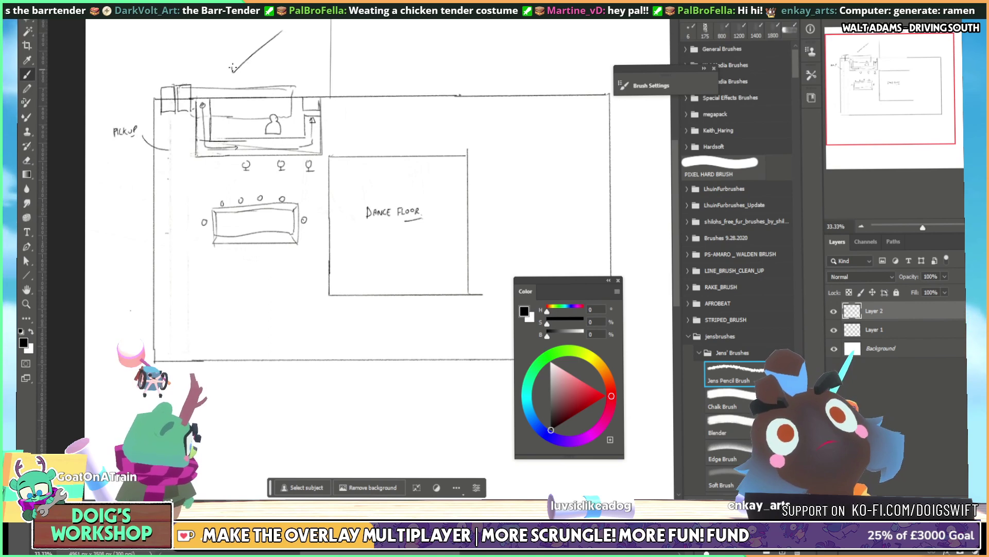
pyautogui.moveTo(148, 63); pyautogui.dragTo(153, 64)
pyautogui.moveTo(155, 64); pyautogui.dragTo(158, 63)
pyautogui.moveTo(155, 66); pyautogui.dragTo(163, 69)
pyautogui.moveTo(164, 63); pyautogui.dragTo(168, 68)
pyautogui.moveTo(170, 68); pyautogui.dragTo(201, 59)
pyautogui.moveTo(201, 59); pyautogui.dragTo(206, 64)
pyautogui.moveTo(206, 59); pyautogui.dragTo(208, 64)
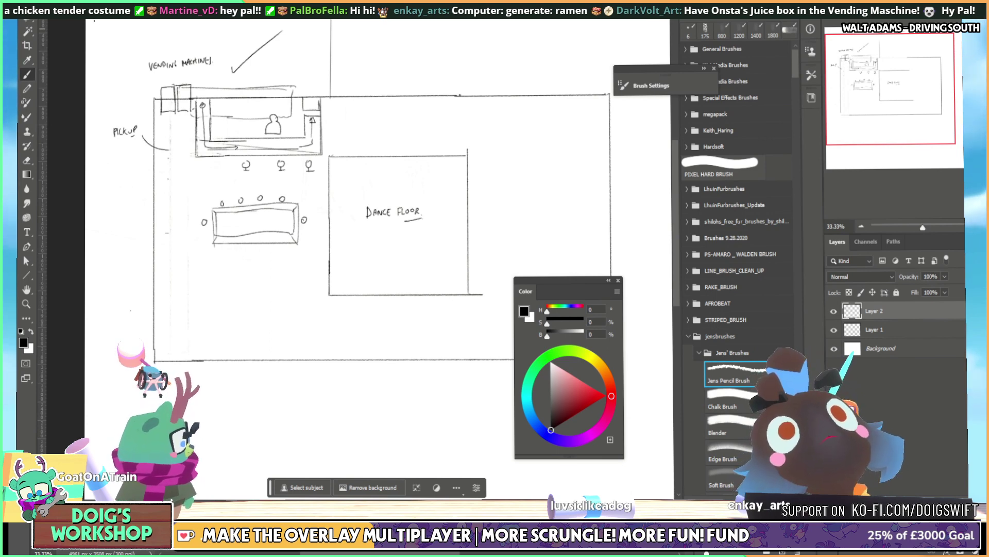
# Write the food list RAMEN, PIZZA, SUSHI above the vending machines label
pyautogui.moveTo(103, 43)
pyautogui.mouseDown()
pyautogui.moveTo(129, 33)
pyautogui.moveTo(100, 61)
pyautogui.mouseUp()
pyautogui.moveTo(99, 51); pyautogui.dragTo(117, 57)
pyautogui.moveTo(117, 56); pyautogui.dragTo(123, 53)
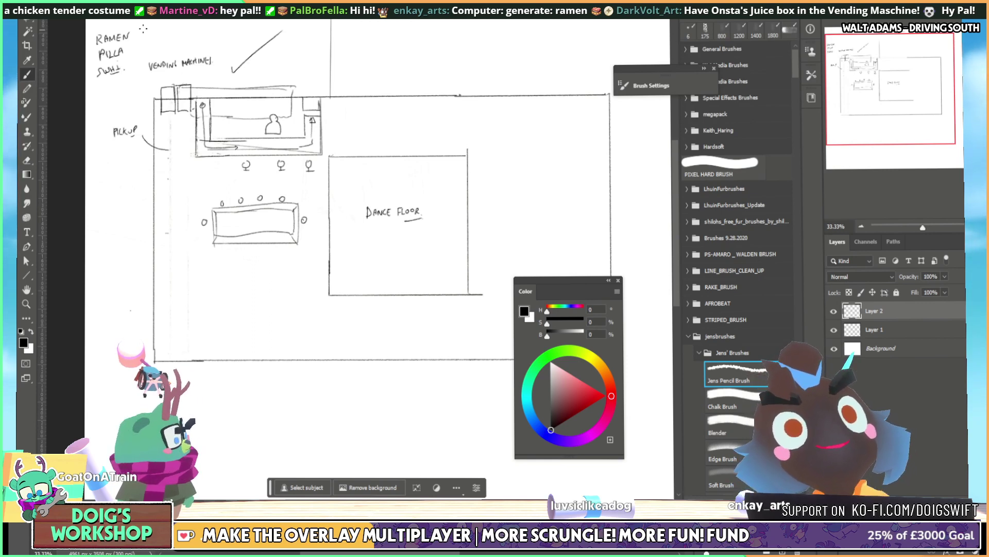
# Sketch a small camera below the long table with two diagonal view lines fanning out toward the bar
pyautogui.moveTo(261, 292)
pyautogui.mouseDown()
pyautogui.moveTo(272, 290)
pyautogui.moveTo(264, 293)
pyautogui.moveTo(268, 279)
pyautogui.mouseUp()
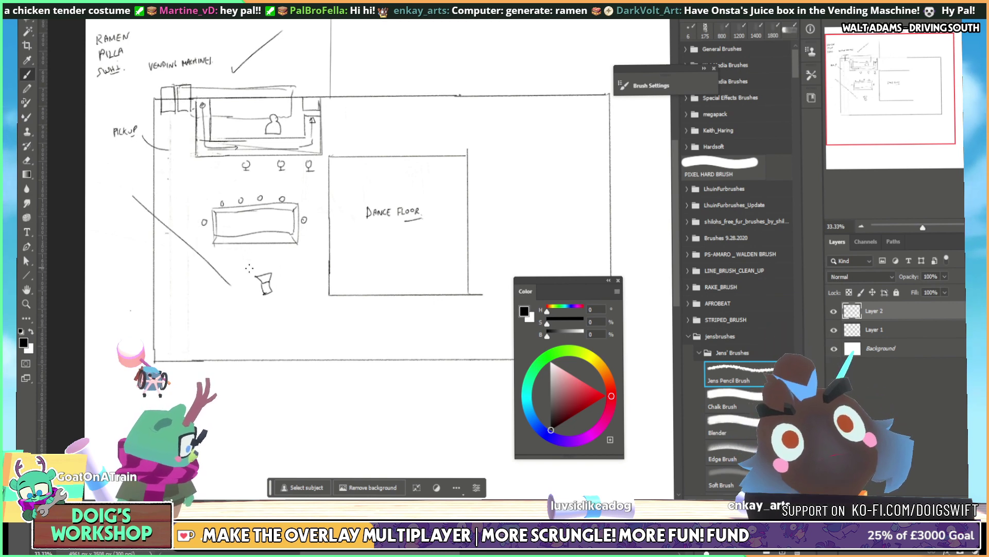
pyautogui.moveTo(141, 183); pyautogui.dragTo(249, 265)
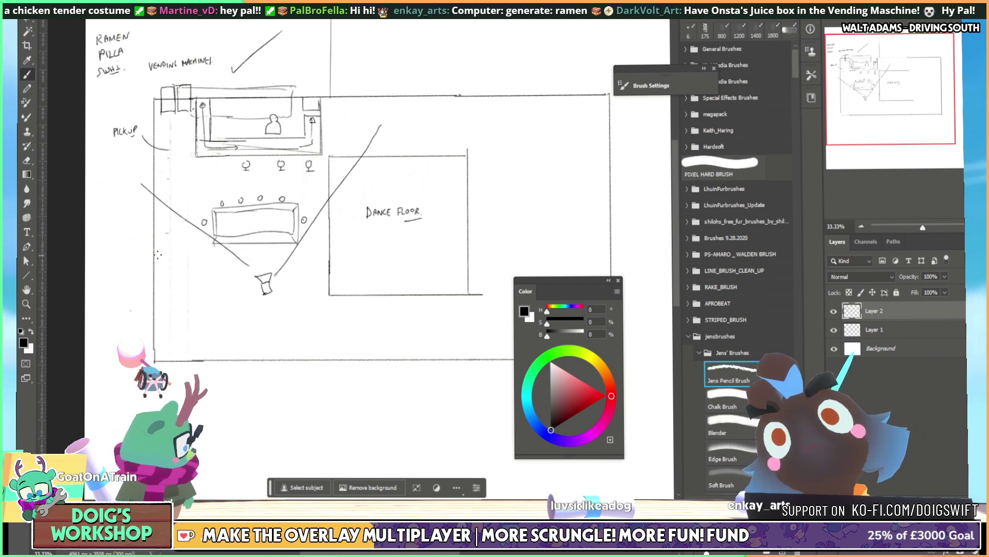
# Try sketching two boxes on the left wall with an arrow from the camera and a large oval outside, and undo them
pyautogui.moveTo(148, 245)
pyautogui.mouseDown()
pyautogui.moveTo(195, 248)
pyautogui.moveTo(154, 256)
pyautogui.mouseUp()
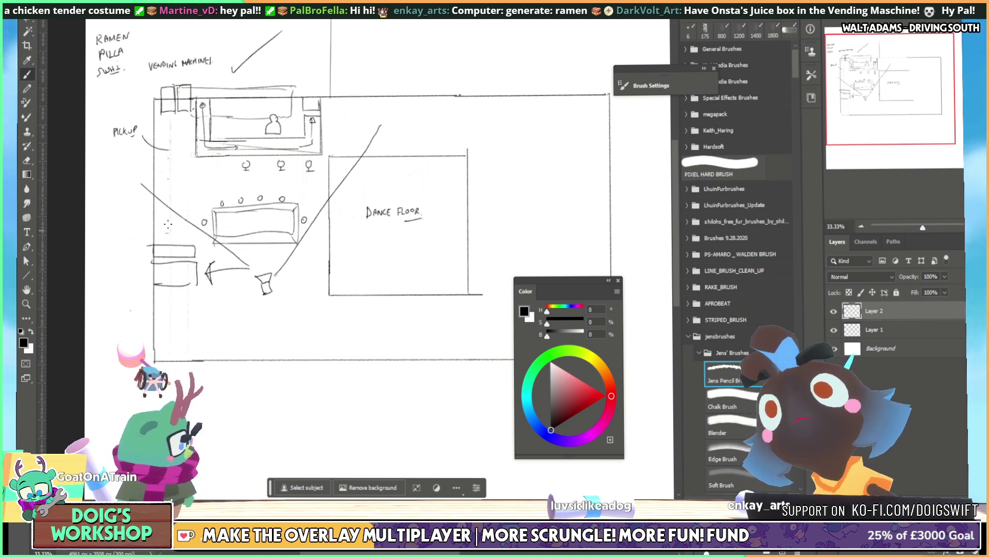
pyautogui.moveTo(127, 219)
pyautogui.mouseDown()
pyautogui.moveTo(135, 312)
pyautogui.moveTo(129, 217)
pyautogui.mouseUp()
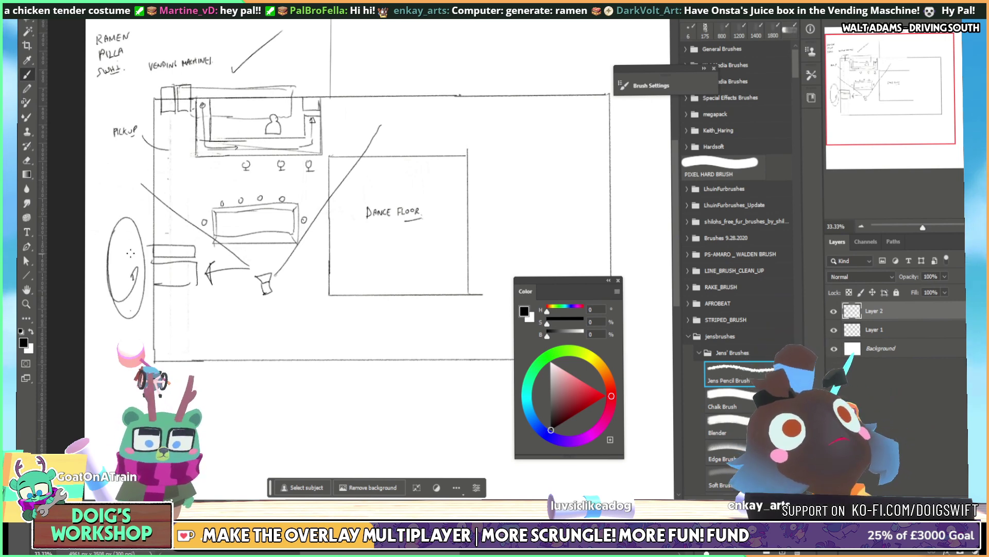
pyautogui.hotkey('ctrl', 'z')
pyautogui.hotkey('ctrl', 'z')
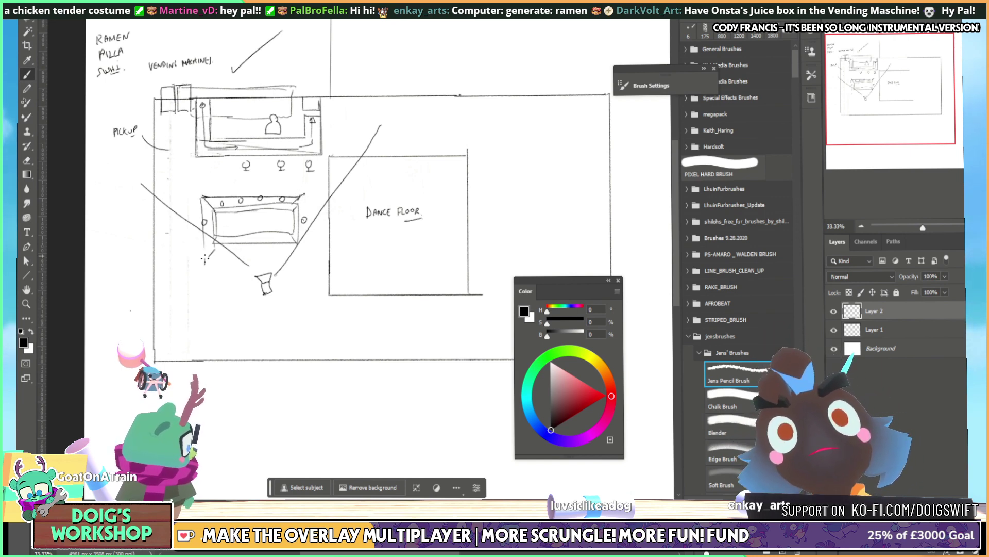
# Draw a larger outline around the long table and its stools, and label it SUCK IN with a pointer line
pyautogui.moveTo(205, 259)
pyautogui.mouseDown()
pyautogui.moveTo(320, 266)
pyautogui.moveTo(311, 204)
pyautogui.mouseUp()
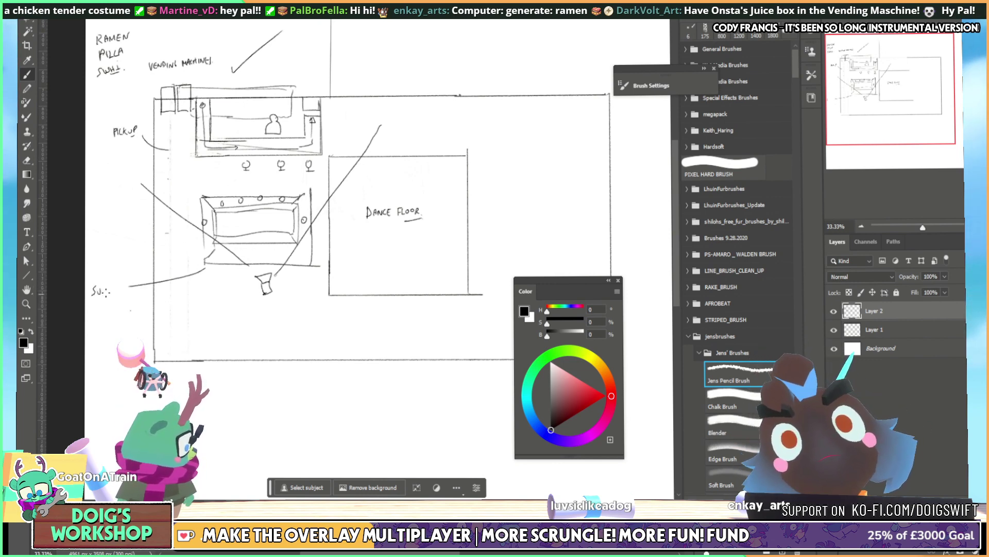
pyautogui.moveTo(103, 293); pyautogui.dragTo(110, 293)
pyautogui.moveTo(113, 286); pyautogui.dragTo(121, 285)
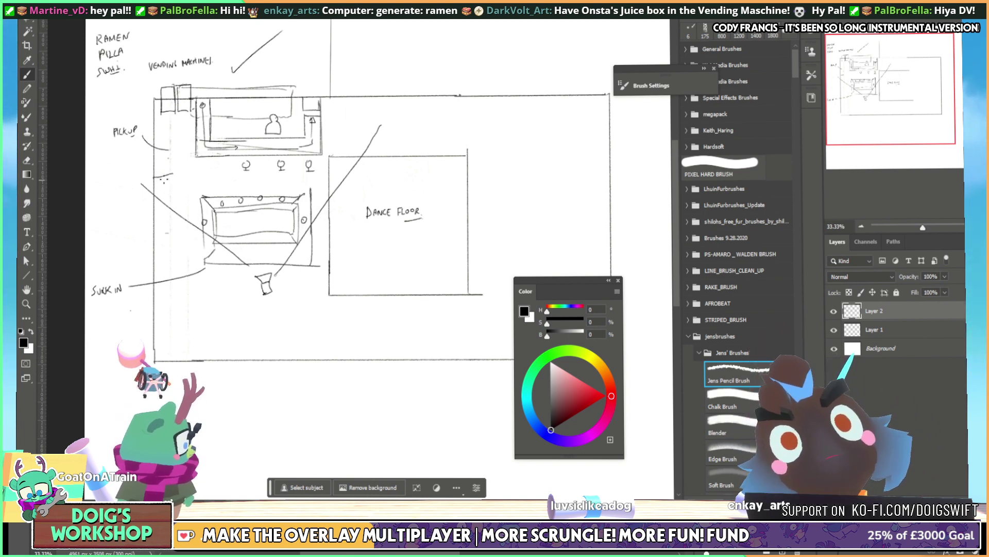
# Draw a double line below the bar stools from the left wall, turning up to the back wall beyond the counter
pyautogui.moveTo(154, 181)
pyautogui.mouseDown()
pyautogui.moveTo(316, 172)
pyautogui.moveTo(342, 155)
pyautogui.moveTo(349, 90)
pyautogui.moveTo(345, 172)
pyautogui.moveTo(185, 179)
pyautogui.mouseUp()
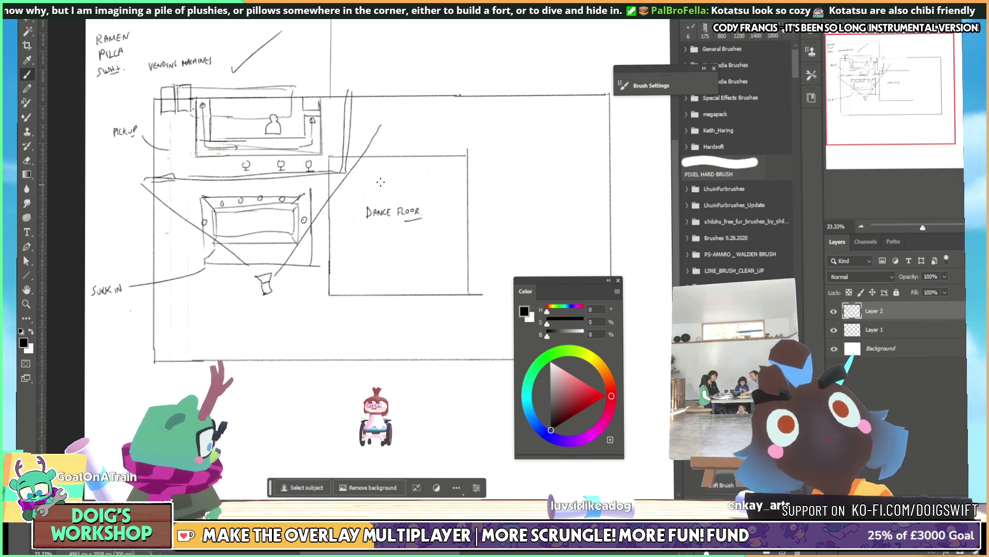
# Add a new layer and sketch a second camera in green left of the counter, with two view lines crossing the bar
pyautogui.hotkey('ctrl', 'shift', 'alt', 'n')
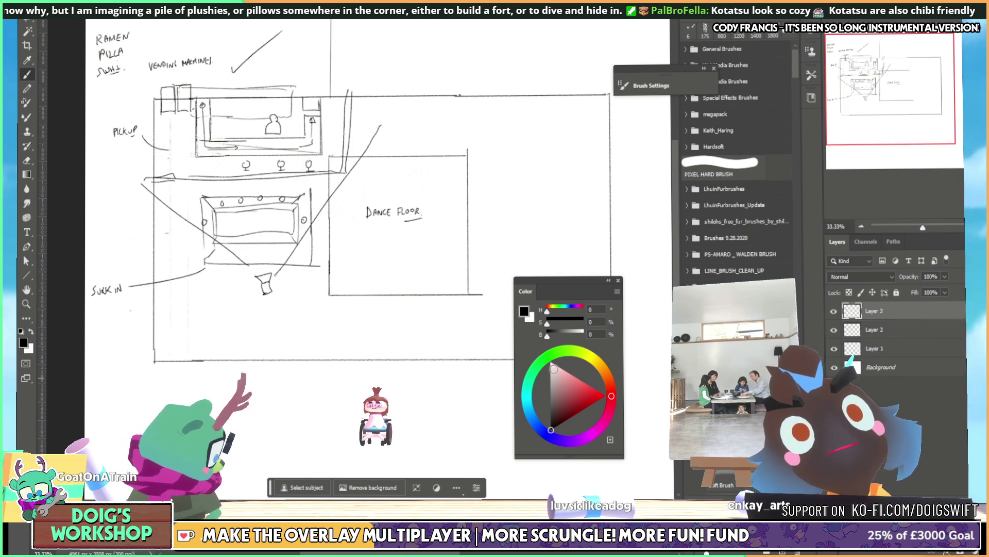
pyautogui.click(541, 361)
pyautogui.click(582, 389)
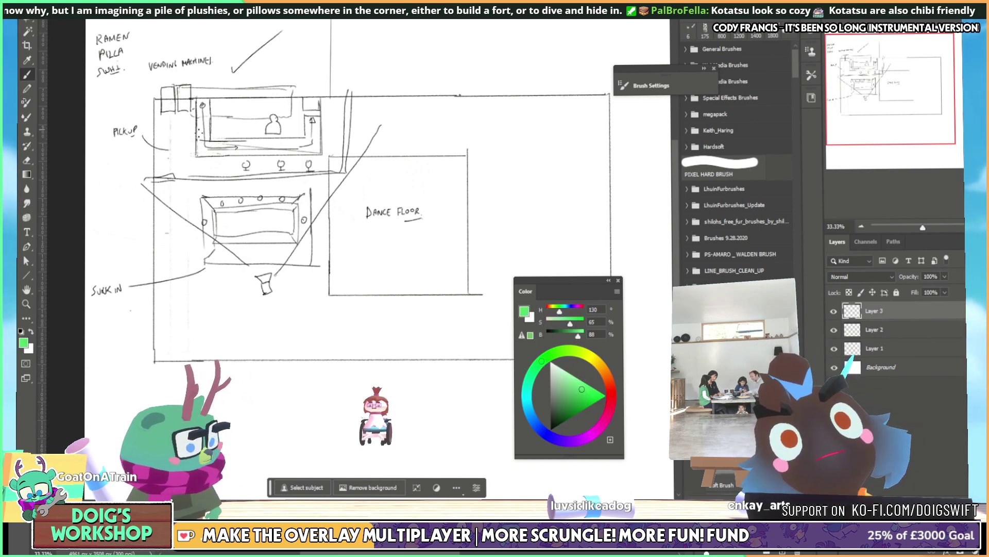
pyautogui.moveTo(183, 135)
pyautogui.mouseDown()
pyautogui.moveTo(340, 94)
pyautogui.moveTo(347, 241)
pyautogui.moveTo(382, 263)
pyautogui.mouseUp()
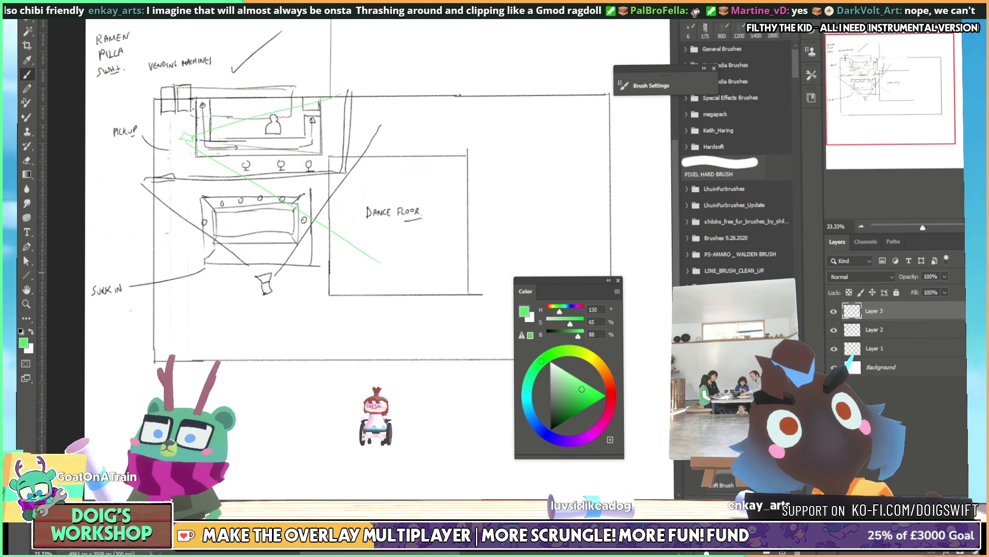
# Switch to Blender and view the room and the sunken kotatsu block from several angles, changing the viewport to Material Preview shading
pyautogui.hotkey('alt', 'Tab')
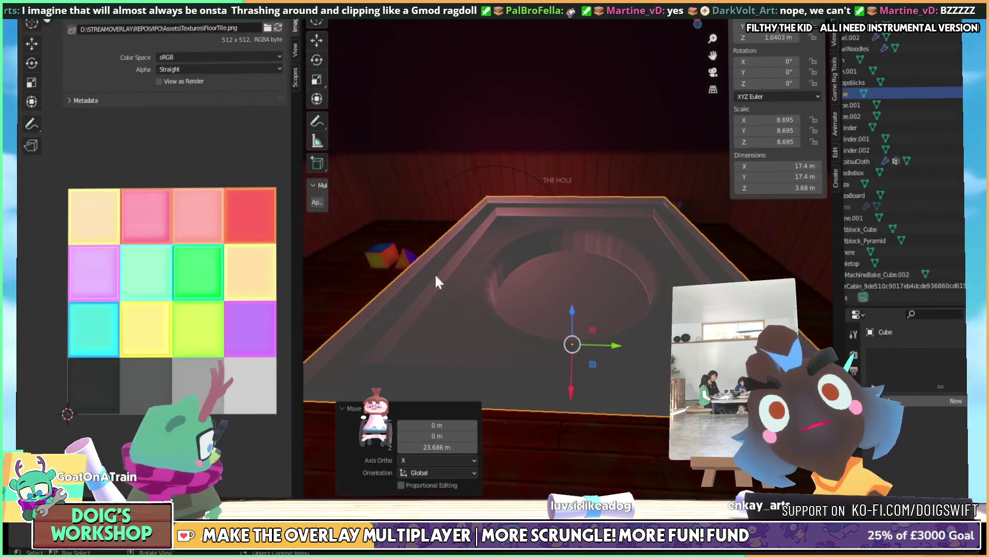
pyautogui.scroll(-5, 436, 276)
pyautogui.moveTo(530, 263)
pyautogui.mouseDown(button='middle')
pyautogui.moveTo(513, 298)
pyautogui.moveTo(524, 253)
pyautogui.mouseUp(button='middle')
pyautogui.scroll(6, 570, 211)
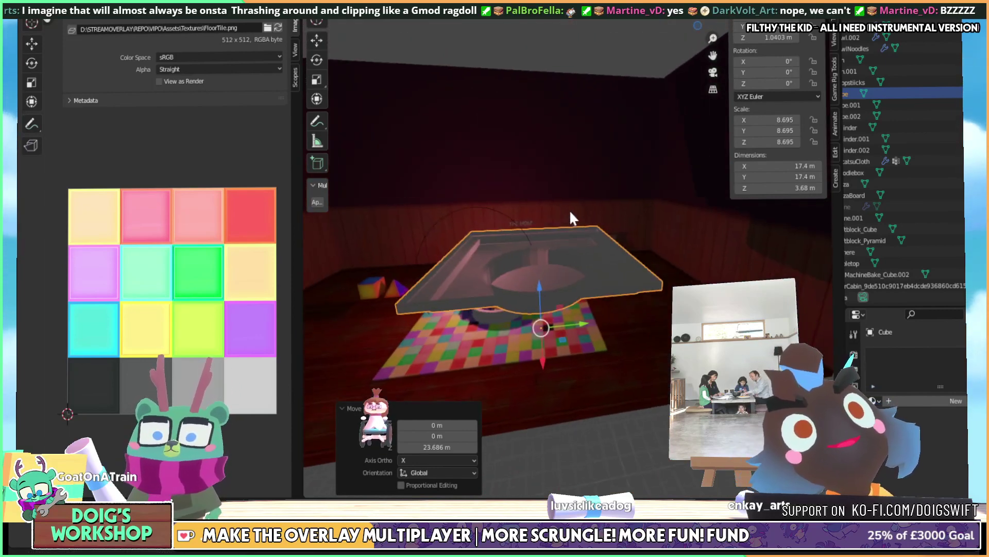
pyautogui.moveTo(577, 216); pyautogui.dragTo(565, 219, button='middle')
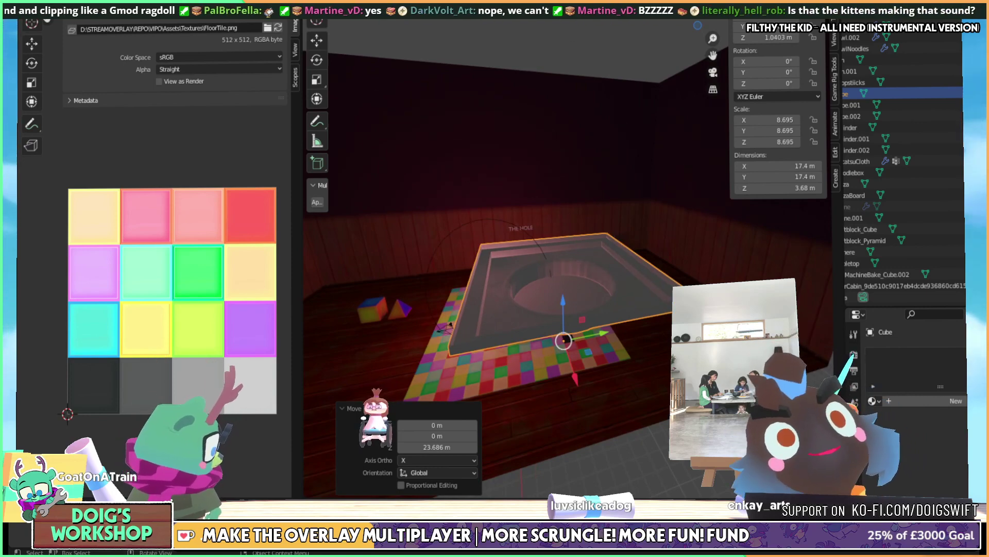
pyautogui.click(789, 11)
pyautogui.click(801, 10)
pyautogui.moveTo(569, 282); pyautogui.dragTo(617, 224, button='middle')
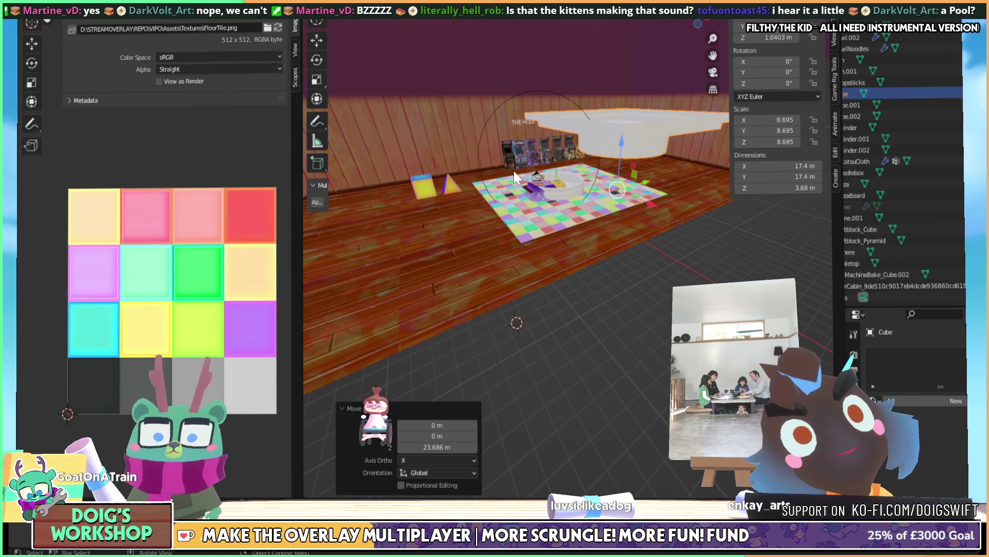
# Select the racing arcade machine by the wall and frame it to examine the arcade cabinets up close
pyautogui.moveTo(539, 142); pyautogui.dragTo(548, 171, button='middle')
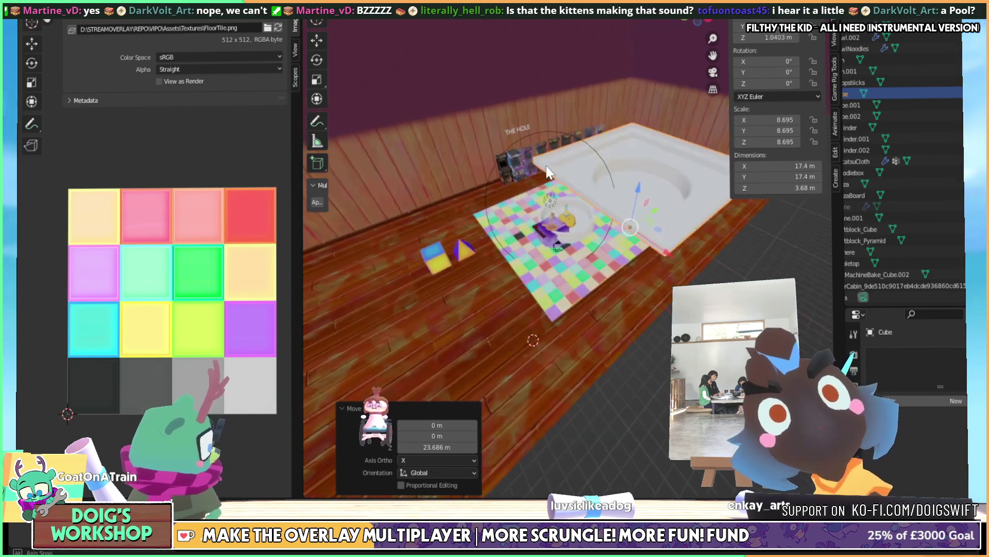
pyautogui.click(513, 163)
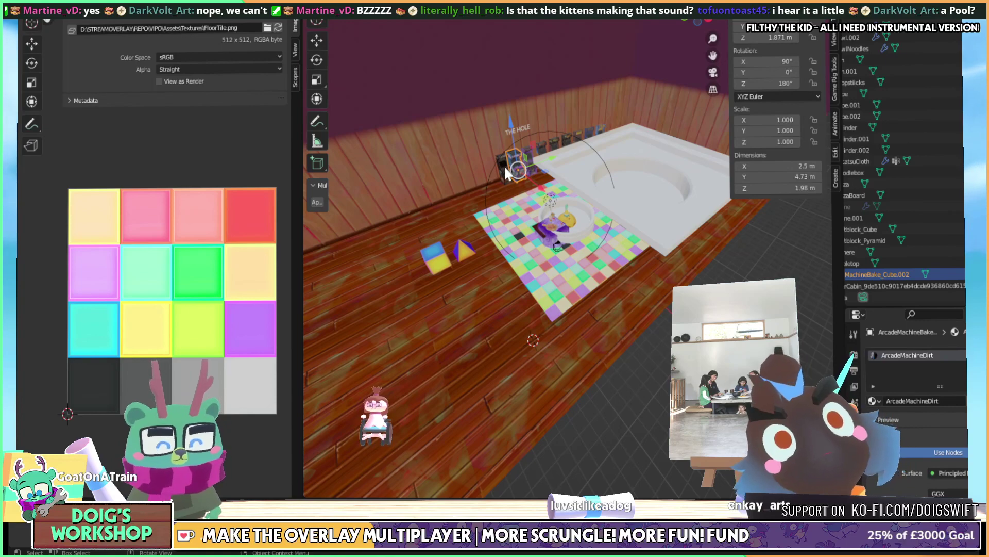
pyautogui.press('KP_Decimal')
pyautogui.moveTo(504, 165); pyautogui.dragTo(480, 202, button='middle')
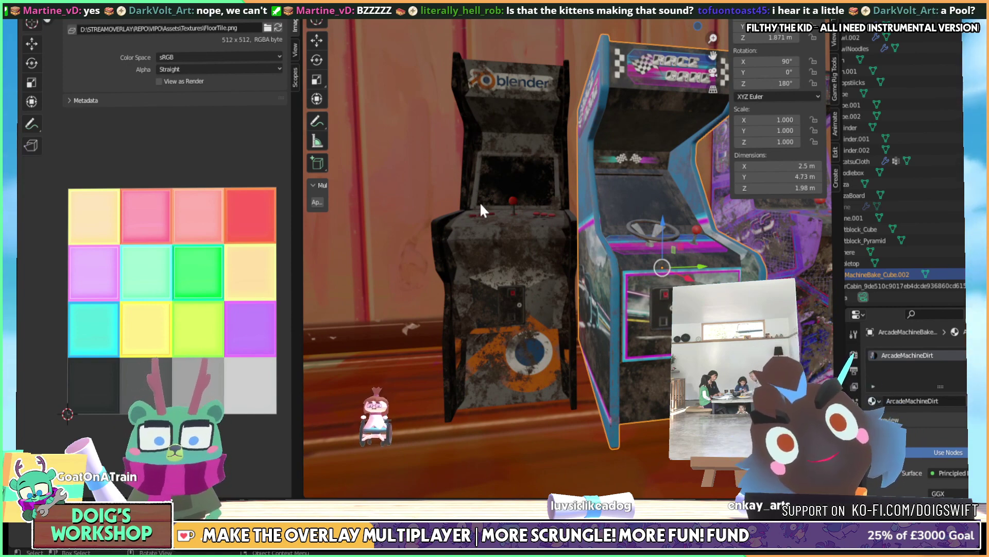
# Examine the Blender arcade cabinet's joystick and buttons up close, and view the room around the large sunken block
pyautogui.scroll(8, 545, 211)
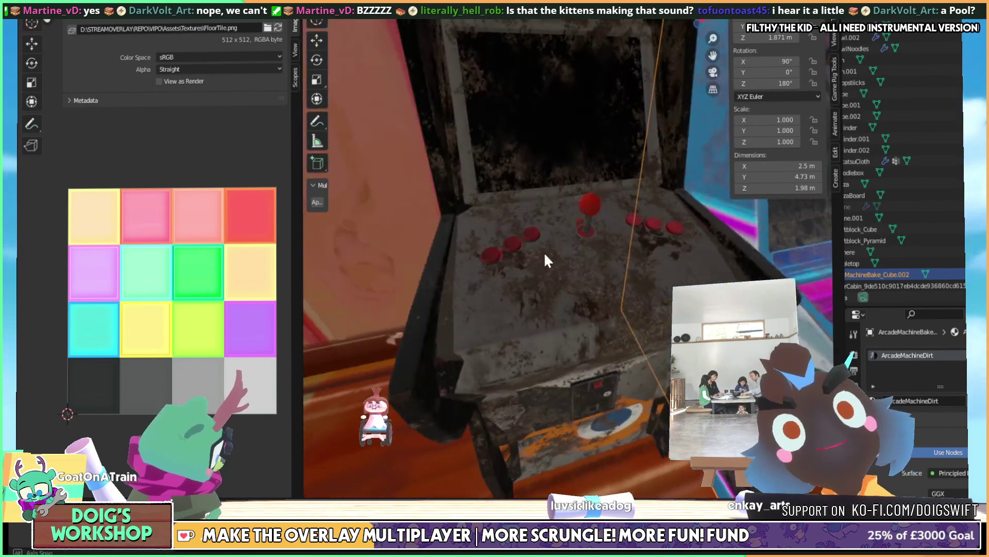
pyautogui.moveTo(545, 260)
pyautogui.mouseDown(button='middle')
pyautogui.moveTo(517, 263)
pyautogui.moveTo(531, 266)
pyautogui.moveTo(538, 252)
pyautogui.mouseUp(button='middle')
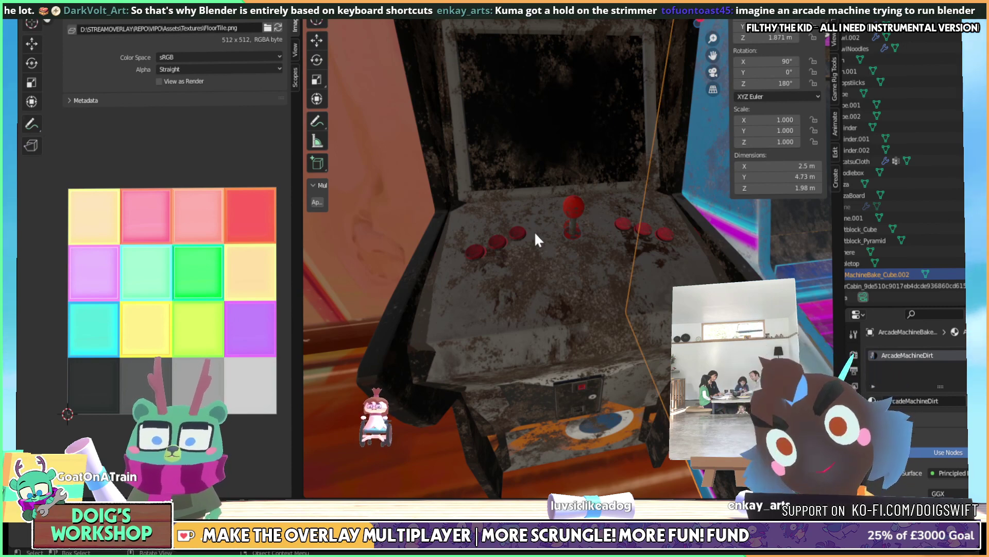
pyautogui.scroll(-16, 515, 294)
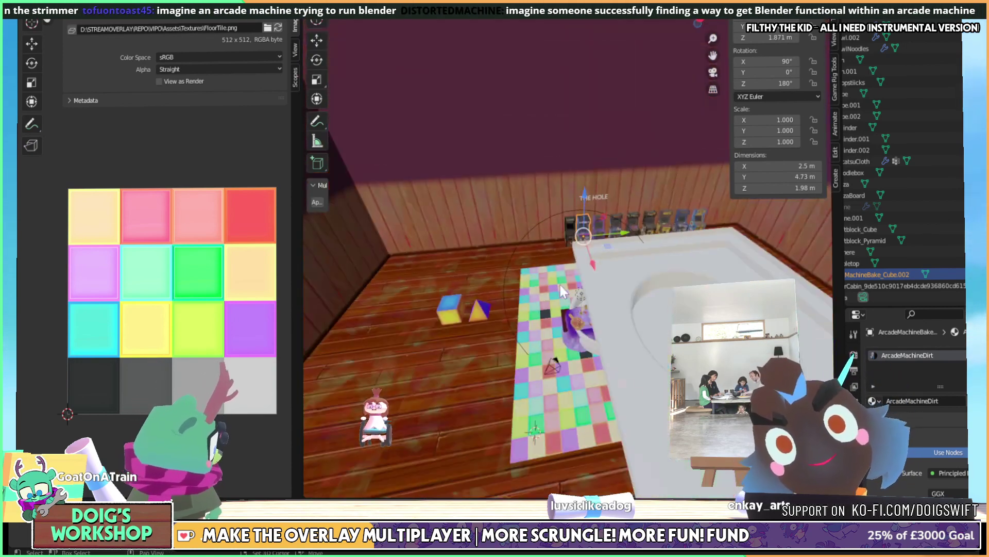
pyautogui.moveTo(559, 282); pyautogui.dragTo(586, 248, button='middle')
pyautogui.keyDown('shift'); pyautogui.moveTo(433, 244); pyautogui.dragTo(536, 194, button='middle'); pyautogui.keyUp('shift')
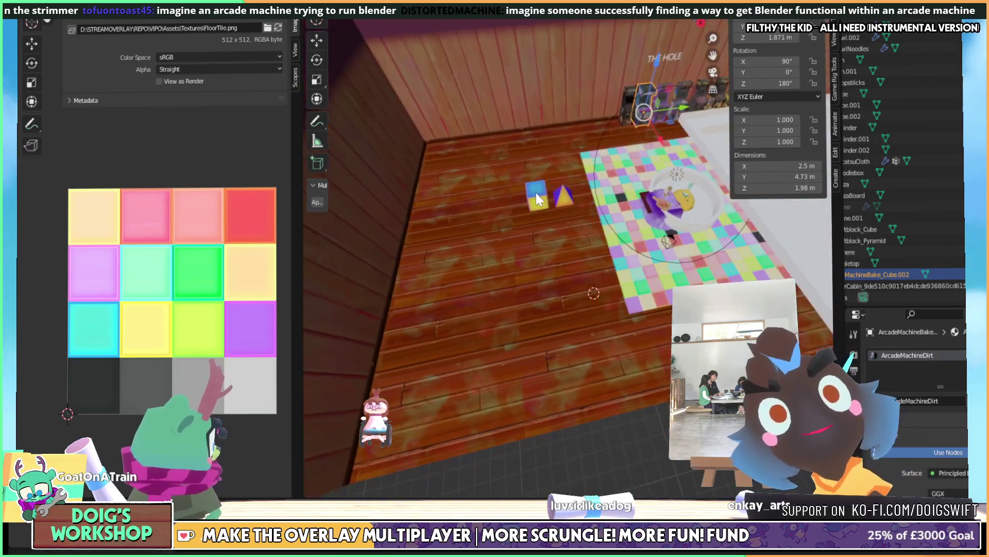
pyautogui.moveTo(608, 186); pyautogui.dragTo(546, 196, button='middle')
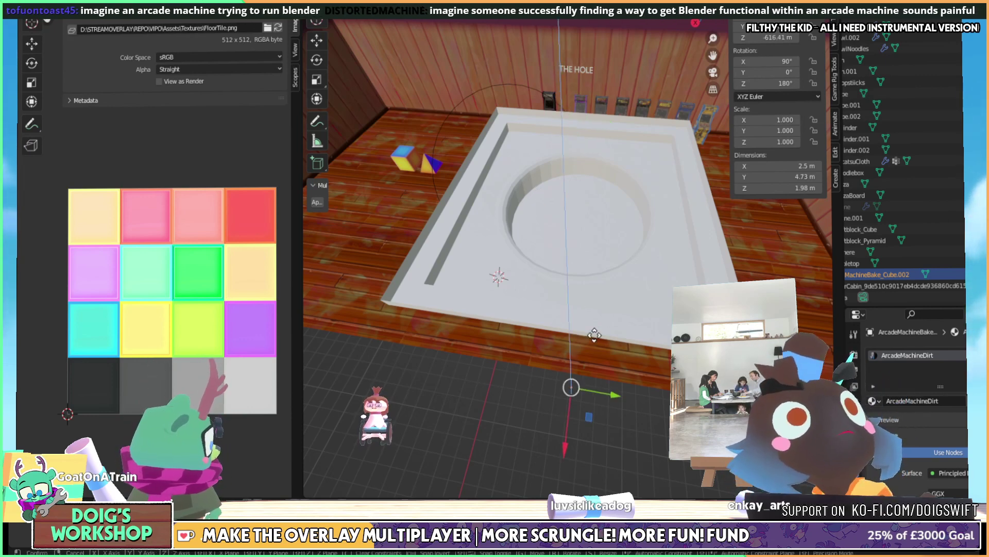
pyautogui.moveTo(555, 129); pyautogui.dragTo(567, 170, button='middle')
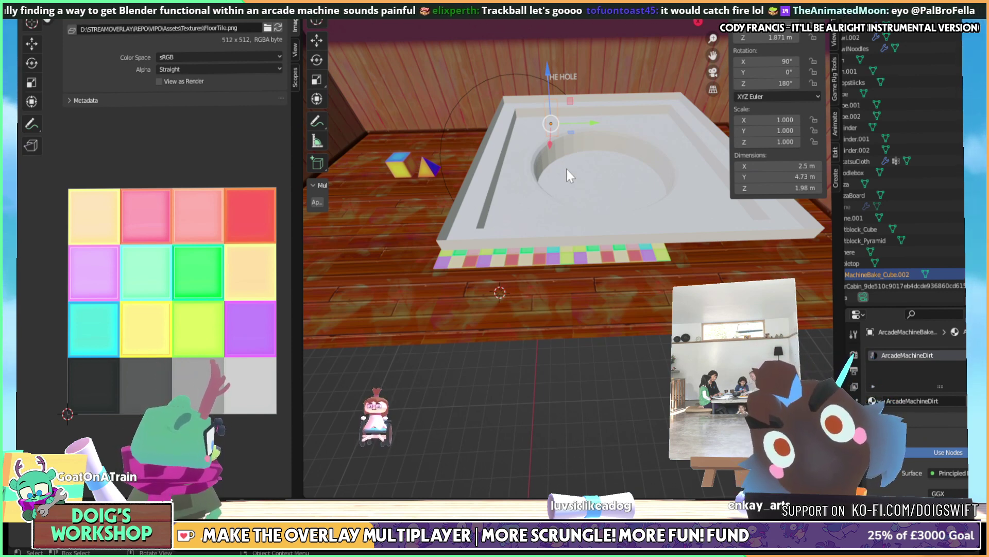
# Move the large sunken kotatsu block off the tiled dance floor and scale it uniformly to about 0.509
pyautogui.click(565, 191)
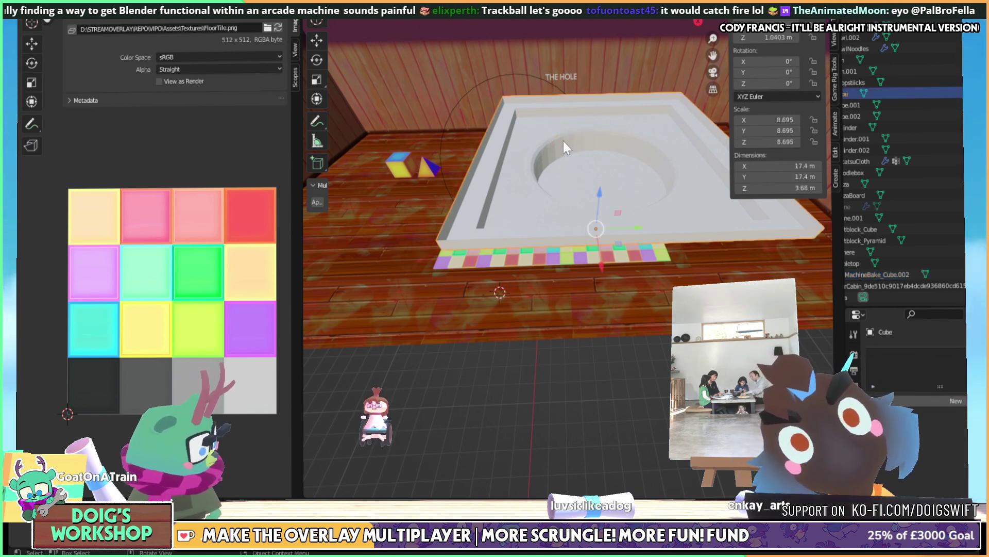
pyautogui.moveTo(607, 205); pyautogui.dragTo(504, 273)
pyautogui.keyDown('shift'); pyautogui.moveTo(509, 247); pyautogui.dragTo(582, 249, button='middle'); pyautogui.keyUp('shift')
pyautogui.press('g')
pyautogui.press('s')
pyautogui.click(550, 237)
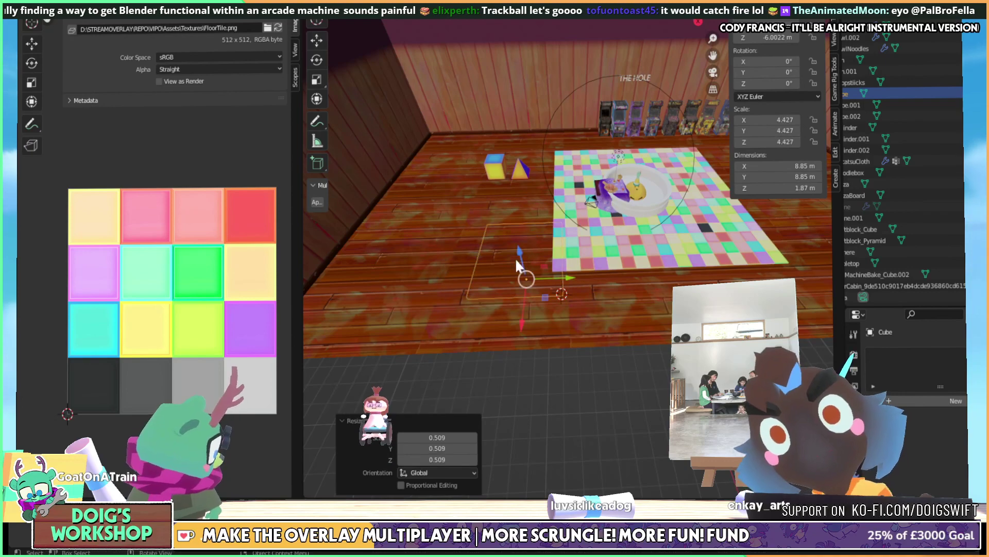
# Raise the sunken block about 5.7 m and shift it about -3.81 m along Y, placing it on the wooden floor beside the dance floor
pyautogui.moveTo(519, 254); pyautogui.dragTo(515, 215)
pyautogui.scroll(7, 515, 215)
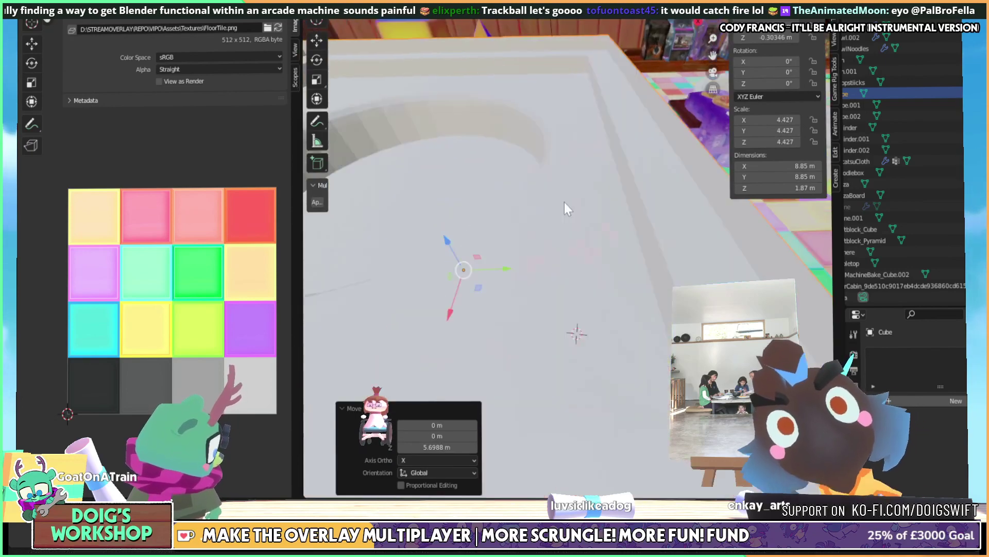
pyautogui.scroll(-5, 567, 206)
pyautogui.moveTo(605, 243); pyautogui.dragTo(547, 248)
pyautogui.keyDown('shift'); pyautogui.moveTo(535, 224); pyautogui.dragTo(570, 217, button='middle'); pyautogui.keyUp('shift')
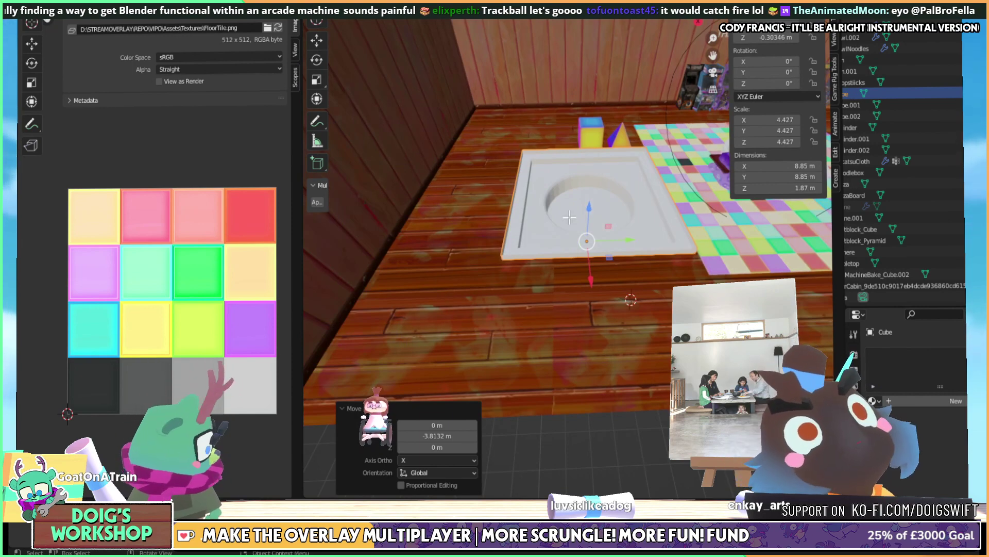
# Check the resized block's size and placement in the room from several angles
pyautogui.press('Tab')
pyautogui.press('Tab')
pyautogui.scroll(-6, 607, 202)
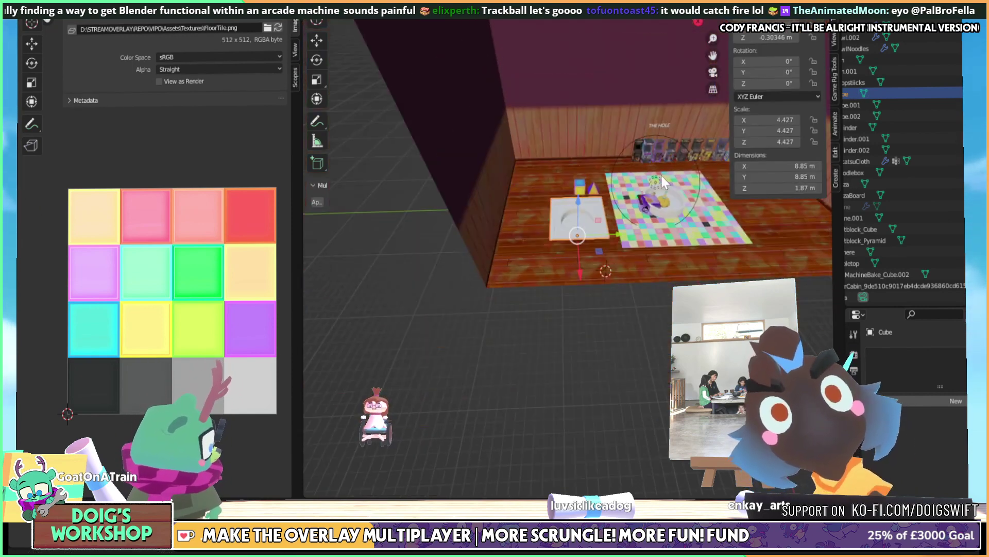
pyautogui.moveTo(635, 190); pyautogui.dragTo(541, 327, button='middle')
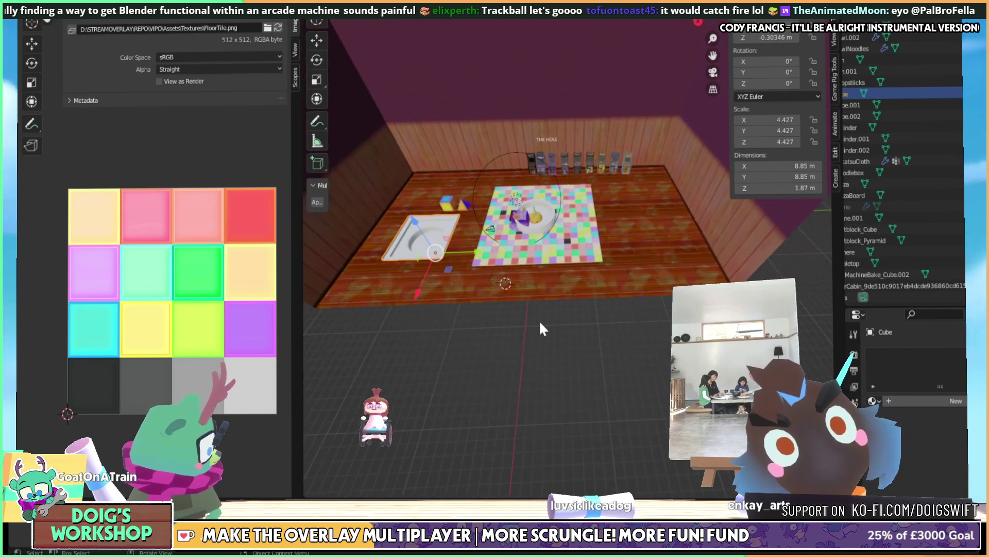
pyautogui.moveTo(549, 285); pyautogui.dragTo(562, 248, button='middle')
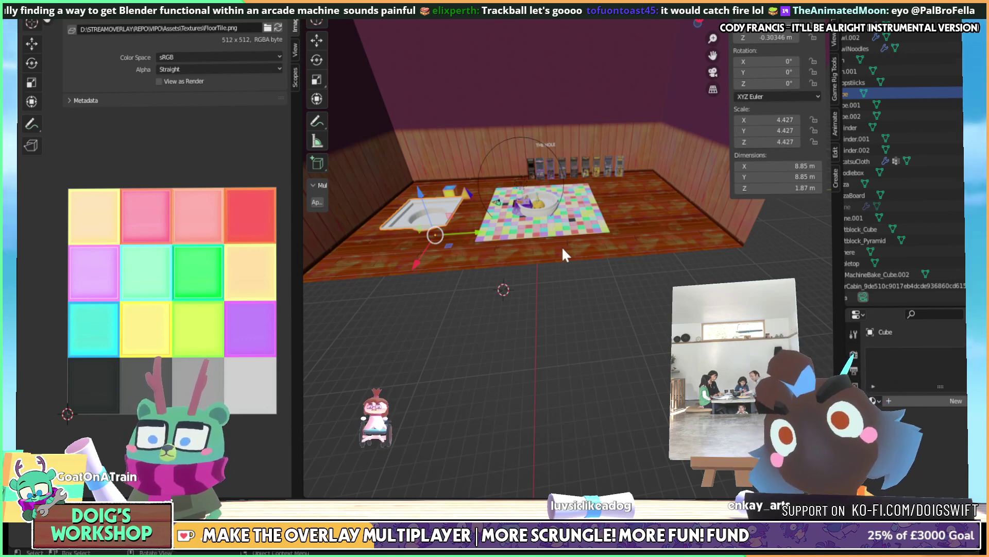
pyautogui.moveTo(561, 247); pyautogui.dragTo(588, 239, button='middle')
pyautogui.scroll(3, 476, 210)
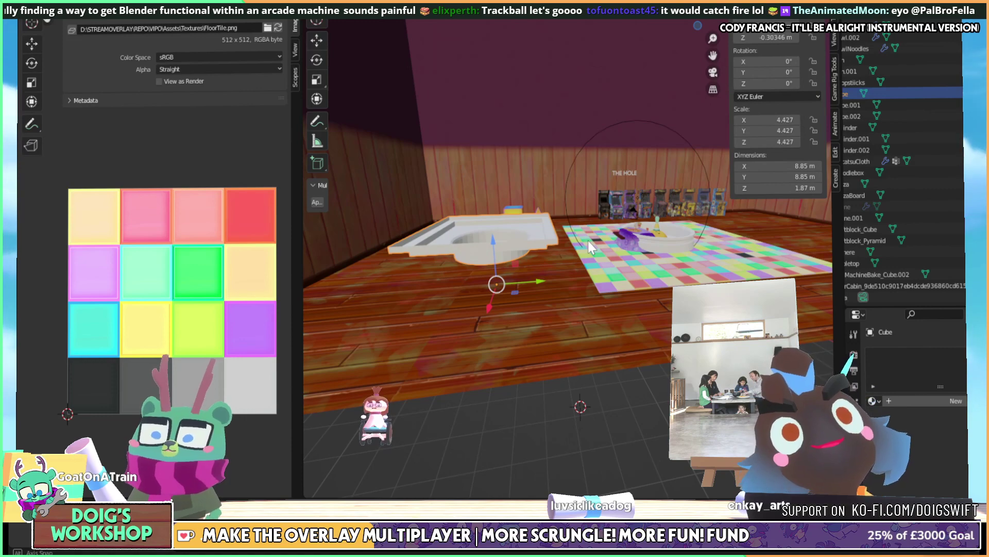
pyautogui.moveTo(588, 239); pyautogui.dragTo(579, 261, button='middle')
# Duplicate the circular face at the bottom of the block's pit and raise the copy about 1.6 m along Z
pyautogui.press('Tab')
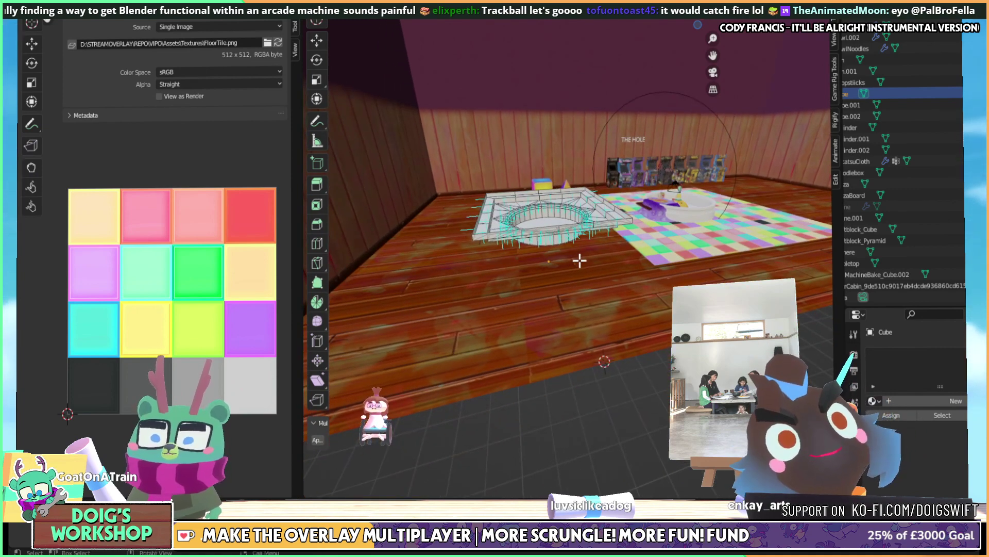
pyautogui.scroll(2, 541, 283)
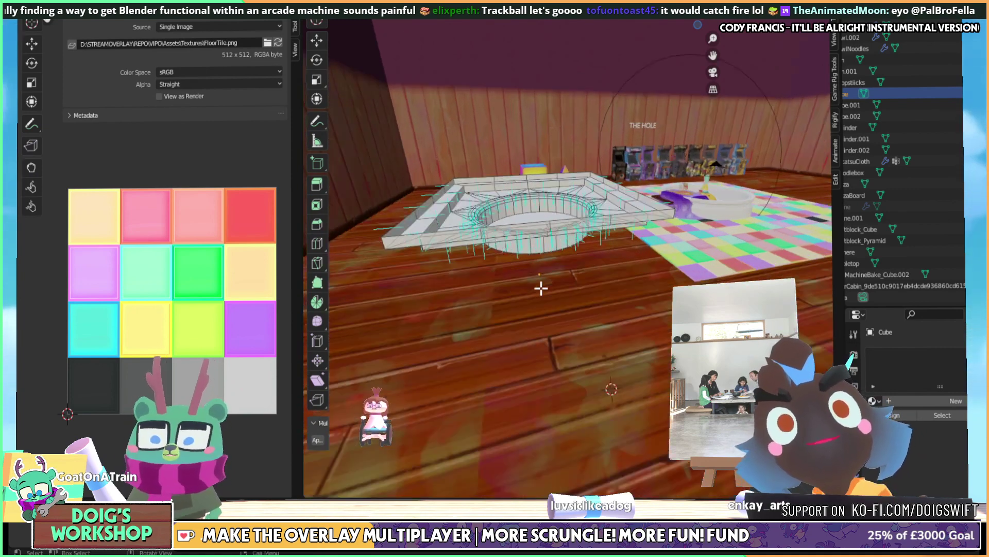
pyautogui.moveTo(554, 268); pyautogui.dragTo(561, 267, button='middle')
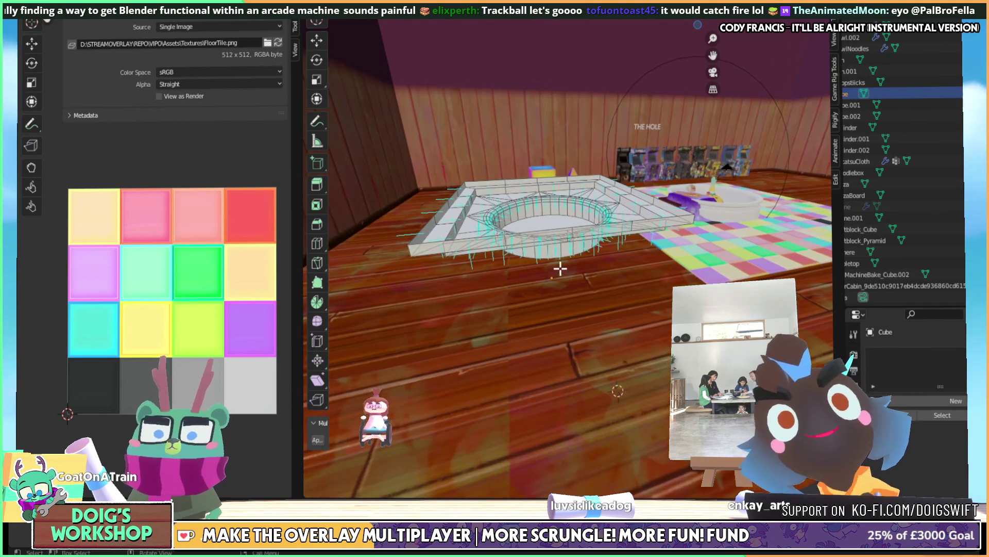
pyautogui.scroll(3, 549, 268)
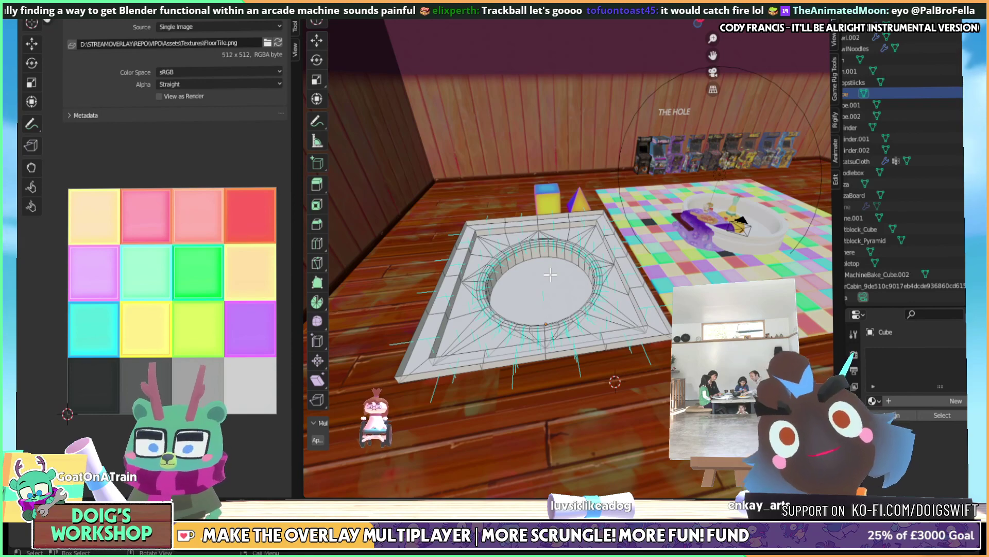
pyautogui.press('1')
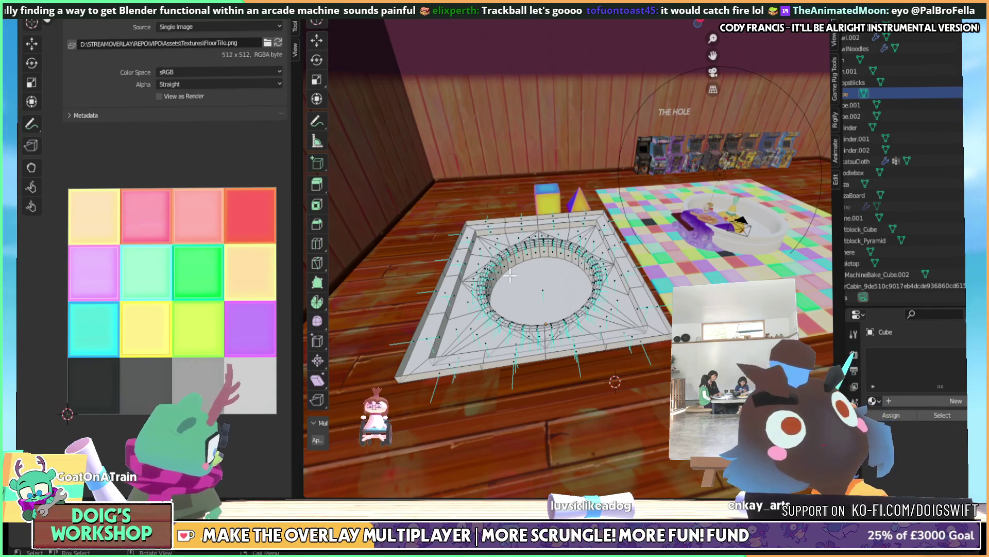
pyautogui.click(534, 289)
pyautogui.moveTo(534, 289); pyautogui.dragTo(556, 244, button='middle')
pyautogui.scroll(5, 556, 246)
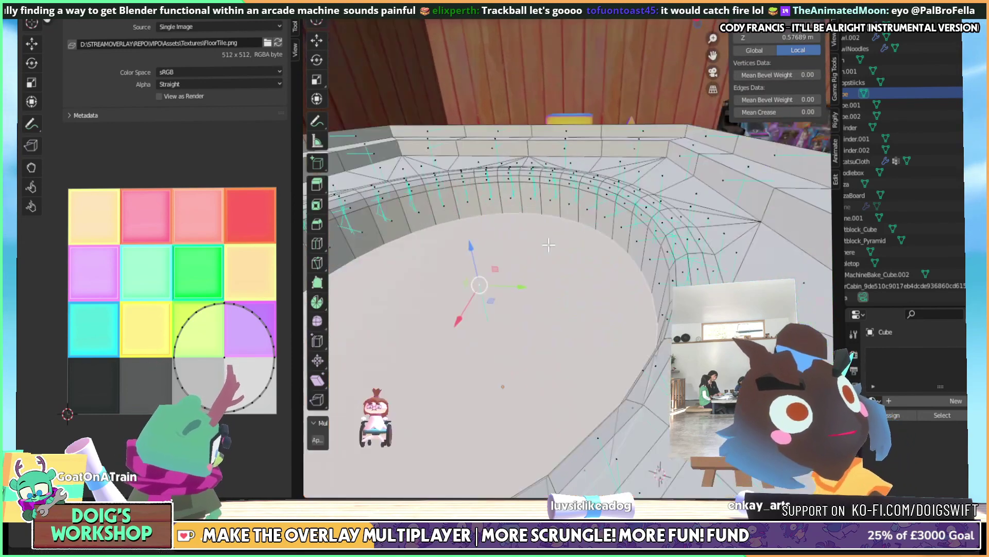
pyautogui.scroll(-3, 562, 249)
pyautogui.hotkey('shift', 'd')
pyautogui.press('z')
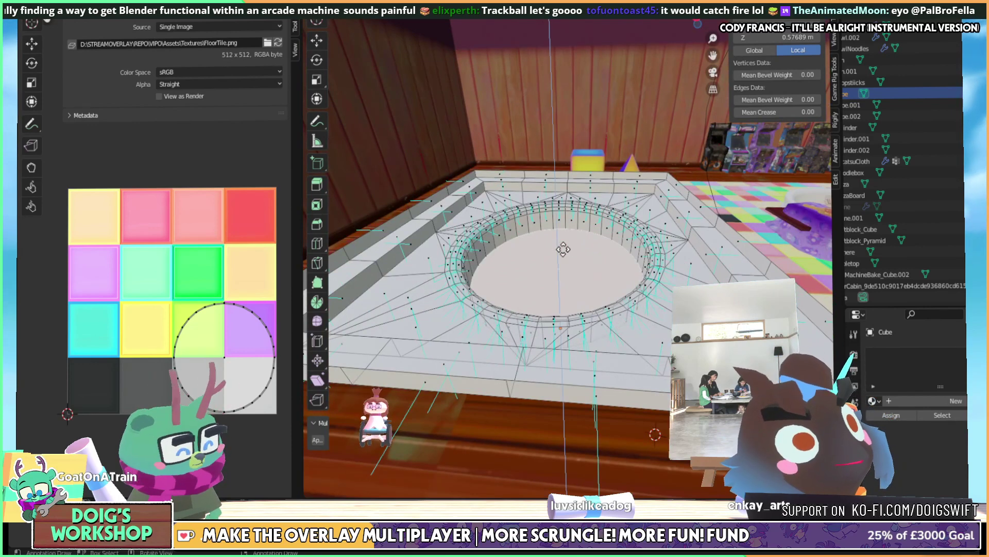
pyautogui.click(576, 201)
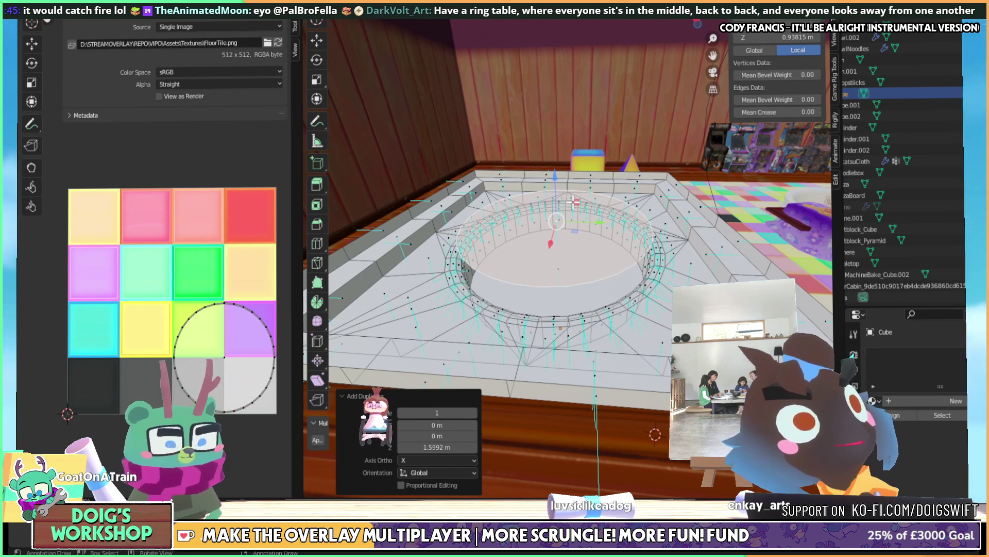
# Scale the duplicated disc to about 0.843 and extrude it about 0.084 m upward as a round tabletop
pyautogui.press('s')
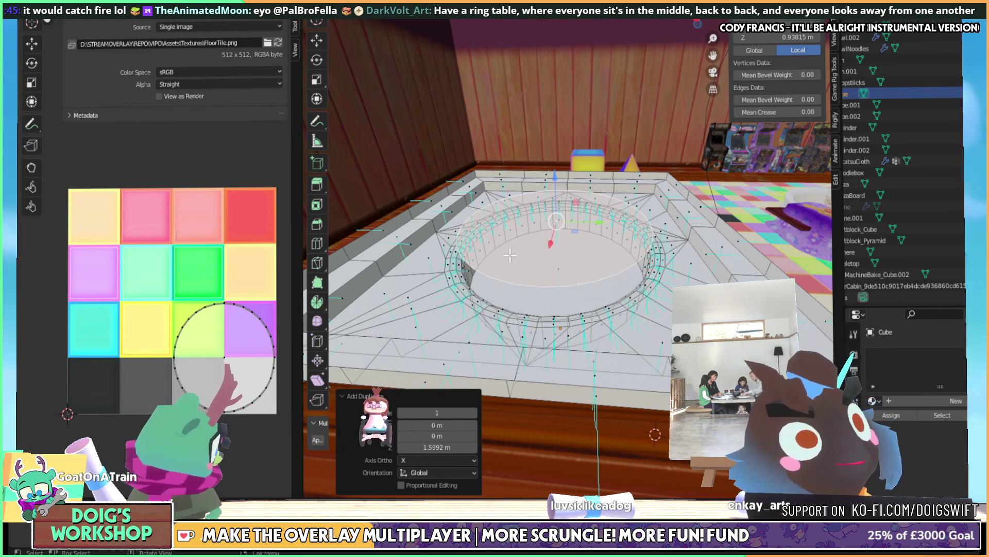
pyautogui.click(608, 211)
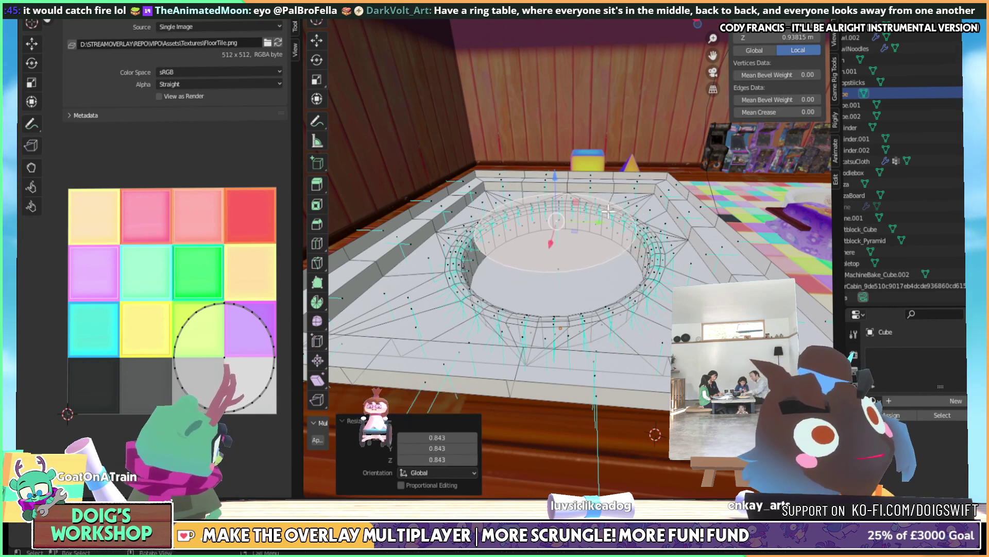
pyautogui.press('e')
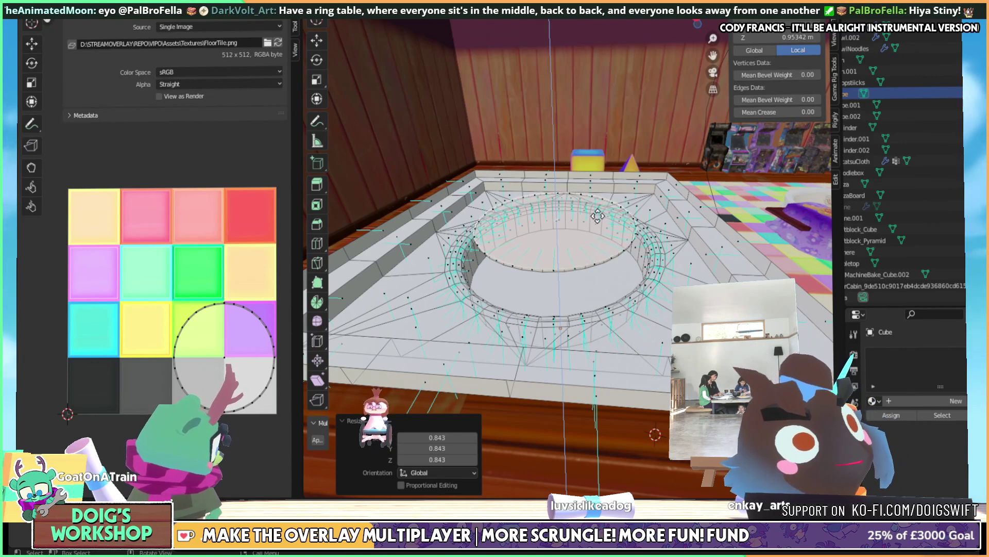
pyautogui.click(598, 216)
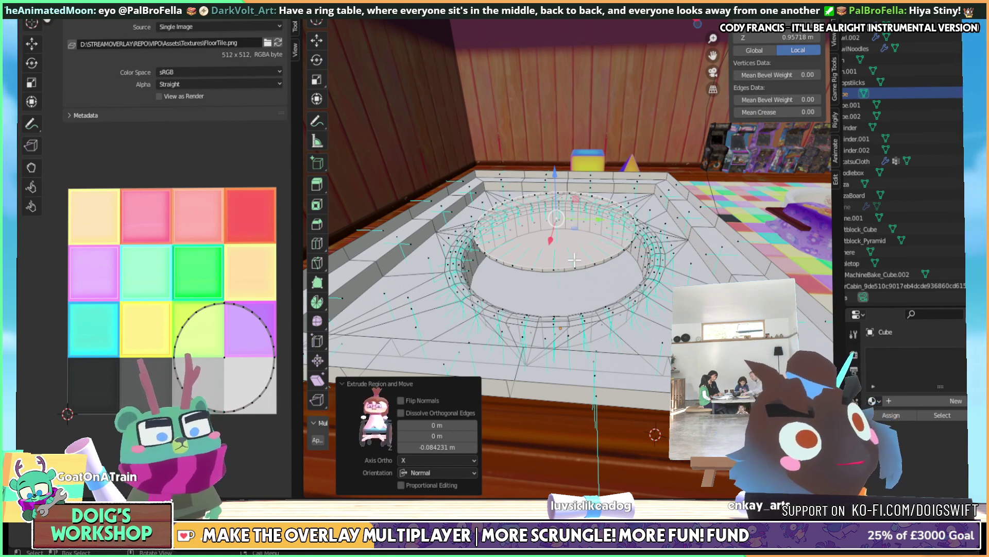
# Thicken the round tabletop by raising its top face about 0.028 m along Z
pyautogui.moveTo(562, 273); pyautogui.dragTo(503, 159, button='middle')
pyautogui.scroll(3, 553, 206)
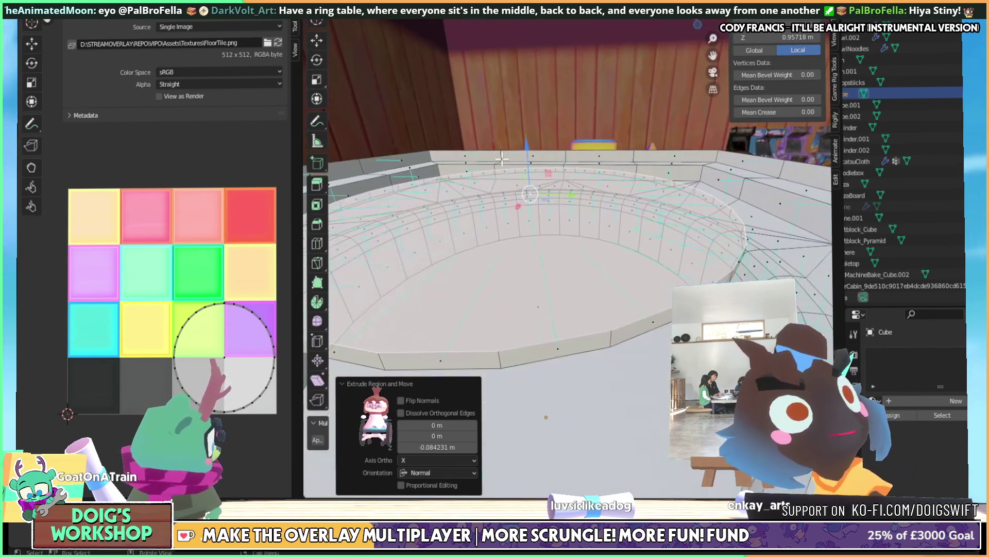
pyautogui.press('g')
pyautogui.press('z')
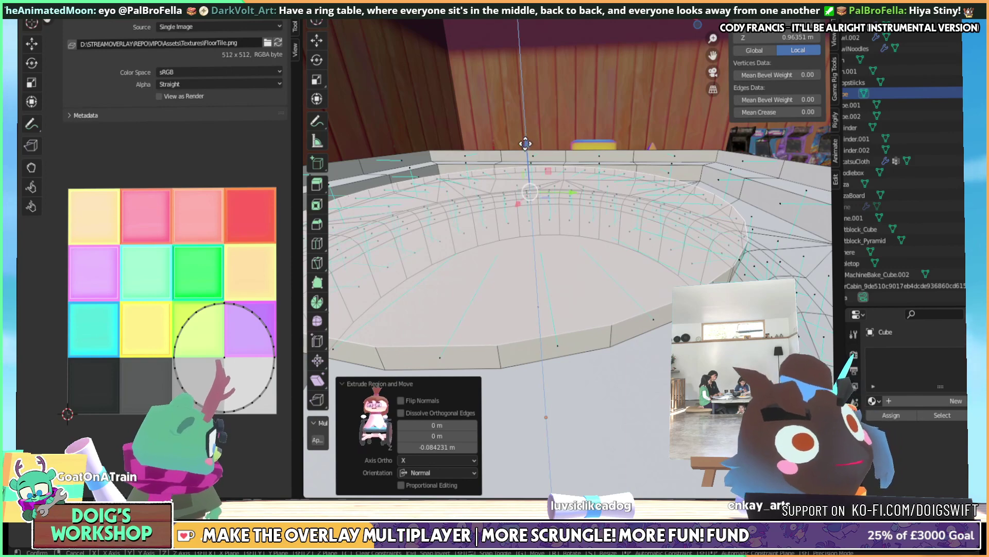
pyautogui.click(526, 143)
pyautogui.scroll(-7, 531, 149)
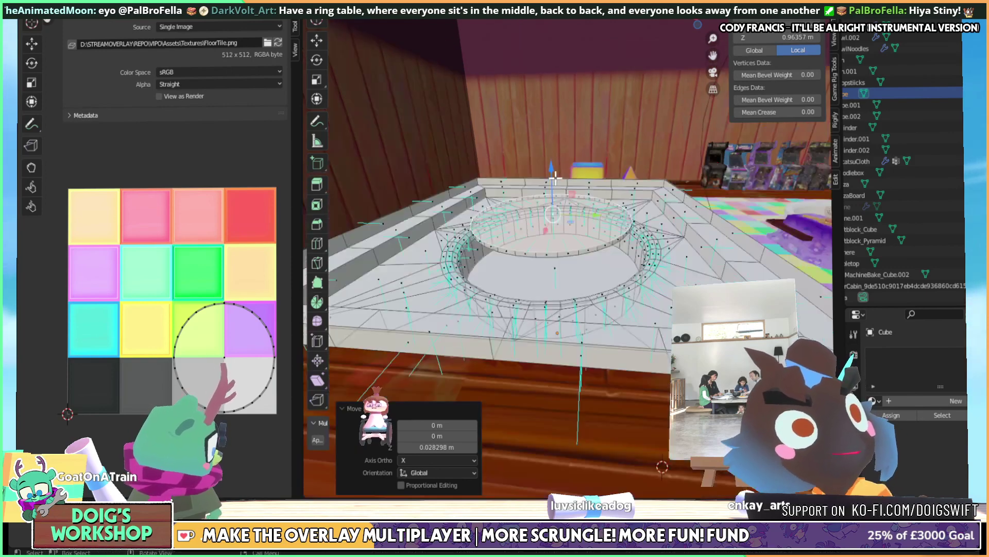
# Select the whole linked tabletop disc and scale it uniformly to about 0.88
pyautogui.moveTo(556, 206); pyautogui.dragTo(577, 236, button='middle')
pyautogui.hotkey('ctrl', 'l')
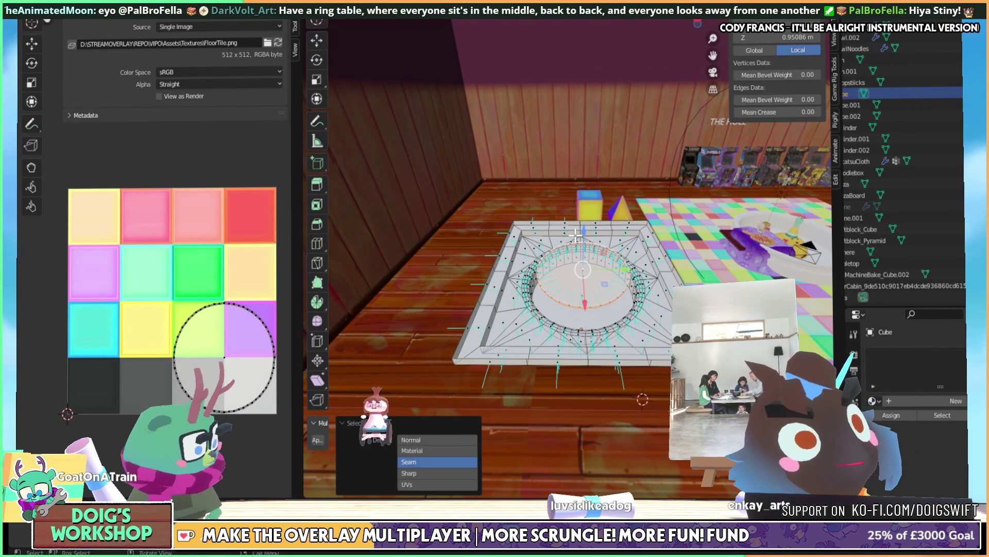
pyautogui.press('s')
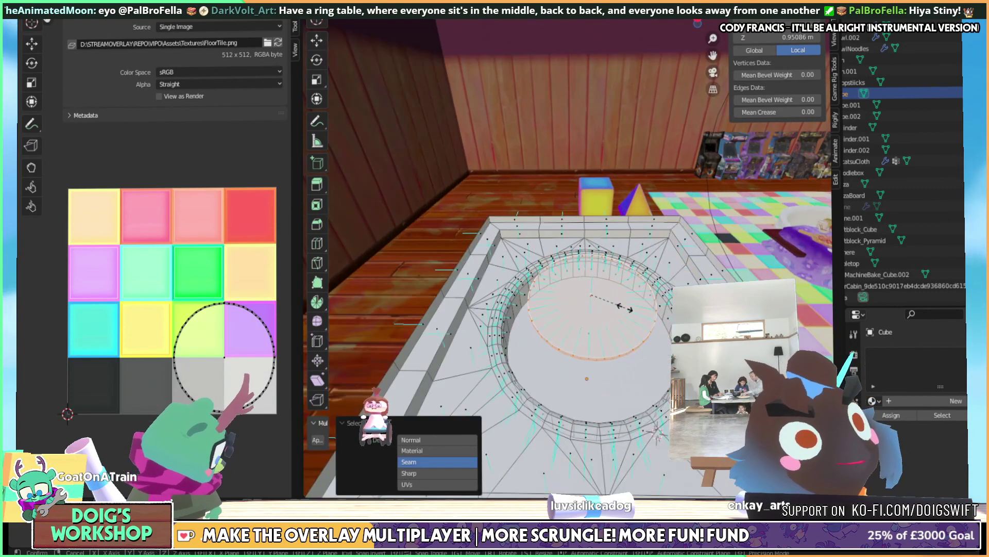
pyautogui.click(628, 307)
pyautogui.moveTo(628, 309); pyautogui.dragTo(638, 340, button='middle')
pyautogui.moveTo(567, 309); pyautogui.dragTo(549, 286, button='middle')
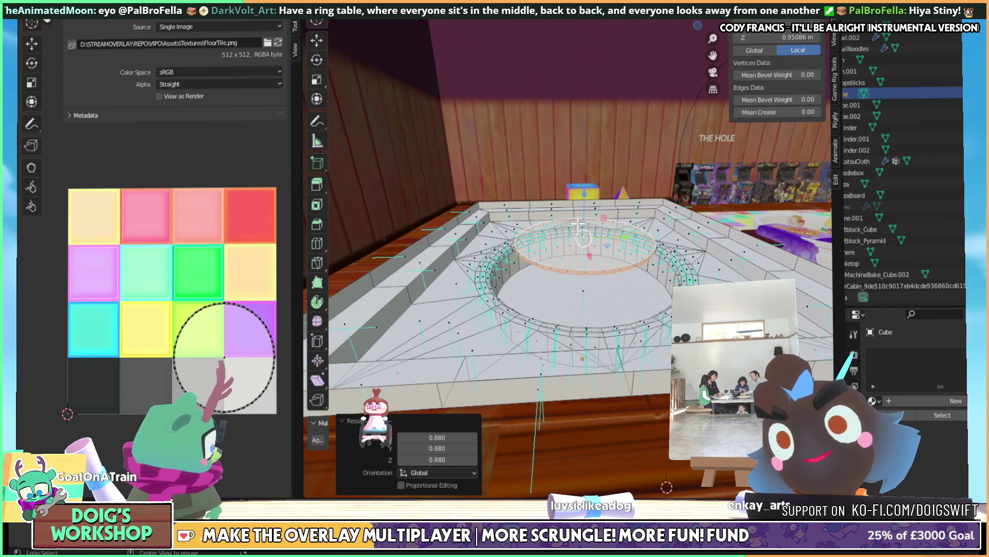
# Lower the round tabletop about 0.725 m along Z into the circular pit
pyautogui.moveTo(590, 222); pyautogui.dragTo(595, 230, button='middle')
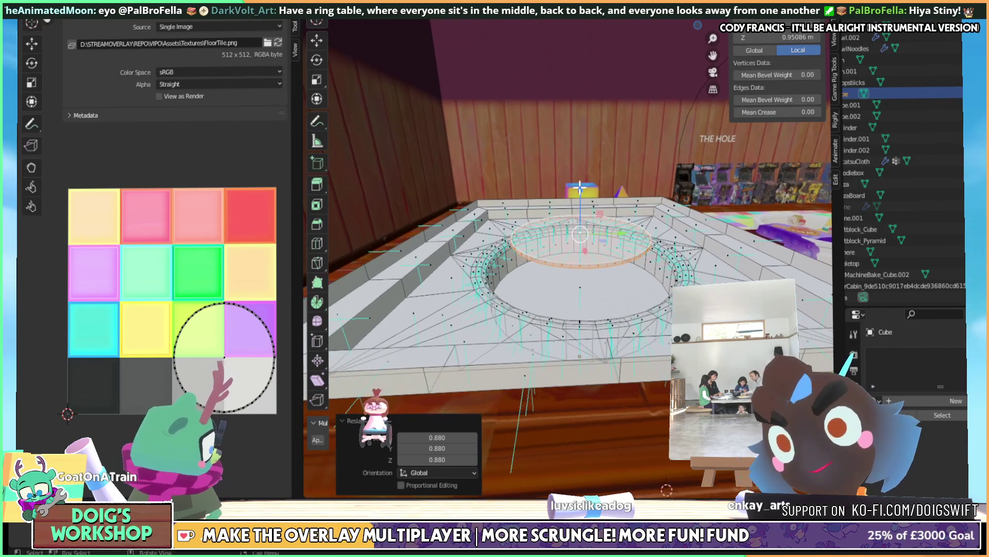
pyautogui.moveTo(580, 188); pyautogui.dragTo(581, 218)
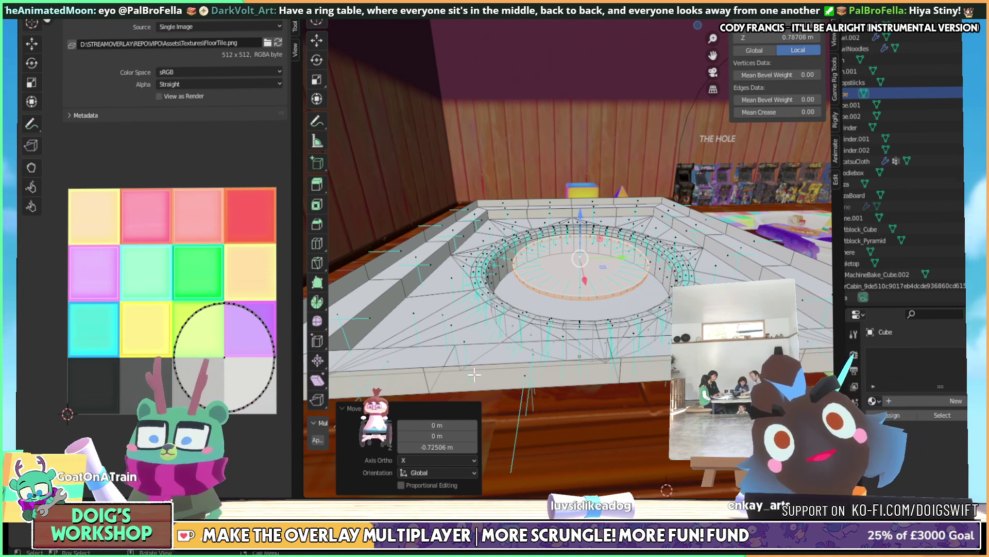
pyautogui.moveTo(491, 410)
pyautogui.mouseDown(button='middle')
pyautogui.moveTo(478, 424)
pyautogui.moveTo(486, 414)
pyautogui.mouseUp(button='middle')
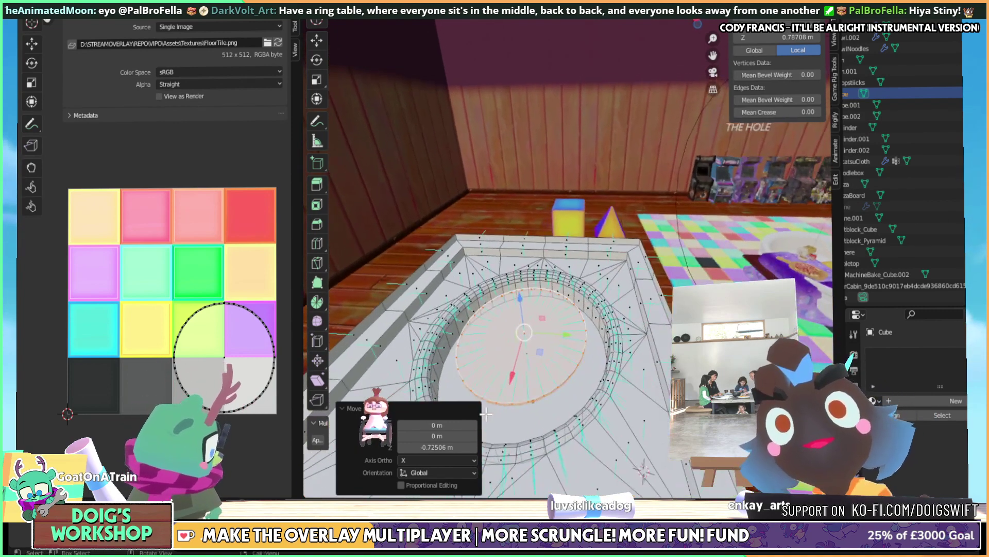
# Raise the round tabletop about 0.471 m along Z out of the circular pit
pyautogui.press('KP_Decimal')
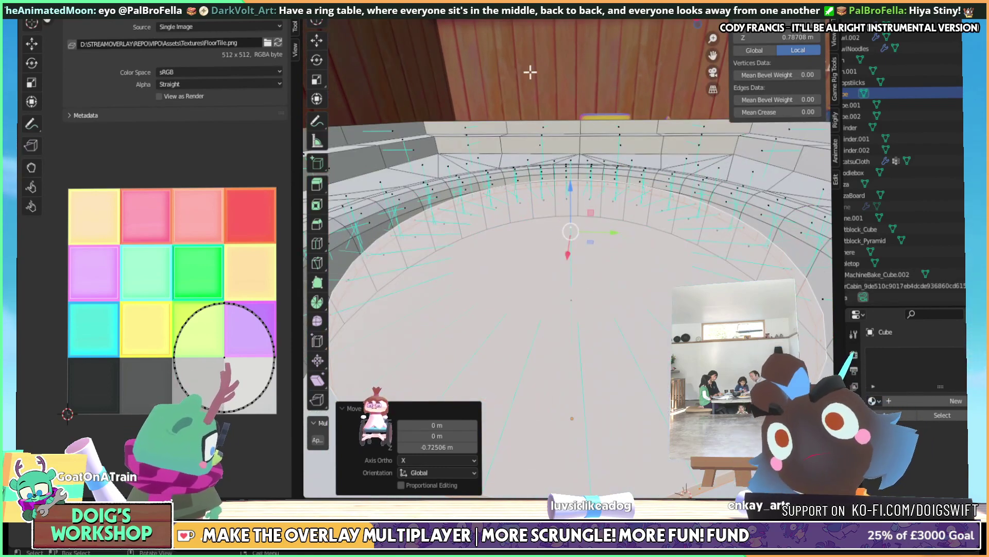
pyautogui.moveTo(530, 72); pyautogui.dragTo(582, 204, button='middle')
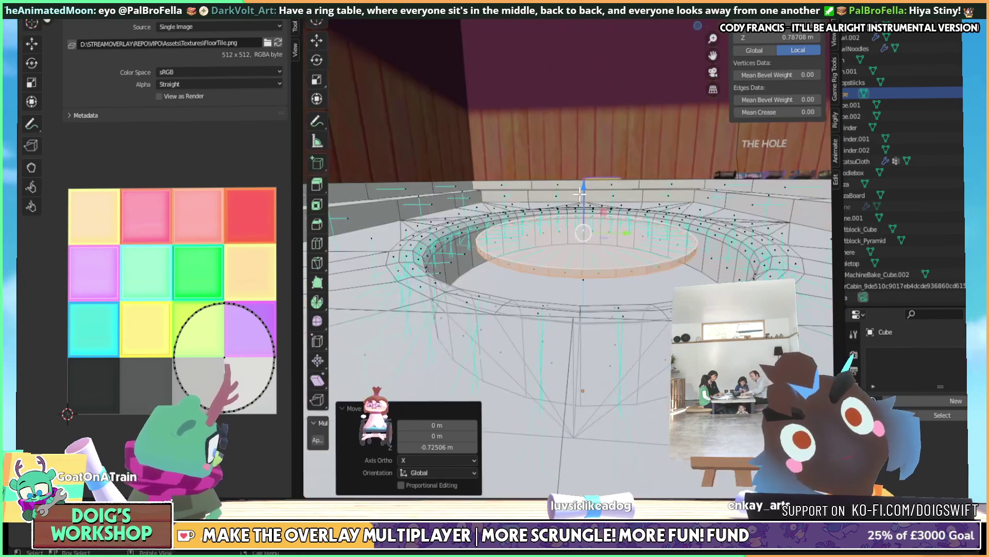
pyautogui.moveTo(582, 198); pyautogui.dragTo(591, 156)
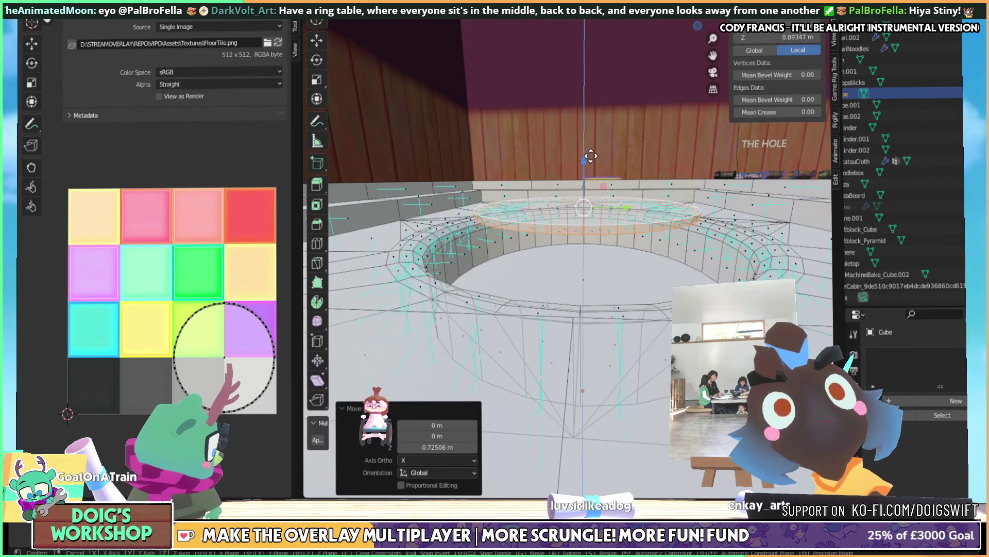
pyautogui.moveTo(591, 156); pyautogui.dragTo(576, 205, button='middle')
pyautogui.scroll(-2, 575, 205)
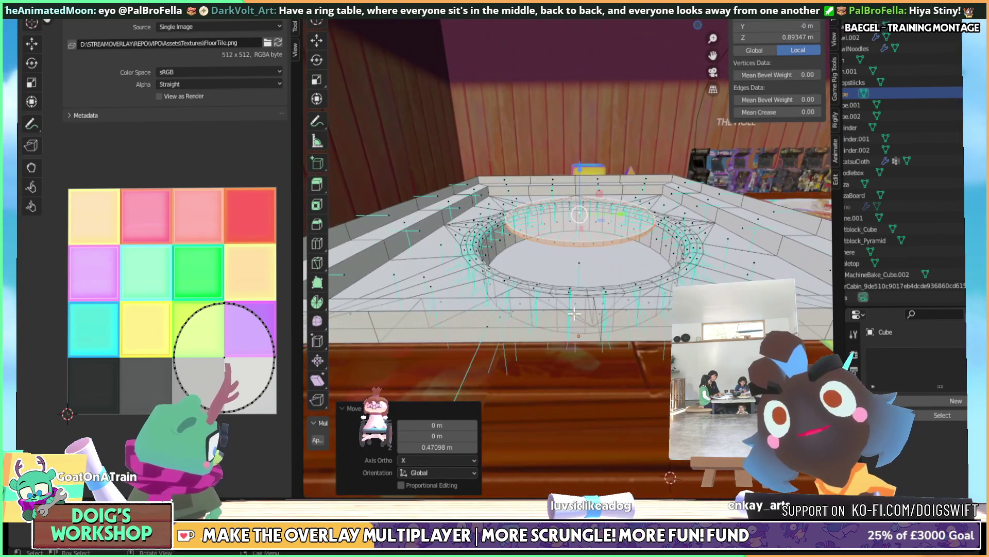
pyautogui.moveTo(574, 313); pyautogui.dragTo(589, 226, button='middle')
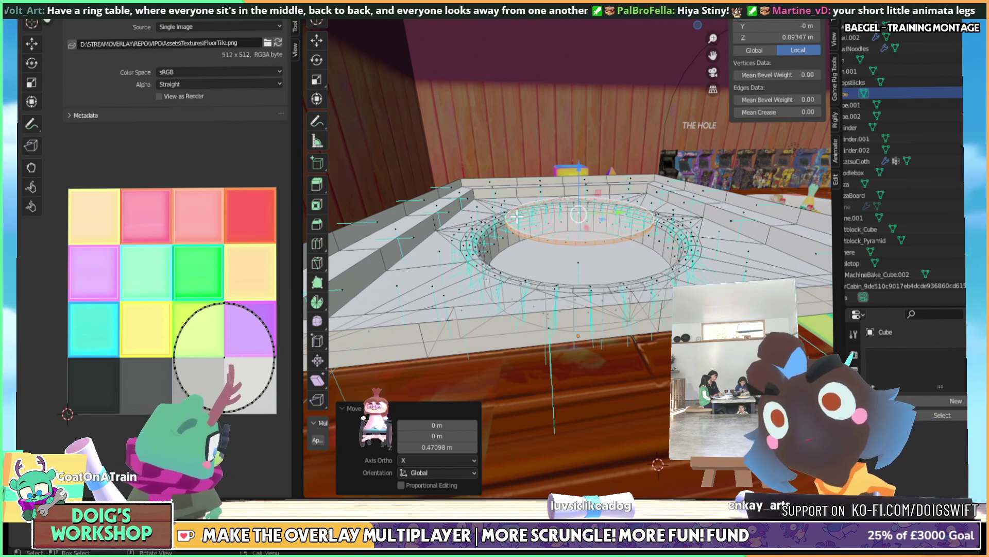
# Select the circular floor face of the pit below the tabletop
pyautogui.moveTo(516, 216); pyautogui.dragTo(578, 211, button='middle')
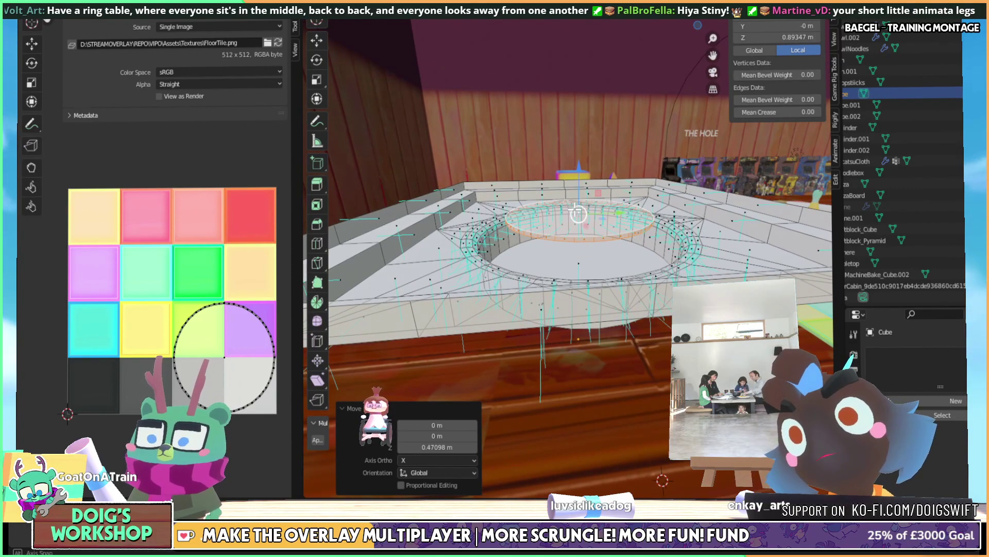
pyautogui.moveTo(578, 210)
pyautogui.mouseDown(button='middle')
pyautogui.moveTo(568, 237)
pyautogui.moveTo(571, 213)
pyautogui.mouseUp(button='middle')
pyautogui.click(583, 260)
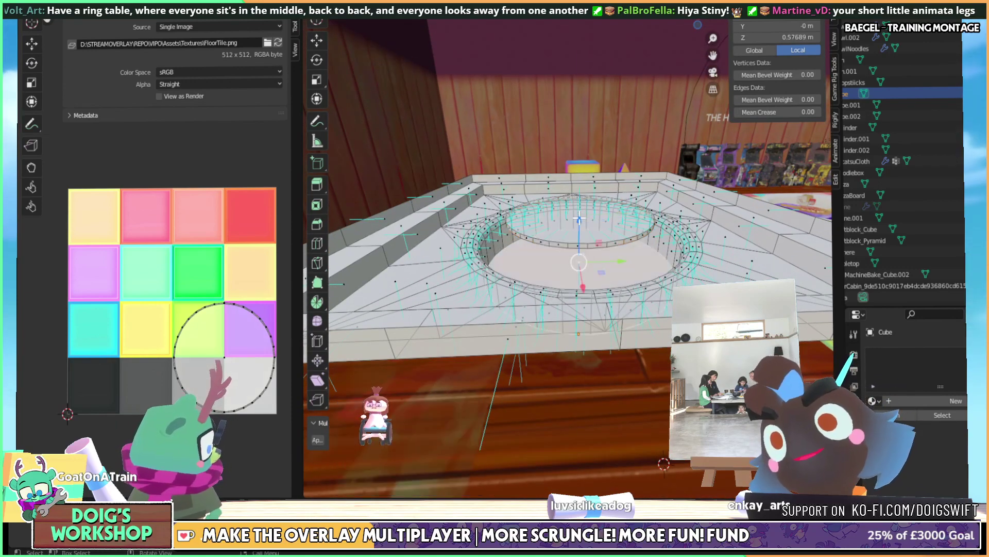
# Try raising the pit floor about 0.928 m along Z and undo the move
pyautogui.press('g')
pyautogui.press('z')
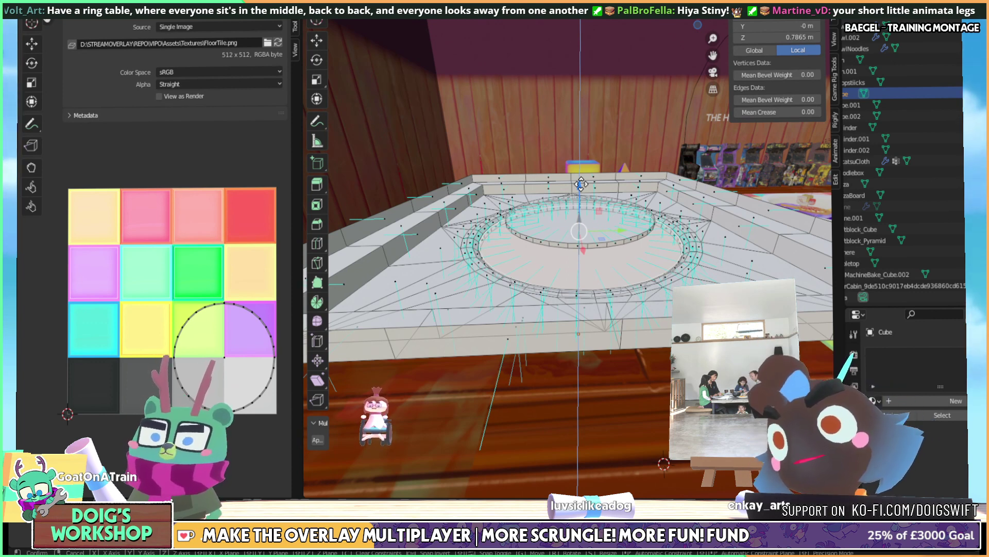
pyautogui.click(581, 184)
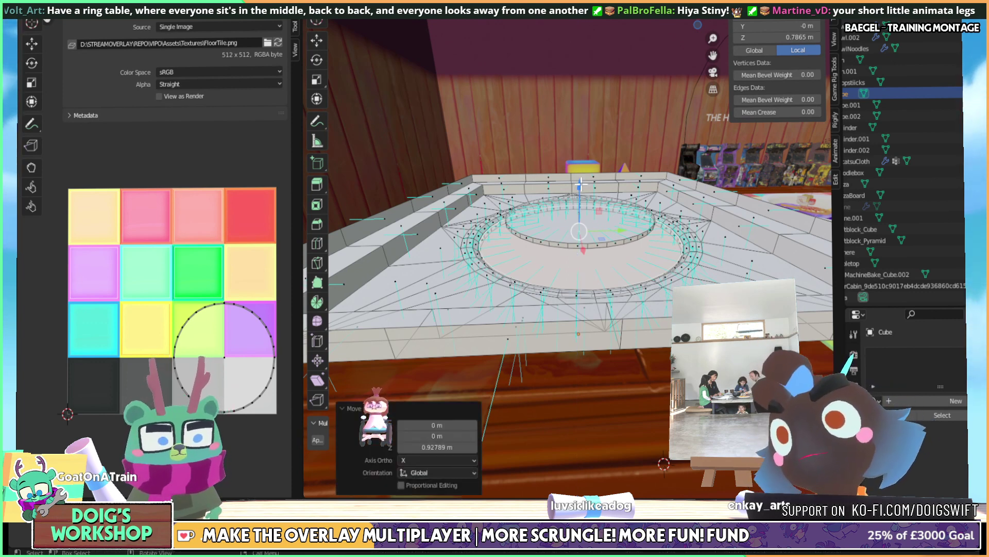
pyautogui.hotkey('ctrl', 'z')
# Try lowering the whole seating object about 3.54 m along Z into the room floor and undo it
pyautogui.moveTo(581, 184); pyautogui.dragTo(575, 222, button='middle')
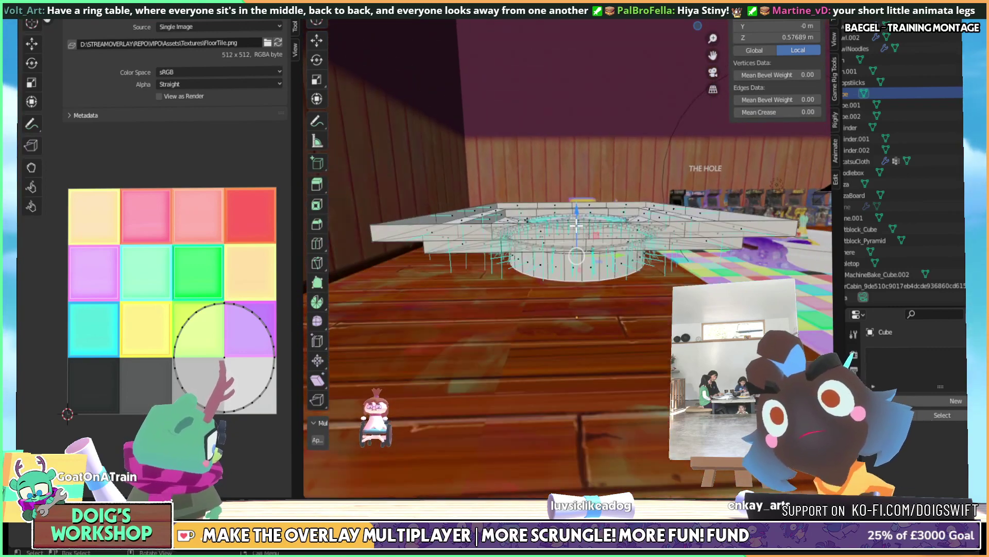
pyautogui.press('Tab')
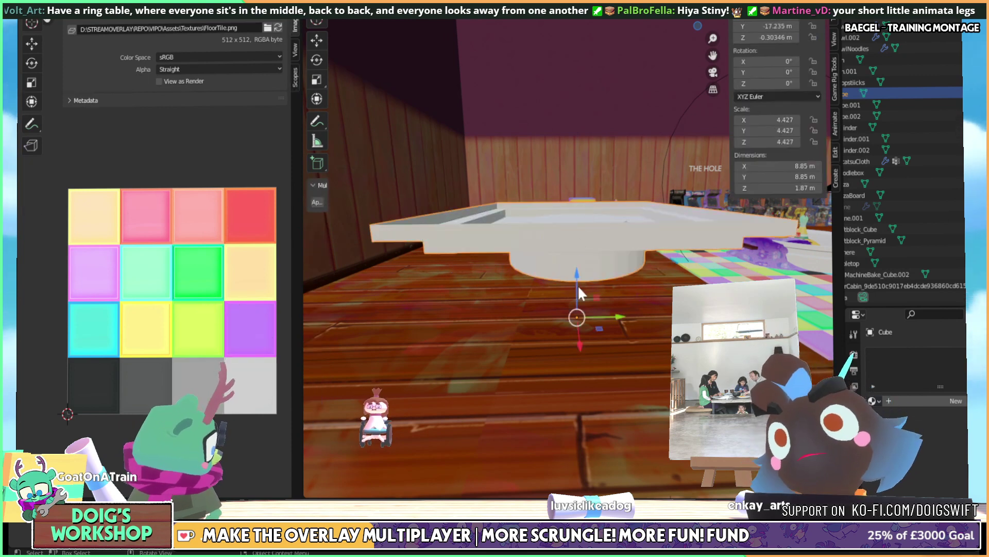
pyautogui.press('g')
pyautogui.press('z')
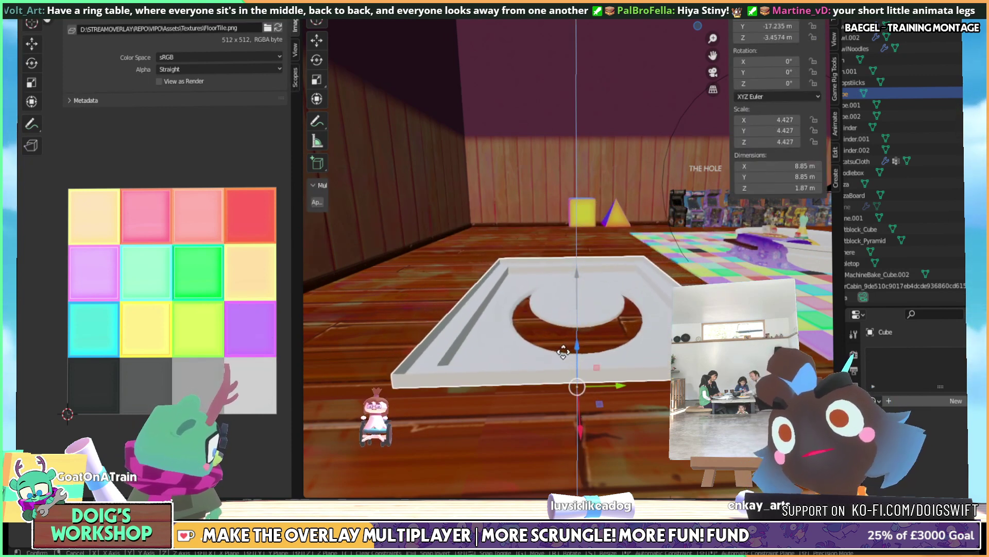
pyautogui.click(559, 360)
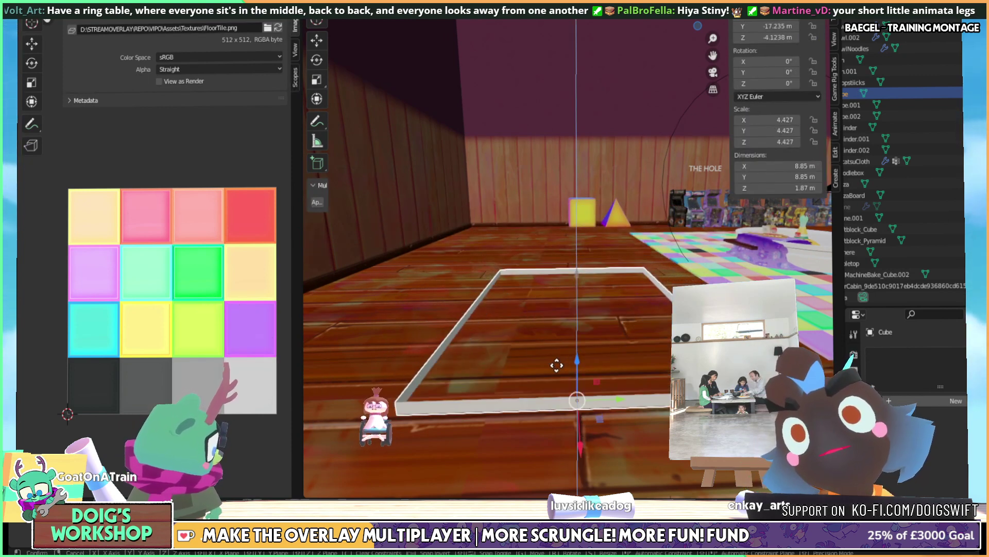
pyautogui.moveTo(558, 357); pyautogui.dragTo(567, 276, button='middle')
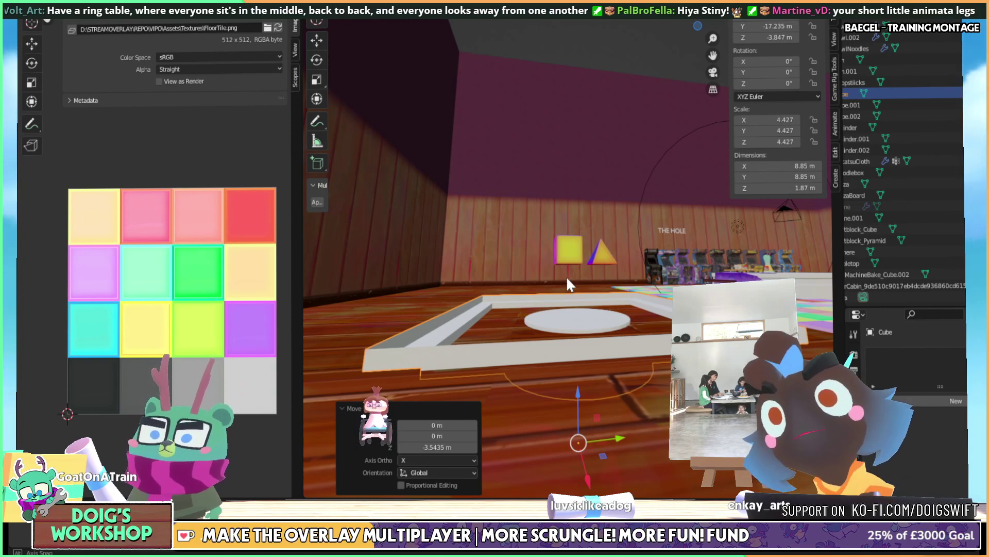
pyautogui.hotkey('ctrl', 'z')
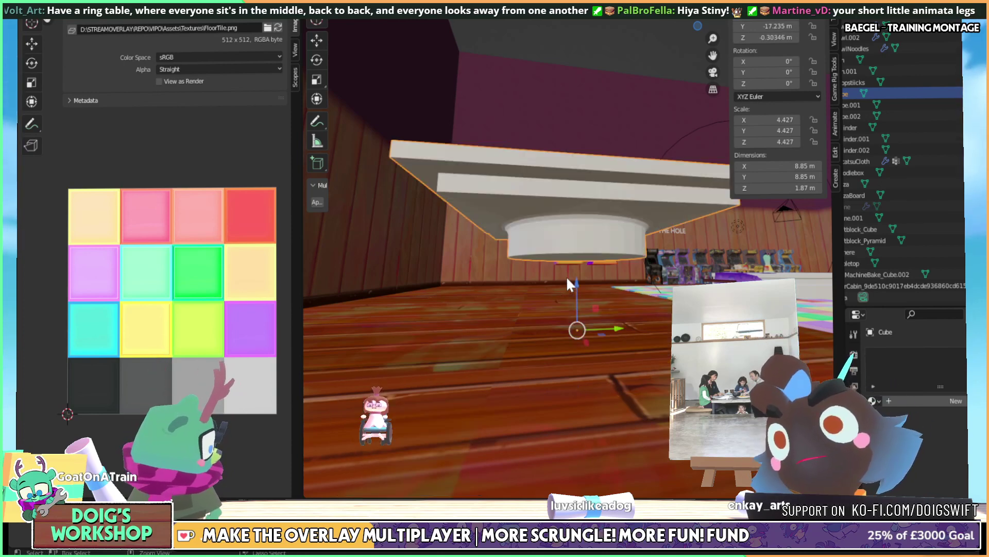
pyautogui.moveTo(567, 276); pyautogui.dragTo(552, 219, button='middle')
pyautogui.press('Tab')
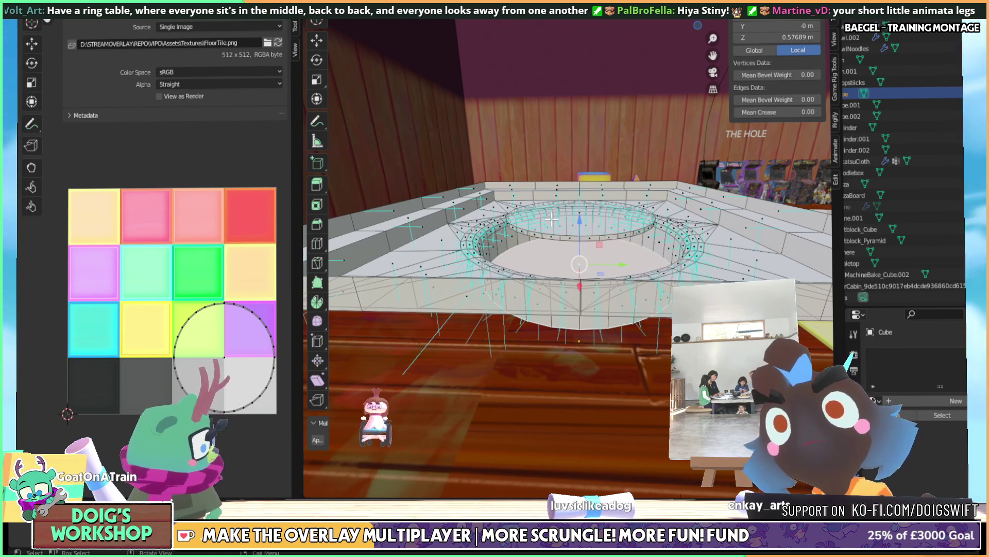
# Try moving the selected pit floor upward along Z and cancel the move
pyautogui.scroll(5, 567, 221)
pyautogui.scroll(4, 603, 225)
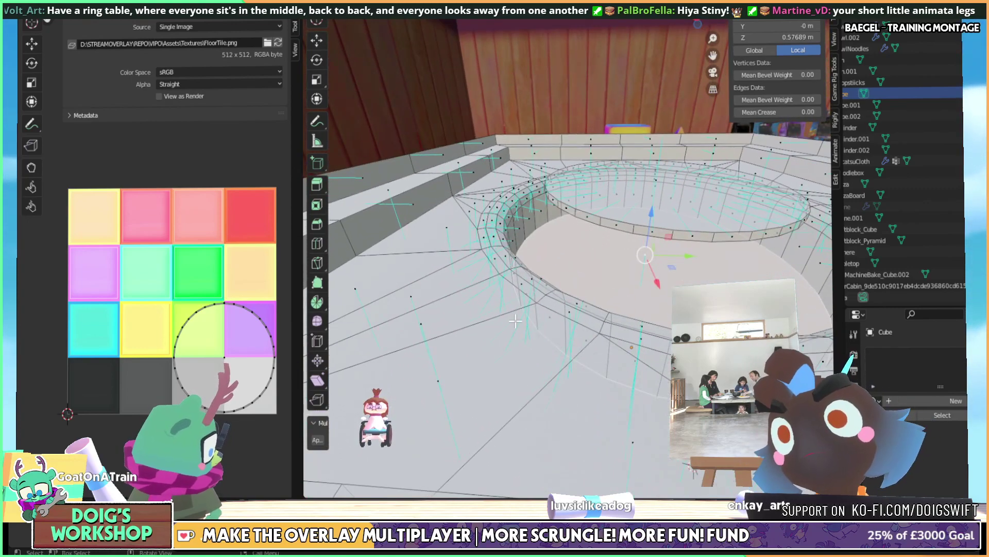
pyautogui.moveTo(579, 356); pyautogui.dragTo(574, 298, button='middle')
pyautogui.moveTo(578, 278); pyautogui.dragTo(591, 236)
pyautogui.press('Escape')
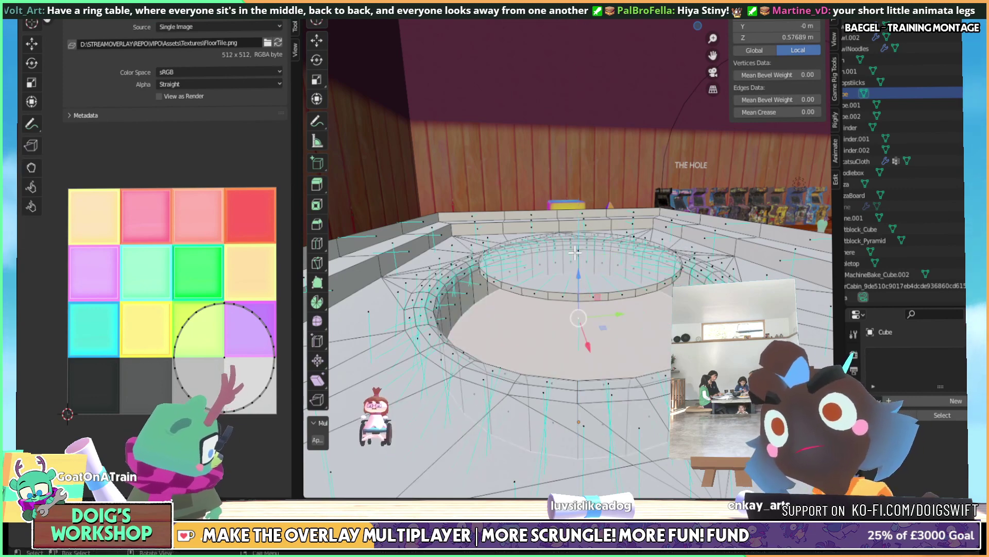
# Duplicate the whole seating object and place the copy beside the original along the Y axis
pyautogui.moveTo(591, 236); pyautogui.dragTo(564, 328, button='middle')
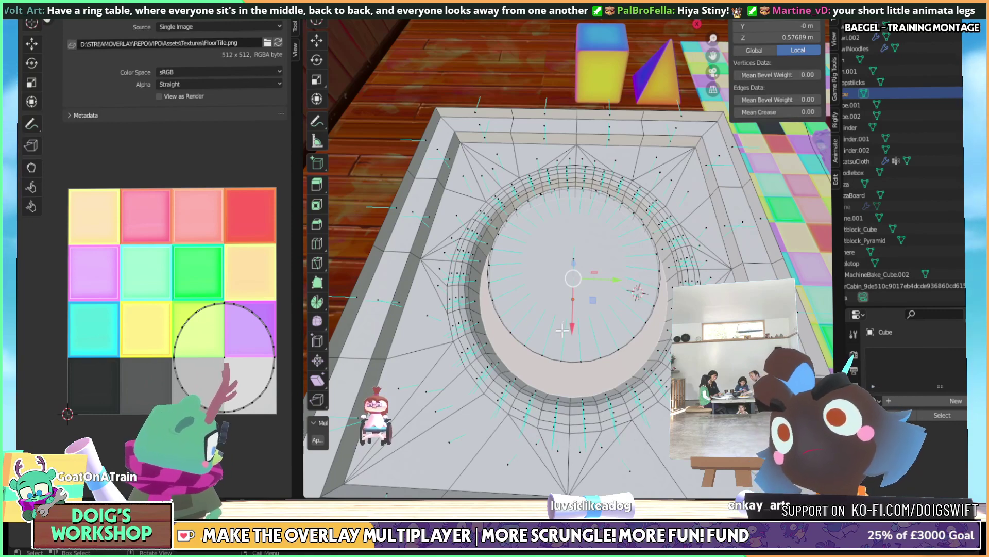
pyautogui.moveTo(564, 328); pyautogui.dragTo(527, 323, button='middle')
pyautogui.scroll(-4, 540, 302)
pyautogui.press('Tab')
pyautogui.scroll(3, 562, 253)
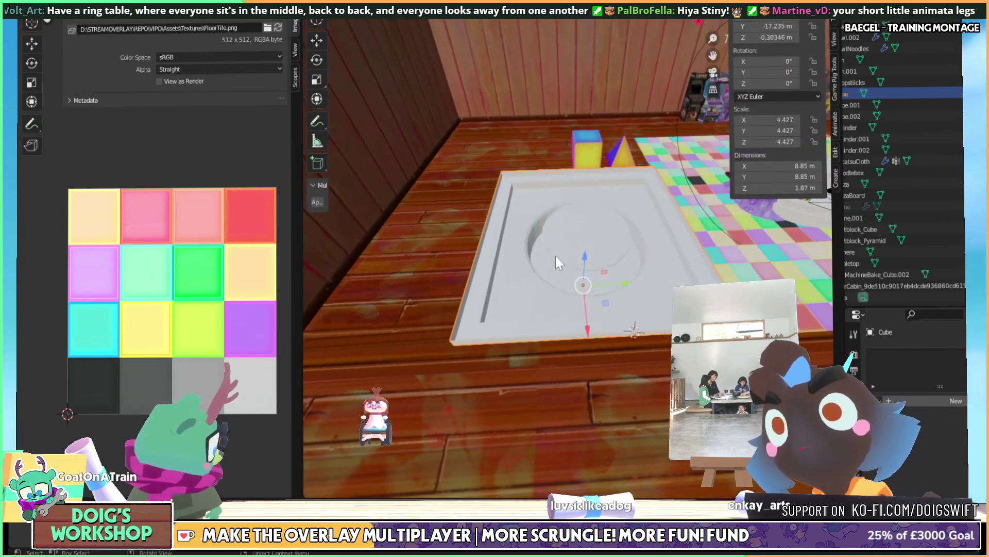
pyautogui.hotkey('shift', 'd')
pyautogui.press('y')
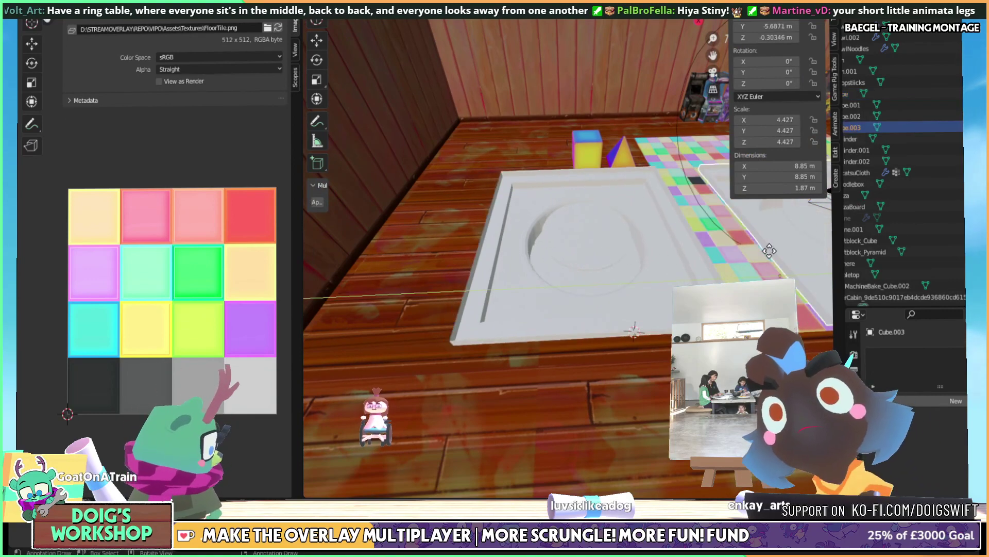
pyautogui.click(811, 244)
# Return to editing the original seating object's mesh and raise its pit floor about 0.631 m along Z
pyautogui.click(558, 301)
pyautogui.press('Tab')
pyautogui.moveTo(557, 302); pyautogui.dragTo(578, 246, button='middle')
pyautogui.scroll(3, 579, 246)
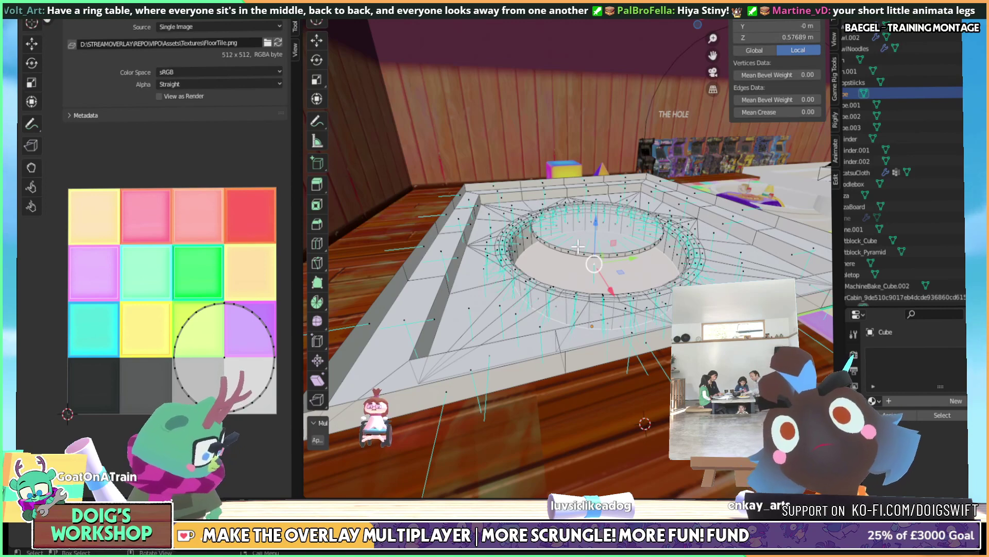
pyautogui.scroll(3, 579, 247)
pyautogui.moveTo(578, 246); pyautogui.dragTo(520, 252, button='middle')
pyautogui.scroll(-4, 500, 312)
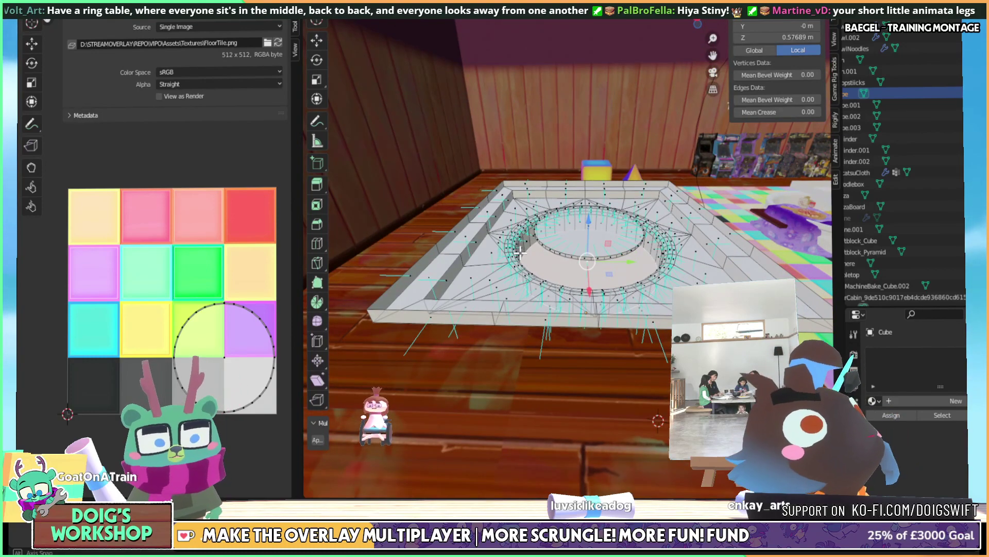
pyautogui.moveTo(520, 251); pyautogui.dragTo(519, 314, button='middle')
pyautogui.scroll(3, 524, 225)
pyautogui.press('g')
pyautogui.press('z')
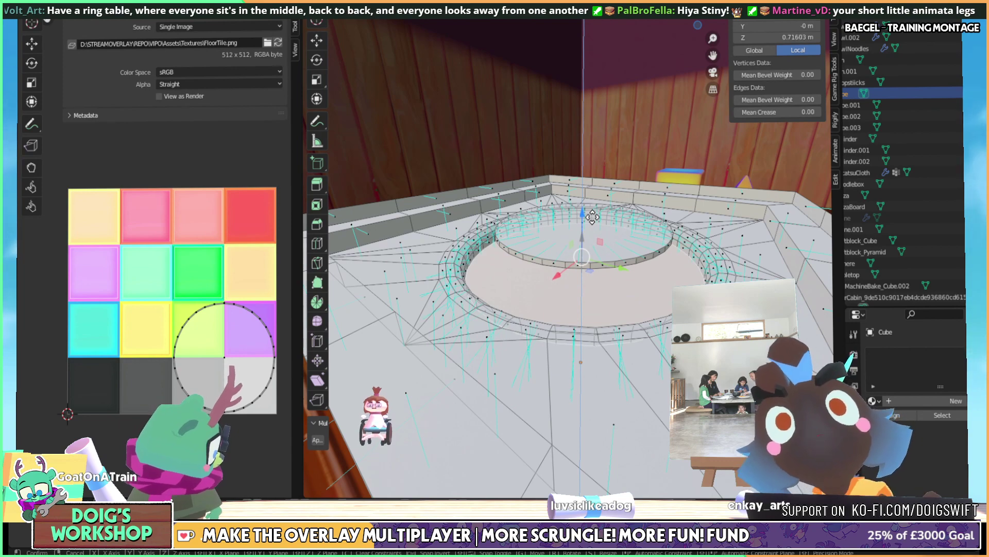
pyautogui.click(593, 216)
# Lower the pit floor about 0.103 m along Z
pyautogui.moveTo(593, 217)
pyautogui.mouseDown(button='middle')
pyautogui.moveTo(591, 308)
pyautogui.moveTo(581, 224)
pyautogui.moveTo(607, 222)
pyautogui.mouseUp(button='middle')
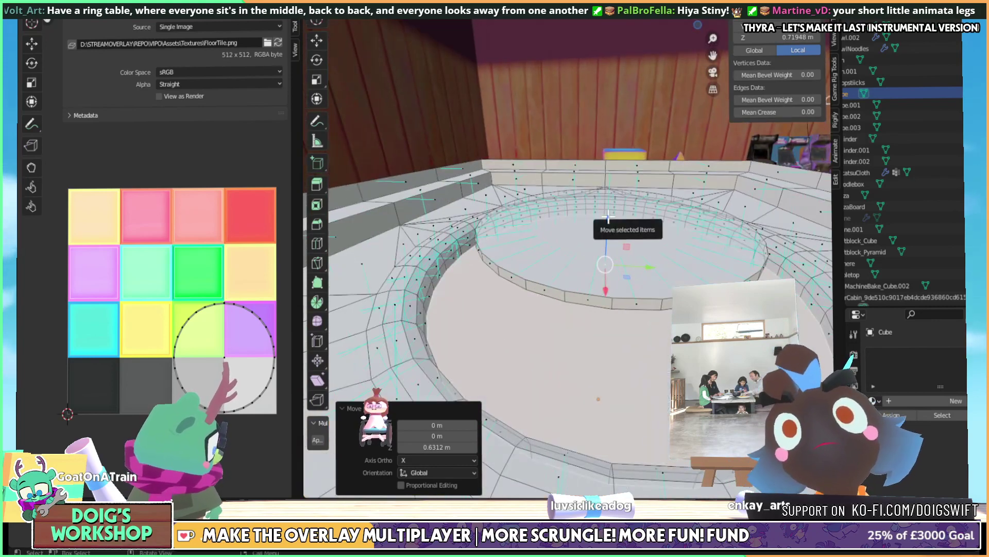
pyautogui.press('g')
pyautogui.press('z')
pyautogui.click(554, 273)
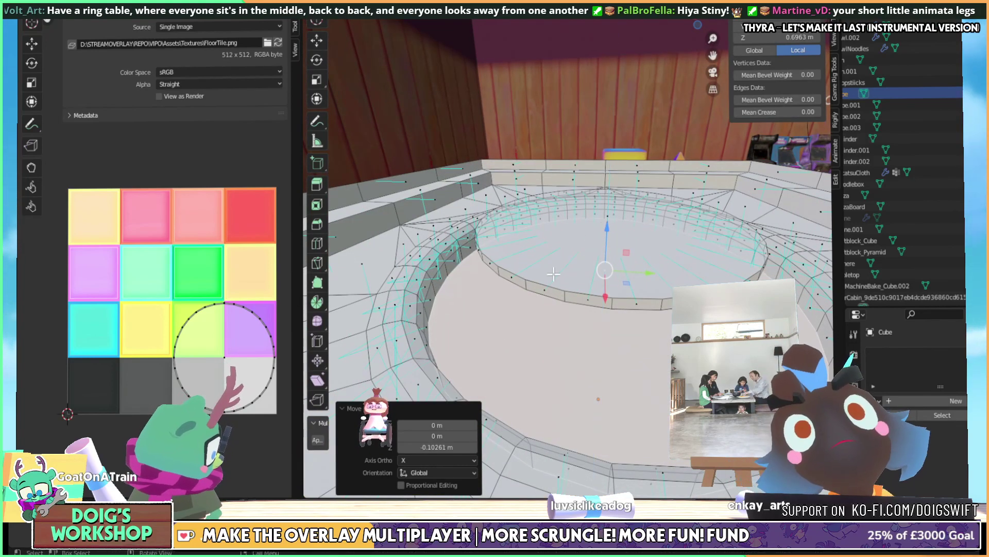
# Select the whole linked tabletop disc and scale it uniformly to about 0.829
pyautogui.moveTo(547, 260); pyautogui.dragTo(567, 266, button='middle')
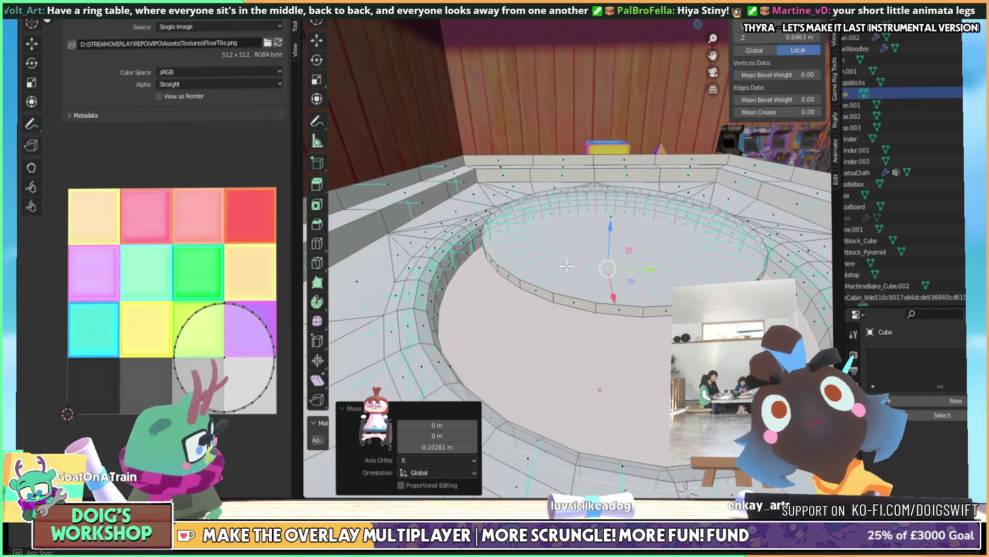
pyautogui.click(536, 291)
pyautogui.hotkey('ctrl', 'l')
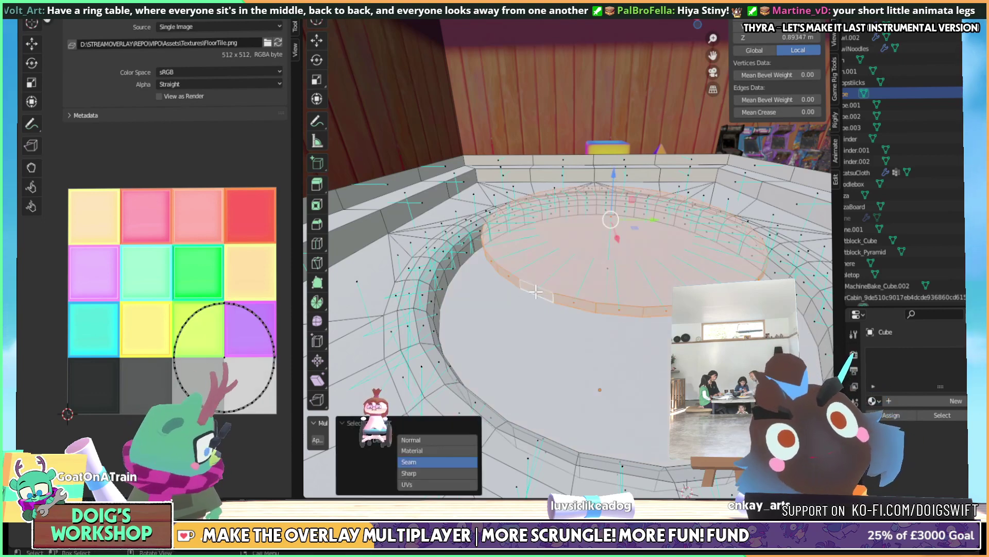
pyautogui.press('s')
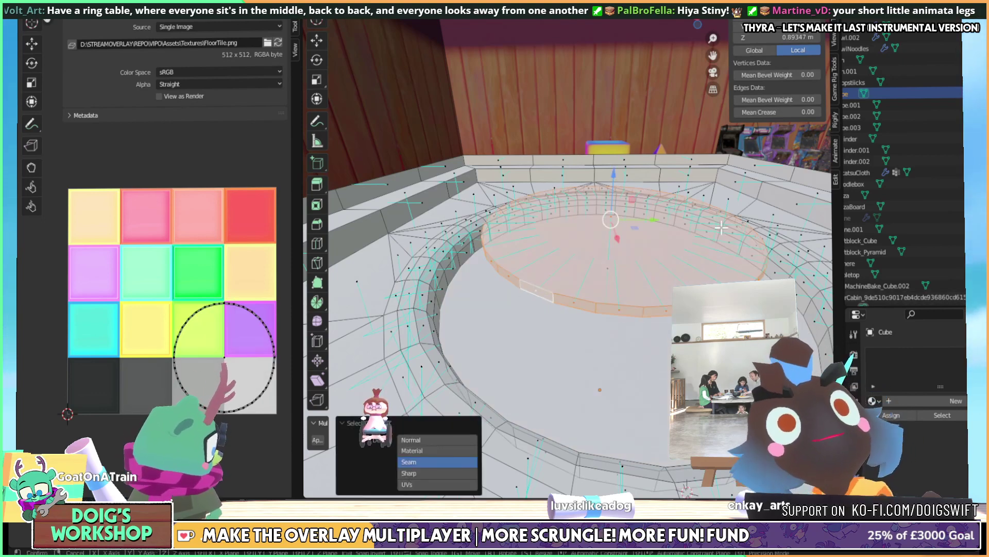
pyautogui.click(702, 232)
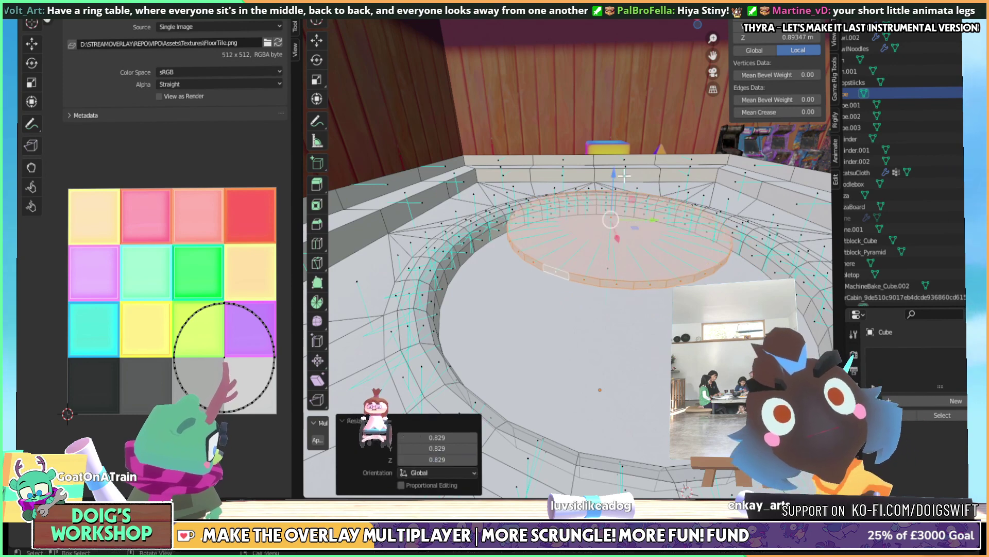
# Lower the round tabletop about 0.748 m along Z to just above the pit floor
pyautogui.moveTo(614, 174); pyautogui.dragTo(609, 219)
pyautogui.moveTo(446, 278); pyautogui.dragTo(469, 345, button='middle')
pyautogui.moveTo(535, 252); pyautogui.dragTo(519, 242, button='middle')
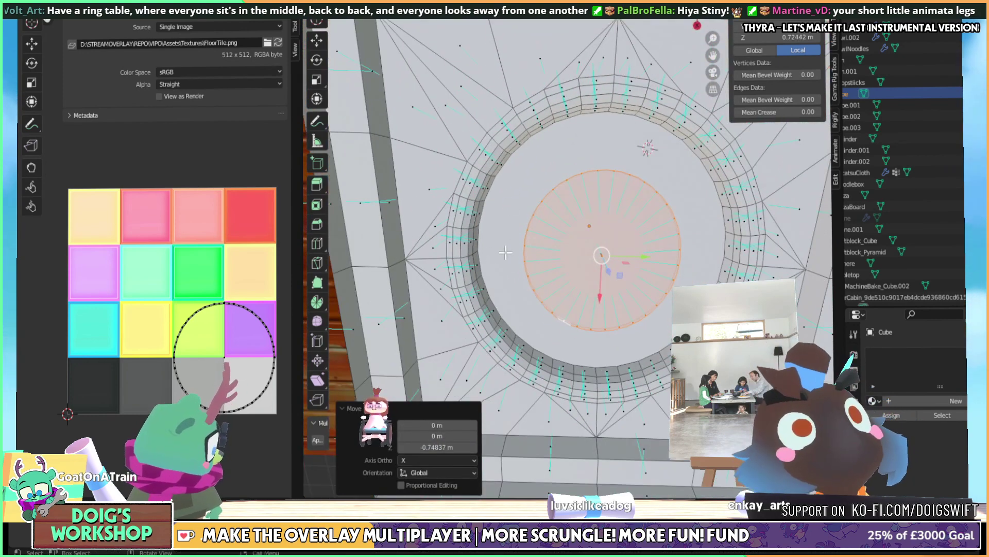
pyautogui.moveTo(507, 181); pyautogui.dragTo(559, 181, button='middle')
pyautogui.scroll(1, 510, 256)
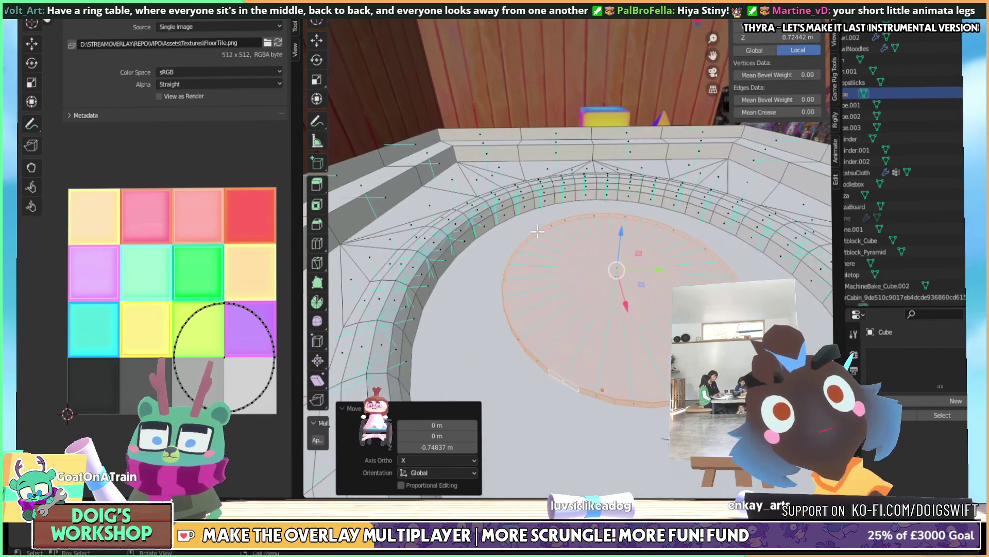
pyautogui.moveTo(510, 256); pyautogui.dragTo(529, 247, button='middle')
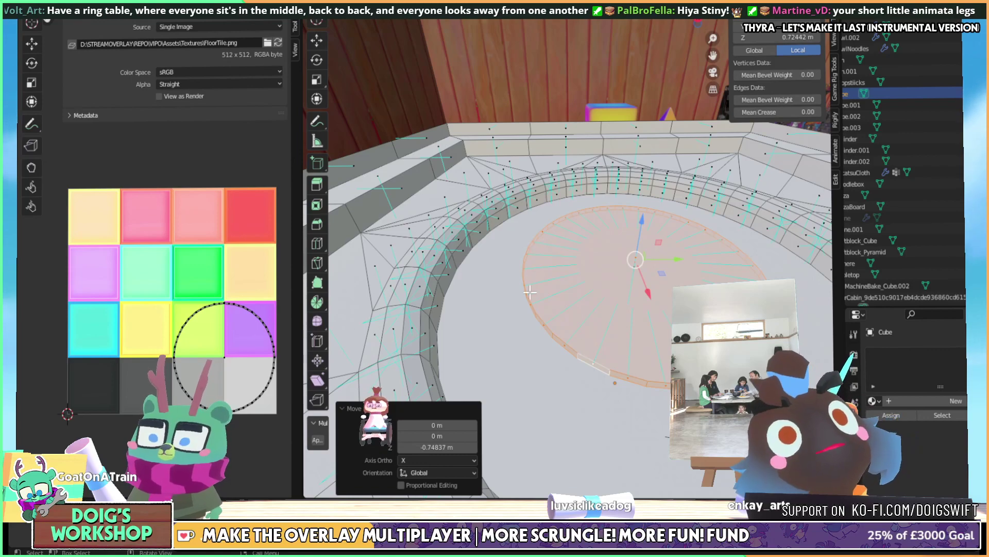
pyautogui.moveTo(530, 292); pyautogui.dragTo(468, 295, button='middle')
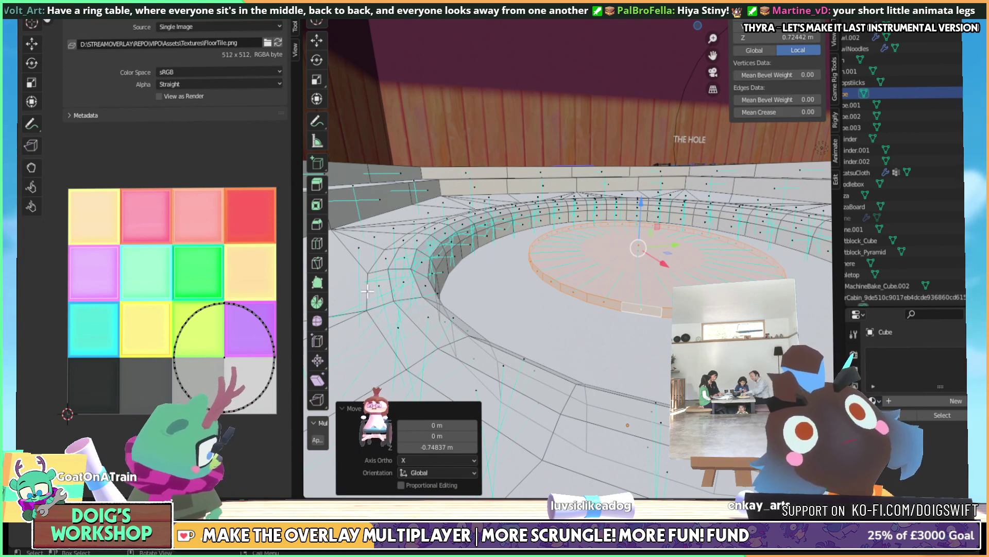
pyautogui.moveTo(515, 286); pyautogui.dragTo(561, 246, button='middle')
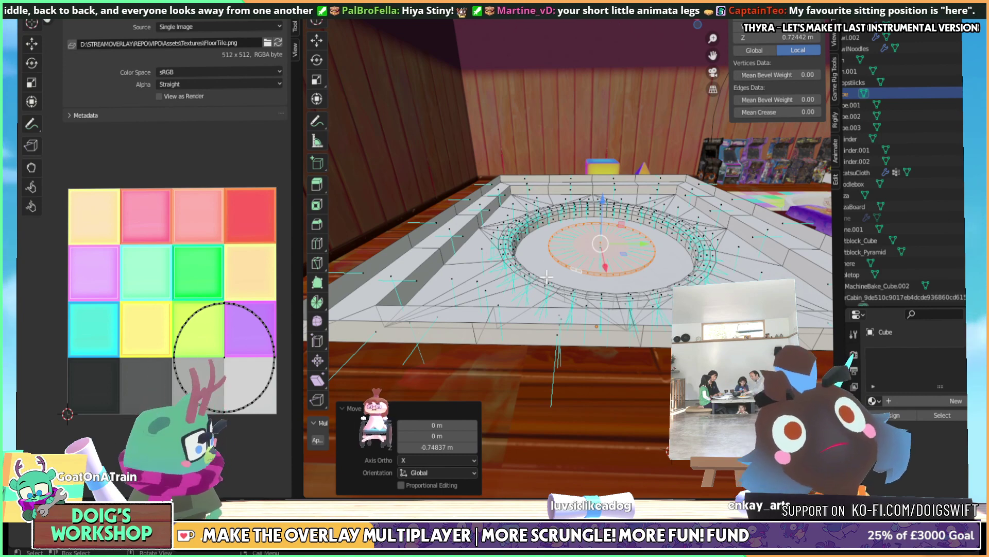
# Raise the round tabletop disc about 0.105 m along Z above the pit floor
pyautogui.moveTo(547, 277); pyautogui.dragTo(570, 255, button='middle')
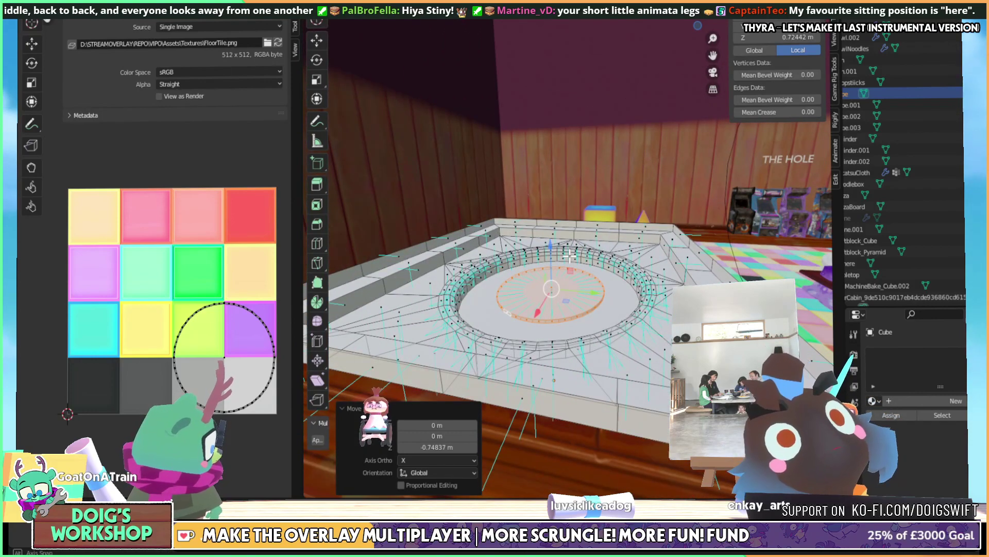
pyautogui.moveTo(570, 255)
pyautogui.mouseDown(button='middle')
pyautogui.moveTo(589, 243)
pyautogui.moveTo(589, 256)
pyautogui.mouseUp(button='middle')
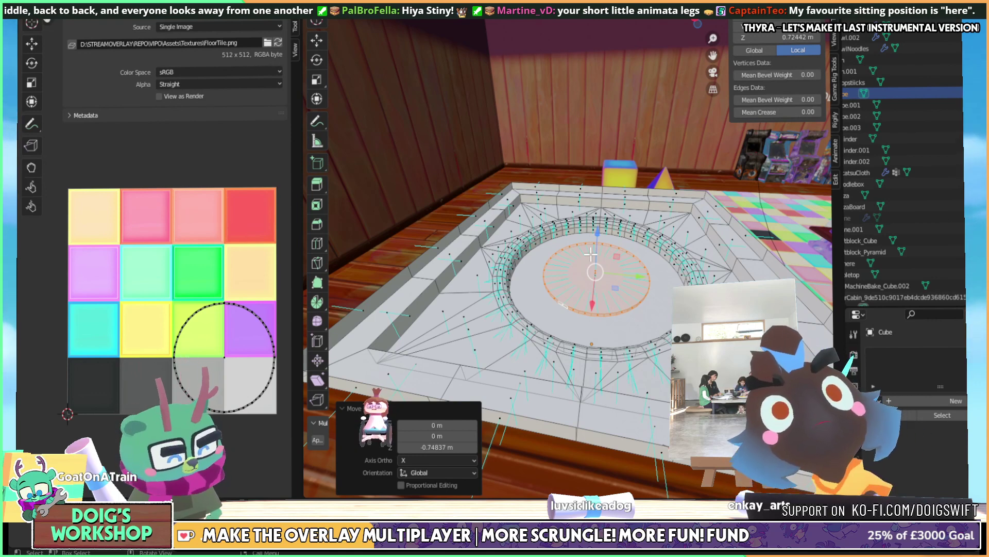
pyautogui.moveTo(592, 284); pyautogui.dragTo(606, 237, button='middle')
pyautogui.scroll(3, 621, 273)
pyautogui.moveTo(585, 189); pyautogui.dragTo(587, 183)
pyautogui.click(586, 183)
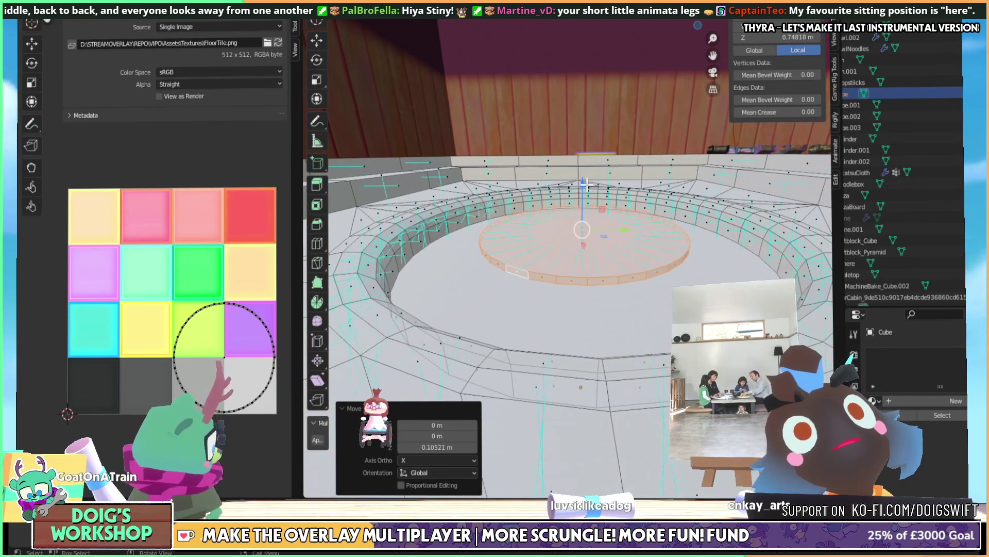
pyautogui.moveTo(587, 184); pyautogui.dragTo(598, 226, button='middle')
# Delete the raised border and outer side faces around the seating platform, and return to object mode
pyautogui.press('2')
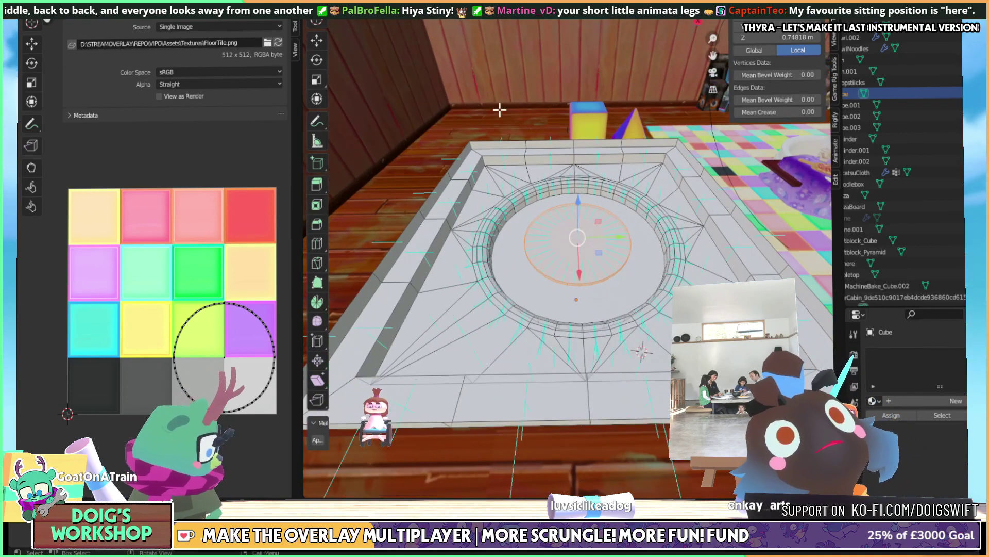
pyautogui.click(488, 125)
pyautogui.click(382, 278)
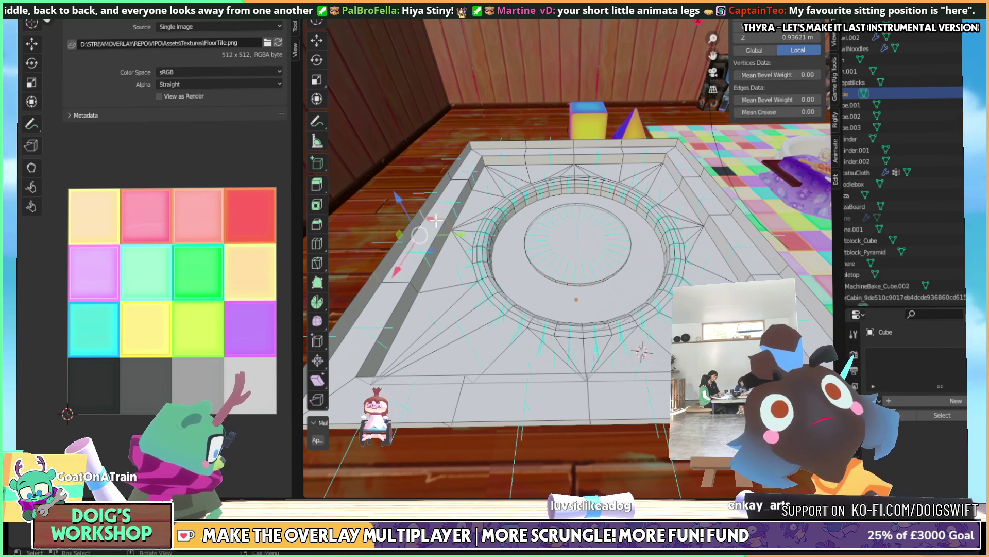
pyautogui.press('3')
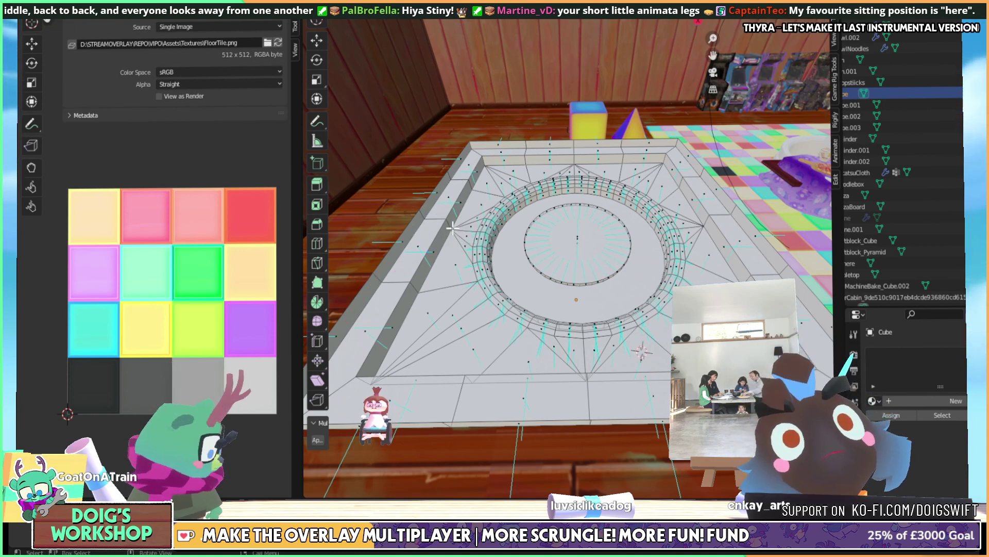
pyautogui.click(423, 209)
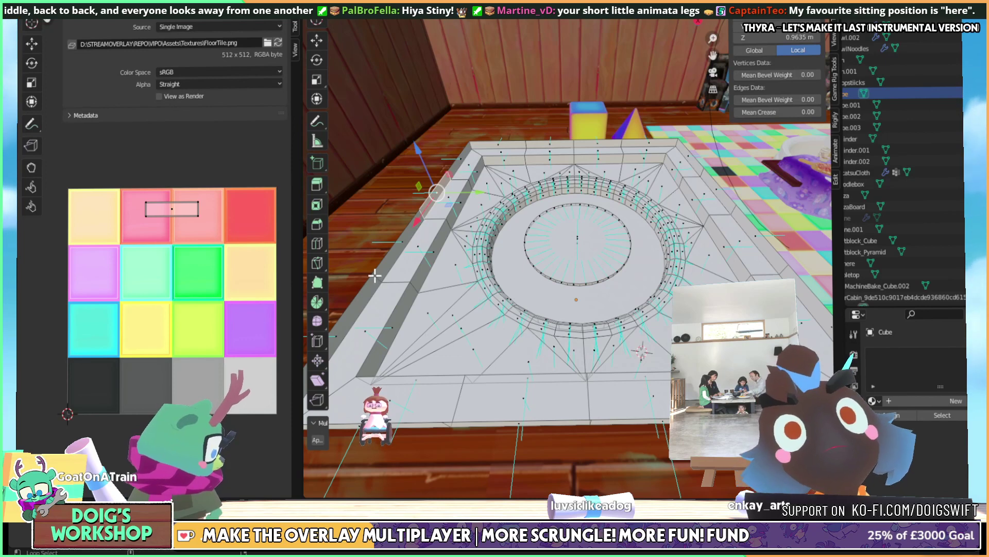
pyautogui.keyDown('alt'); pyautogui.click(382, 280); pyautogui.keyUp('alt')
pyautogui.keyDown('alt'); pyautogui.keyDown('shift'); pyautogui.click(396, 281); pyautogui.keyUp('shift'); pyautogui.keyUp('alt')
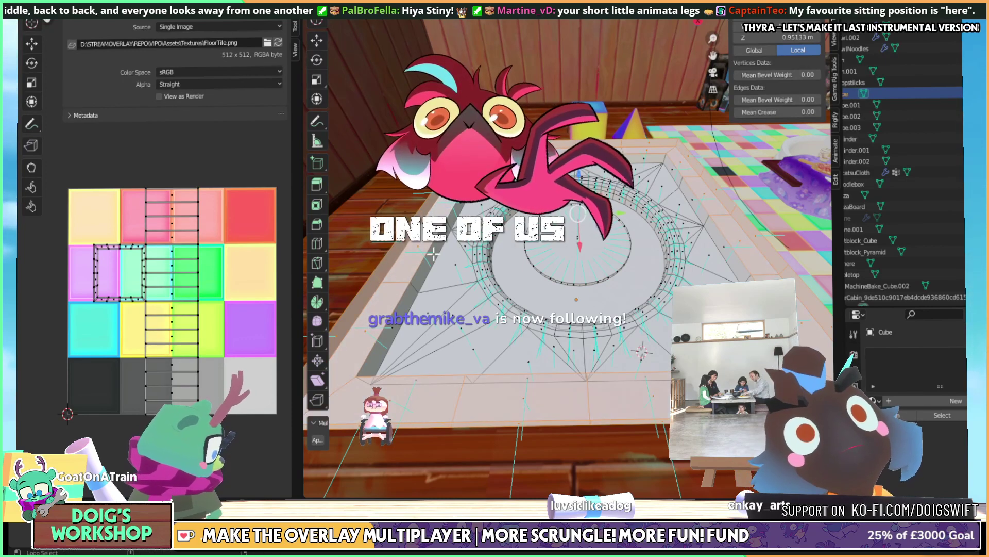
pyautogui.keyDown('alt'); pyautogui.keyDown('shift'); pyautogui.click(415, 287); pyautogui.keyUp('shift'); pyautogui.keyUp('alt')
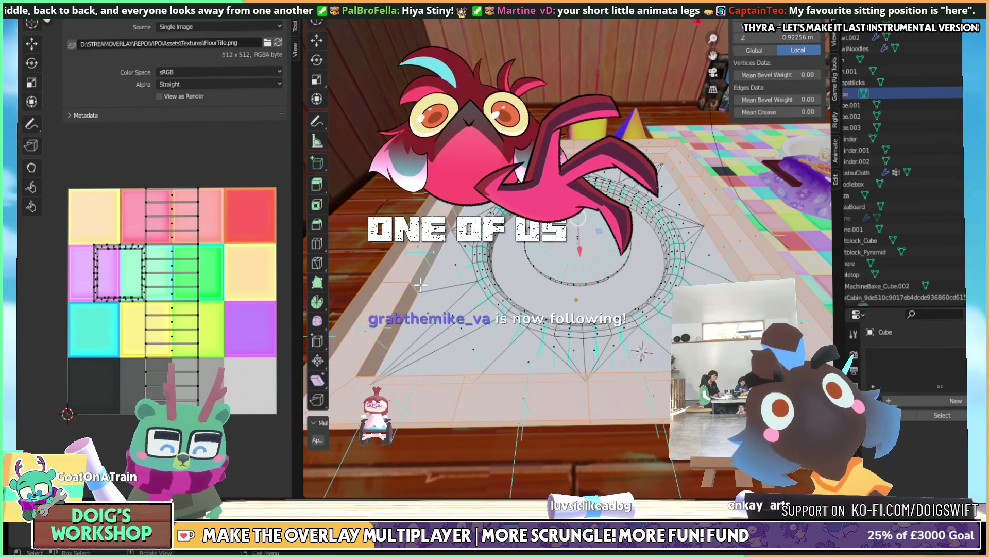
pyautogui.press('x')
pyautogui.click(396, 312)
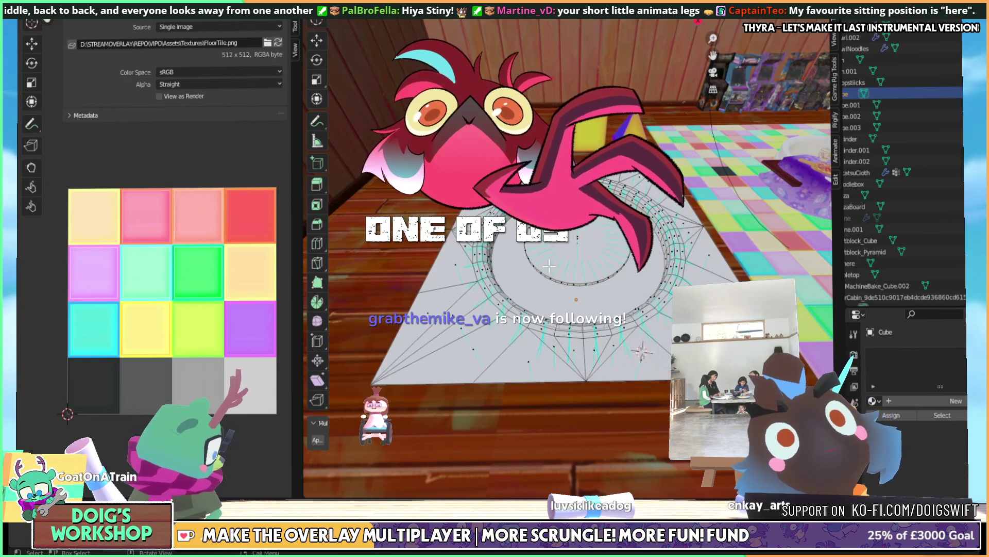
pyautogui.moveTo(396, 312); pyautogui.dragTo(602, 194, button='middle')
pyautogui.press('Tab')
pyautogui.press('n')
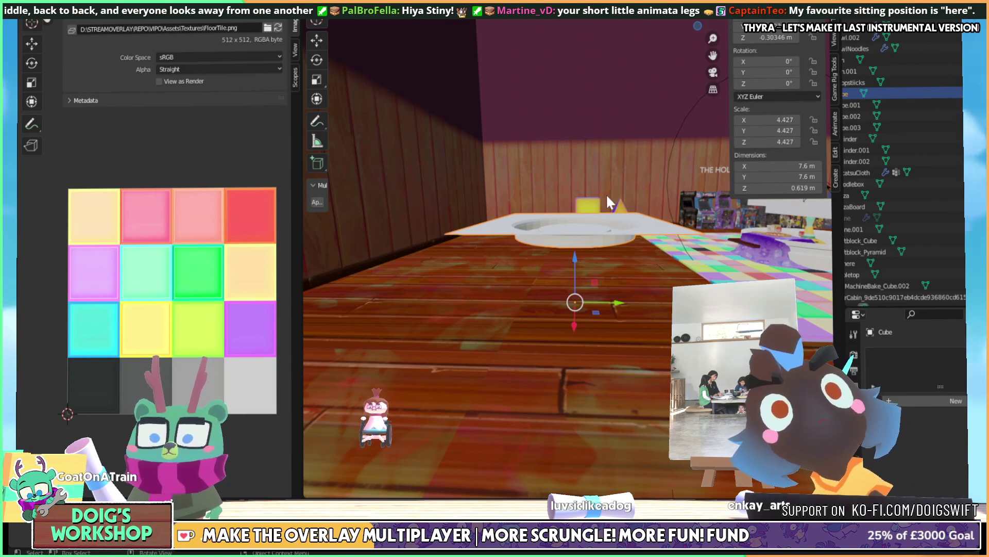
pyautogui.moveTo(638, 216); pyautogui.dragTo(599, 219, button='middle')
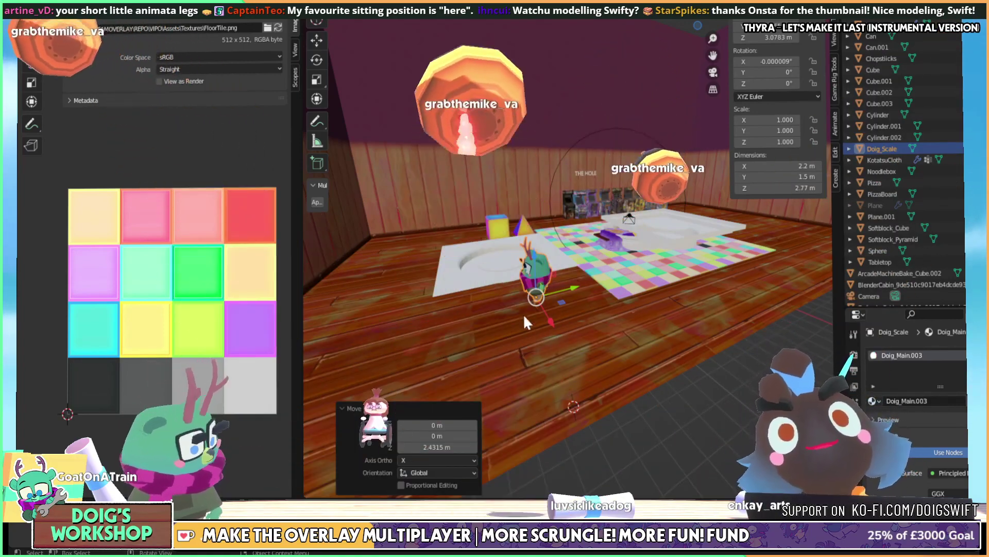
# Move the Doig_Scale reference figure about -3.716 m along X onto the seating platform
pyautogui.moveTo(524, 314); pyautogui.dragTo(694, 350, button='middle')
pyautogui.moveTo(705, 360); pyautogui.dragTo(636, 332)
pyautogui.scroll(3, 636, 333)
pyautogui.moveTo(625, 344); pyautogui.dragTo(601, 304, button='middle')
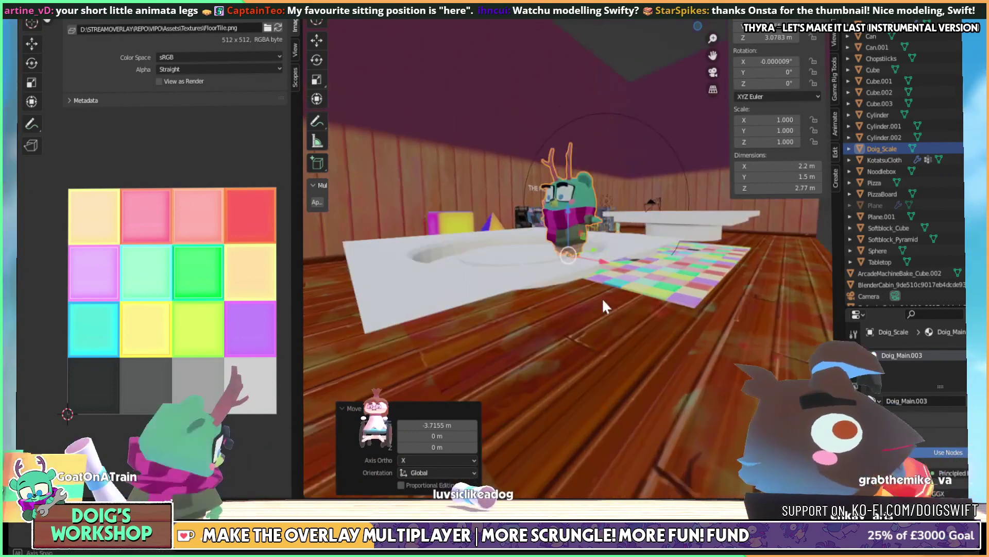
# Scale the seating platform up uniformly to a scale of about 7.417
pyautogui.click(419, 297)
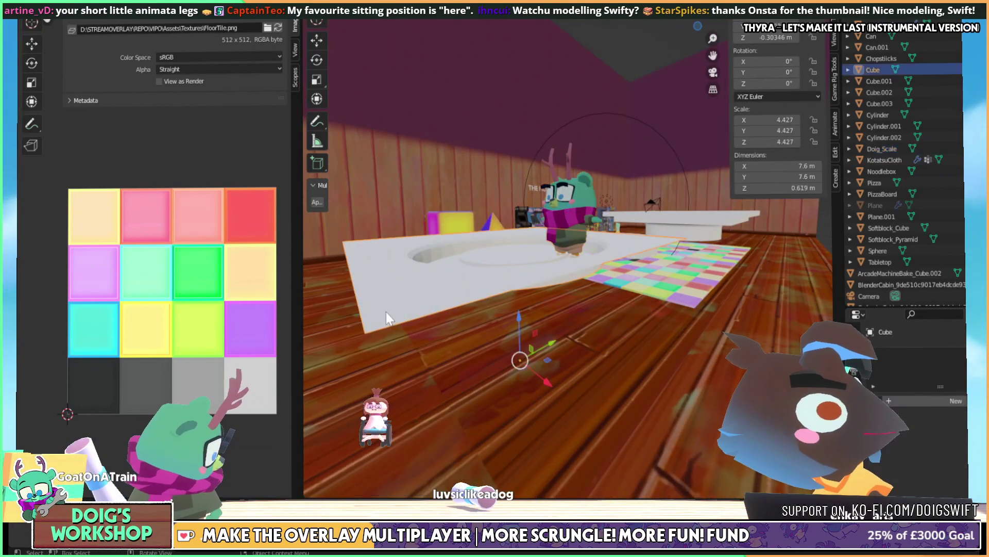
pyautogui.press('s')
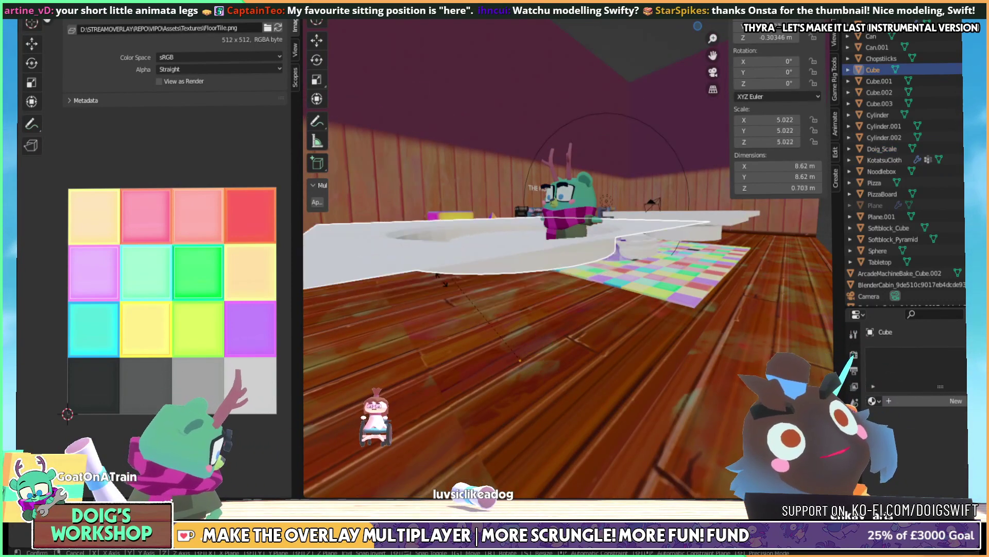
pyautogui.click(444, 244)
pyautogui.scroll(-5, 450, 248)
pyautogui.moveTo(449, 248); pyautogui.dragTo(545, 220, button='middle')
pyautogui.press('s')
pyautogui.click(514, 261)
pyautogui.scroll(2, 545, 221)
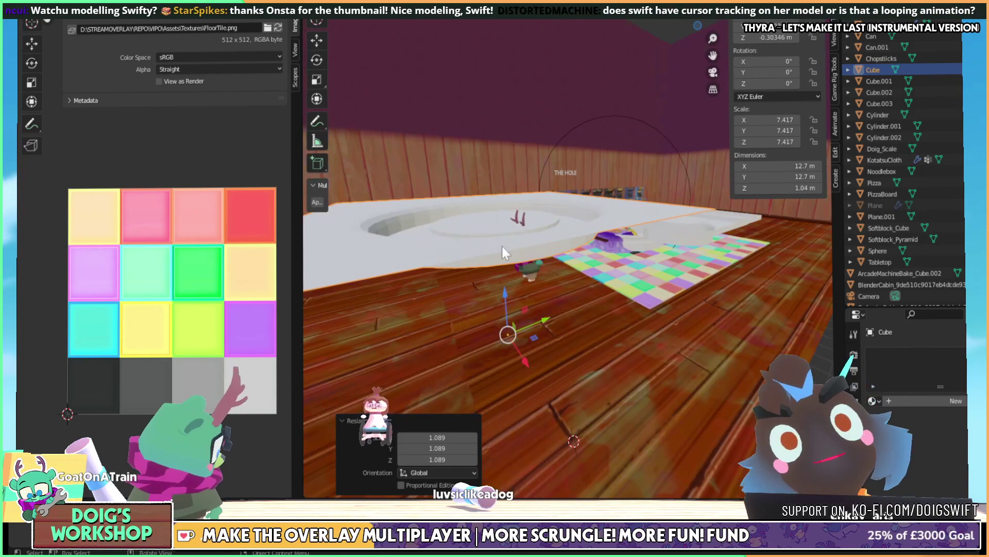
# Lower the seating platform about 1.852 m along Z so the reference figure stands clear of it
pyautogui.press('g')
pyautogui.press('z')
pyautogui.click(509, 296)
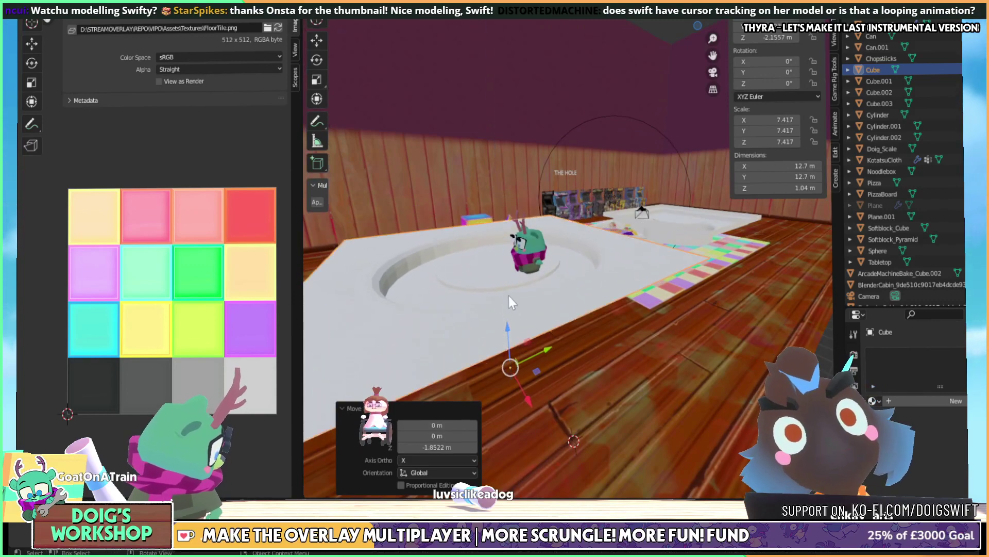
pyautogui.moveTo(508, 295); pyautogui.dragTo(574, 263, button='middle')
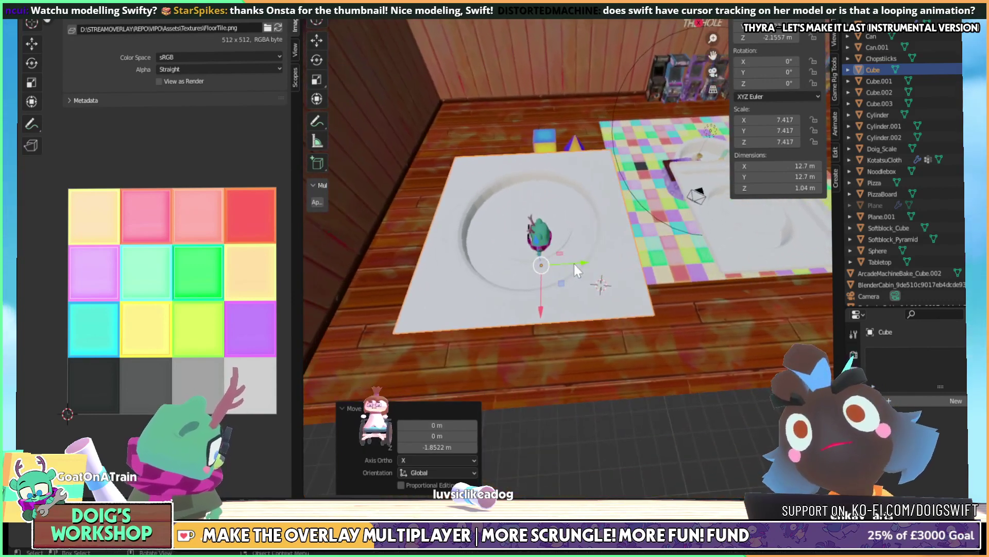
# Move the seating platform about -3.018 m along Y and 1.317 m along X
pyautogui.press('g')
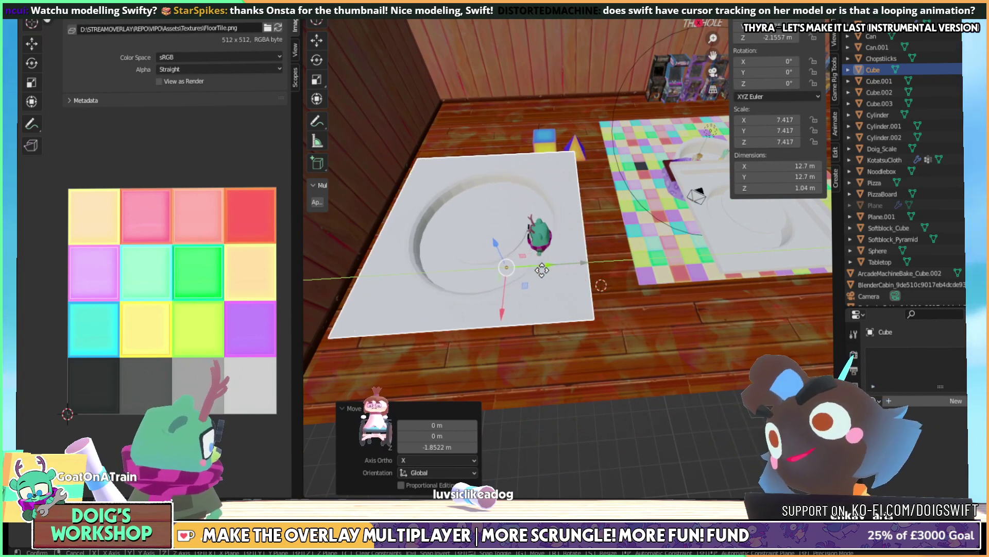
pyautogui.click(539, 279)
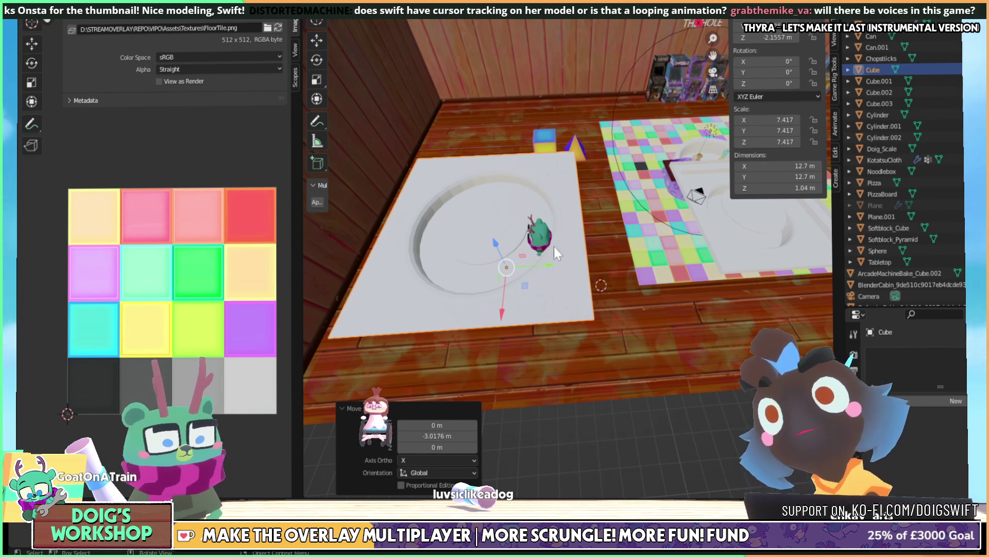
pyautogui.moveTo(502, 318); pyautogui.dragTo(493, 335)
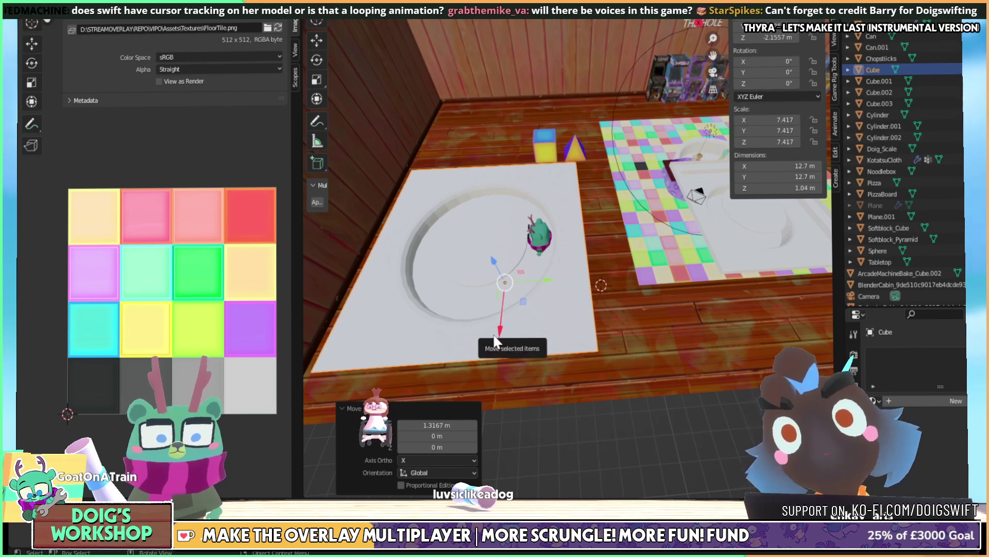
pyautogui.moveTo(527, 235)
pyautogui.keyDown('shift'); pyautogui.mouseDown(button='middle')
pyautogui.moveTo(548, 254)
pyautogui.moveTo(533, 255)
pyautogui.moveTo(537, 234)
pyautogui.mouseUp(button='middle'); pyautogui.keyUp('shift')
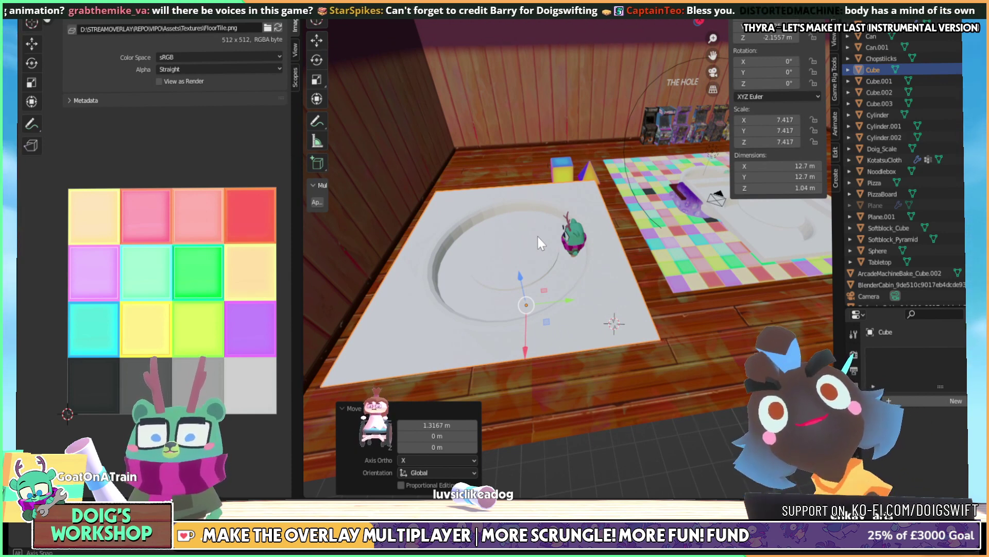
pyautogui.moveTo(537, 234); pyautogui.dragTo(542, 239, button='middle')
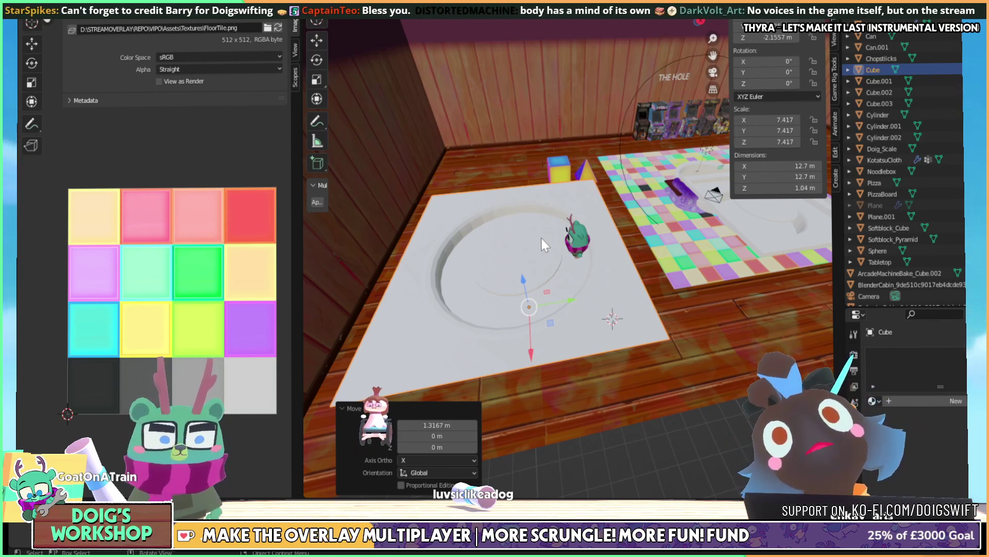
pyautogui.moveTo(515, 227)
pyautogui.mouseDown(button='middle')
pyautogui.moveTo(508, 242)
pyautogui.moveTo(509, 203)
pyautogui.moveTo(503, 218)
pyautogui.mouseUp(button='middle')
# Scale the seating platform by 1.080 and fine-tune its Y position with moves of about 0.188 m and -0.259 m
pyautogui.moveTo(536, 341); pyautogui.dragTo(542, 363, button='middle')
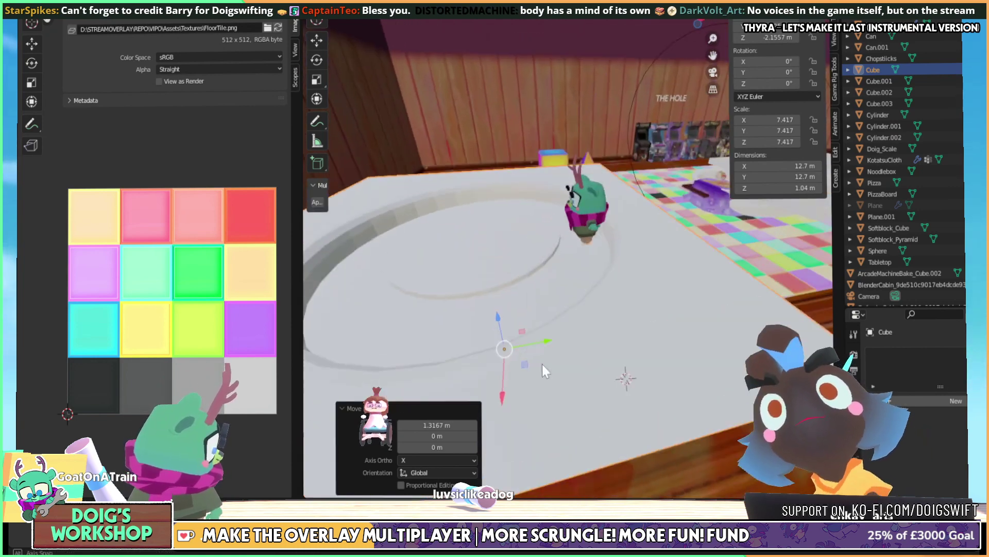
pyautogui.moveTo(540, 347); pyautogui.dragTo(543, 341)
pyautogui.press('s')
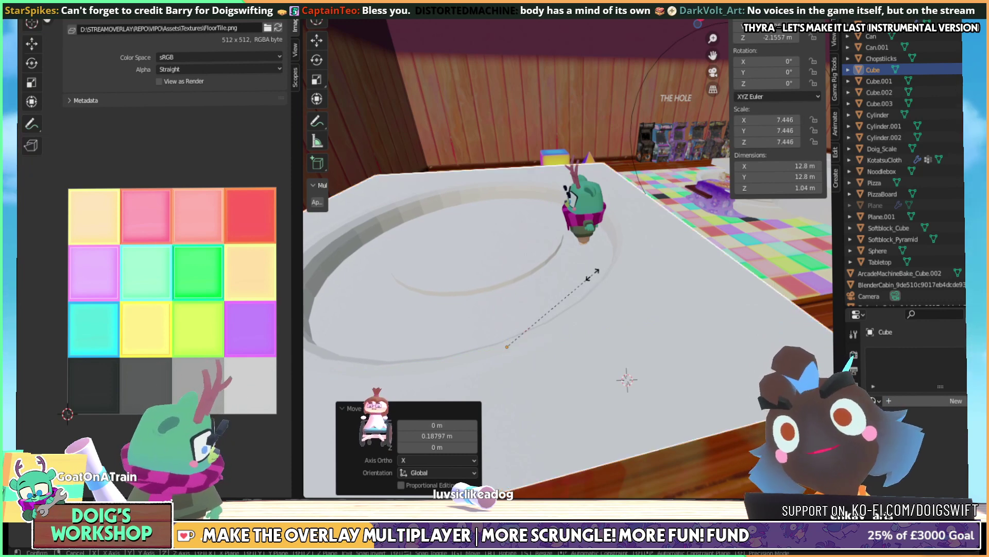
pyautogui.click(600, 272)
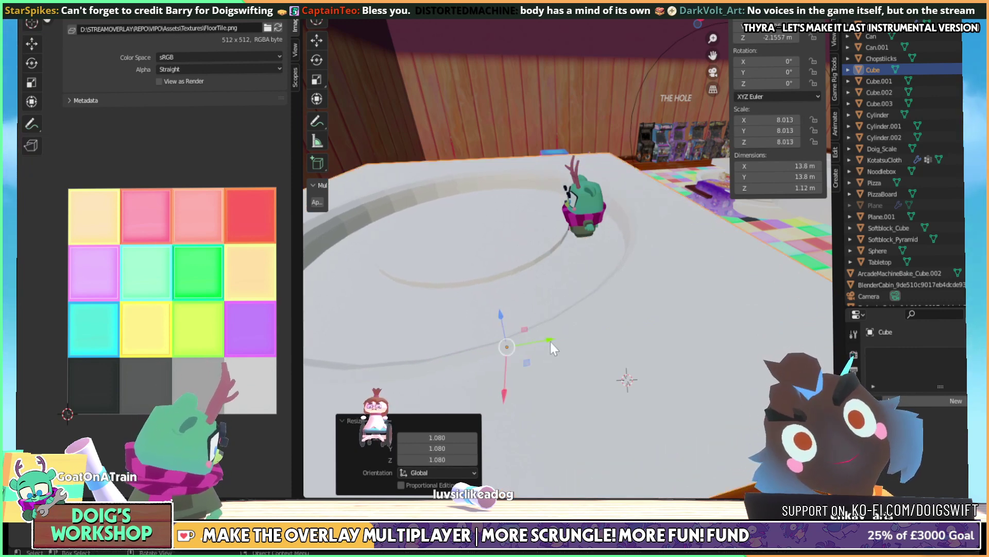
pyautogui.moveTo(542, 339); pyautogui.dragTo(539, 340)
# Adjust the seating platform's height to a Z location of about -2.011 m and shift it about -0.287 m along Y
pyautogui.moveTo(553, 323); pyautogui.dragTo(591, 297, button='middle')
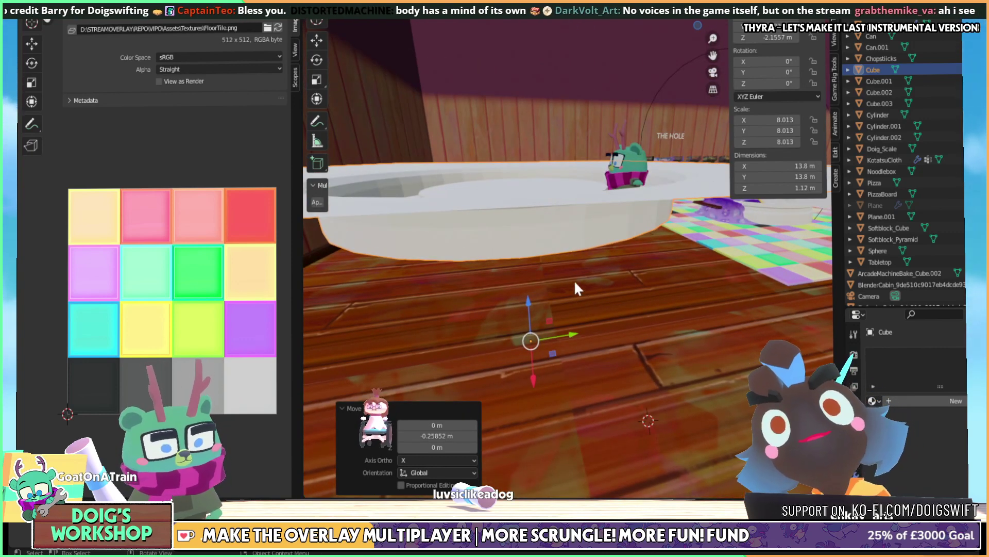
pyautogui.moveTo(575, 281)
pyautogui.mouseDown(button='middle')
pyautogui.moveTo(563, 281)
pyautogui.moveTo(571, 276)
pyautogui.mouseUp(button='middle')
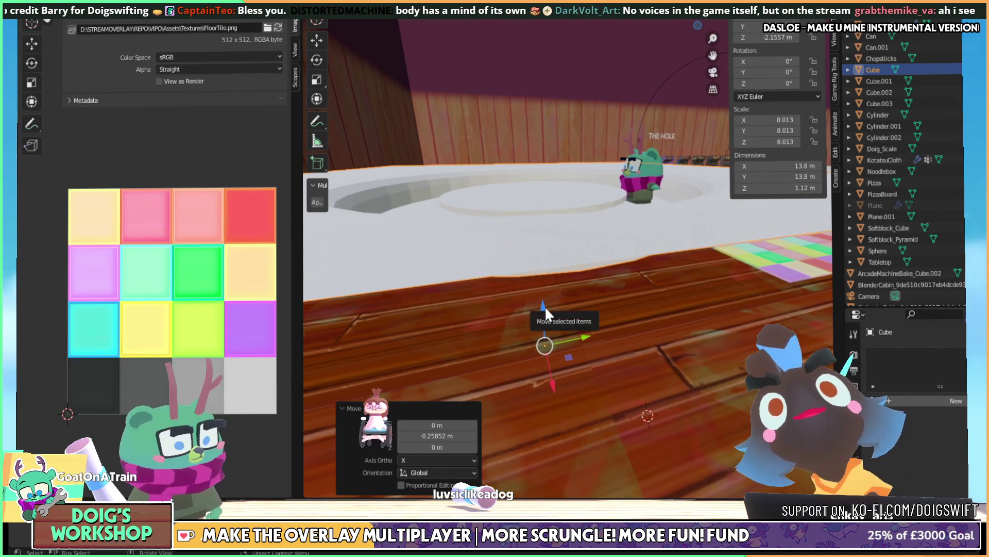
pyautogui.moveTo(545, 305); pyautogui.dragTo(531, 315)
pyautogui.moveTo(541, 288); pyautogui.dragTo(526, 309, button='middle')
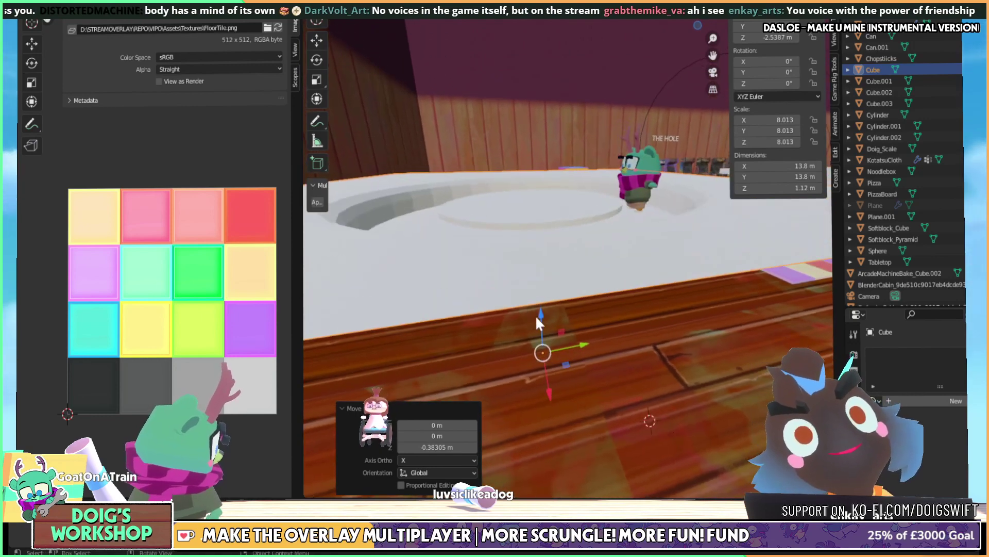
pyautogui.moveTo(537, 318); pyautogui.dragTo(568, 270)
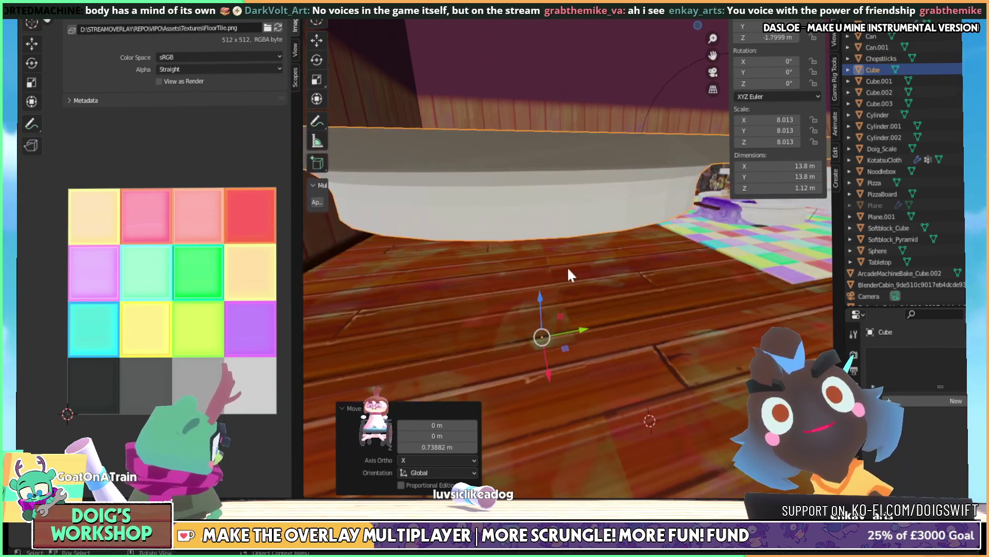
pyautogui.moveTo(568, 270)
pyautogui.mouseDown(button='middle')
pyautogui.moveTo(575, 286)
pyautogui.moveTo(569, 279)
pyautogui.mouseUp(button='middle')
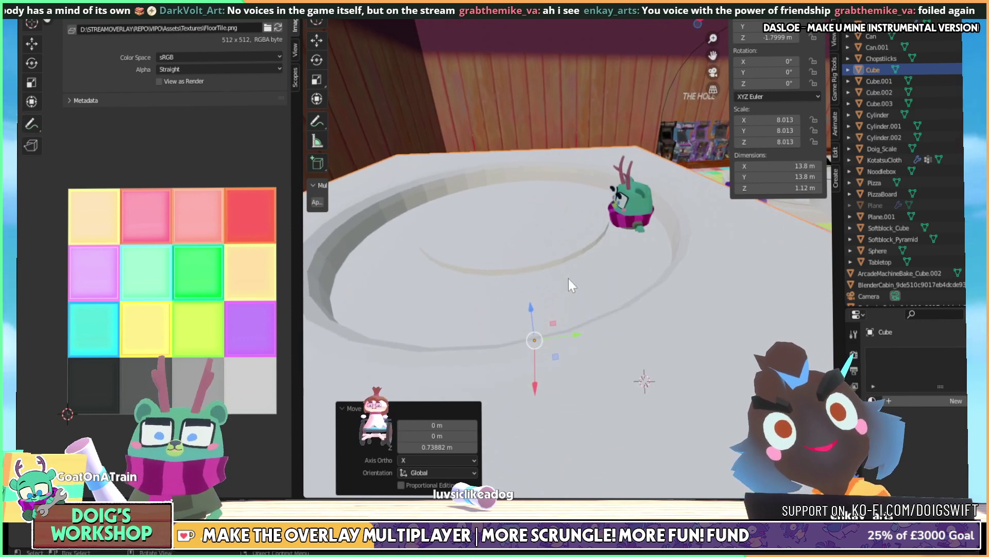
pyautogui.moveTo(570, 273); pyautogui.dragTo(577, 275, button='middle')
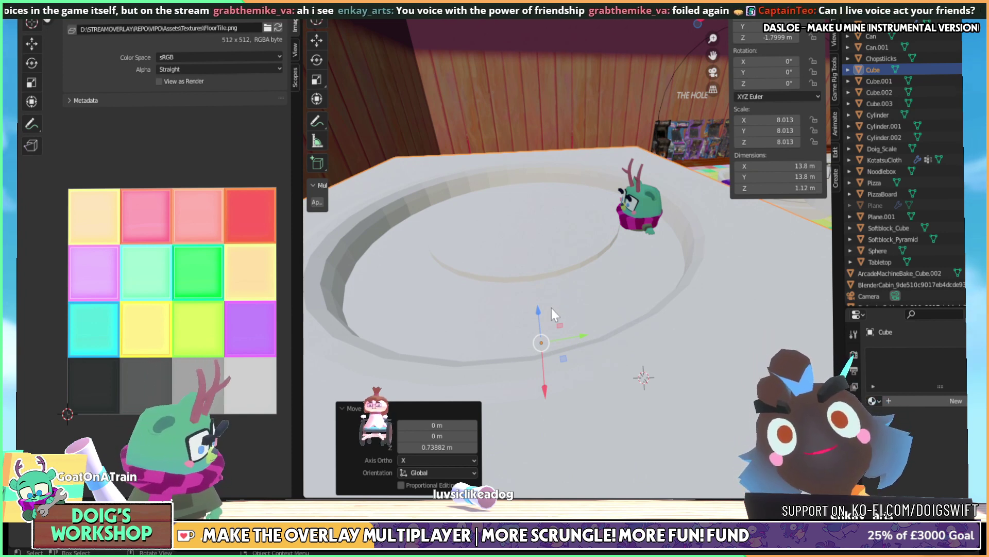
pyautogui.moveTo(539, 313)
pyautogui.mouseDown()
pyautogui.moveTo(516, 334)
pyautogui.moveTo(540, 321)
pyautogui.mouseUp()
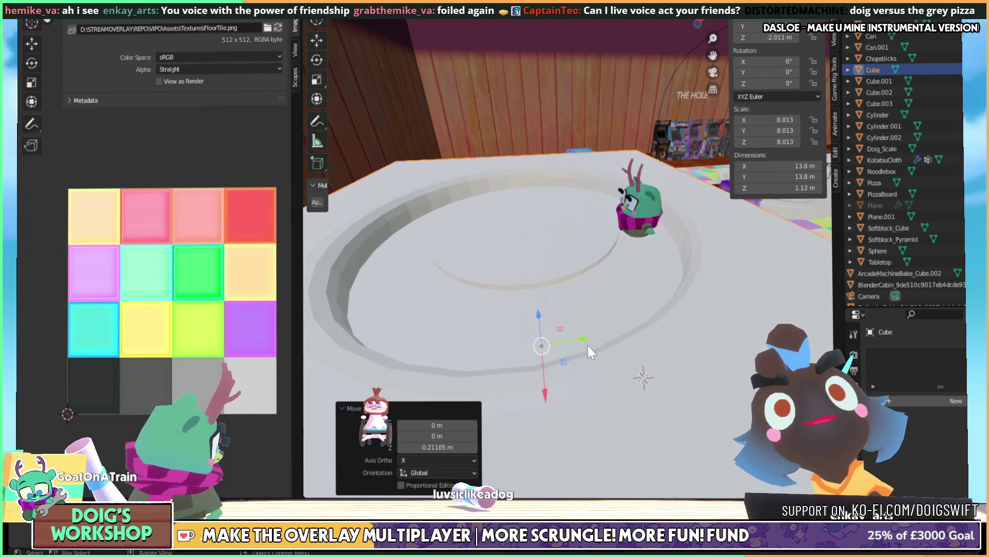
pyautogui.moveTo(586, 342); pyautogui.dragTo(579, 345)
# Select the Doig_Scale figure together with the seating platform and lower both about 3.444 m along Z to the wooden floor
pyautogui.scroll(-5, 629, 239)
pyautogui.moveTo(646, 235); pyautogui.dragTo(594, 254, button='middle')
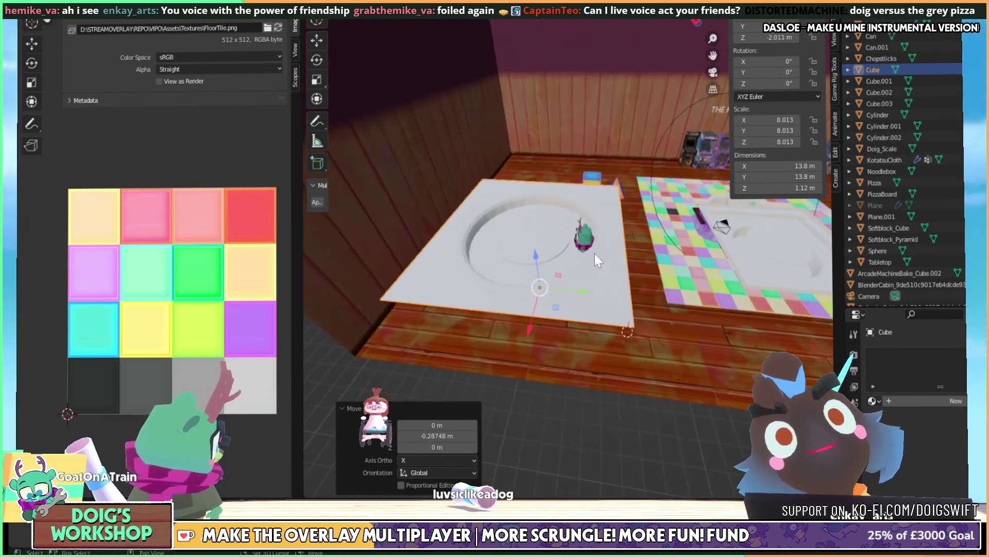
pyautogui.click(581, 240)
pyautogui.moveTo(603, 274); pyautogui.dragTo(642, 275)
pyautogui.moveTo(642, 275); pyautogui.dragTo(666, 333, button='middle')
pyautogui.moveTo(633, 306); pyautogui.dragTo(593, 238)
pyautogui.moveTo(579, 240)
pyautogui.mouseDown(button='middle')
pyautogui.moveTo(541, 160)
pyautogui.moveTo(576, 178)
pyautogui.moveTo(595, 245)
pyautogui.mouseUp(button='middle')
pyautogui.moveTo(595, 245); pyautogui.dragTo(587, 281)
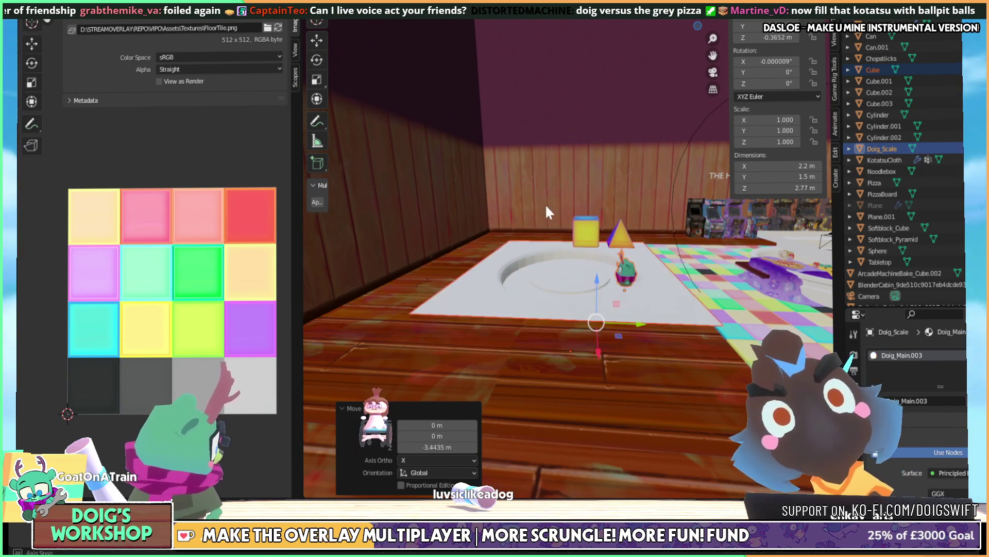
# Edit the room mesh and add one loop cut alongside the platform's side-wall edge, slid to a factor of about -0.797
pyautogui.moveTo(545, 203); pyautogui.dragTo(578, 267, button='middle')
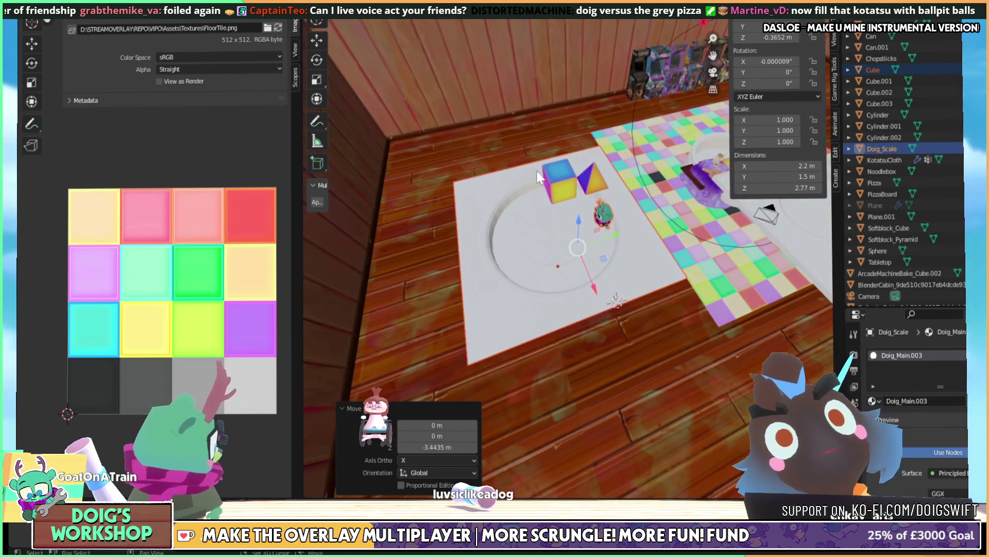
pyautogui.moveTo(537, 177); pyautogui.dragTo(536, 252, button='middle')
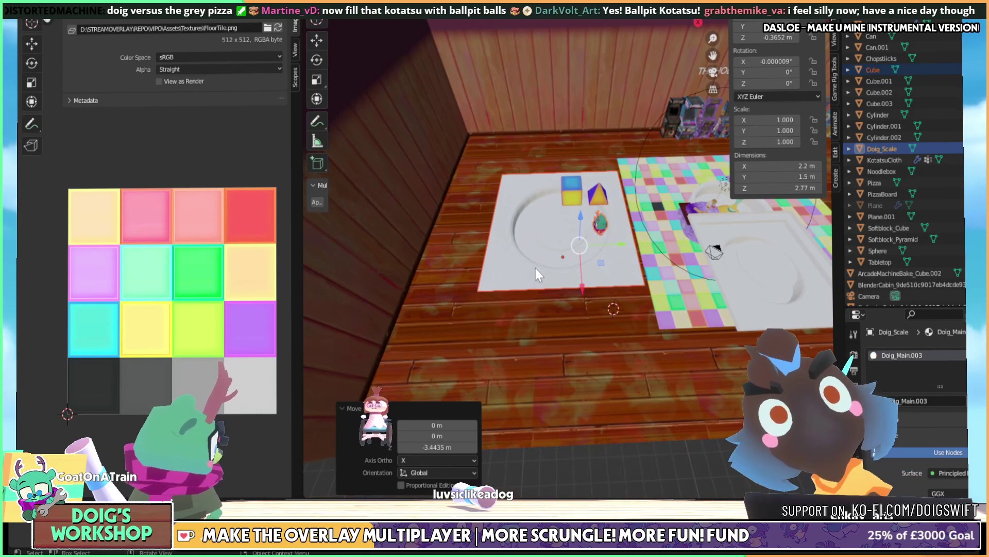
pyautogui.click(534, 358)
pyautogui.press('Tab')
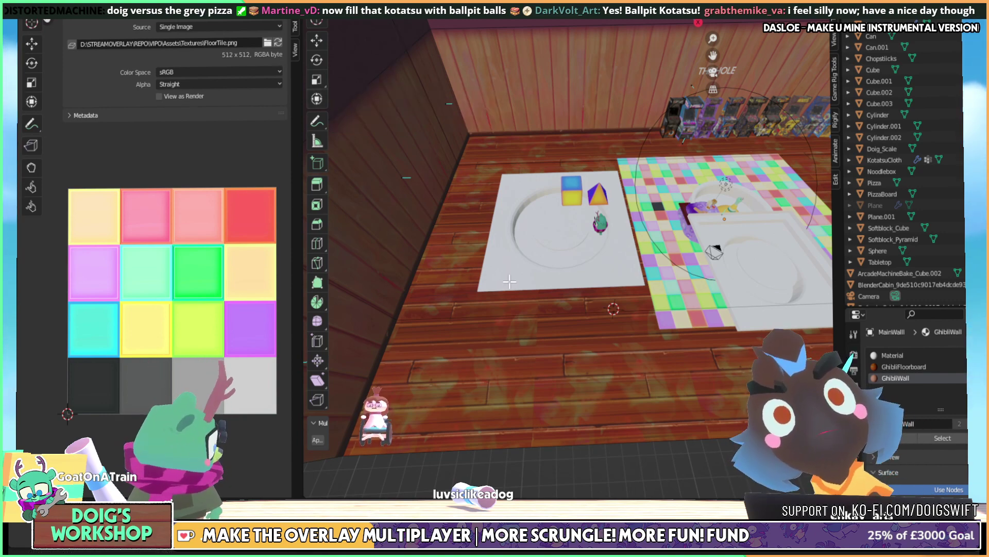
pyautogui.moveTo(371, 129); pyautogui.dragTo(541, 267, button='middle')
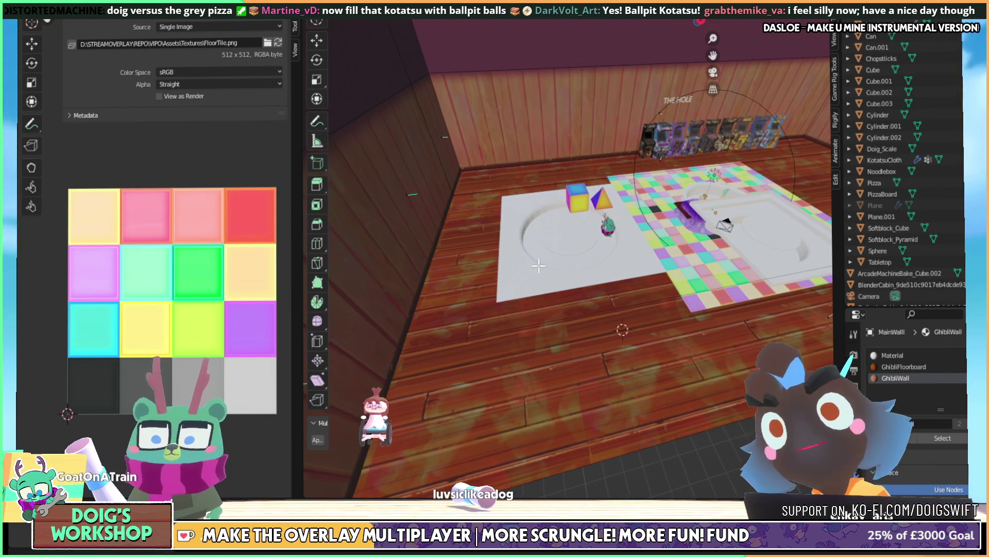
pyautogui.moveTo(535, 265); pyautogui.dragTo(535, 219, button='middle')
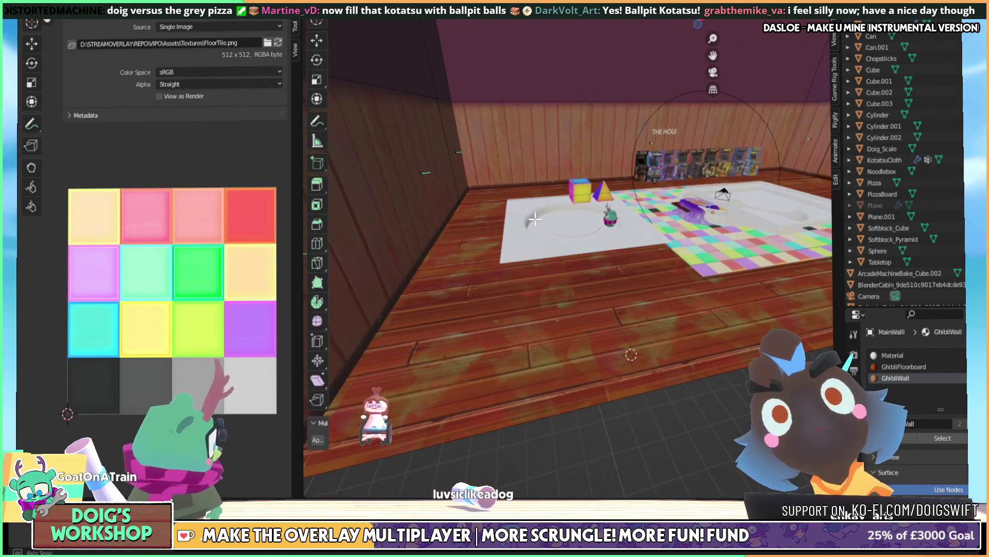
pyautogui.click(315, 244)
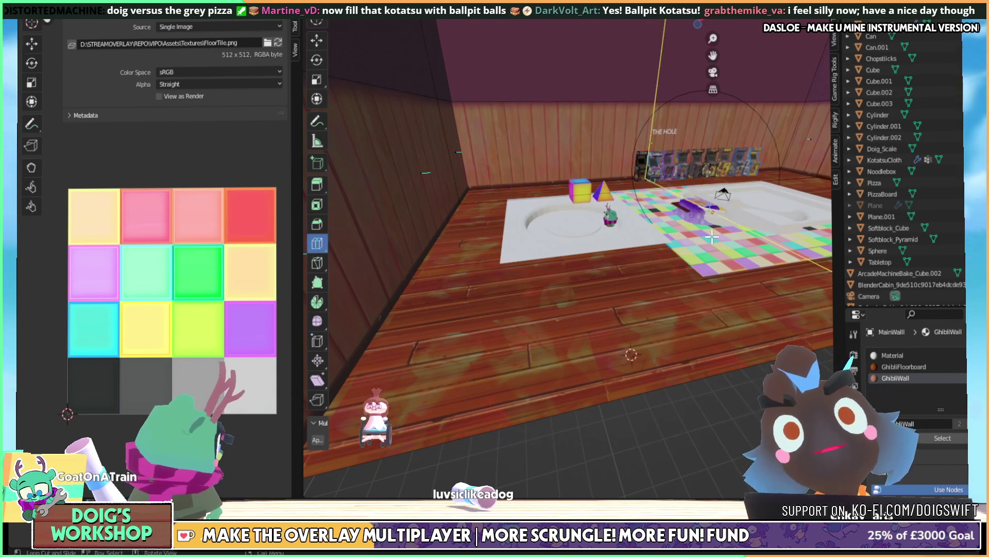
pyautogui.moveTo(712, 236); pyautogui.dragTo(471, 272)
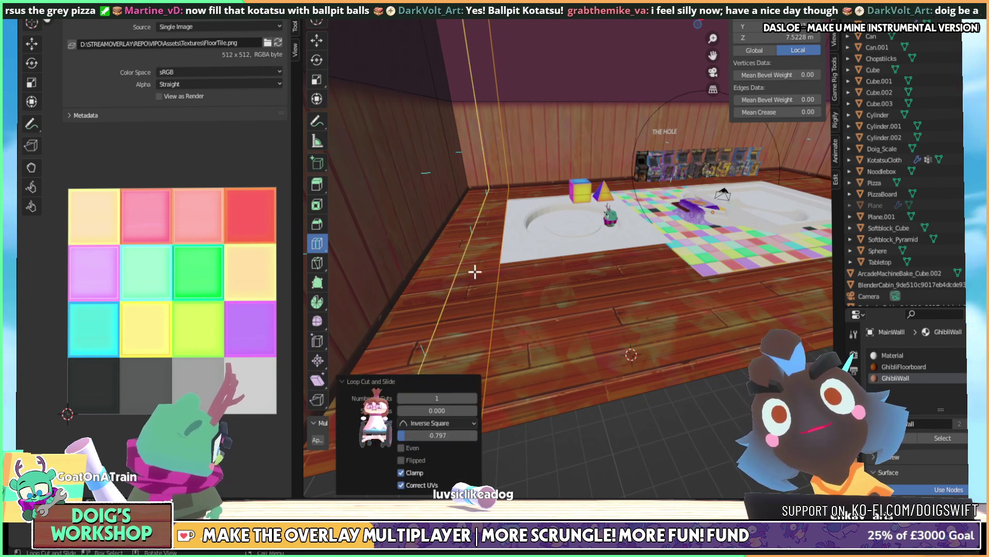
# Try to place a loop cut across the room floor between the seating platform and the coloured tiles
pyautogui.moveTo(471, 271); pyautogui.dragTo(521, 370, button='middle')
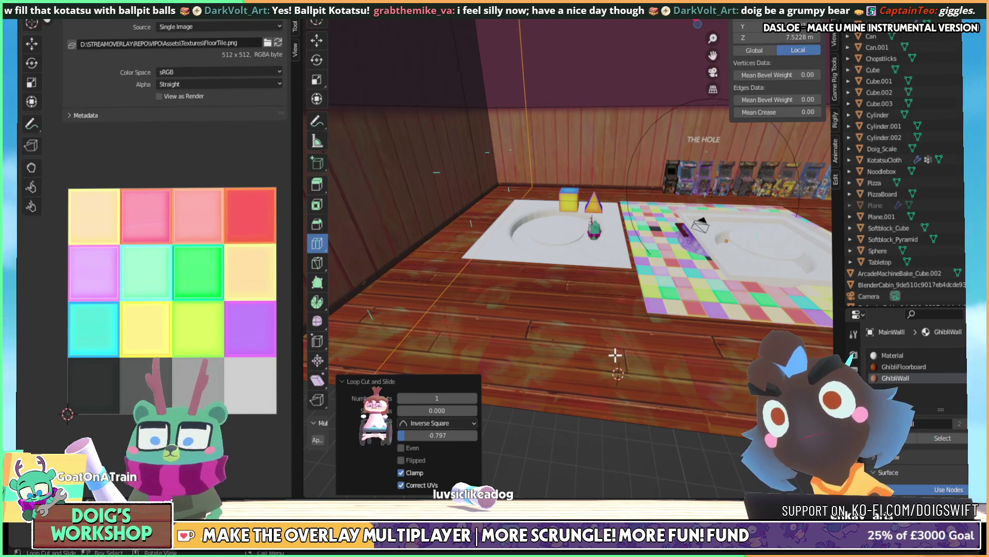
pyautogui.moveTo(615, 355); pyautogui.dragTo(647, 322, button='middle')
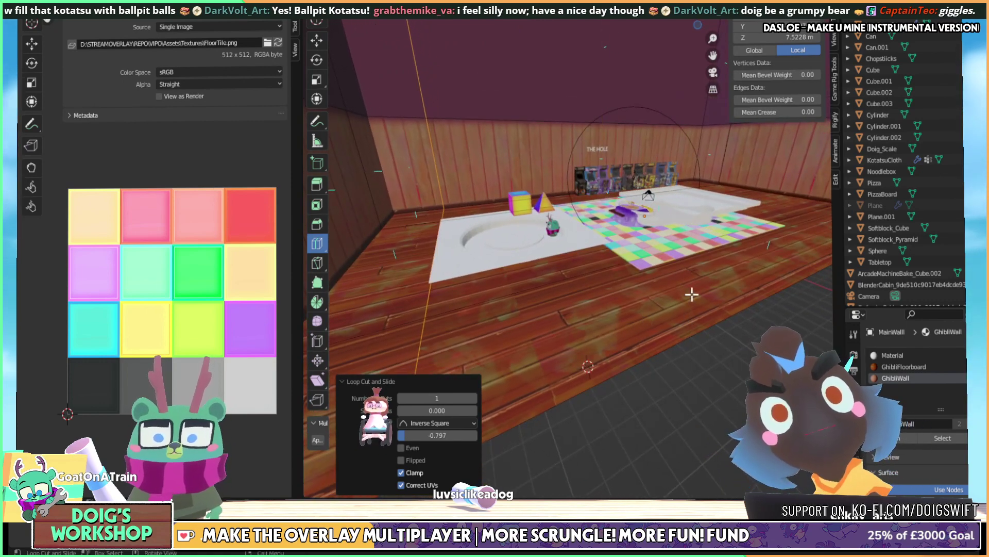
pyautogui.moveTo(673, 217); pyautogui.dragTo(610, 231)
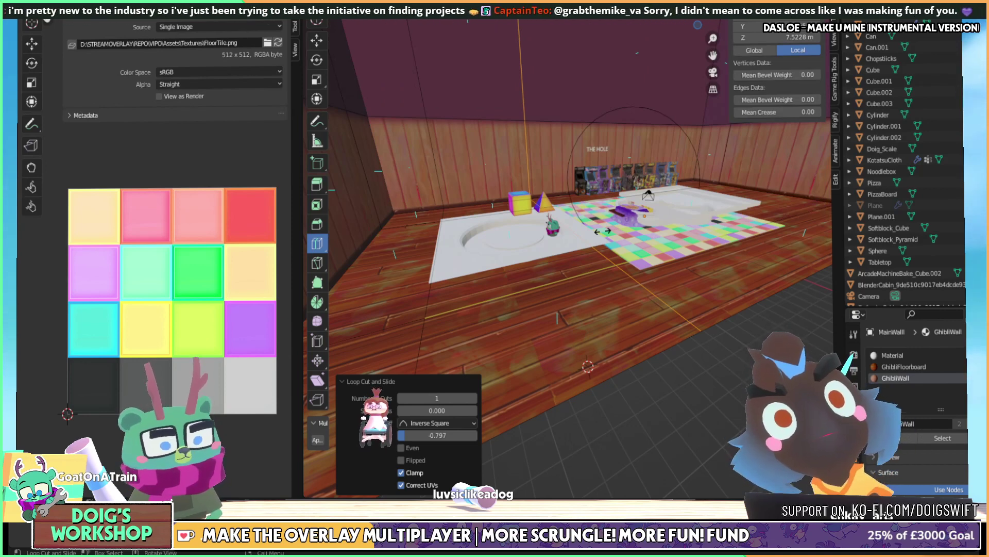
pyautogui.moveTo(602, 232); pyautogui.dragTo(599, 231)
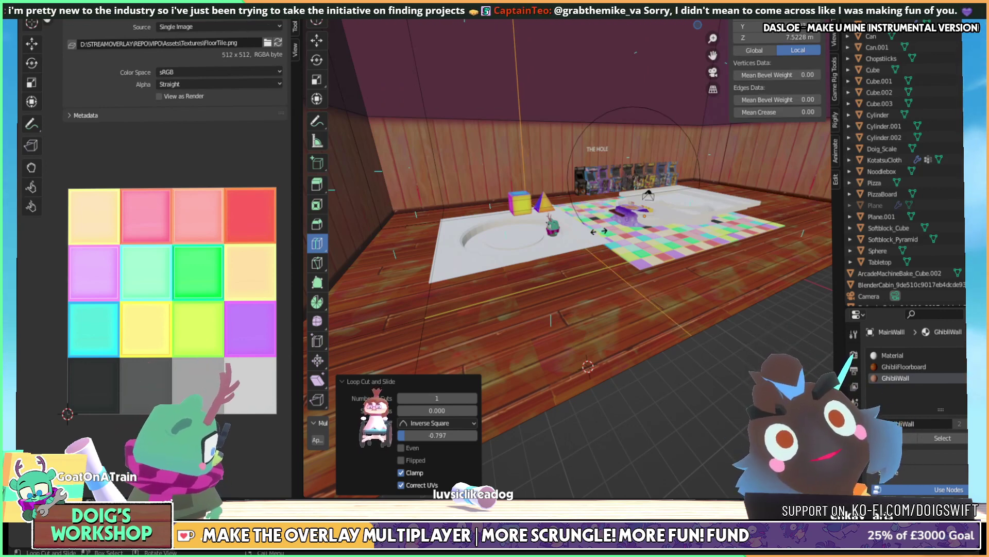
pyautogui.click(601, 231)
pyautogui.moveTo(601, 232); pyautogui.dragTo(571, 276, button='middle')
pyautogui.hotkey('ctrl', 'z')
pyautogui.hotkey('ctrl', 'z')
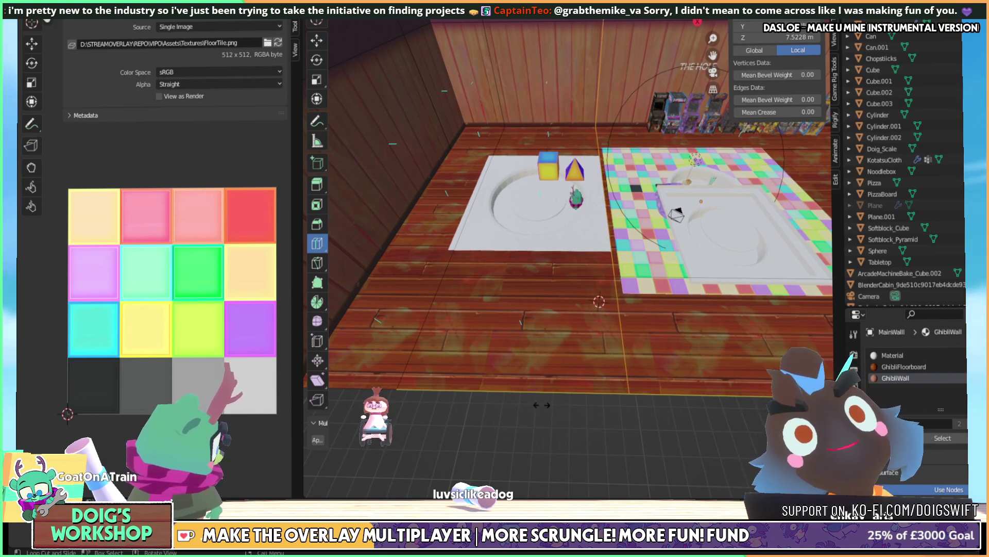
# Add loop cuts in the room mesh along the platform's tile-side, back and front edges, slid to factors of about 0.486, 0.643 and 0.827
pyautogui.moveTo(542, 405); pyautogui.dragTo(537, 402)
pyautogui.moveTo(498, 325); pyautogui.dragTo(644, 299, button='middle')
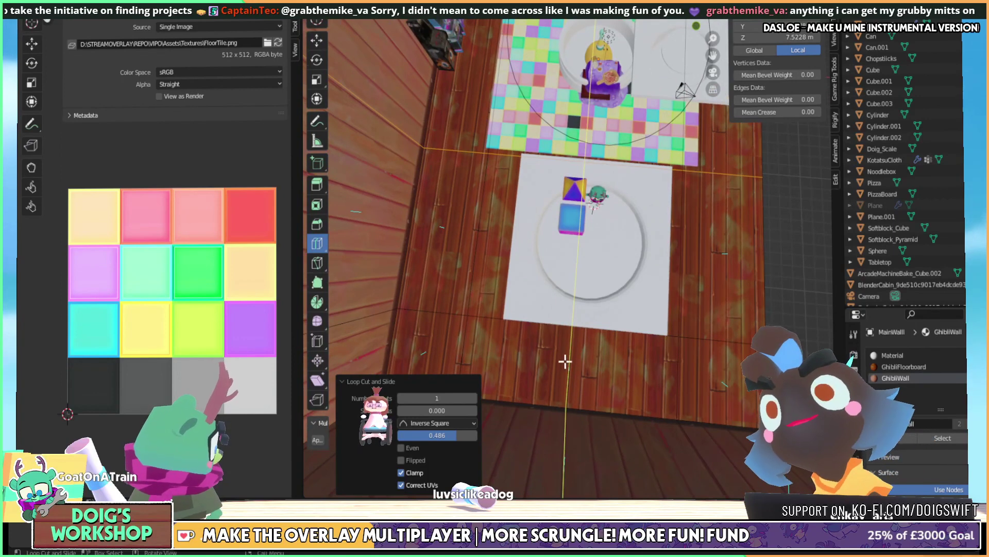
pyautogui.moveTo(521, 368); pyautogui.dragTo(508, 369)
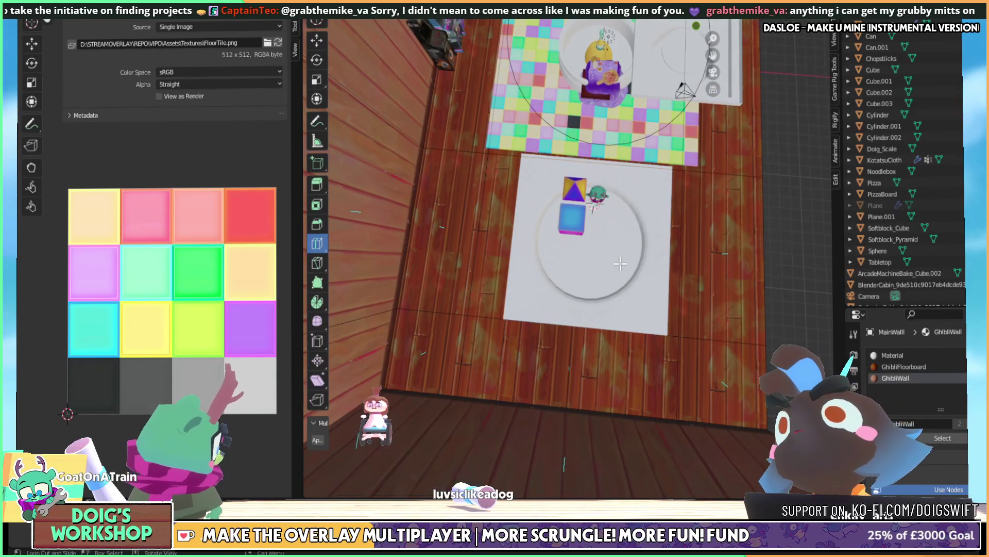
pyautogui.keyDown('shift'); pyautogui.moveTo(591, 281); pyautogui.dragTo(618, 250, button='middle'); pyautogui.keyUp('shift')
pyautogui.press('n')
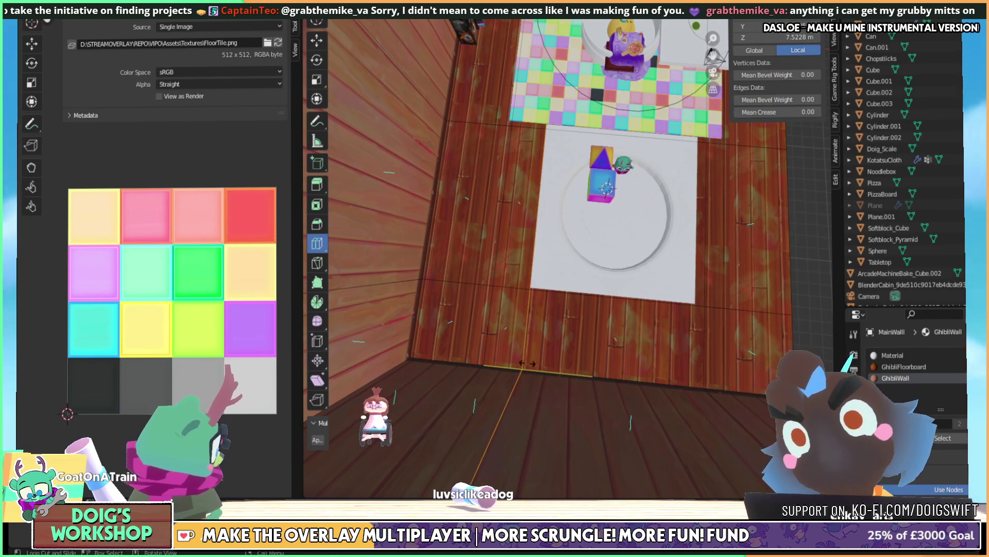
pyautogui.click(526, 363)
pyautogui.moveTo(536, 355); pyautogui.dragTo(581, 320, button='middle')
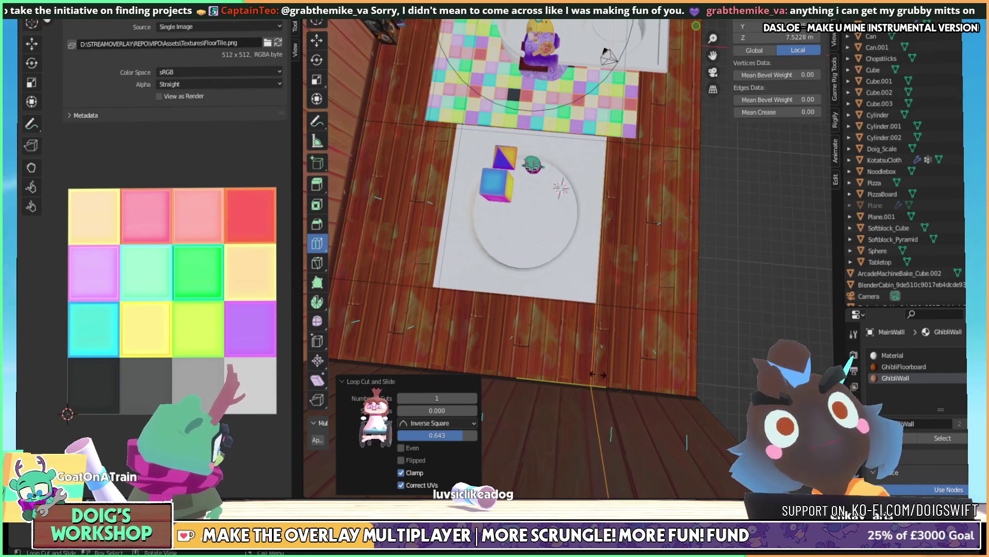
pyautogui.moveTo(611, 329); pyautogui.dragTo(507, 247, button='middle')
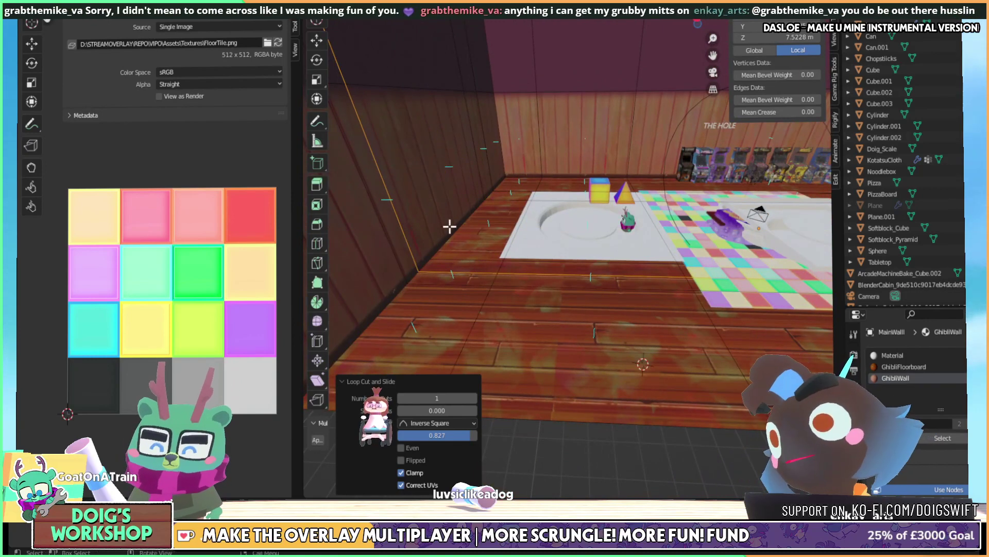
pyautogui.press('e')
pyautogui.click(552, 295)
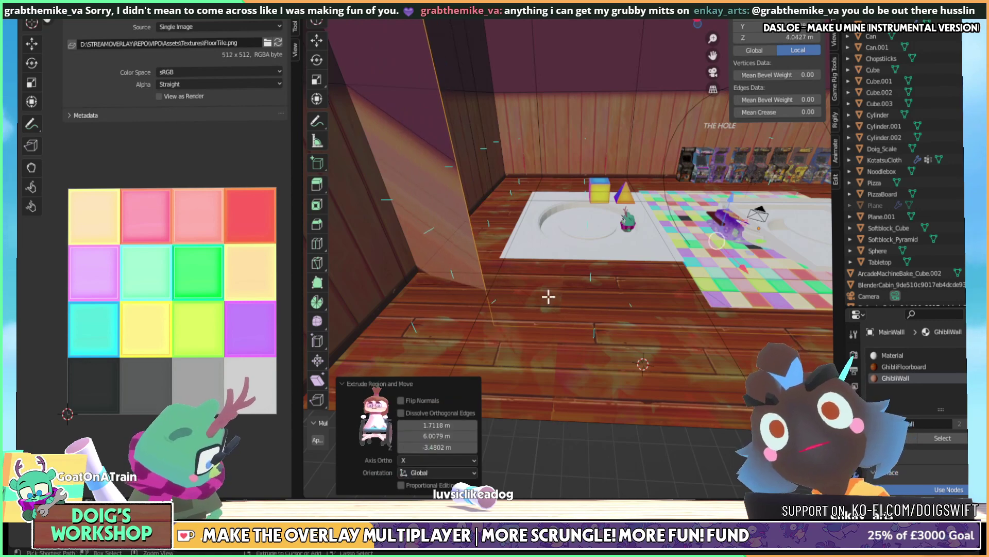
pyautogui.hotkey('ctrl', 'z')
# Delete the room's floor face beneath the seating platform to open a hole for it
pyautogui.moveTo(548, 296); pyautogui.dragTo(587, 286, button='middle')
pyautogui.press('3')
pyautogui.click(579, 232)
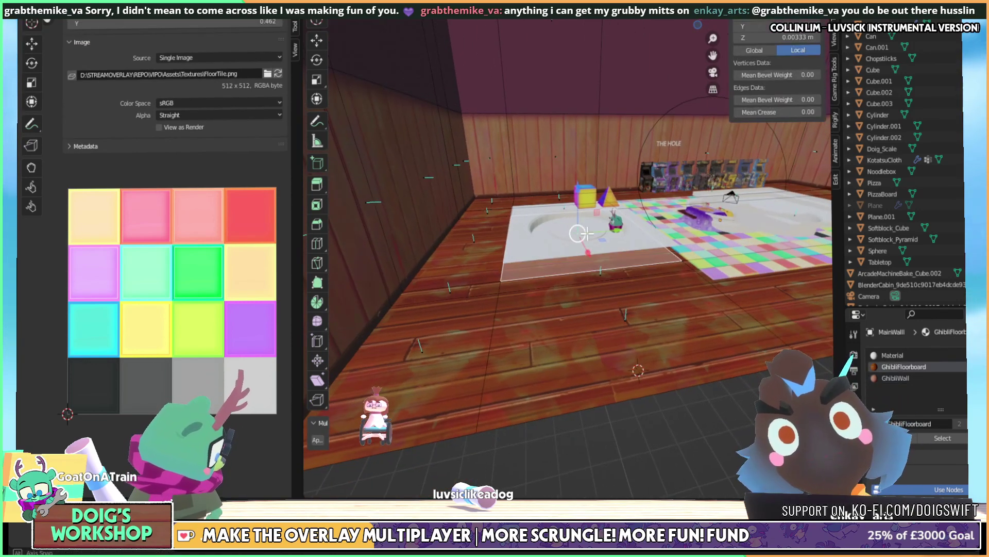
pyautogui.moveTo(580, 233)
pyautogui.mouseDown(button='middle')
pyautogui.moveTo(638, 288)
pyautogui.moveTo(691, 319)
pyautogui.moveTo(662, 262)
pyautogui.moveTo(572, 232)
pyautogui.mouseUp(button='middle')
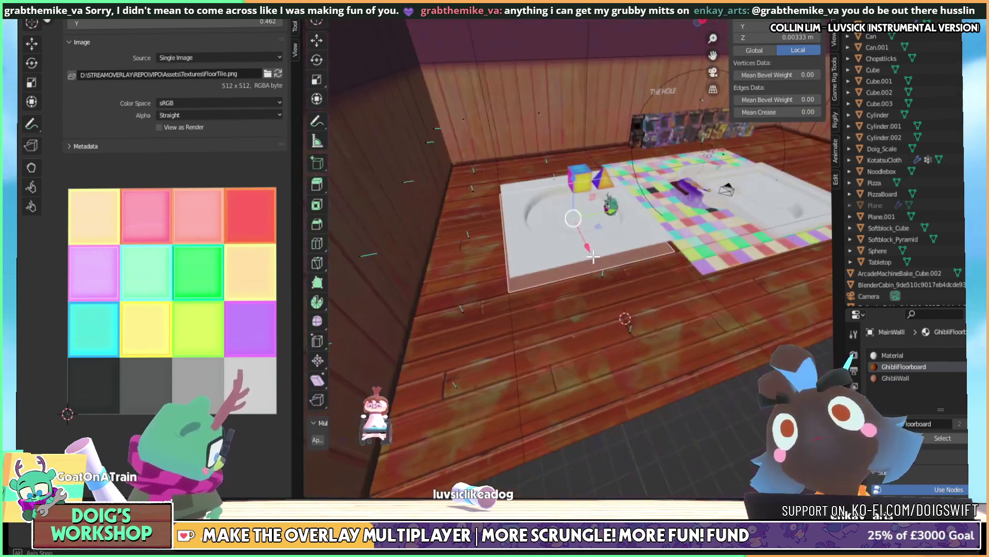
pyautogui.scroll(1, 572, 232)
pyautogui.press('x')
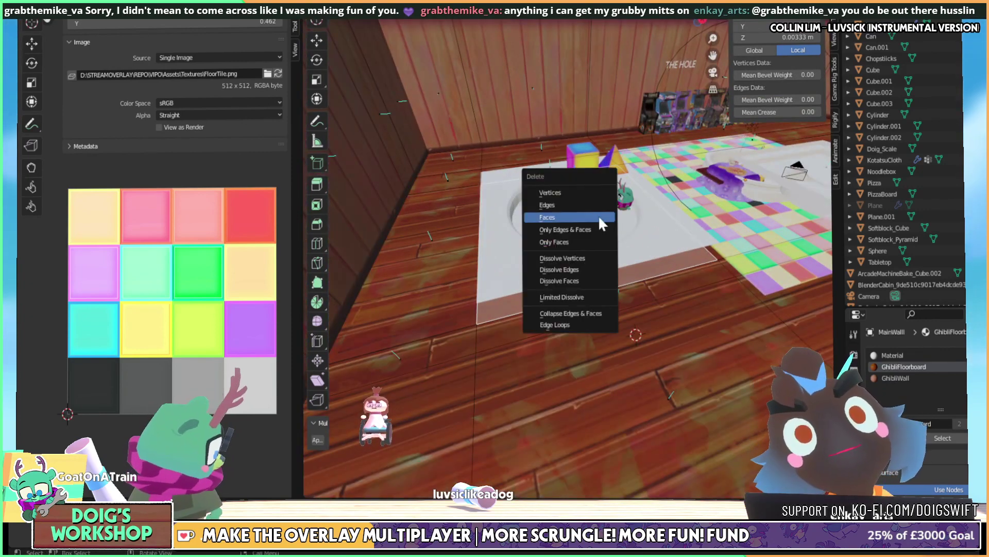
pyautogui.click(596, 215)
pyautogui.moveTo(597, 215); pyautogui.dragTo(571, 242, button='middle')
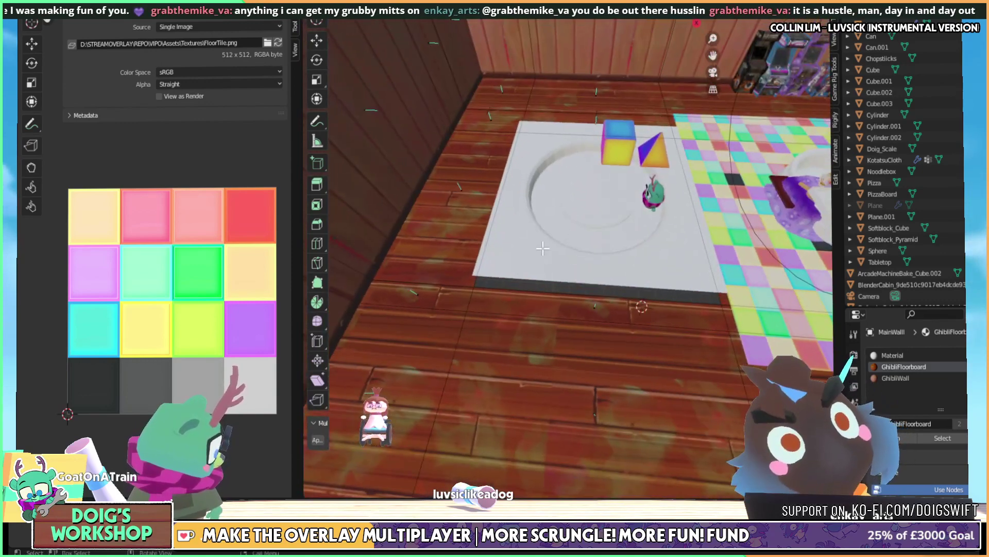
# Return to object editing and lower the seating platform and Doig_Scale figure together about 1.275 m along Z into the floor opening
pyautogui.press('n')
pyautogui.press('Tab')
pyautogui.moveTo(515, 258); pyautogui.dragTo(587, 279, button='middle')
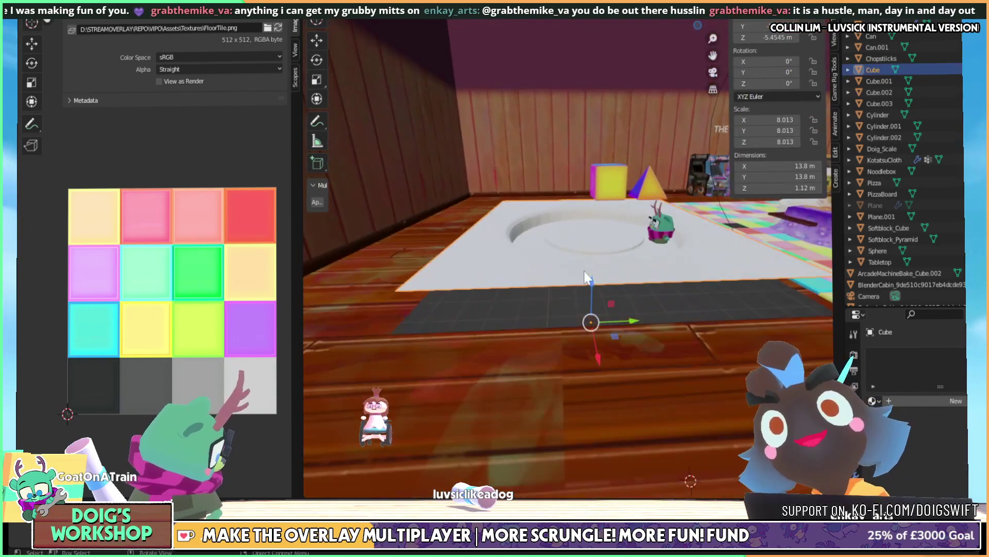
pyautogui.click(675, 232)
pyautogui.press('g')
pyautogui.press('z')
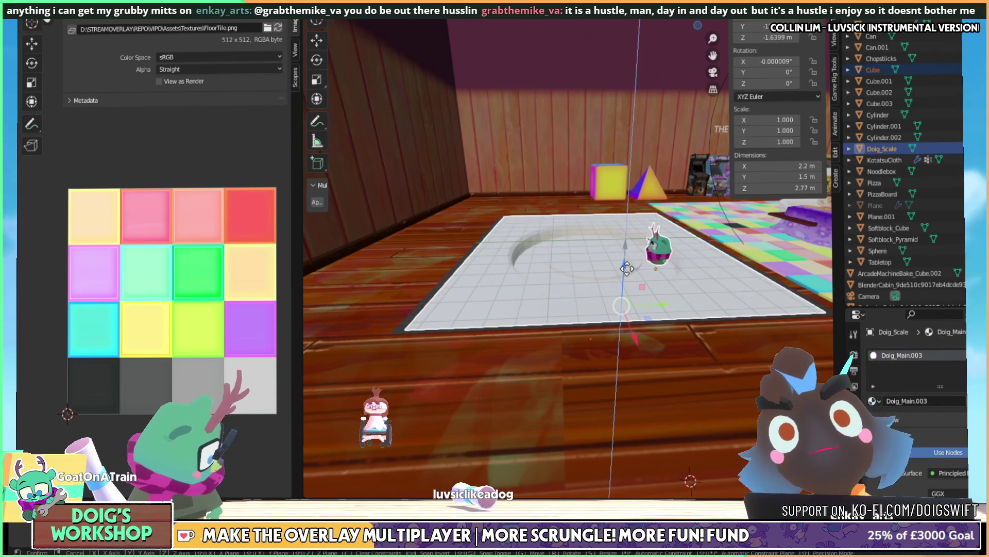
pyautogui.click(576, 221)
pyautogui.moveTo(576, 220); pyautogui.dragTo(572, 347, button='middle')
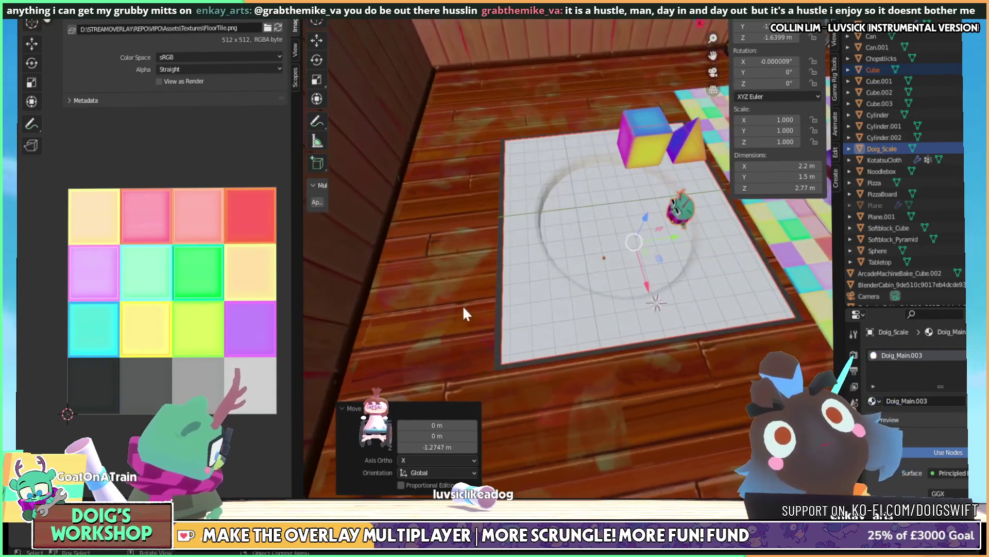
# Edit the platform and room meshes together and merge the corner vertices nearest the coloured tiles using Merge At Last
pyautogui.click(528, 329)
pyautogui.press('Tab')
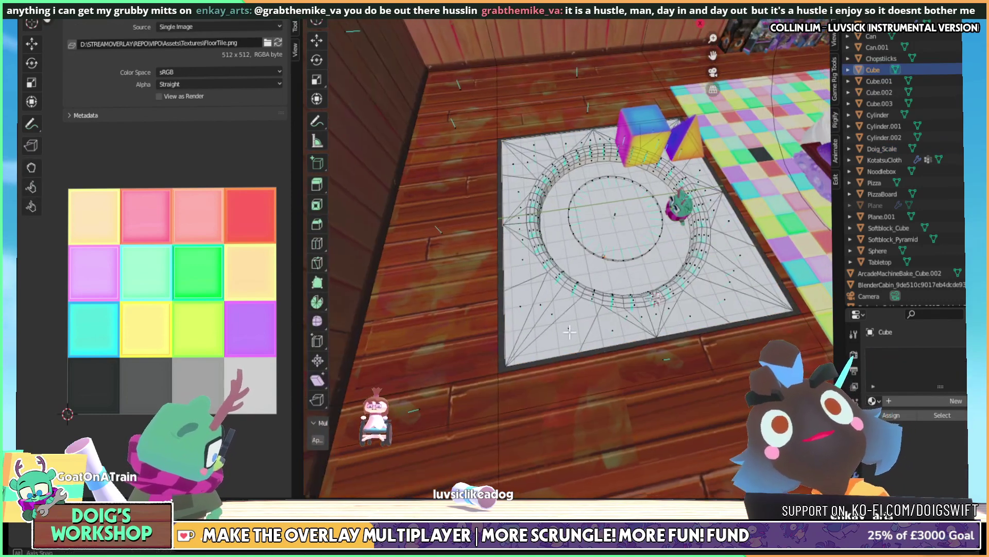
pyautogui.moveTo(569, 333); pyautogui.dragTo(568, 354, button='middle')
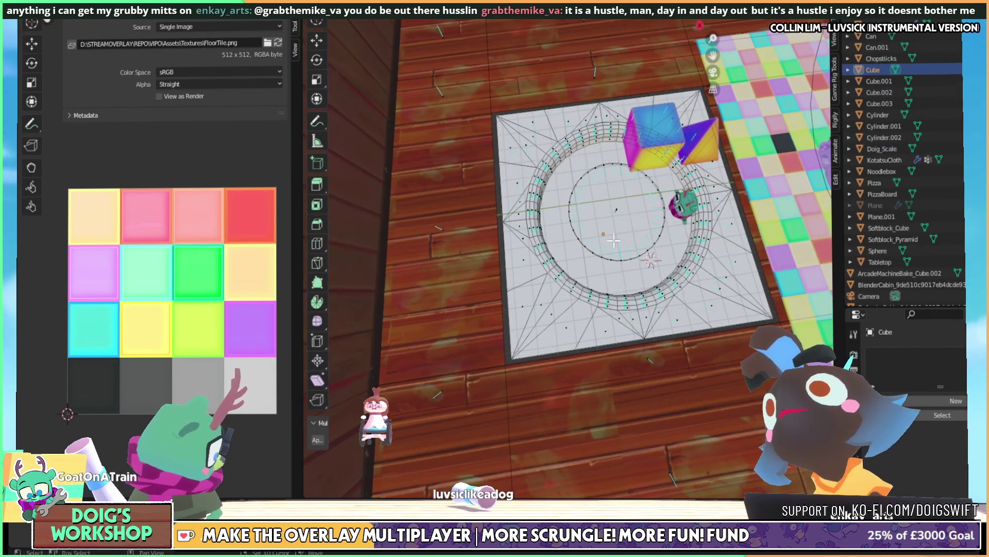
pyautogui.moveTo(614, 241); pyautogui.dragTo(606, 340, button='middle')
pyautogui.scroll(5, 590, 312)
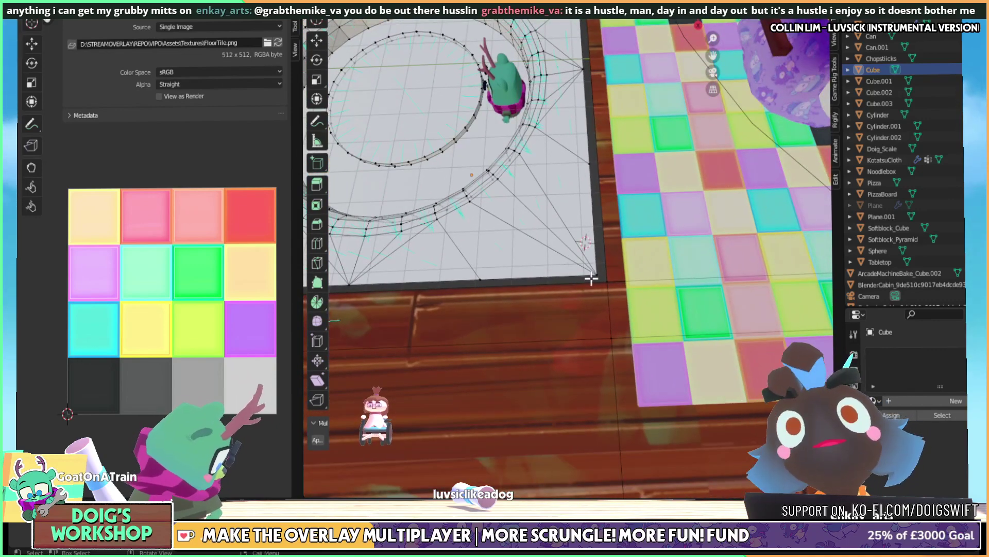
pyautogui.click(595, 276)
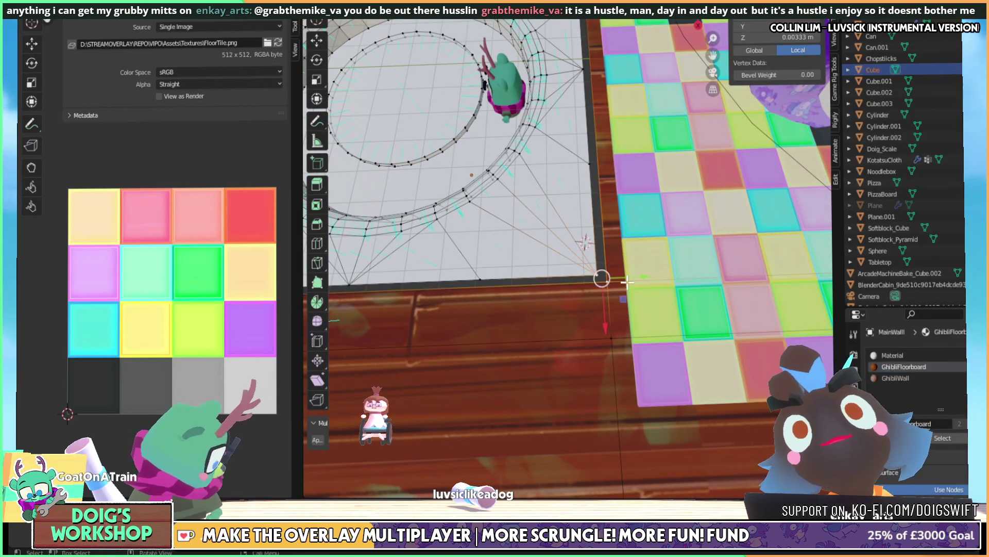
pyautogui.press('m')
pyautogui.click(613, 327)
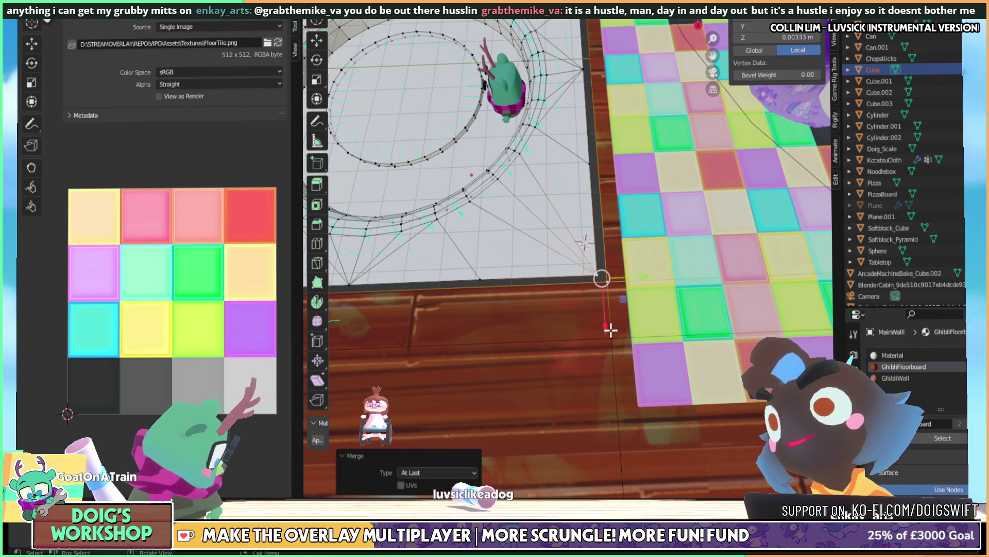
pyautogui.keyDown('shift'); pyautogui.moveTo(603, 170); pyautogui.dragTo(698, 265, button='middle'); pyautogui.keyUp('shift')
pyautogui.scroll(-2, 618, 263)
pyautogui.moveTo(603, 274); pyautogui.dragTo(607, 173, button='middle')
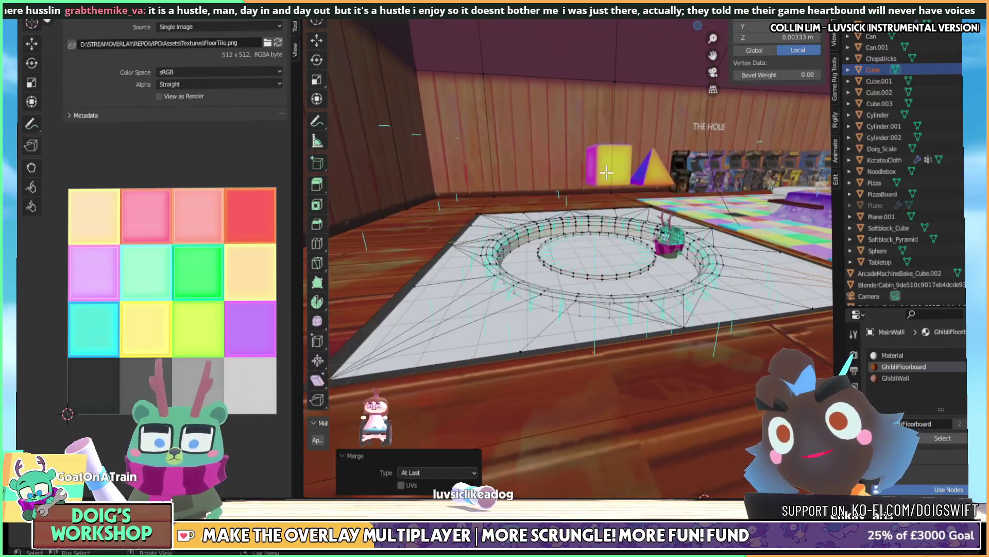
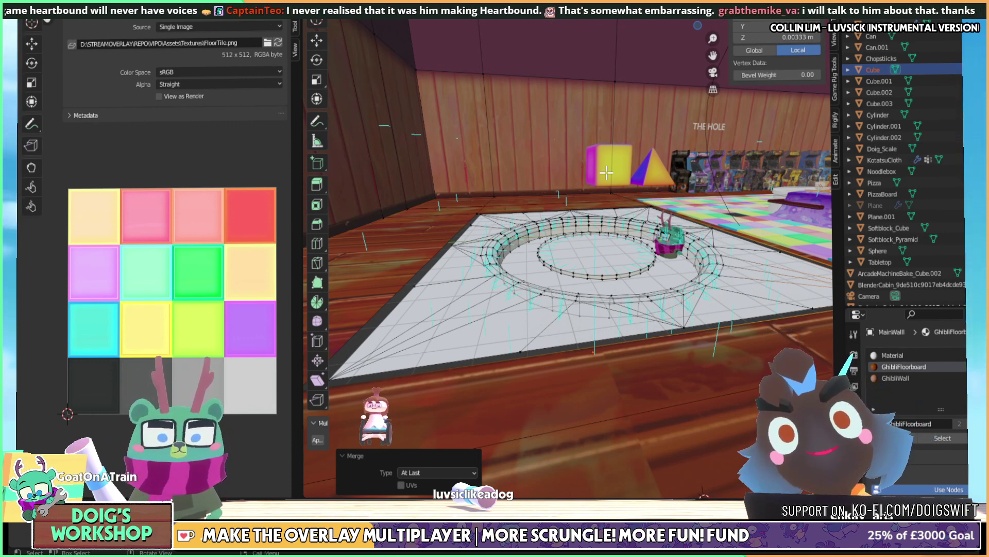
# Return to object editing and join the seating platform into the room mesh as a single object
pyautogui.moveTo(610, 189); pyautogui.dragTo(544, 279, button='middle')
pyautogui.press('Tab')
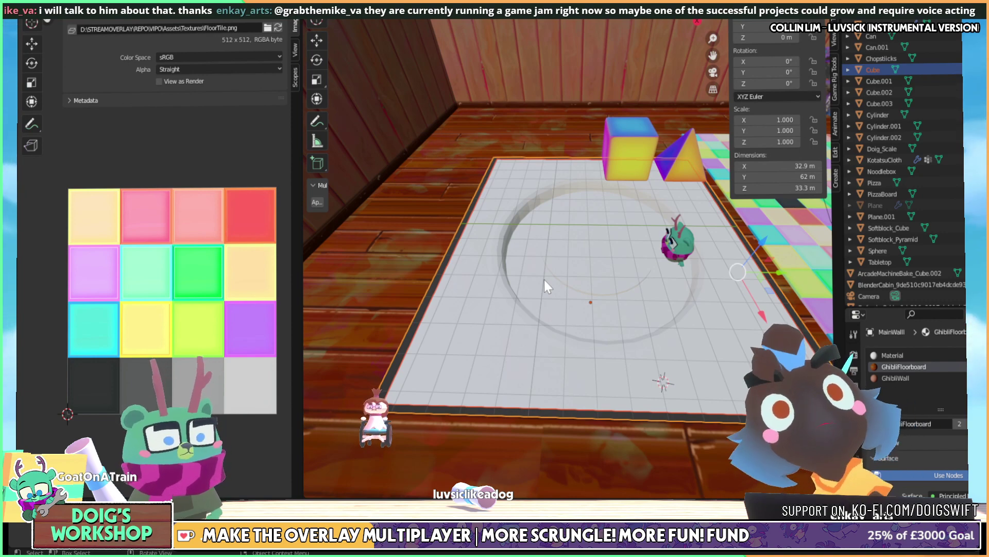
pyautogui.moveTo(568, 263); pyautogui.dragTo(577, 284, button='middle')
pyautogui.scroll(-3, 612, 252)
pyautogui.click(583, 327)
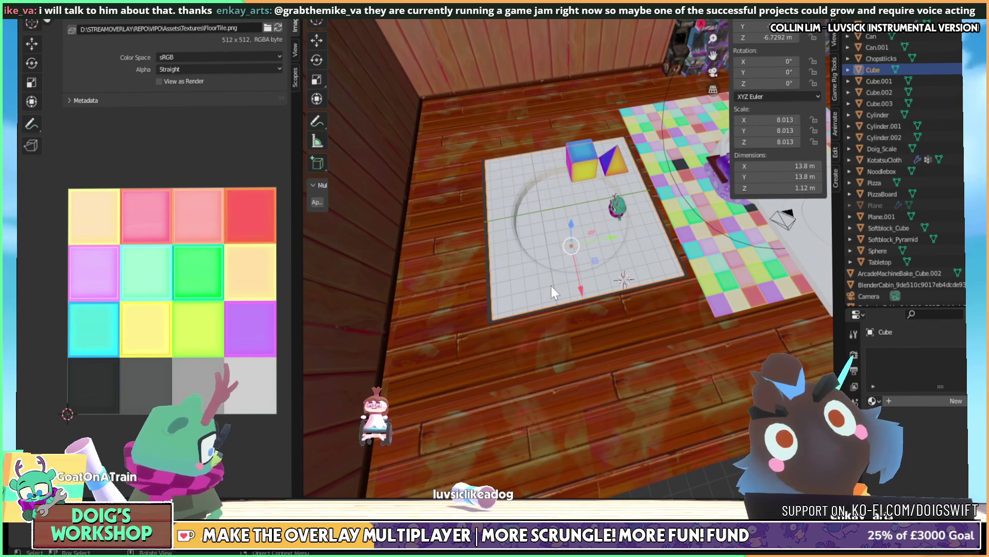
pyautogui.moveTo(604, 282); pyautogui.dragTo(603, 278, button='middle')
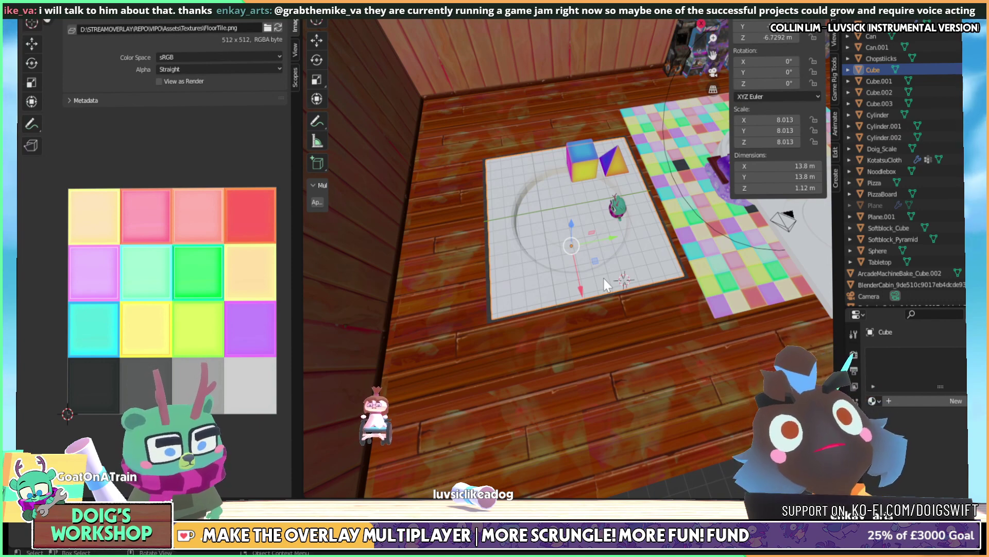
pyautogui.moveTo(605, 284); pyautogui.dragTo(552, 255, button='middle')
pyautogui.click(431, 284)
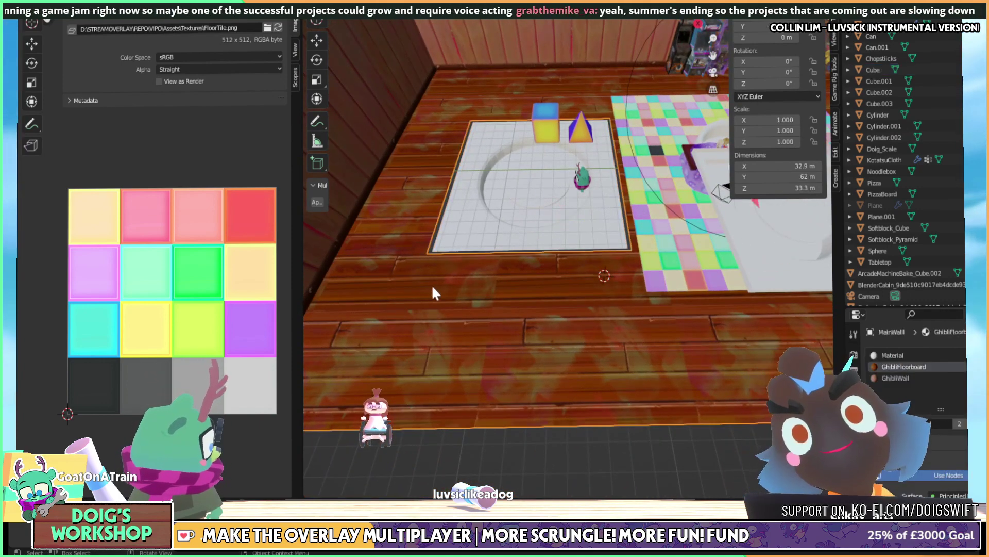
pyautogui.click(457, 234)
pyautogui.click(425, 330)
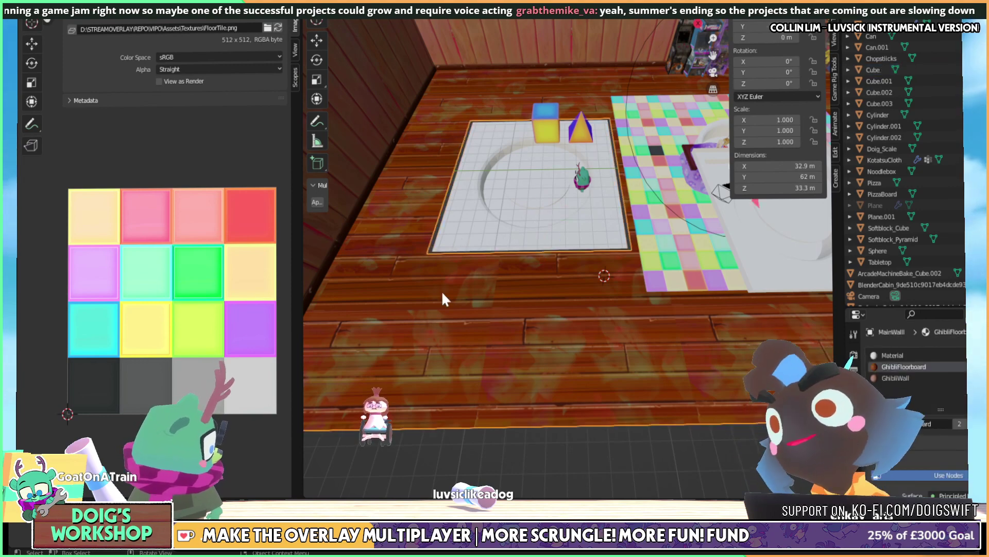
pyautogui.click(459, 233)
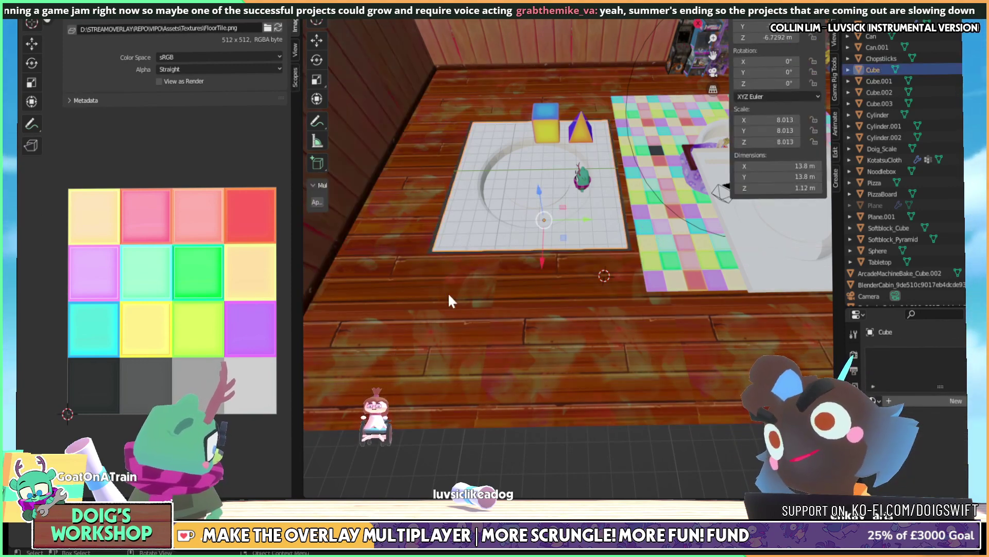
pyautogui.press('Delete')
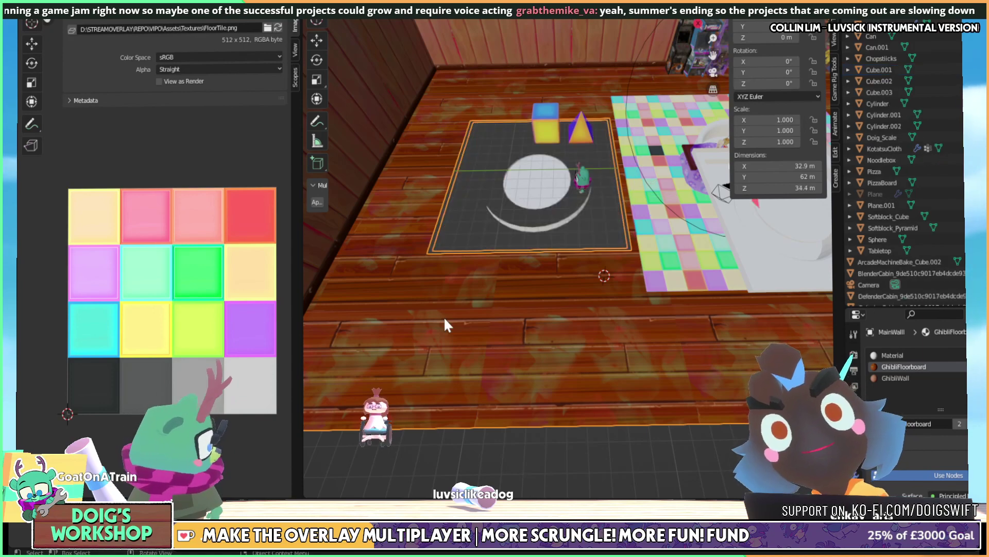
# Select all linked faces of the joined seating platform, delimited by seam, and recalculate their normals to the outside
pyautogui.moveTo(511, 327); pyautogui.dragTo(525, 294, button='middle')
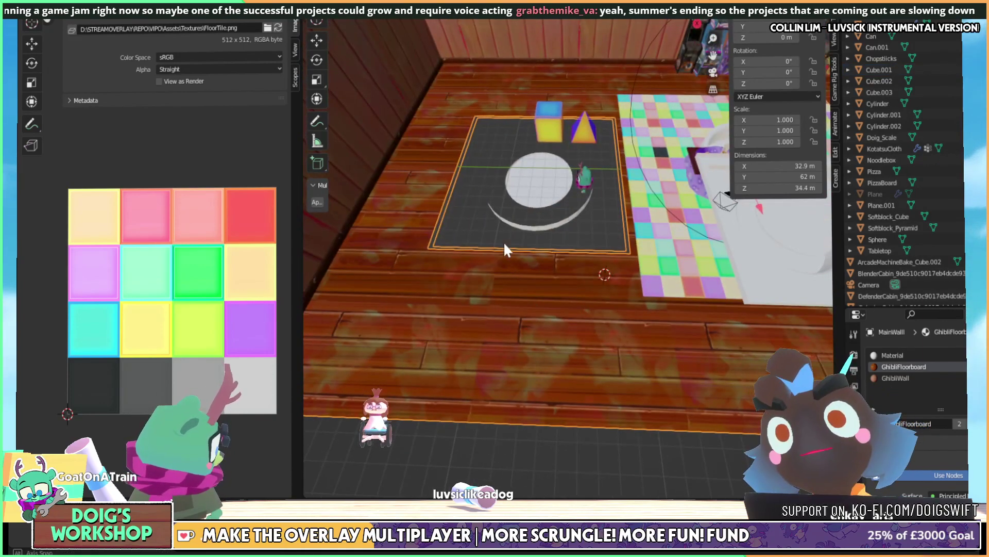
pyautogui.scroll(2, 516, 252)
pyautogui.press('Tab')
pyautogui.scroll(3, 521, 247)
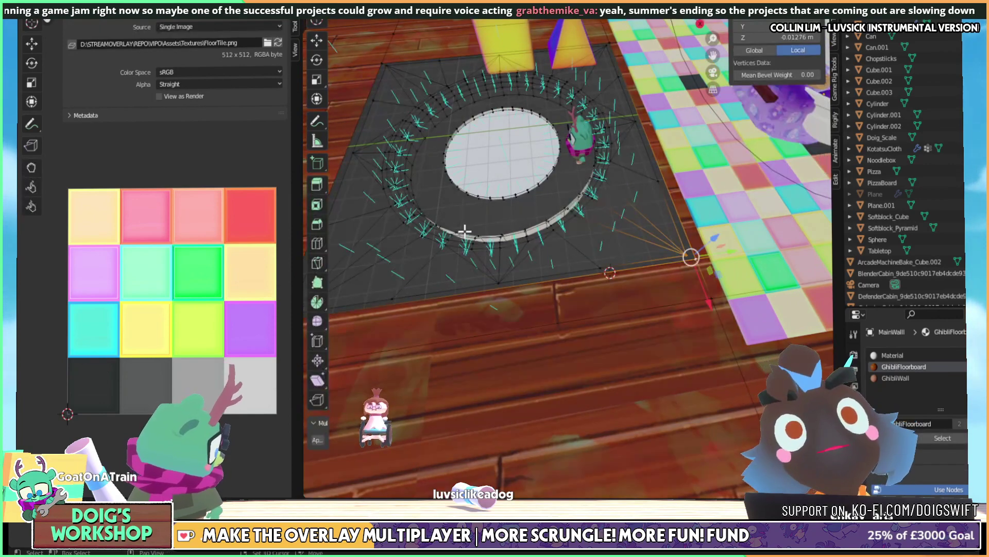
pyautogui.moveTo(466, 230); pyautogui.dragTo(536, 253, button='middle')
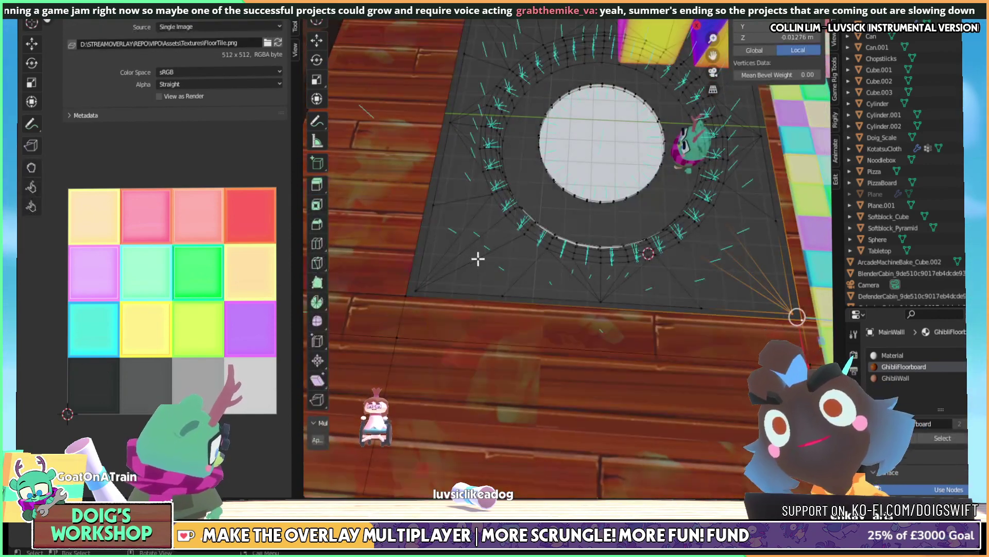
pyautogui.click(504, 258)
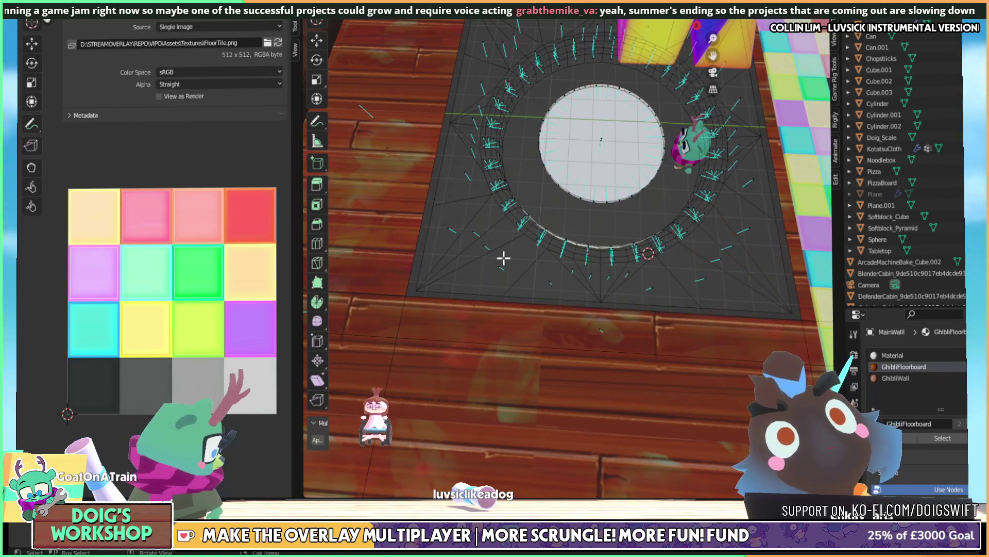
pyautogui.click(509, 266)
pyautogui.hotkey('ctrl', 'l')
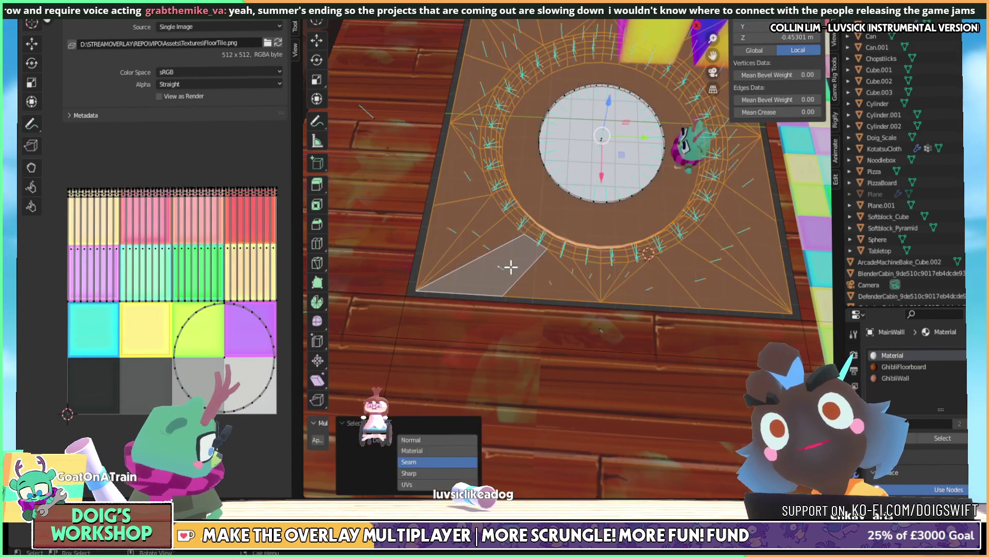
pyautogui.click(494, 5)
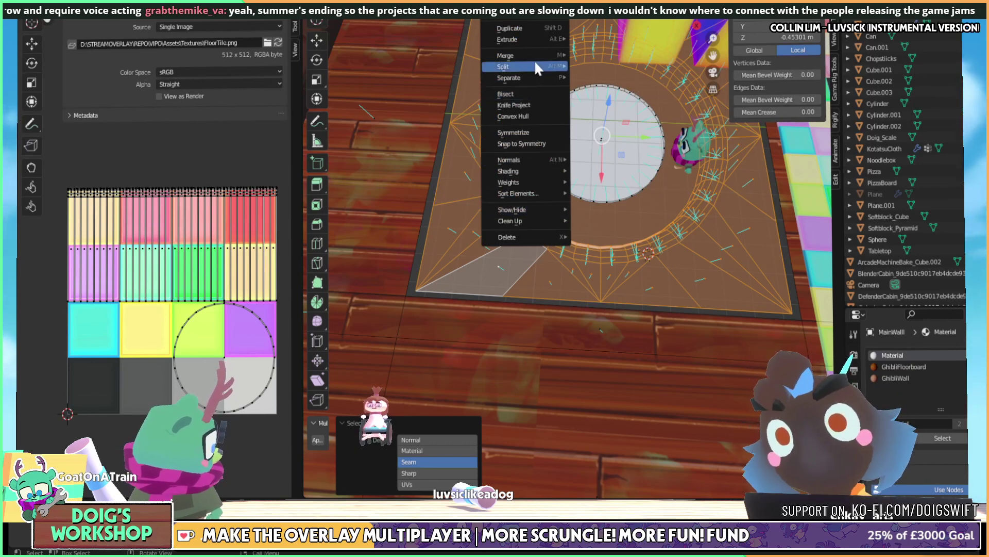
pyautogui.moveTo(539, 161)
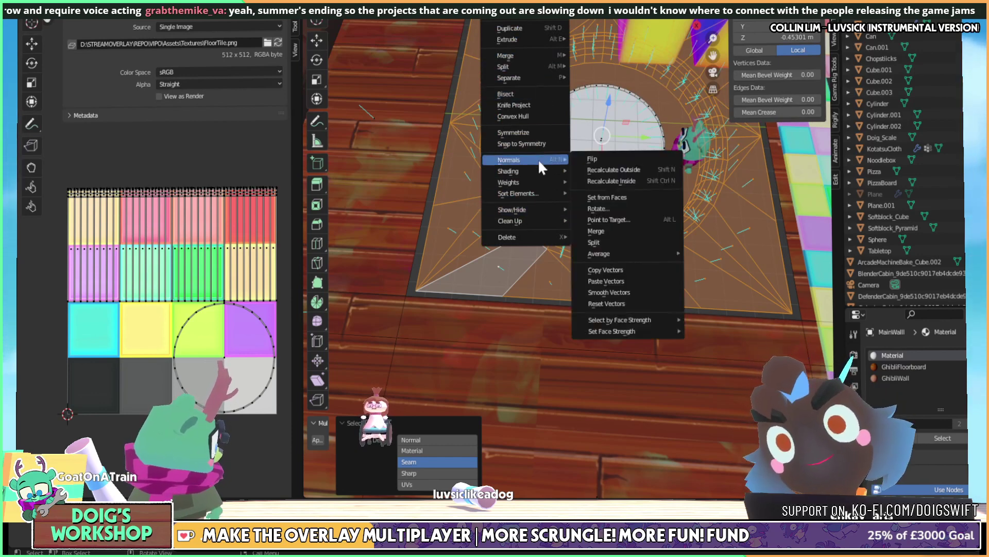
pyautogui.click(624, 169)
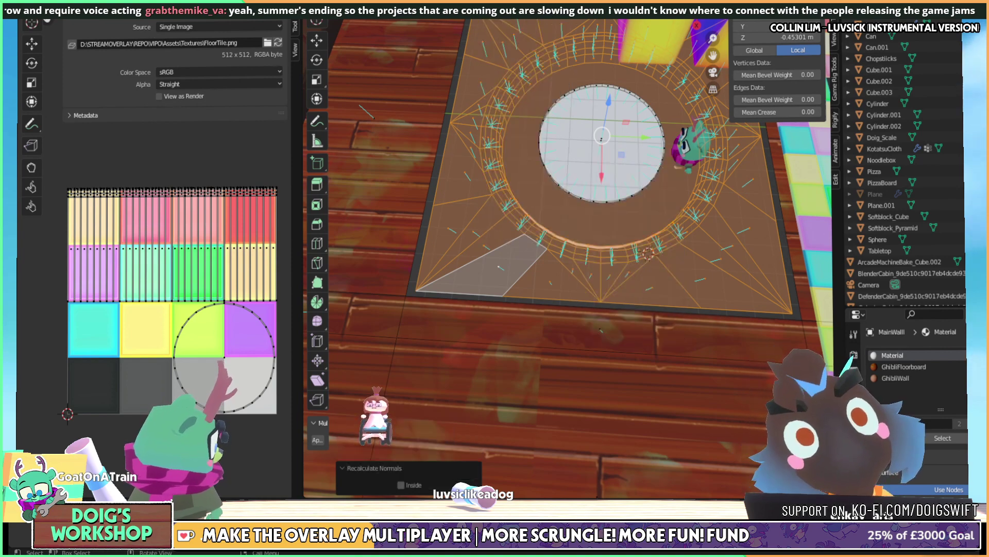
# Recalculate the selected platform faces' normals to the inside and check the shading in object mode
pyautogui.click(496, 12)
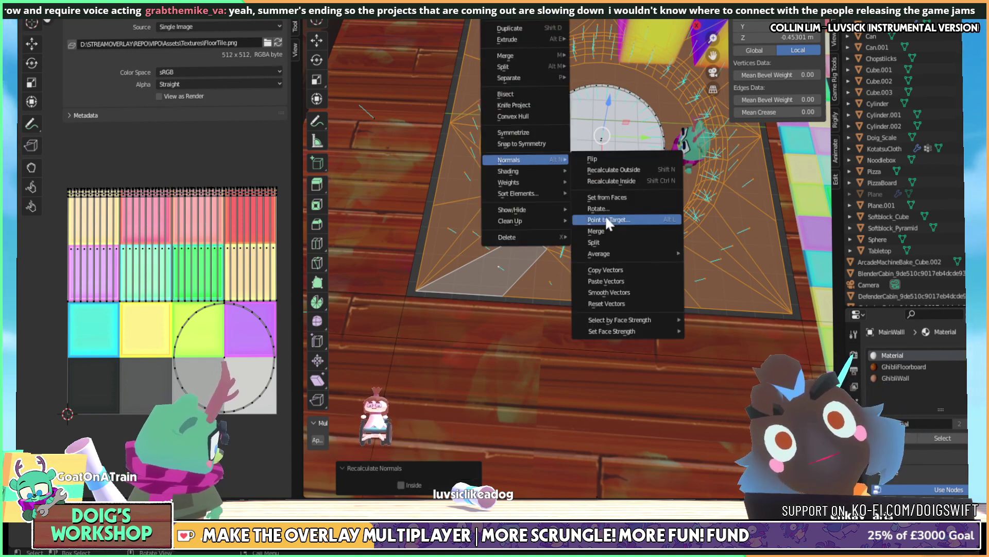
pyautogui.moveTo(524, 174)
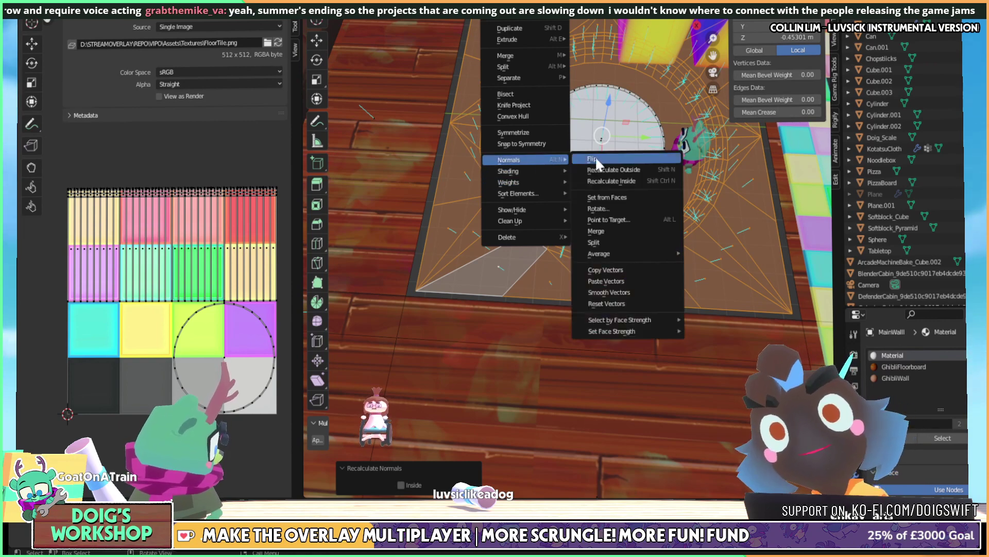
pyautogui.click(623, 181)
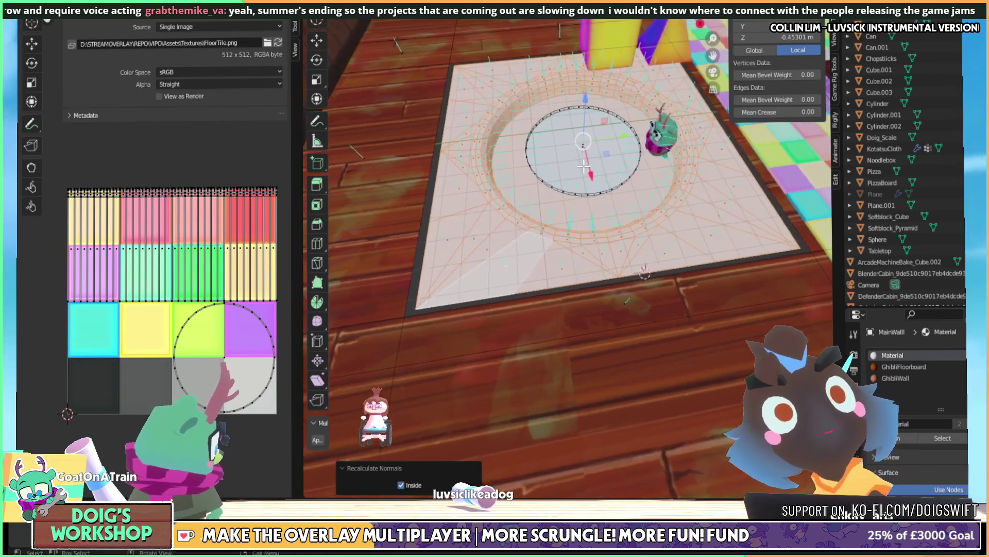
pyautogui.press('Tab')
pyautogui.moveTo(550, 168); pyautogui.dragTo(526, 266, button='middle')
pyautogui.scroll(2, 552, 160)
# Select the linked faces of the round disc in the middle of the seating pit and flip their normals
pyautogui.press('Tab')
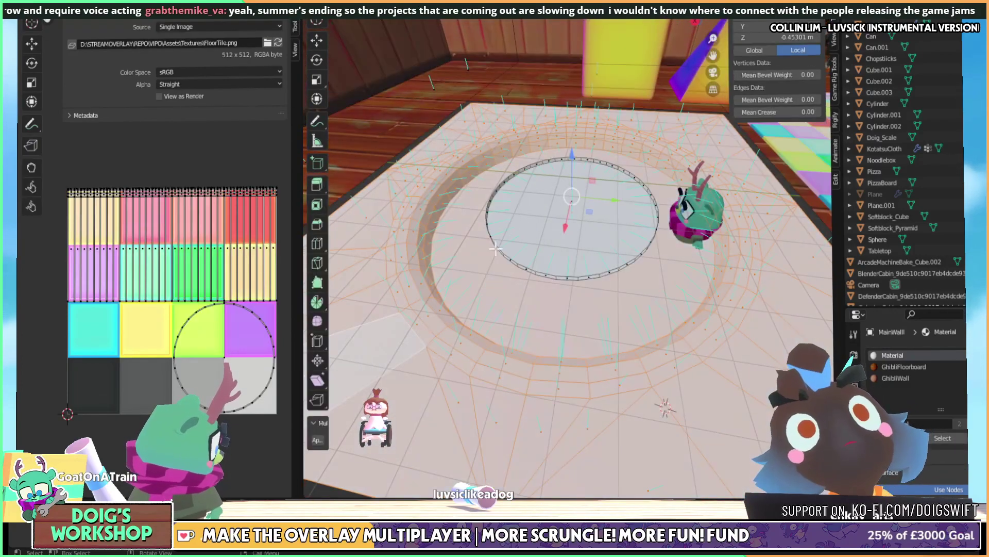
pyautogui.click(525, 266)
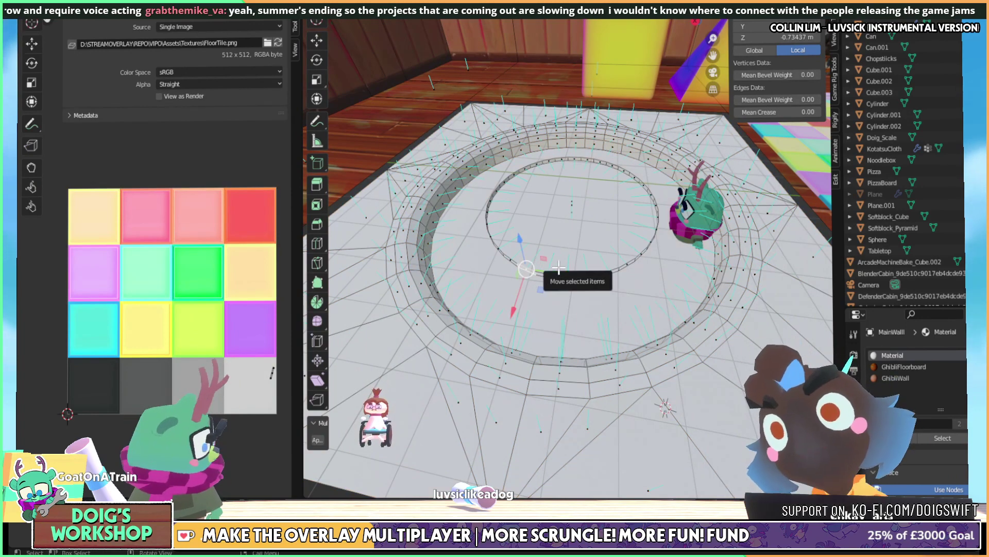
pyautogui.moveTo(558, 267); pyautogui.dragTo(580, 276, button='middle')
pyautogui.press('Tab')
pyautogui.press('Tab')
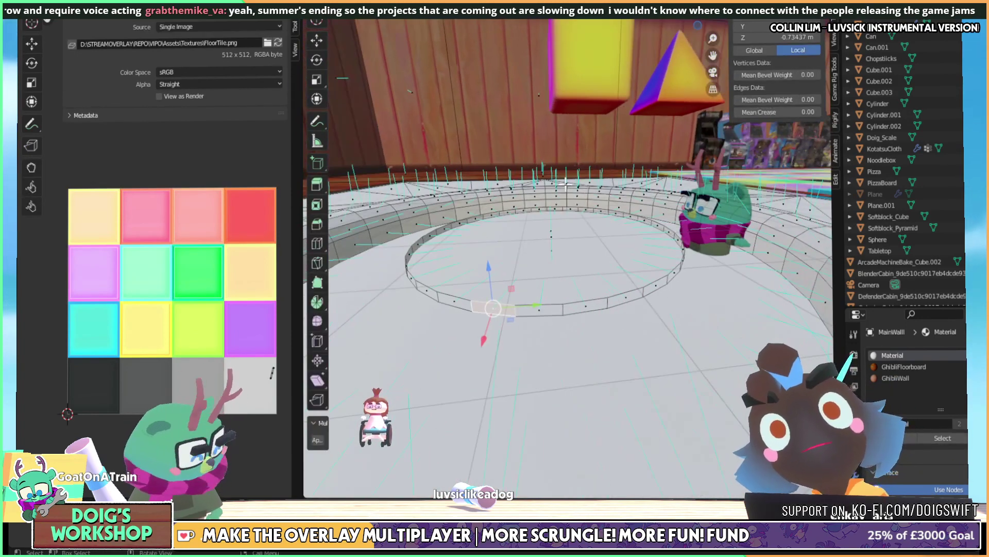
pyautogui.hotkey('ctrl', 'l')
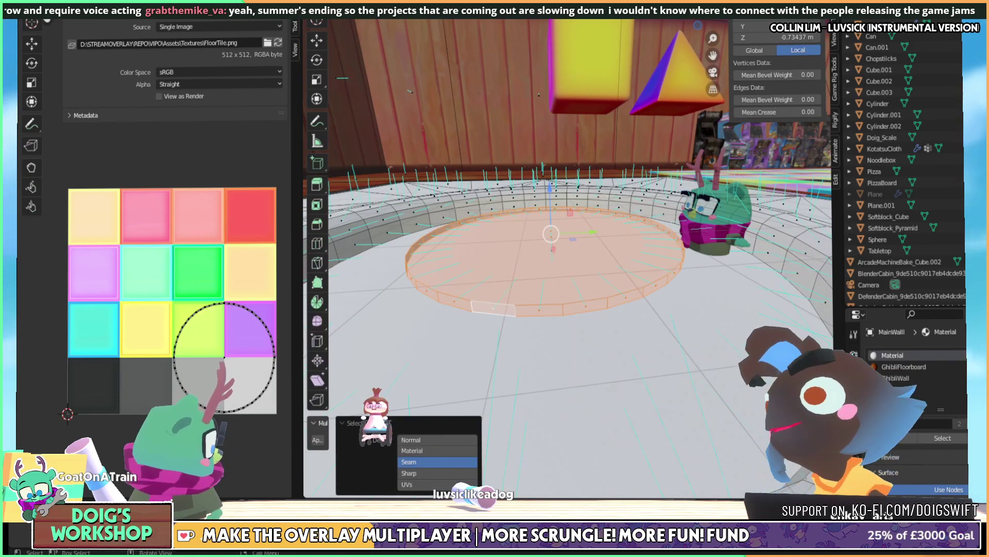
pyautogui.press('u')
pyautogui.moveTo(495, 15)
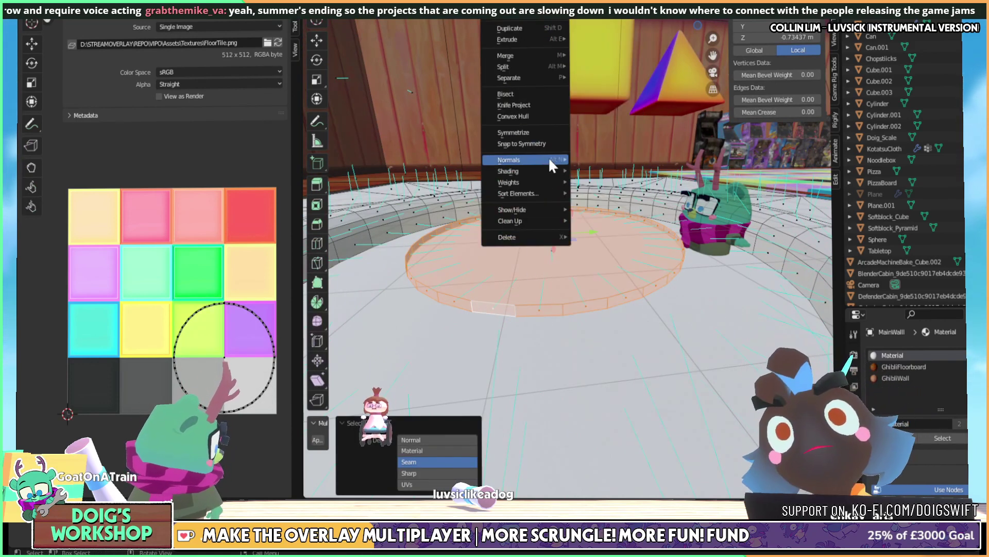
pyautogui.moveTo(548, 157)
pyautogui.click(627, 157)
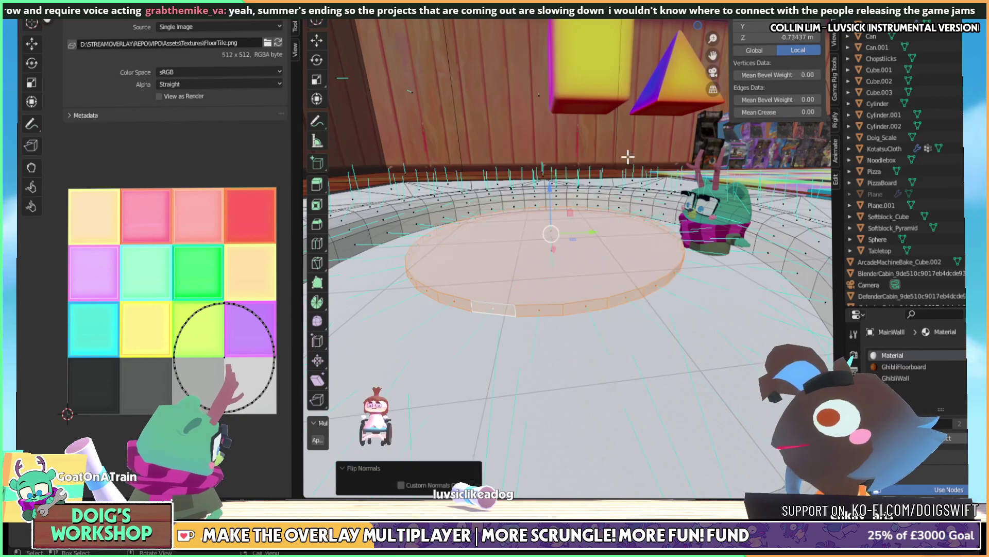
# Raise the round disc in the seating pit about 0.263 m along Z
pyautogui.press('KP_Decimal')
pyautogui.press('Tab')
pyautogui.scroll(-7, 570, 182)
pyautogui.moveTo(570, 182); pyautogui.dragTo(580, 138, button='middle')
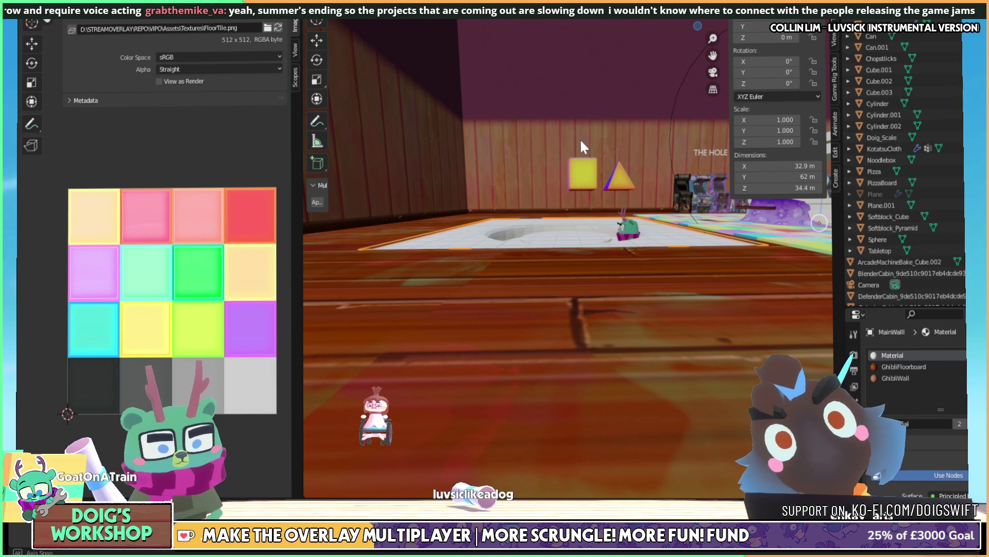
pyautogui.moveTo(579, 138); pyautogui.dragTo(608, 175, button='middle')
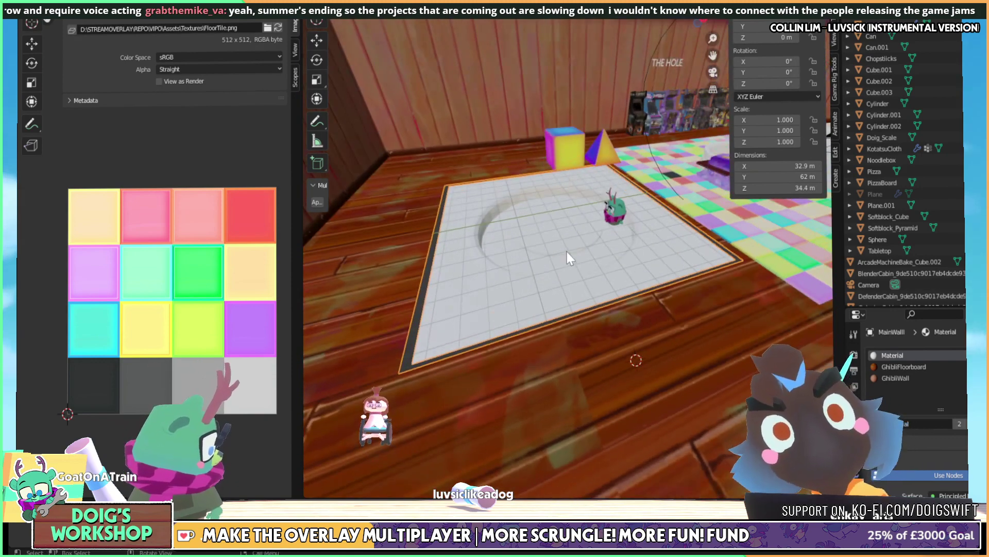
pyautogui.press('Tab')
pyautogui.moveTo(567, 257); pyautogui.dragTo(553, 200, button='middle')
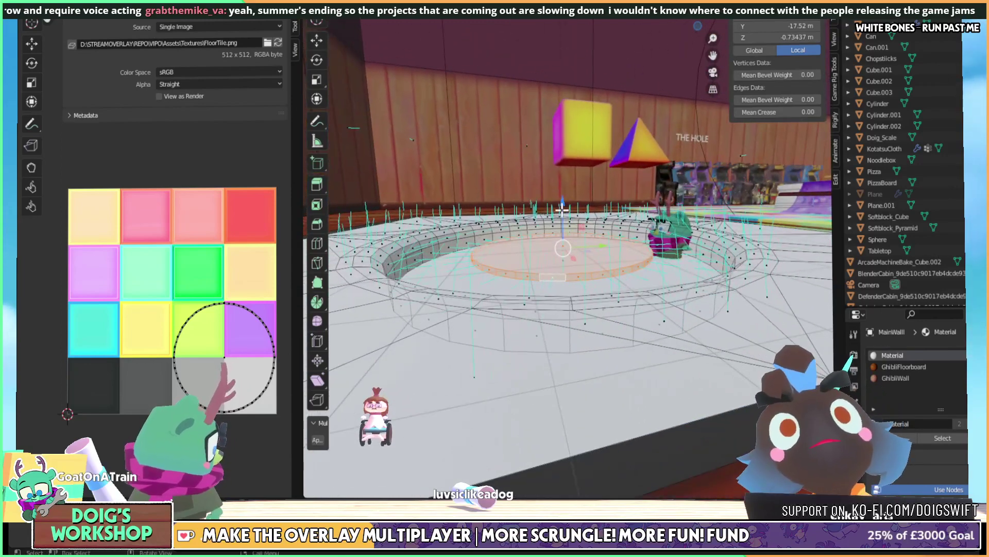
pyautogui.moveTo(561, 208); pyautogui.dragTo(563, 193)
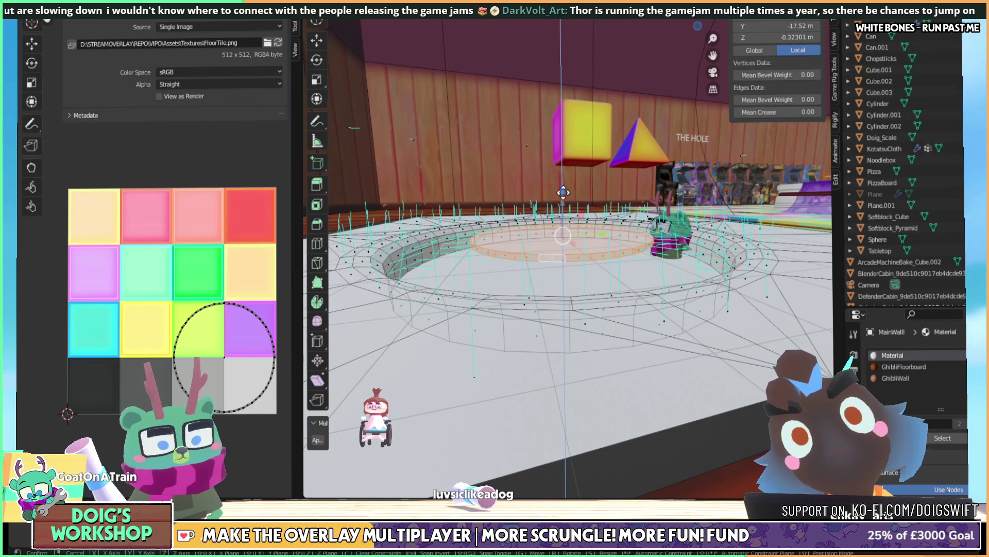
pyautogui.moveTo(561, 192); pyautogui.dragTo(559, 199)
pyautogui.moveTo(559, 199); pyautogui.dragTo(616, 241, button='middle')
pyautogui.scroll(-2, 599, 156)
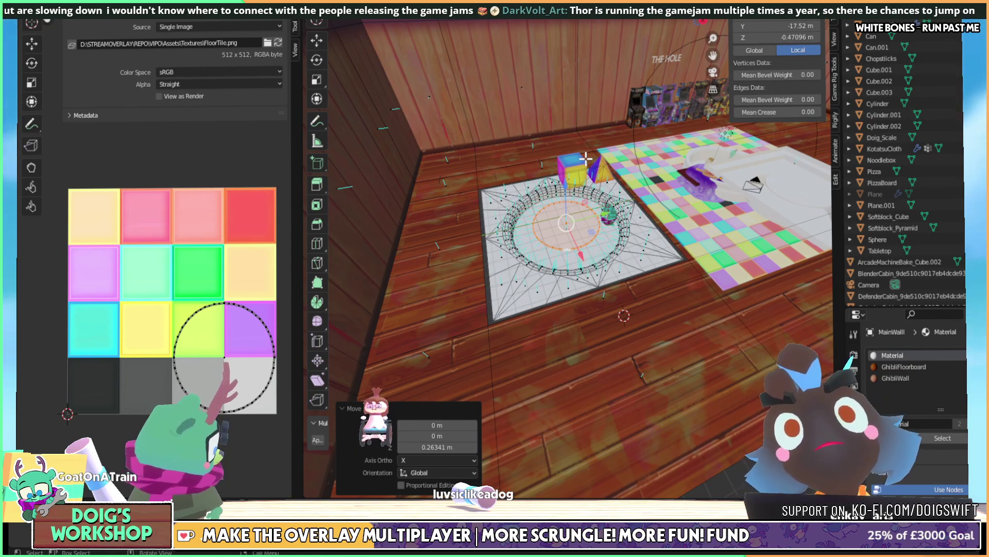
# Leave mesh editing, add a new camera to the scene and set it as the active camera
pyautogui.moveTo(586, 159); pyautogui.dragTo(634, 226, button='middle')
pyautogui.scroll(3, 635, 174)
pyautogui.scroll(2, 622, 231)
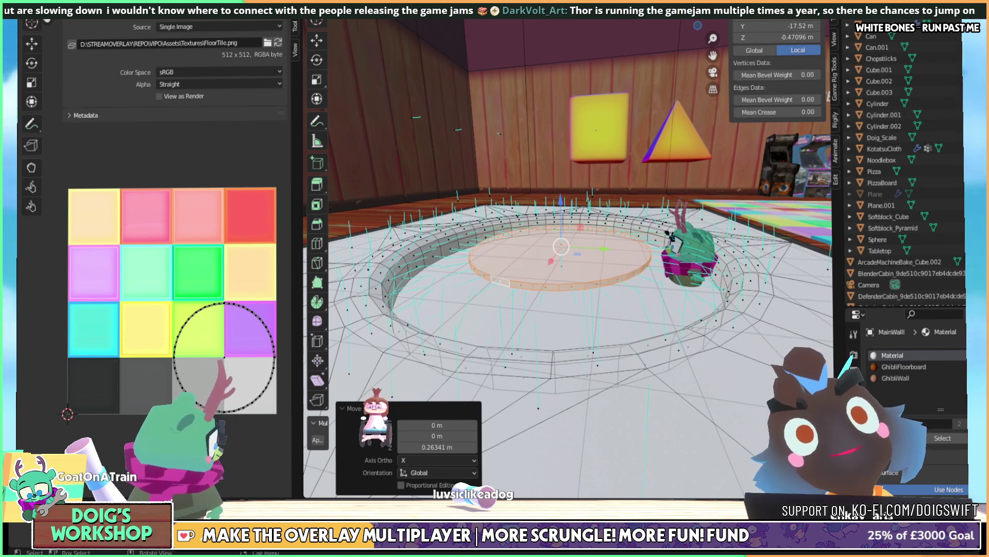
pyautogui.press('Tab')
pyautogui.hotkey('shift', 'a')
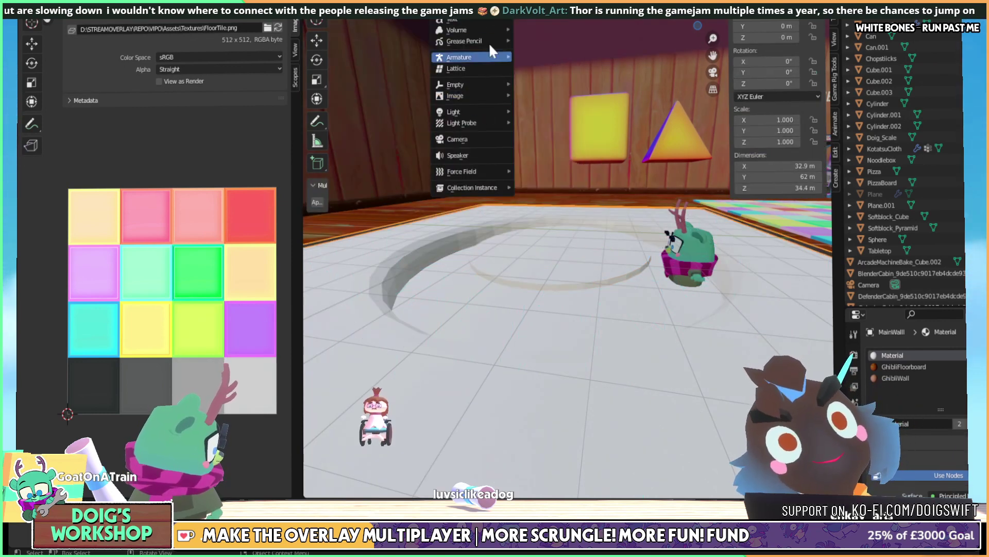
pyautogui.click(476, 139)
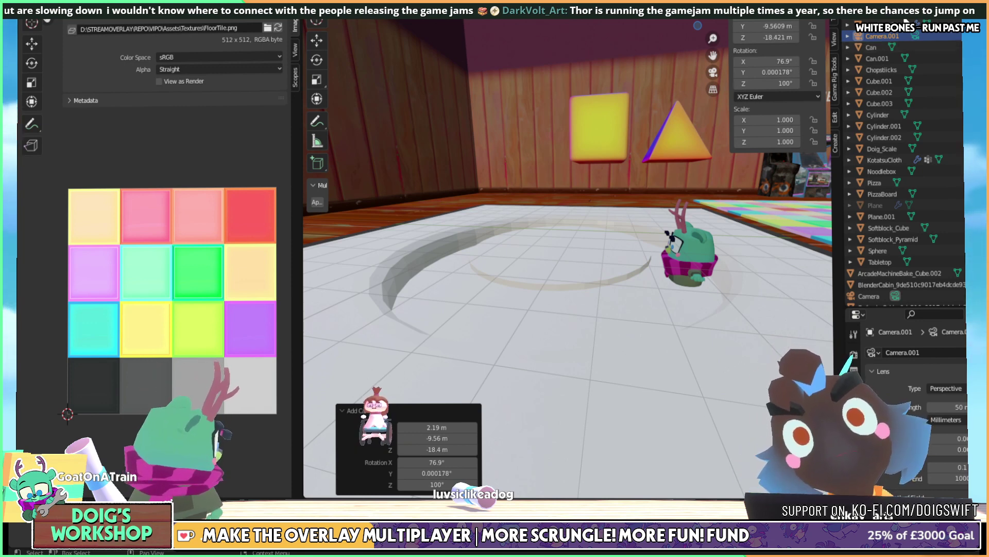
pyautogui.click(398, 13)
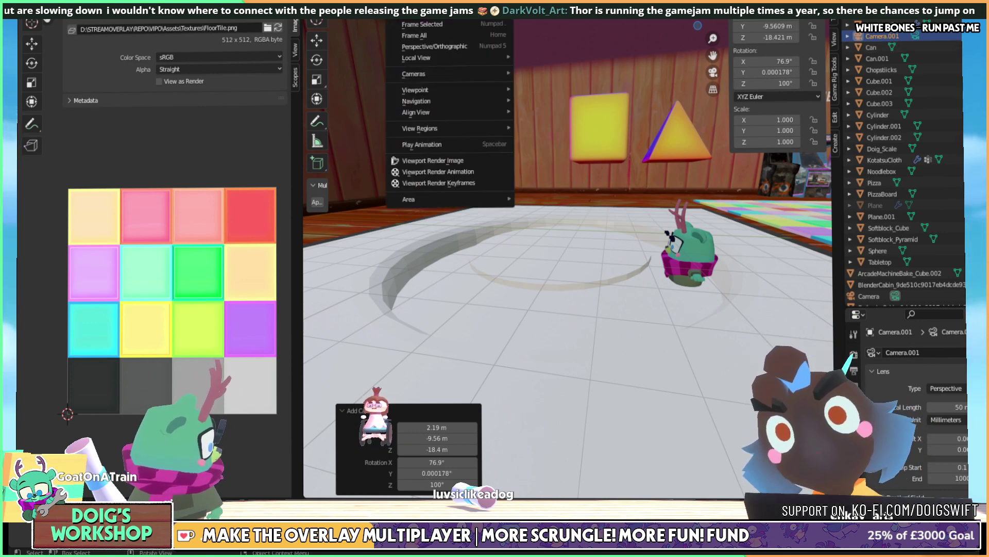
pyautogui.moveTo(446, 75)
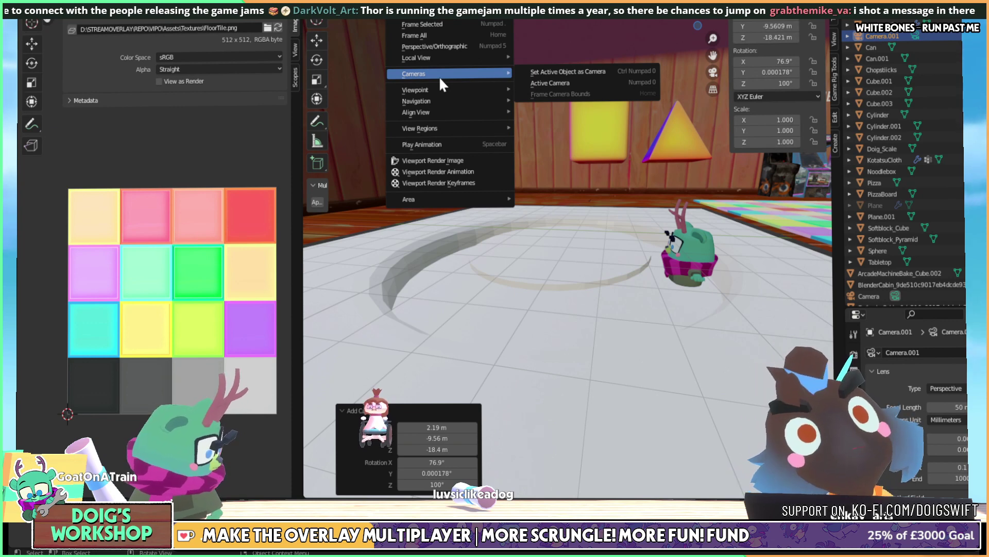
pyautogui.click(556, 72)
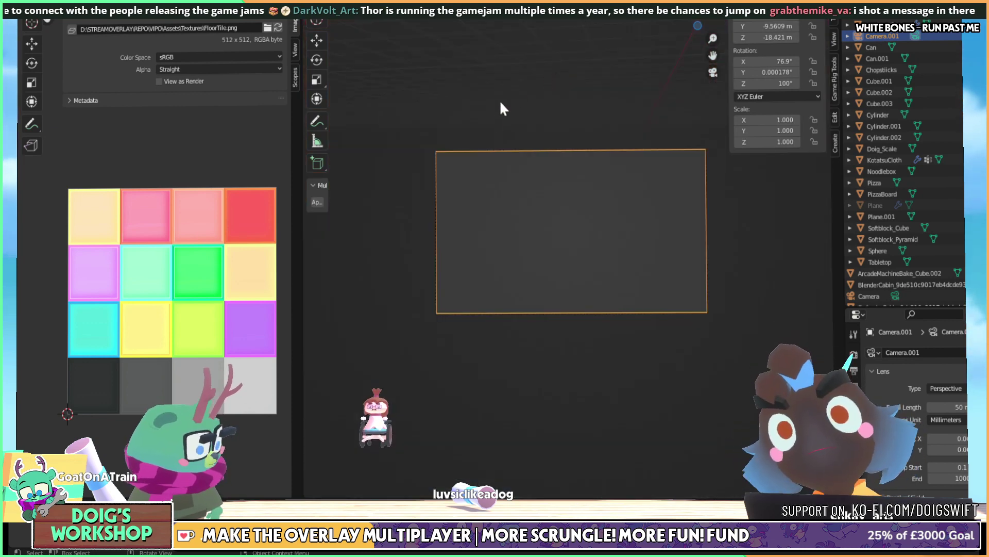
# Leave the camera view, bring the seating pit into sight and switch the viewport from orthographic to perspective
pyautogui.scroll(-3, 496, 103)
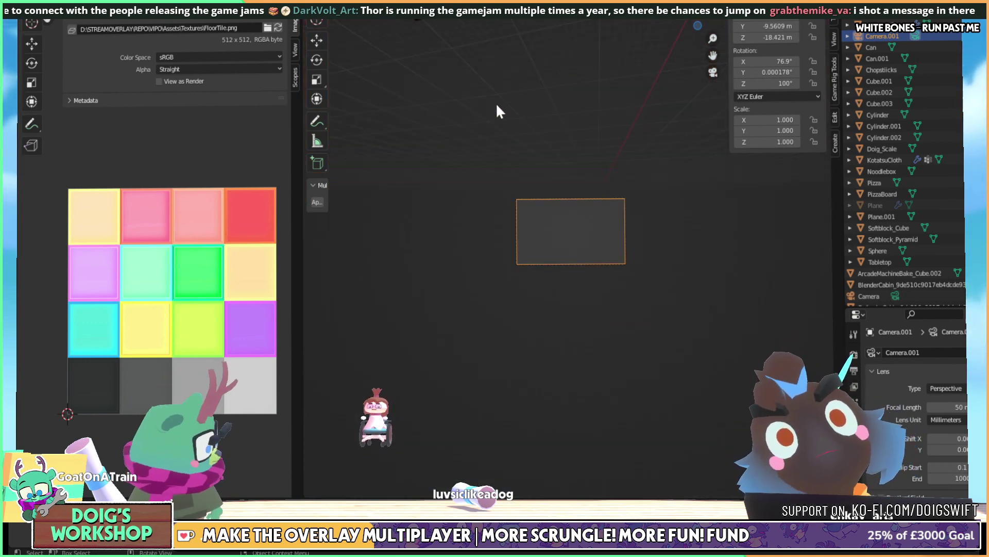
pyautogui.moveTo(496, 103); pyautogui.dragTo(505, 166, button='middle')
pyautogui.scroll(-1, 495, 124)
pyautogui.press('KP_Decimal')
pyautogui.moveTo(498, 132); pyautogui.dragTo(558, 120, button='middle')
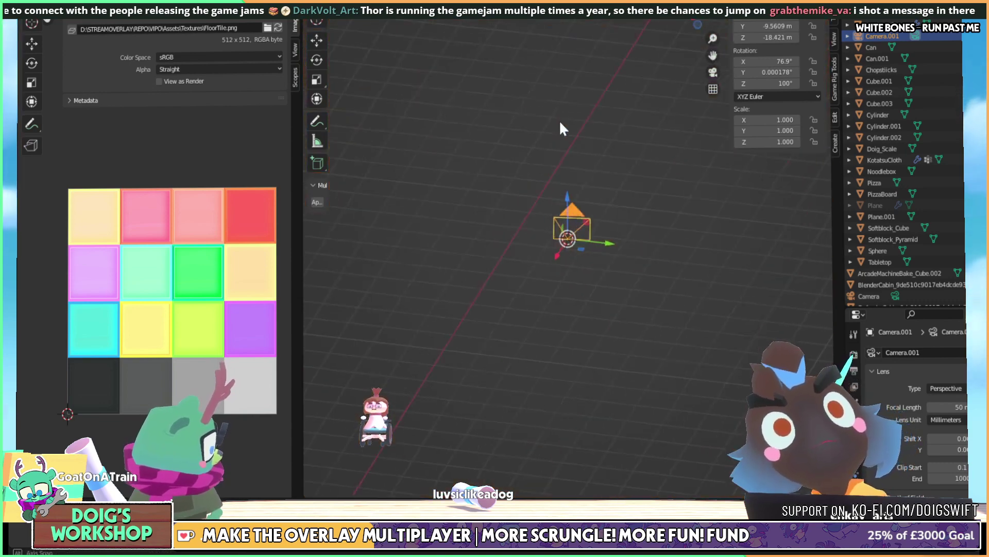
pyautogui.keyDown('shift'); pyautogui.moveTo(487, 104); pyautogui.dragTo(545, 264, button='middle'); pyautogui.keyUp('shift')
pyautogui.keyDown('shift'); pyautogui.moveTo(502, 82); pyautogui.dragTo(662, 313, button='middle'); pyautogui.keyUp('shift')
pyautogui.moveTo(592, 228); pyautogui.dragTo(568, 217, button='middle')
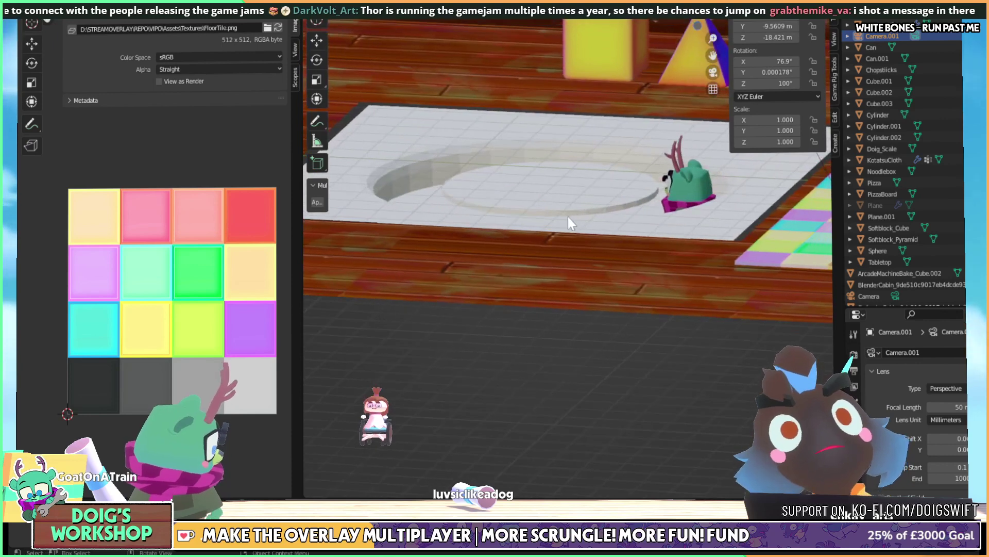
pyautogui.scroll(1, 554, 219)
pyautogui.keyDown('shift'); pyautogui.moveTo(553, 178); pyautogui.dragTo(555, 214, button='middle'); pyautogui.keyUp('shift')
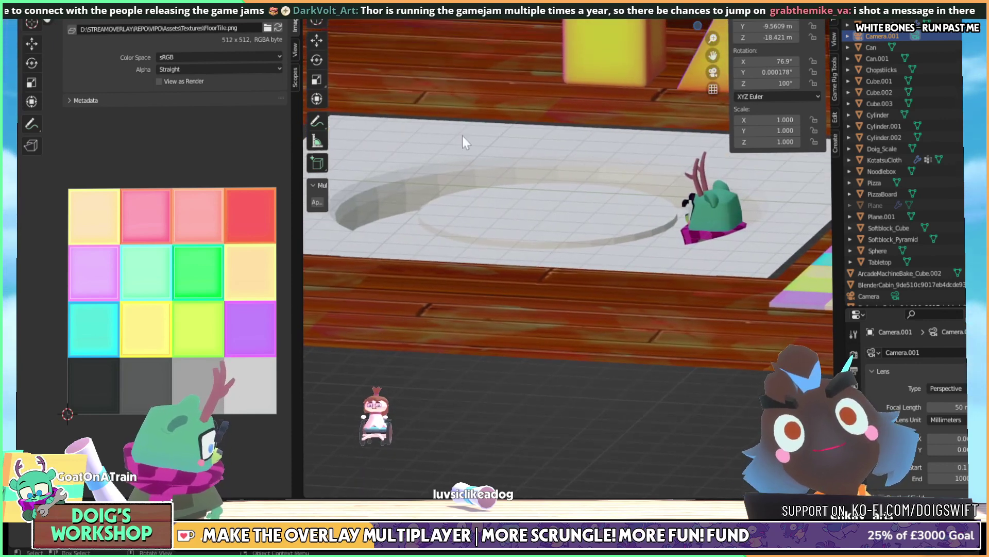
pyautogui.click(401, 9)
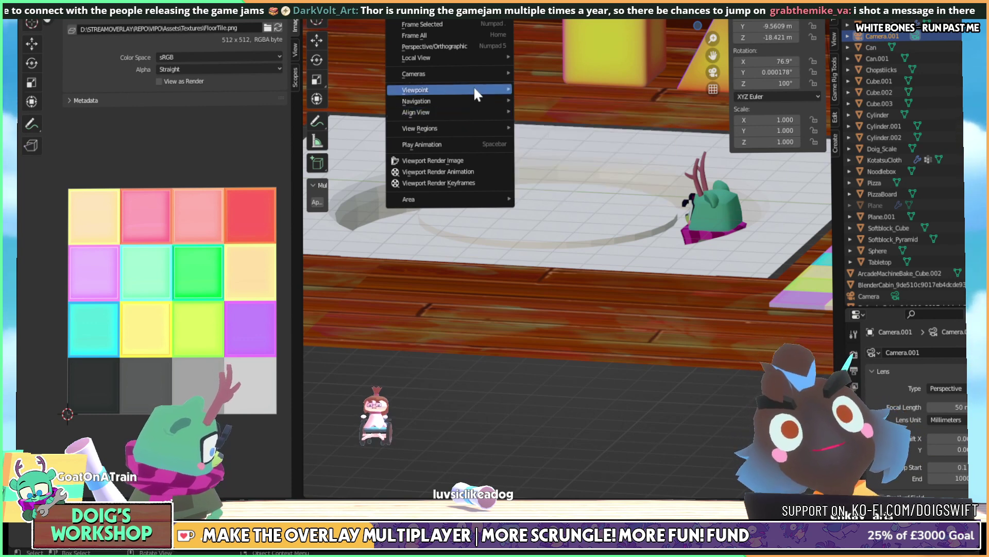
pyautogui.moveTo(475, 88)
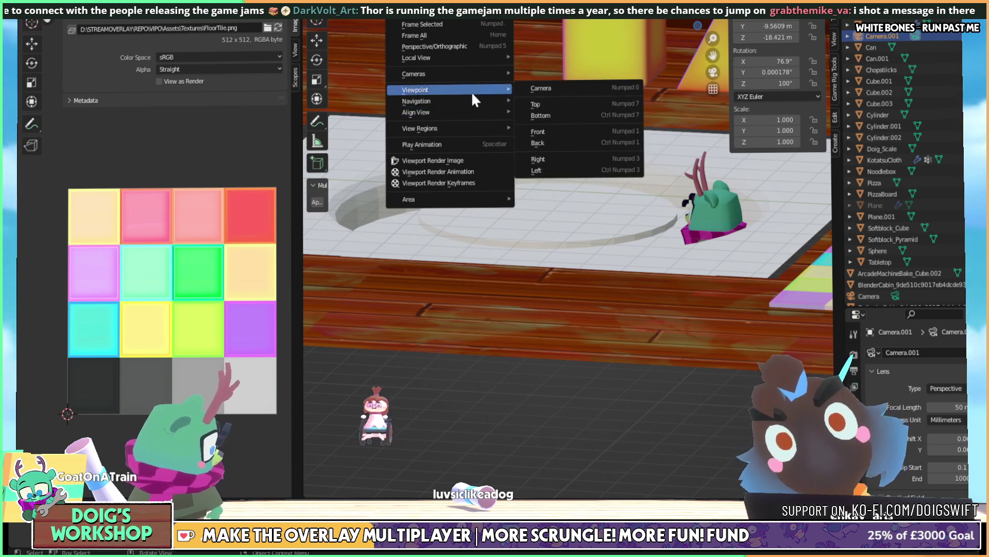
pyautogui.click(474, 44)
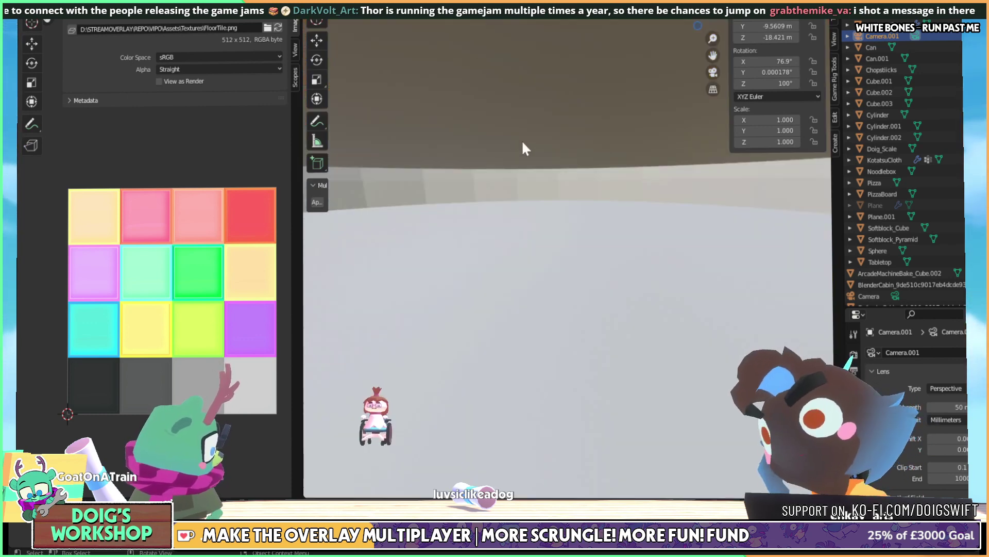
# Frame the whole seating pit from a low angle and align the active camera Camera.001 to this view
pyautogui.scroll(-8, 556, 187)
pyautogui.scroll(2, 556, 195)
pyautogui.moveTo(556, 196); pyautogui.dragTo(556, 205, button='middle')
pyautogui.moveTo(610, 229)
pyautogui.mouseDown(button='middle')
pyautogui.moveTo(590, 245)
pyautogui.moveTo(594, 230)
pyautogui.mouseUp(button='middle')
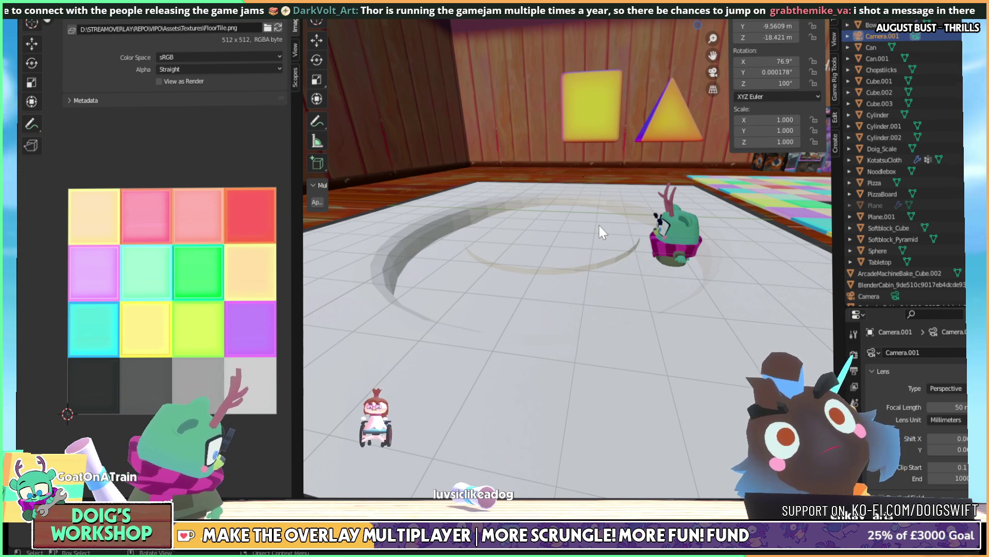
pyautogui.moveTo(598, 224); pyautogui.dragTo(637, 251, button='middle')
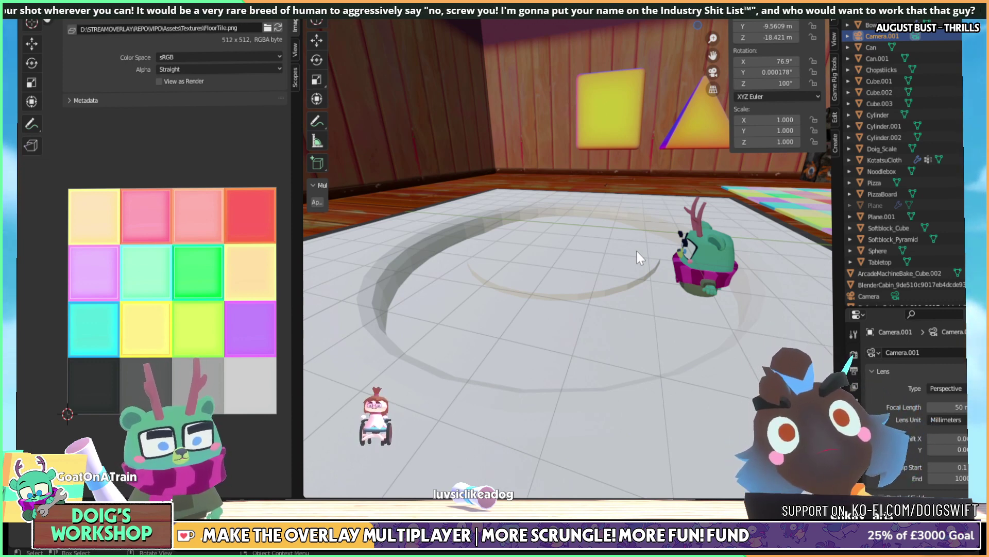
pyautogui.click(877, 45)
pyautogui.click(878, 34)
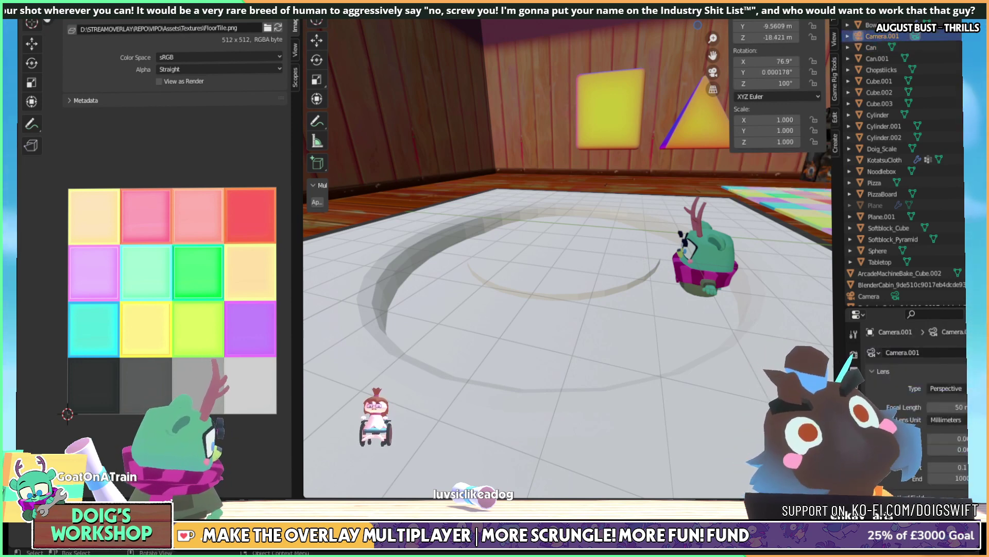
pyautogui.click(400, 11)
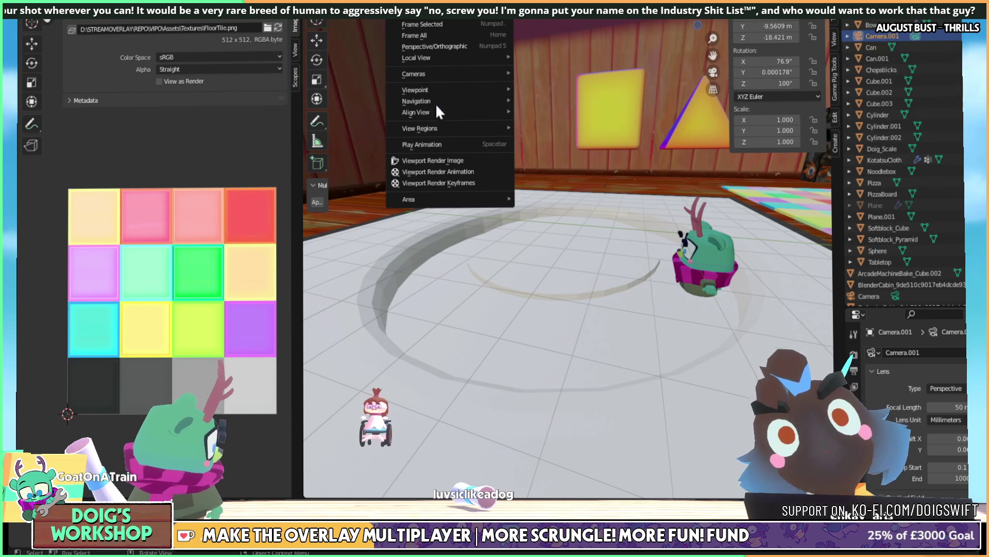
pyautogui.moveTo(454, 115)
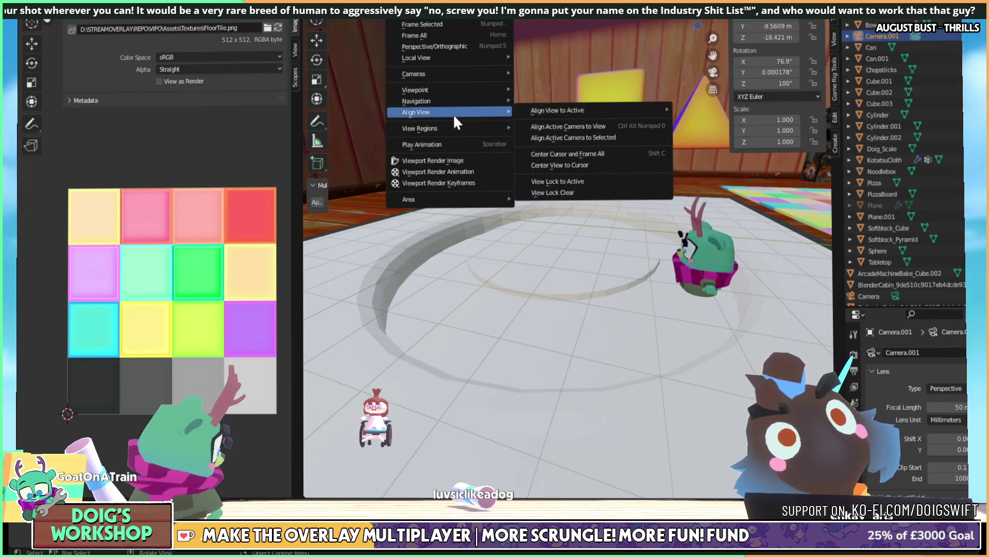
pyautogui.click(585, 126)
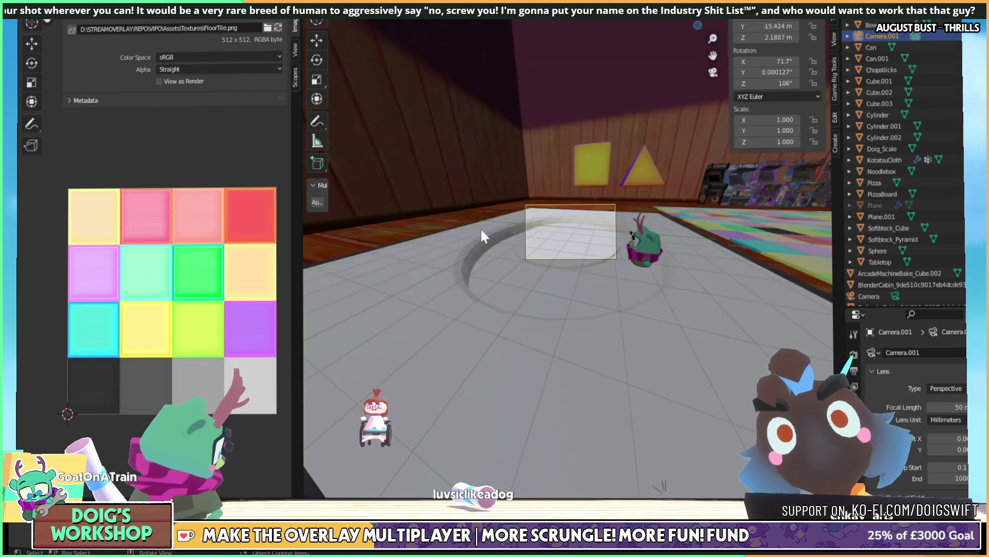
# Switch to the workspace with the timeline and split its 3D viewport into two side-by-side views of the room
pyautogui.moveTo(480, 227); pyautogui.dragTo(555, 248, button='middle')
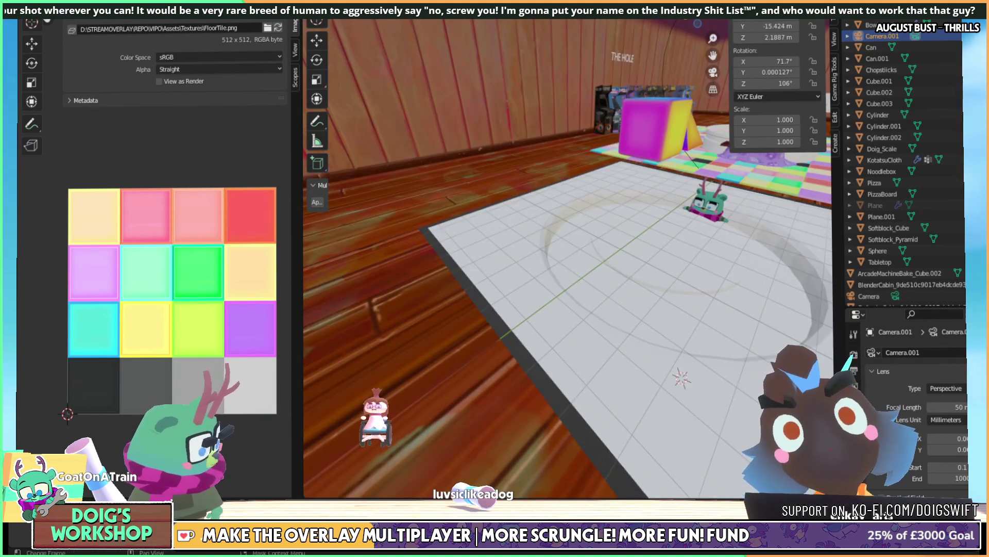
pyautogui.click(175, 7)
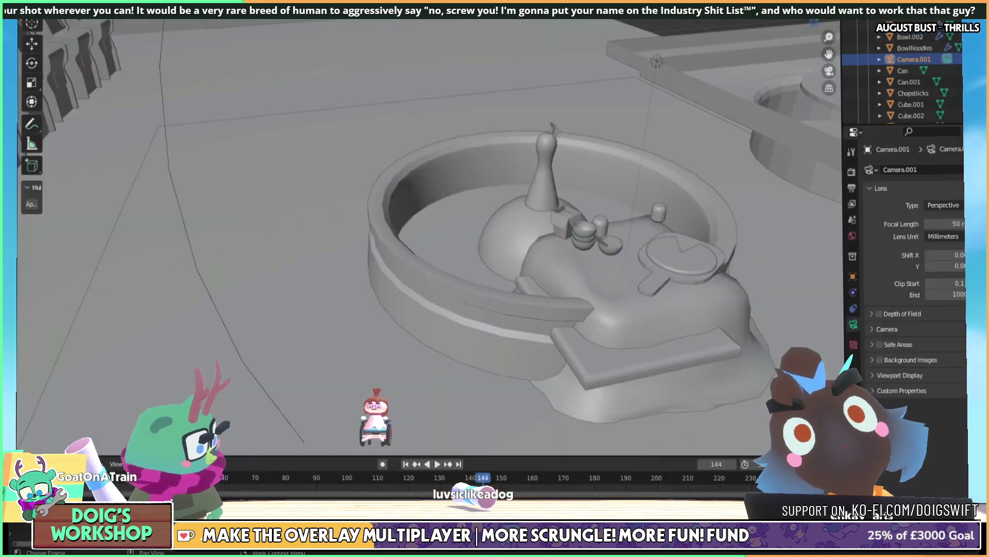
pyautogui.scroll(-7, 184, 96)
pyautogui.moveTo(385, 194); pyautogui.dragTo(328, 187, button='middle')
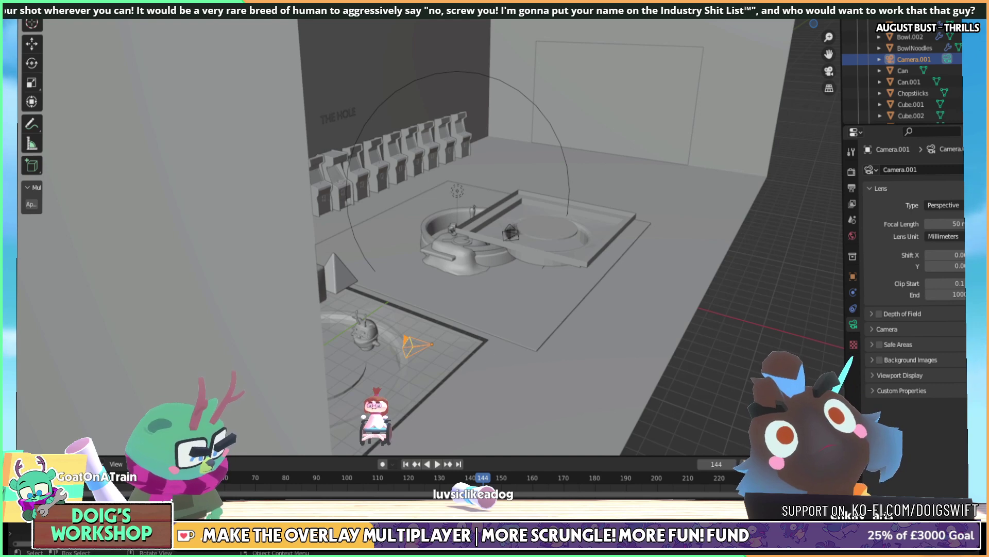
pyautogui.moveTo(25, 449); pyautogui.dragTo(360, 357)
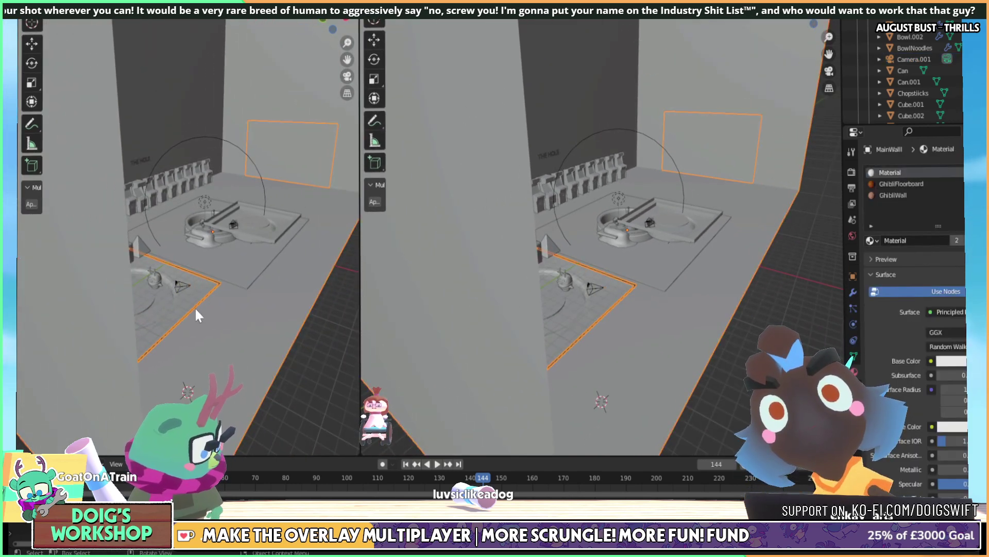
# Show the view through Camera.001 in one of the two viewports and keep that camera selected in the other
pyautogui.click(183, 288)
pyautogui.press('ctrl+KP_0')
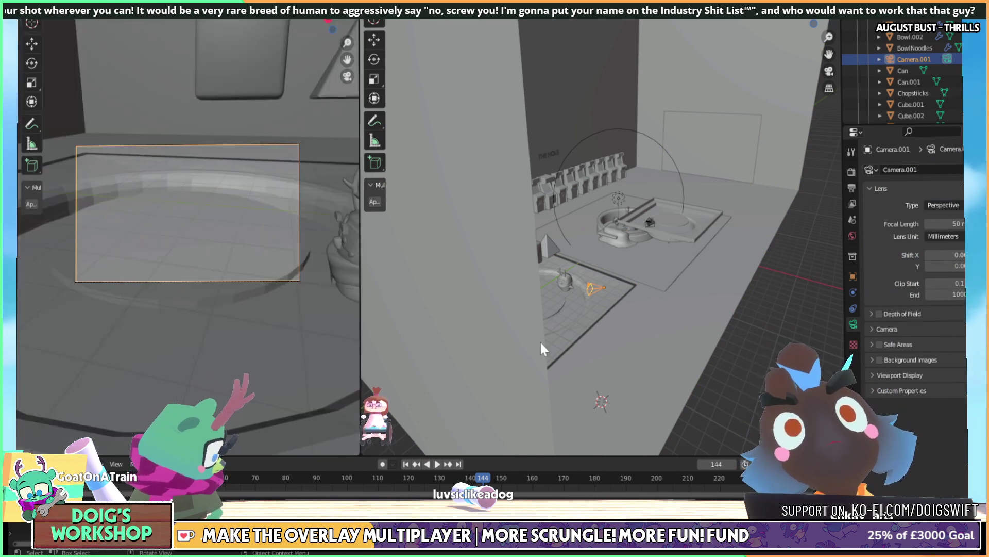
pyautogui.click(595, 288)
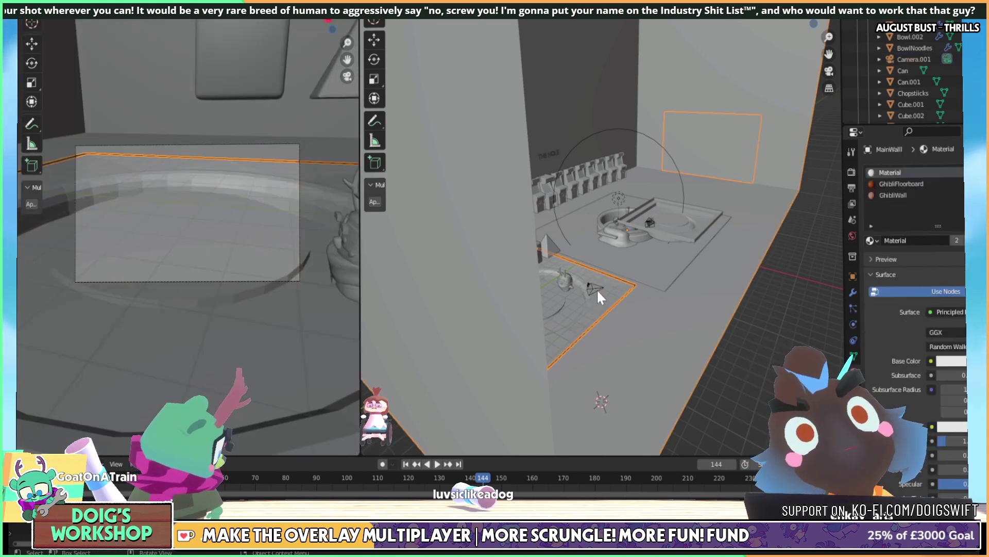
pyautogui.click(597, 289)
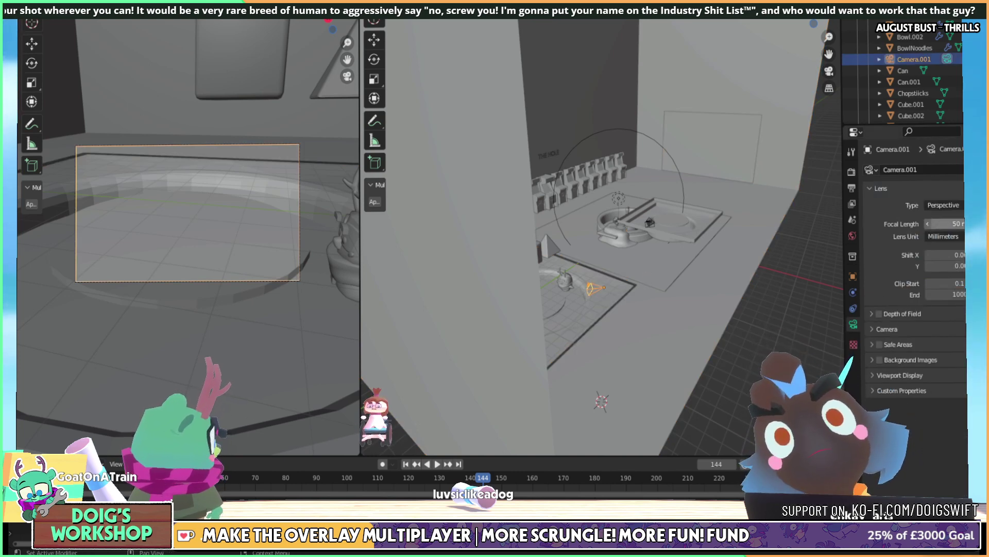
# Try a 30 mm focal length on Camera.001, then set it to 90 mm
pyautogui.click(928, 224)
pyautogui.write('30')
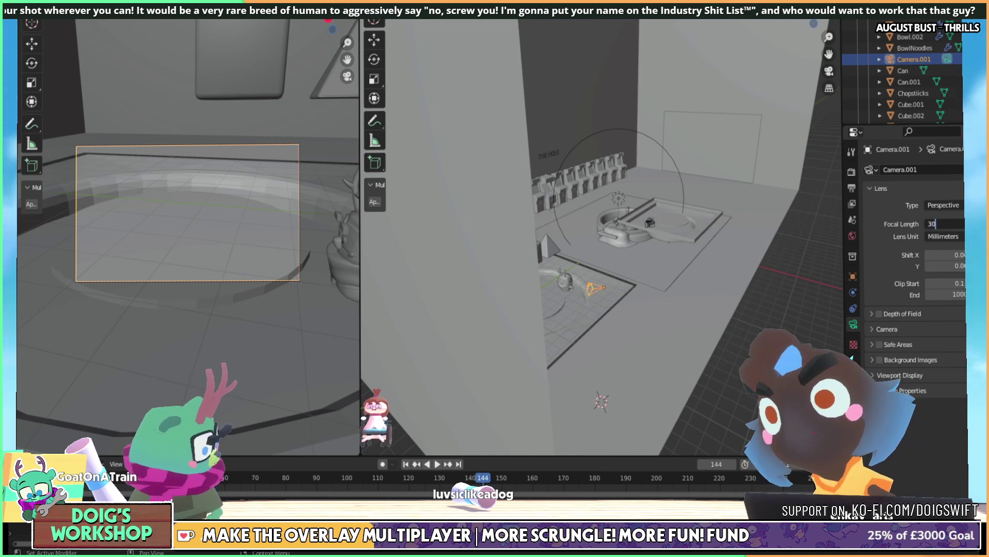
pyautogui.press('Return')
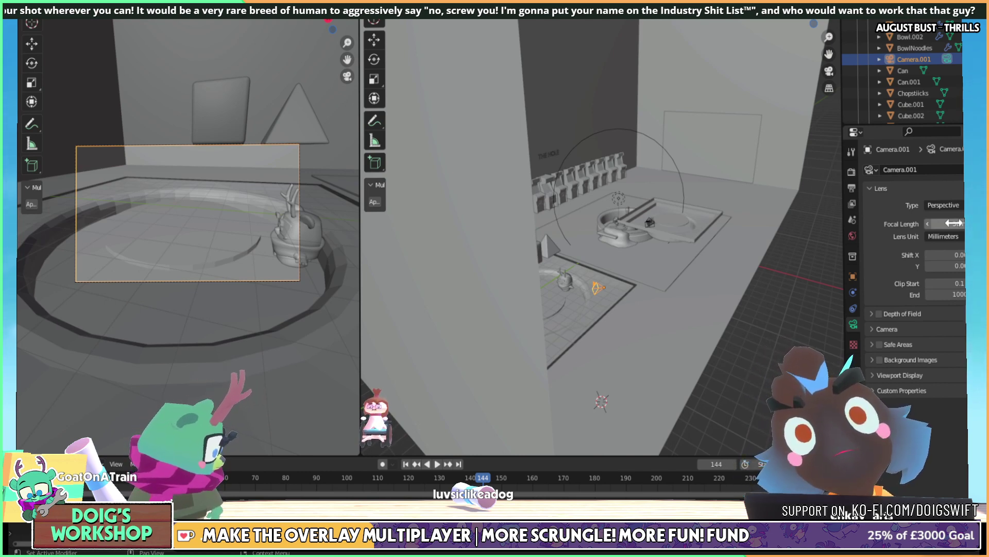
pyautogui.moveTo(954, 222)
pyautogui.mouseDown()
pyautogui.moveTo(925, 222)
pyautogui.moveTo(959, 222)
pyautogui.mouseUp()
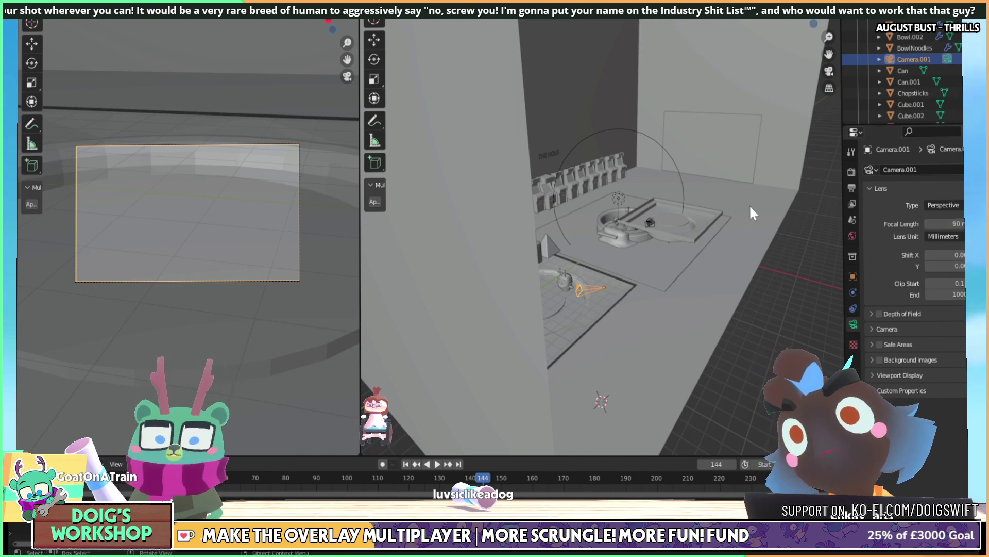
# Move Camera.001 backwards along its local Z axis until the seating pit fits inside the camera frame
pyautogui.click(590, 298)
pyautogui.click(592, 291)
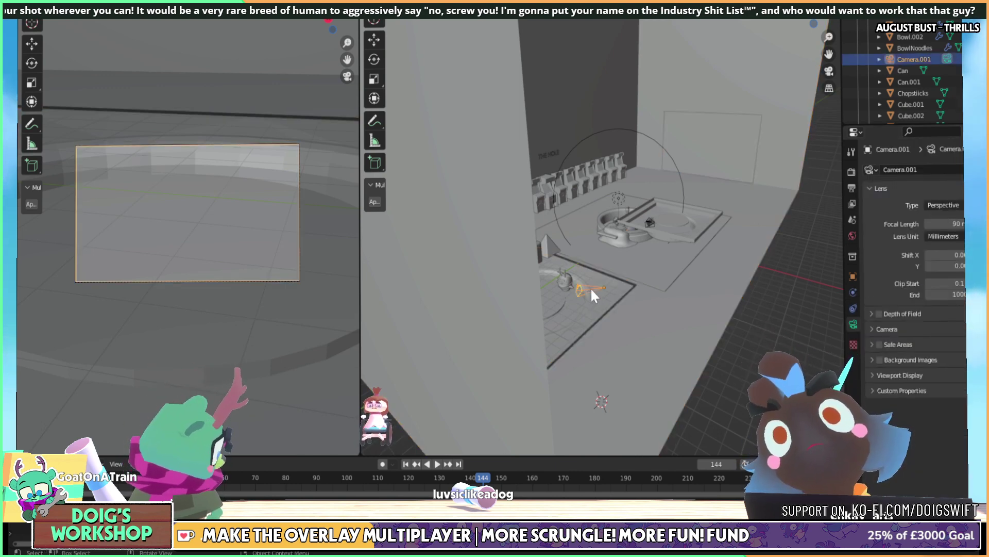
pyautogui.press('g')
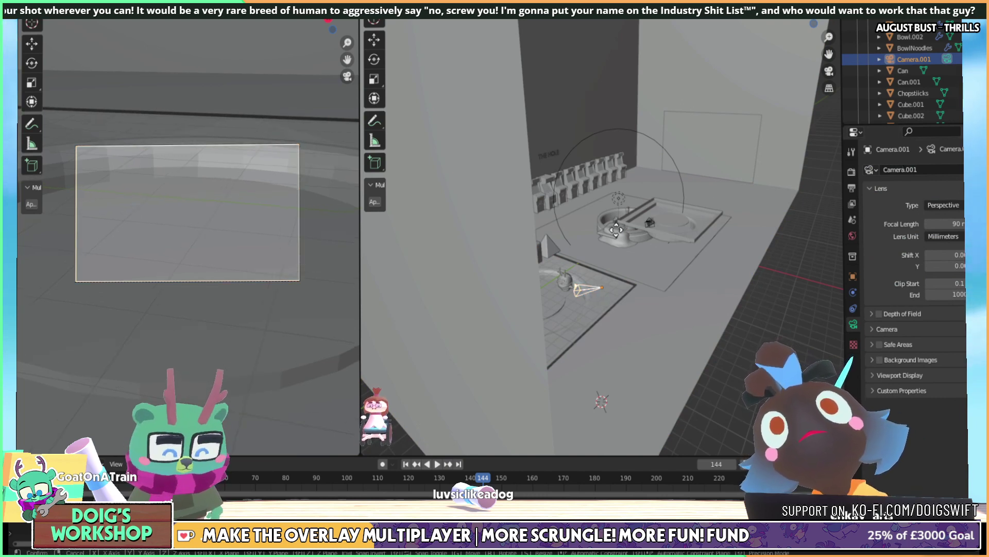
pyautogui.press('z')
pyautogui.press('z')
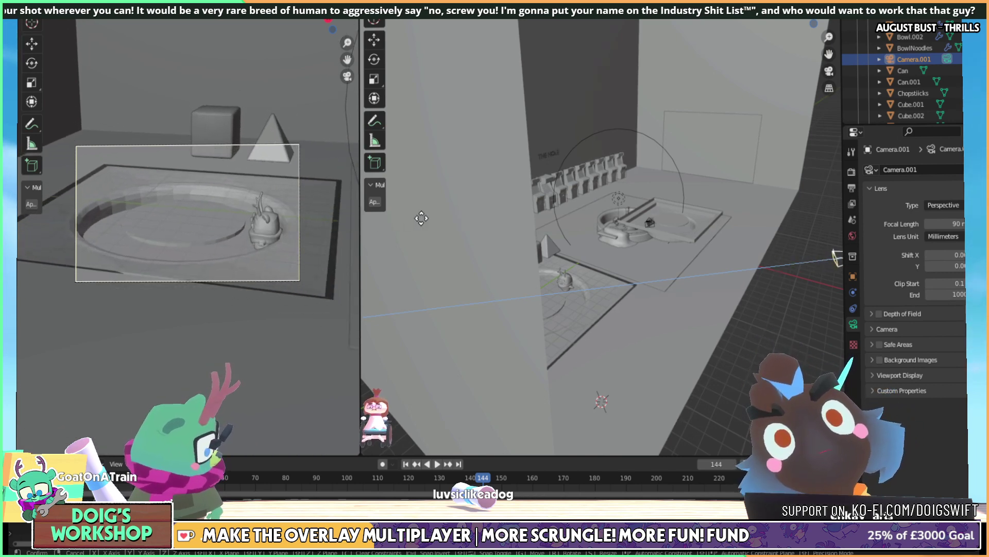
pyautogui.click(421, 218)
# Turn on the Camera to View lock in the viewport that looks through Camera.001
pyautogui.moveTo(642, 232); pyautogui.dragTo(577, 216, button='middle')
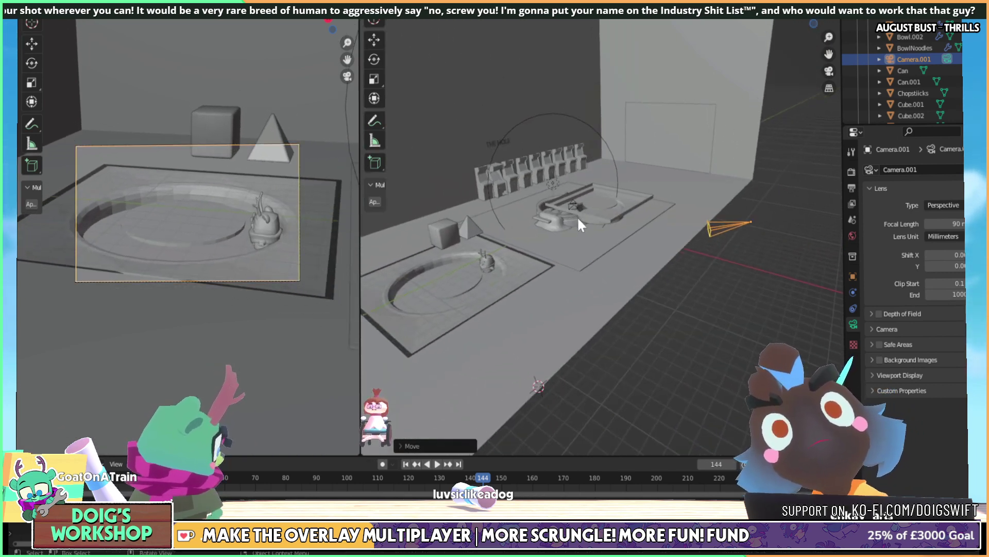
pyautogui.moveTo(572, 278); pyautogui.dragTo(458, 228, button='middle')
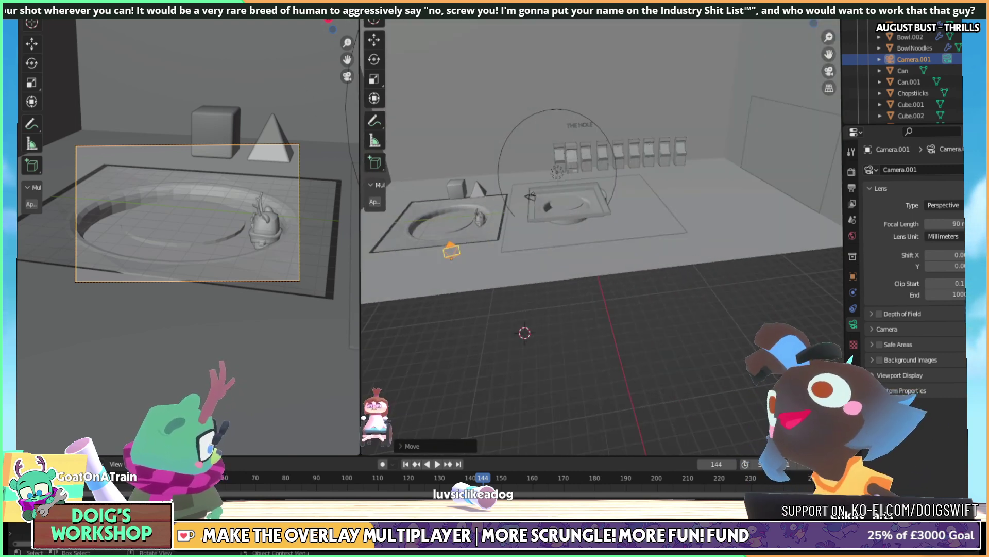
pyautogui.press('n')
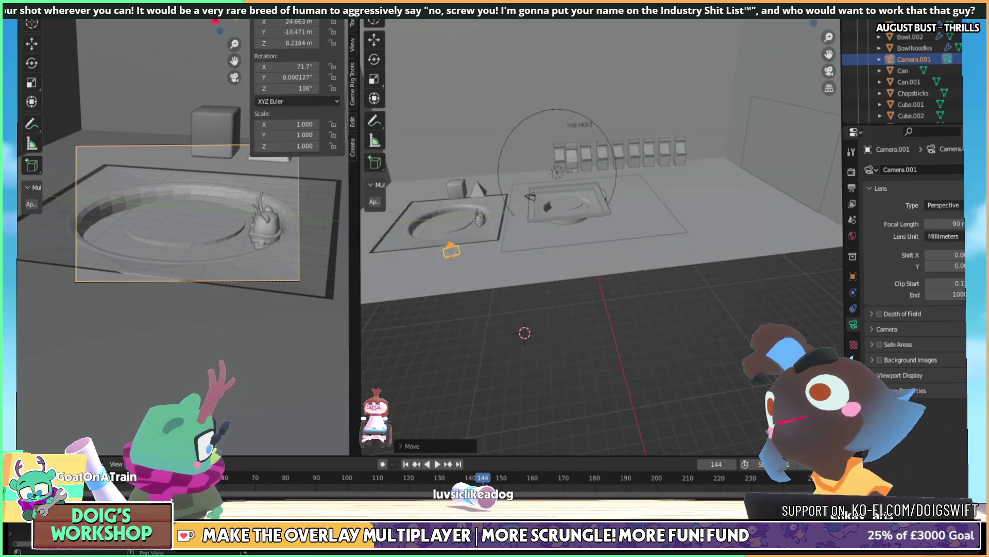
pyautogui.click(351, 43)
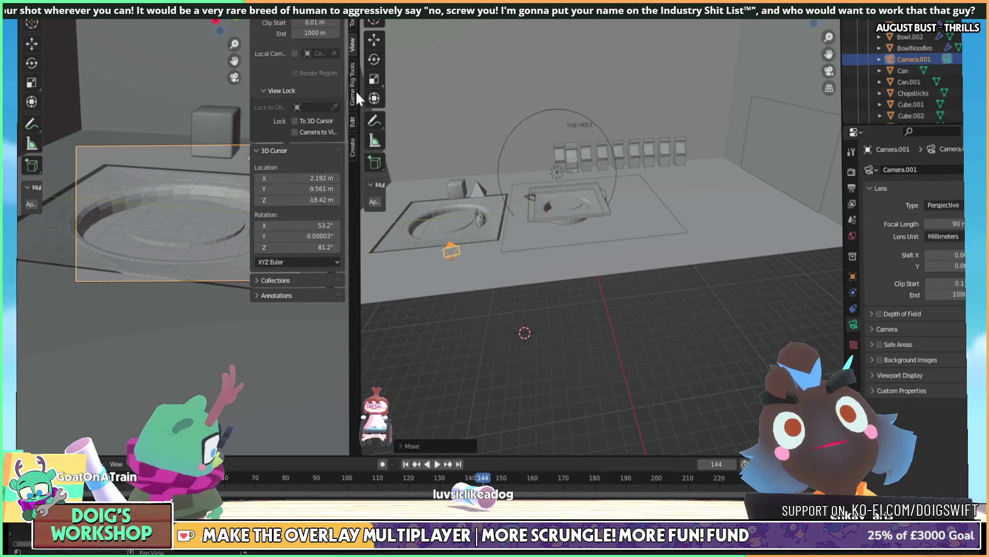
pyautogui.click(353, 22)
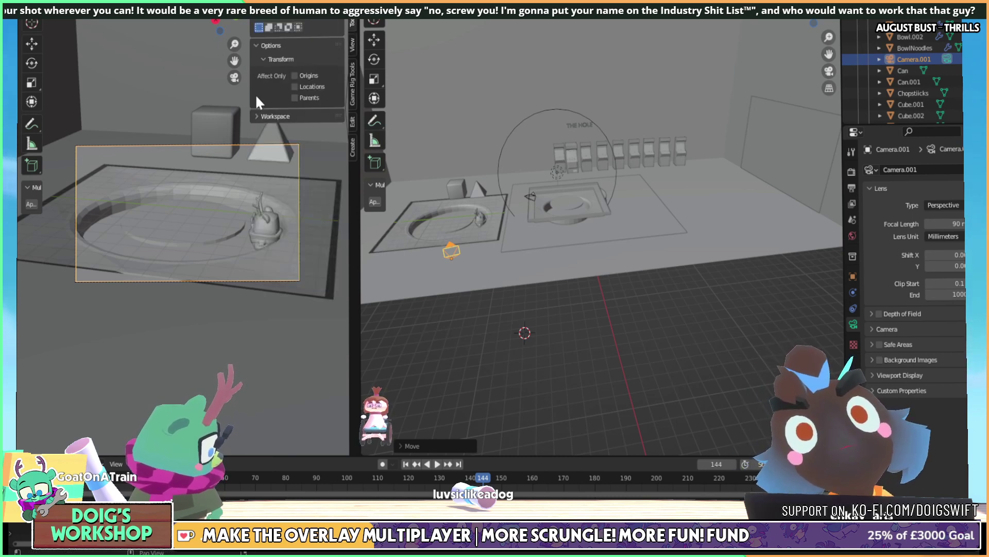
pyautogui.click(353, 45)
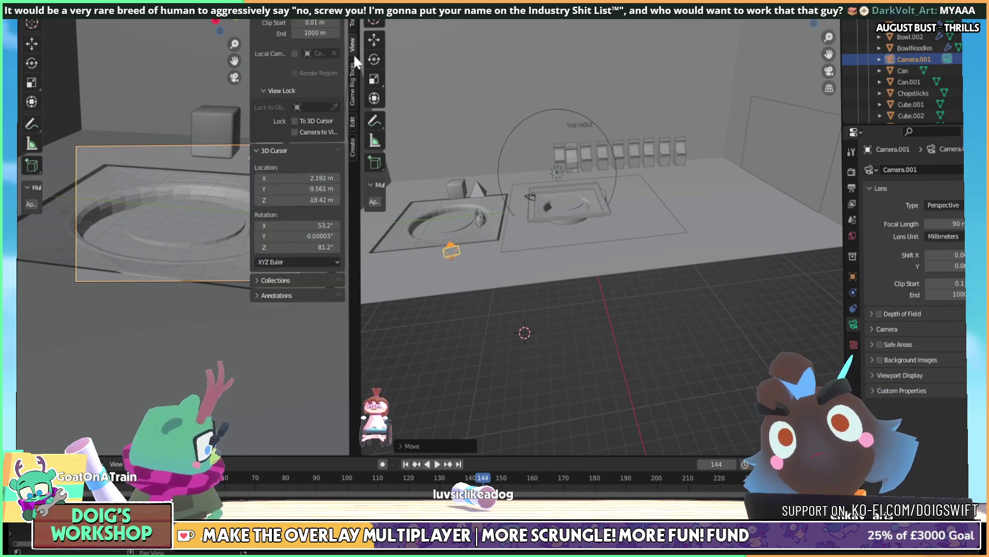
pyautogui.click(295, 133)
# Widen the camera viewport and reframe Camera.001 to look across the seating pit from a lower angle
pyautogui.moveTo(218, 255); pyautogui.dragTo(187, 241, button='middle')
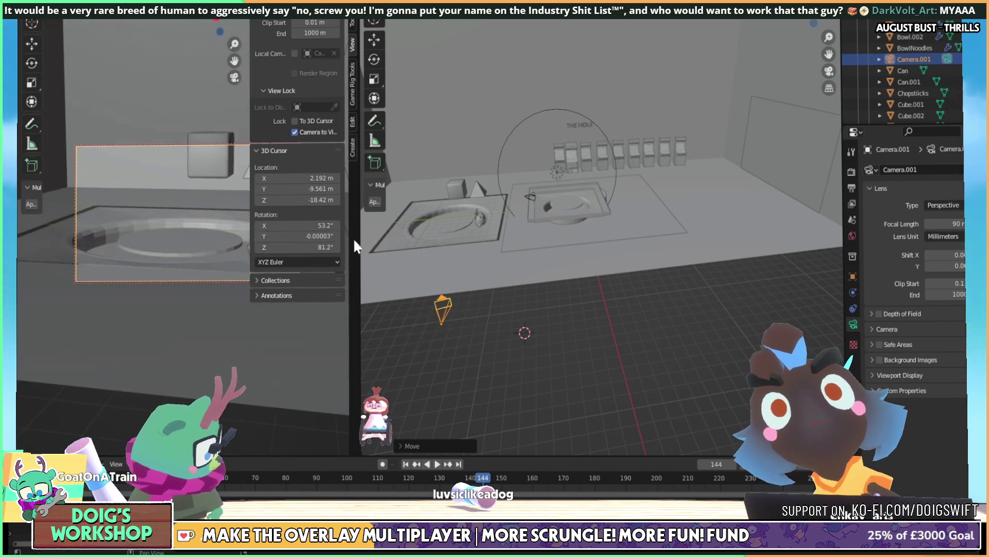
pyautogui.moveTo(357, 238); pyautogui.dragTo(430, 240)
pyautogui.scroll(2, 231, 265)
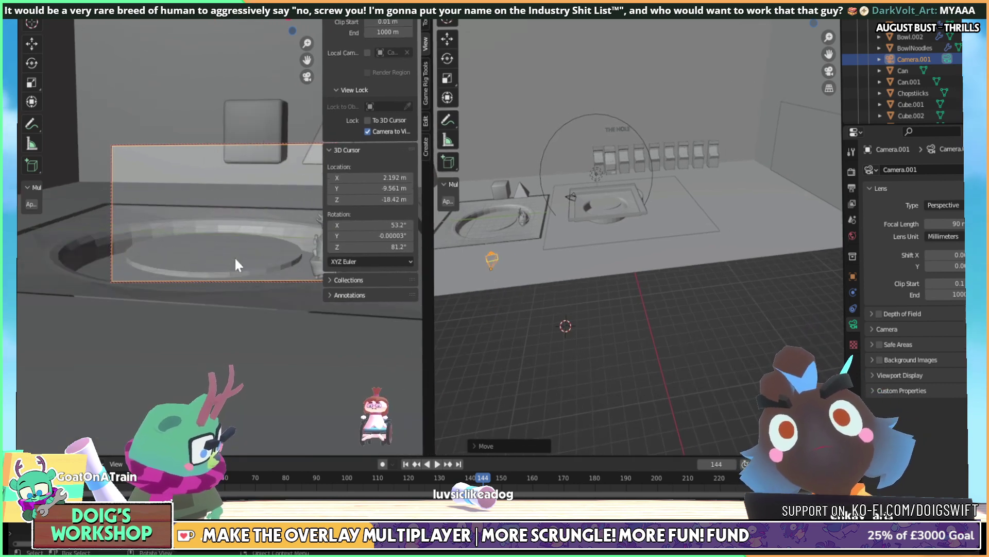
pyautogui.moveTo(234, 264); pyautogui.dragTo(280, 211, button='middle')
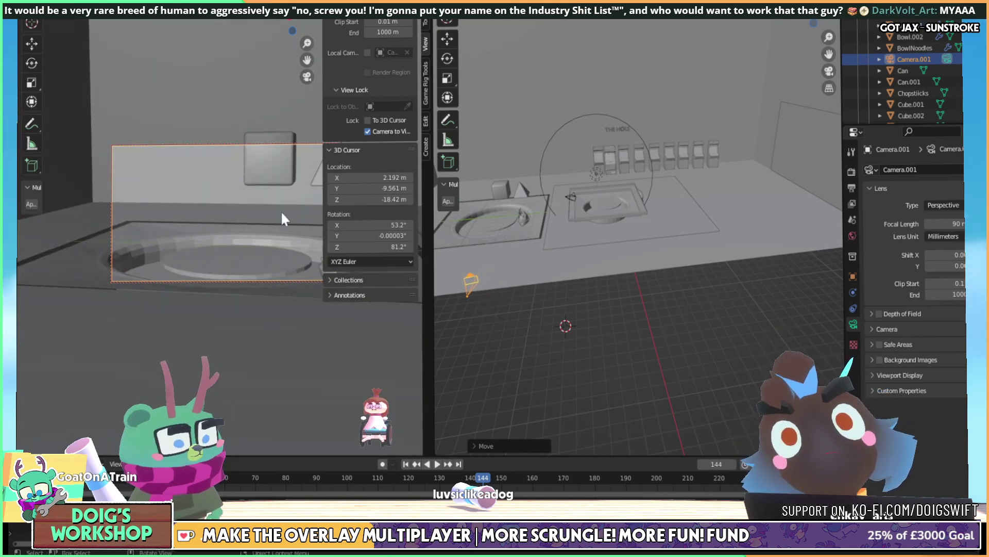
# Hide the sidebar and reframe Camera.001 to look low across the seating pit towards the Doig_Scale figure and the arcade machines
pyautogui.press('n')
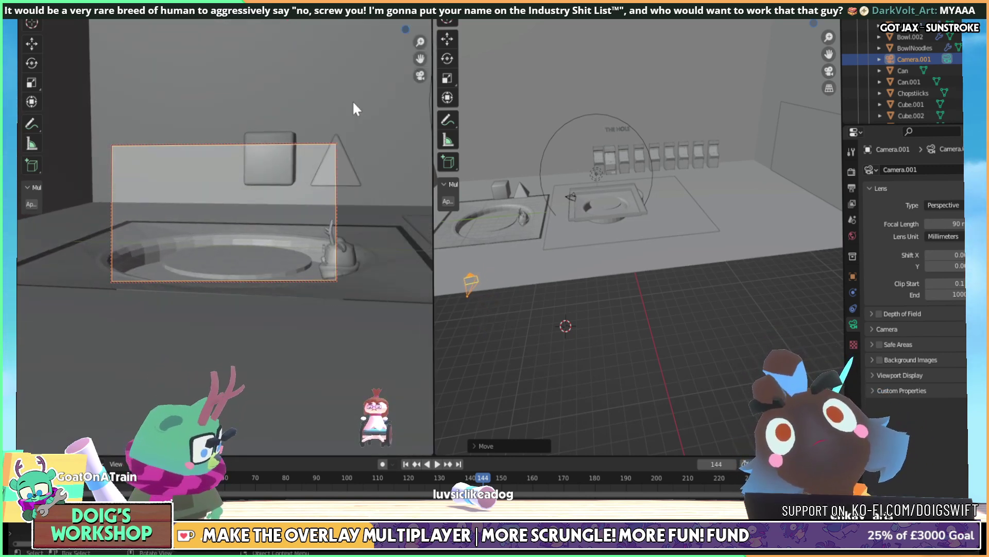
pyautogui.moveTo(265, 236); pyautogui.dragTo(256, 219, button='middle')
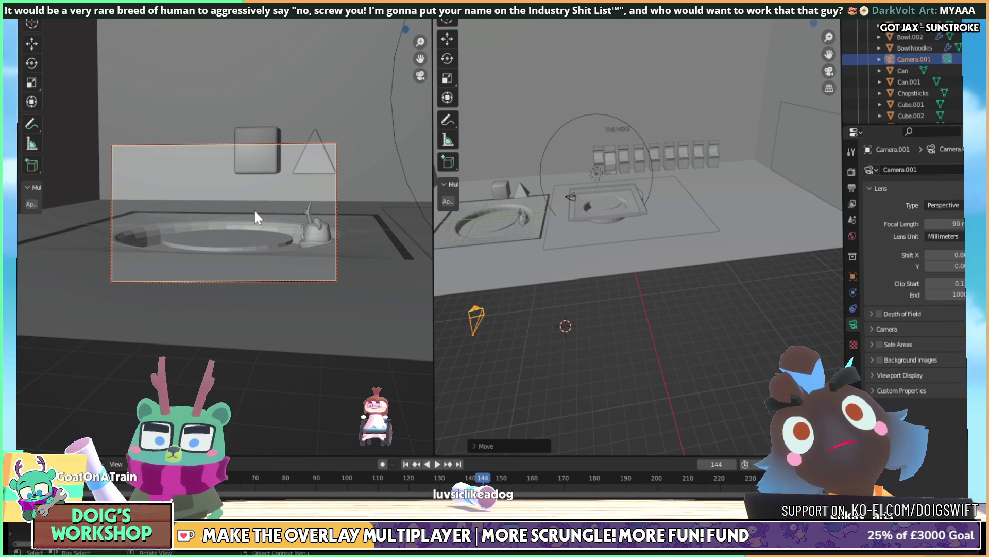
pyautogui.moveTo(255, 209); pyautogui.dragTo(259, 205, button='middle')
pyautogui.moveTo(259, 199); pyautogui.dragTo(253, 208, button='middle')
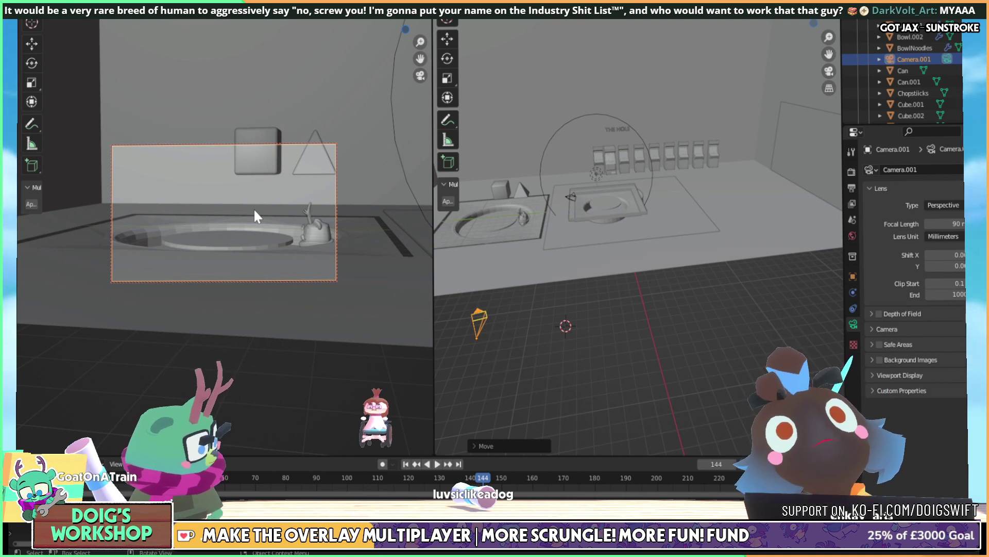
pyautogui.scroll(4, 254, 209)
pyautogui.keyDown('shift'); pyautogui.moveTo(323, 220); pyautogui.dragTo(284, 201, button='middle'); pyautogui.keyUp('shift')
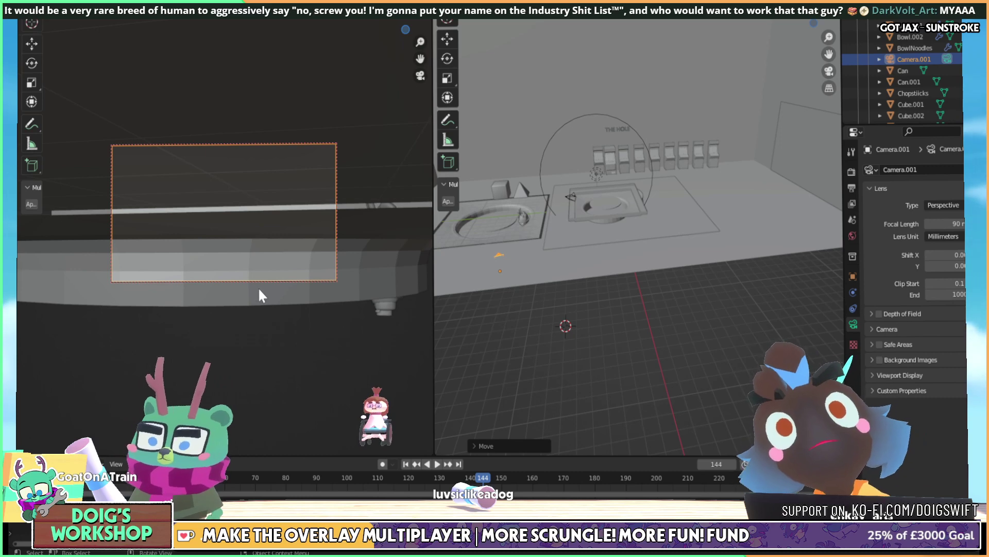
pyautogui.scroll(2, 270, 258)
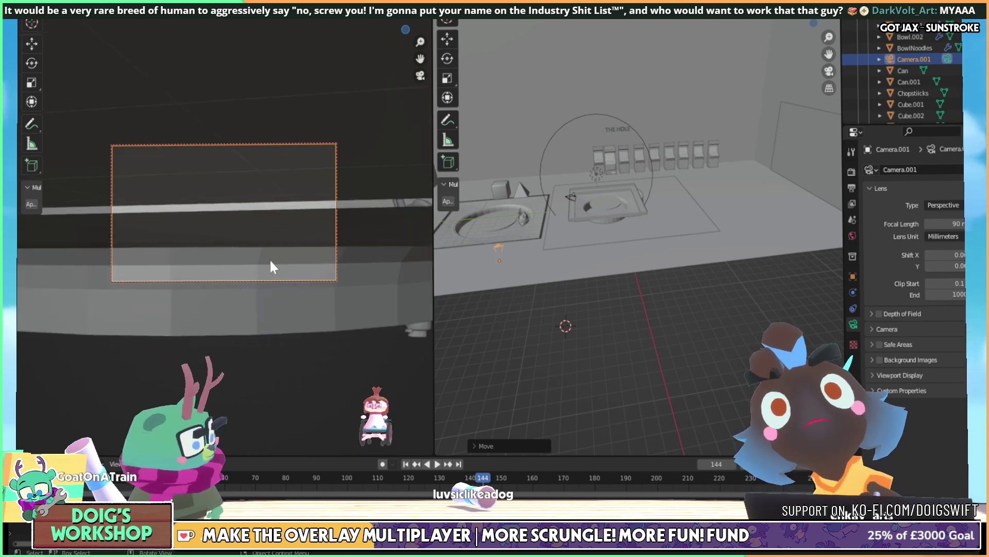
pyautogui.keyDown('shift'); pyautogui.moveTo(355, 199); pyautogui.dragTo(280, 221, button='middle'); pyautogui.keyUp('shift')
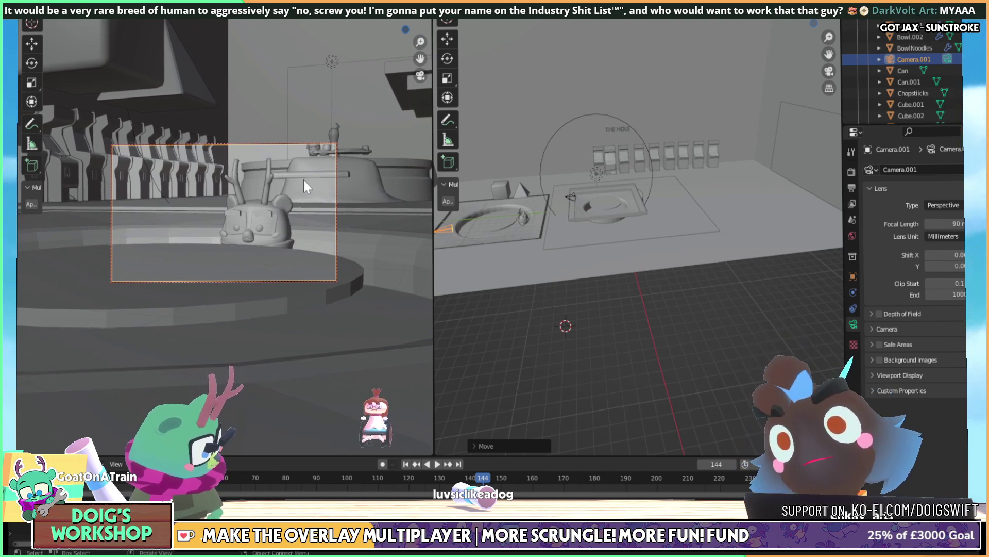
# Duplicate the Doig_Scale figure in the seating pit and drop the copy beside the original
pyautogui.click(525, 223)
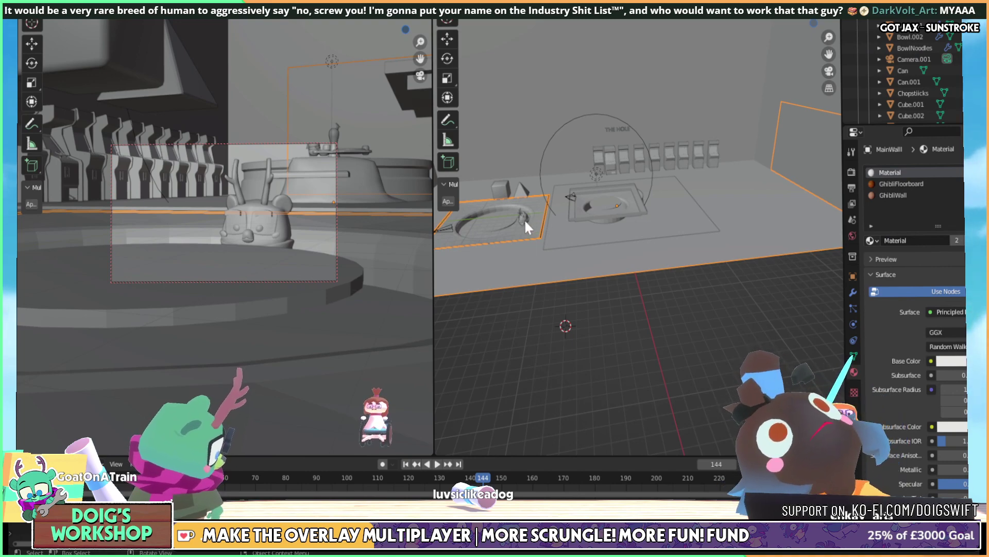
pyautogui.click(525, 218)
pyautogui.moveTo(536, 217); pyautogui.dragTo(603, 226, button='middle')
pyautogui.scroll(9, 601, 255)
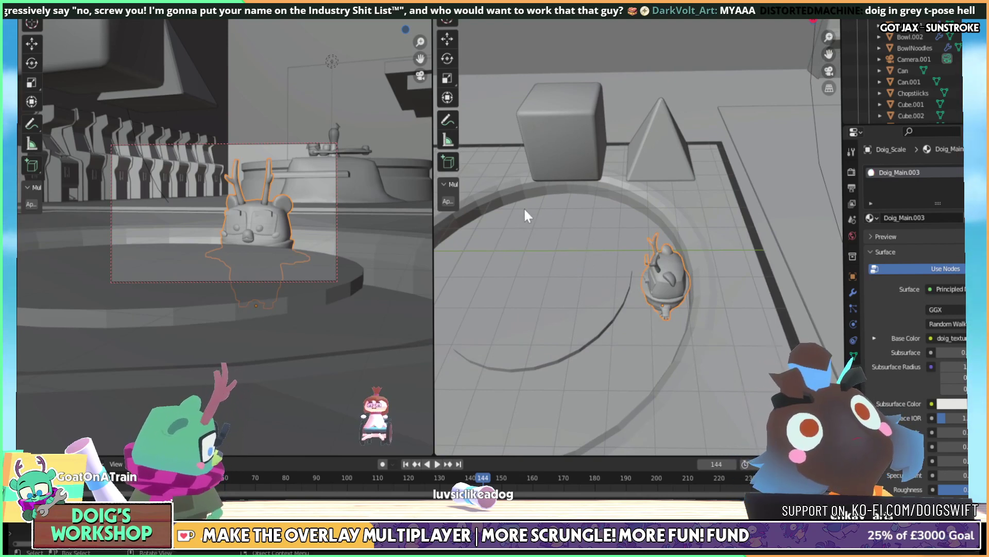
pyautogui.moveTo(525, 211); pyautogui.dragTo(665, 233, button='middle')
pyautogui.scroll(-6, 669, 176)
pyautogui.scroll(4, 668, 228)
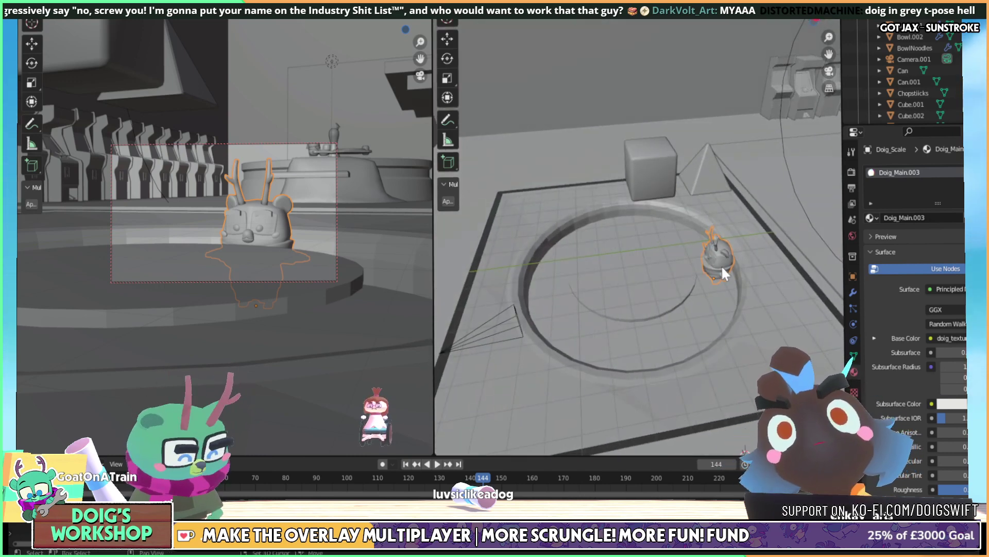
pyautogui.hotkey('shift', 'd')
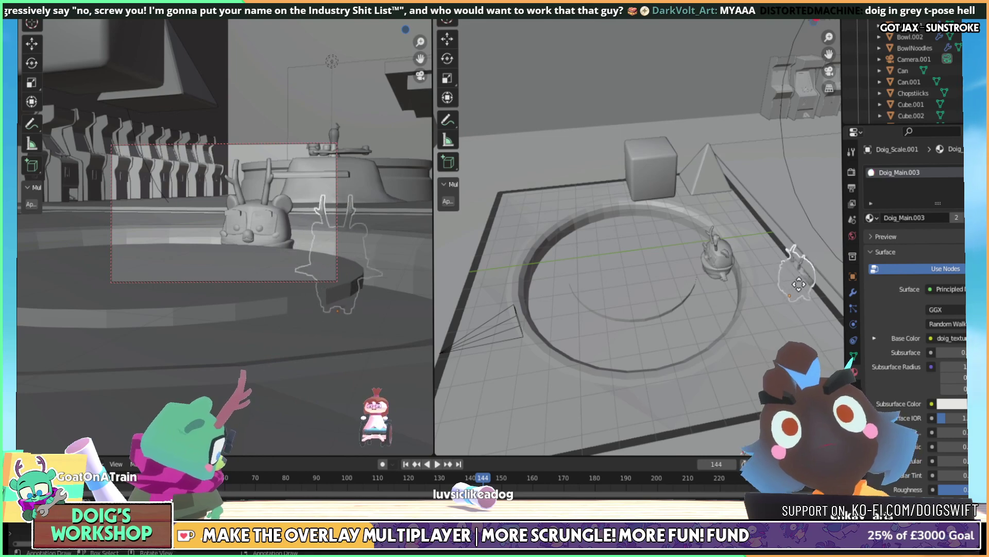
pyautogui.click(746, 315)
# Move the duplicated figure into the seating pit, next to the original and clear of the round table
pyautogui.moveTo(746, 314); pyautogui.dragTo(841, 258, button='middle')
pyautogui.scroll(3, 372, 244)
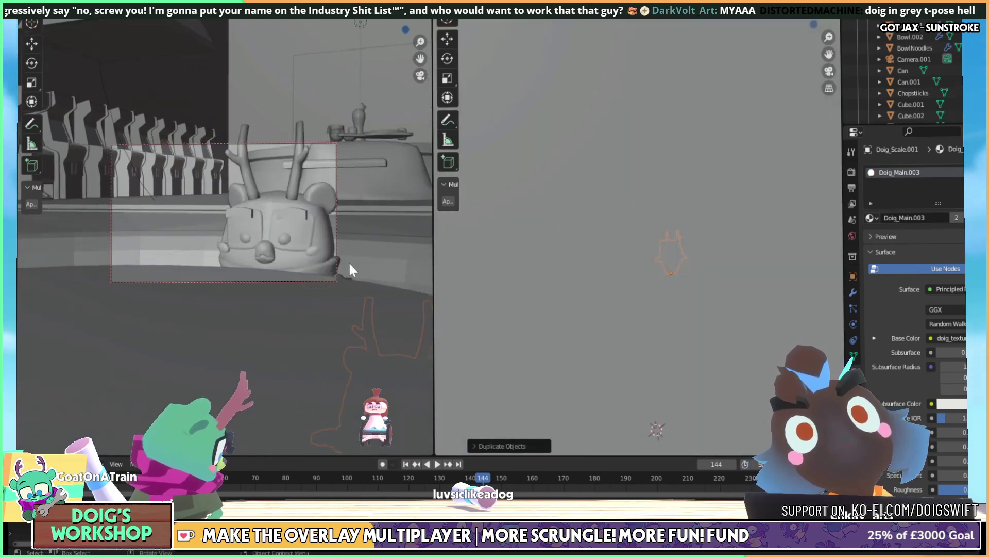
pyautogui.scroll(-3, 300, 246)
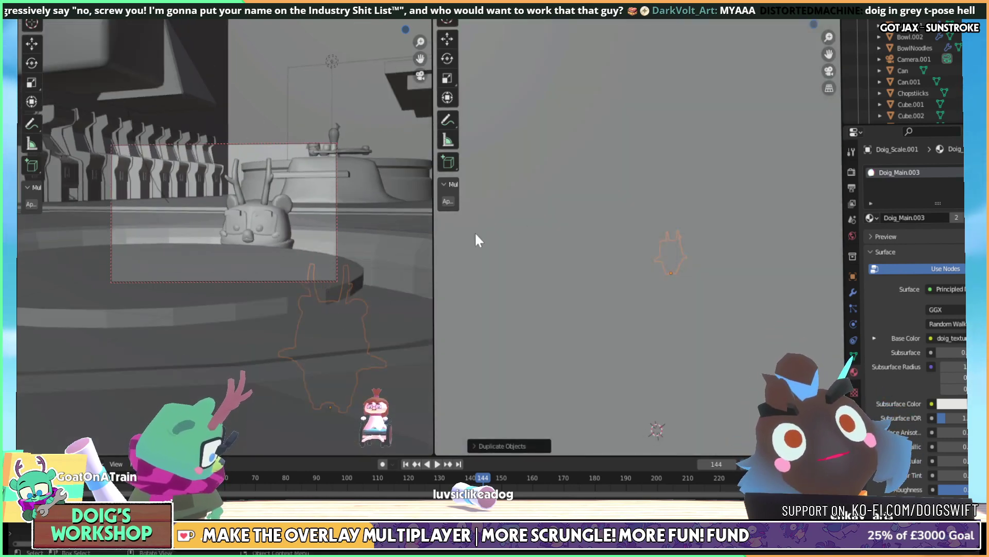
pyautogui.moveTo(477, 234); pyautogui.dragTo(536, 264, button='middle')
pyautogui.scroll(2, 644, 200)
pyautogui.moveTo(644, 198); pyautogui.dragTo(598, 254, button='middle')
pyautogui.scroll(2, 608, 264)
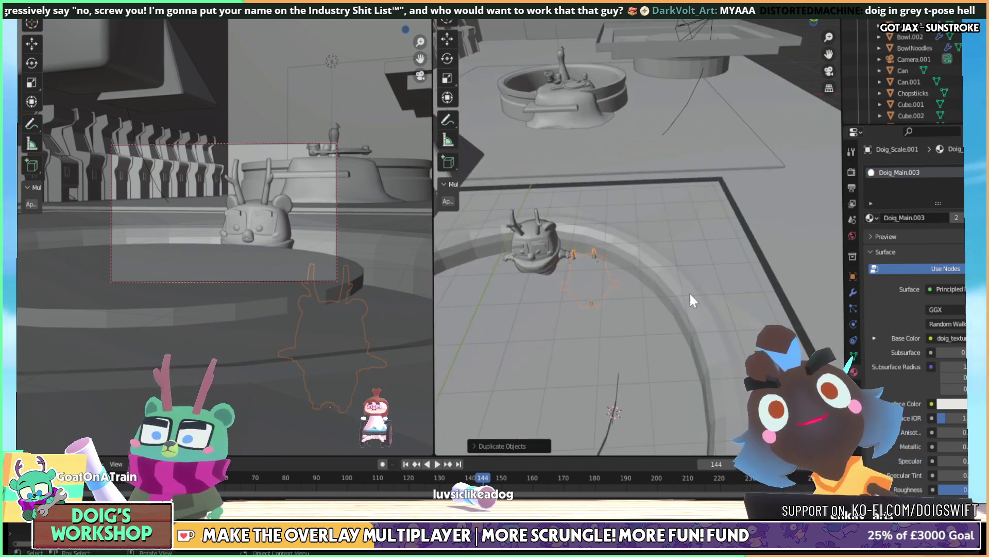
pyautogui.moveTo(698, 296); pyautogui.dragTo(721, 264, button='middle')
pyautogui.press('g')
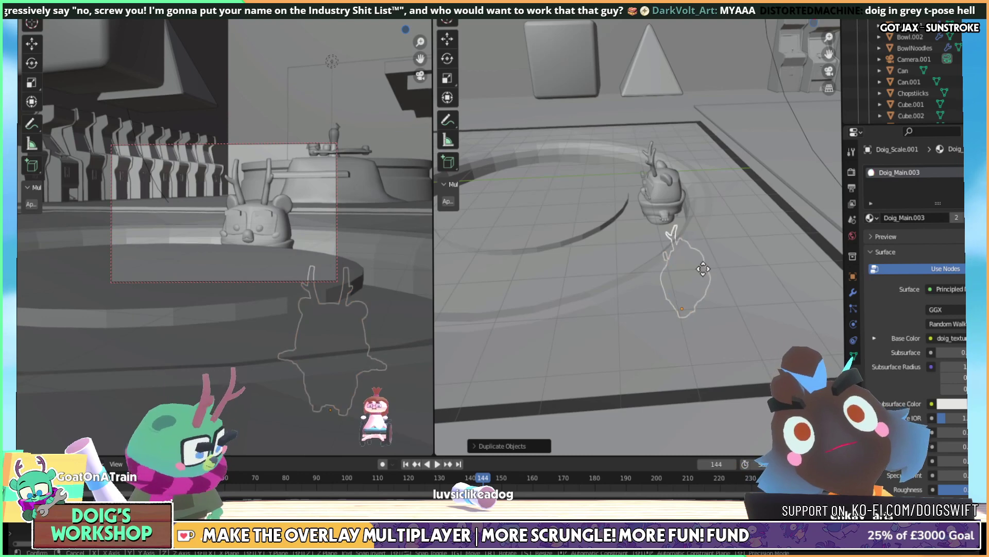
pyautogui.click(659, 219)
pyautogui.moveTo(659, 217); pyautogui.dragTo(743, 172, button='middle')
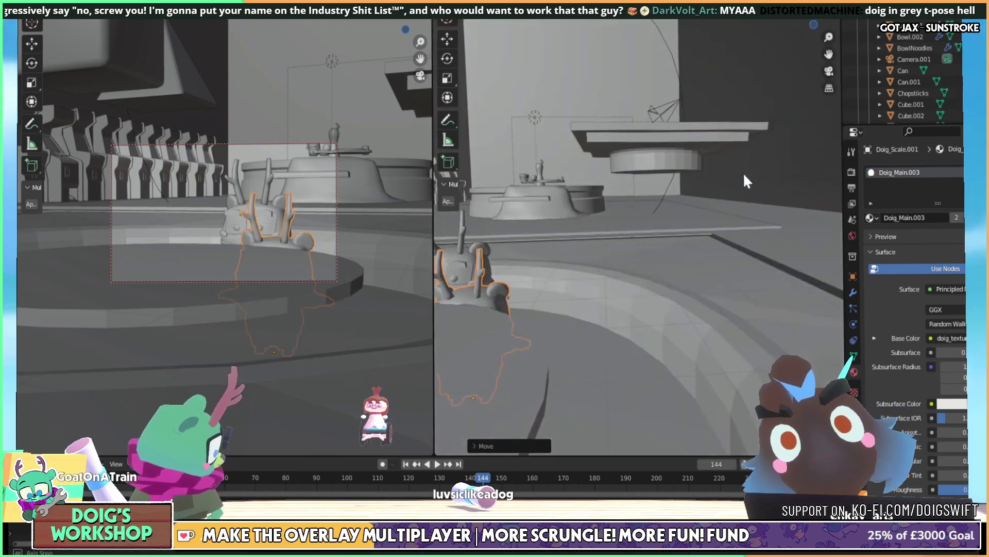
pyautogui.press('g')
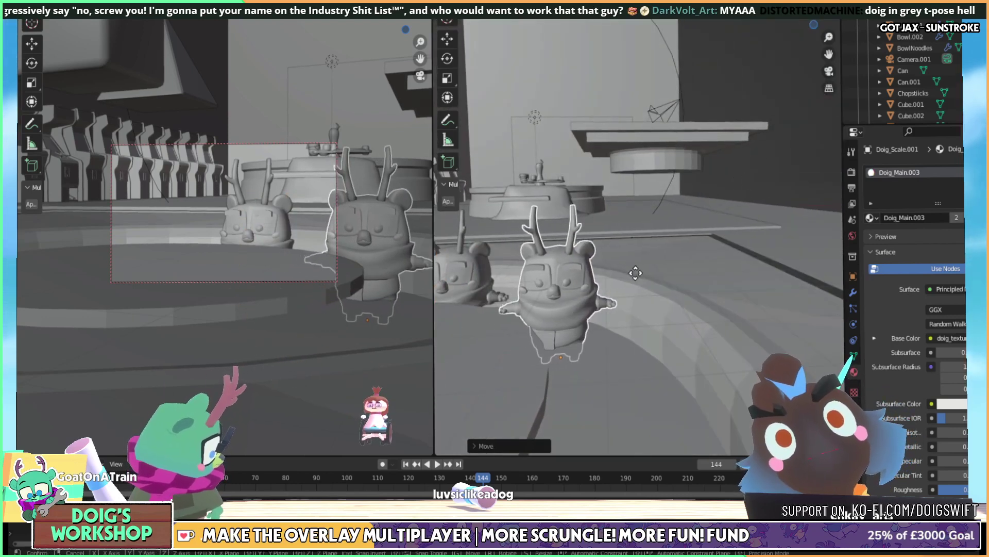
pyautogui.click(635, 272)
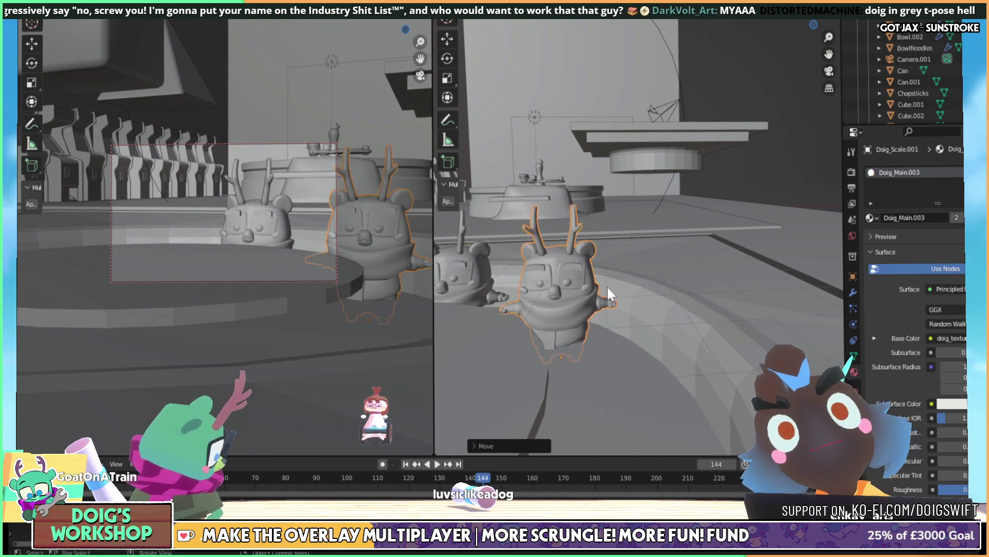
# Rotate the duplicated figure about the Z axis so it turns towards the middle of the pit
pyautogui.press('s')
pyautogui.press('z')
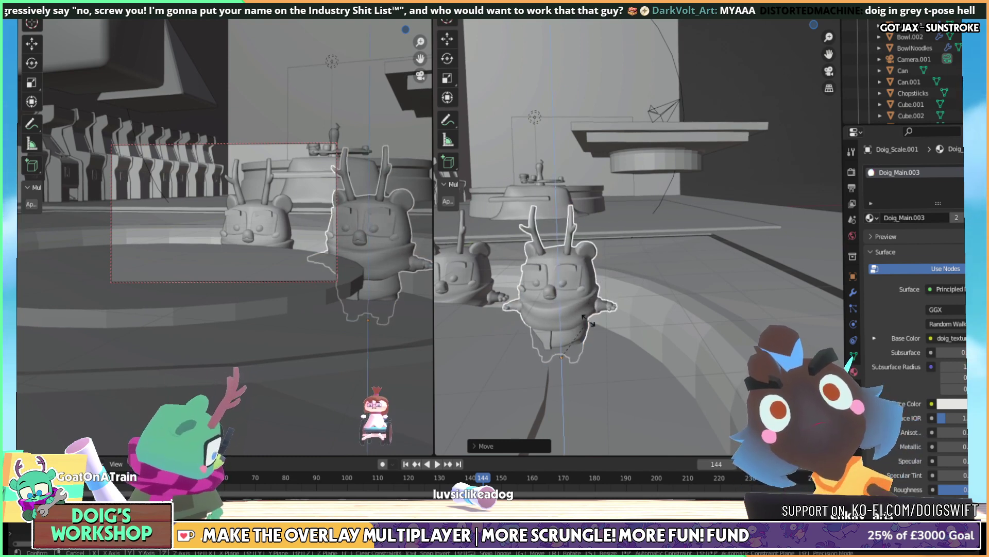
pyautogui.press('Escape')
pyautogui.press('r')
pyautogui.press('z')
pyautogui.click(626, 313)
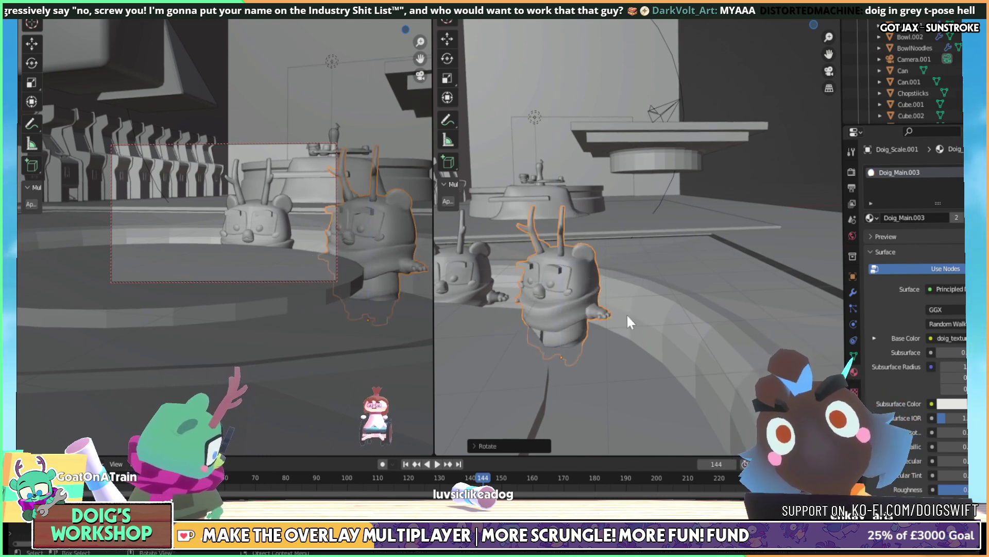
# Adjust the rotated figure's position along the curved seating beside the original figure
pyautogui.moveTo(626, 313); pyautogui.dragTo(543, 338, button='middle')
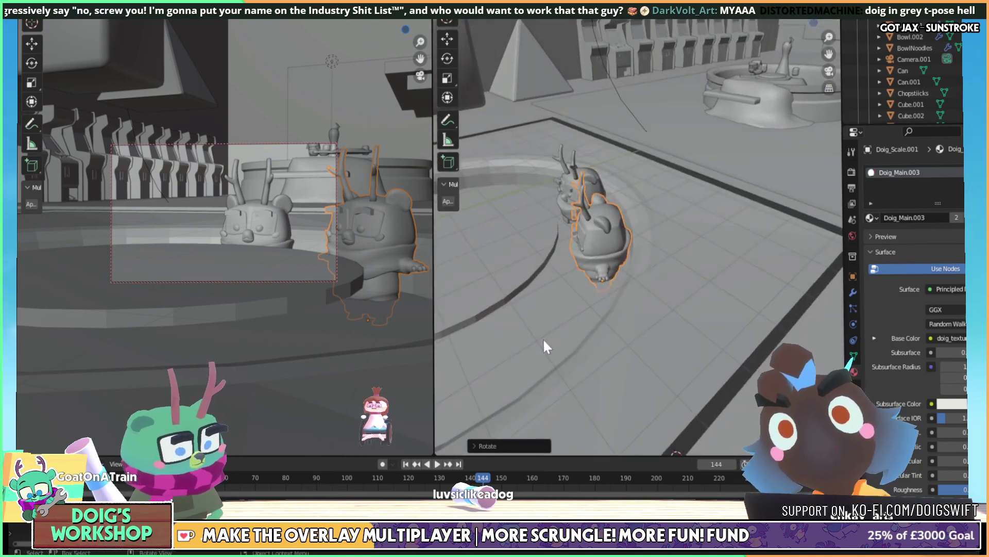
pyautogui.moveTo(587, 299)
pyautogui.mouseDown(button='middle')
pyautogui.moveTo(638, 298)
pyautogui.moveTo(670, 270)
pyautogui.moveTo(544, 271)
pyautogui.moveTo(695, 238)
pyautogui.moveTo(696, 220)
pyautogui.moveTo(751, 248)
pyautogui.moveTo(748, 232)
pyautogui.moveTo(839, 223)
pyautogui.moveTo(607, 231)
pyautogui.moveTo(573, 307)
pyautogui.moveTo(586, 292)
pyautogui.mouseUp(button='middle')
pyautogui.press('g')
pyautogui.click(731, 239)
pyautogui.press('g')
pyautogui.click(649, 221)
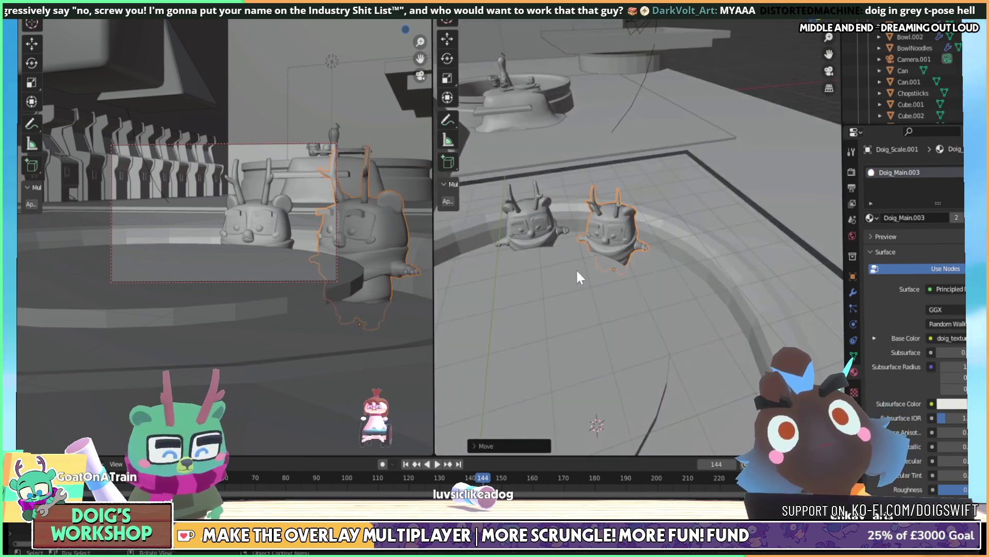
# Widen the camera framing, then duplicate both seated figures together and place the new pair beside them in the pit
pyautogui.moveTo(557, 241); pyautogui.dragTo(648, 218, button='middle')
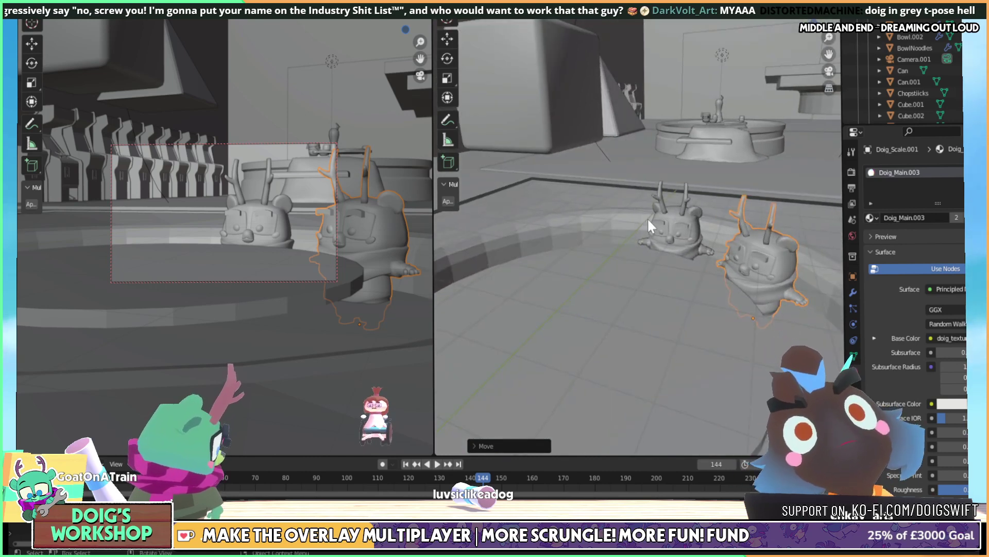
pyautogui.keyDown('shift'); pyautogui.click(675, 236); pyautogui.keyUp('shift')
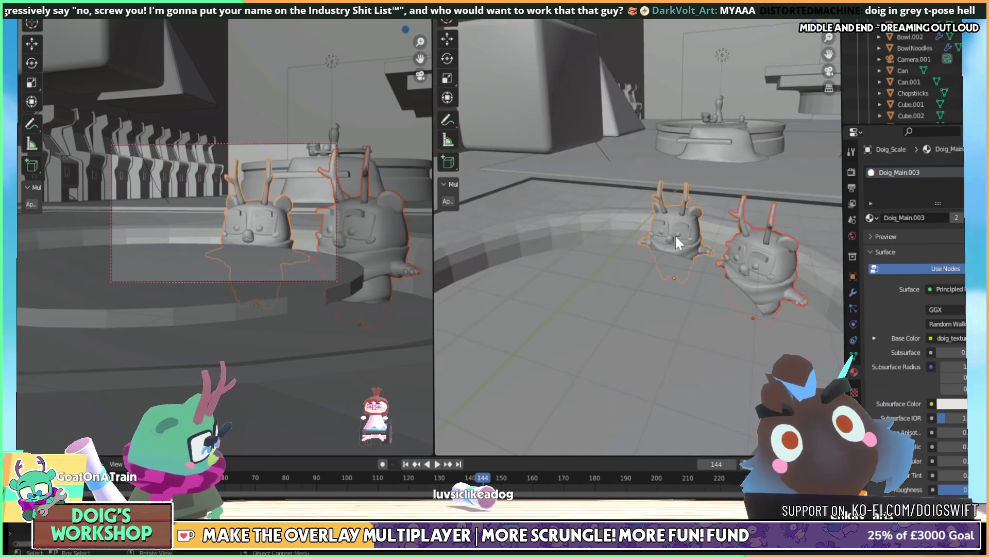
pyautogui.moveTo(677, 234); pyautogui.dragTo(685, 279, button='middle')
pyautogui.moveTo(348, 283); pyautogui.dragTo(264, 246, button='middle')
pyautogui.moveTo(734, 287); pyautogui.dragTo(679, 249, button='middle')
pyautogui.hotkey('shift', 'd')
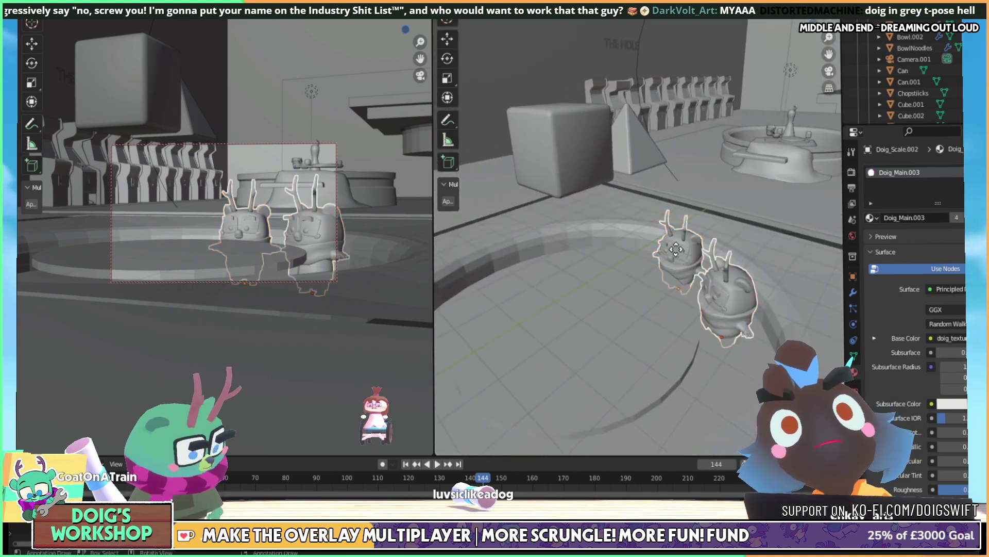
pyautogui.click(595, 238)
# Rotate the new pair of figures about the Z axis and move them along the pit's curved seating
pyautogui.press('r')
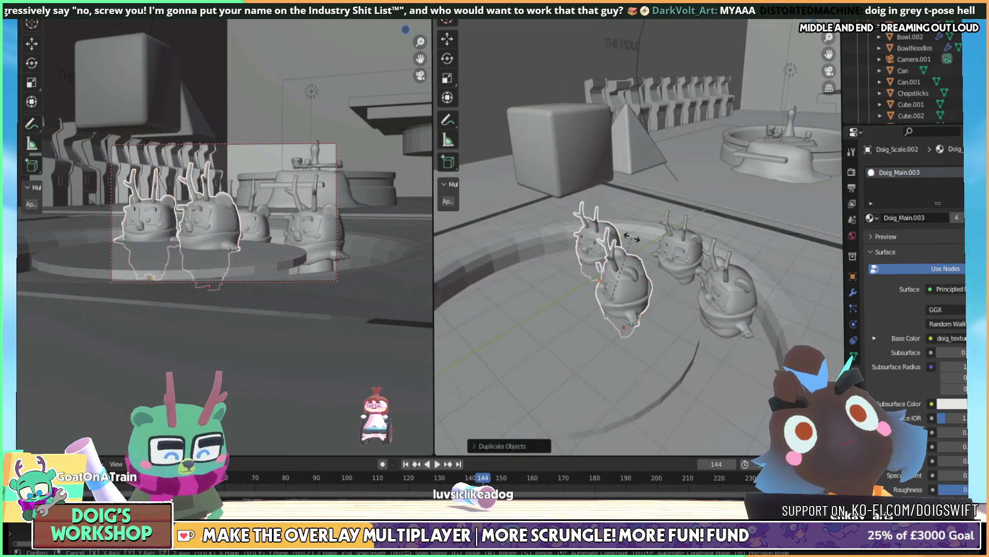
pyautogui.press('z')
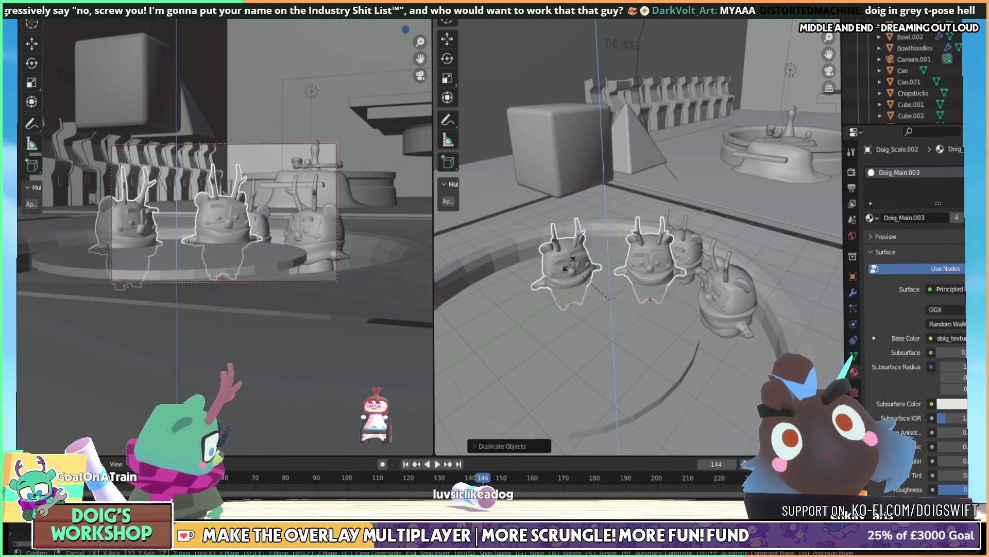
pyautogui.click(580, 259)
pyautogui.moveTo(610, 258); pyautogui.dragTo(683, 315, button='middle')
pyautogui.press('g')
pyautogui.click(625, 305)
pyautogui.moveTo(625, 305); pyautogui.dragTo(628, 230, button='middle')
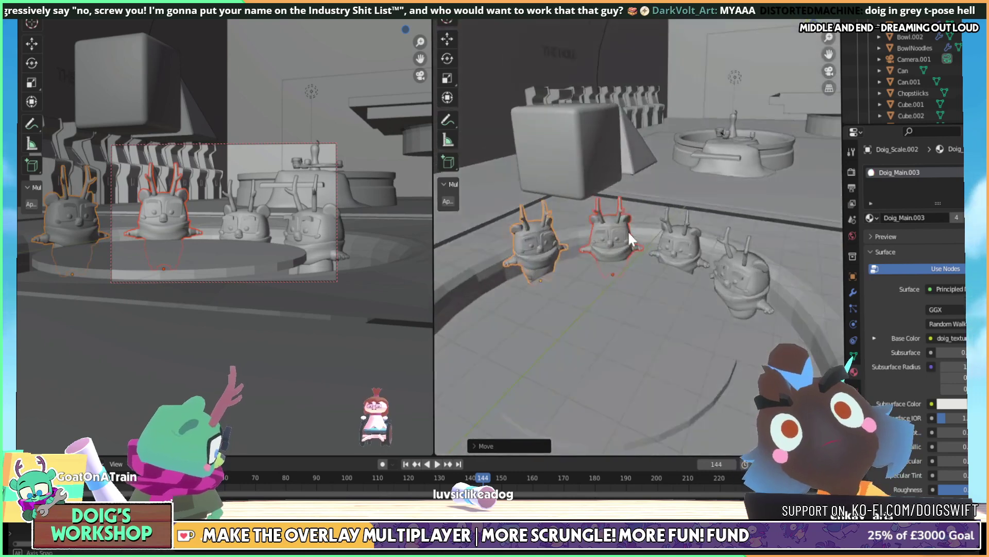
# Fine-tune the new pair's rotation and position so all four figures sit in an arc behind the round table
pyautogui.press('r')
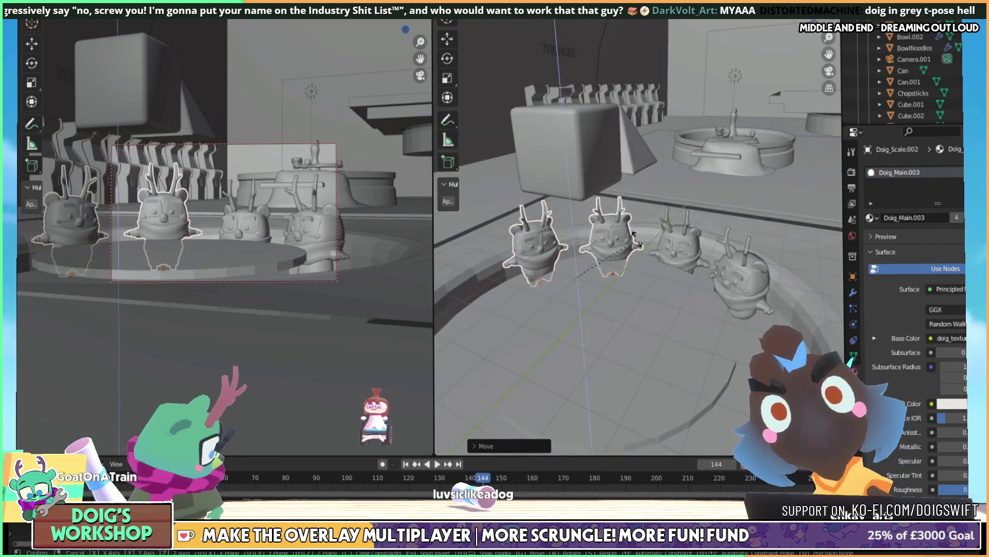
pyautogui.click(635, 224)
pyautogui.moveTo(613, 227); pyautogui.dragTo(641, 205, button='middle')
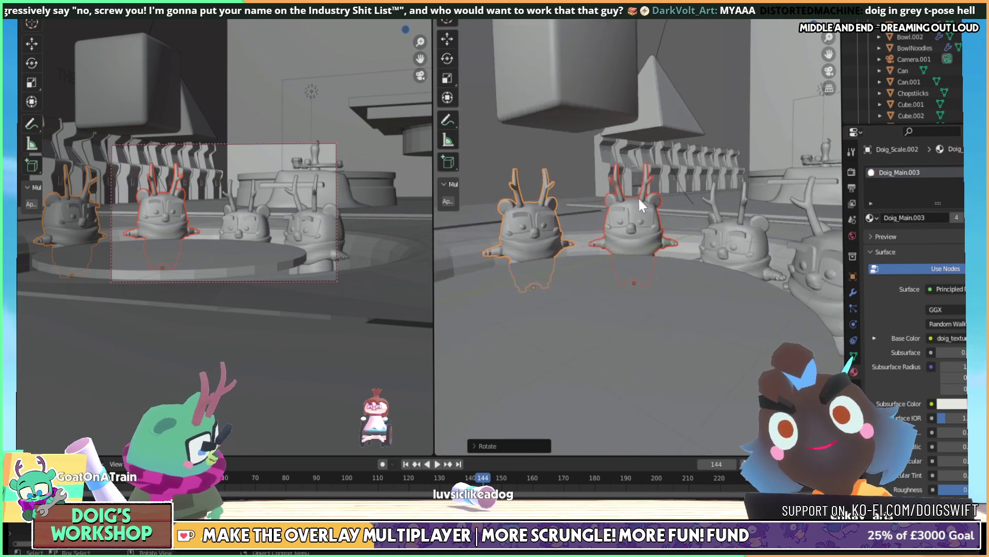
pyautogui.press('g')
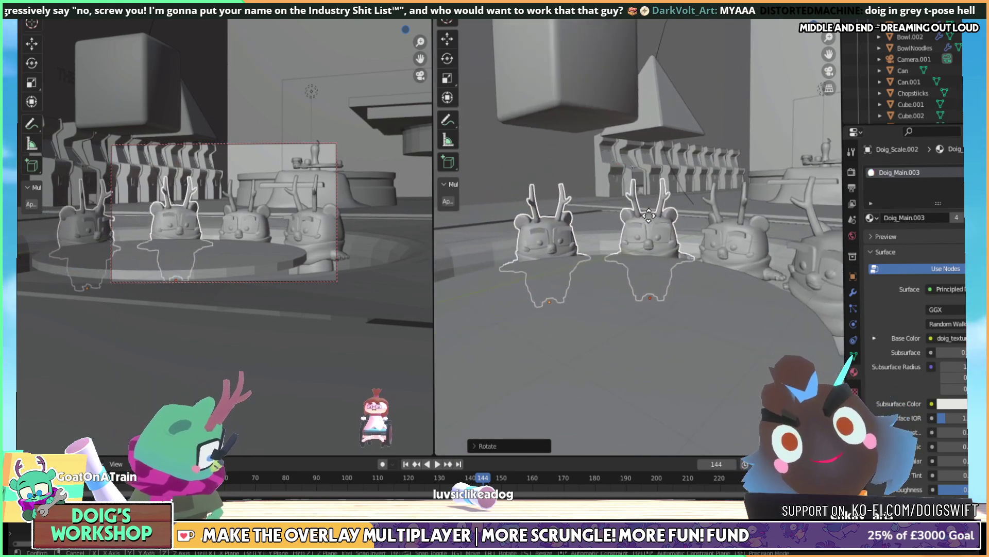
pyautogui.click(648, 220)
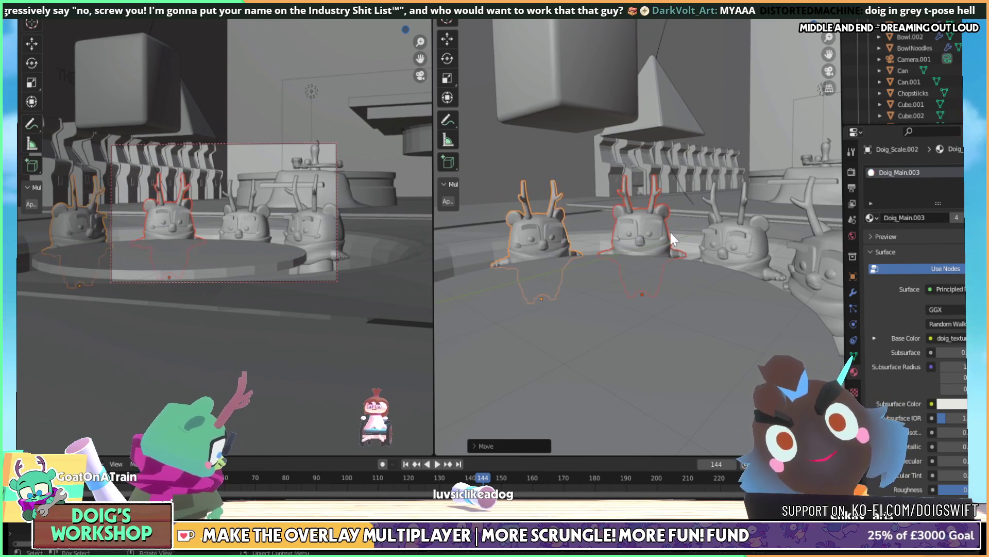
pyautogui.press('g')
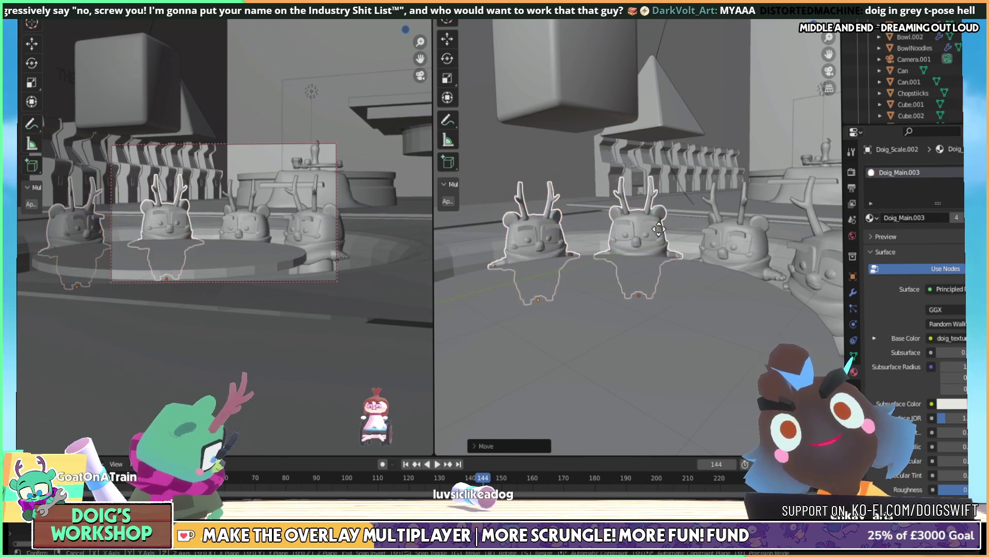
pyautogui.click(669, 235)
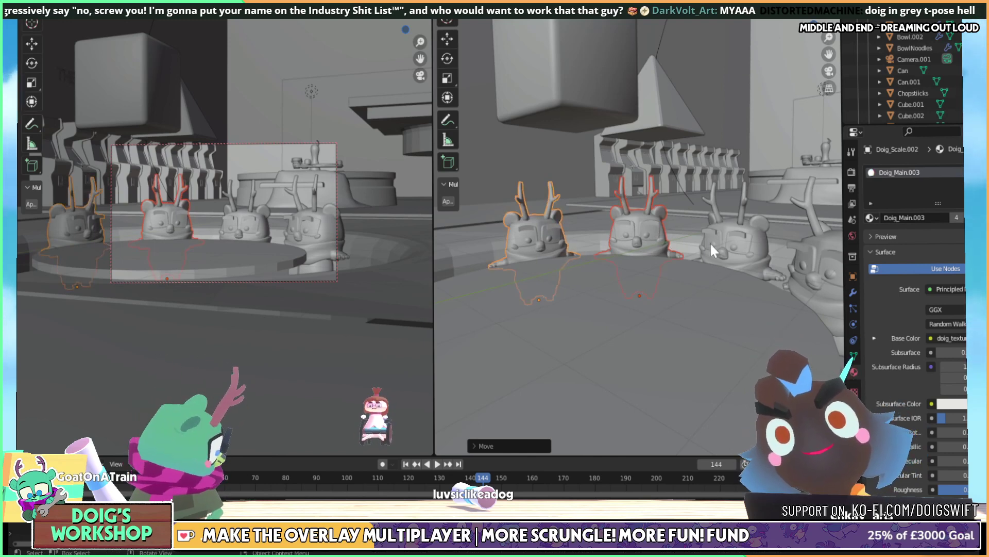
# Reframe Camera.001 so the four seated figures and the round table fit in the shot, and deselect the duplicated pair
pyautogui.keyDown('shift'); pyautogui.moveTo(264, 202); pyautogui.dragTo(237, 212, button='middle'); pyautogui.keyUp('shift')
pyautogui.scroll(-1, 267, 205)
pyautogui.scroll(1, 254, 210)
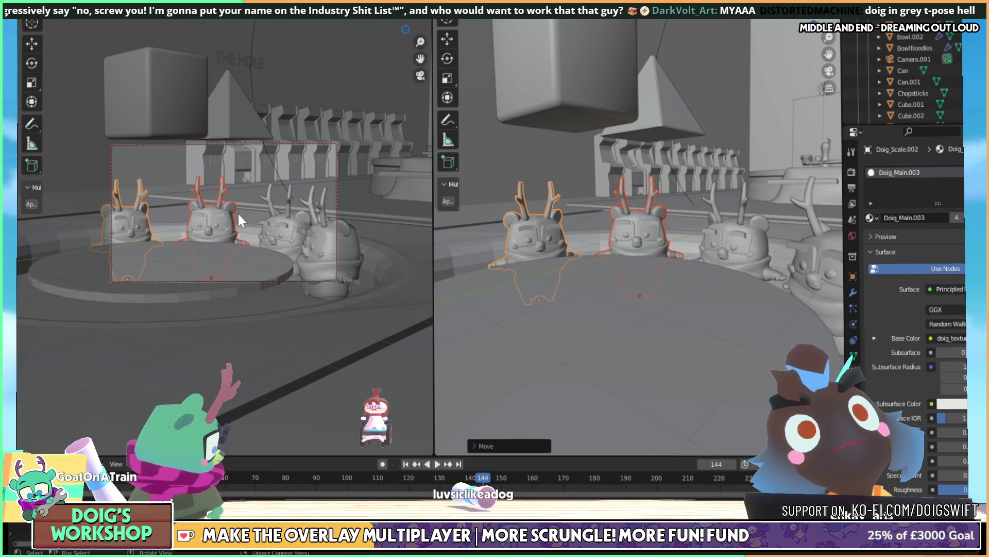
pyautogui.click(567, 240)
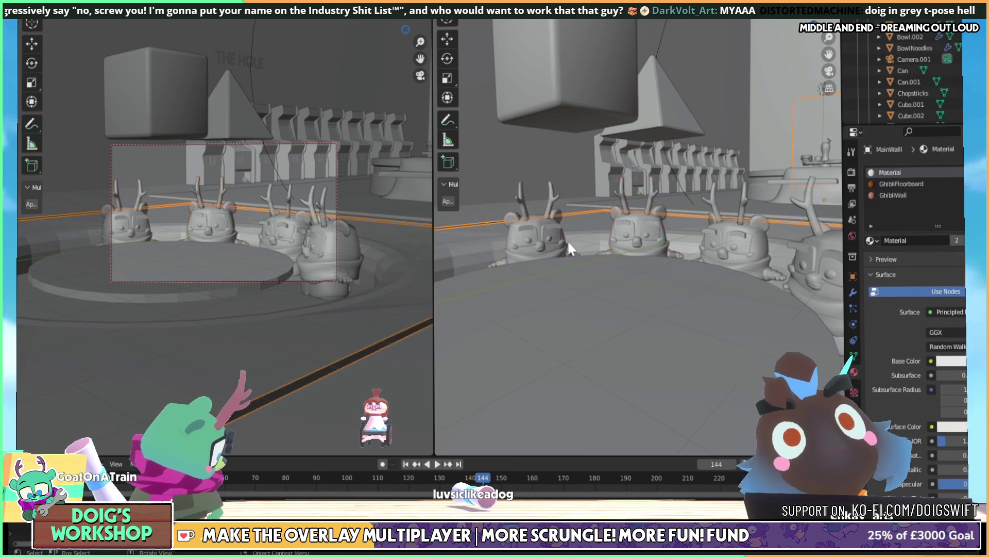
# Duplicate the seated figure at the far end of the arc and place the copy beside it in the pit
pyautogui.click(548, 245)
pyautogui.moveTo(548, 245); pyautogui.dragTo(607, 247, button='middle')
pyautogui.hotkey('shift', 'd')
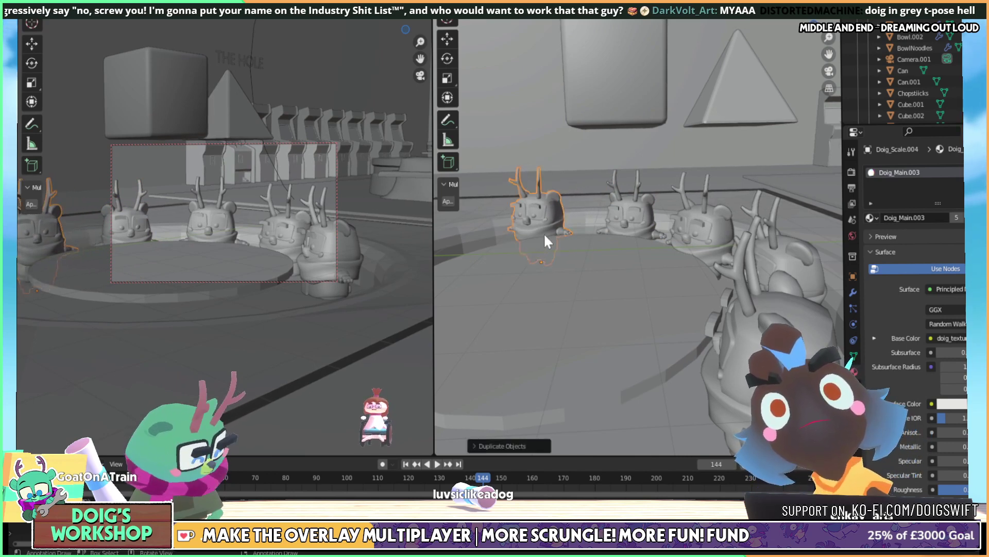
# Rotate the fifth figure about the Z axis to face the round table and move it along the pit's curved seating
pyautogui.press('z')
pyautogui.click(548, 219)
pyautogui.press('r')
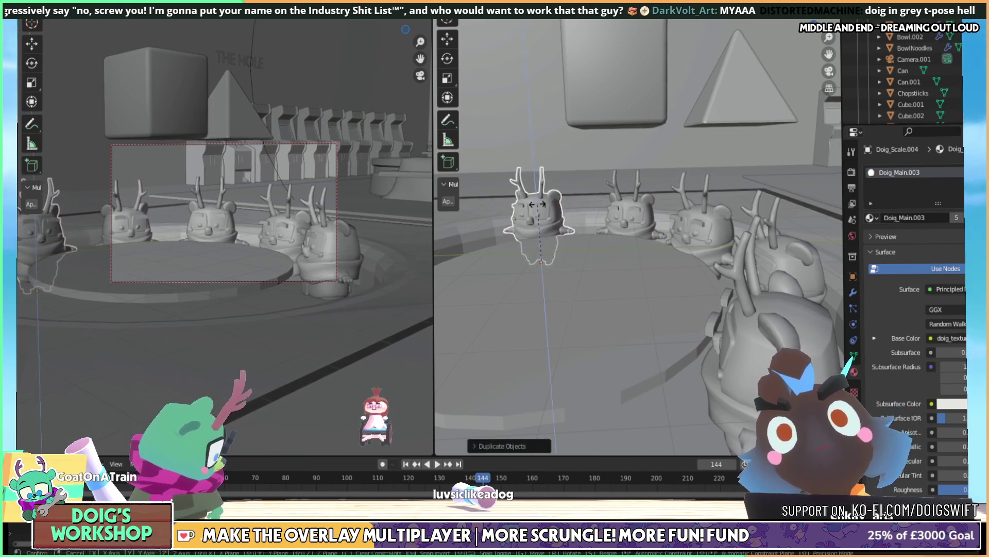
pyautogui.click(516, 197)
pyautogui.moveTo(598, 209); pyautogui.dragTo(589, 207, button='middle')
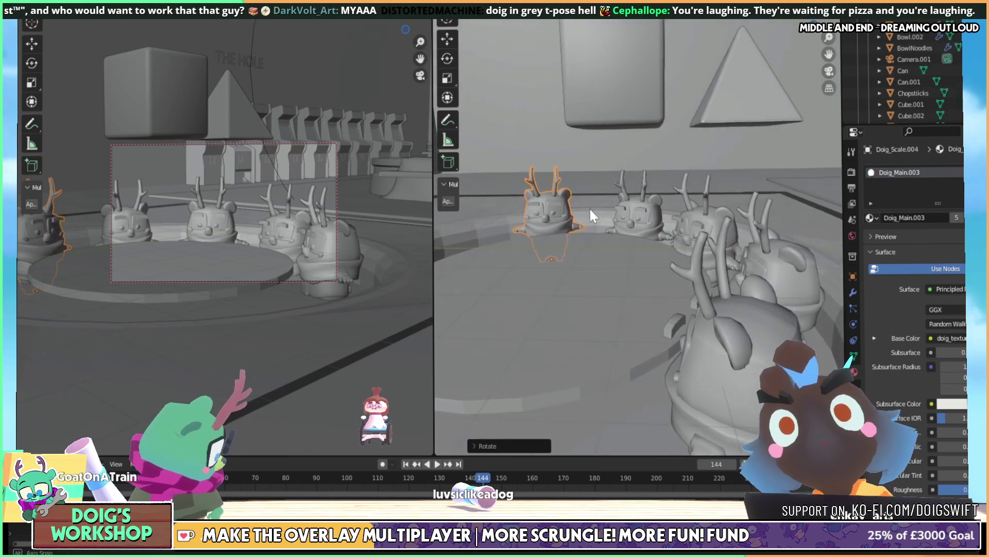
pyautogui.press('g')
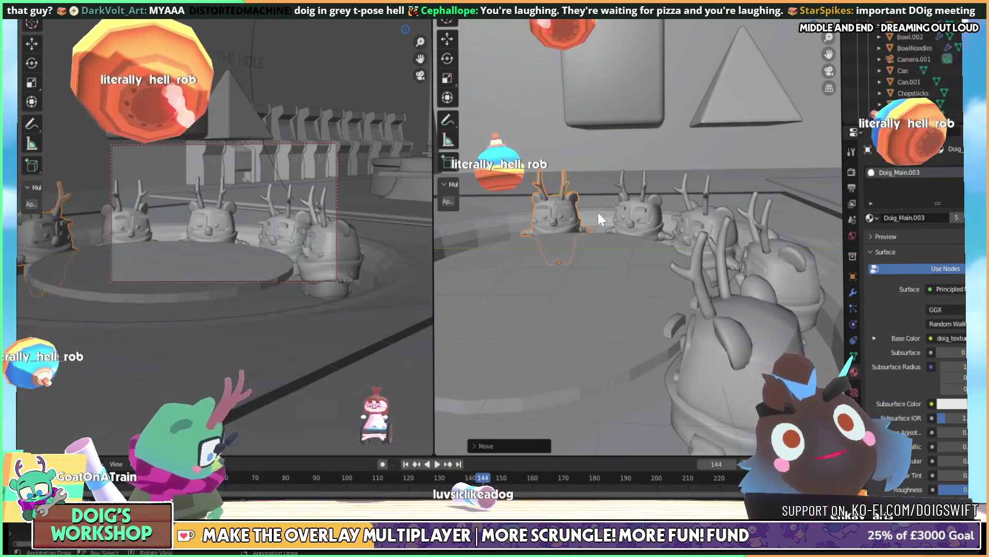
pyautogui.click(598, 210)
# Reframe Camera.001 around the five seated figures and the round table, and shrink the timeline to enlarge the viewports
pyautogui.scroll(-1, 268, 239)
pyautogui.moveTo(268, 239)
pyautogui.mouseDown(button='middle')
pyautogui.moveTo(252, 230)
pyautogui.moveTo(292, 227)
pyautogui.moveTo(254, 221)
pyautogui.moveTo(264, 225)
pyautogui.mouseUp(button='middle')
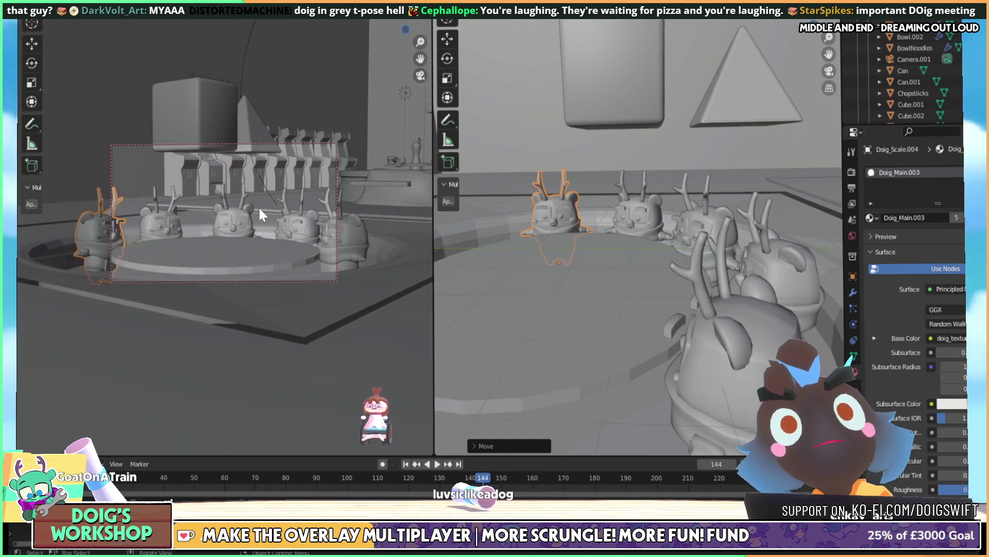
pyautogui.moveTo(259, 210)
pyautogui.mouseDown(button='middle')
pyautogui.moveTo(278, 219)
pyautogui.moveTo(258, 223)
pyautogui.mouseUp(button='middle')
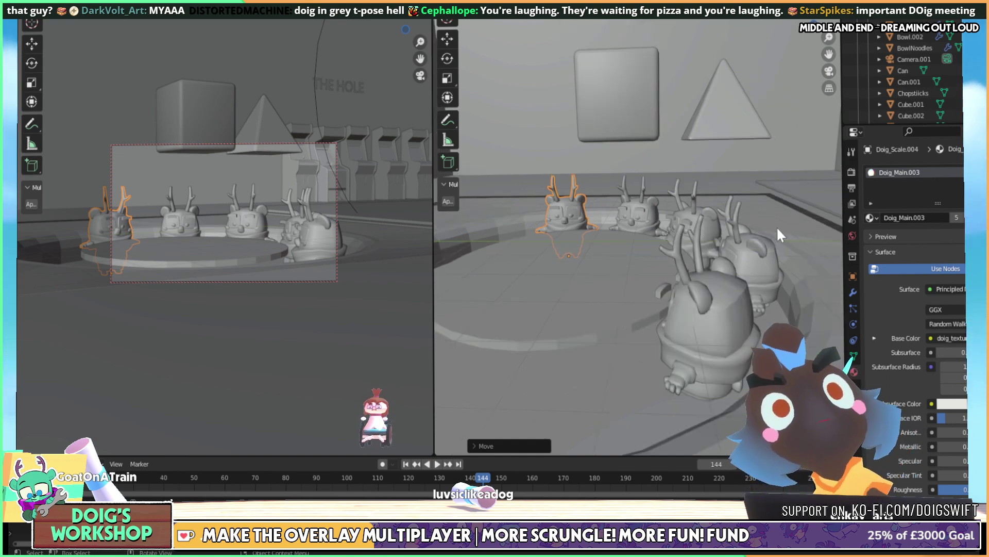
pyautogui.scroll(-1, 197, 229)
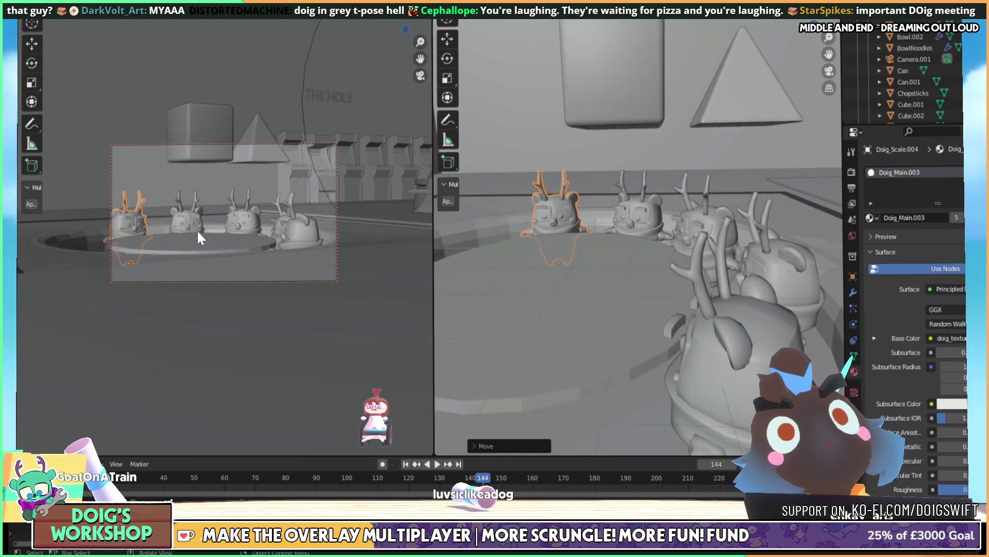
pyautogui.keyDown('shift'); pyautogui.moveTo(190, 213); pyautogui.dragTo(202, 218, button='middle'); pyautogui.keyUp('shift')
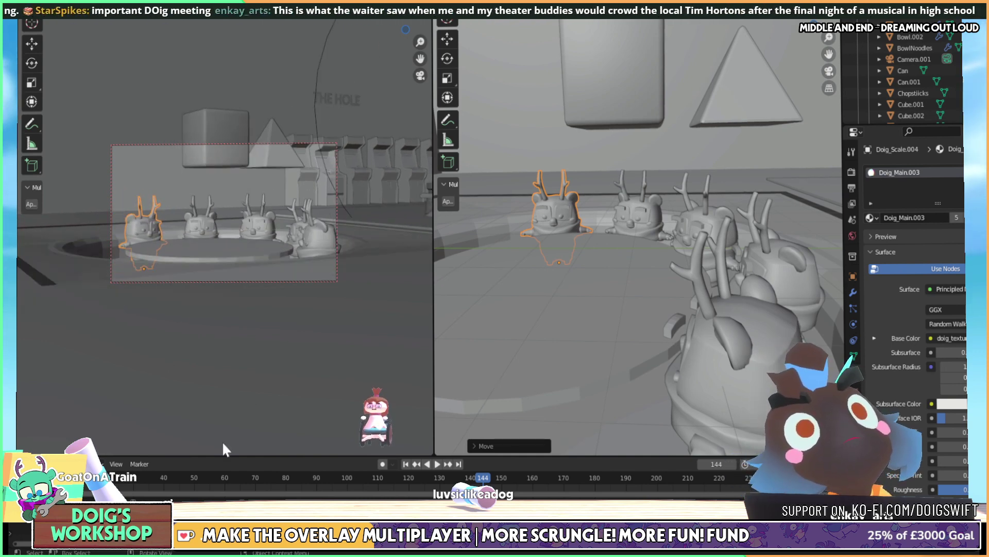
pyautogui.moveTo(213, 456)
pyautogui.mouseDown()
pyautogui.moveTo(214, 408)
pyautogui.moveTo(213, 469)
pyautogui.mouseUp()
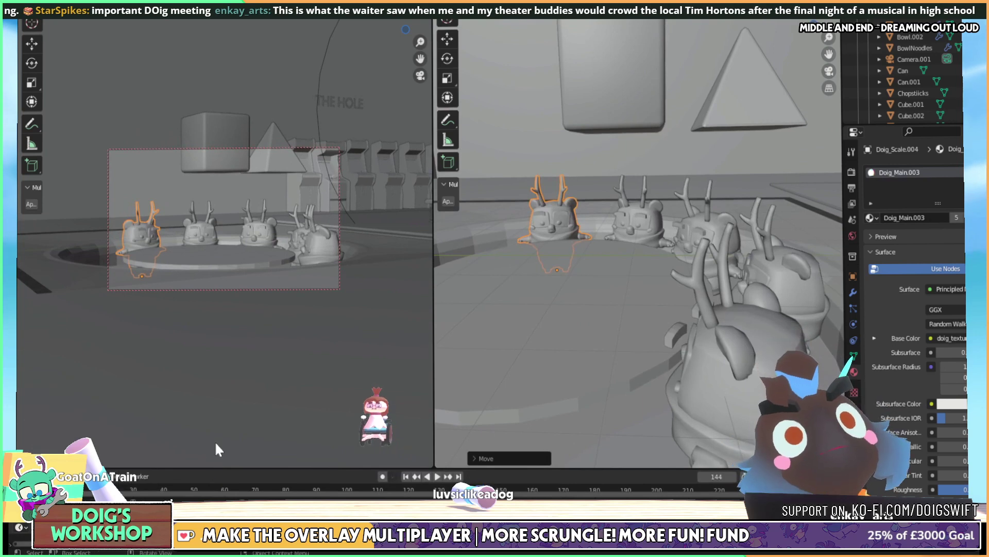
pyautogui.moveTo(236, 234); pyautogui.dragTo(273, 216, button='middle')
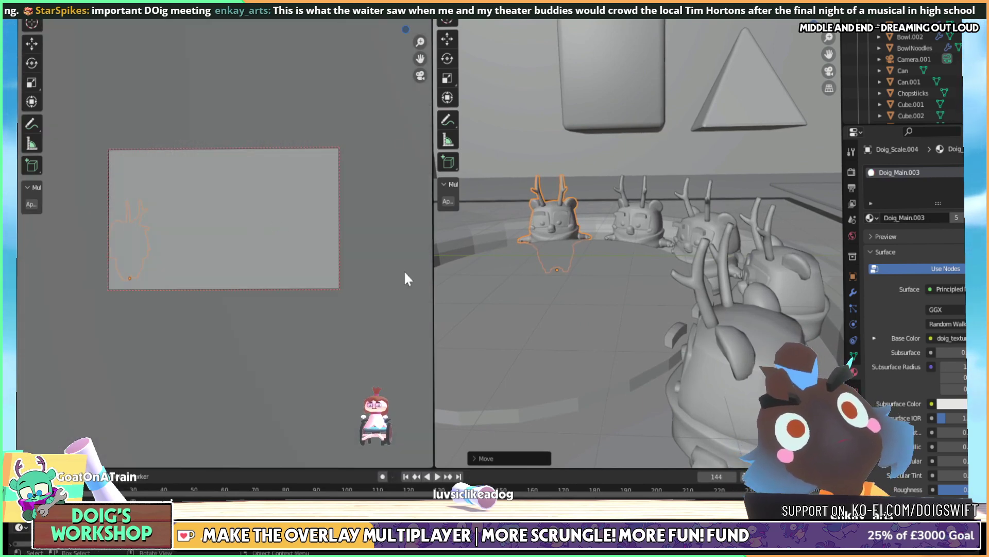
# Select Camera.001 beside the pit and lower its focal length to 31 mm
pyautogui.scroll(-3, 508, 233)
pyautogui.scroll(-4, 510, 233)
pyautogui.keyDown('shift'); pyautogui.moveTo(550, 201); pyautogui.dragTo(646, 223, button='middle'); pyautogui.keyUp('shift')
pyautogui.scroll(1, 297, 266)
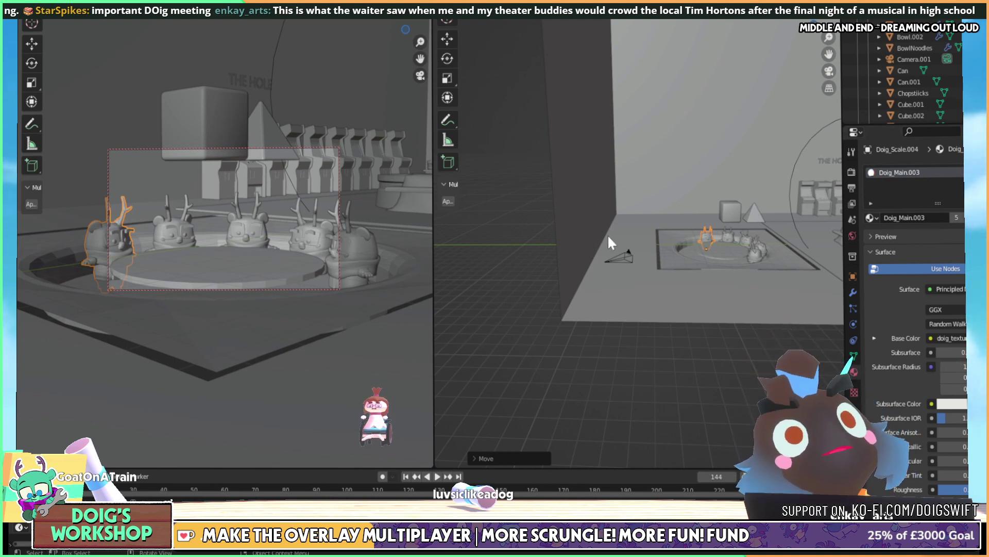
pyautogui.click(623, 254)
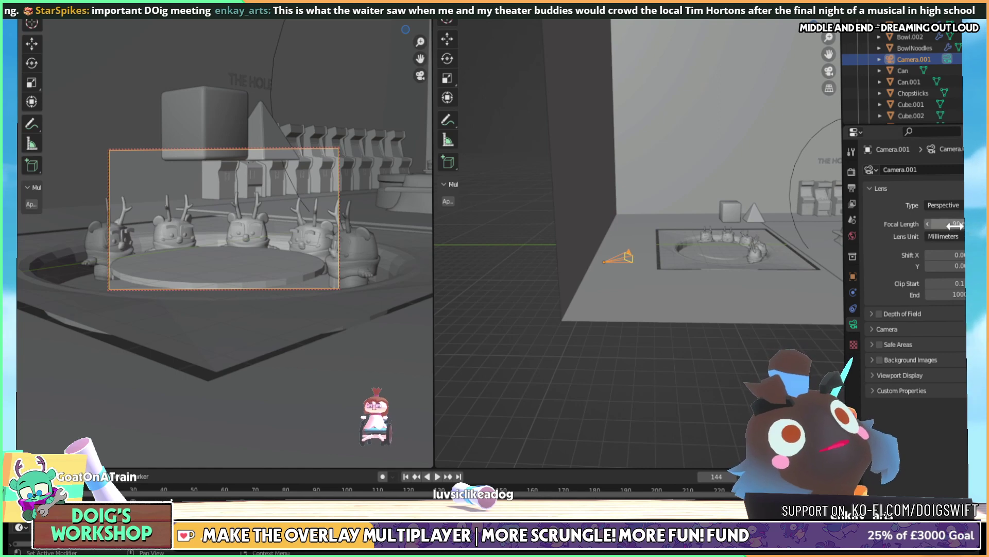
pyautogui.moveTo(955, 224); pyautogui.dragTo(914, 224)
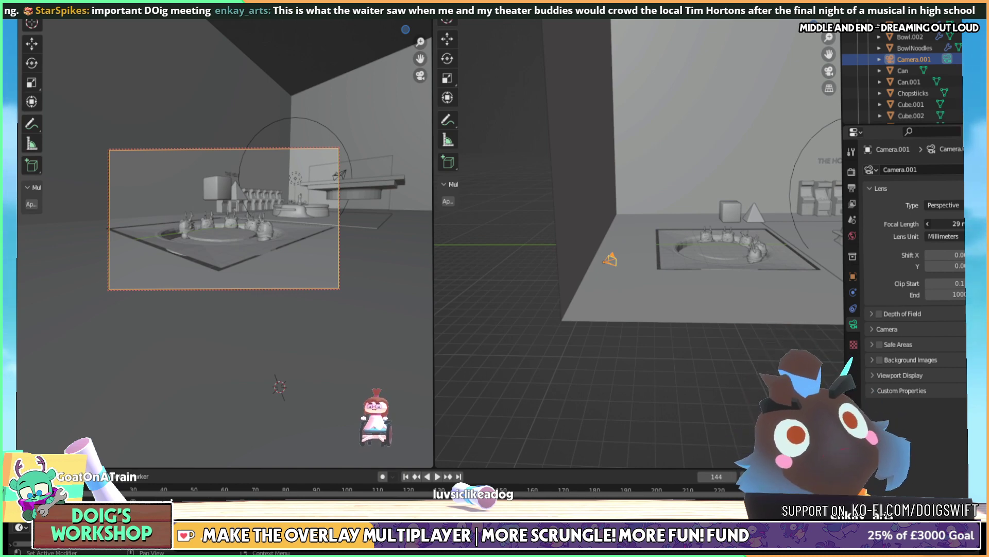
pyautogui.moveTo(914, 224); pyautogui.dragTo(916, 224)
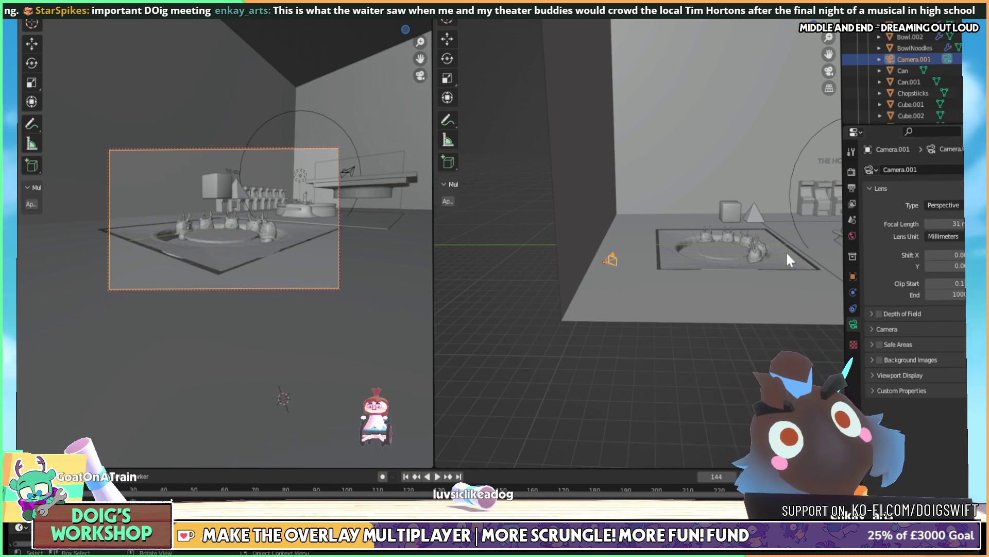
# Move Camera.001 along its local Z axis toward the pit so the five figures fill the frame
pyautogui.click(608, 264)
pyautogui.click(608, 263)
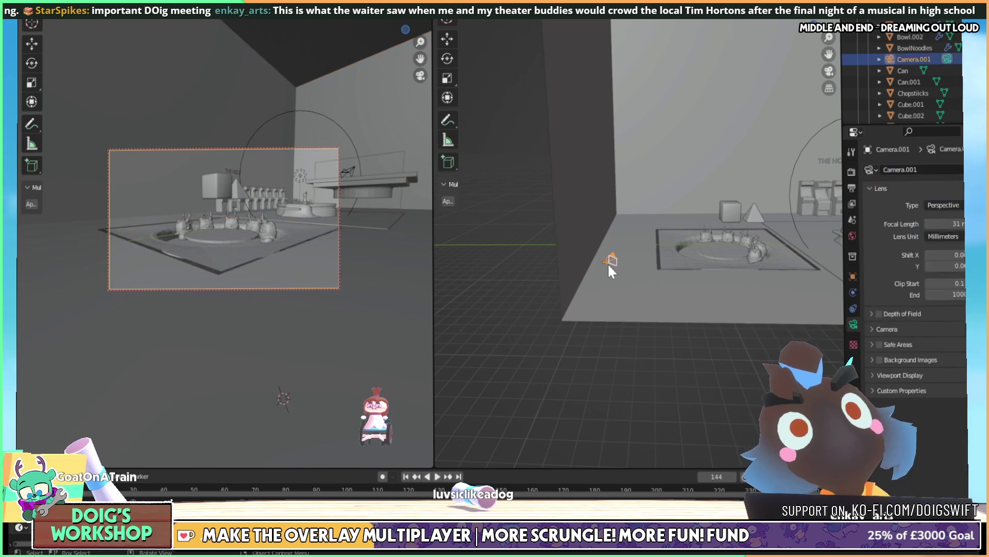
pyautogui.press('g')
pyautogui.press('z')
pyautogui.press('z')
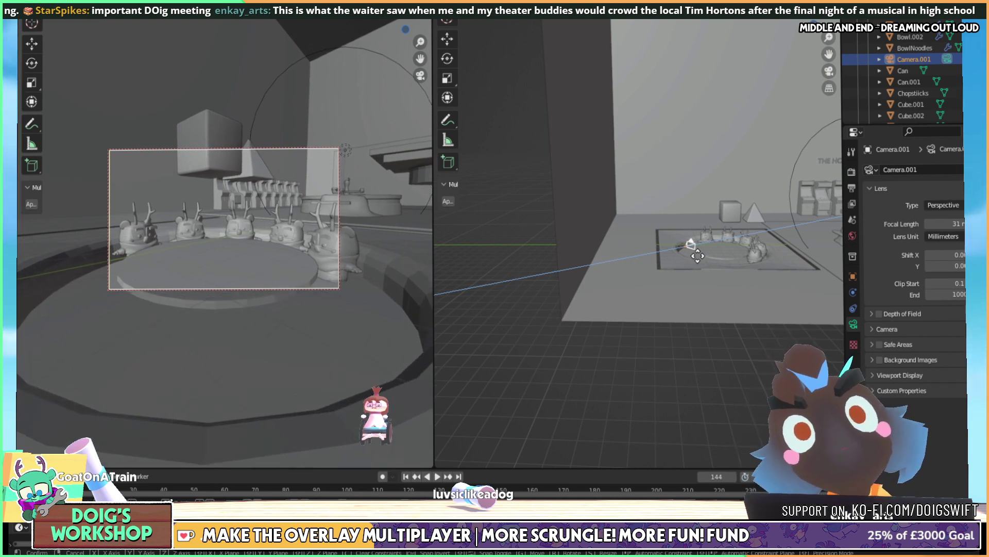
pyautogui.click(664, 256)
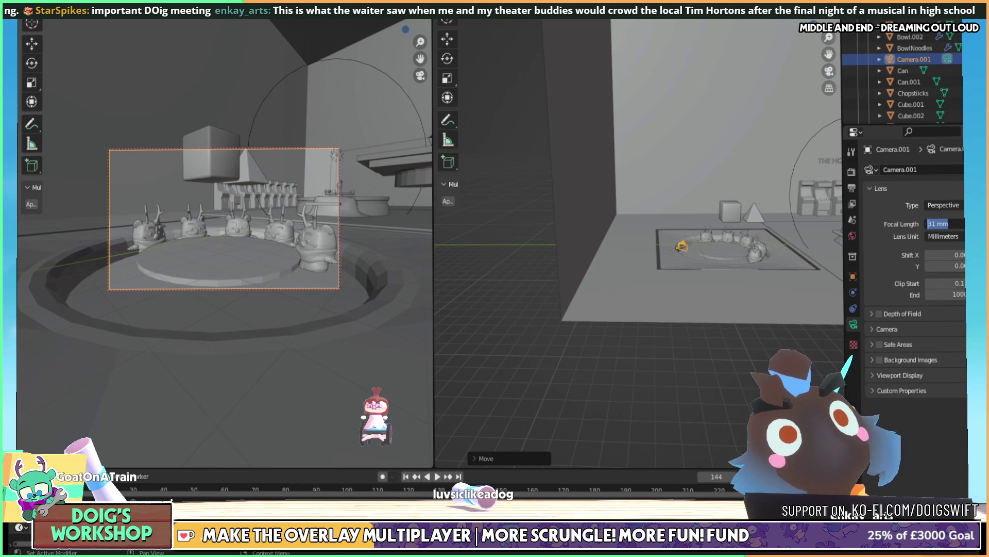
# Set Camera.001's focal length to 60 mm and pull it back along its local Z axis until all five figures fit
pyautogui.press('Return')
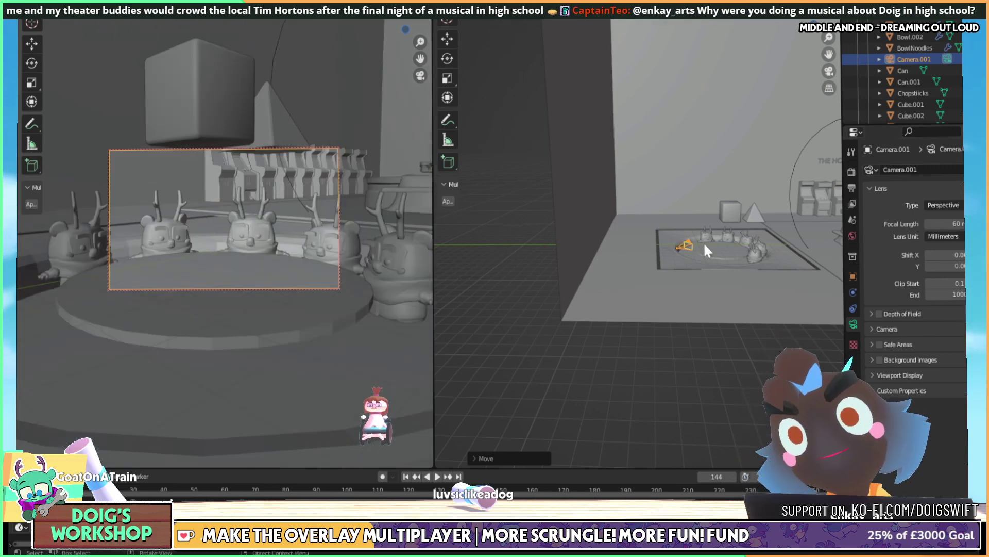
pyautogui.press('g')
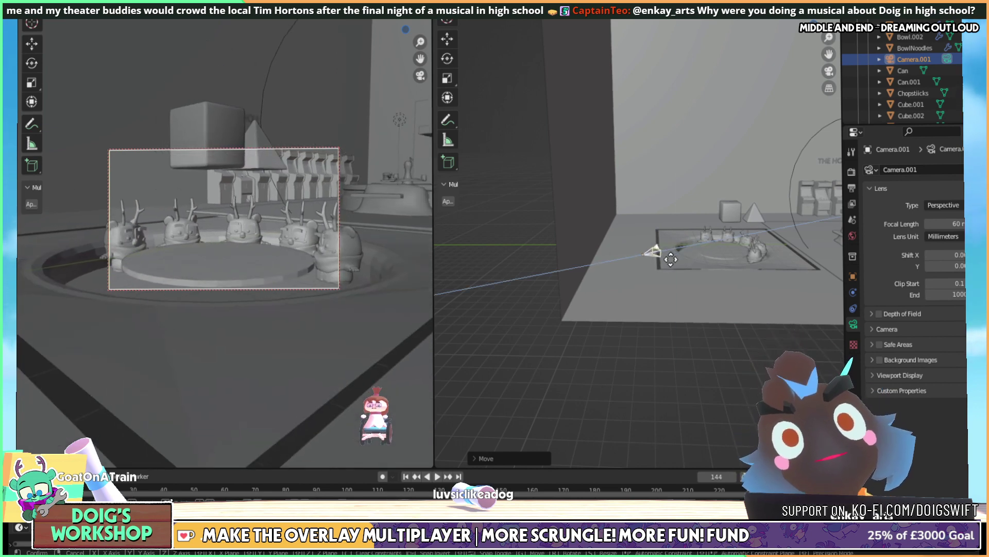
pyautogui.press('z')
pyautogui.press('z')
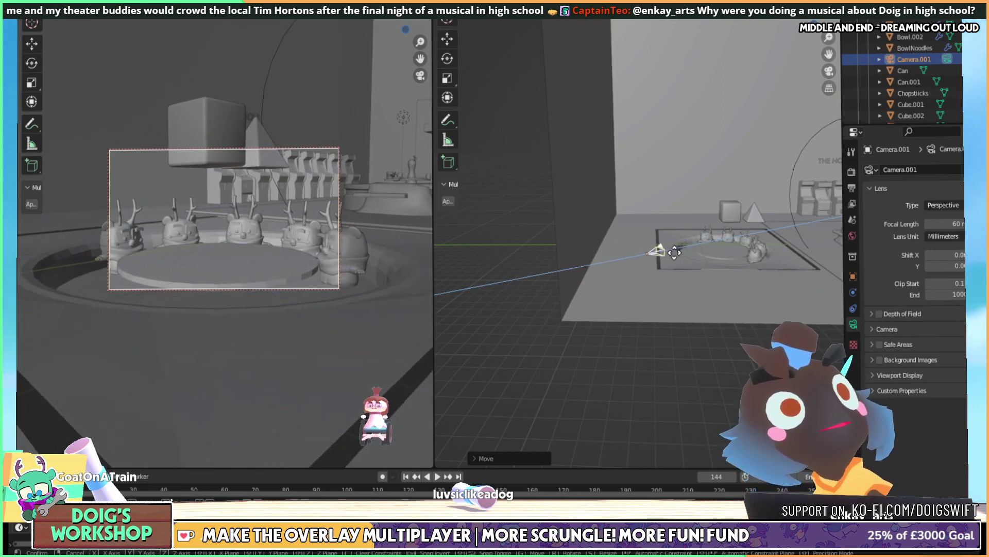
pyautogui.click(652, 262)
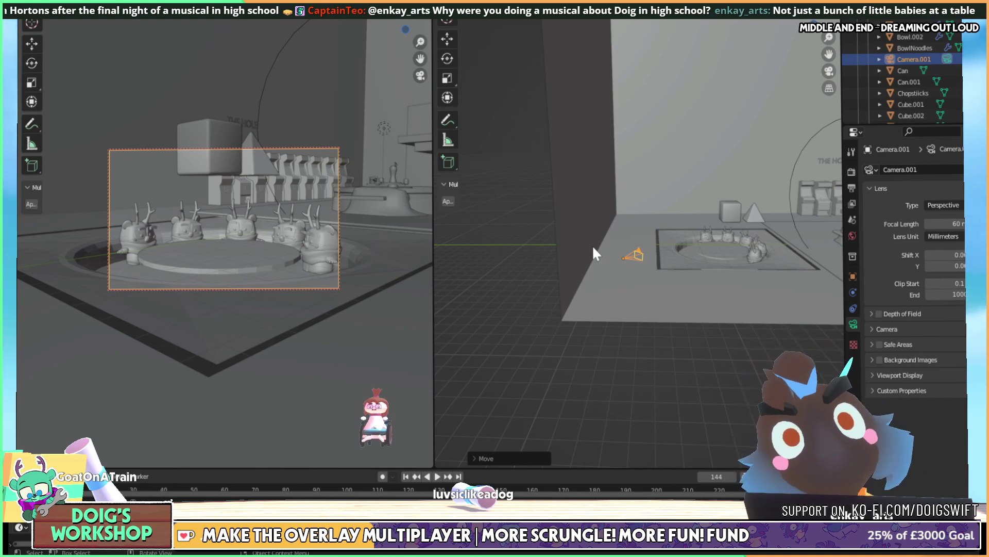
# Select the soft-play cube behind the figures and switch both viewports from solid to coloured, textured shading
pyautogui.scroll(6, 691, 234)
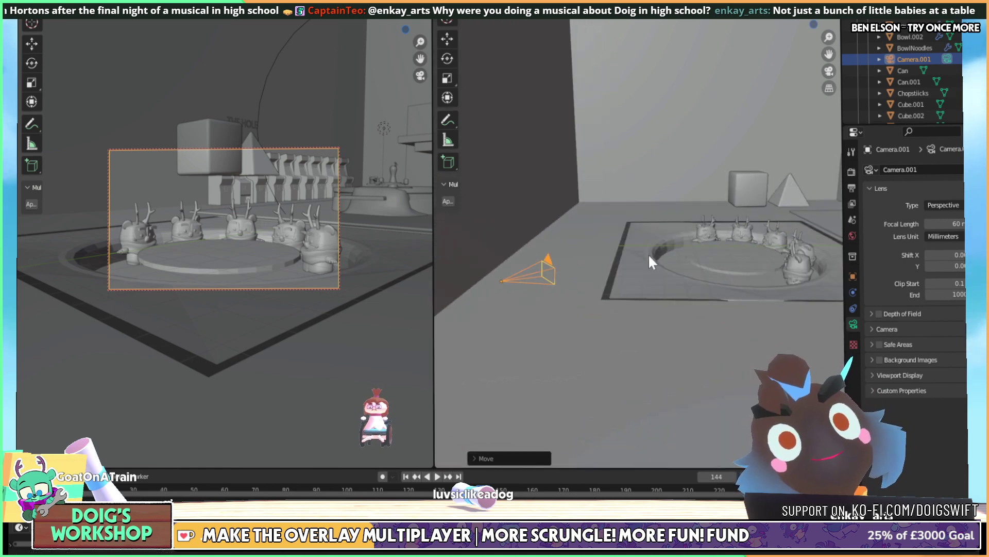
pyautogui.scroll(6, 682, 282)
pyautogui.moveTo(644, 263); pyautogui.dragTo(608, 266, button='middle')
pyautogui.scroll(-4, 676, 283)
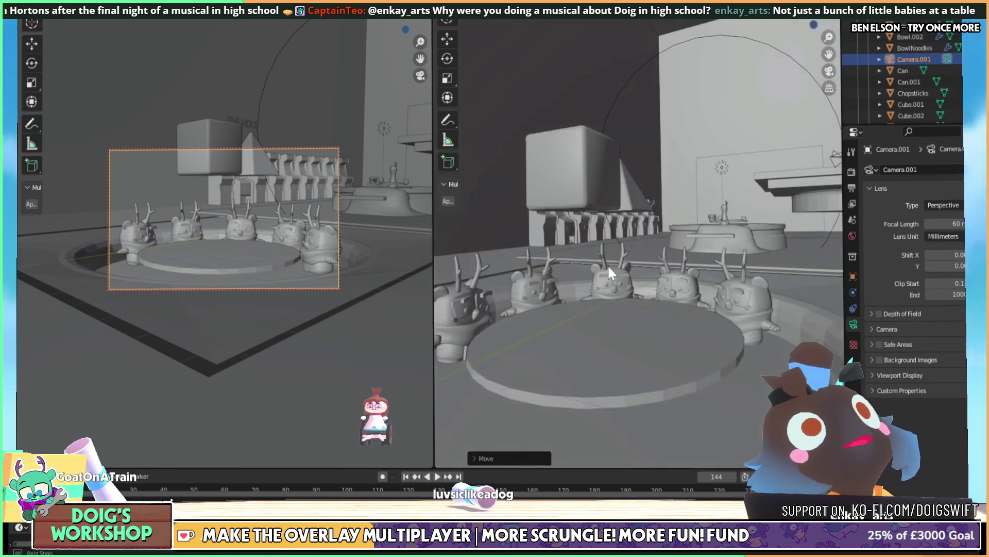
pyautogui.click(567, 182)
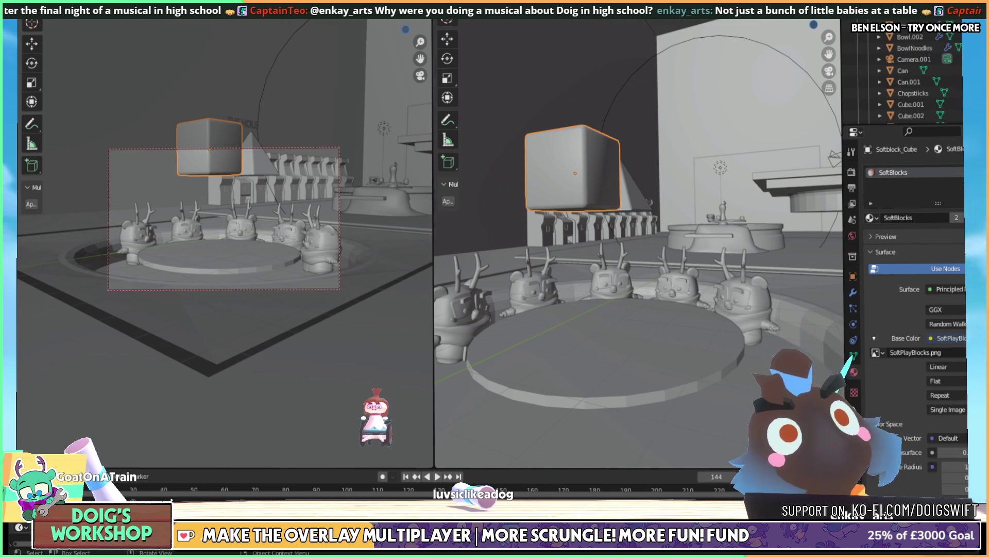
pyautogui.press('z')
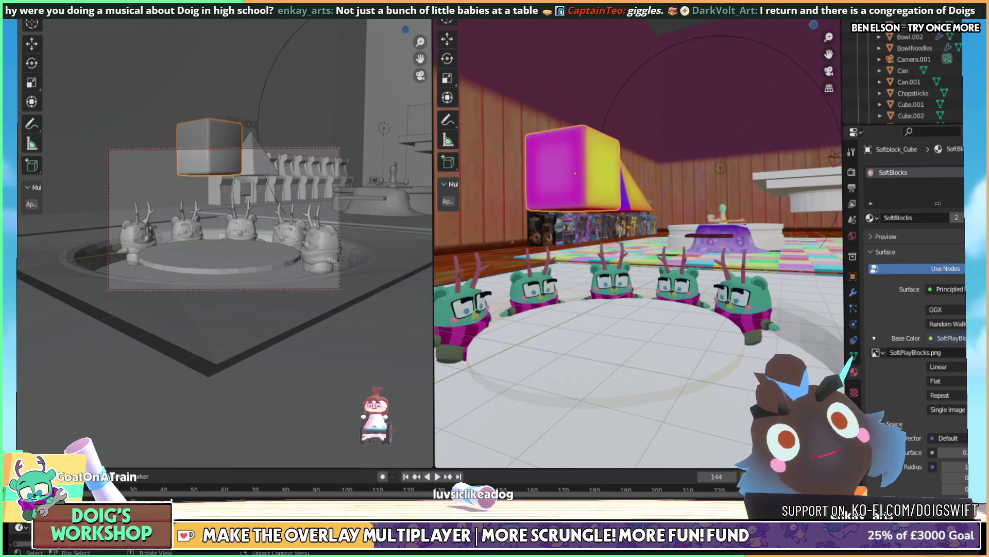
pyautogui.press('z')
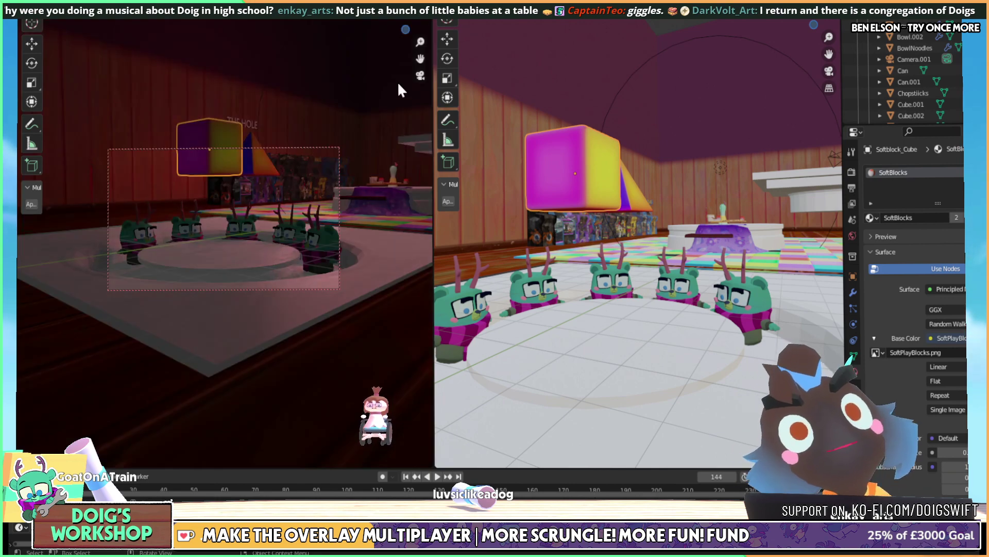
# Select the soft-play cube and pyramid together and move them out of the camera shot, up near THE HOLE sign
pyautogui.click(556, 161)
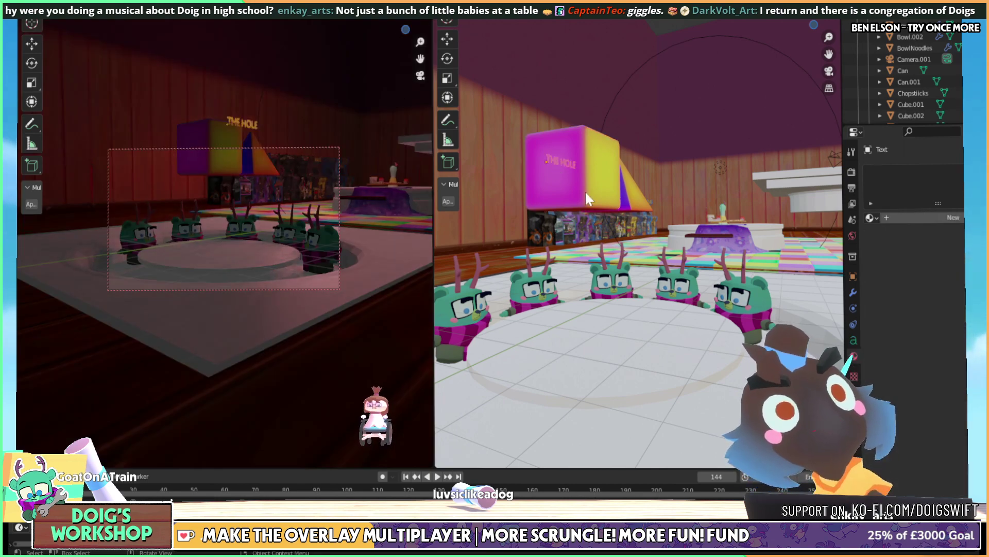
pyautogui.moveTo(646, 187); pyautogui.dragTo(556, 218, button='middle')
pyautogui.scroll(-6, 556, 218)
pyautogui.keyDown('shift'); pyautogui.moveTo(627, 196); pyautogui.dragTo(568, 201, button='middle'); pyautogui.keyUp('shift')
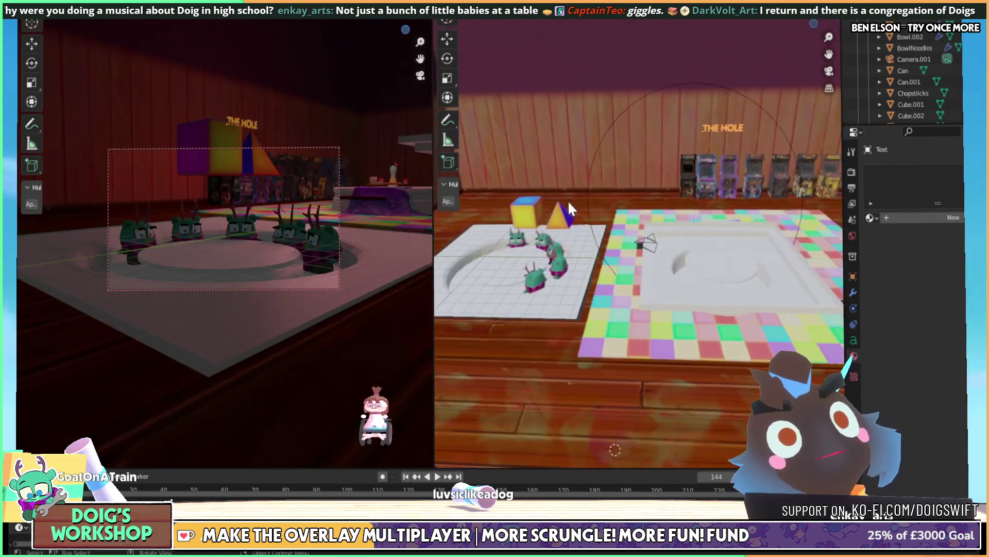
pyautogui.moveTo(636, 165); pyautogui.dragTo(658, 141, button='middle')
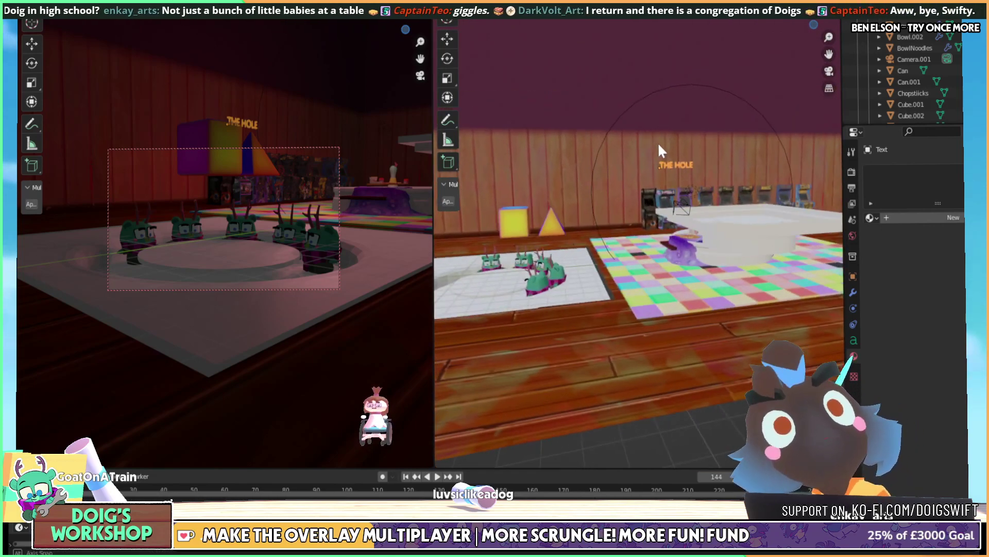
pyautogui.click(518, 227)
pyautogui.keyDown('shift'); pyautogui.click(553, 227); pyautogui.keyUp('shift')
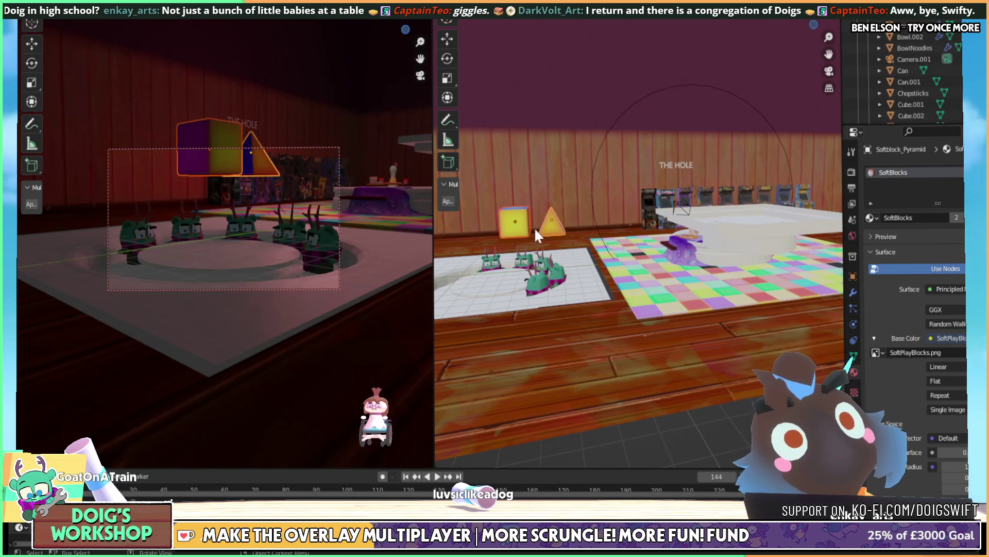
pyautogui.press('g')
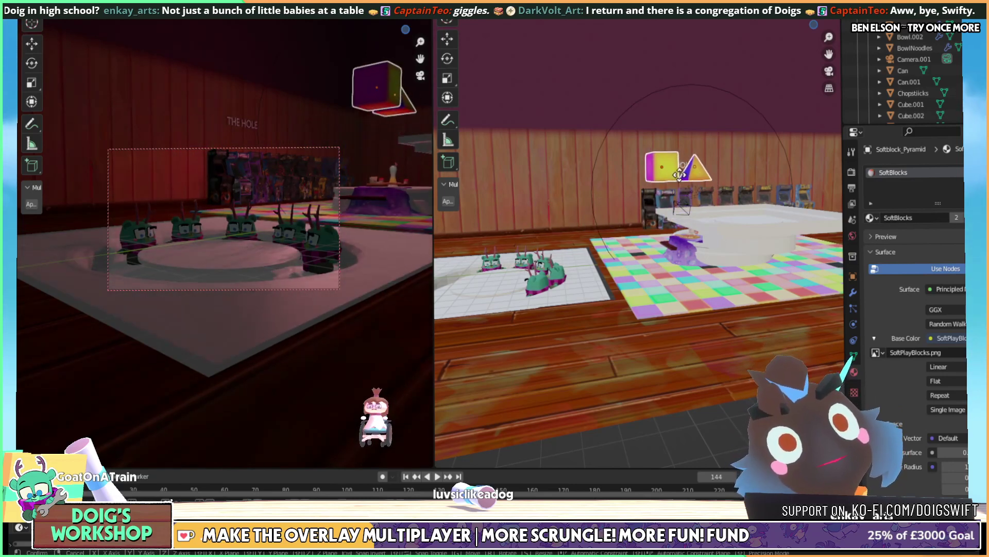
pyautogui.click(675, 191)
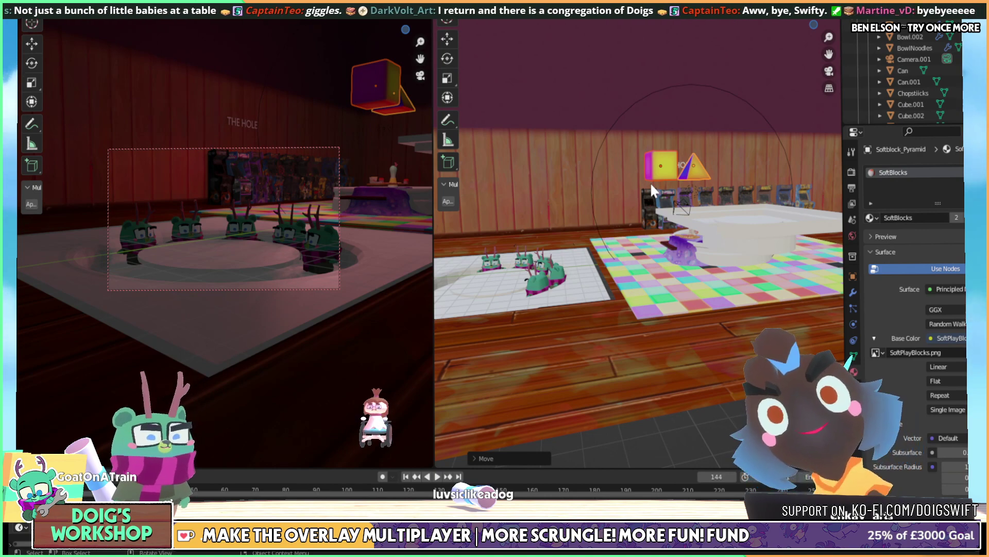
# Widen the camera viewport and bring Camera.001 closer to the five seated figures and the round table
pyautogui.moveTo(551, 209); pyautogui.dragTo(607, 218, button='middle')
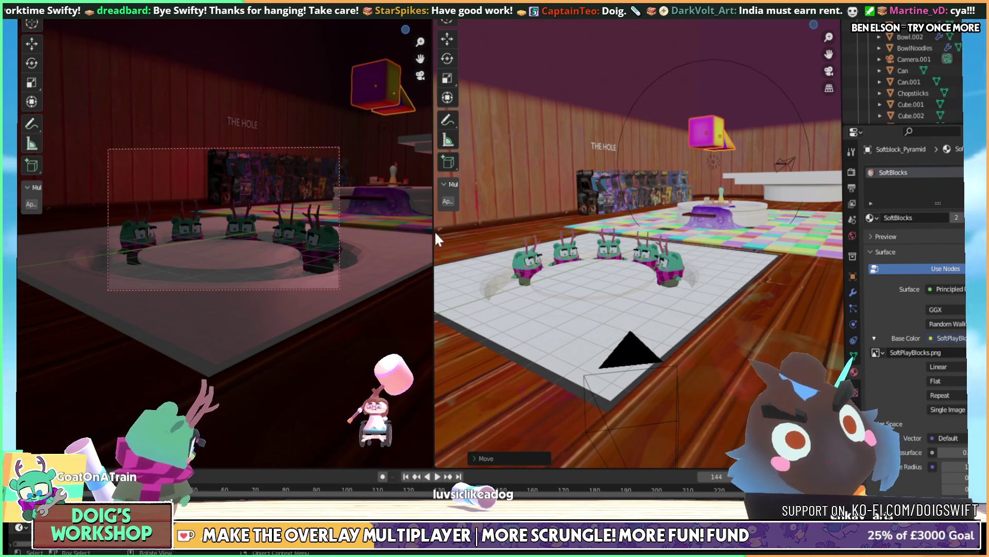
pyautogui.moveTo(435, 233); pyautogui.dragTo(433, 233)
pyautogui.moveTo(569, 235); pyautogui.dragTo(740, 277)
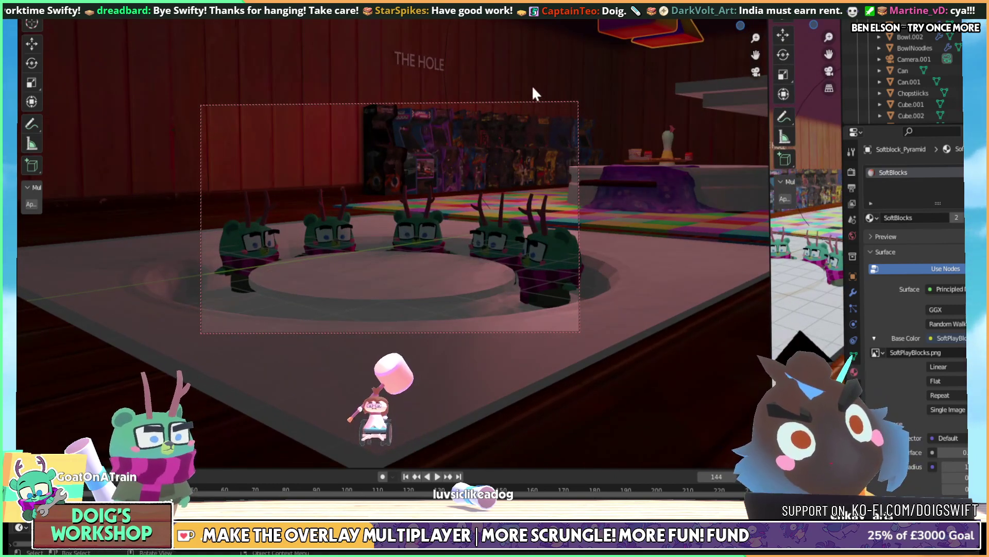
pyautogui.scroll(2, 397, 243)
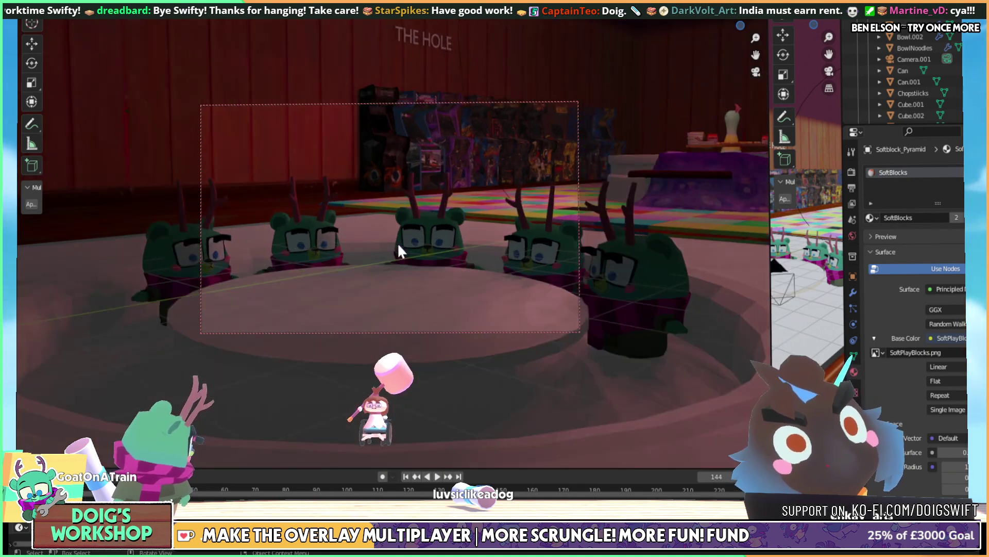
# Pull the camera back until all five figures fit inside the frame, widen the scene viewport beside it, and save the file
pyautogui.scroll(-1, 398, 247)
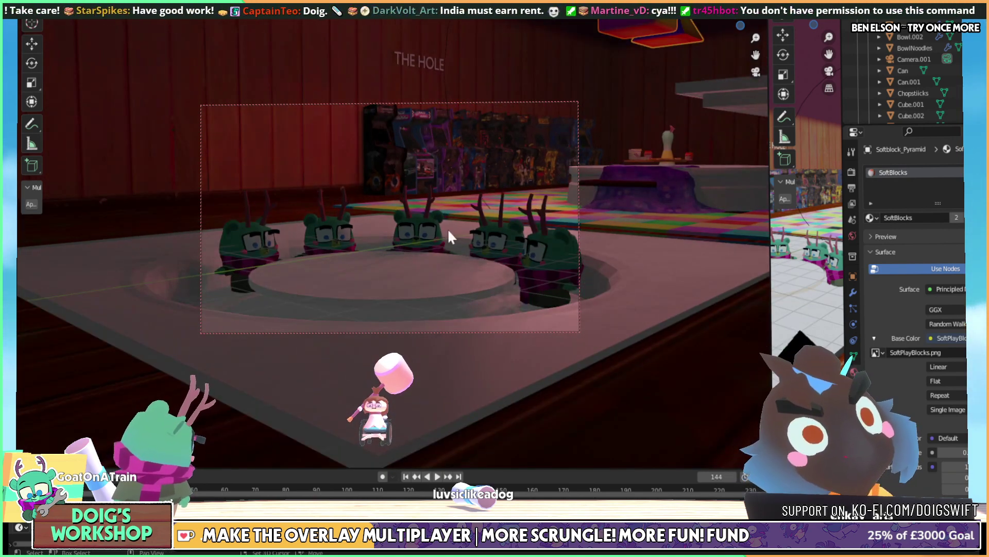
pyautogui.keyDown('shift'); pyautogui.moveTo(449, 231); pyautogui.dragTo(442, 237, button='middle'); pyautogui.keyUp('shift')
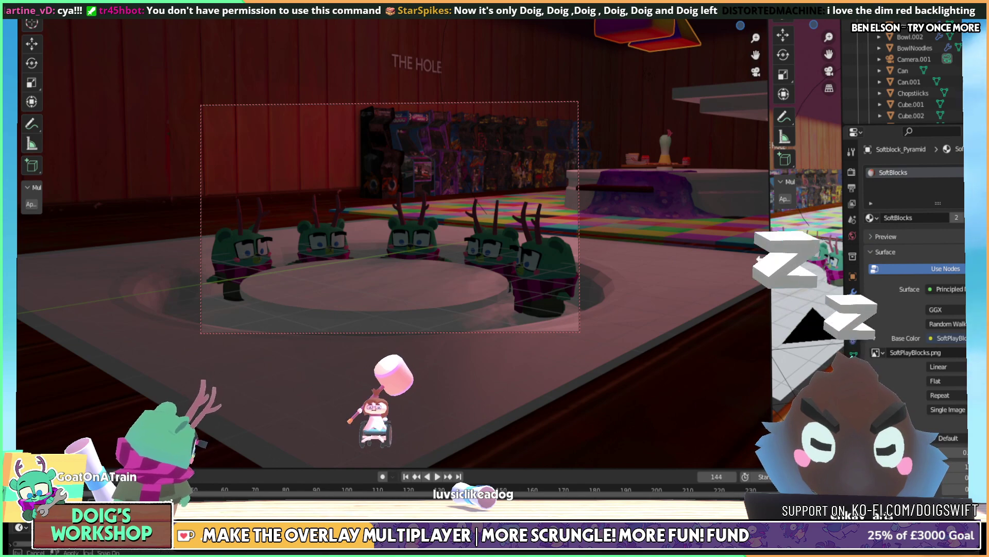
pyautogui.moveTo(763, 260); pyautogui.dragTo(571, 261)
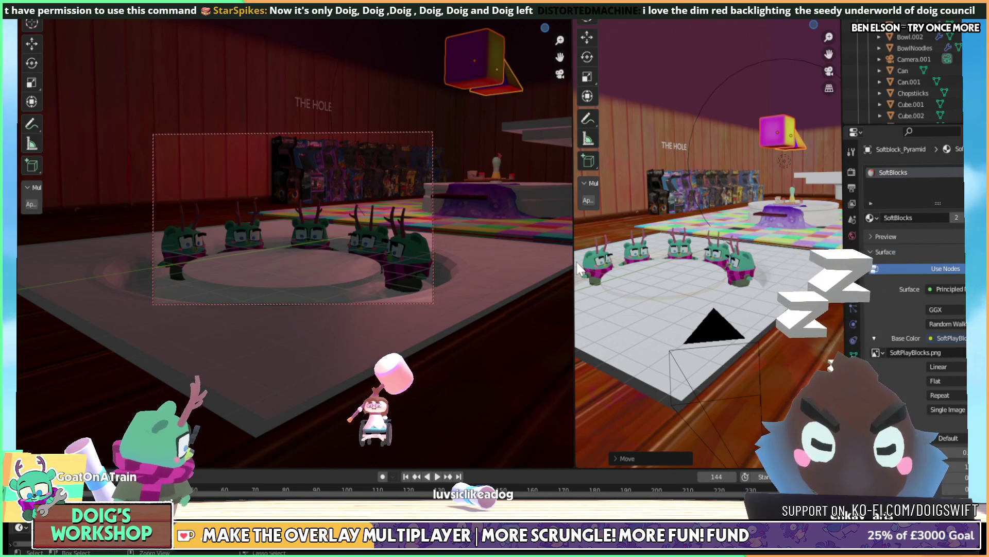
pyautogui.hotkey('ctrl', 's')
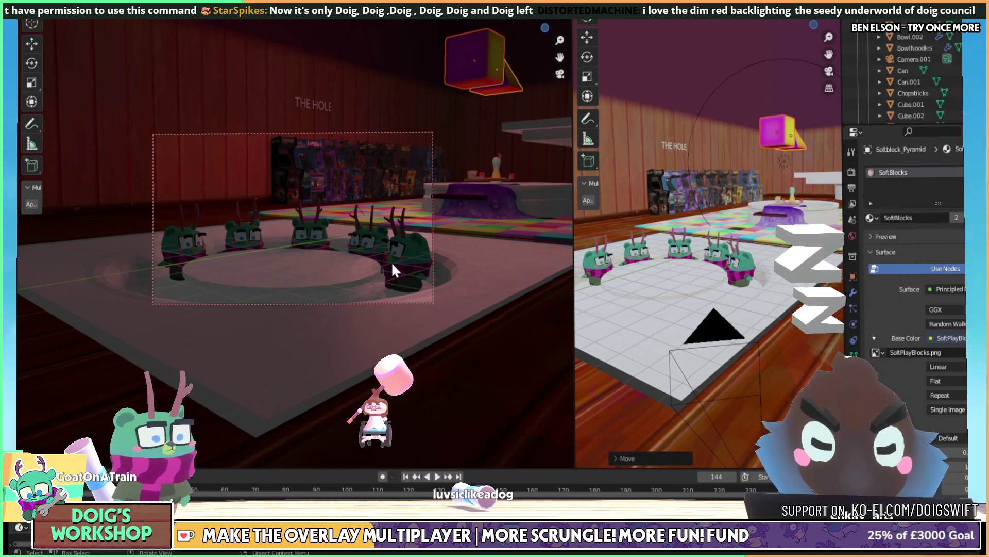
# Orbit the locked camera around the seating pit and settle on a front view with the arcade cabinets behind the figures
pyautogui.press('g')
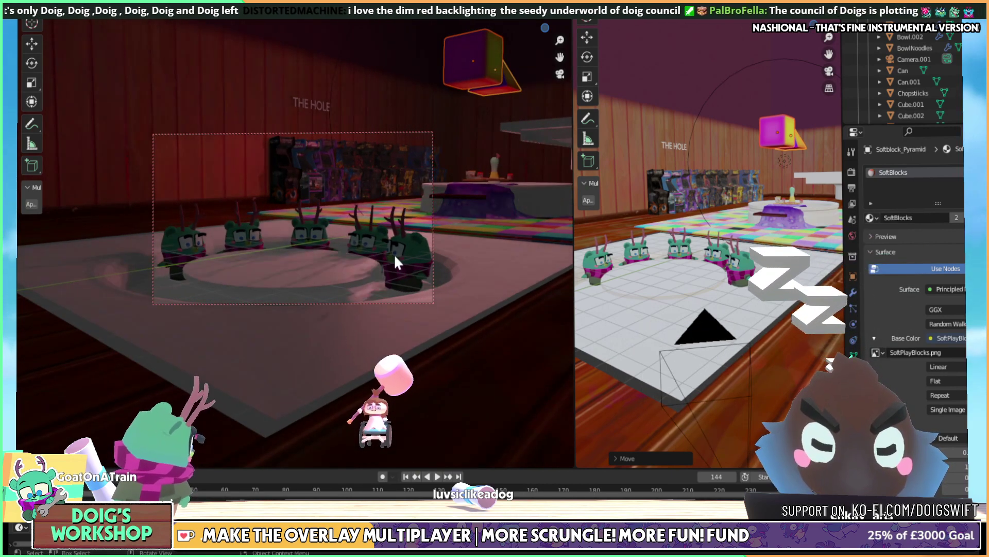
pyautogui.click(375, 245)
pyautogui.press('g')
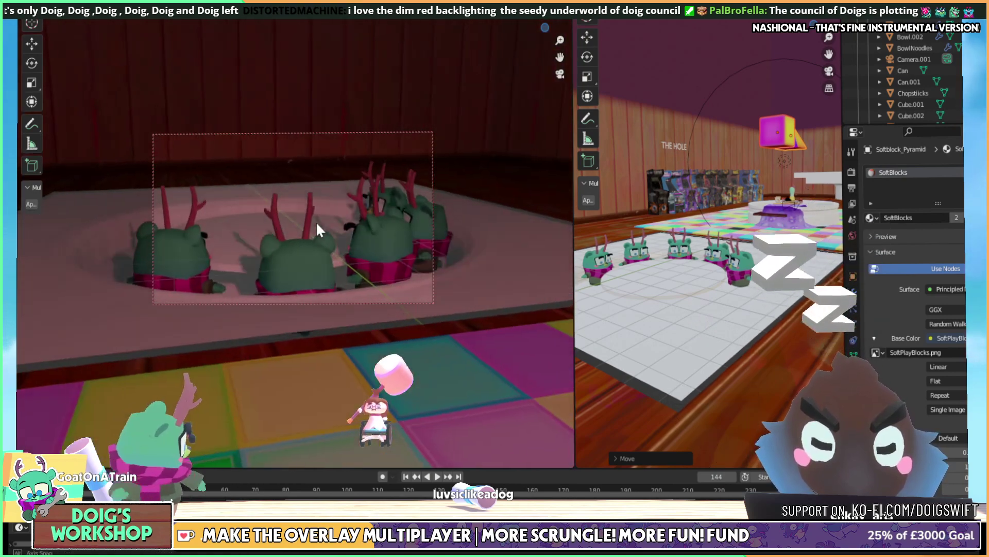
pyautogui.click(299, 232)
pyautogui.scroll(1, 298, 224)
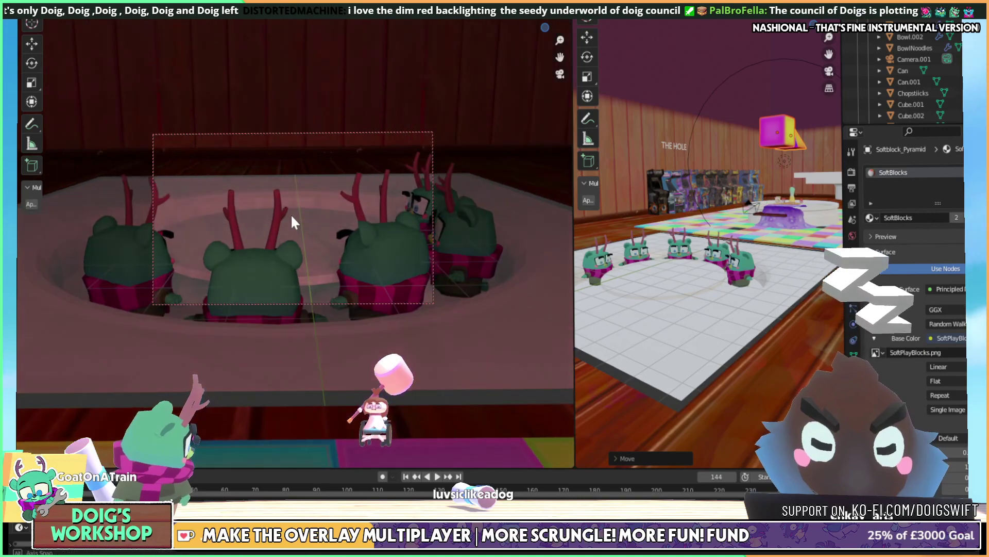
pyautogui.keyDown('shift'); pyautogui.moveTo(292, 215); pyautogui.dragTo(477, 245, button='middle'); pyautogui.keyUp('shift')
pyautogui.moveTo(346, 248); pyautogui.dragTo(338, 229, button='middle')
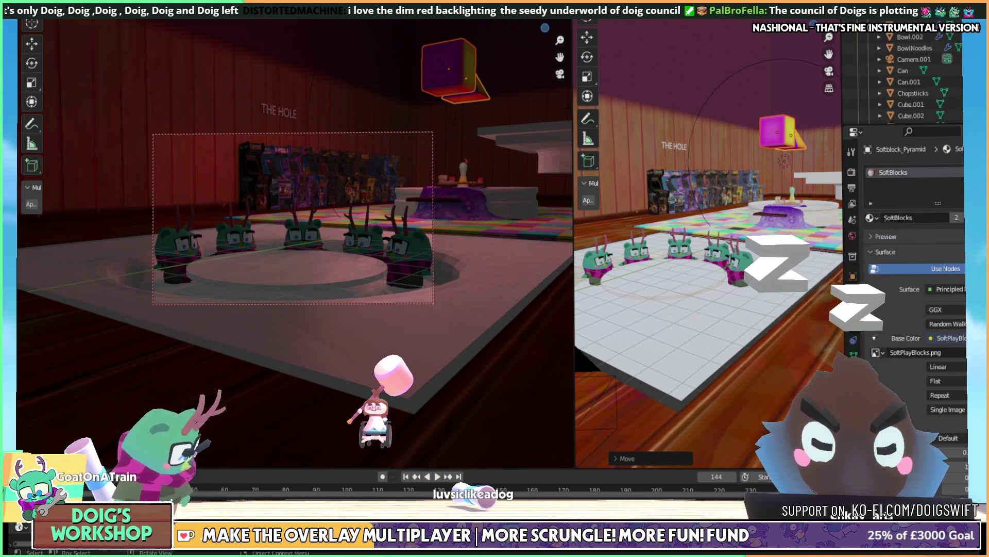
pyautogui.moveTo(69, 466); pyautogui.dragTo(24, 446)
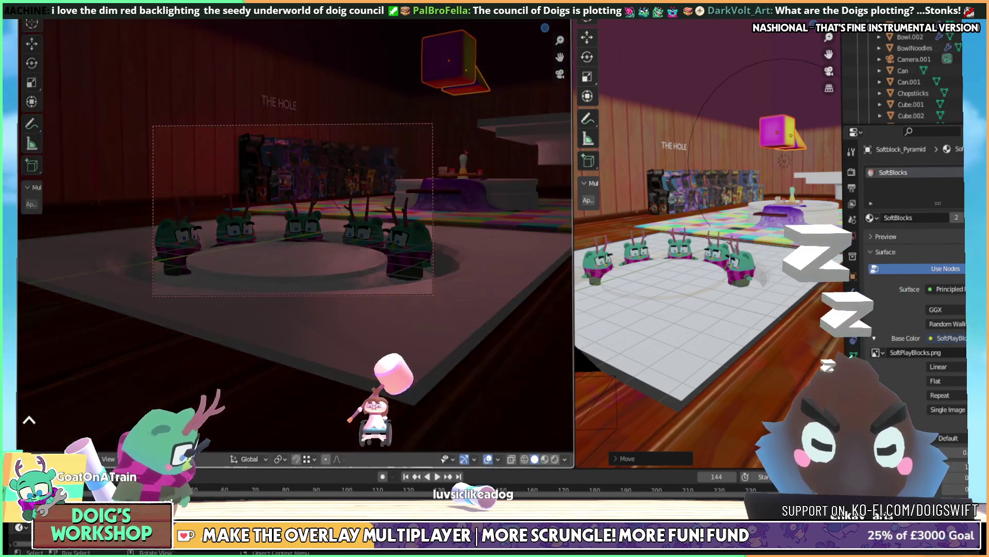
pyautogui.moveTo(29, 420); pyautogui.dragTo(30, 427)
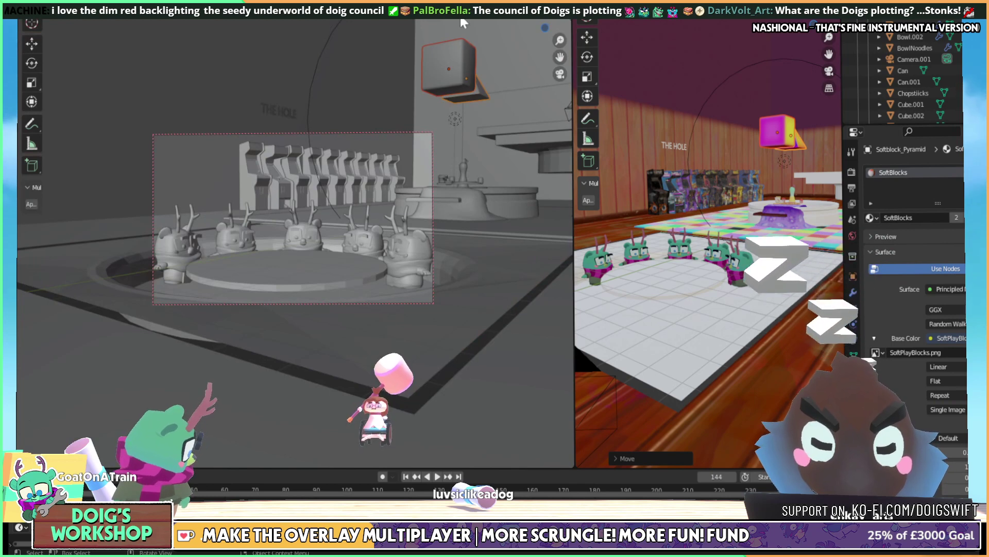
pyautogui.press('z')
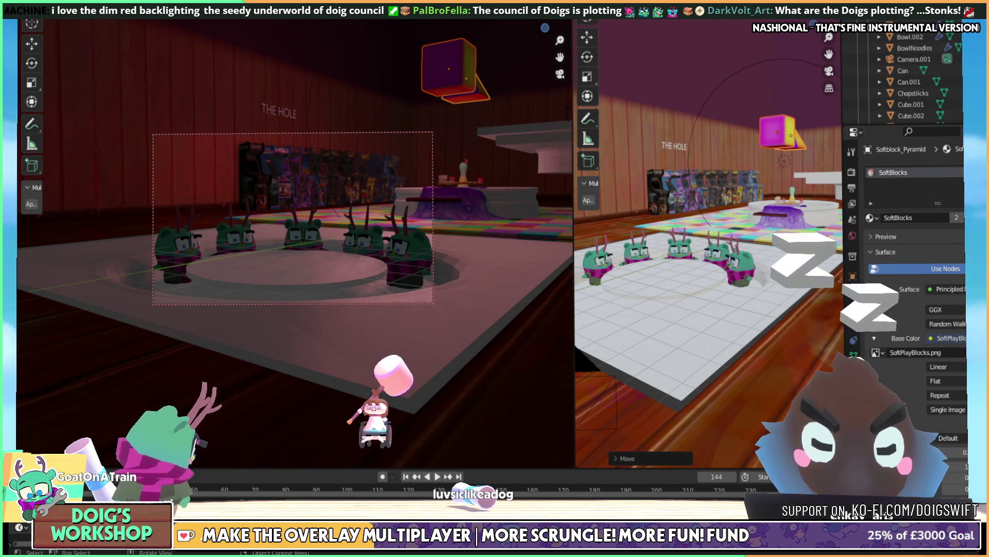
# Select all five Doig scale figures around the pit and raise them slightly along the Z axis
pyautogui.click(600, 262)
pyautogui.keyDown('shift'); pyautogui.click(632, 249); pyautogui.keyUp('shift')
pyautogui.keyDown('shift'); pyautogui.click(683, 249); pyautogui.keyUp('shift')
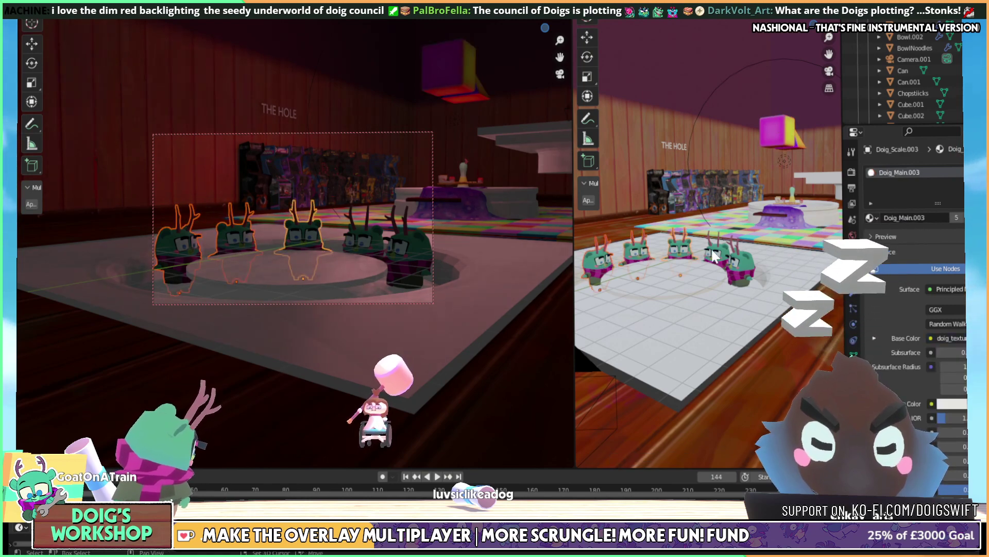
pyautogui.keyDown('shift'); pyautogui.click(722, 263); pyautogui.keyUp('shift')
pyautogui.keyDown('shift'); pyautogui.click(736, 278); pyautogui.keyUp('shift')
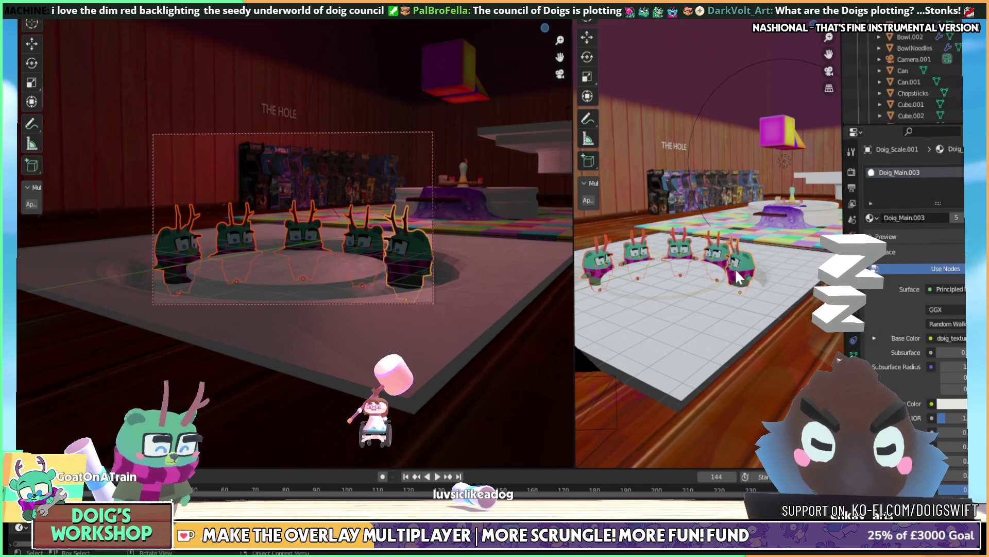
pyautogui.press('g')
pyautogui.press('z')
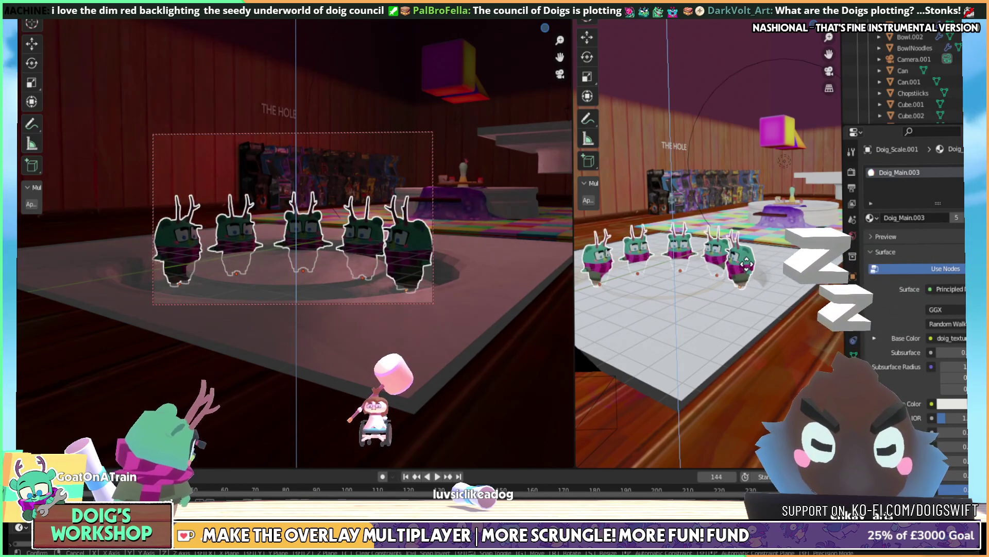
pyautogui.click(746, 264)
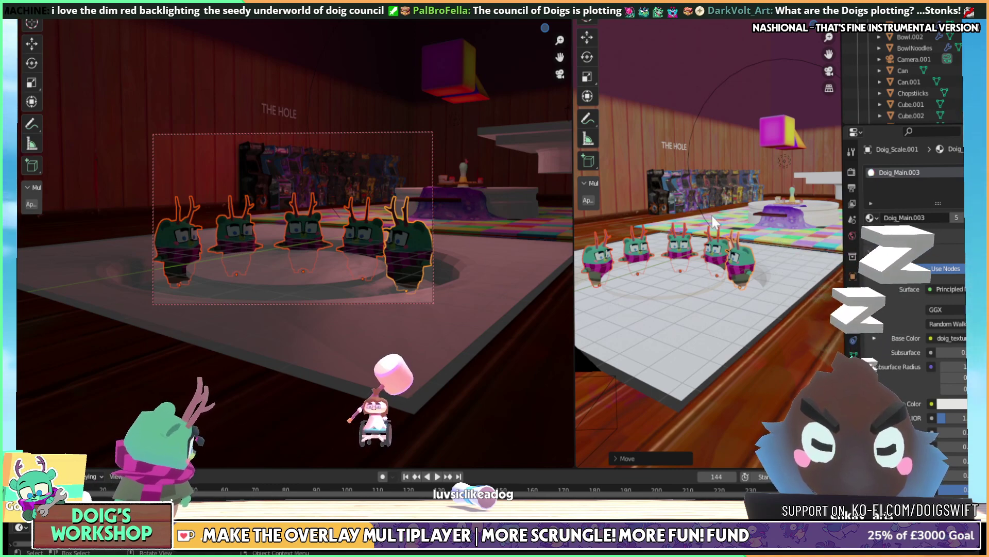
# Give the scene viewport more width and turn off Camera to View locking in the camera viewport
pyautogui.moveTo(713, 221); pyautogui.dragTo(743, 230, button='middle')
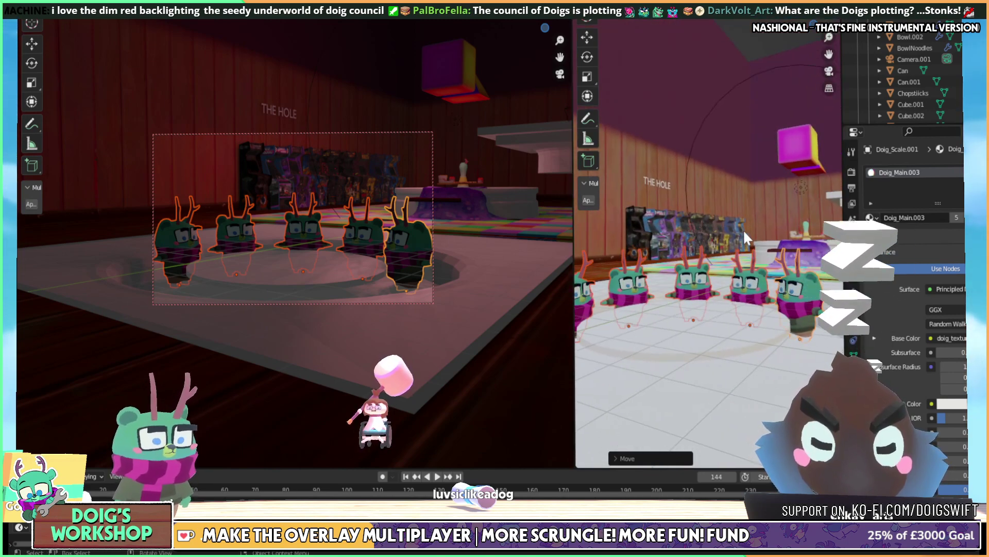
pyautogui.moveTo(749, 277); pyautogui.dragTo(691, 274, button='middle')
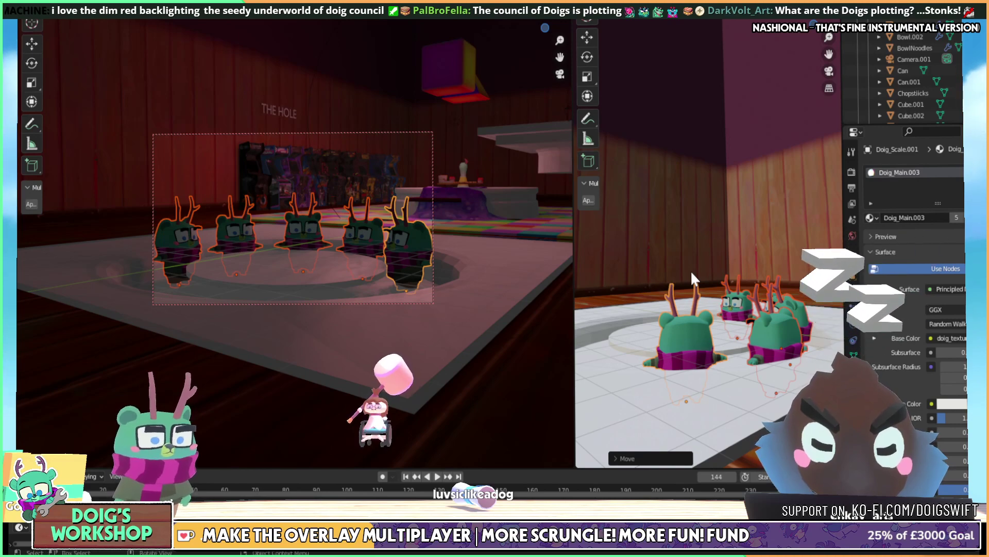
pyautogui.moveTo(690, 270); pyautogui.dragTo(775, 318, button='middle')
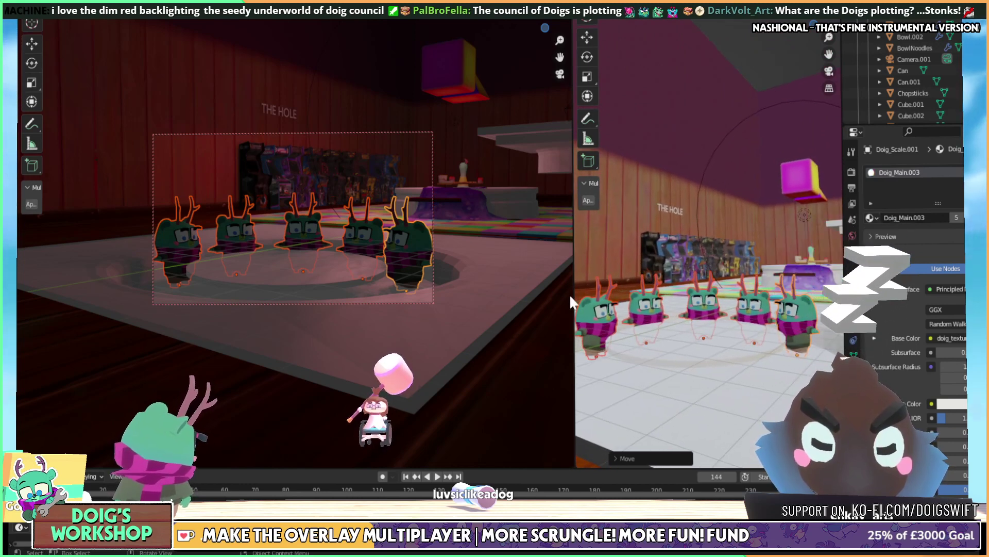
pyautogui.moveTo(570, 292); pyautogui.dragTo(386, 300)
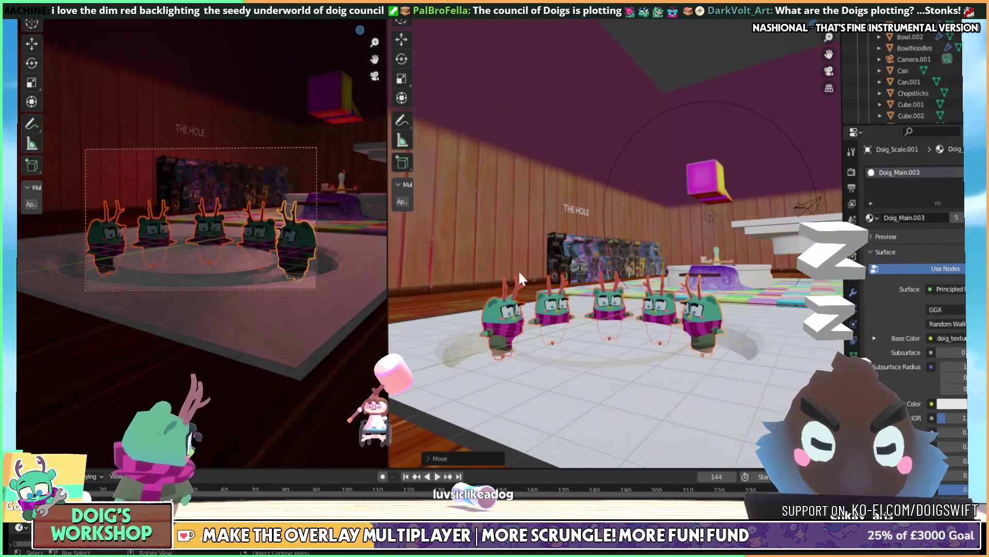
pyautogui.keyDown('shift'); pyautogui.moveTo(609, 275); pyautogui.dragTo(629, 276, button='middle'); pyautogui.keyUp('shift')
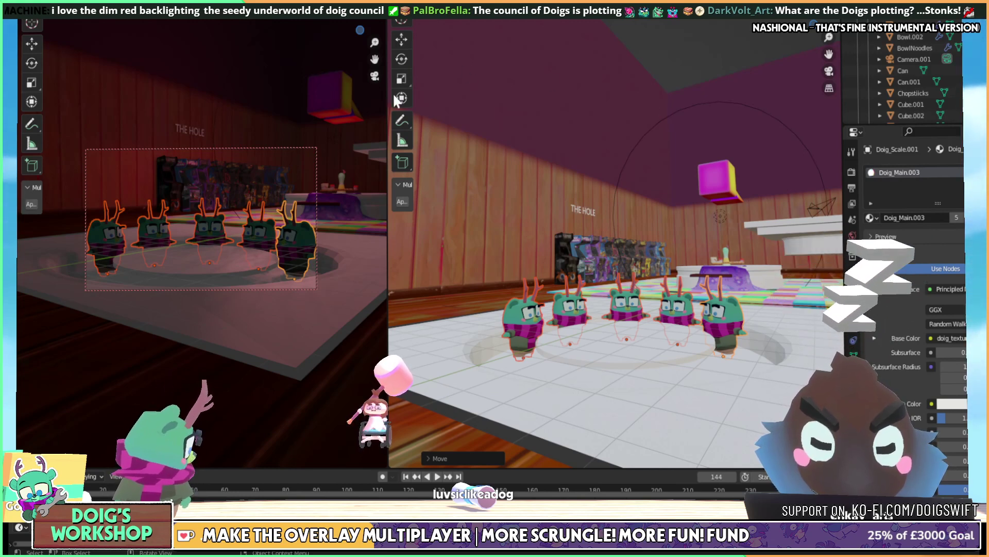
pyautogui.press('n')
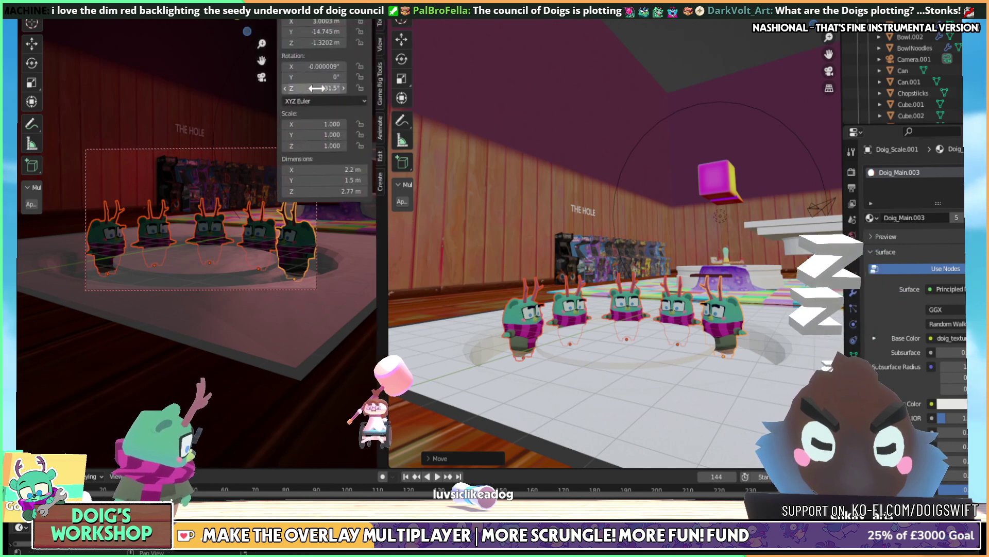
pyautogui.click(378, 44)
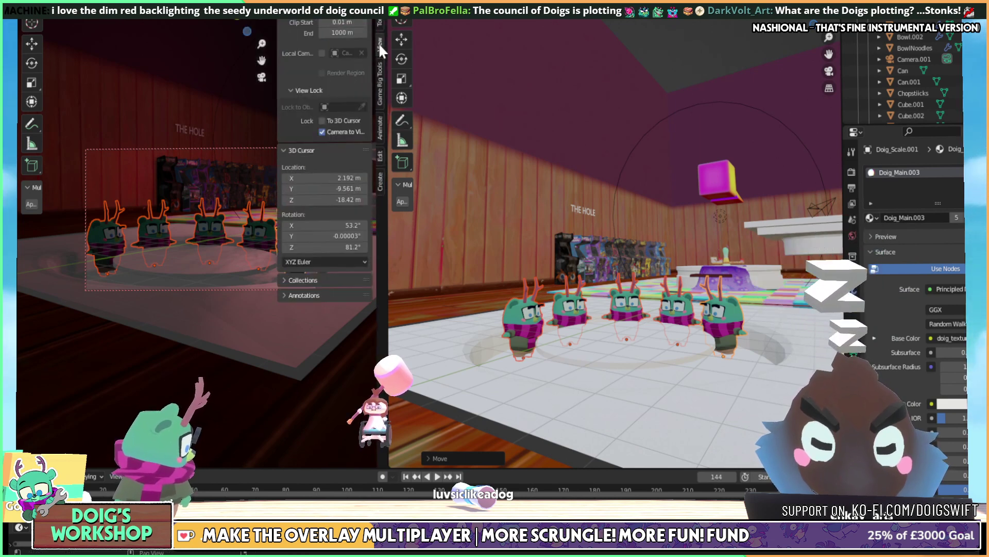
pyautogui.click(321, 131)
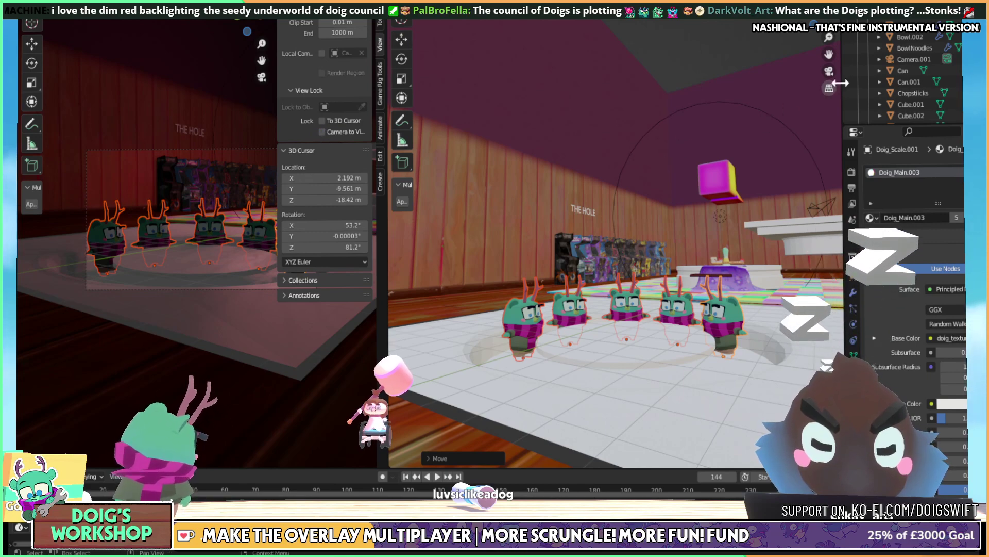
# Rename the Camera.001 object to KotatsuCam
pyautogui.click(902, 60)
pyautogui.moveTo(669, 228); pyautogui.dragTo(584, 173, button='middle')
pyautogui.scroll(-2, 914, 50)
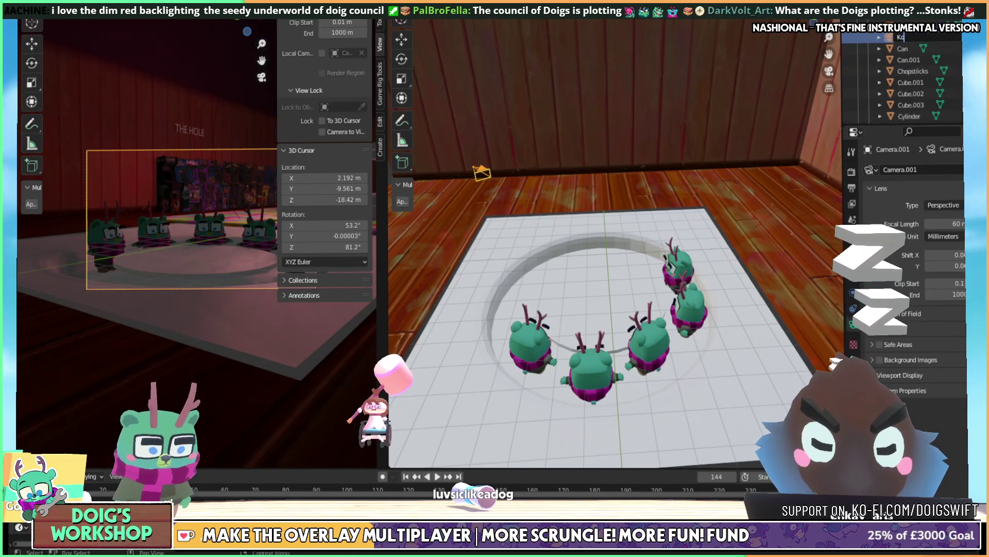
pyautogui.write('tatsuCam')
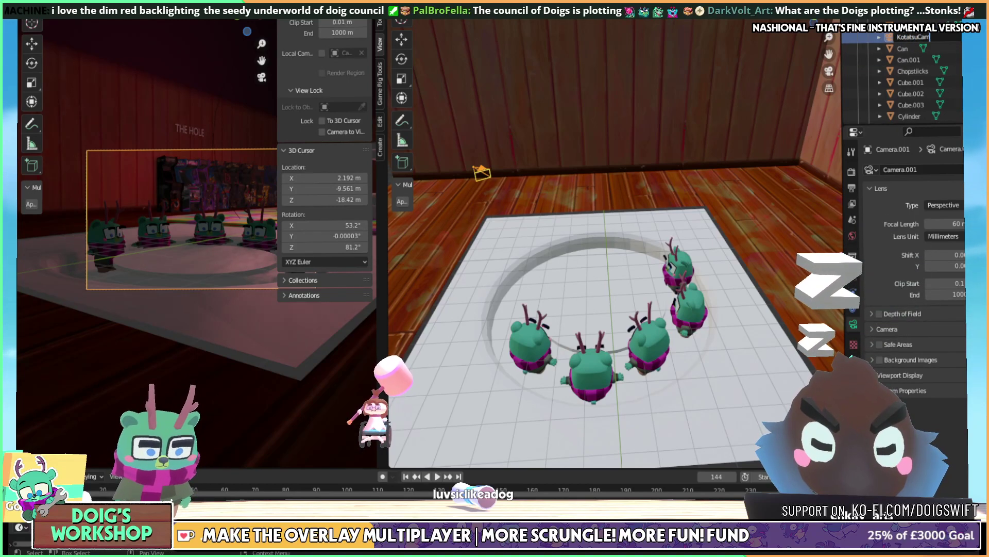
pyautogui.press('Return')
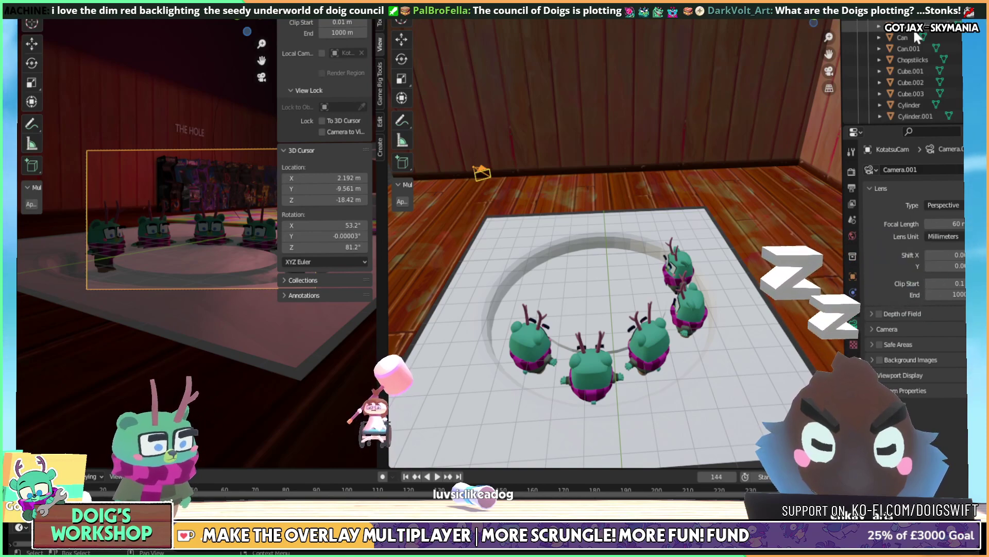
# In MainWall's mesh, merge the inner bevel vertex into the outer vertex at the pit platform's corner farthest from the arcade cabinets and coloured tiles
pyautogui.moveTo(527, 220); pyautogui.dragTo(720, 196, button='middle')
pyautogui.moveTo(644, 251); pyautogui.dragTo(567, 319, button='middle')
pyautogui.click(484, 386)
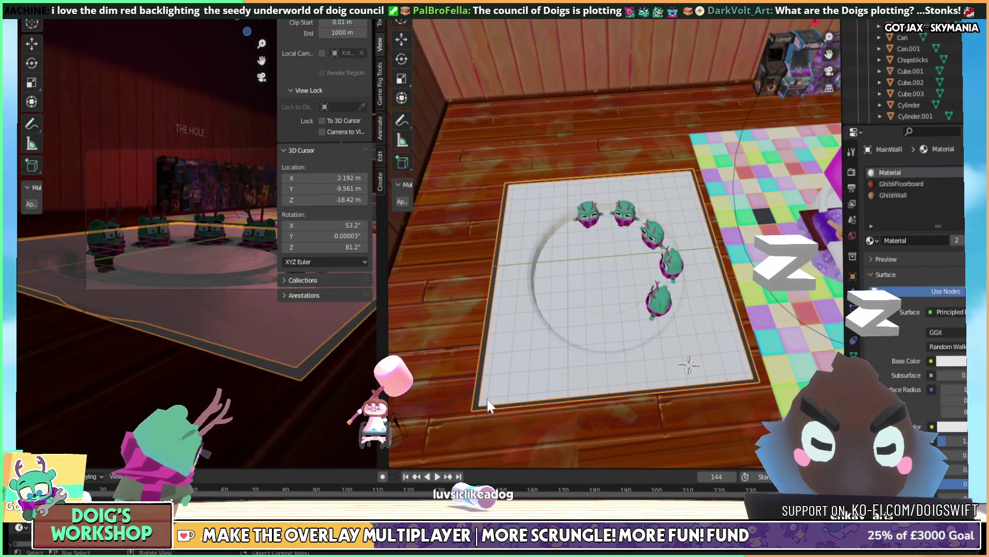
pyautogui.press('Tab')
pyautogui.scroll(2, 515, 384)
pyautogui.keyDown('shift'); pyautogui.moveTo(515, 384); pyautogui.dragTo(533, 349, button='middle'); pyautogui.keyUp('shift')
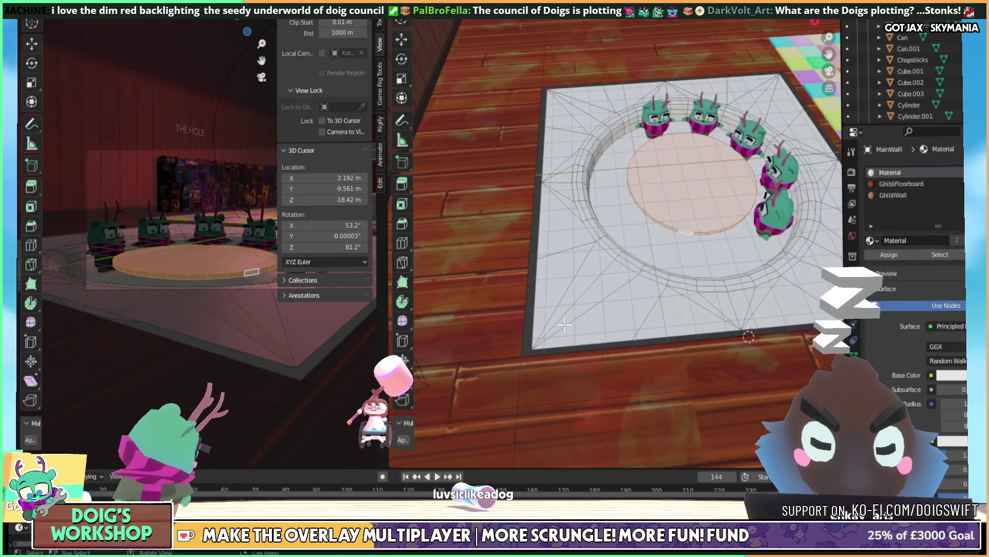
pyautogui.click(536, 349)
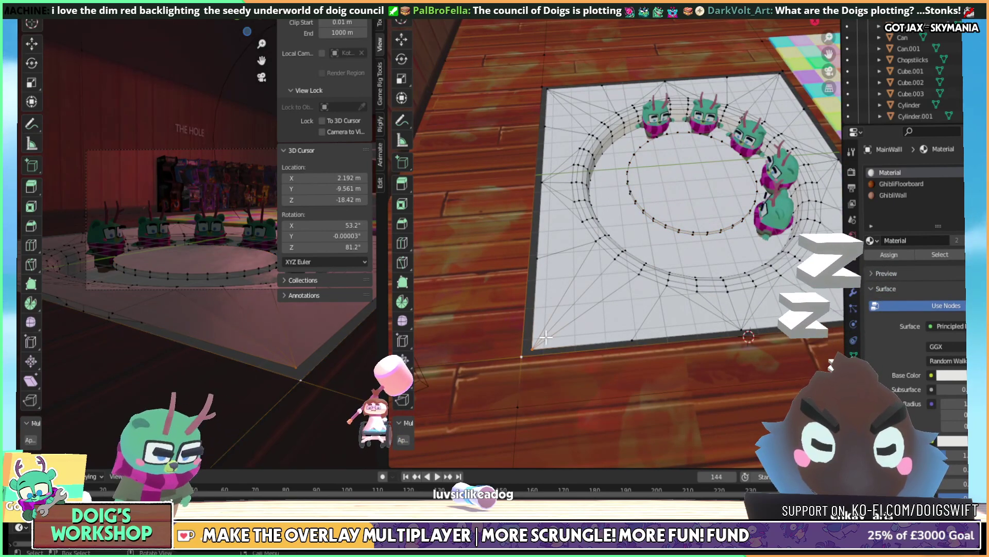
pyautogui.press(',')
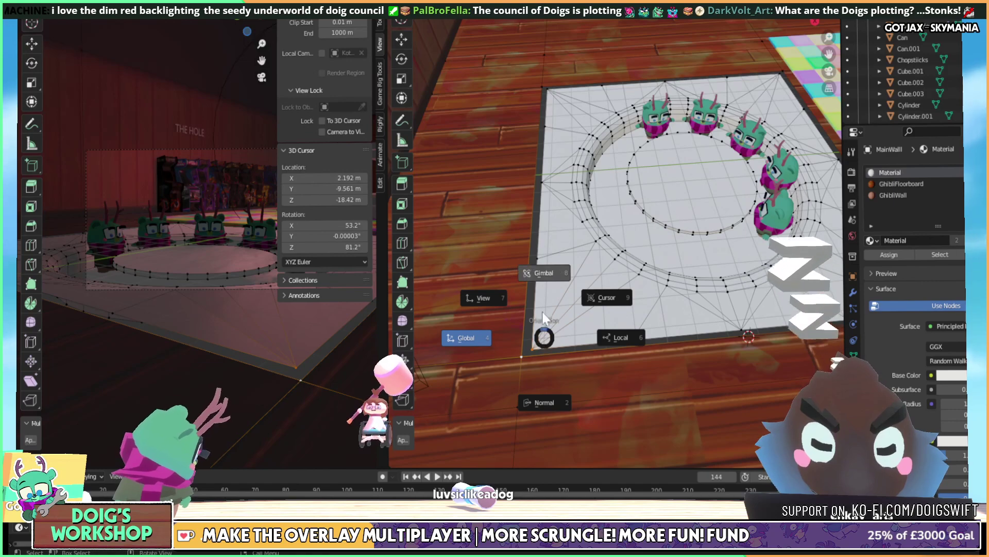
pyautogui.click(546, 337)
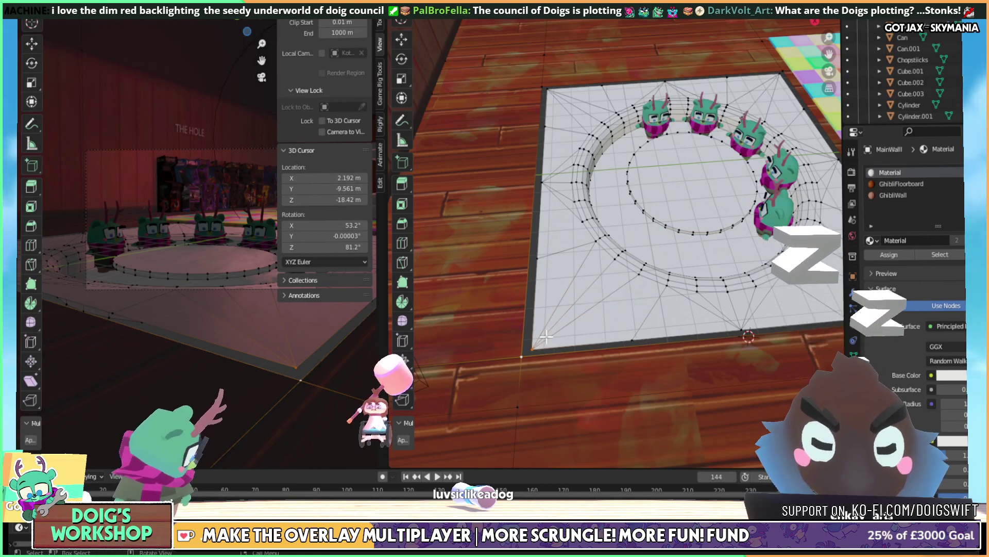
pyautogui.press('m')
pyautogui.click(545, 336)
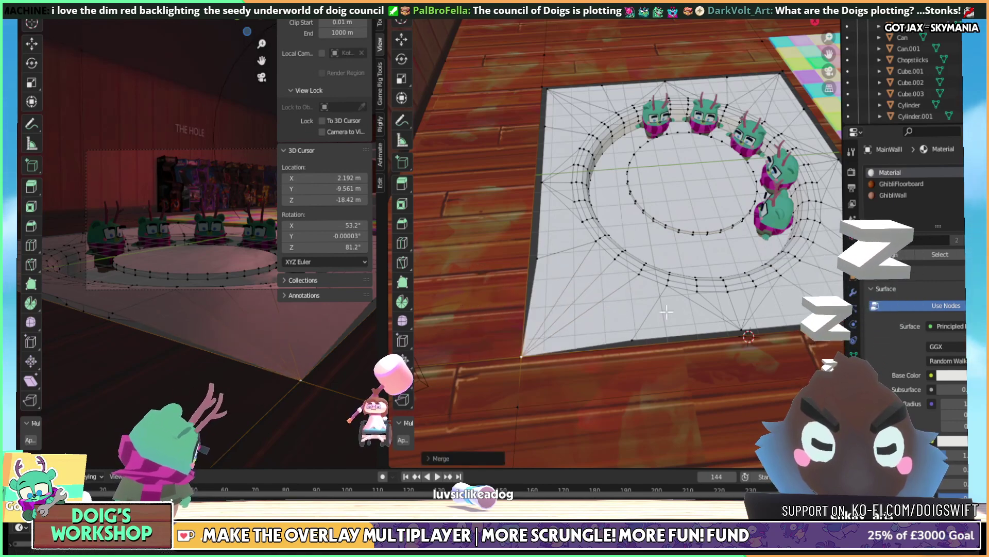
# Merge the inner bevel vertices into the outer vertices at the two platform corners beside the coloured tiles, using At Last
pyautogui.moveTo(666, 312); pyautogui.dragTo(630, 333, button='middle')
pyautogui.click(682, 317)
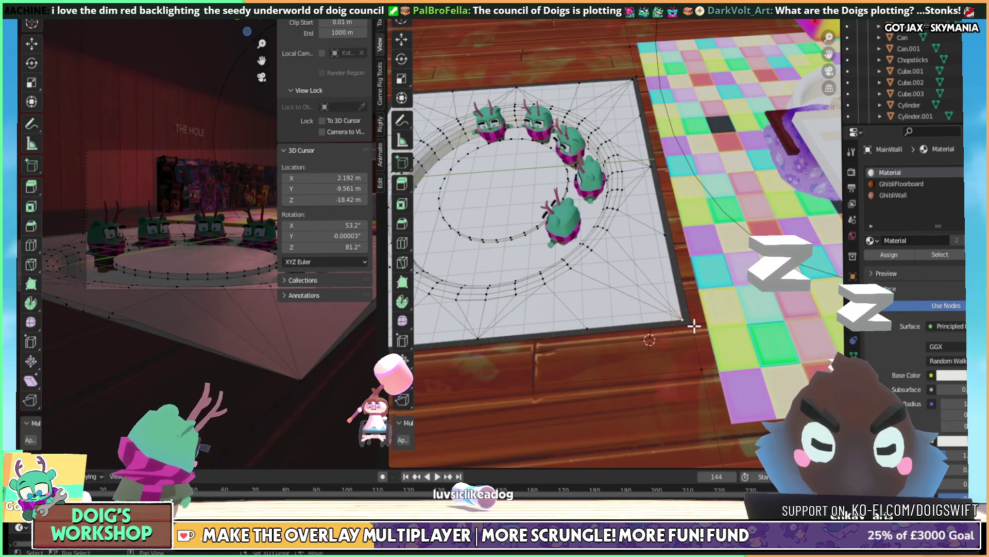
pyautogui.press('m')
pyautogui.click(687, 326)
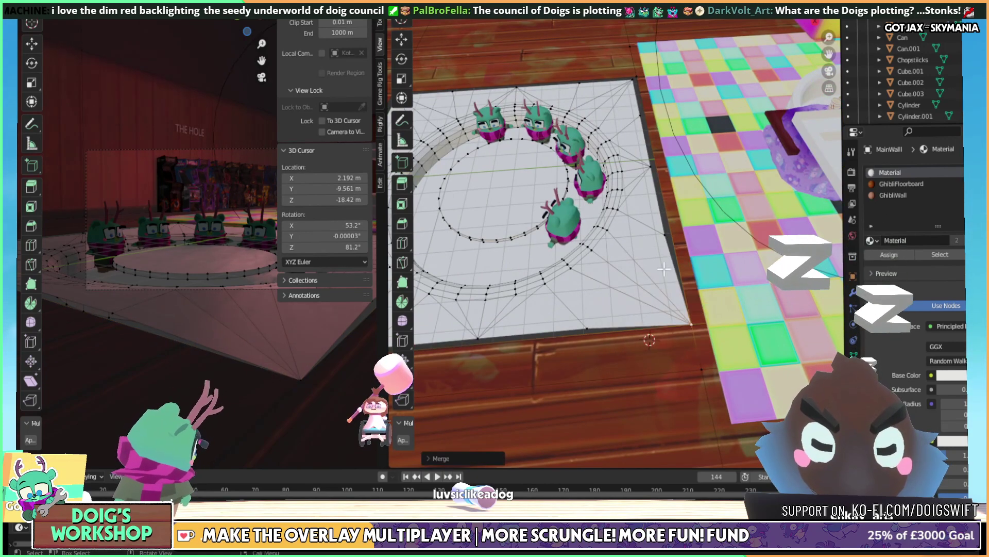
pyautogui.moveTo(608, 106); pyautogui.dragTo(625, 208, button='middle')
pyautogui.click(632, 181)
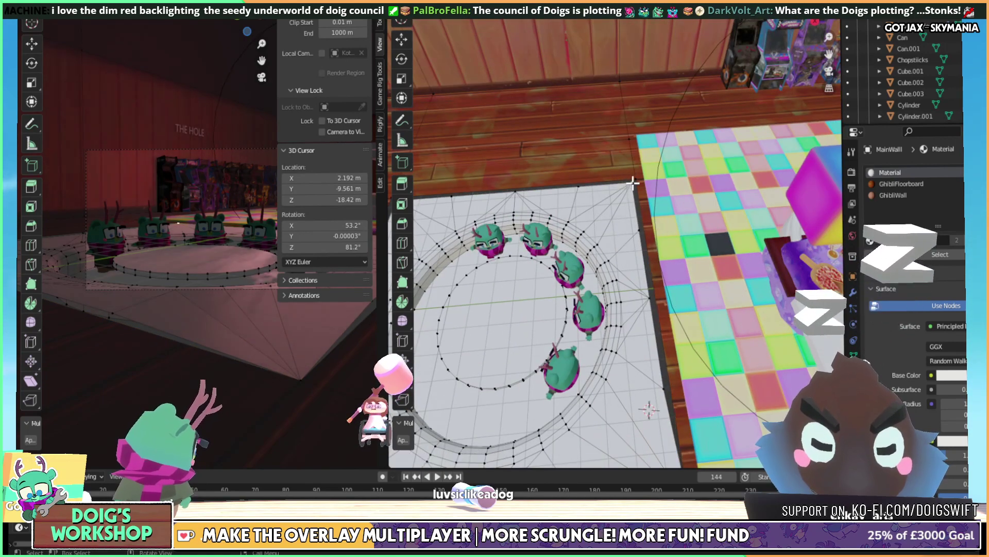
pyautogui.press('m')
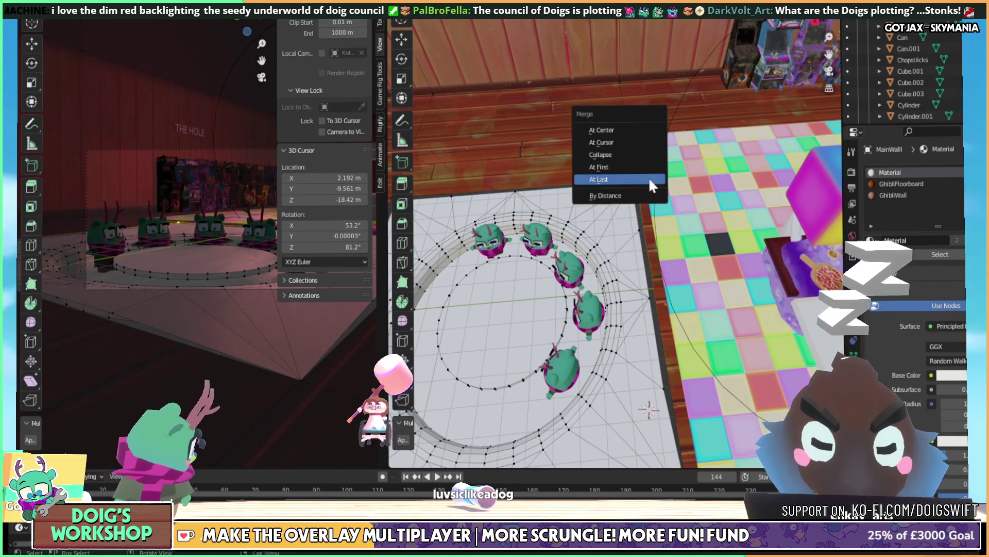
pyautogui.click(650, 181)
# Merge the bevel vertices At Last at the platform's remaining corner, on the arcade-wall side away from the coloured tiles
pyautogui.moveTo(651, 183); pyautogui.dragTo(513, 192, button='middle')
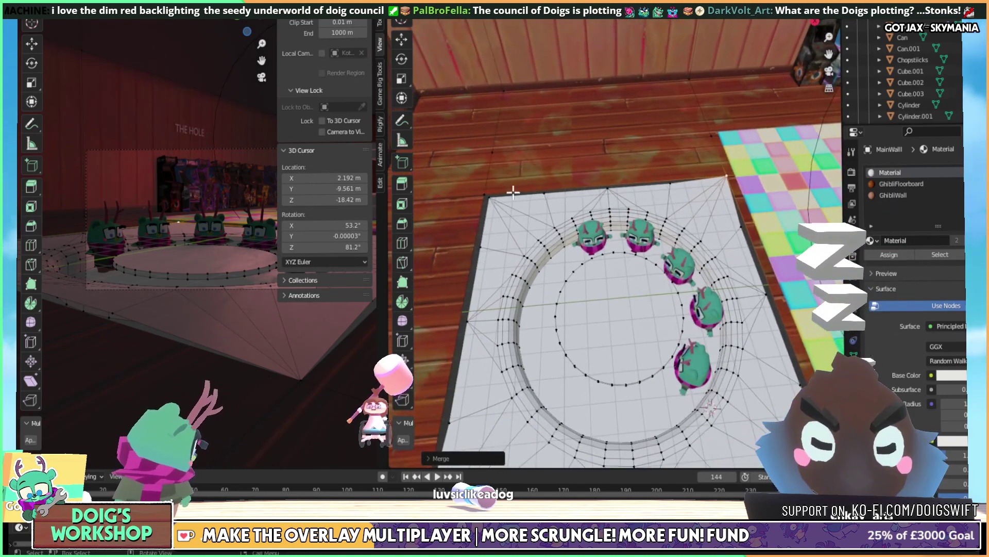
pyautogui.click(489, 201)
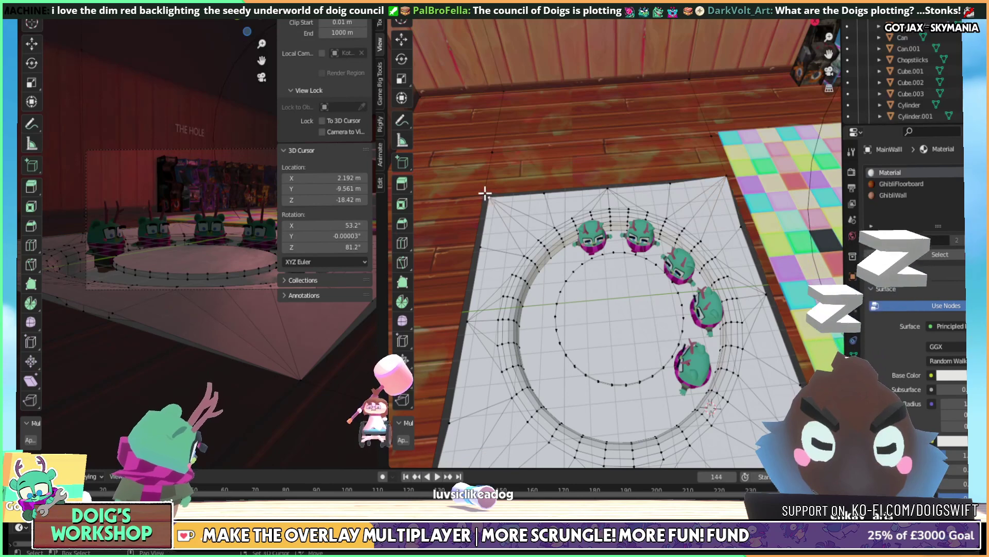
pyautogui.press('m')
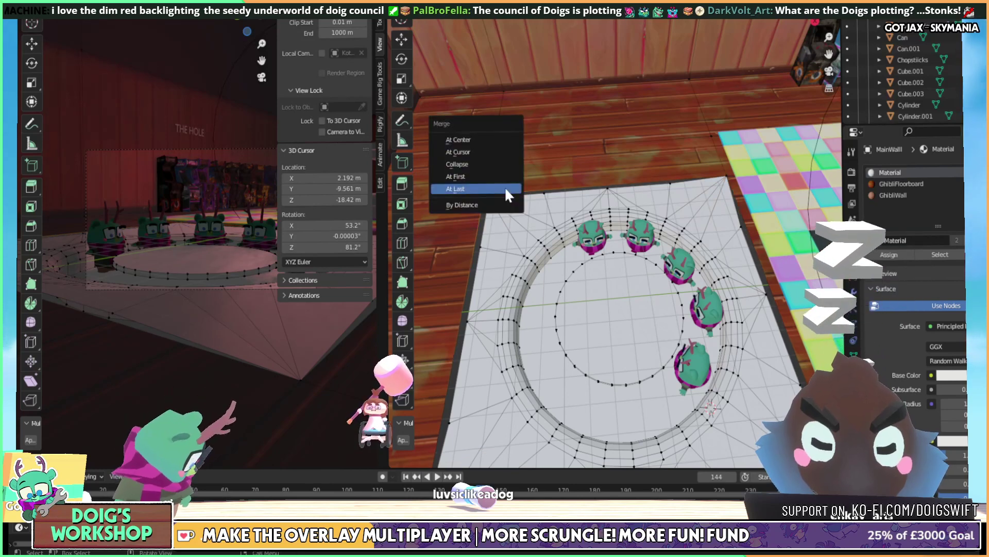
pyautogui.click(505, 187)
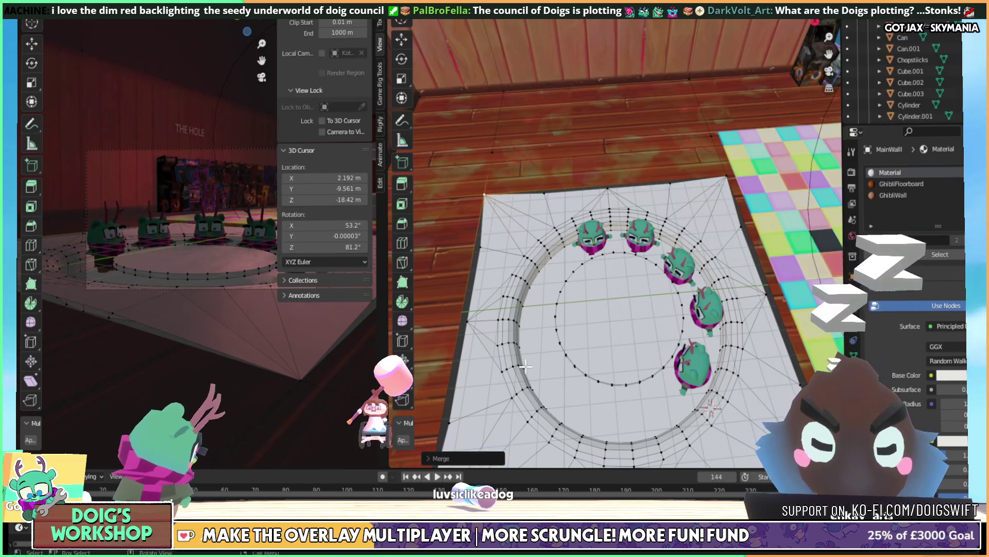
# Select the vertices along the platform edge farthest from the coloured tiles and move them outward along Y, level with the corners
pyautogui.keyDown('shift'); pyautogui.moveTo(526, 366); pyautogui.dragTo(613, 274, button='middle'); pyautogui.keyUp('shift')
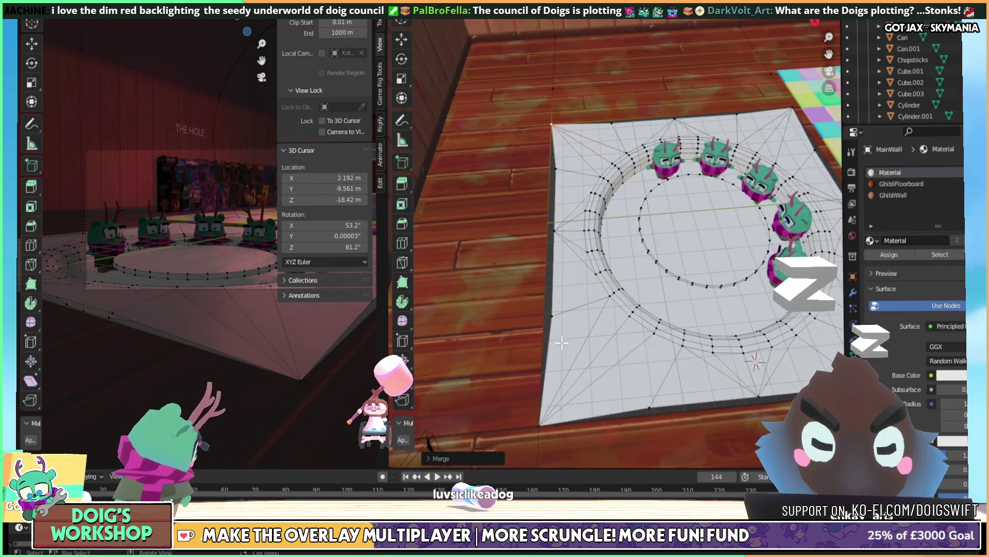
pyautogui.click(551, 317)
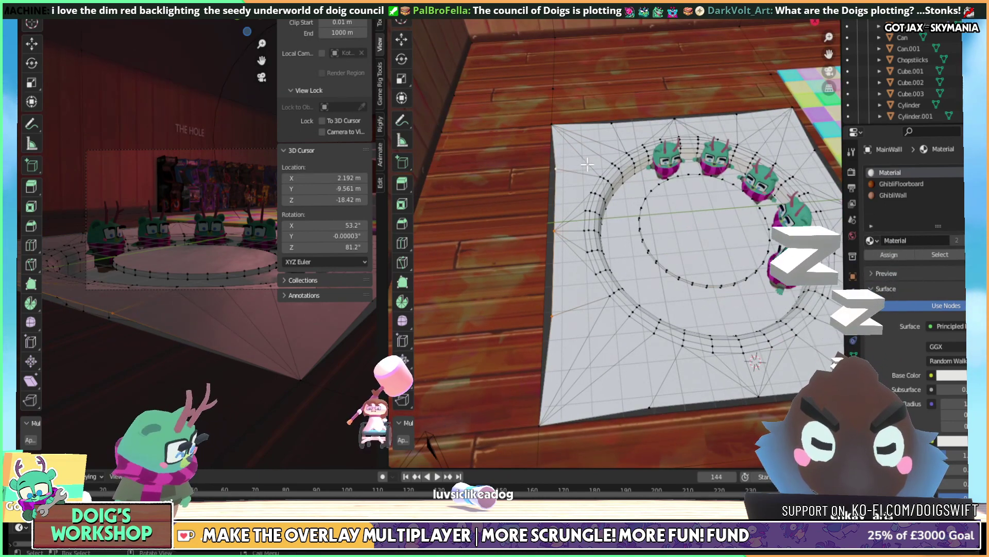
pyautogui.press('g')
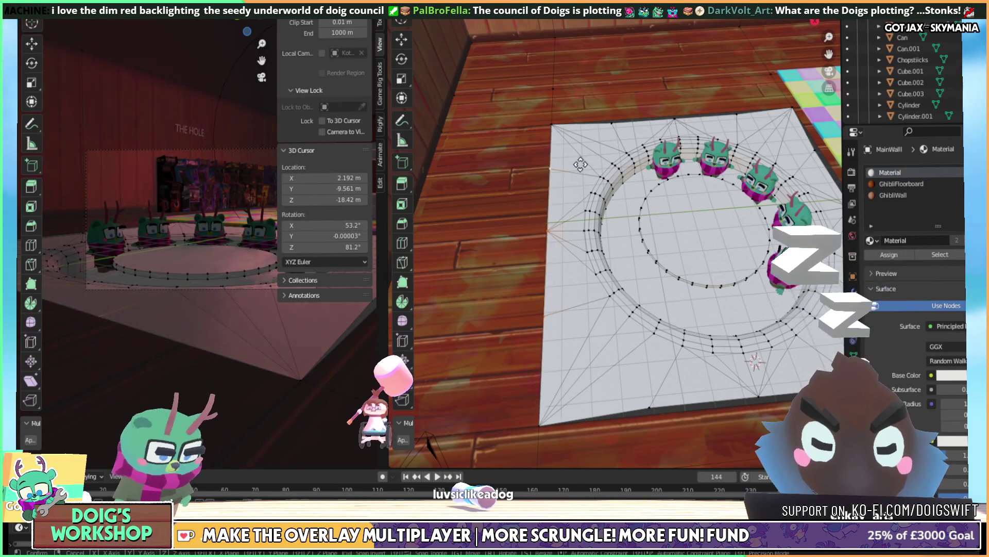
pyautogui.press('x')
pyautogui.press('y')
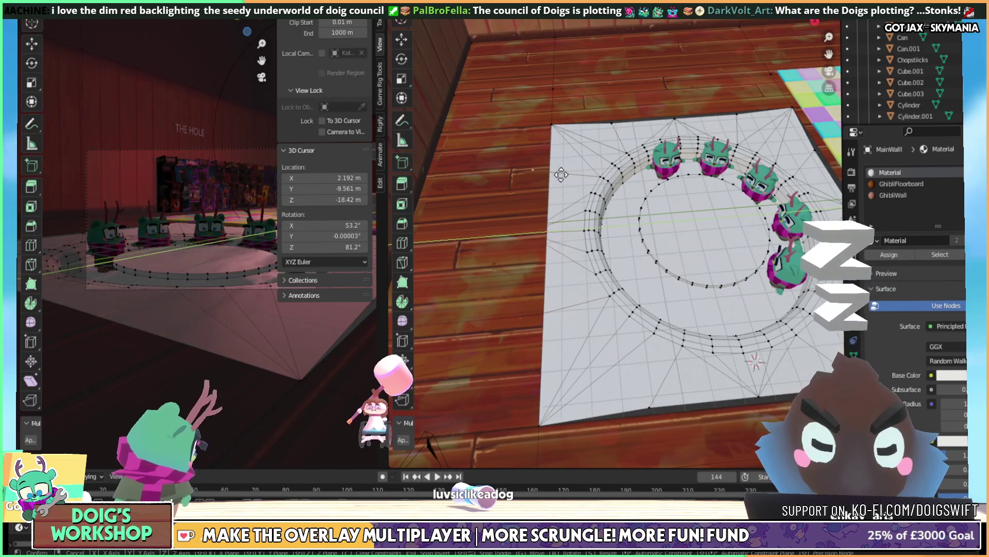
pyautogui.click(591, 177)
# Move the vertices along the platform edge facing the coloured tiles outward along Y to straighten that edge
pyautogui.moveTo(591, 177); pyautogui.dragTo(641, 245, button='middle')
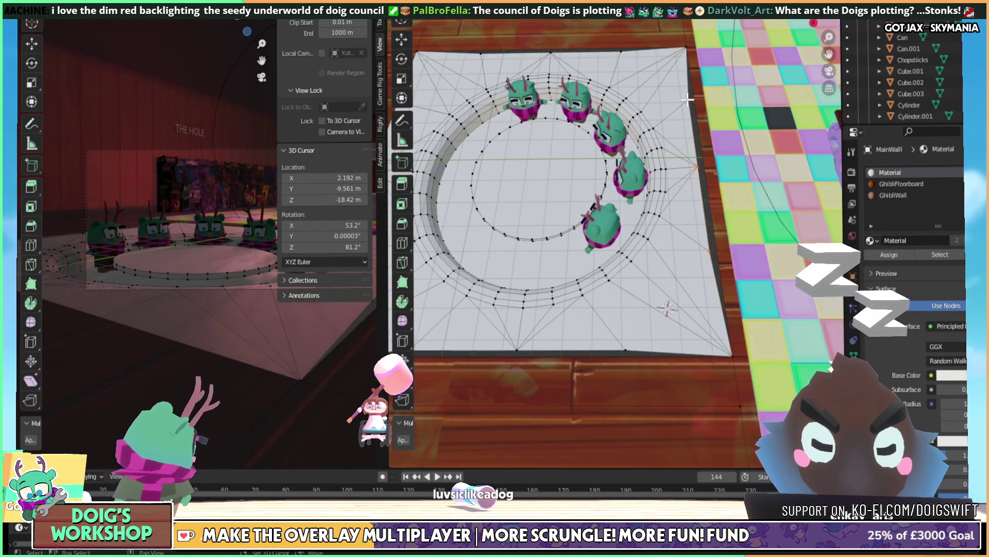
pyautogui.press('g')
pyautogui.press('y')
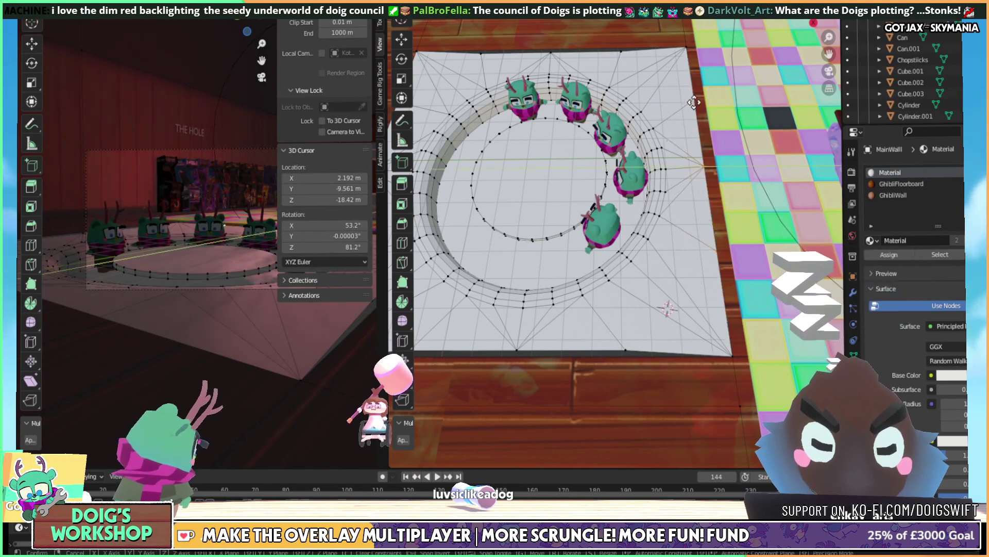
pyautogui.click(582, 207)
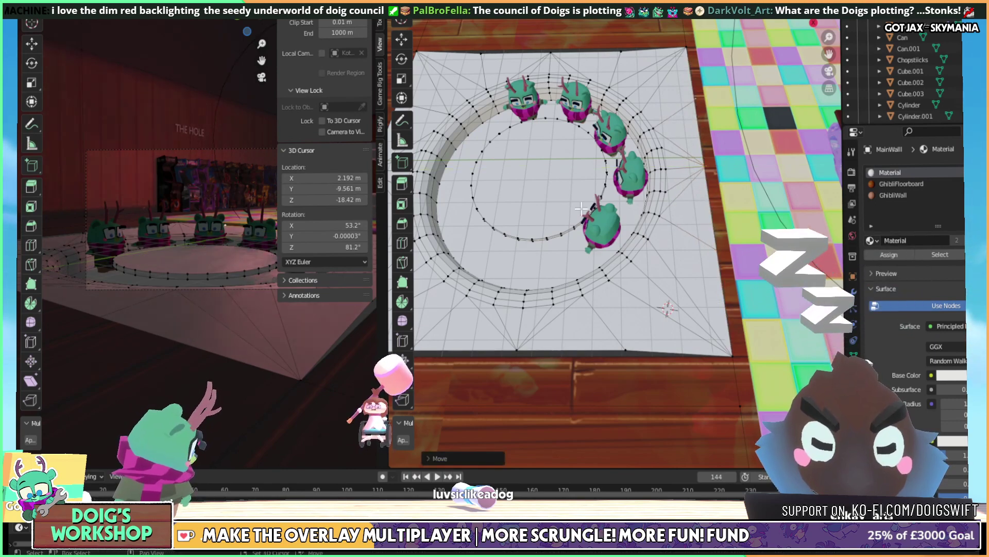
# Move the vertices along the platform edge farthest from the arcade wall outward along X until the edge is straight
pyautogui.moveTo(581, 208); pyautogui.dragTo(638, 188, button='middle')
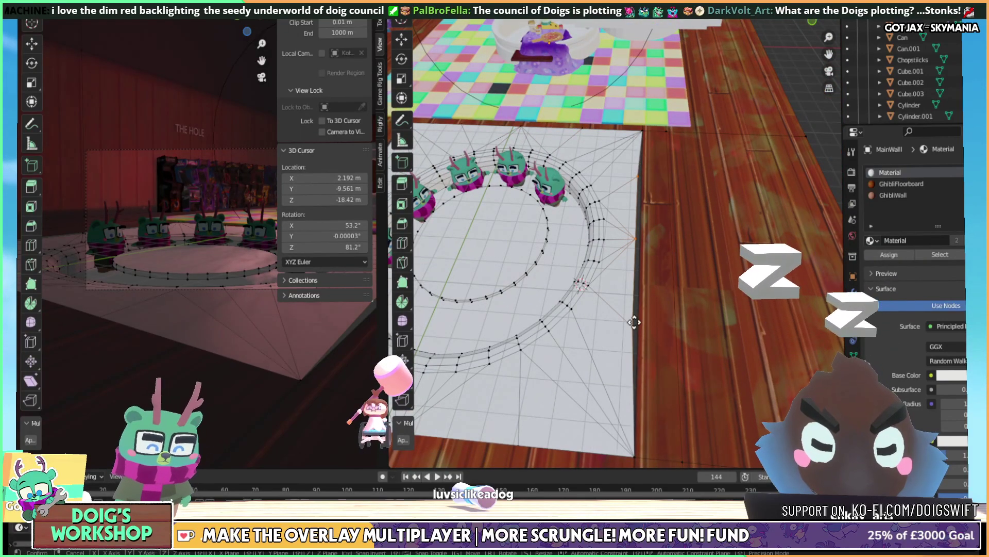
pyautogui.press('g')
pyautogui.press('x')
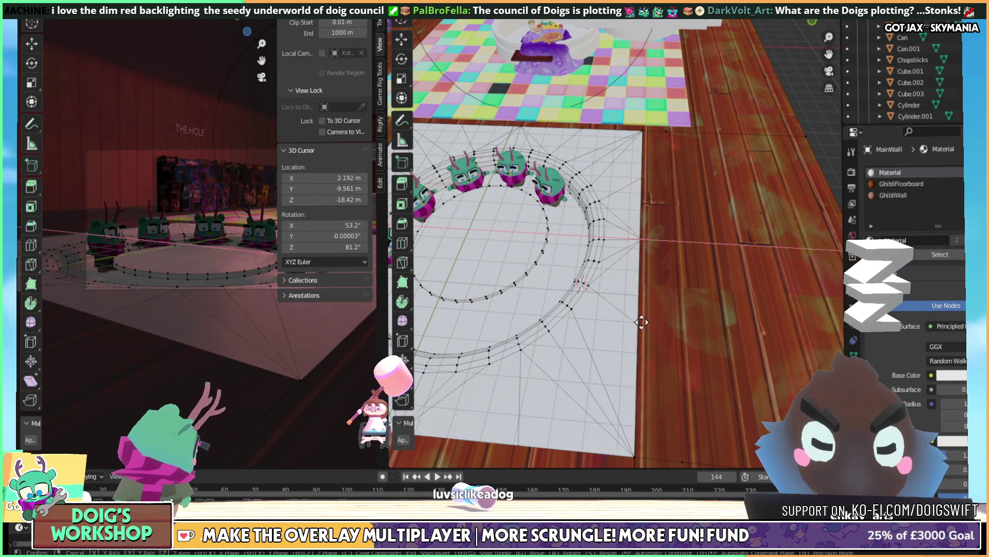
pyautogui.click(639, 321)
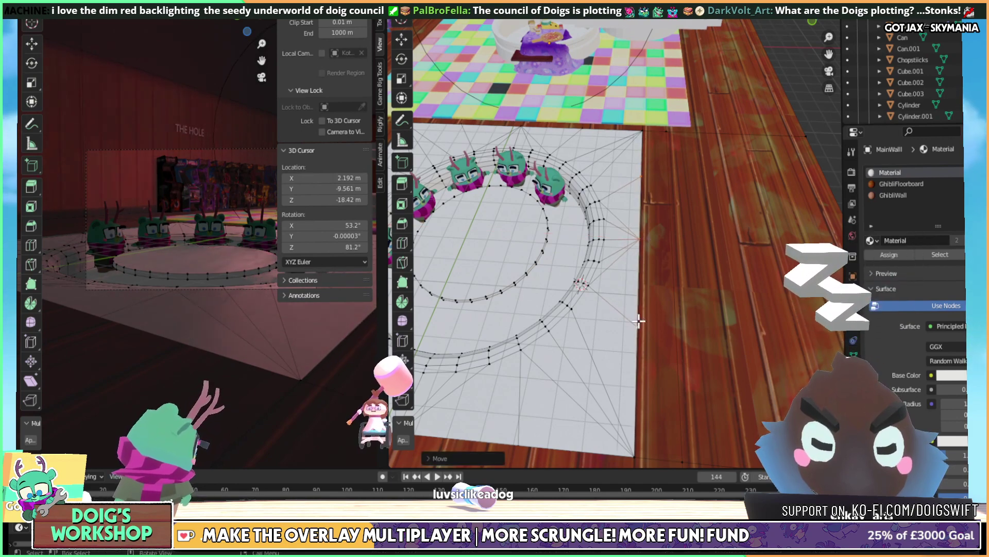
# Move the vertices along the platform edge facing the arcade wall outward along X, in line with its corners
pyautogui.moveTo(639, 320); pyautogui.dragTo(556, 273, button='middle')
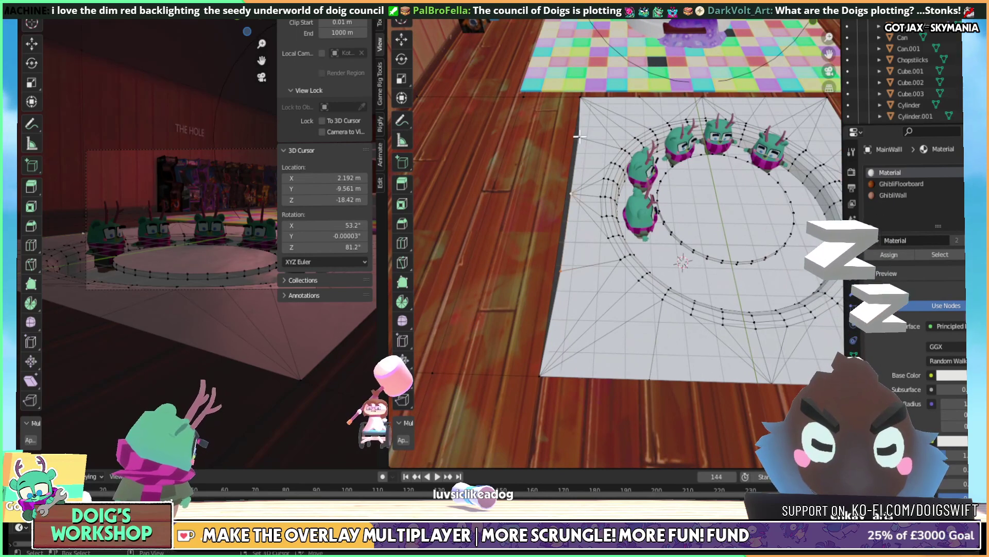
pyautogui.press('g')
pyautogui.press('x')
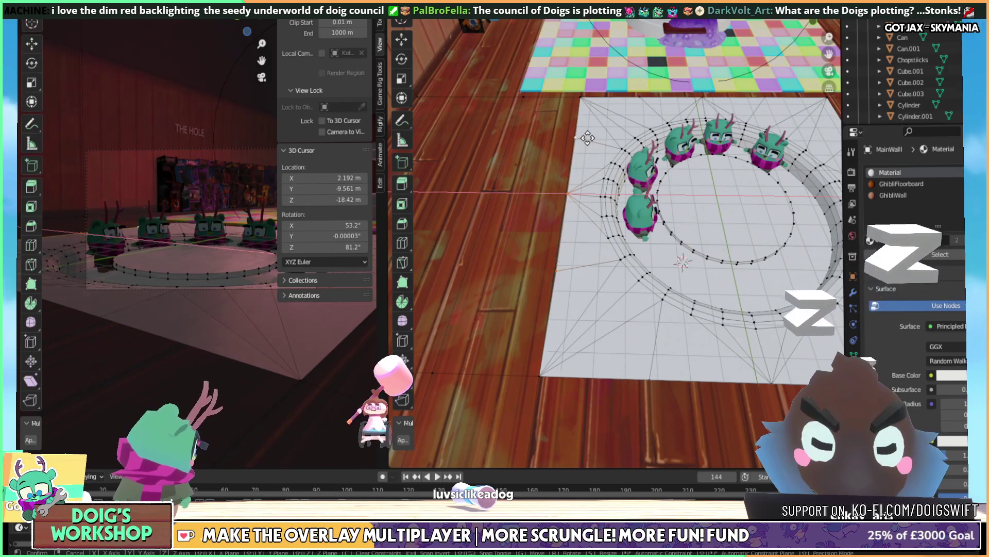
pyautogui.click(587, 139)
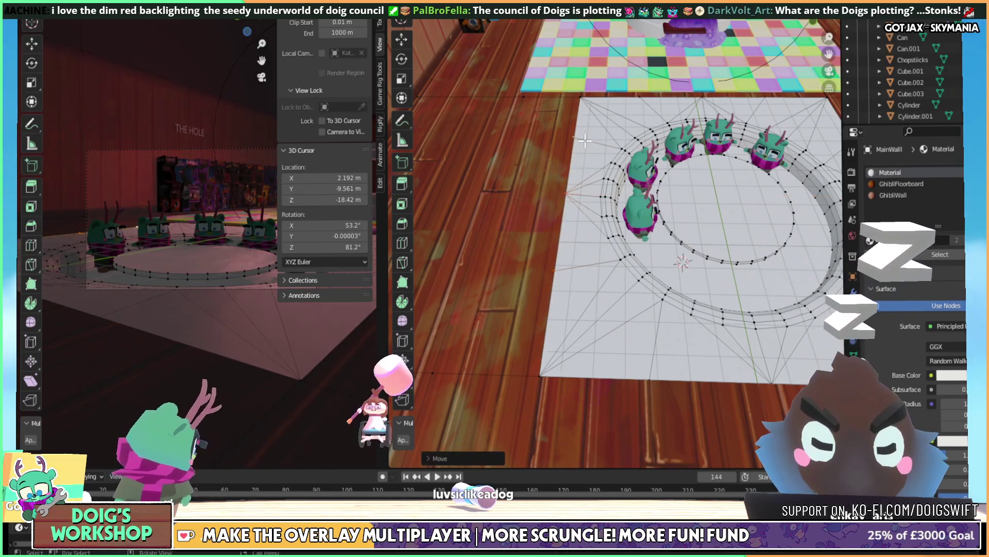
# Return MainWall to Object Mode and check the platform and seated figures from several angles
pyautogui.moveTo(587, 138); pyautogui.dragTo(524, 163, button='middle')
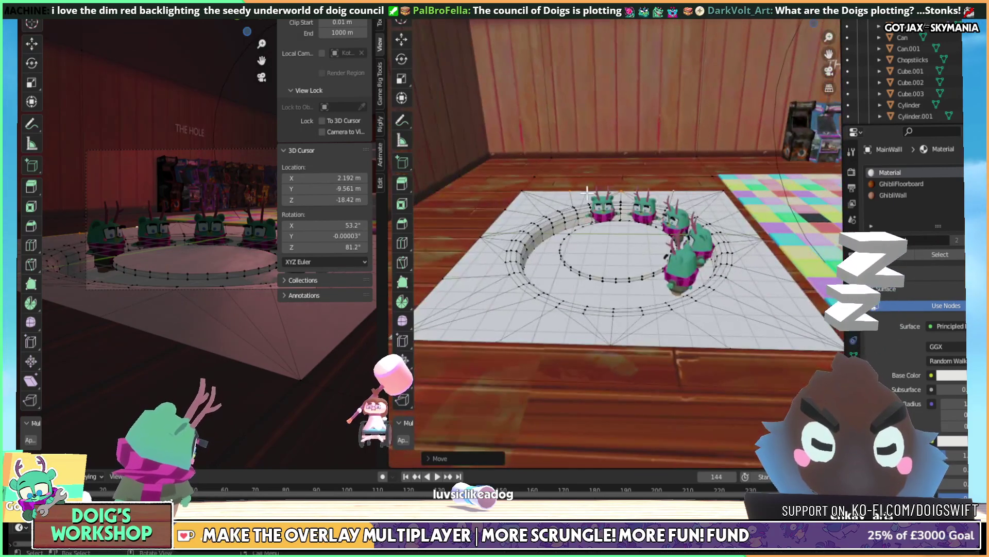
pyautogui.press('Tab')
pyautogui.moveTo(667, 176); pyautogui.dragTo(639, 209, button='middle')
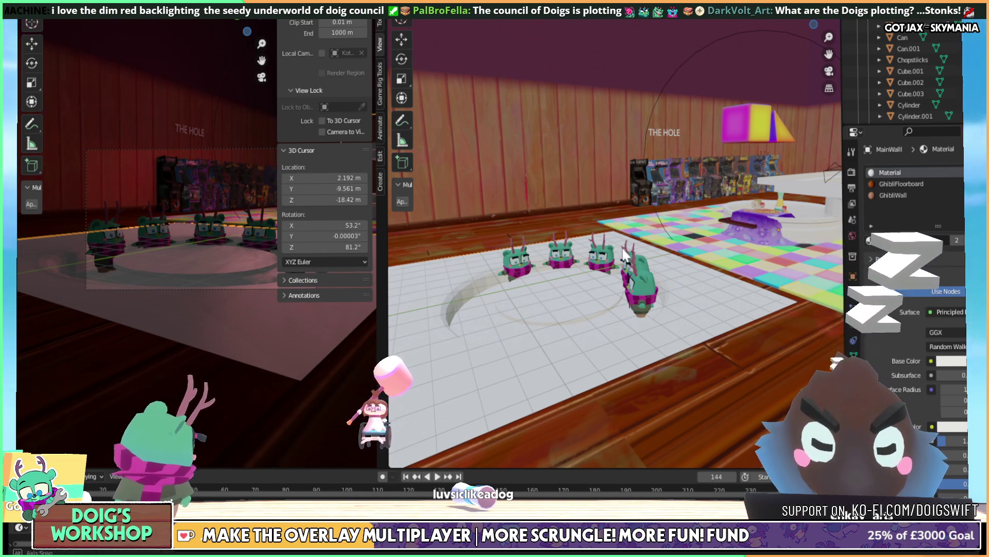
pyautogui.moveTo(657, 209); pyautogui.dragTo(604, 238, button='middle')
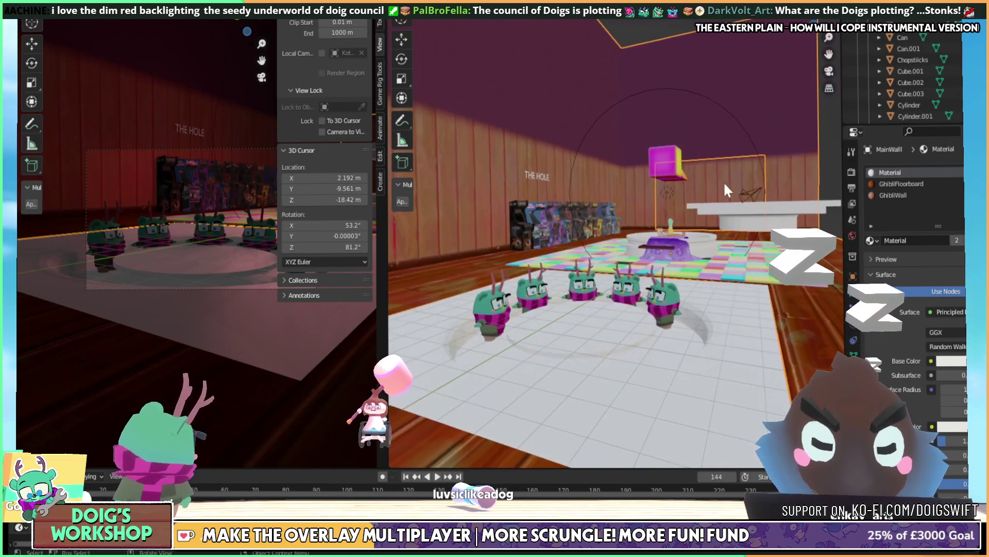
pyautogui.moveTo(783, 206); pyautogui.dragTo(595, 261, button='middle')
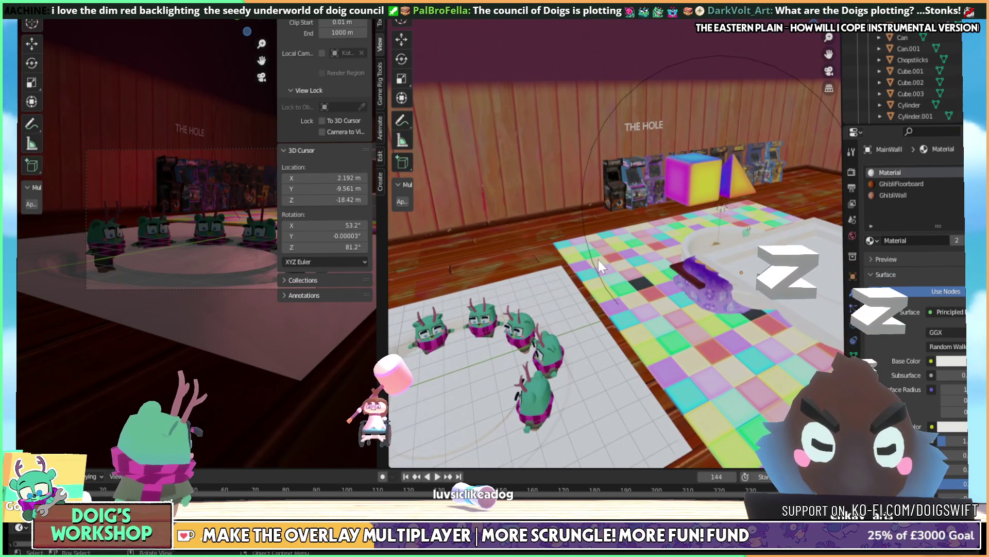
pyautogui.moveTo(538, 365); pyautogui.dragTo(595, 303, button='middle')
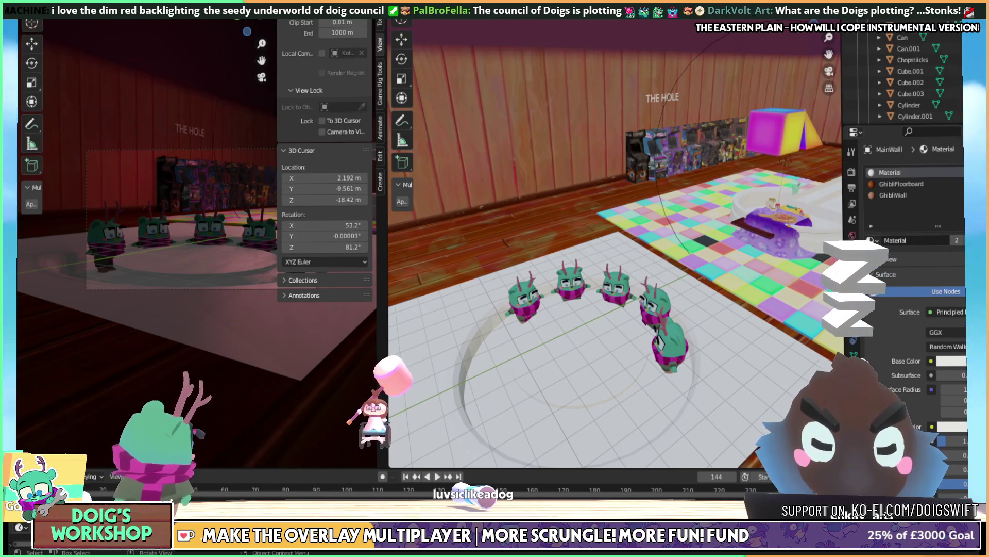
# Add a mesh cube and move it over the floor between the pit platform and the arcade wall
pyautogui.hotkey('shift', 'a')
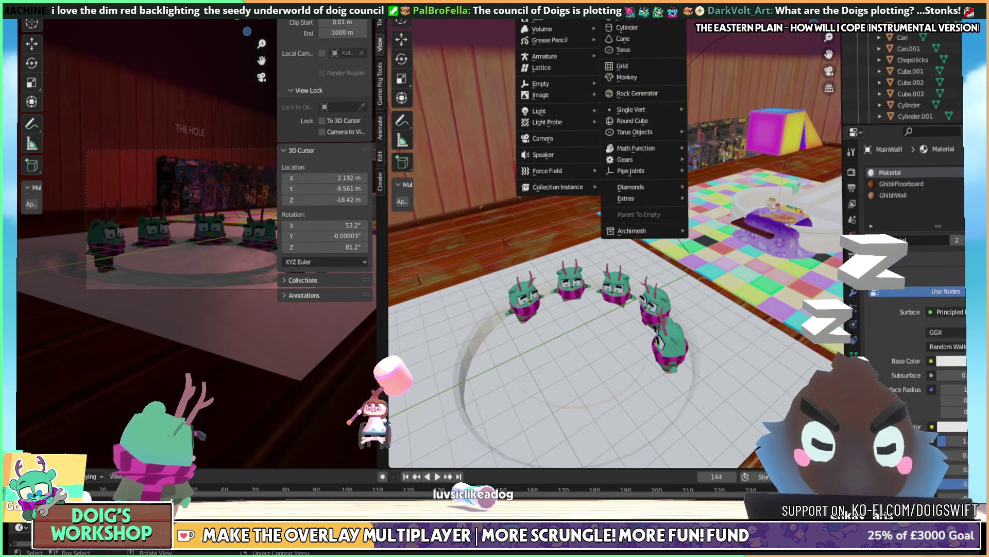
pyautogui.click(623, 2)
pyautogui.scroll(-6, 611, 243)
pyautogui.moveTo(622, 285); pyautogui.dragTo(604, 246, button='middle')
pyautogui.press('g')
pyautogui.click(546, 129)
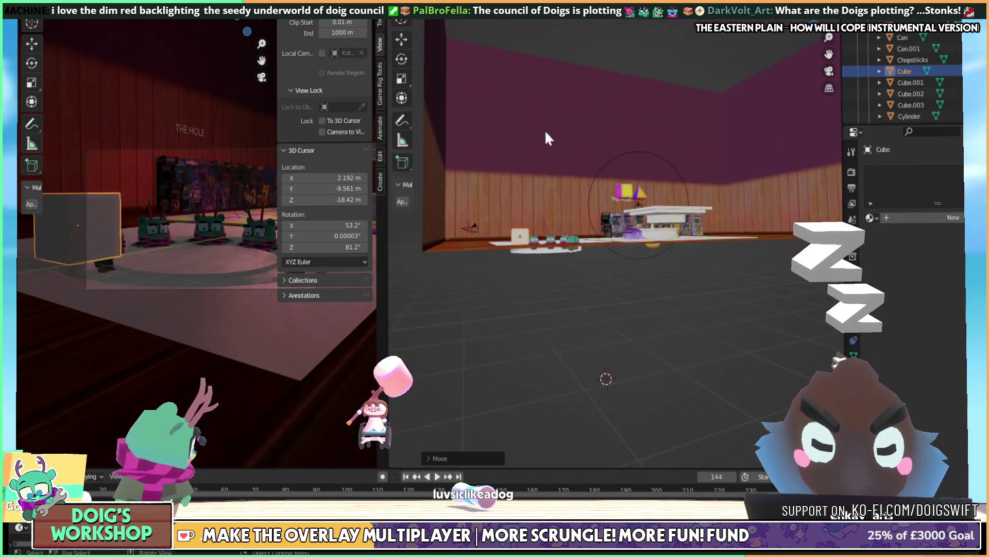
pyautogui.moveTo(545, 129); pyautogui.dragTo(629, 150, button='middle')
pyautogui.press('g')
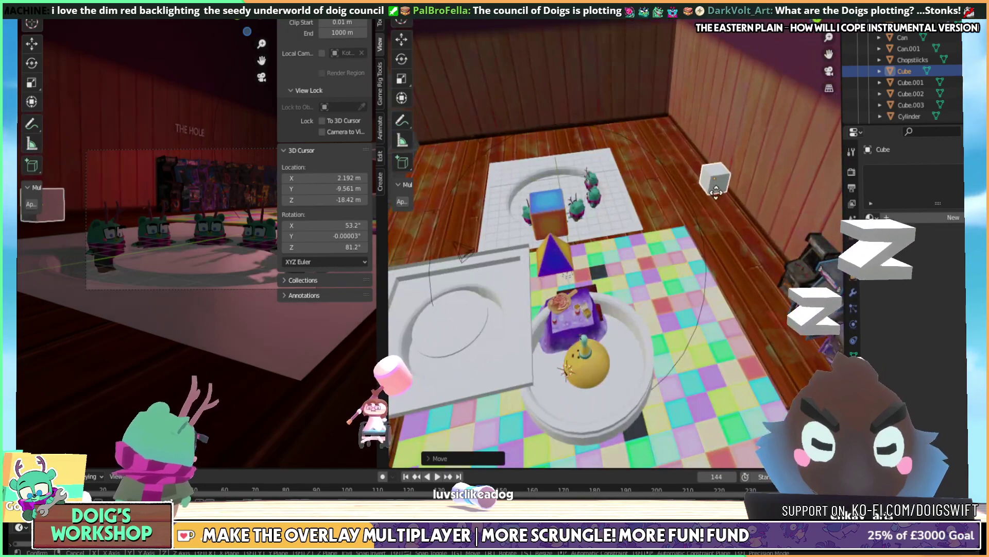
pyautogui.click(699, 194)
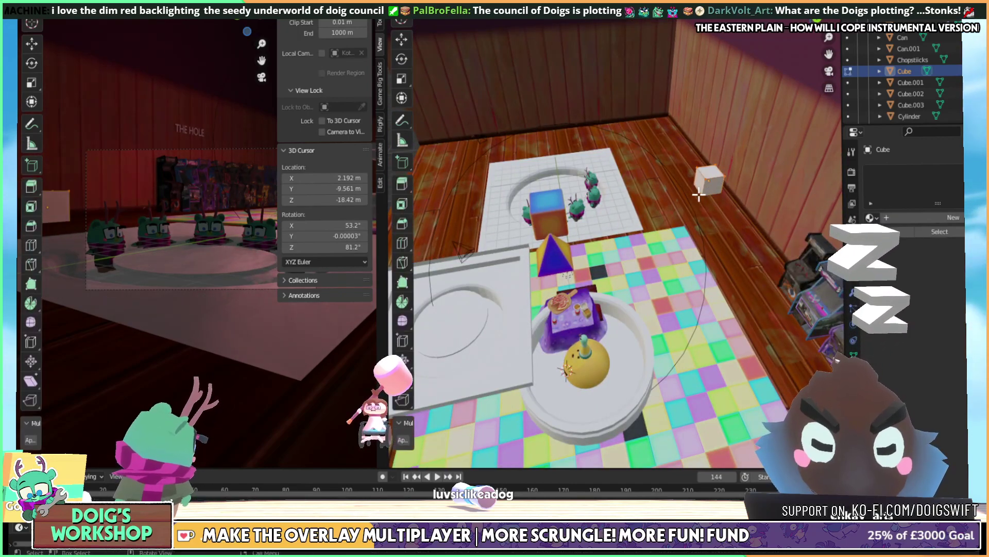
# Enlarge the cube slightly, shift it along the wall toward the arcade cabinets, and hide the camera viewport's sidebar
pyautogui.moveTo(699, 193); pyautogui.dragTo(634, 191, button='middle')
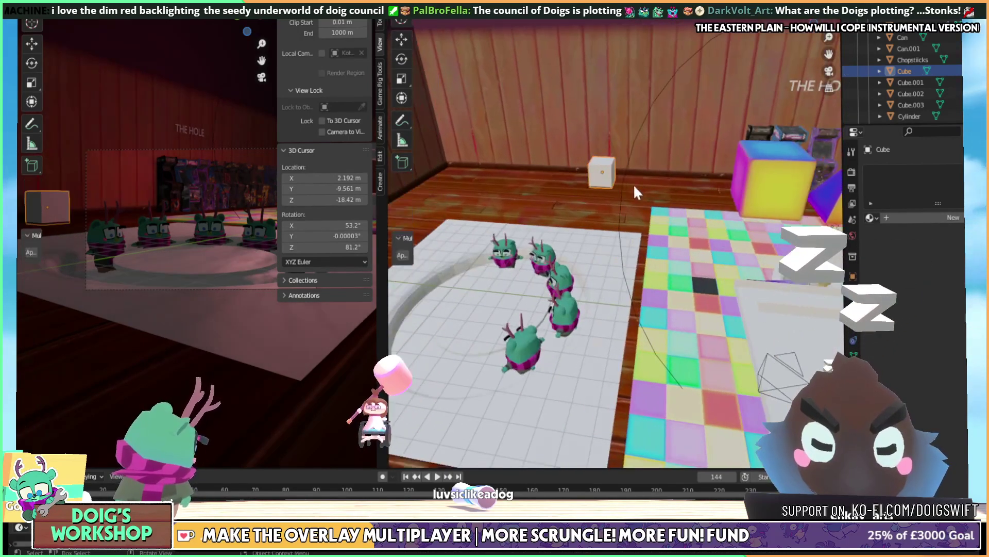
pyautogui.press('s')
pyautogui.click(607, 164)
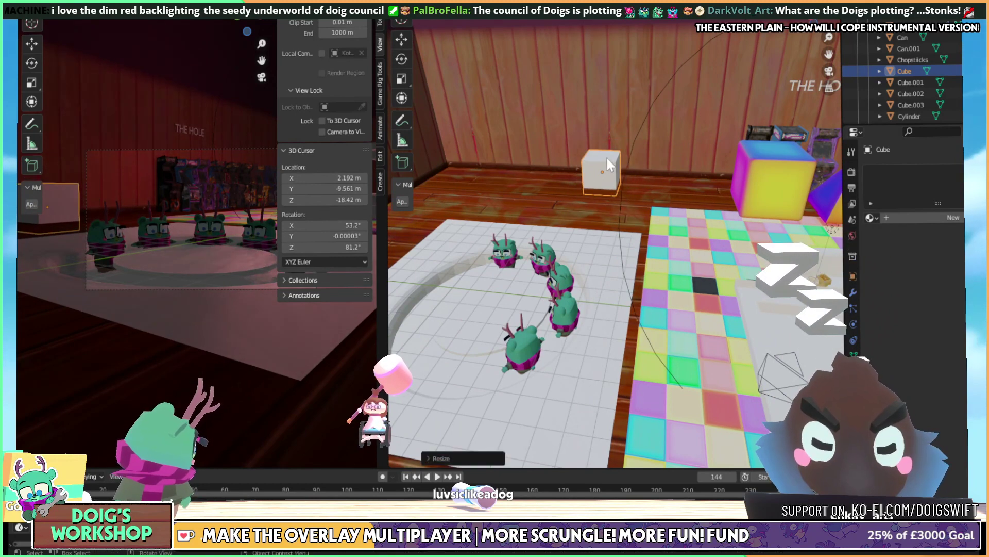
pyautogui.press('g')
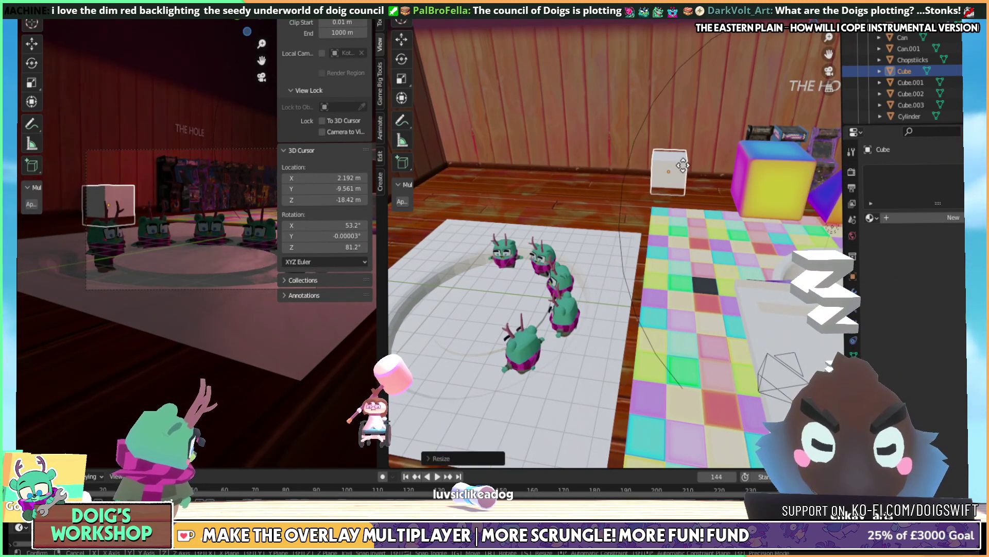
pyautogui.click(682, 164)
pyautogui.moveTo(683, 165); pyautogui.dragTo(641, 213, button='middle')
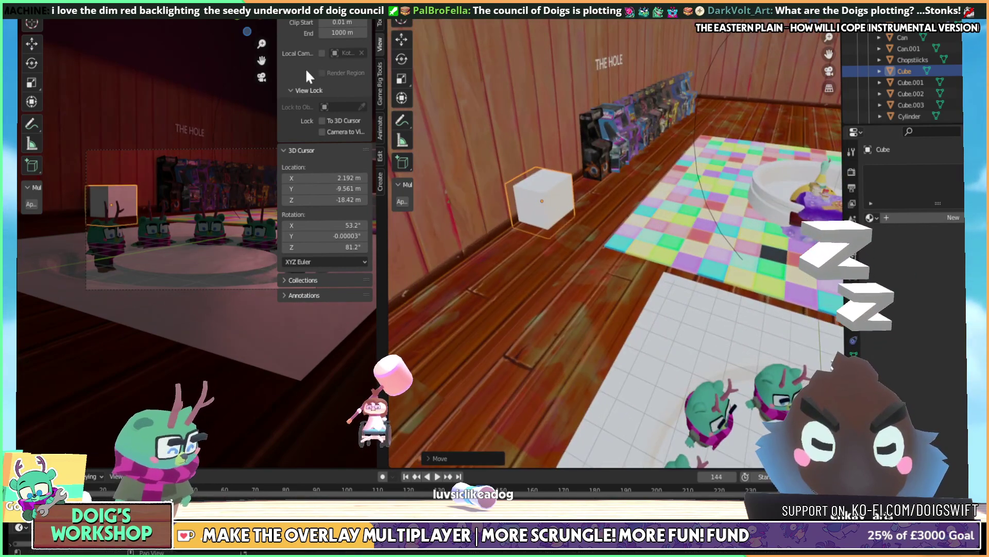
pyautogui.press('n')
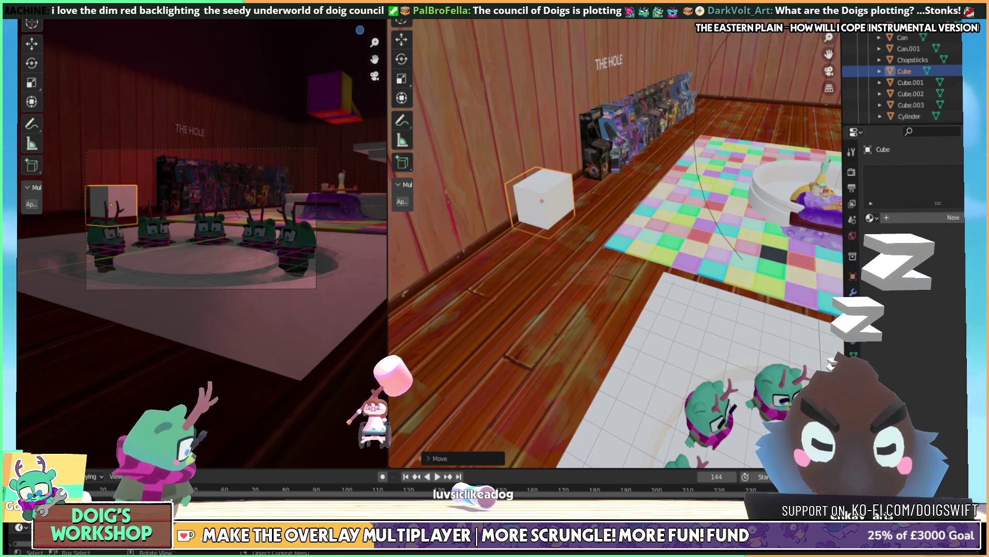
# Switch the camera view to Material Preview shading, and reposition the cube beside the arcade wall, raising it along Z onto the floor
pyautogui.press('z')
pyautogui.press('2')
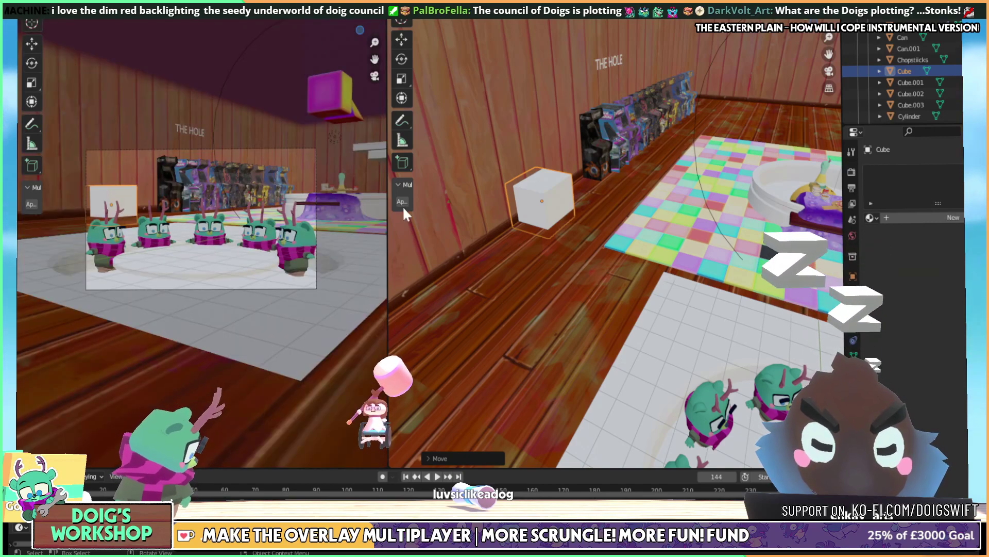
pyautogui.moveTo(598, 205); pyautogui.dragTo(524, 205, button='middle')
pyautogui.scroll(-2, 638, 212)
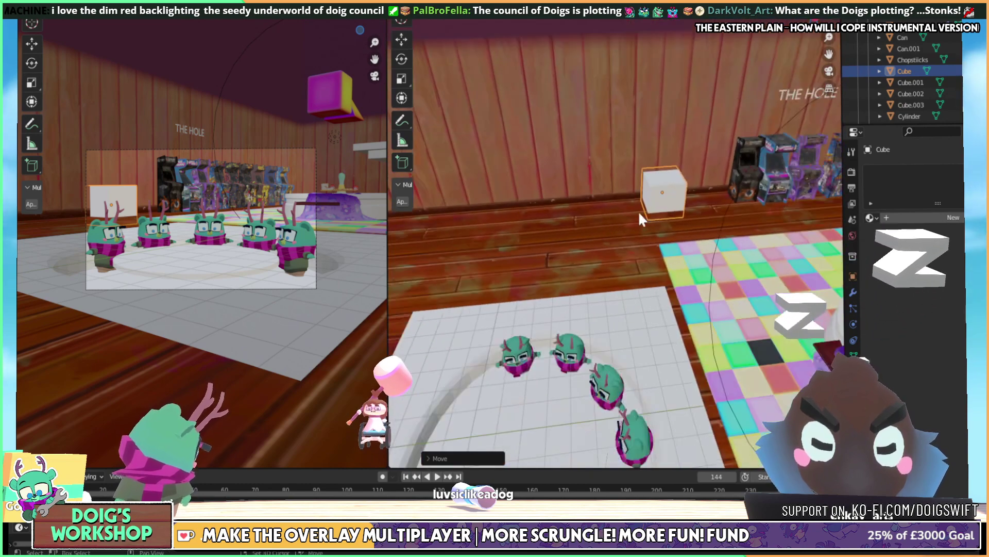
pyautogui.keyDown('shift'); pyautogui.moveTo(639, 211); pyautogui.dragTo(546, 267, button='middle'); pyautogui.keyUp('shift')
pyautogui.press('g')
pyautogui.click(574, 268)
pyautogui.press('g')
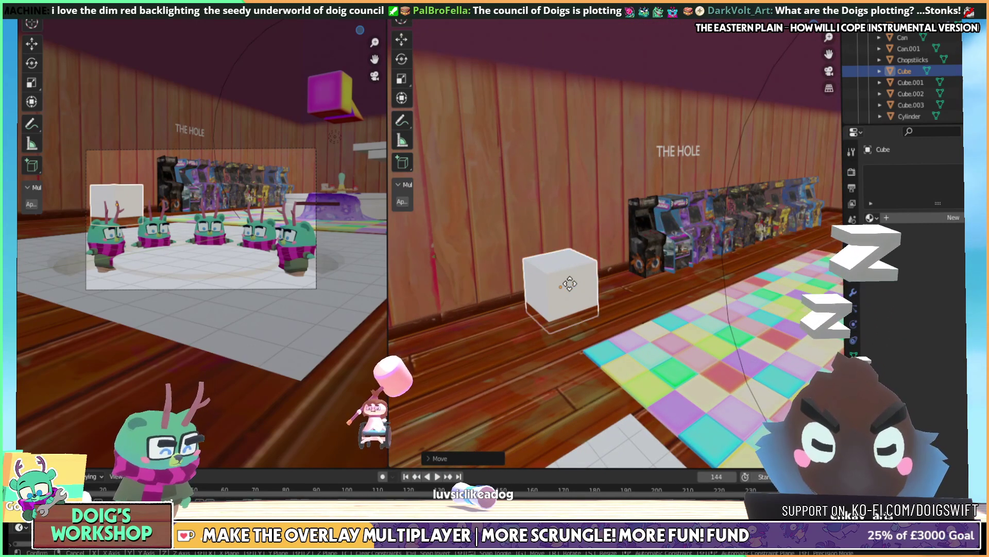
pyautogui.press('z')
pyautogui.click(570, 275)
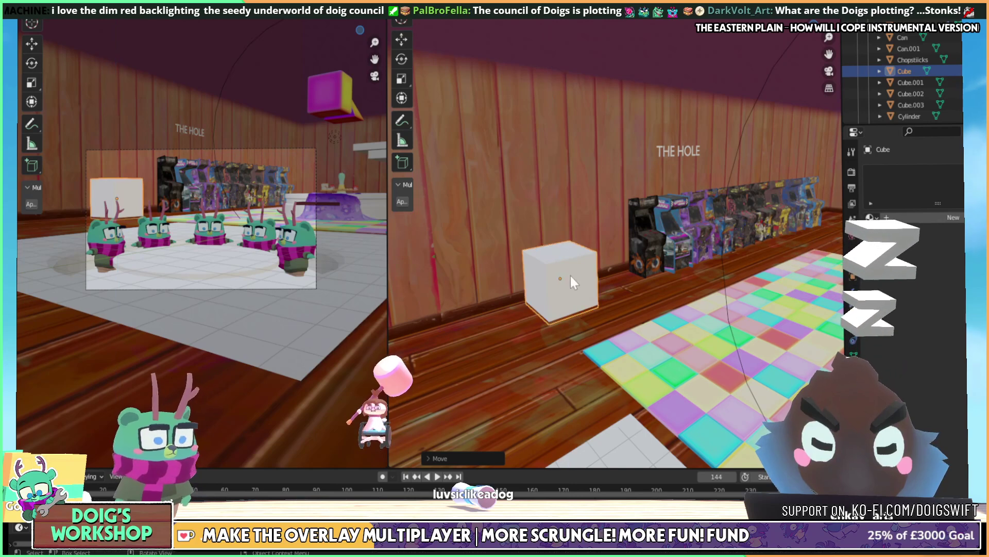
# Raise the cube's top face along Z in Edit Mode to form a tall block, and return to Object Mode
pyautogui.press('Tab')
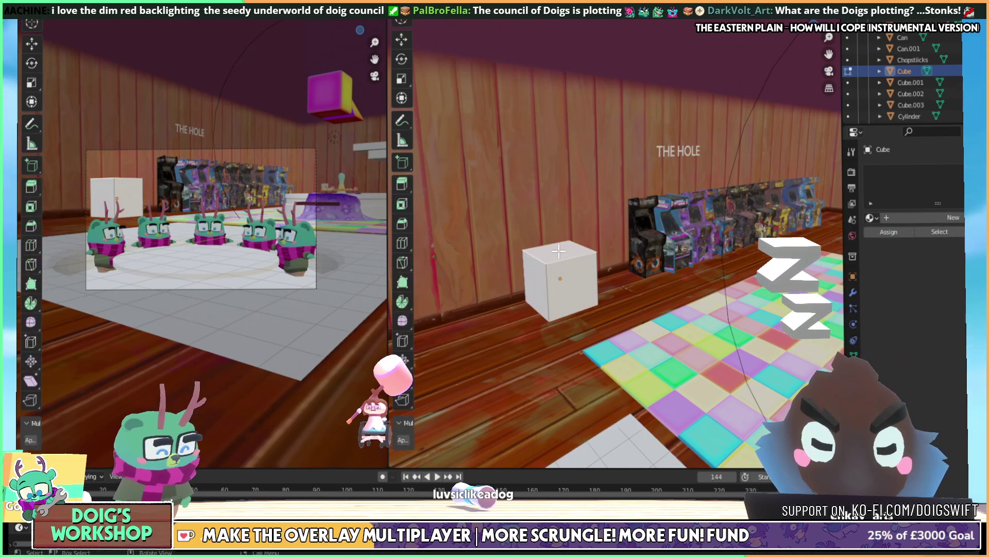
pyautogui.press('g')
pyautogui.press('z')
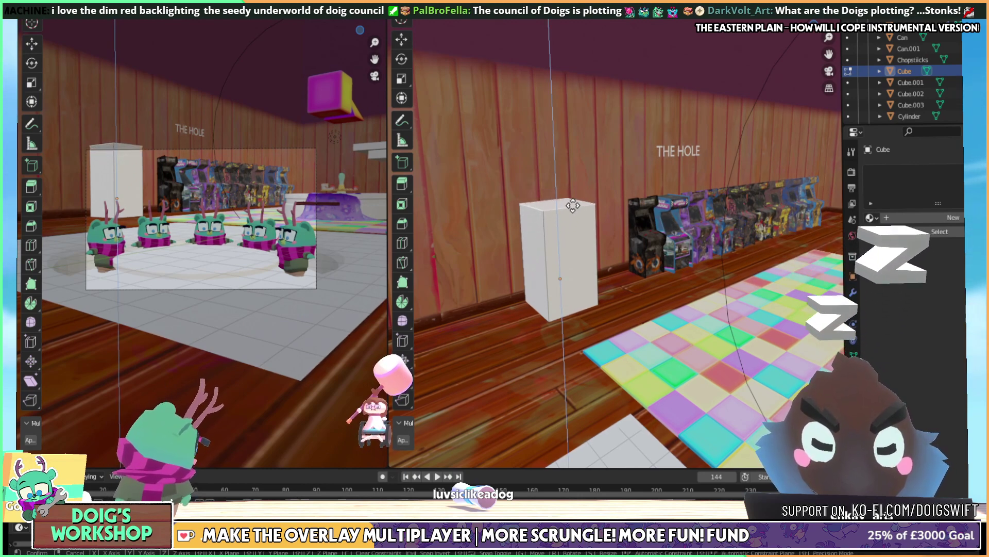
pyautogui.click(573, 205)
pyautogui.press('Tab')
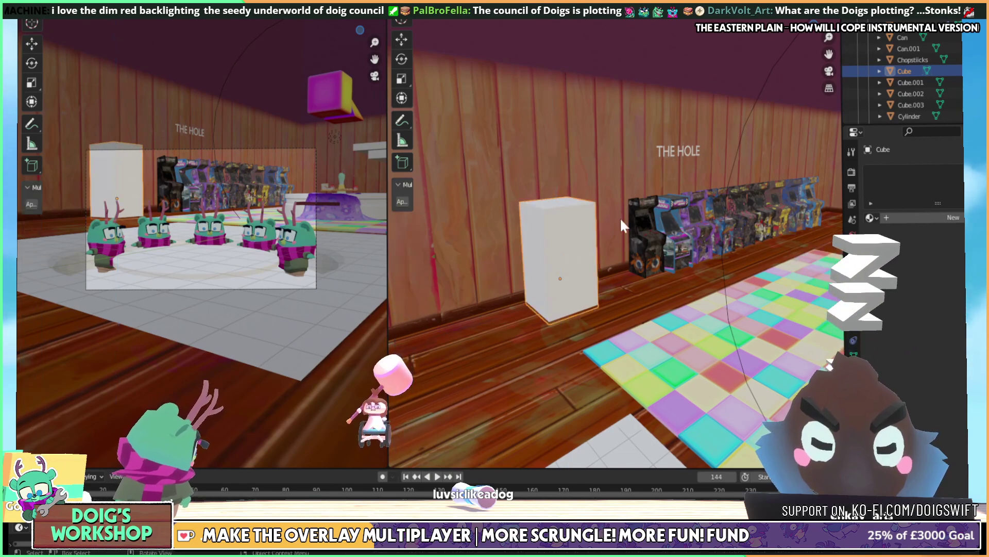
# Scale the tall block down slightly and move it along X toward the arcade wall
pyautogui.press('s')
pyautogui.click(588, 260)
pyautogui.moveTo(587, 260); pyautogui.dragTo(649, 274, button='middle')
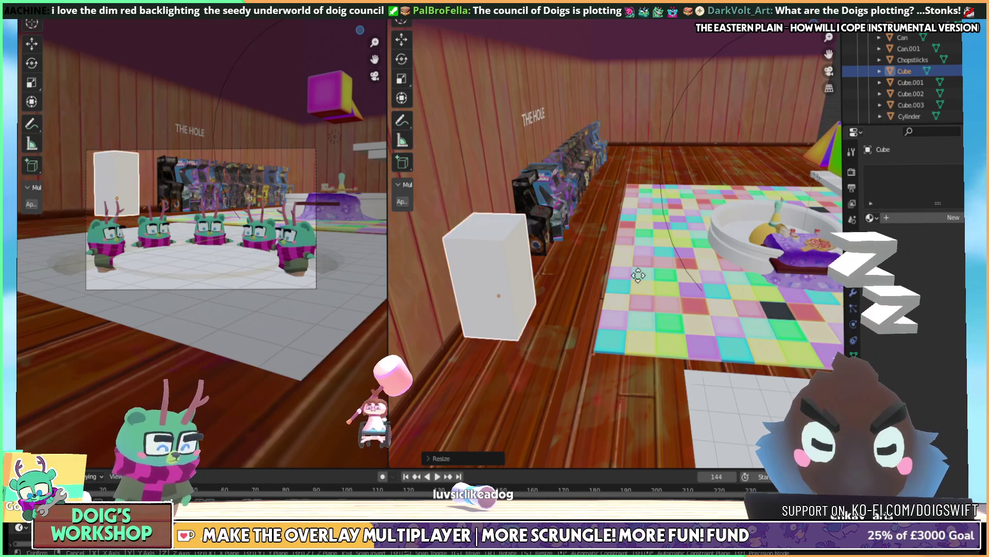
pyautogui.press('x')
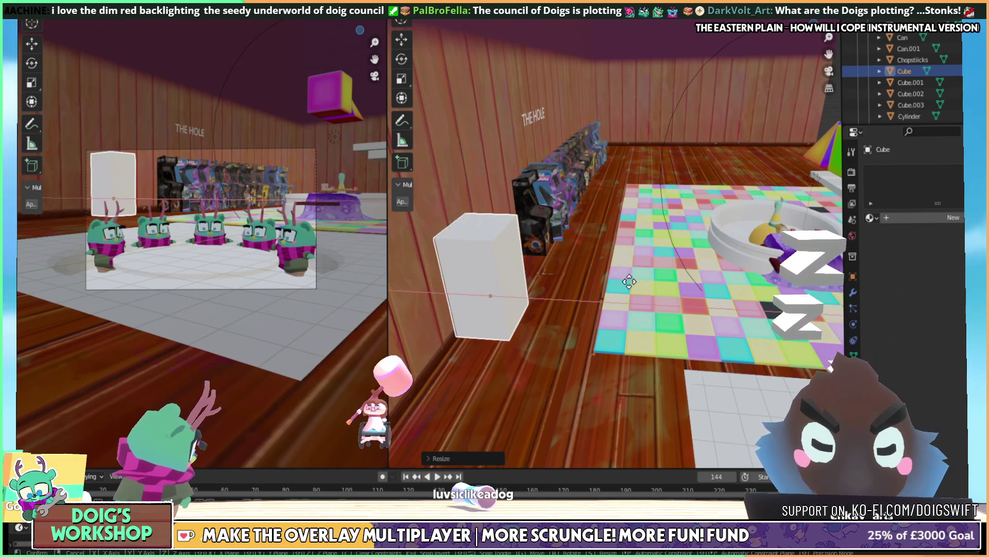
pyautogui.click(629, 281)
# Duplicate the tall block along Y so the copy stands directly beside it, toward the arcade cabinets
pyautogui.moveTo(630, 282); pyautogui.dragTo(562, 274, button='middle')
pyautogui.hotkey('shift', 'd')
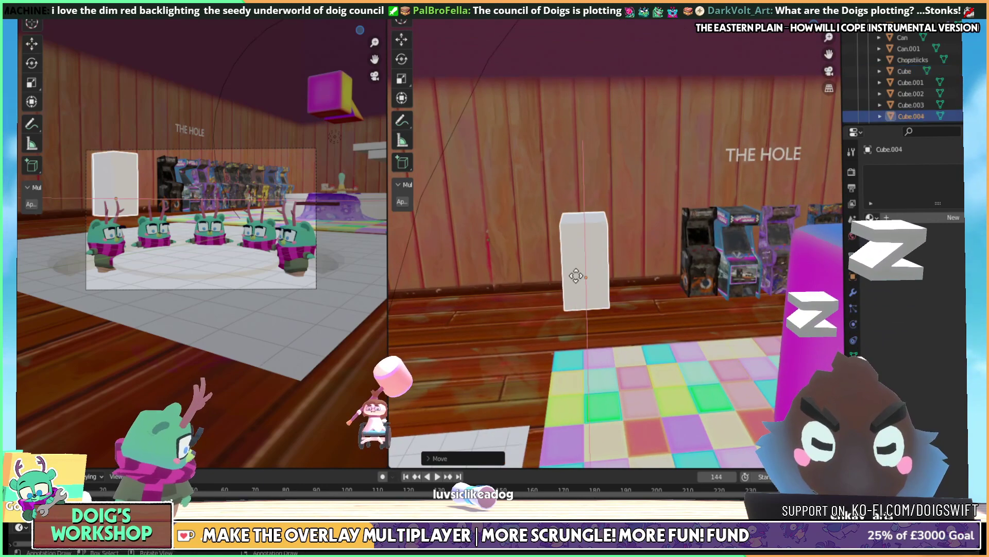
pyautogui.press('x')
pyautogui.press('y')
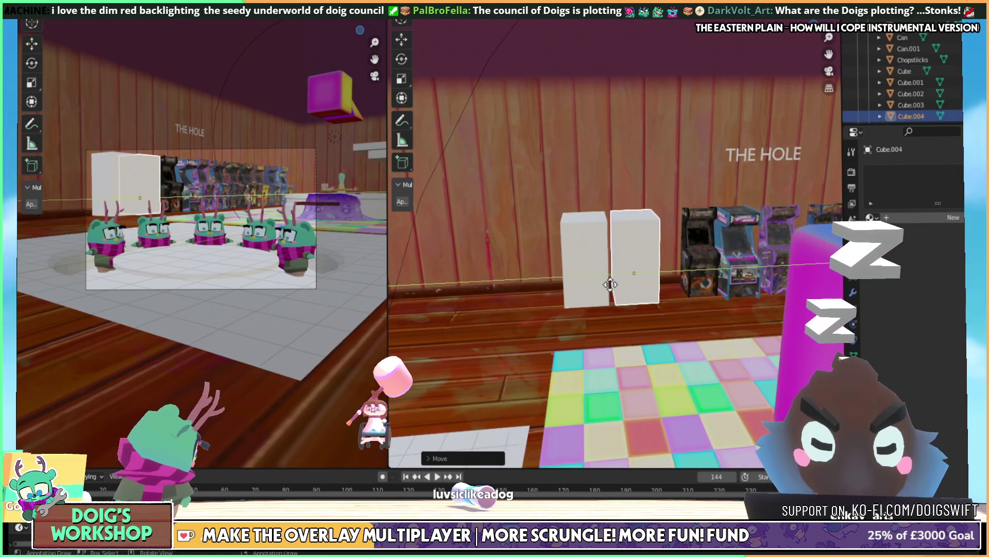
pyautogui.click(606, 285)
# Check the two white blocks against the platform, seated figures and arcade cabinets from several angles
pyautogui.scroll(-4, 577, 308)
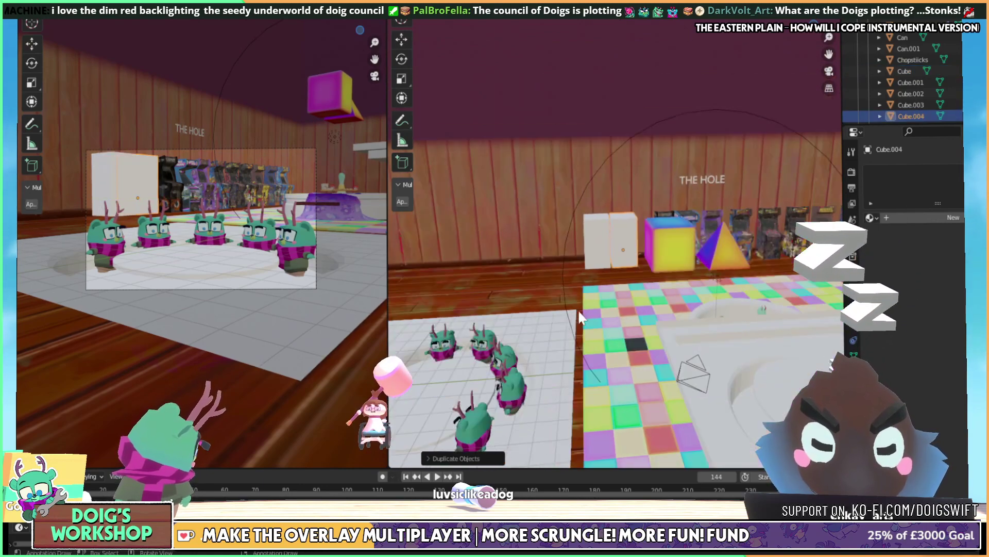
pyautogui.moveTo(589, 299); pyautogui.dragTo(645, 233, button='middle')
pyautogui.scroll(2, 644, 233)
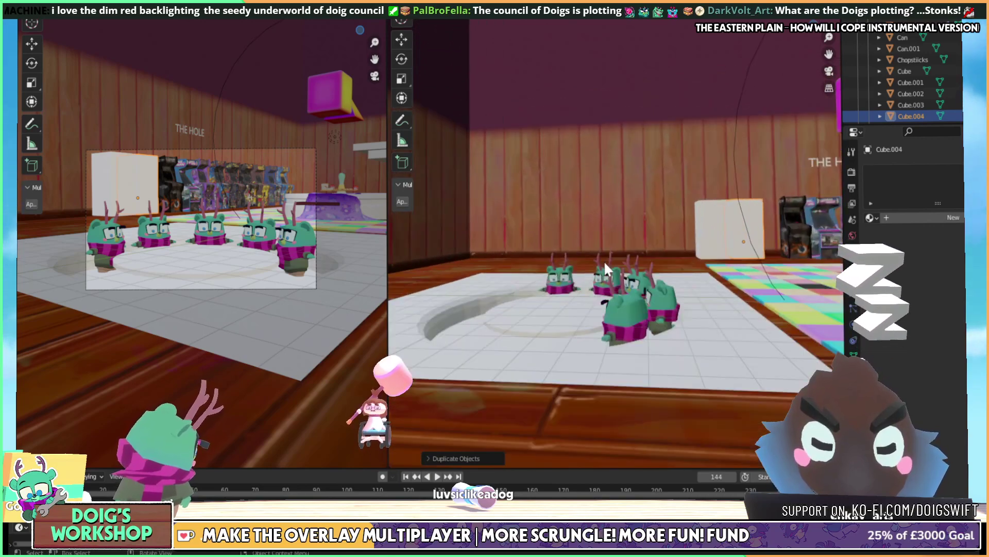
pyautogui.keyDown('shift'); pyautogui.moveTo(604, 261); pyautogui.dragTo(685, 185, button='middle'); pyautogui.keyUp('shift')
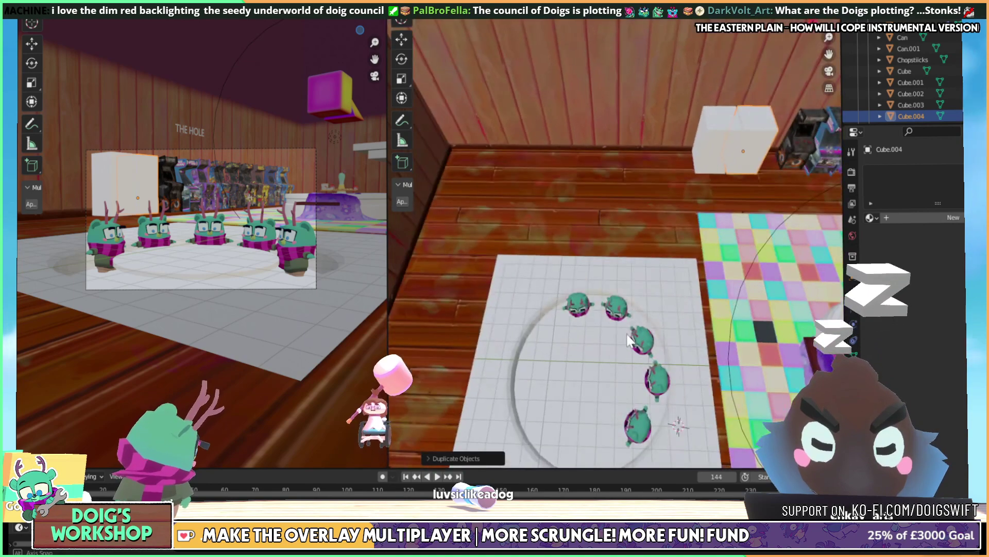
pyautogui.keyDown('shift'); pyautogui.click(707, 147); pyautogui.keyUp('shift')
pyautogui.keyDown('shift'); pyautogui.click(745, 142); pyautogui.keyUp('shift')
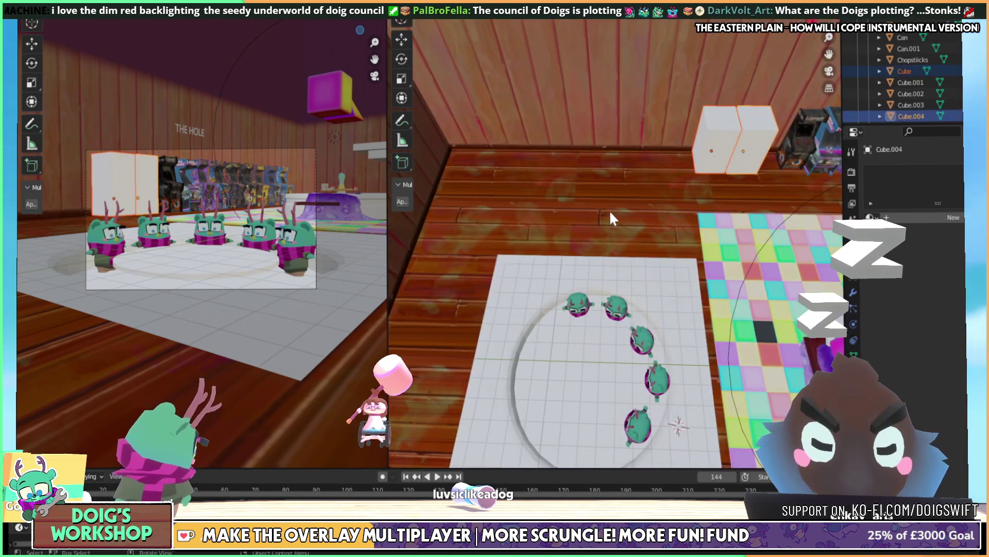
pyautogui.moveTo(609, 209); pyautogui.dragTo(599, 186, button='middle')
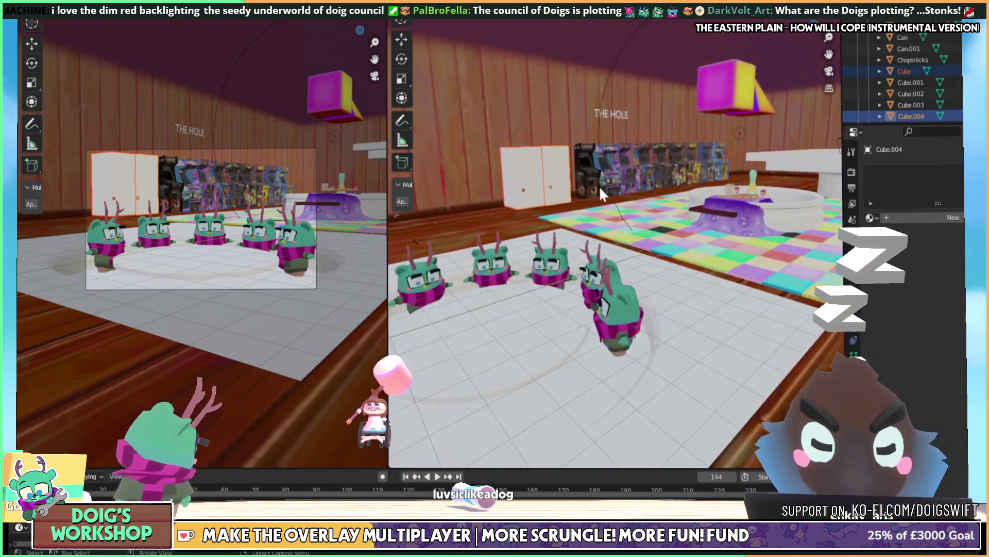
# Select the whole row of arcade cabinets and move it along Y to the opposite side of the white blocks
pyautogui.click(599, 182)
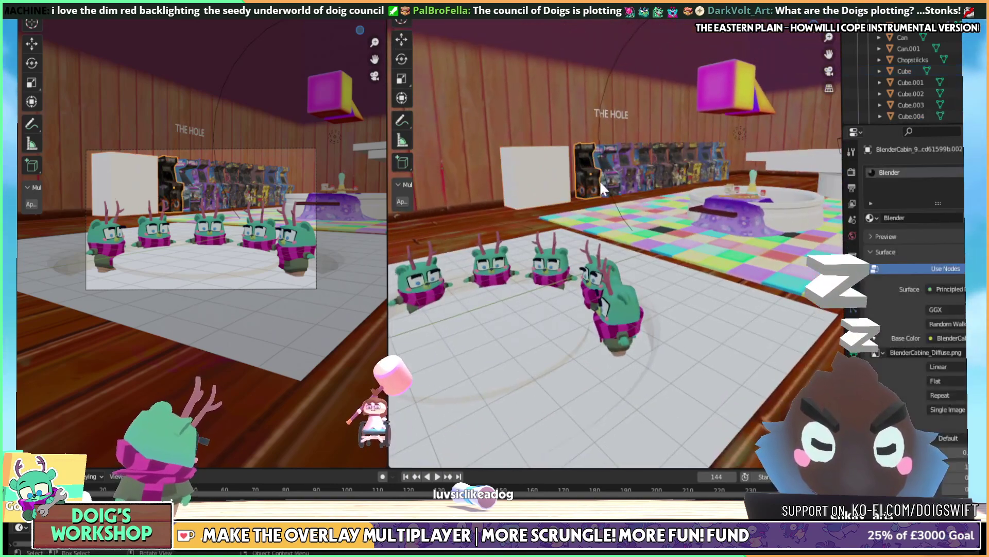
pyautogui.click(674, 176)
pyautogui.keyDown('shift'); pyautogui.click(699, 174); pyautogui.keyUp('shift')
pyautogui.keyDown('shift'); pyautogui.click(712, 171); pyautogui.keyUp('shift')
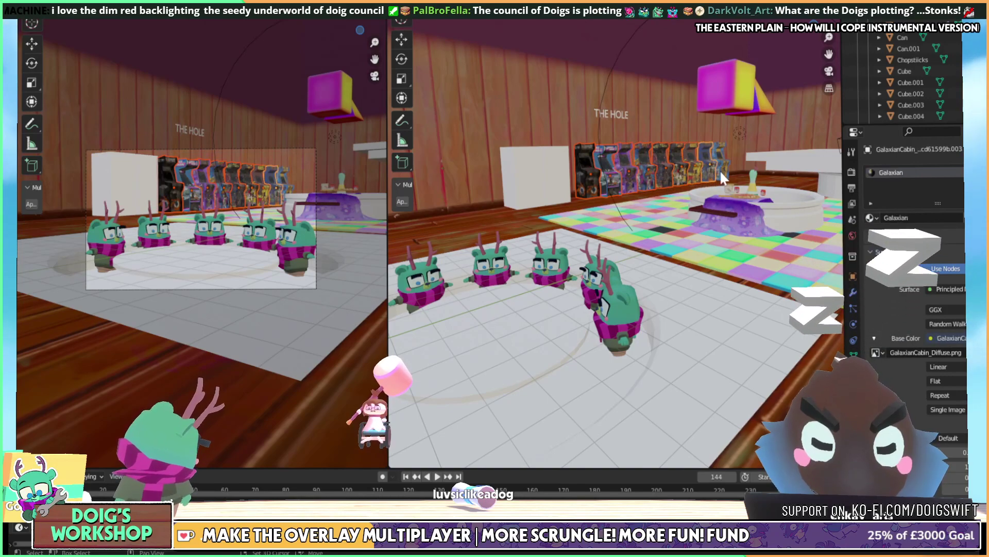
pyautogui.keyDown('shift'); pyautogui.click(719, 167); pyautogui.keyUp('shift')
pyautogui.moveTo(719, 167); pyautogui.dragTo(669, 187, button='middle')
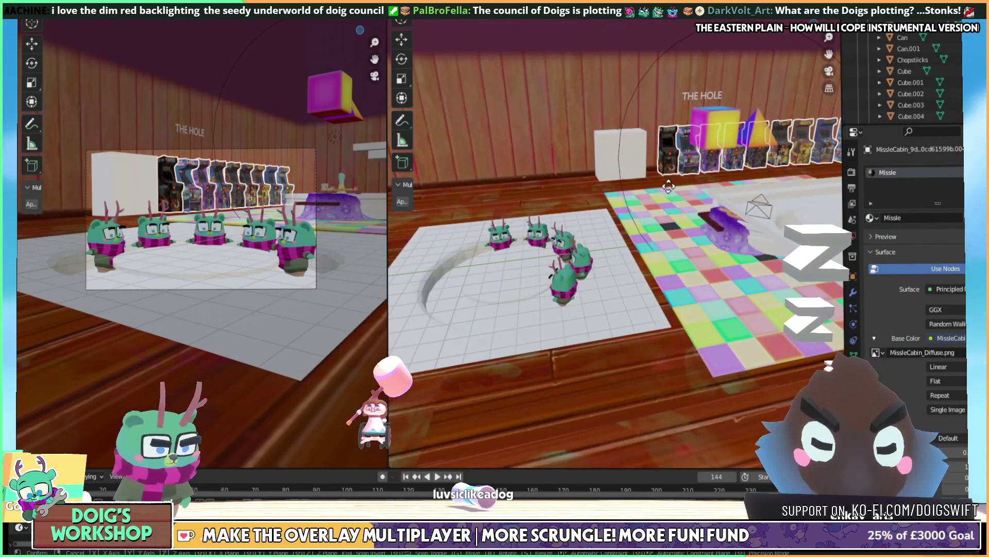
pyautogui.press('g')
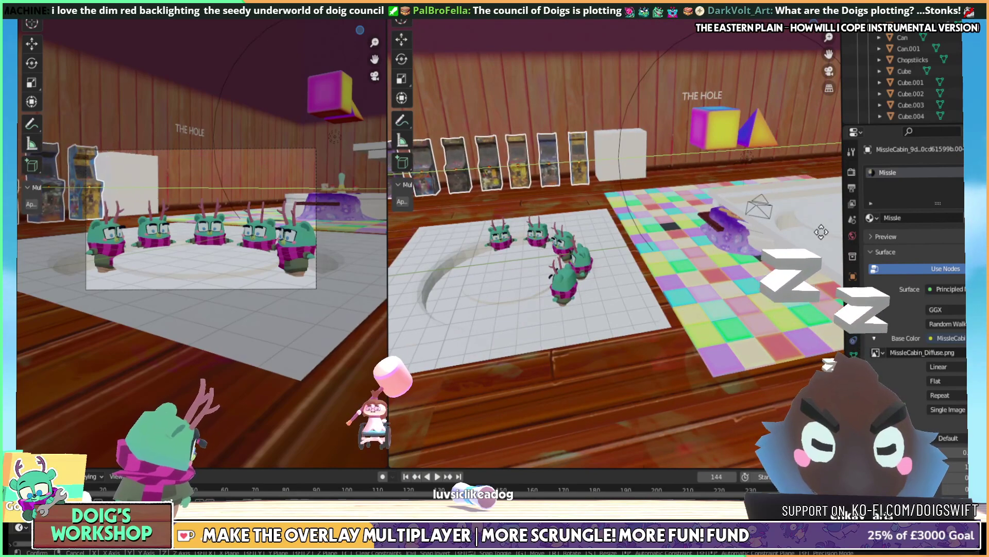
pyautogui.click(818, 231)
# Select the two arcade cabinets that end up beyond the side wall and move them along Y back into the room
pyautogui.moveTo(773, 175); pyautogui.dragTo(607, 169, button='middle')
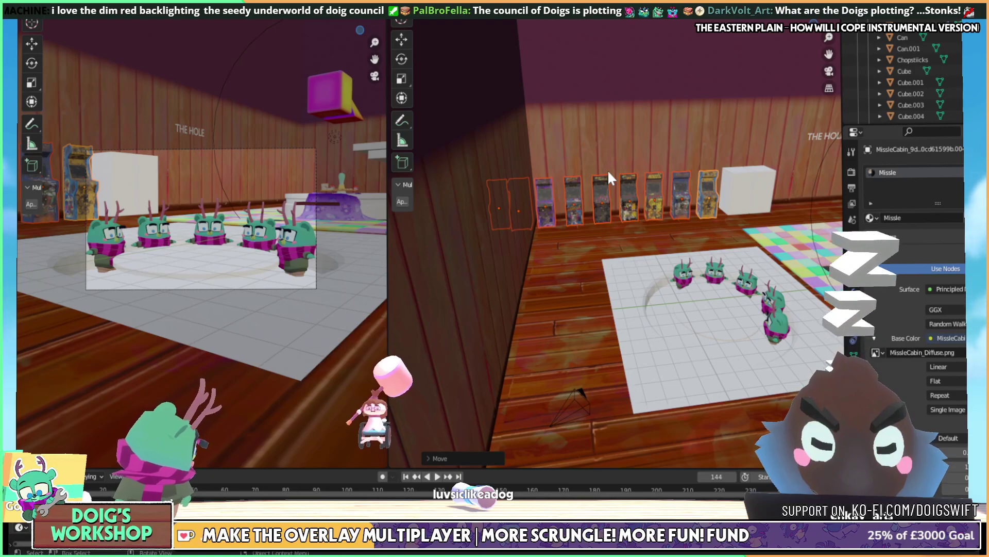
pyautogui.click(497, 218)
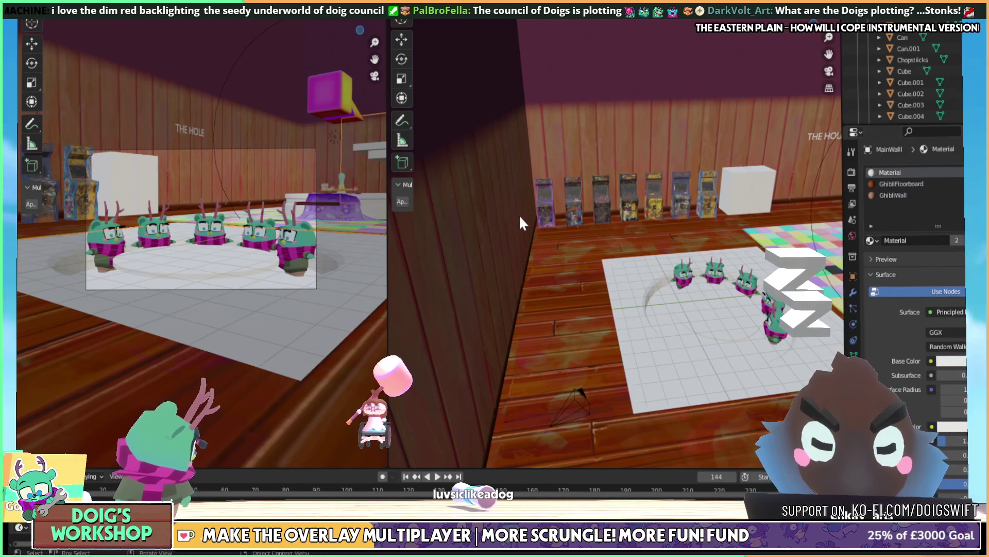
pyautogui.moveTo(518, 215); pyautogui.dragTo(464, 230, button='middle')
pyautogui.click(435, 259)
pyautogui.keyDown('shift'); pyautogui.click(458, 242); pyautogui.keyUp('shift')
pyautogui.moveTo(567, 234); pyautogui.dragTo(558, 227, button='middle')
pyautogui.press('g')
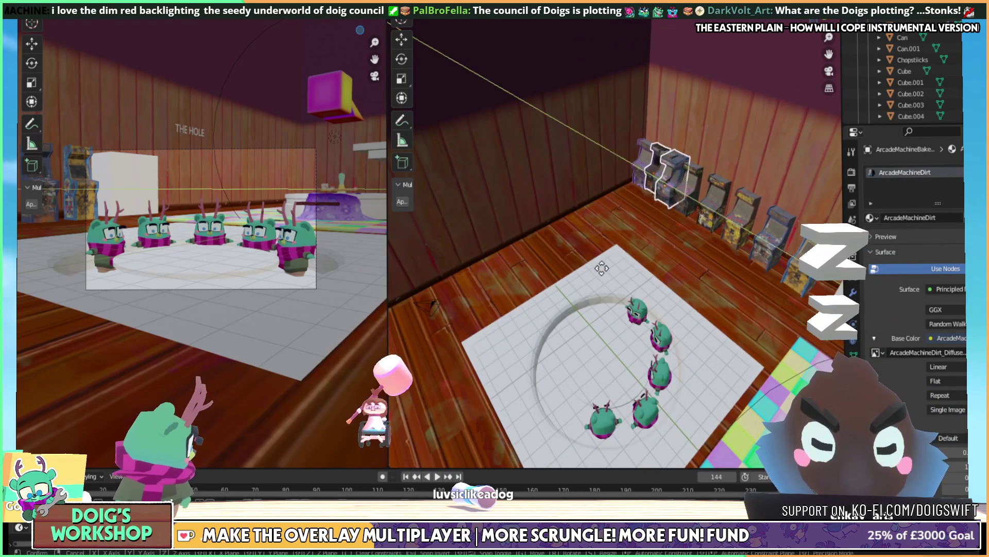
pyautogui.click(646, 237)
# Rotate the two cabinets about Z to face the room, and move them along Y and X against the side wall
pyautogui.press('g')
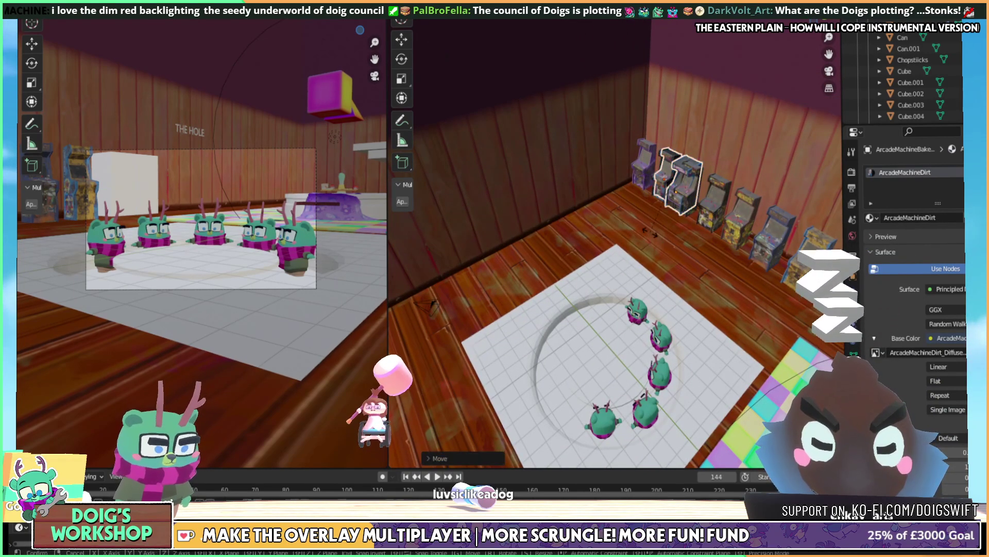
pyautogui.press('z')
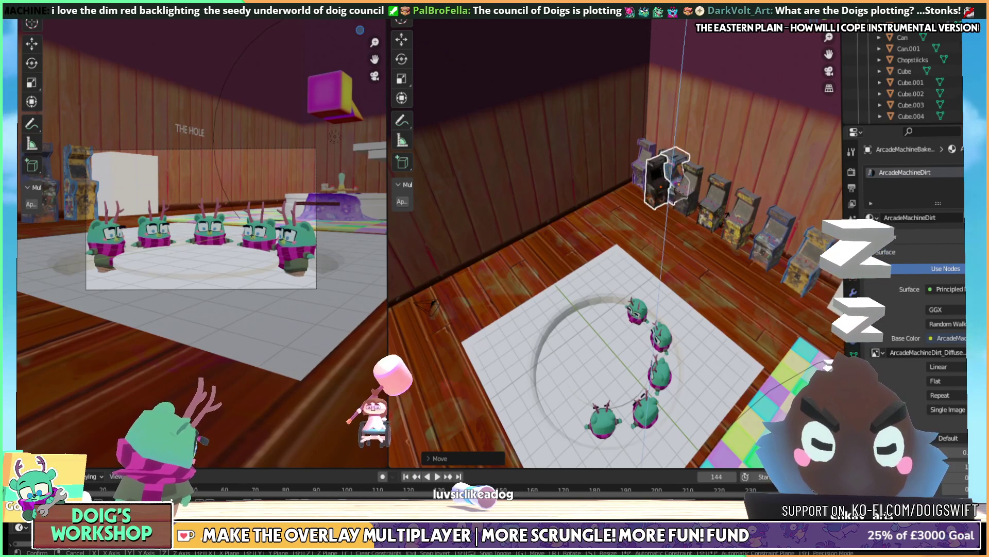
pyautogui.click(735, 216)
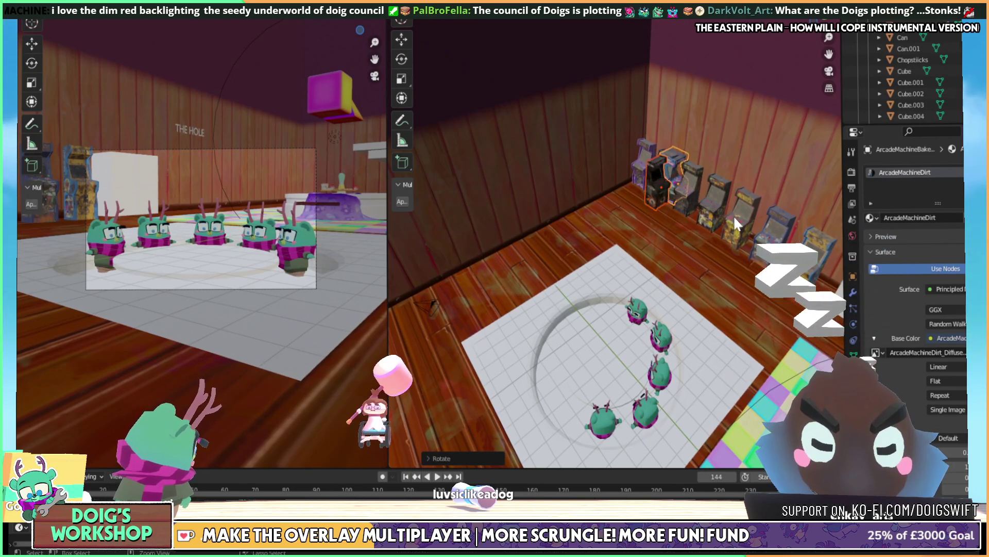
pyautogui.moveTo(714, 171); pyautogui.dragTo(672, 196, button='middle')
pyautogui.press('g')
pyautogui.press('y')
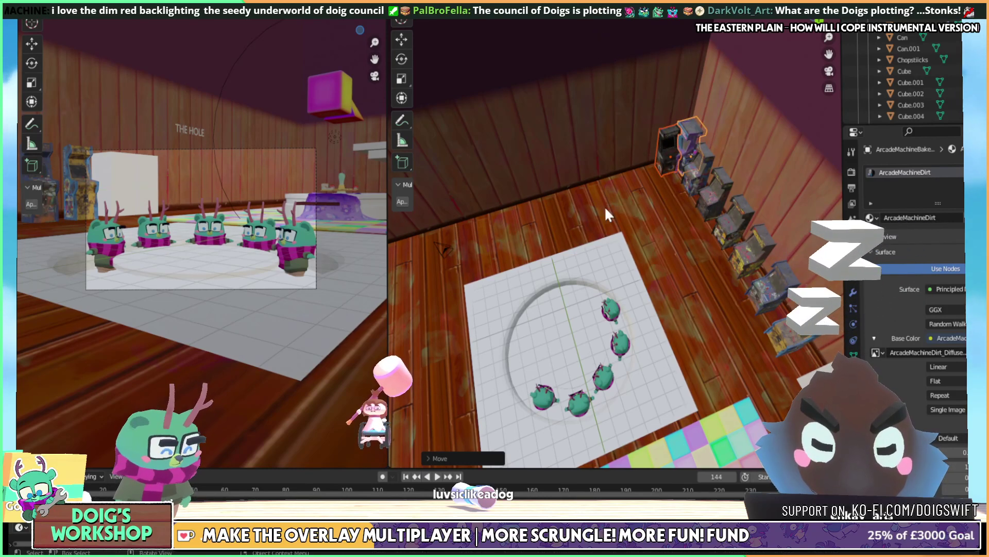
pyautogui.press('g')
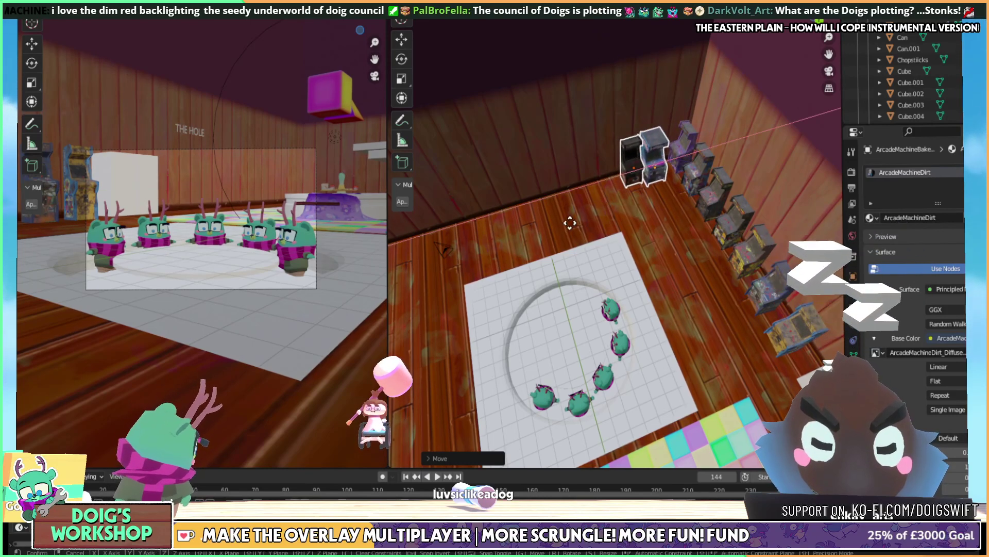
pyautogui.click(542, 224)
# Select the purple Tron cabinet in the corner and rotate it about Z to match the cabinets on the side wall
pyautogui.moveTo(608, 191); pyautogui.dragTo(684, 159, button='middle')
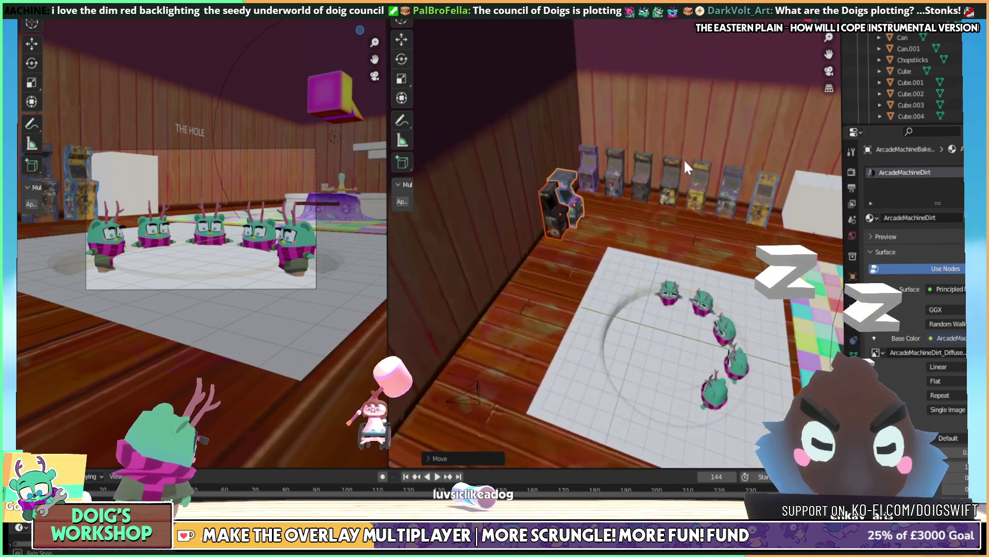
pyautogui.click(582, 179)
pyautogui.keyDown('shift'); pyautogui.moveTo(629, 178); pyautogui.dragTo(616, 194, button='middle'); pyautogui.keyUp('shift')
pyautogui.press('g')
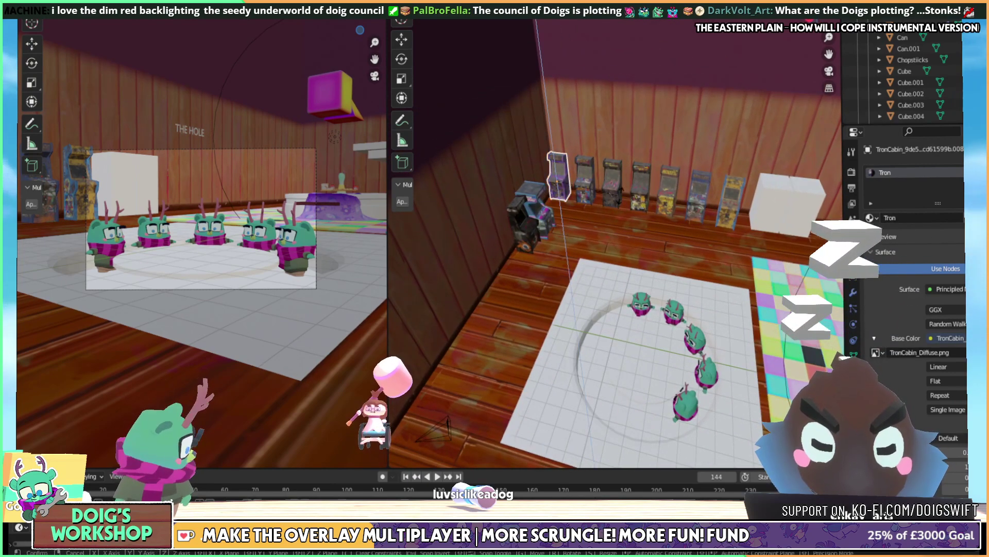
pyautogui.press('r')
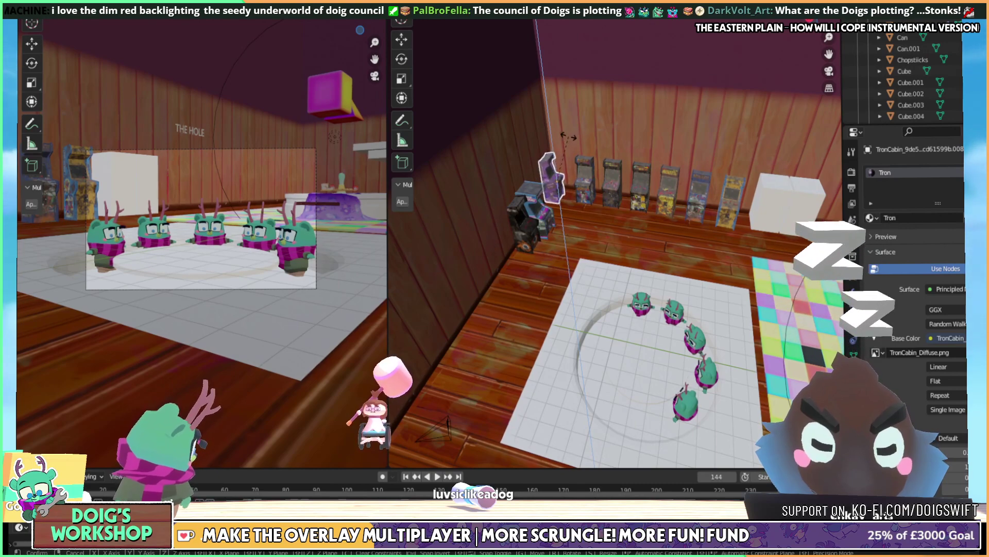
pyautogui.click(569, 136)
# Move the Tron cabinet along X to the far side of the two cabinets on the side wall
pyautogui.moveTo(607, 170); pyautogui.dragTo(549, 178, button='middle')
pyautogui.press('g')
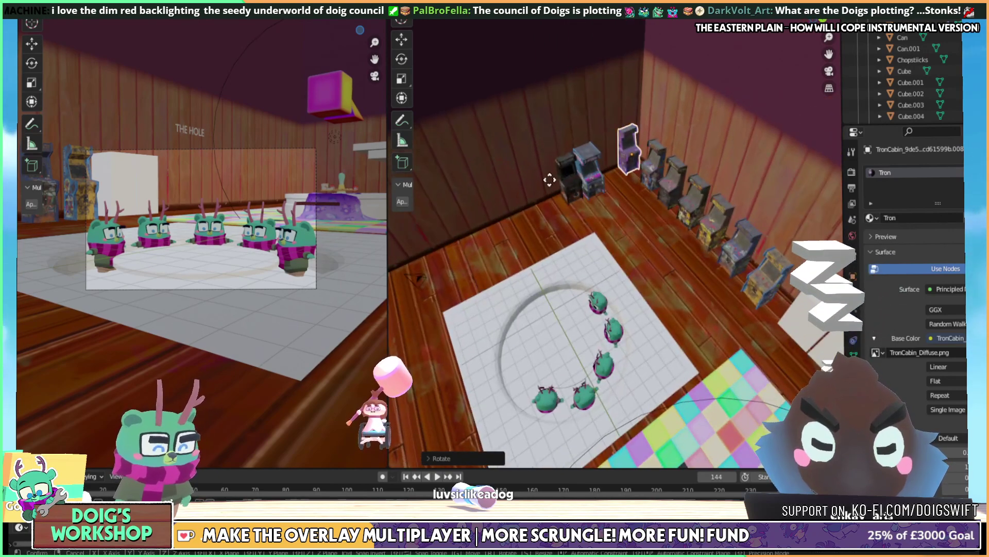
pyautogui.press('x')
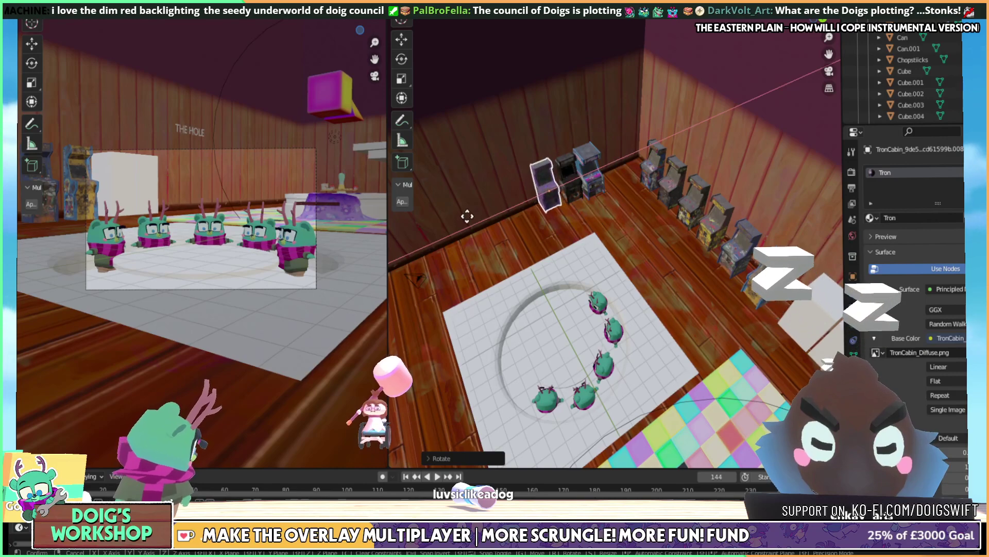
pyautogui.click(474, 213)
# Select the six arcade cabinets lined up beside the white blocks and move them together along the wall, away from the blocks
pyautogui.moveTo(474, 214); pyautogui.dragTo(585, 168, button='middle')
pyautogui.keyDown('shift'); pyautogui.moveTo(634, 249); pyautogui.dragTo(623, 212, button='middle'); pyautogui.keyUp('shift')
pyautogui.click(483, 223)
pyautogui.keyDown('shift'); pyautogui.click(524, 206); pyautogui.keyUp('shift')
pyautogui.keyDown('shift'); pyautogui.click(569, 205); pyautogui.keyUp('shift')
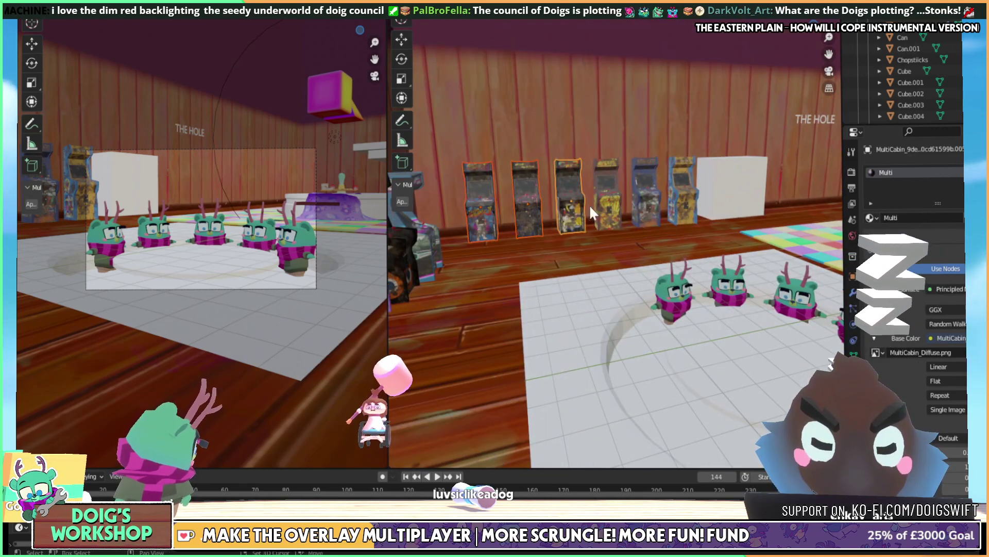
pyautogui.keyDown('shift'); pyautogui.click(606, 204); pyautogui.keyUp('shift')
pyautogui.keyDown('shift'); pyautogui.click(644, 202); pyautogui.keyUp('shift')
pyautogui.keyDown('shift'); pyautogui.click(673, 197); pyautogui.keyUp('shift')
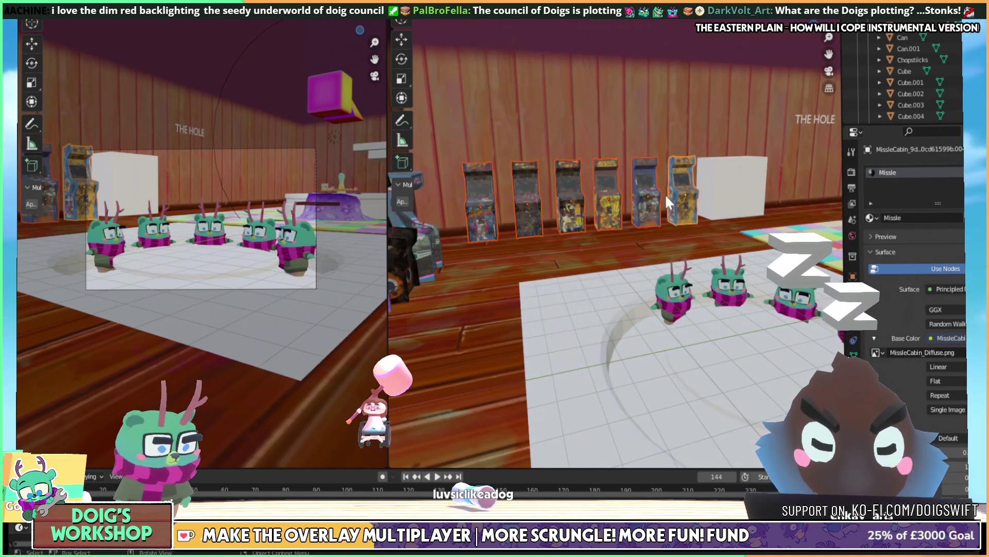
pyautogui.press('g')
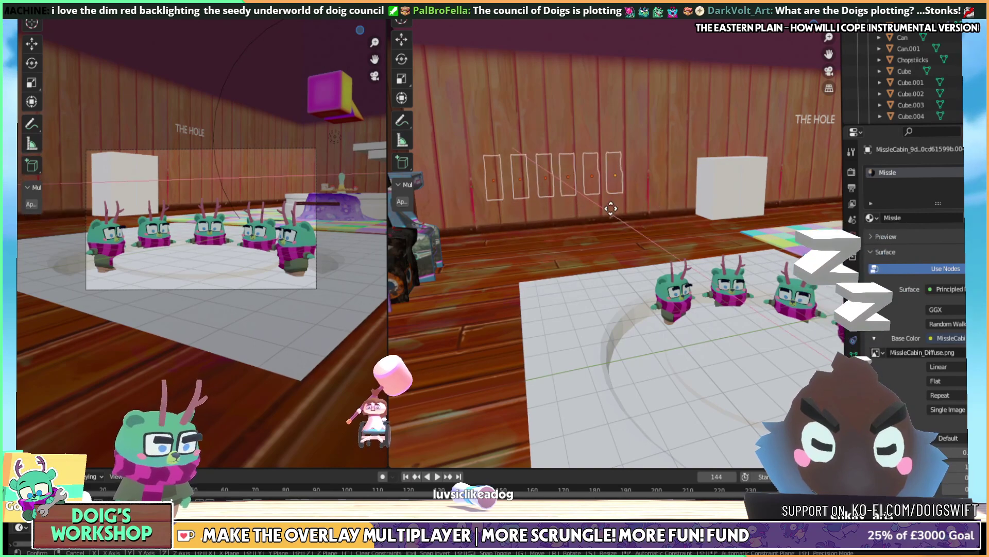
pyautogui.click(635, 213)
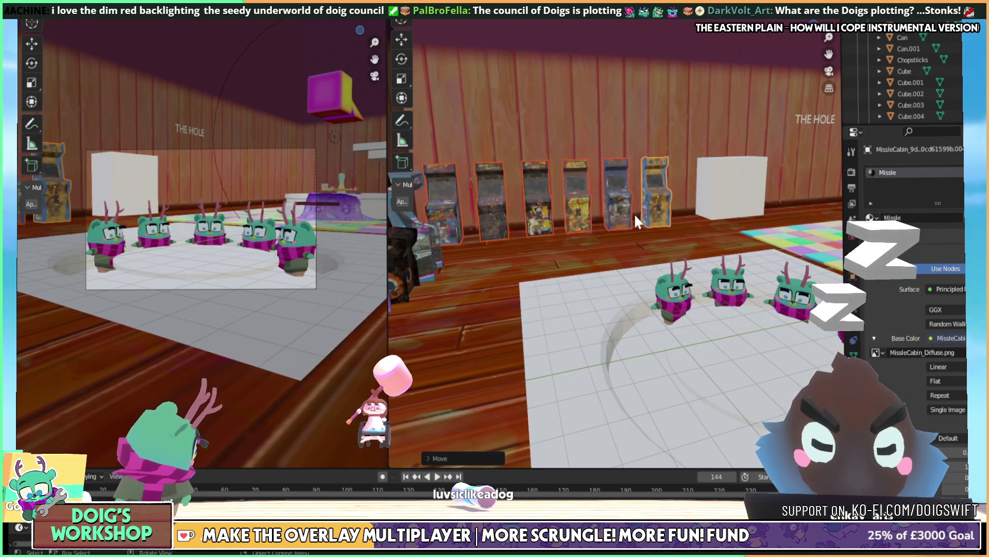
# Select the two white blocks against the wall and move them along X toward the nearest arcade cabinet
pyautogui.moveTo(635, 213); pyautogui.dragTo(611, 209, button='middle')
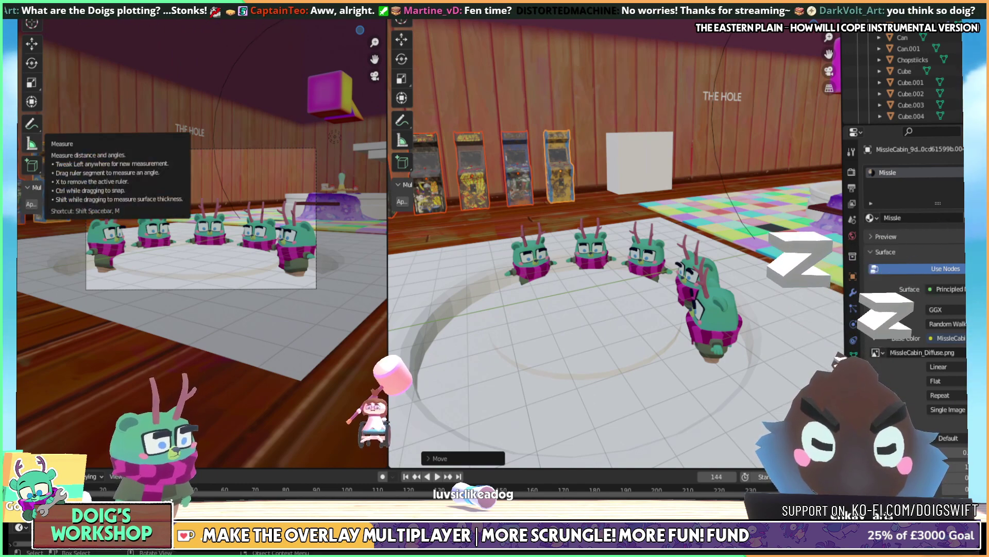
pyautogui.moveTo(735, 239); pyautogui.dragTo(607, 219, button='middle')
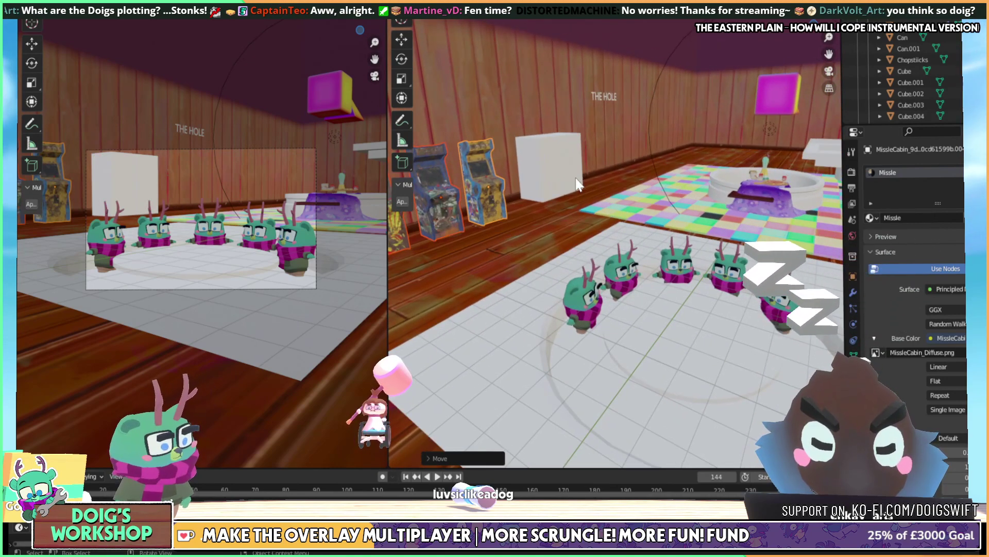
pyautogui.click(548, 156)
pyautogui.hotkey('shift', 'd')
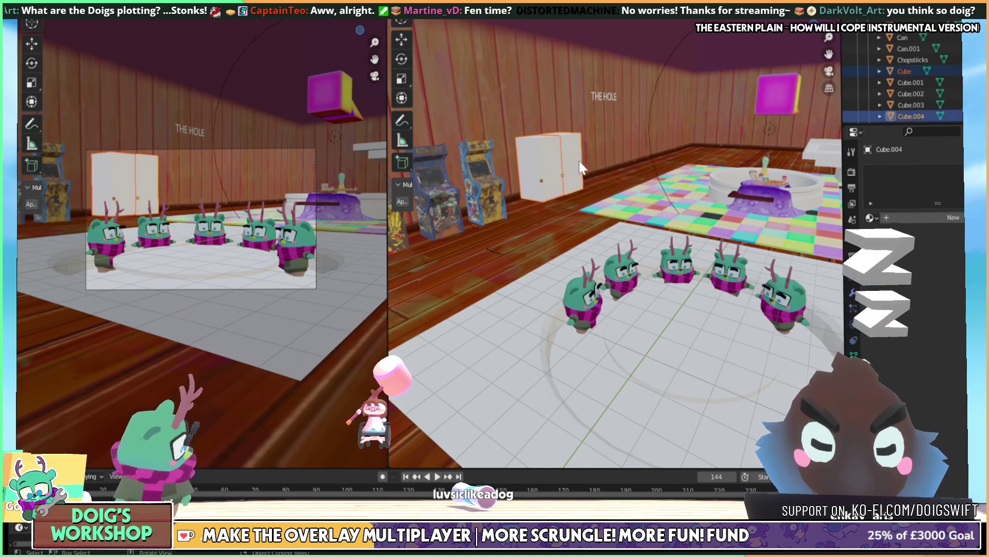
pyautogui.press('x')
pyautogui.click(554, 167)
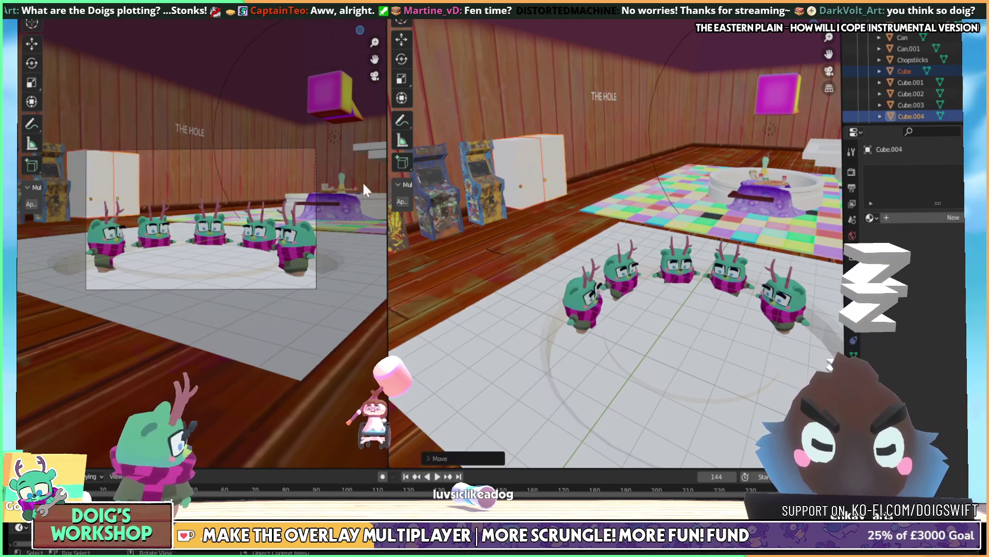